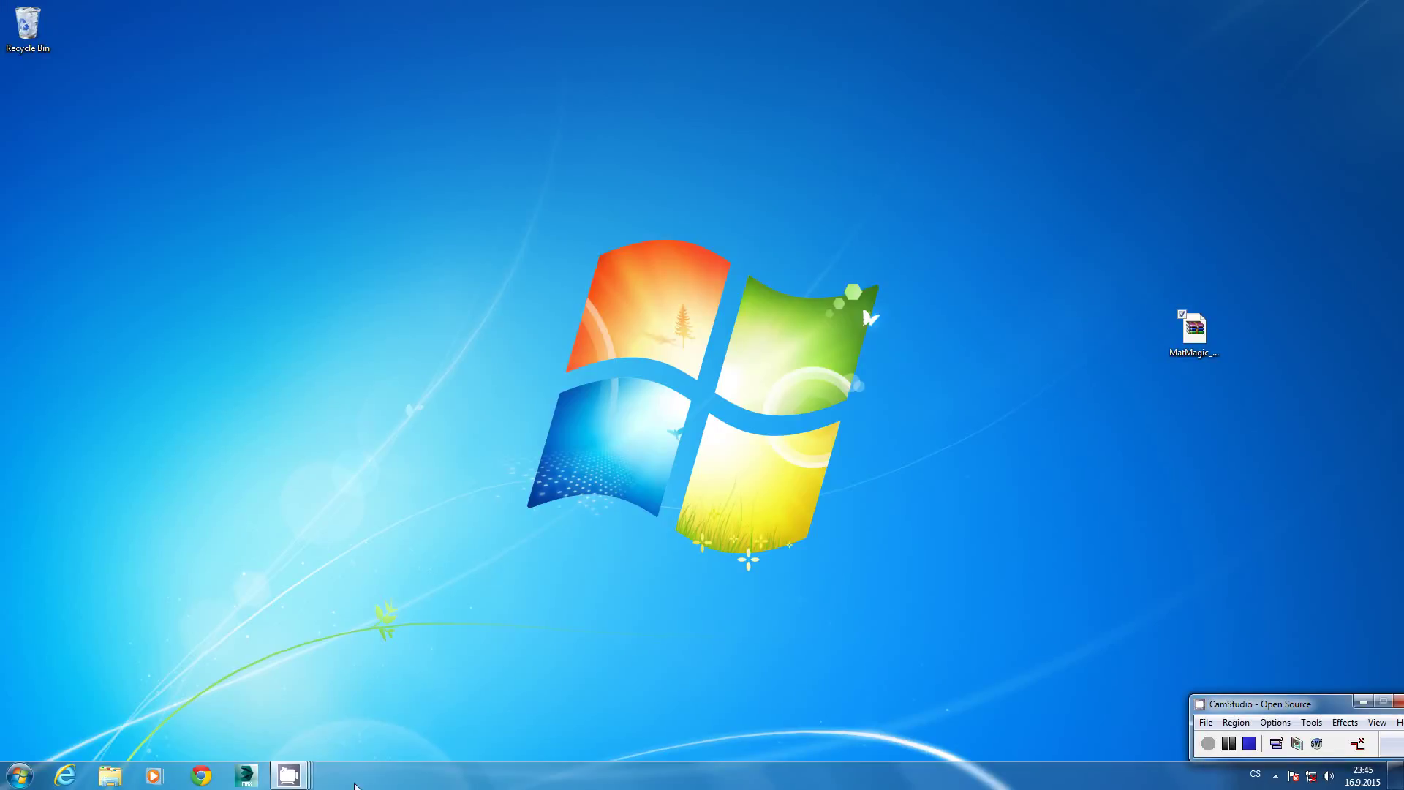
# Launch 3ds Max 2014 from the taskbar and let it load an empty Untitled scene.
pyautogui.click(246, 776)
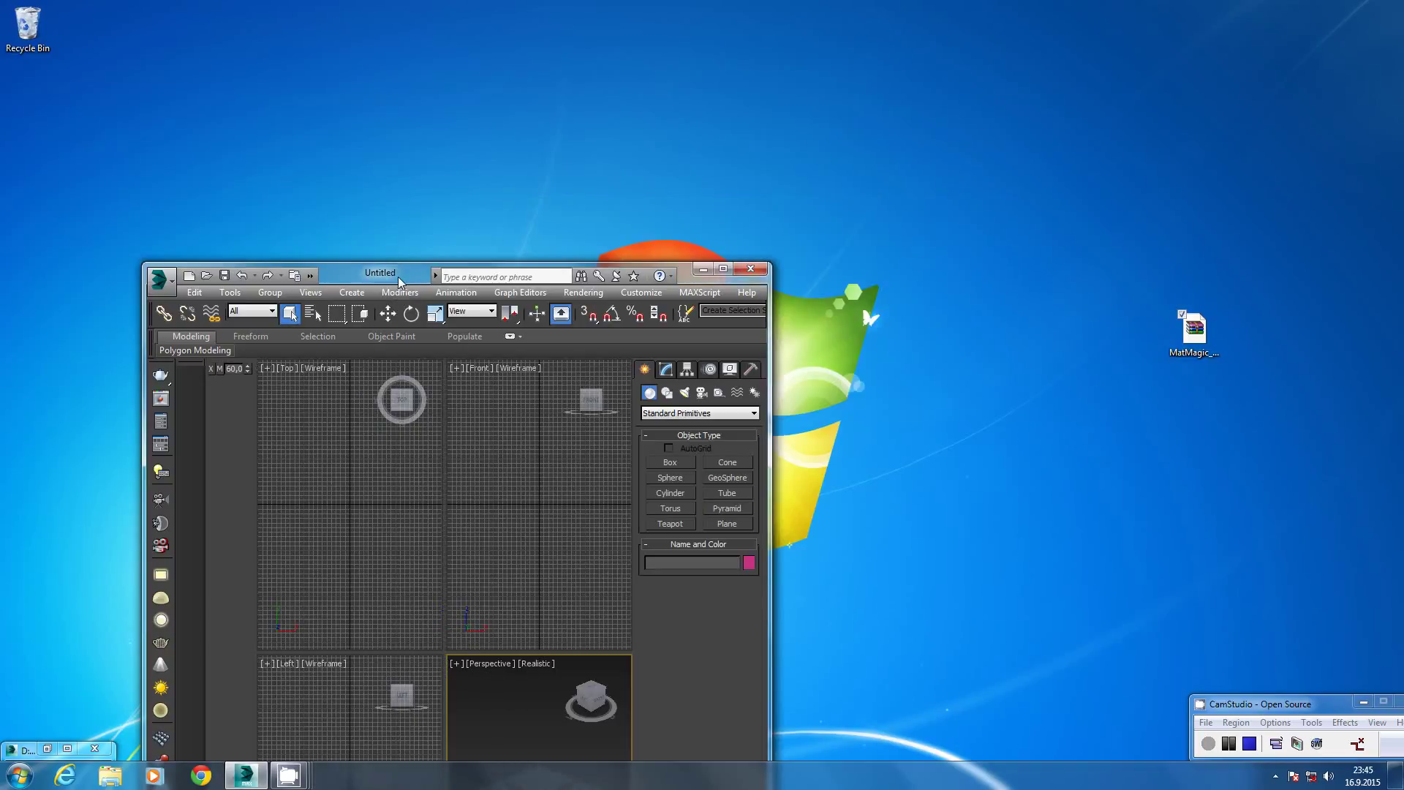
# Snap 3ds Max to the left, widen it, and maximize the Perspective viewport.
pyautogui.moveTo(401, 281); pyautogui.dragTo(0, 271)
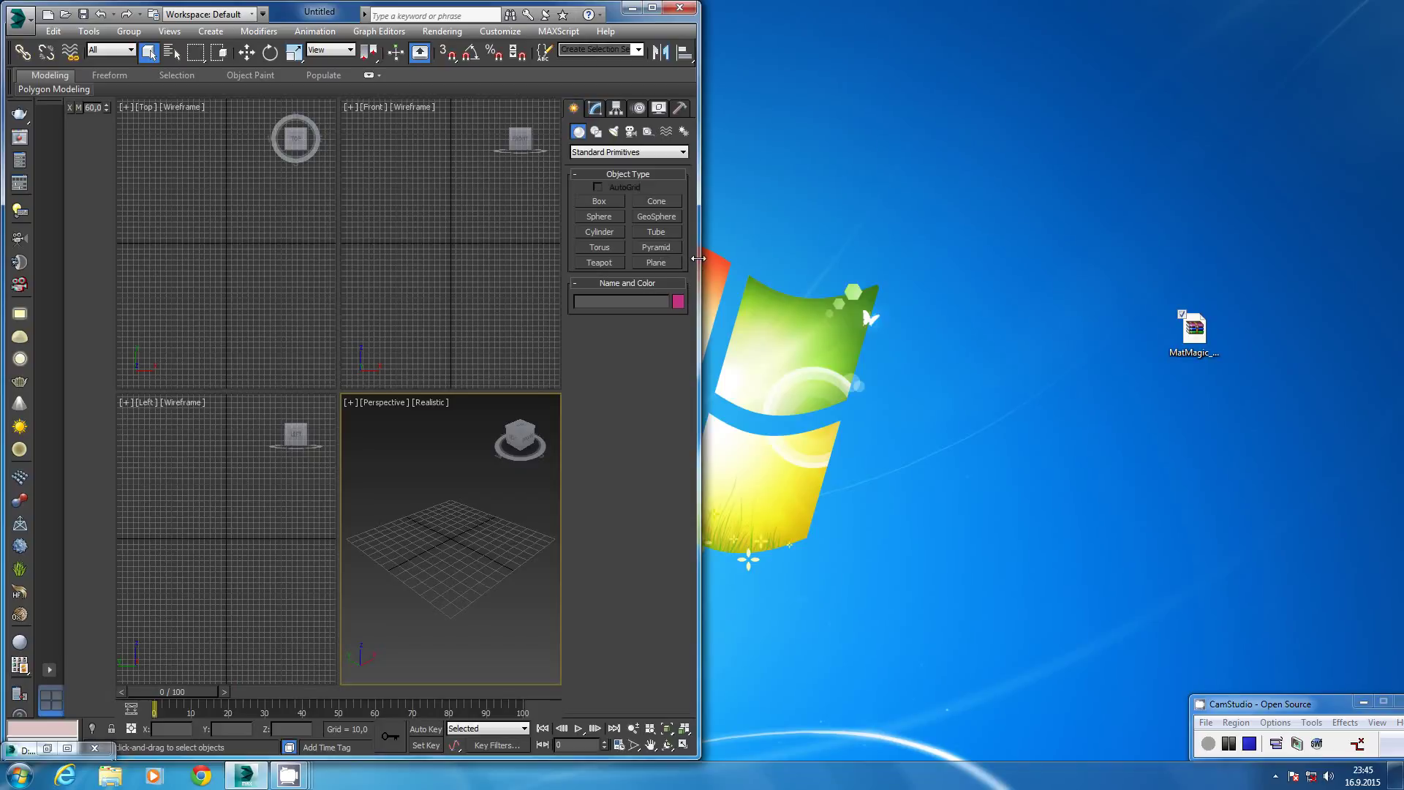
pyautogui.moveTo(699, 258); pyautogui.dragTo(960, 308)
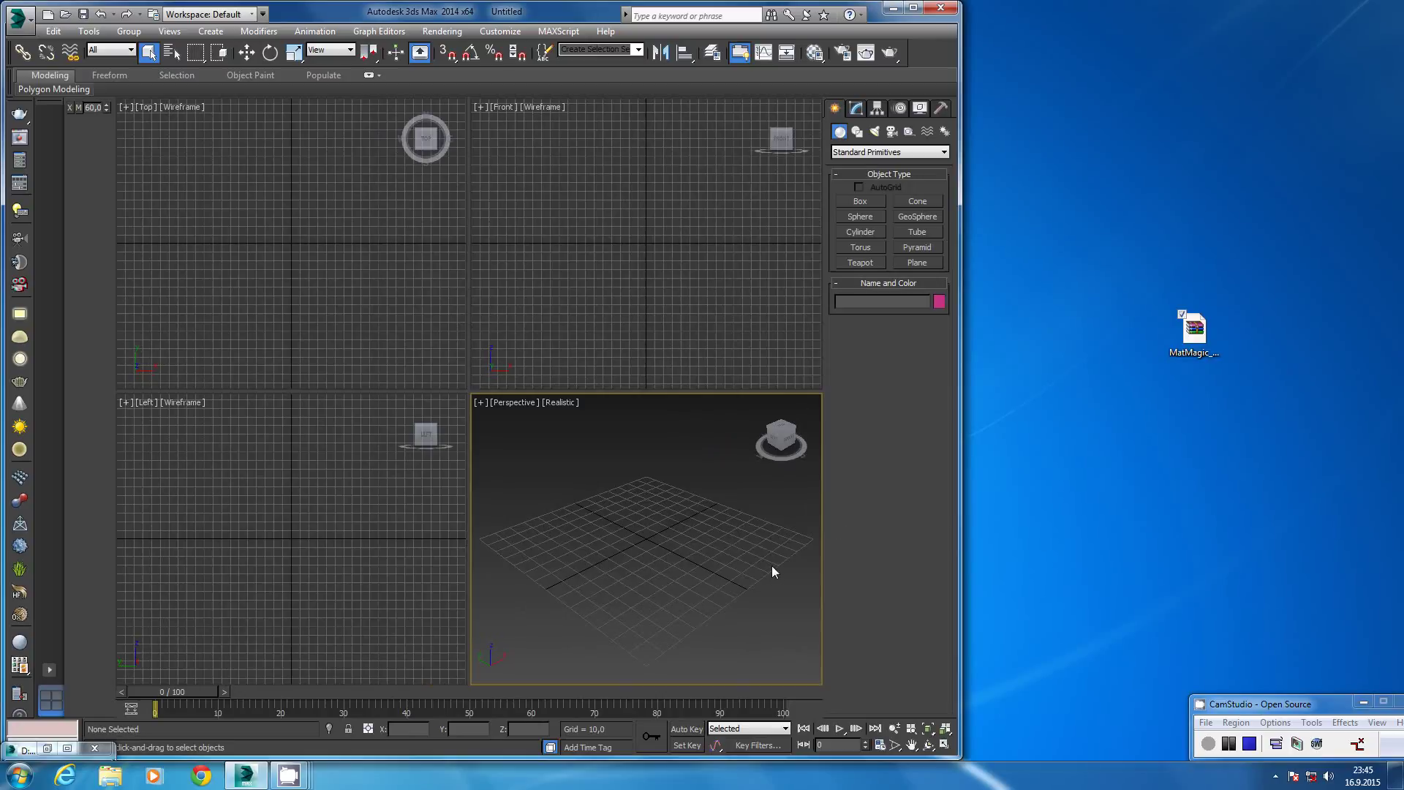
pyautogui.hotkey('alt', 'w')
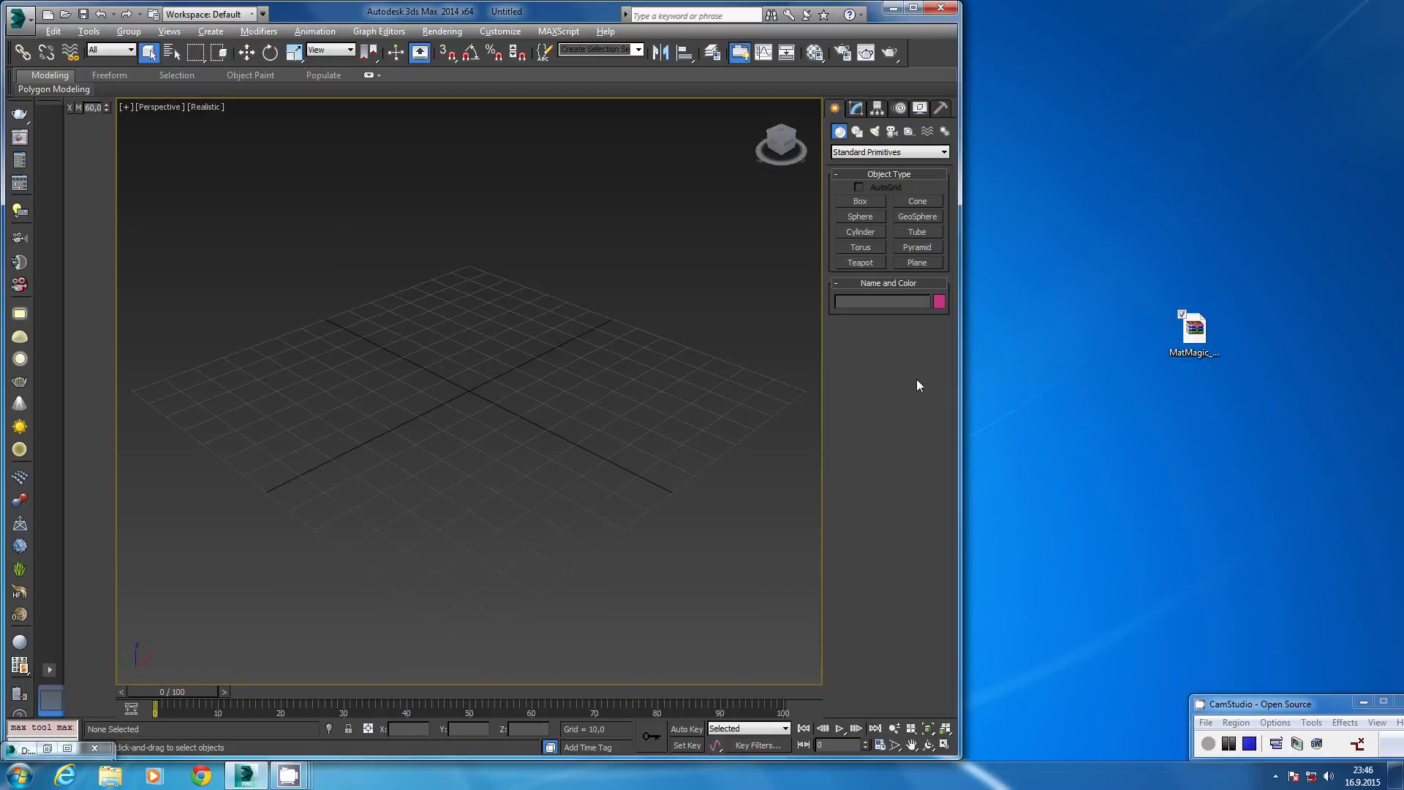
# Select the MatMagic_v20 file on the desktop and open the MAXScript menu.
pyautogui.click(1129, 307)
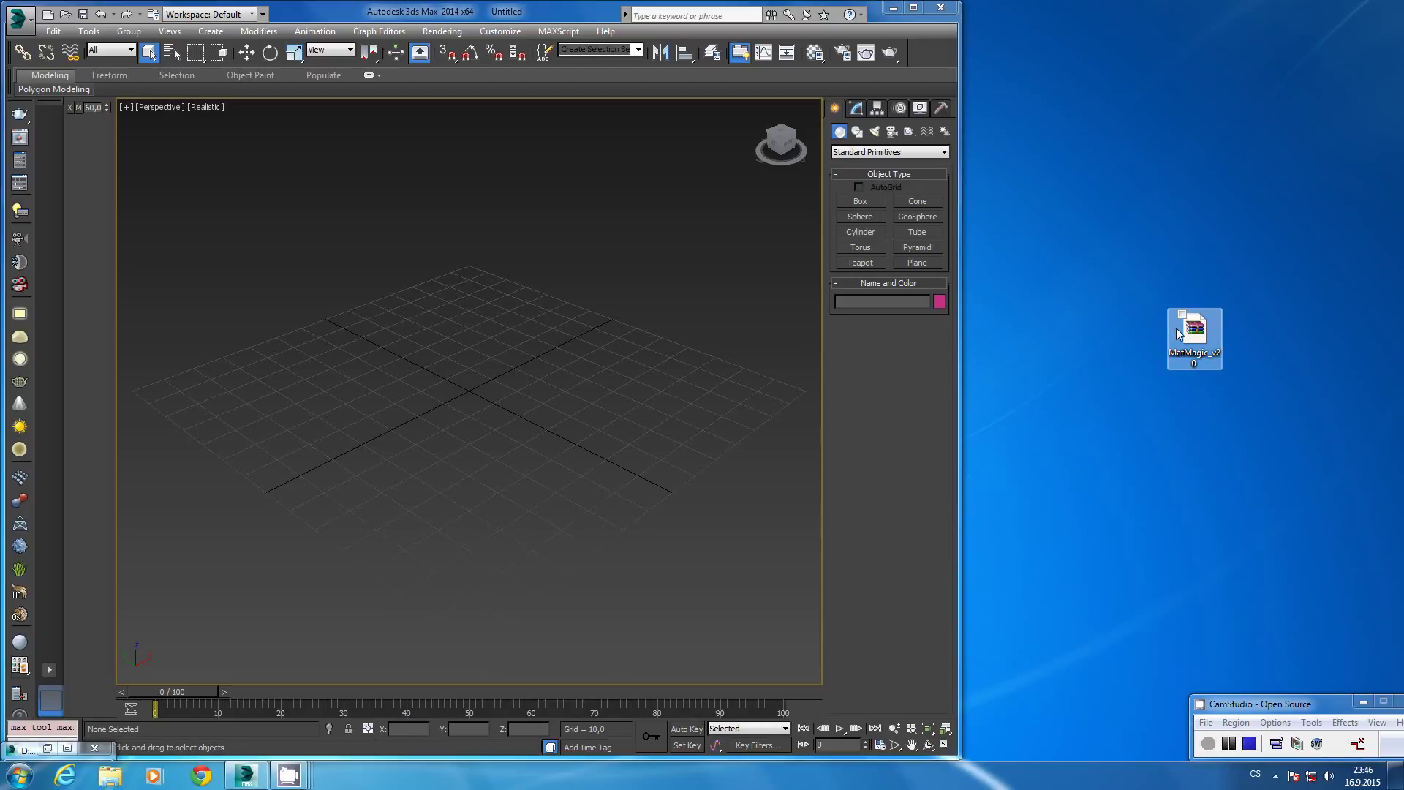
pyautogui.moveTo(1123, 277); pyautogui.dragTo(1319, 486)
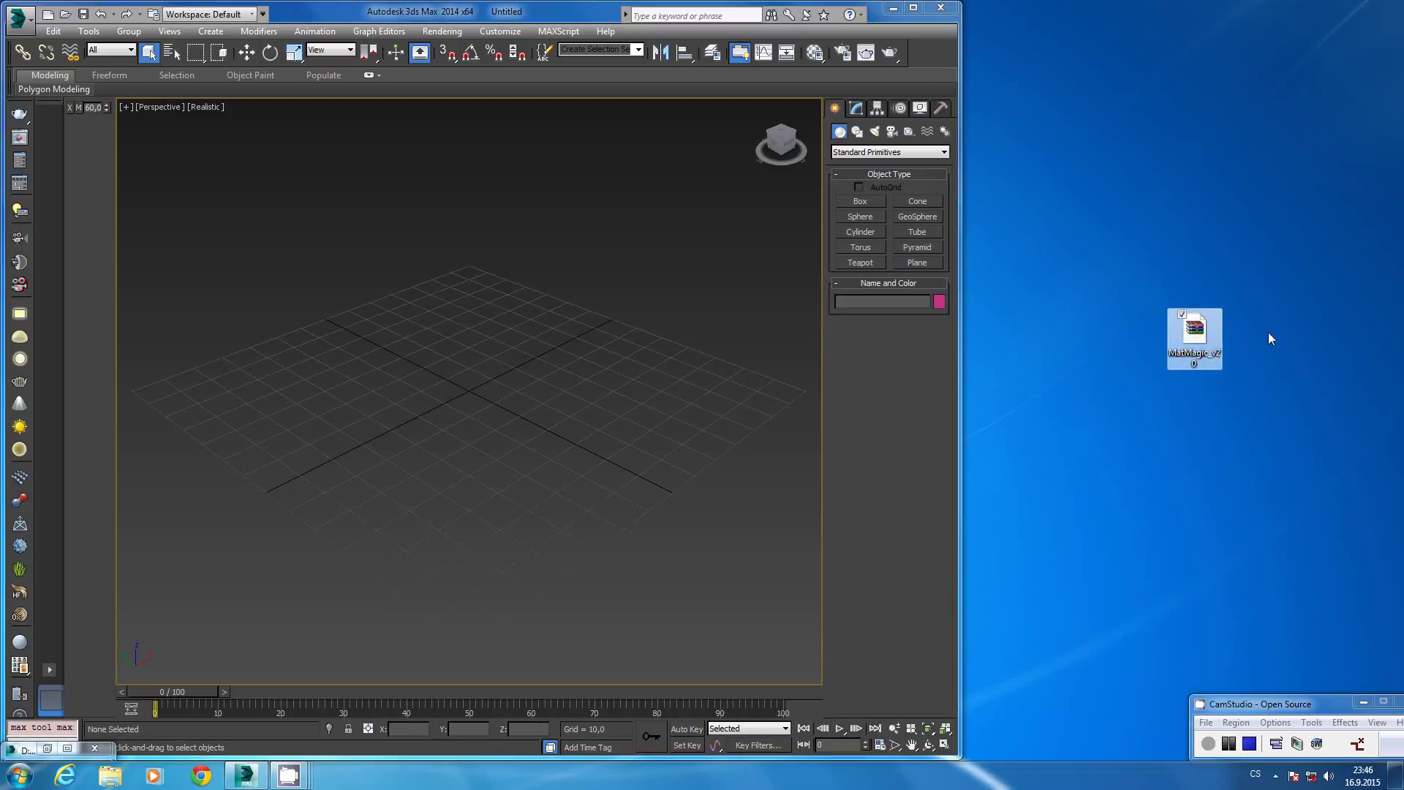
pyautogui.click(574, 36)
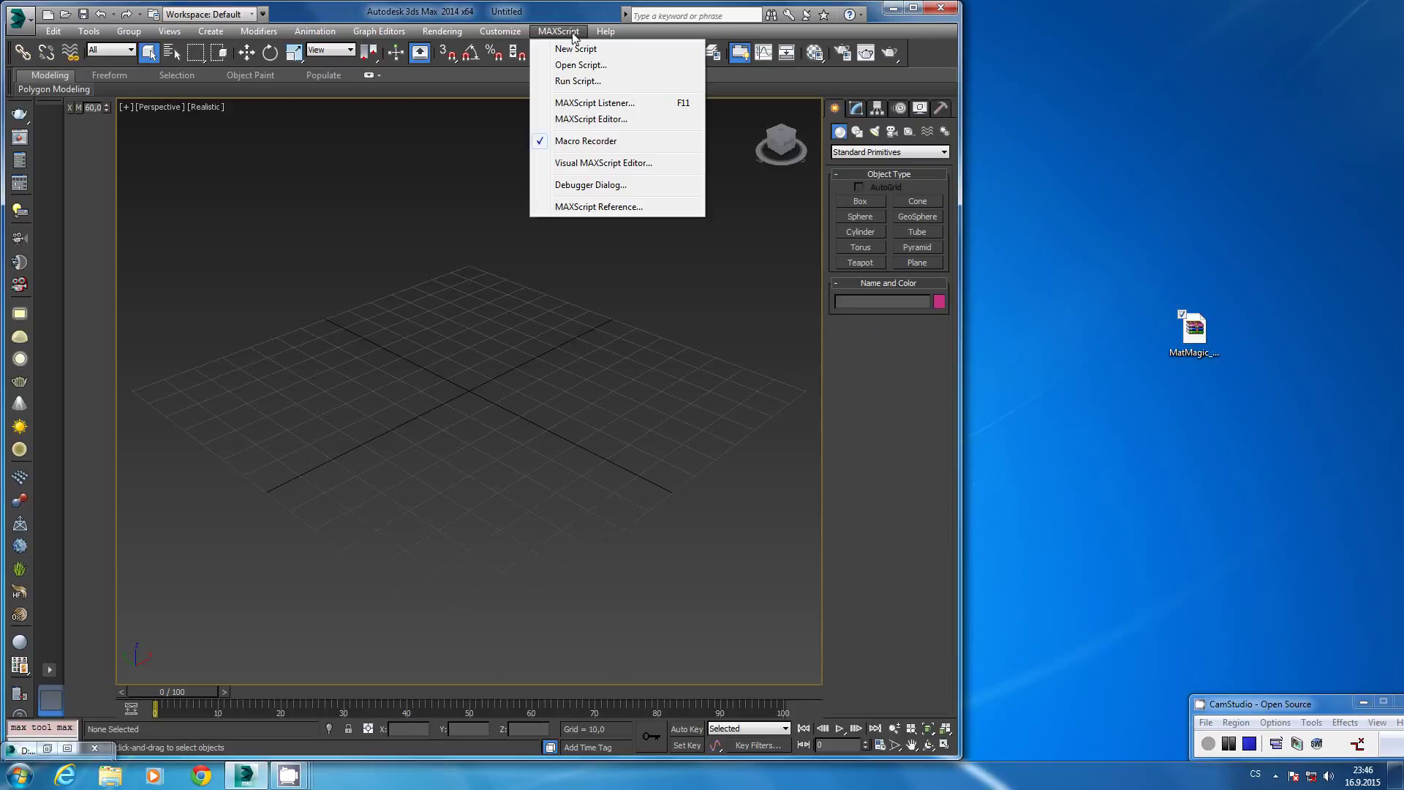
# Start Run Script, browse to the desktop, then cancel without running anything.
pyautogui.click(575, 82)
pyautogui.click(66, 125)
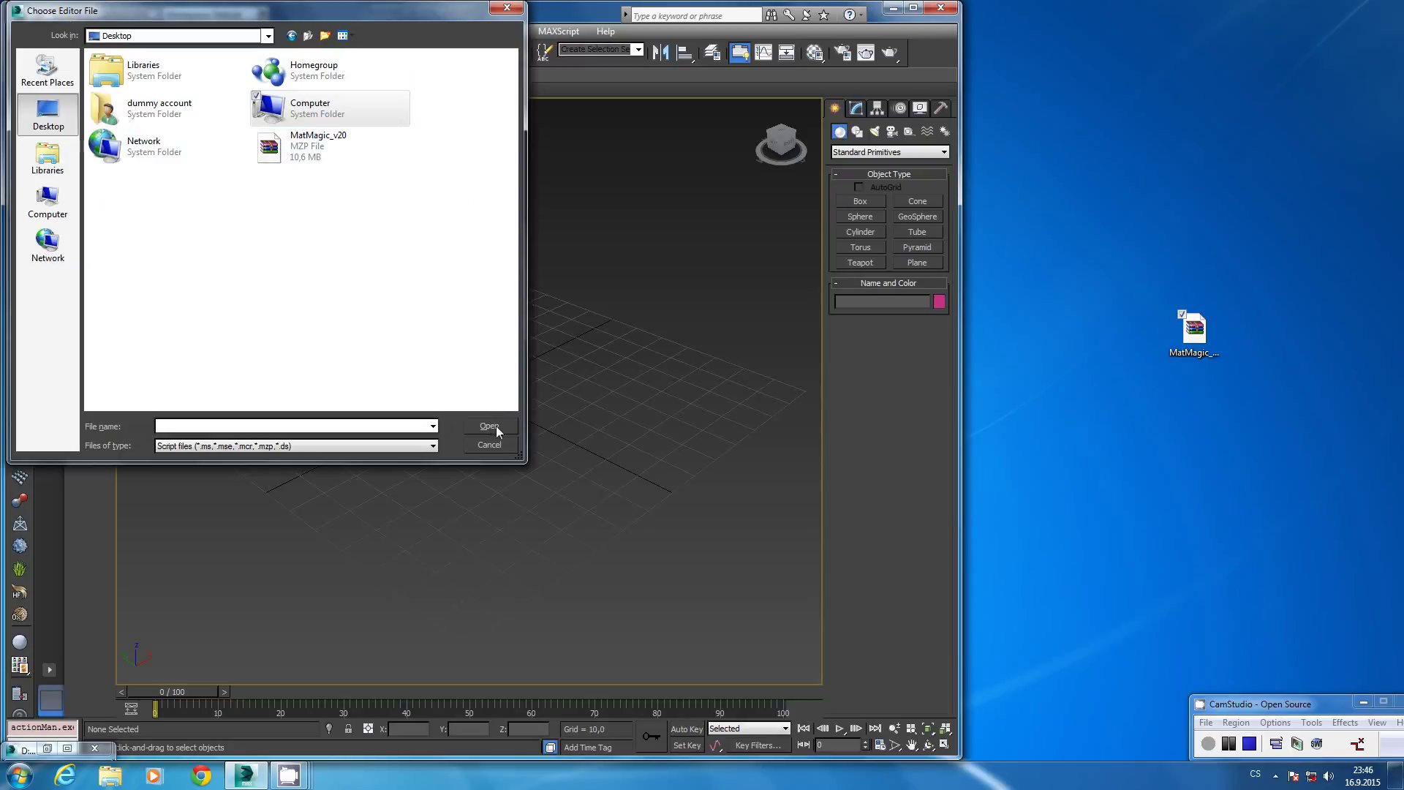
pyautogui.click(490, 446)
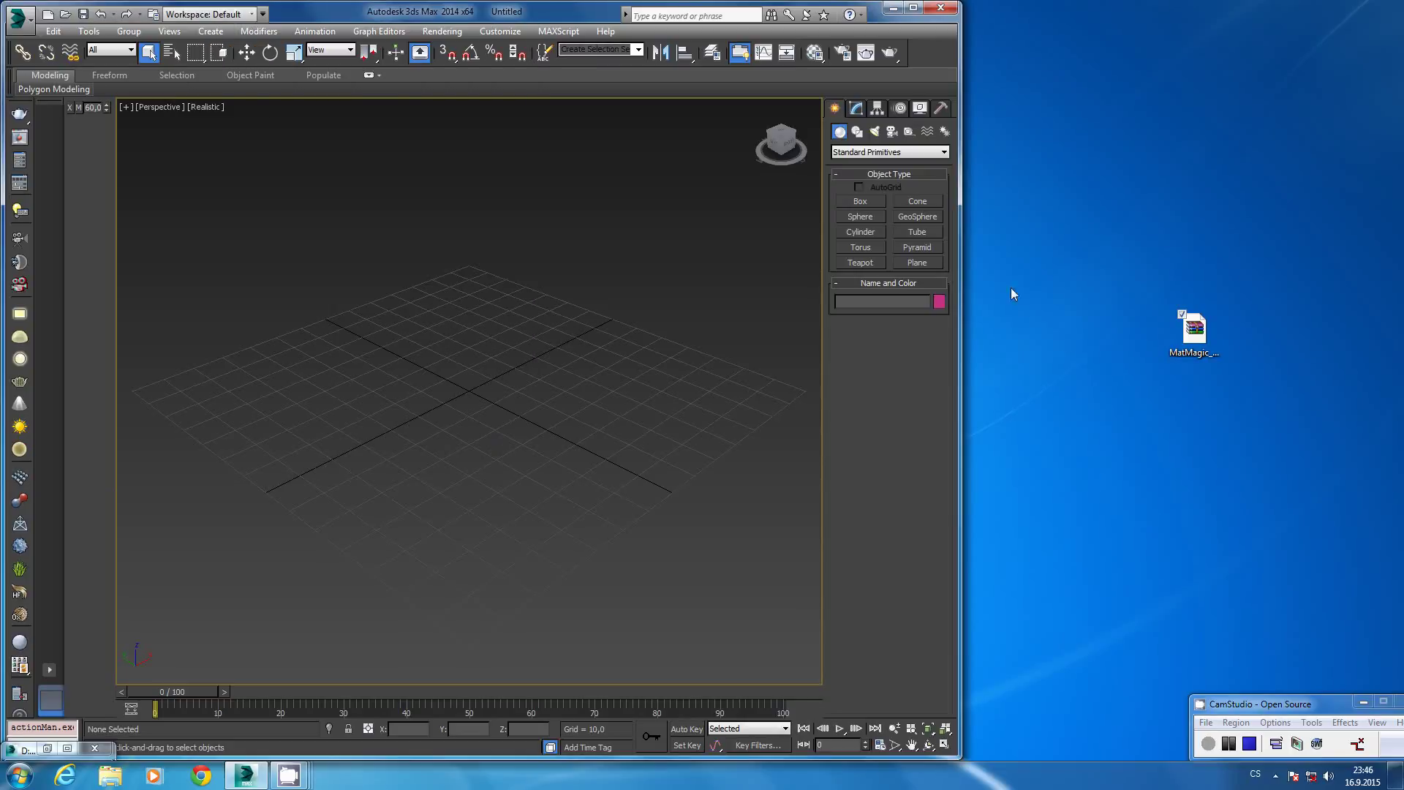
# Open the MatMagic_v20 archive in WinRAR, then minimize it.
pyautogui.doubleClick(1214, 336)
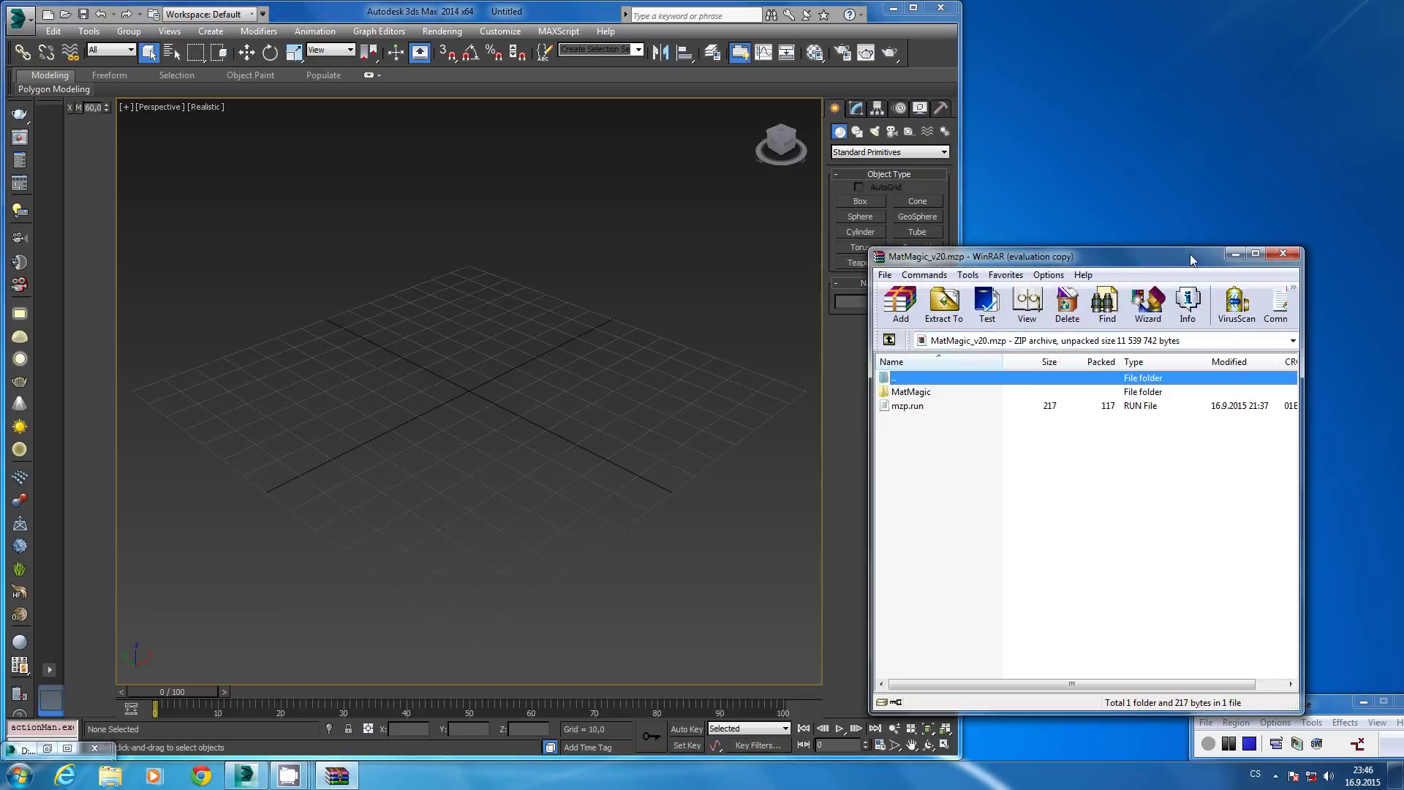
pyautogui.click(1234, 256)
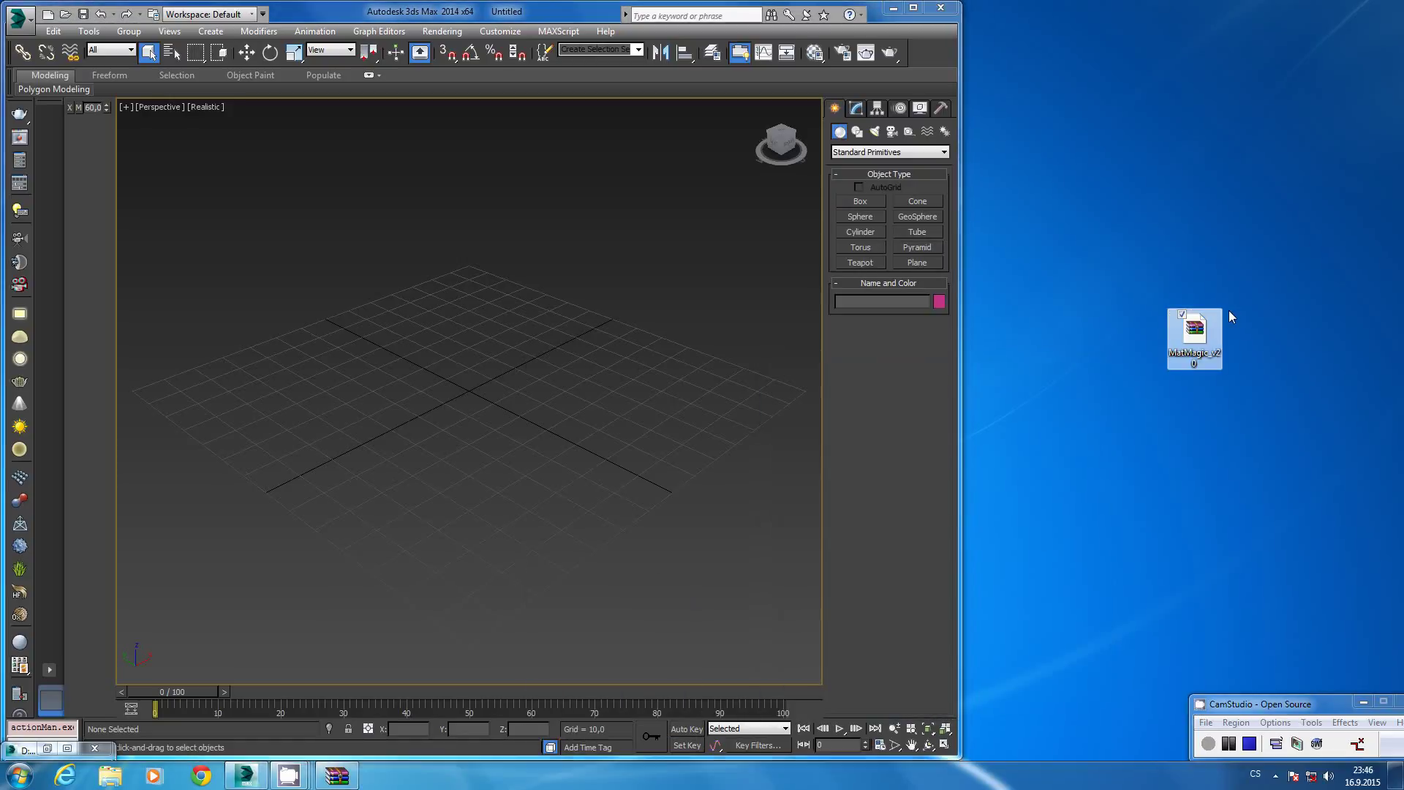
pyautogui.click(1194, 337)
# Open the Material Editor, confirm its Magic menu lists MatMagic, and move the editor left.
pyautogui.click(816, 53)
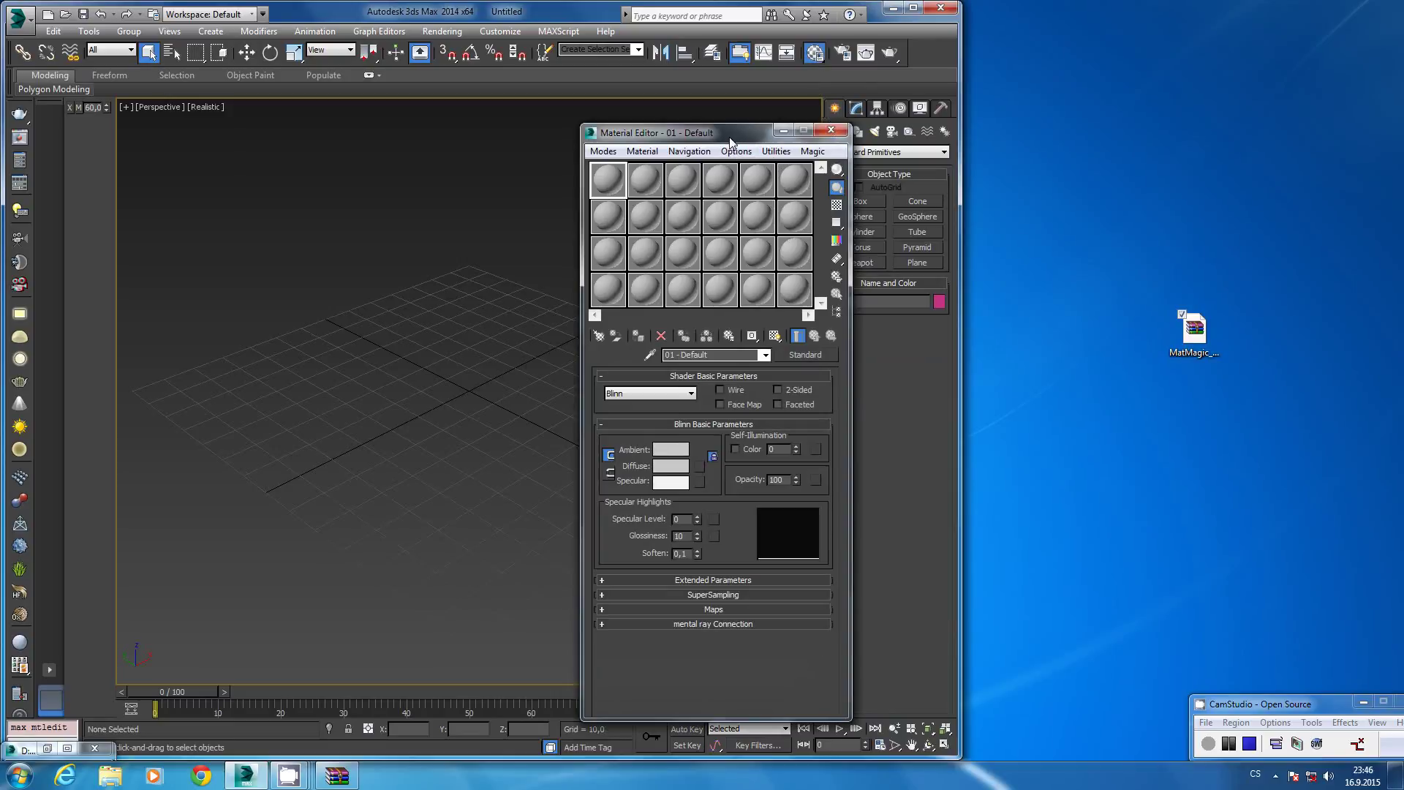
pyautogui.click(813, 152)
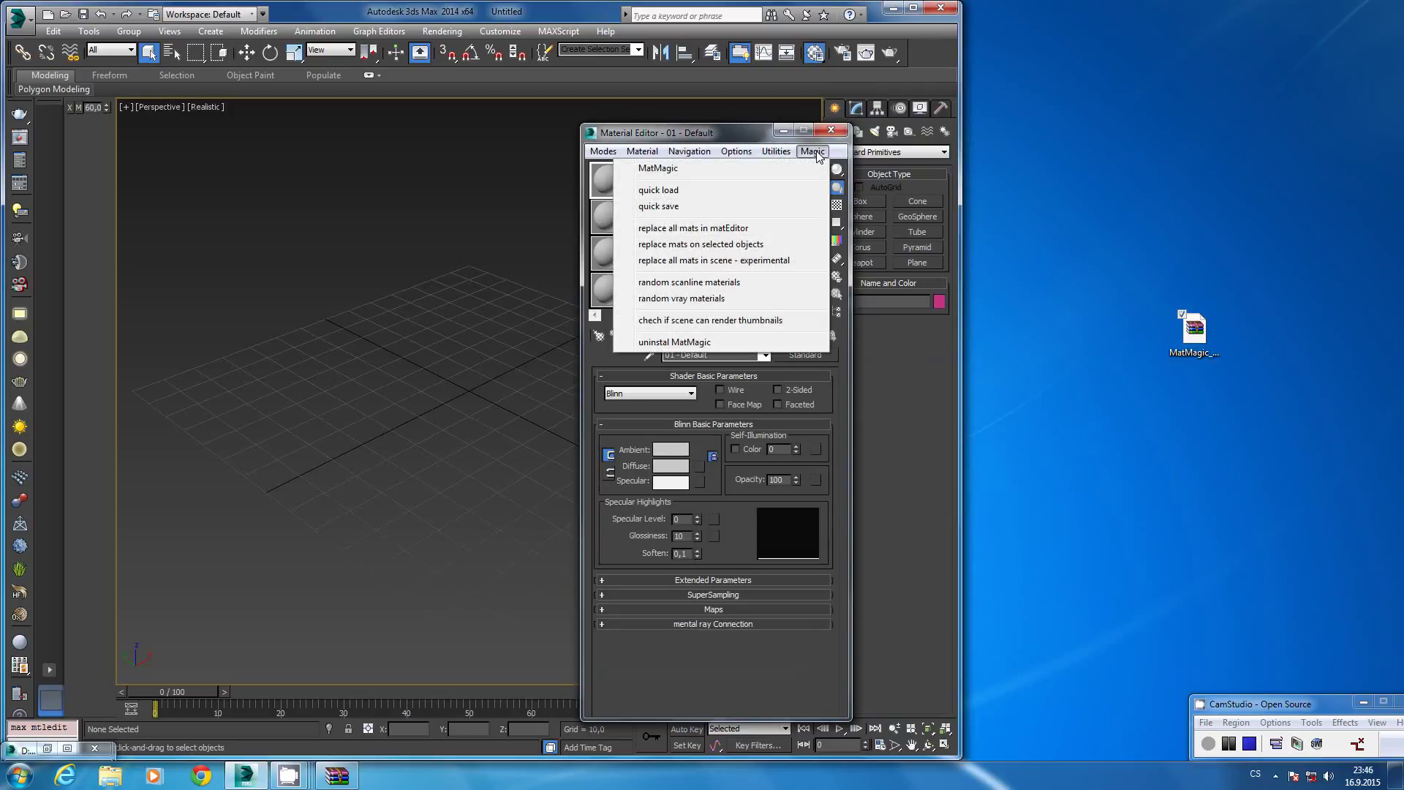
pyautogui.click(779, 169)
pyautogui.click(743, 134)
pyautogui.moveTo(743, 133); pyautogui.dragTo(591, 119)
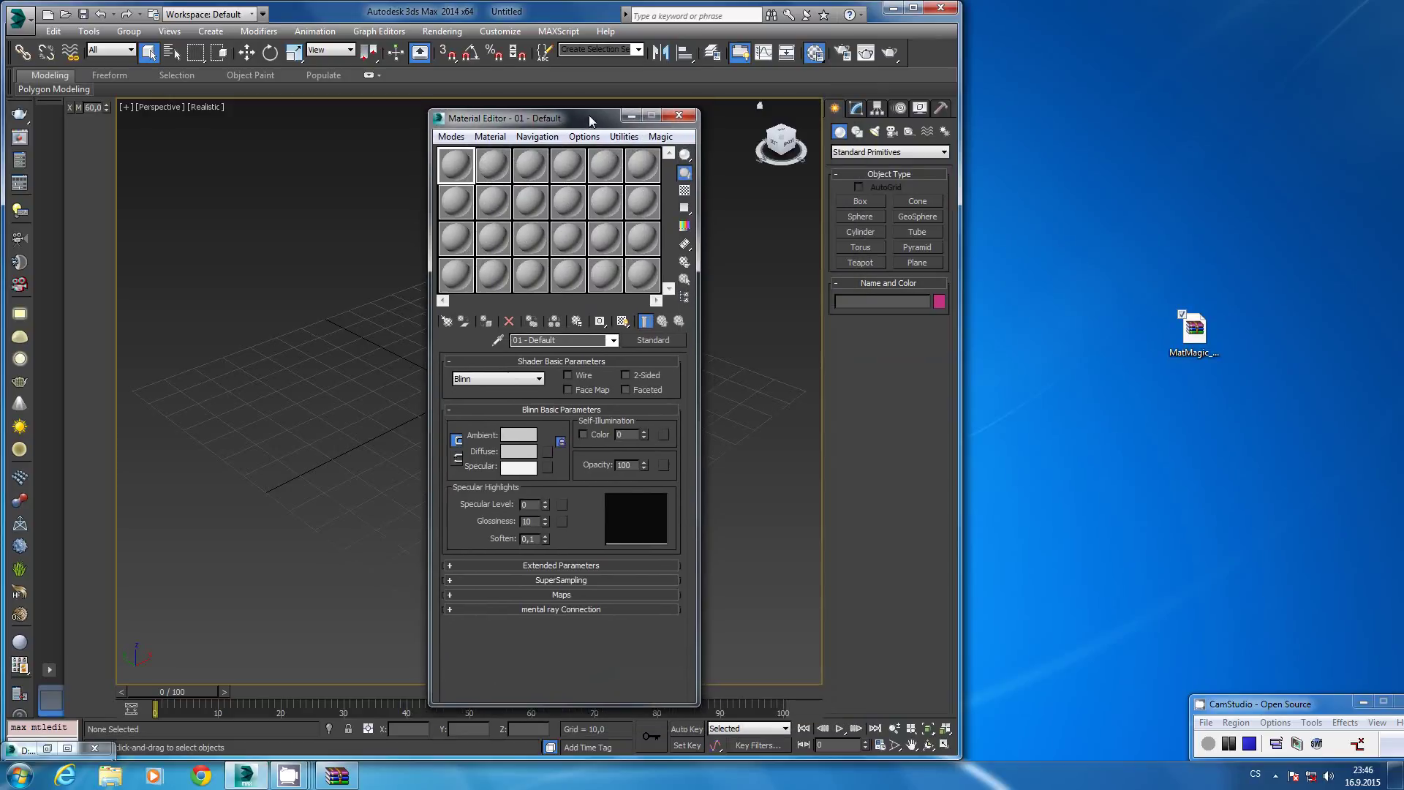
# Browse in Explorer to C:\MatMagic\_data and select its four data files.
pyautogui.click(114, 775)
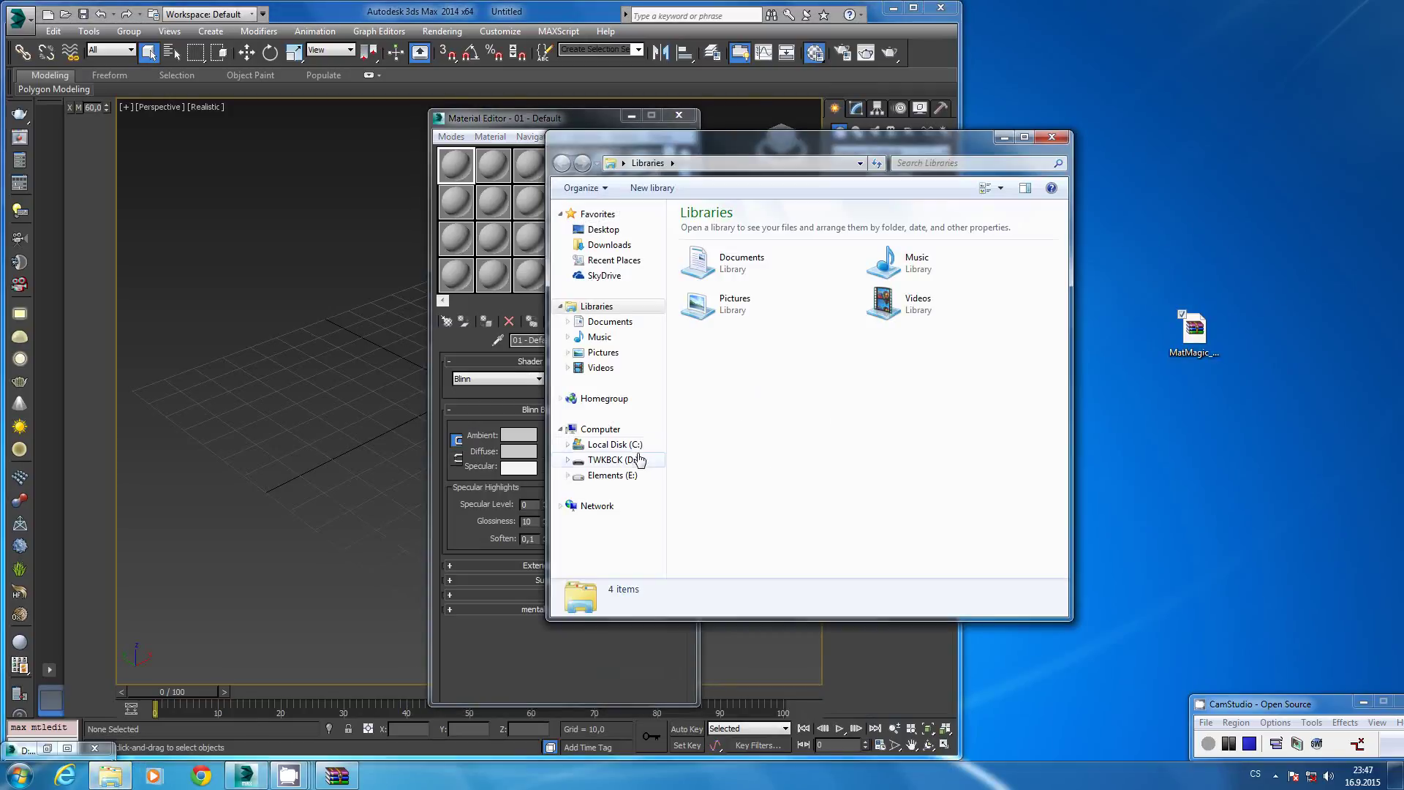
pyautogui.click(618, 444)
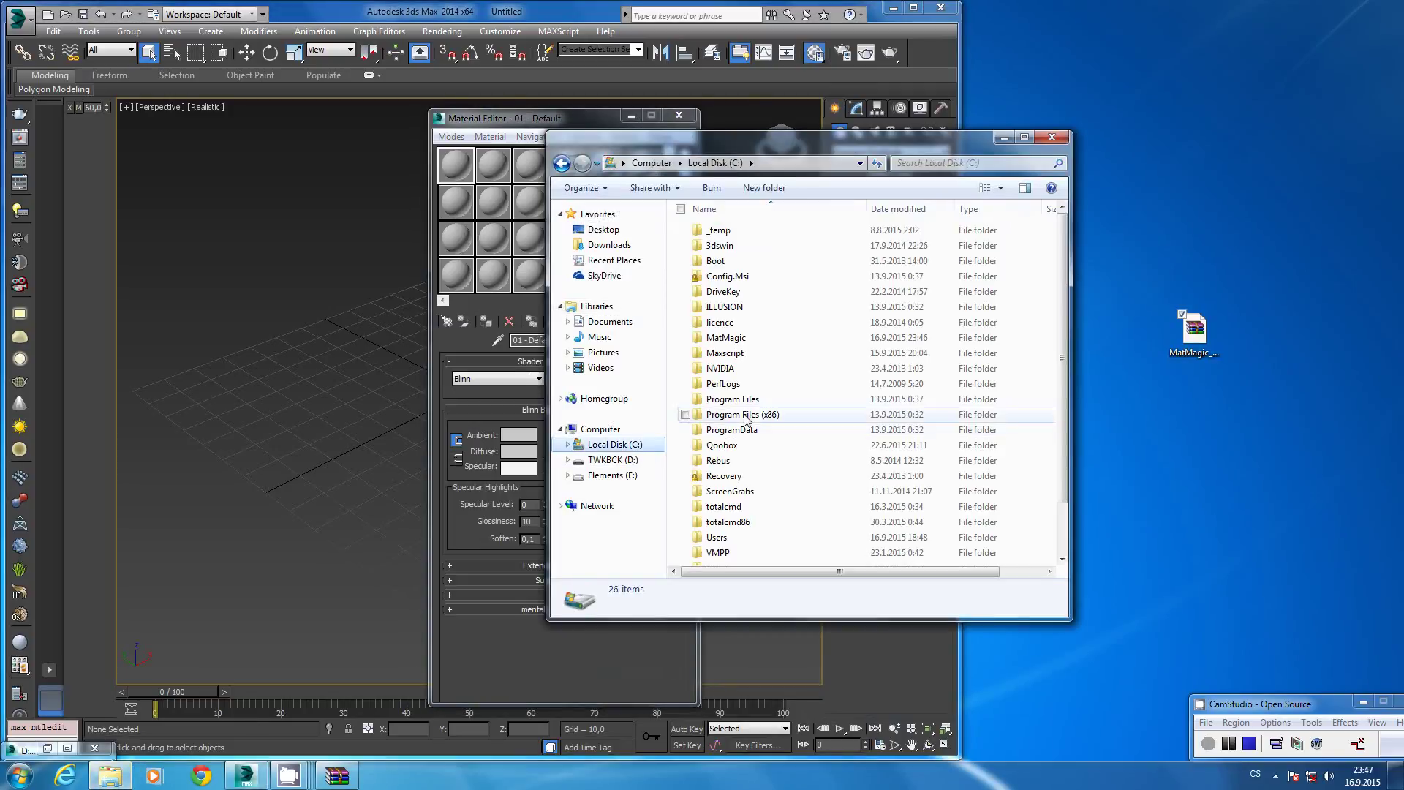
pyautogui.click(758, 343)
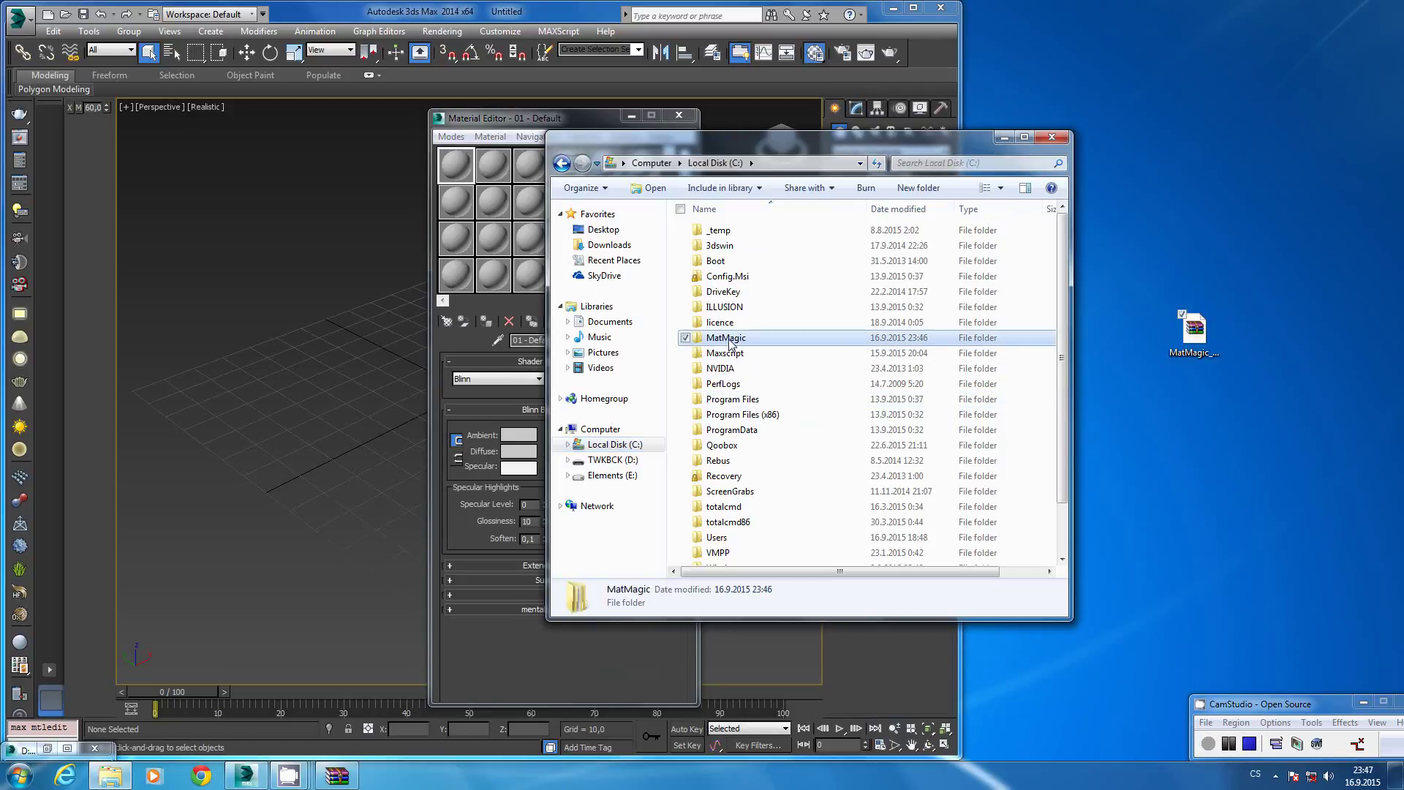
pyautogui.moveTo(726, 337)
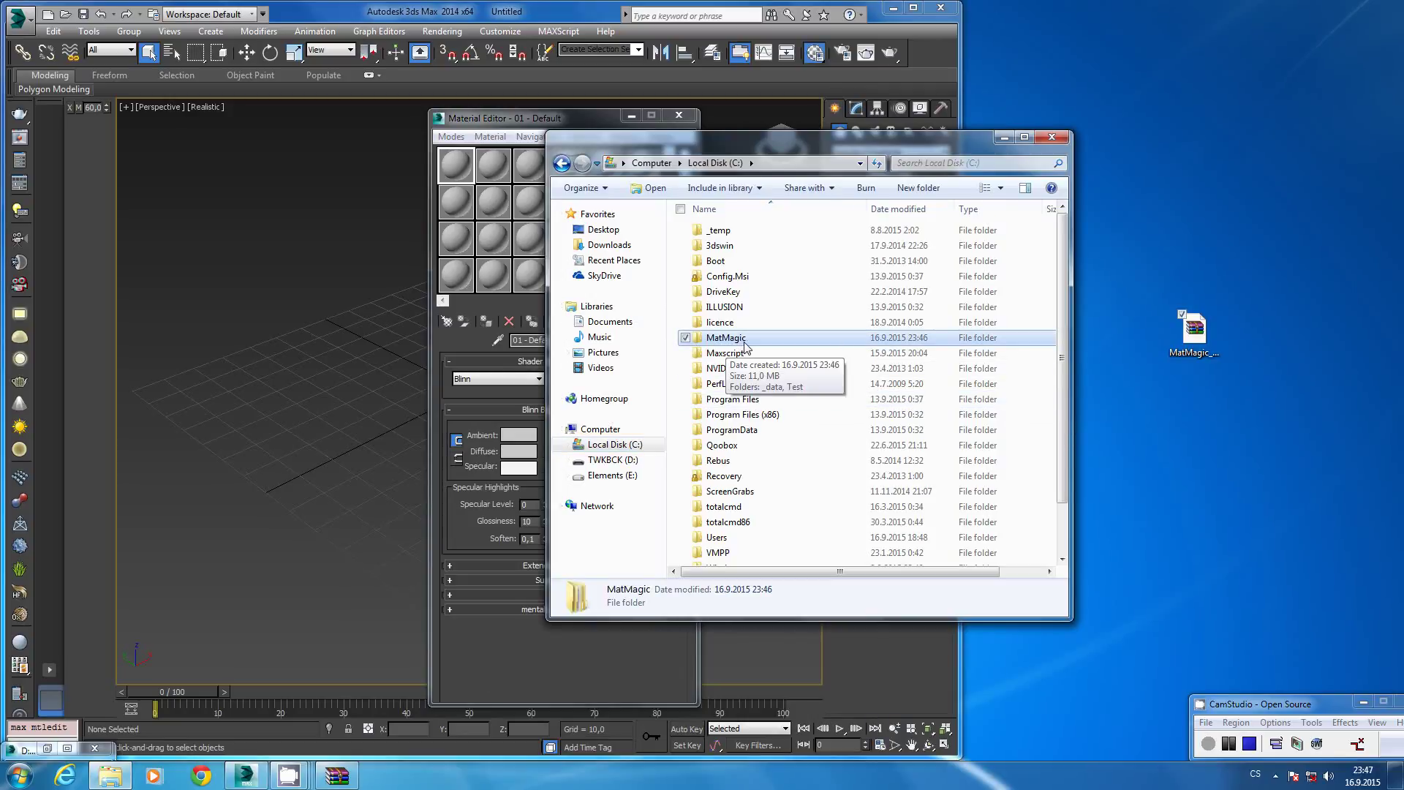
pyautogui.doubleClick(738, 341)
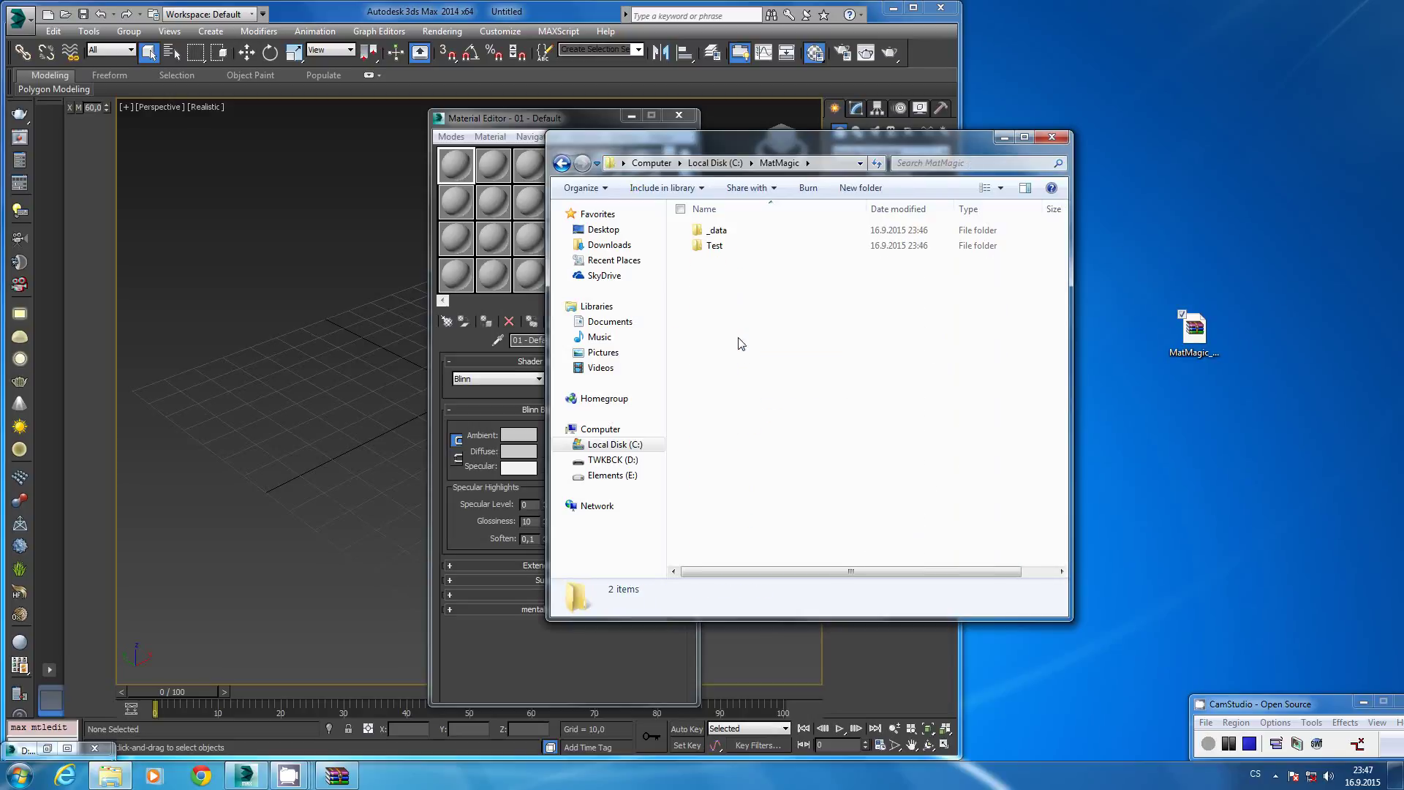
pyautogui.doubleClick(730, 231)
pyautogui.moveTo(933, 331); pyautogui.dragTo(704, 237)
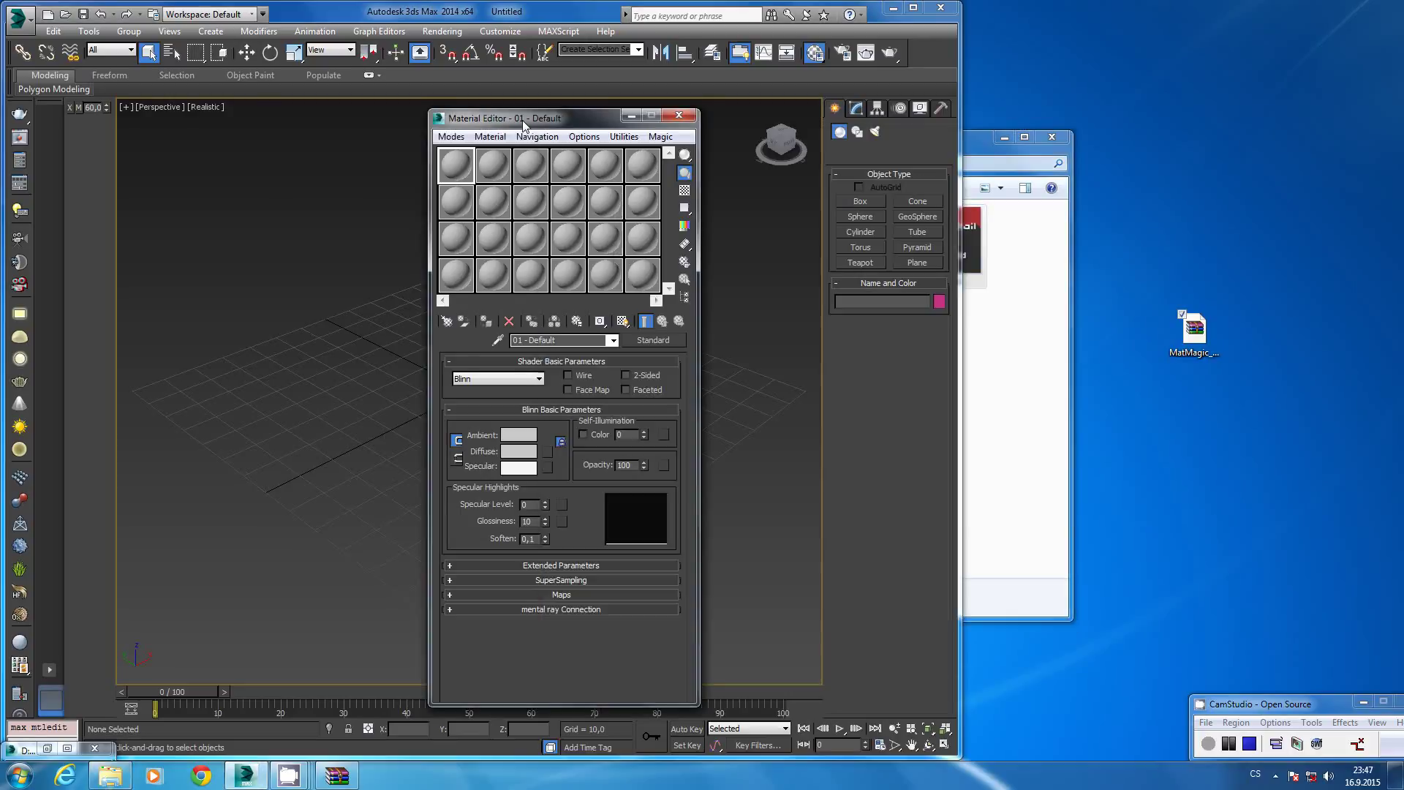
pyautogui.moveTo(574, 118); pyautogui.dragTo(416, 125)
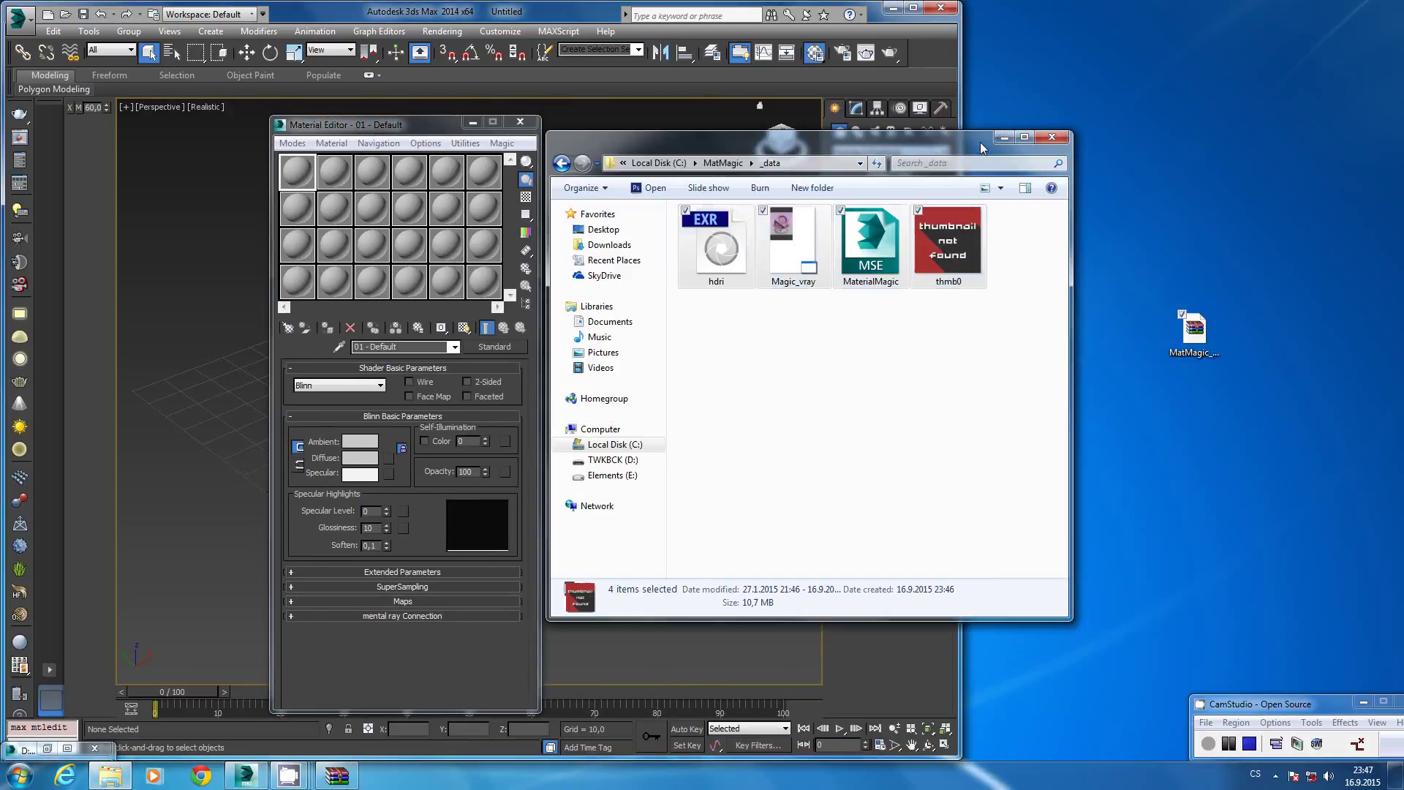
pyautogui.moveTo(1009, 137); pyautogui.dragTo(698, 136)
# Inspect the four test-material files inside C:\MatMagic\Test.
pyautogui.click(828, 163)
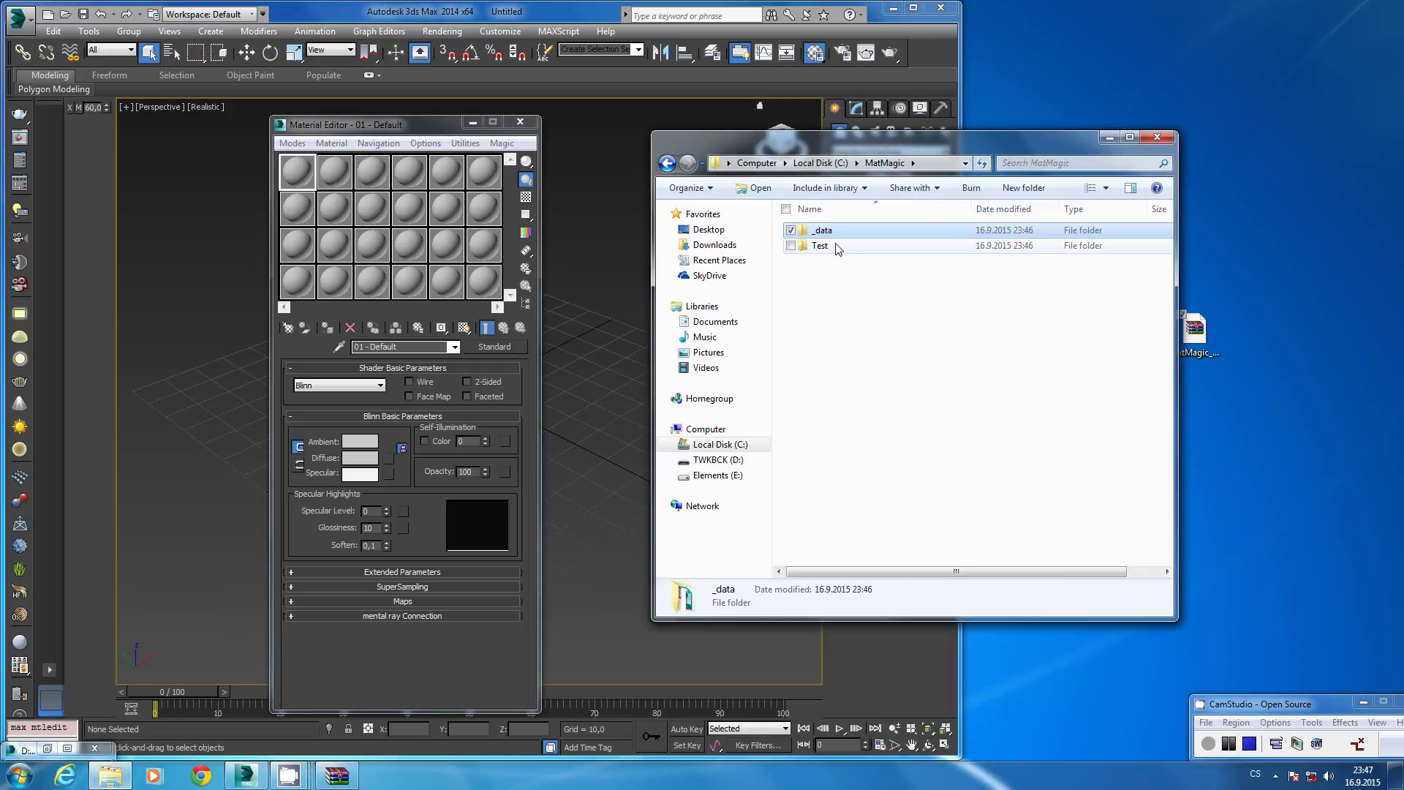
pyautogui.click(836, 247)
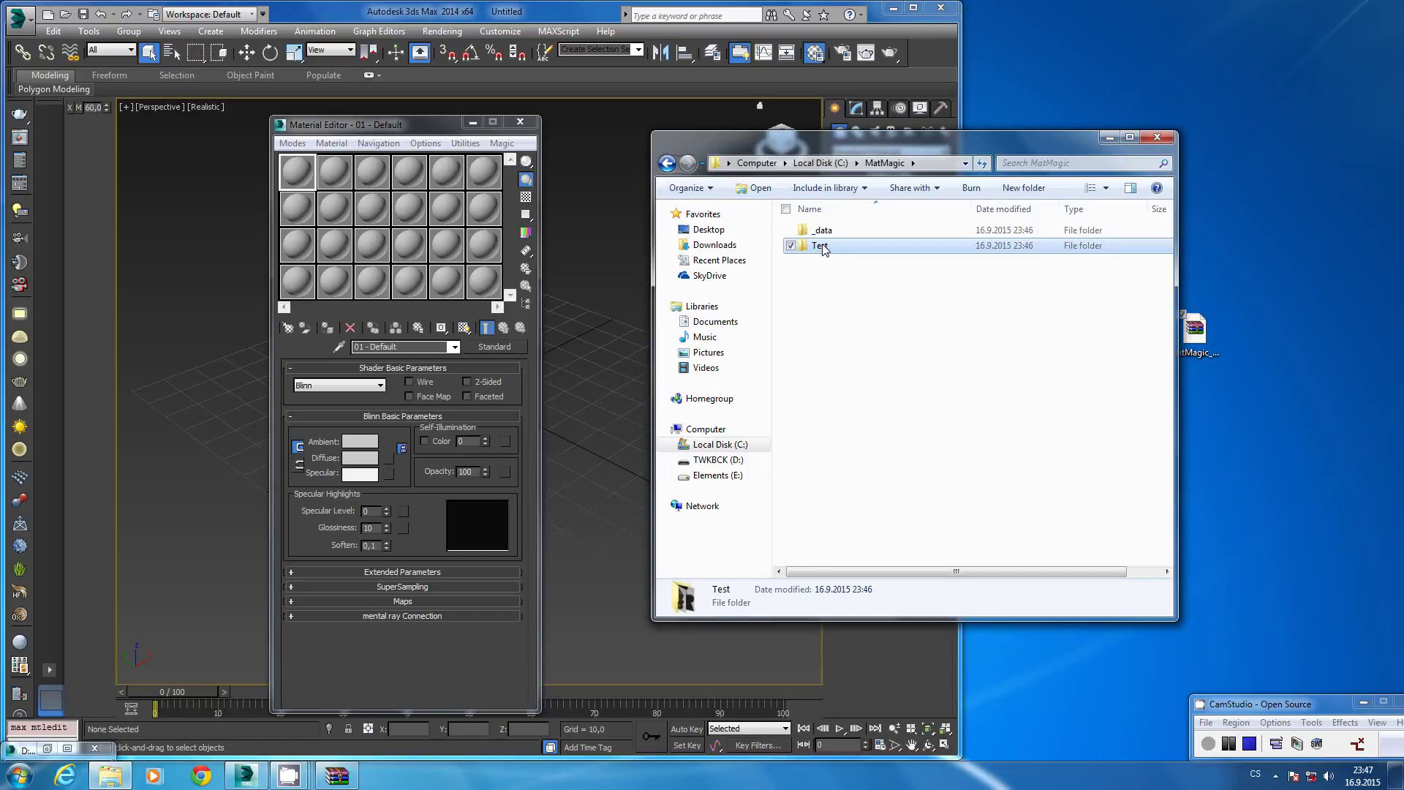
pyautogui.doubleClick(820, 246)
pyautogui.moveTo(1069, 356); pyautogui.dragTo(802, 258)
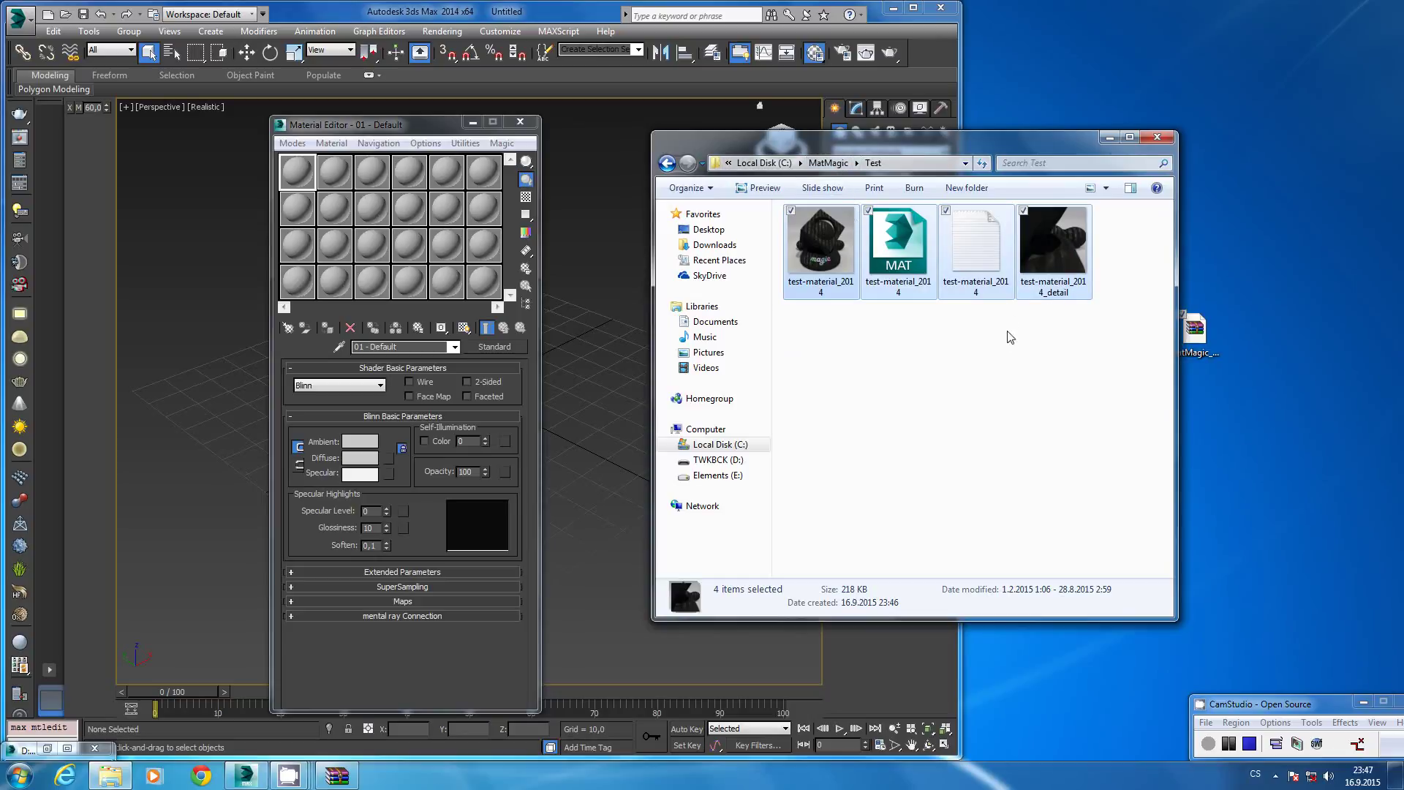
pyautogui.click(994, 385)
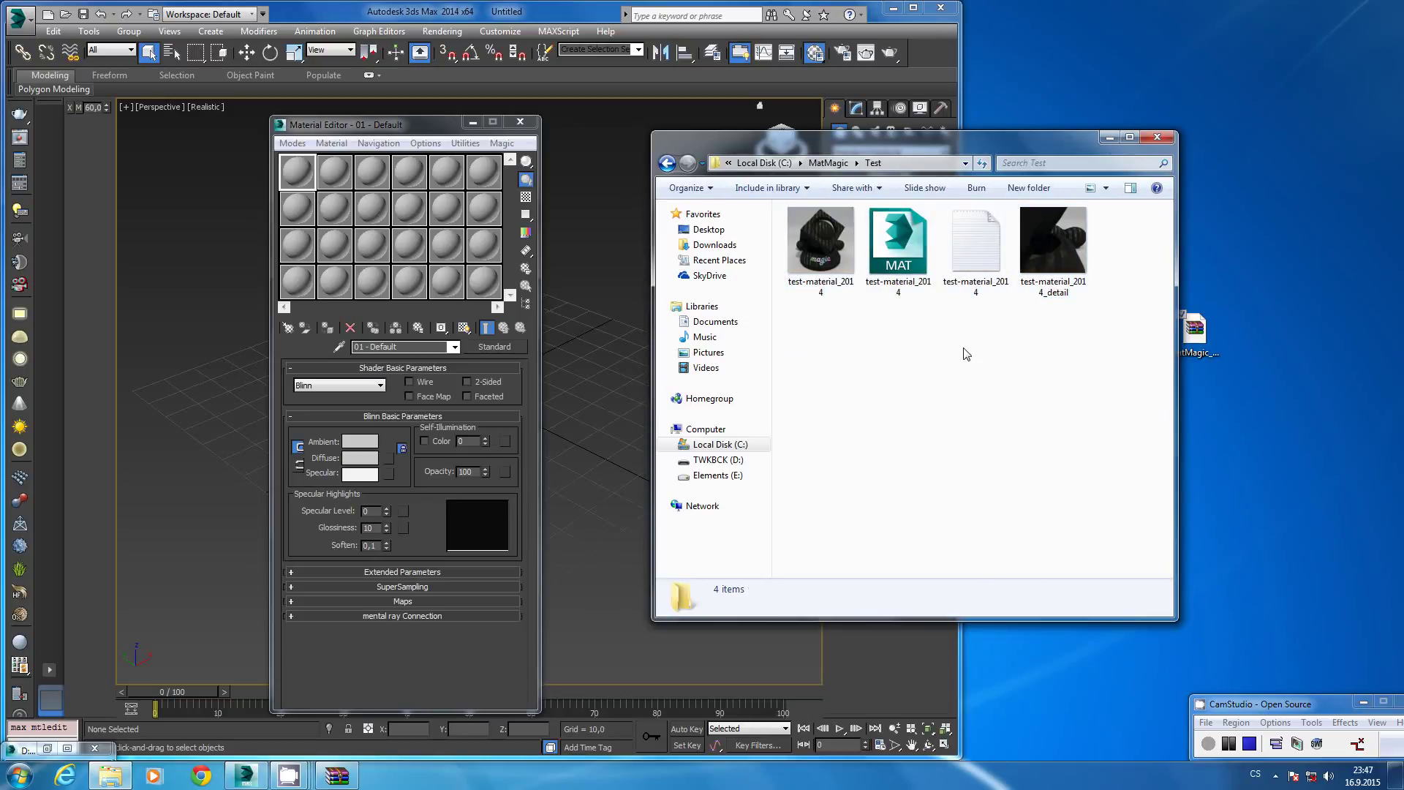
pyautogui.click(828, 162)
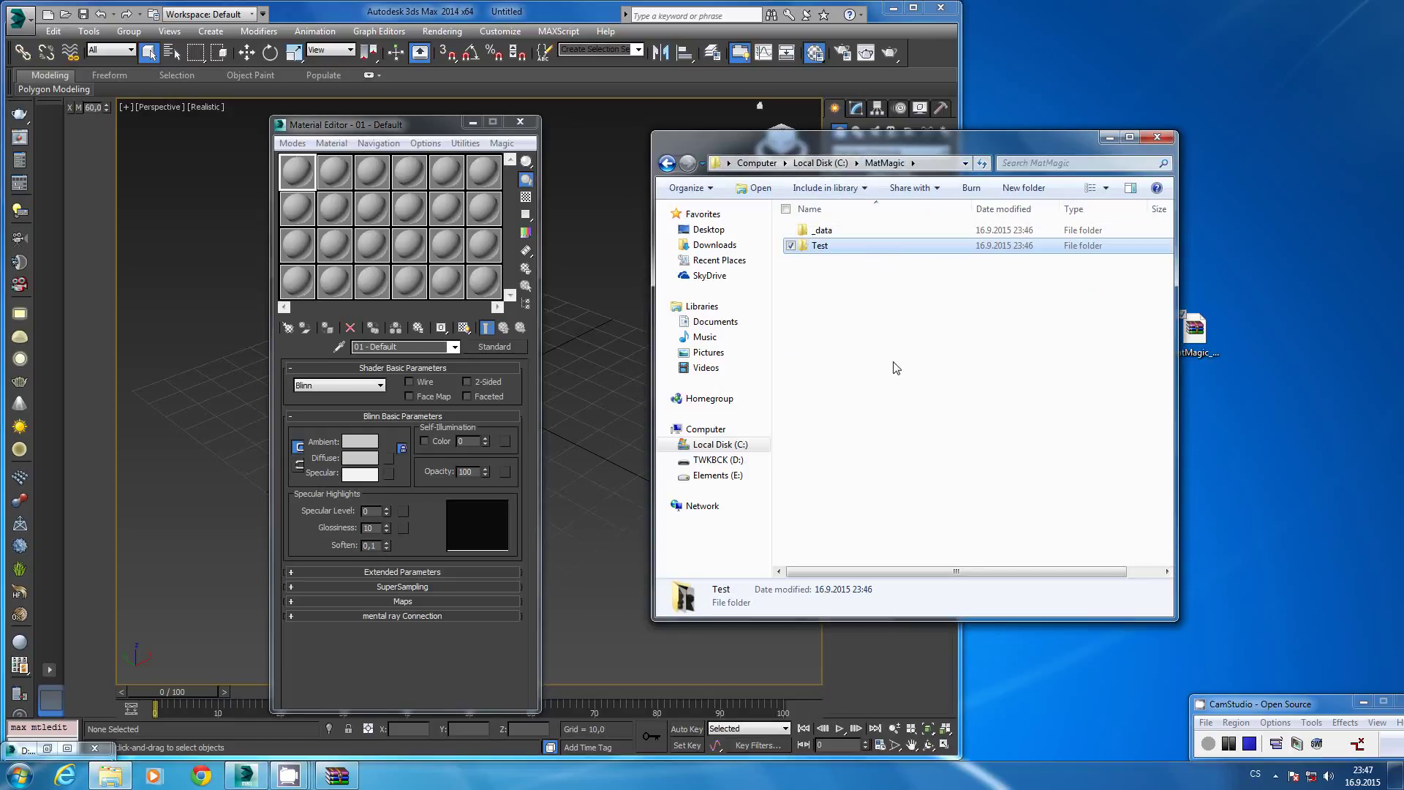
pyautogui.doubleClick(821, 248)
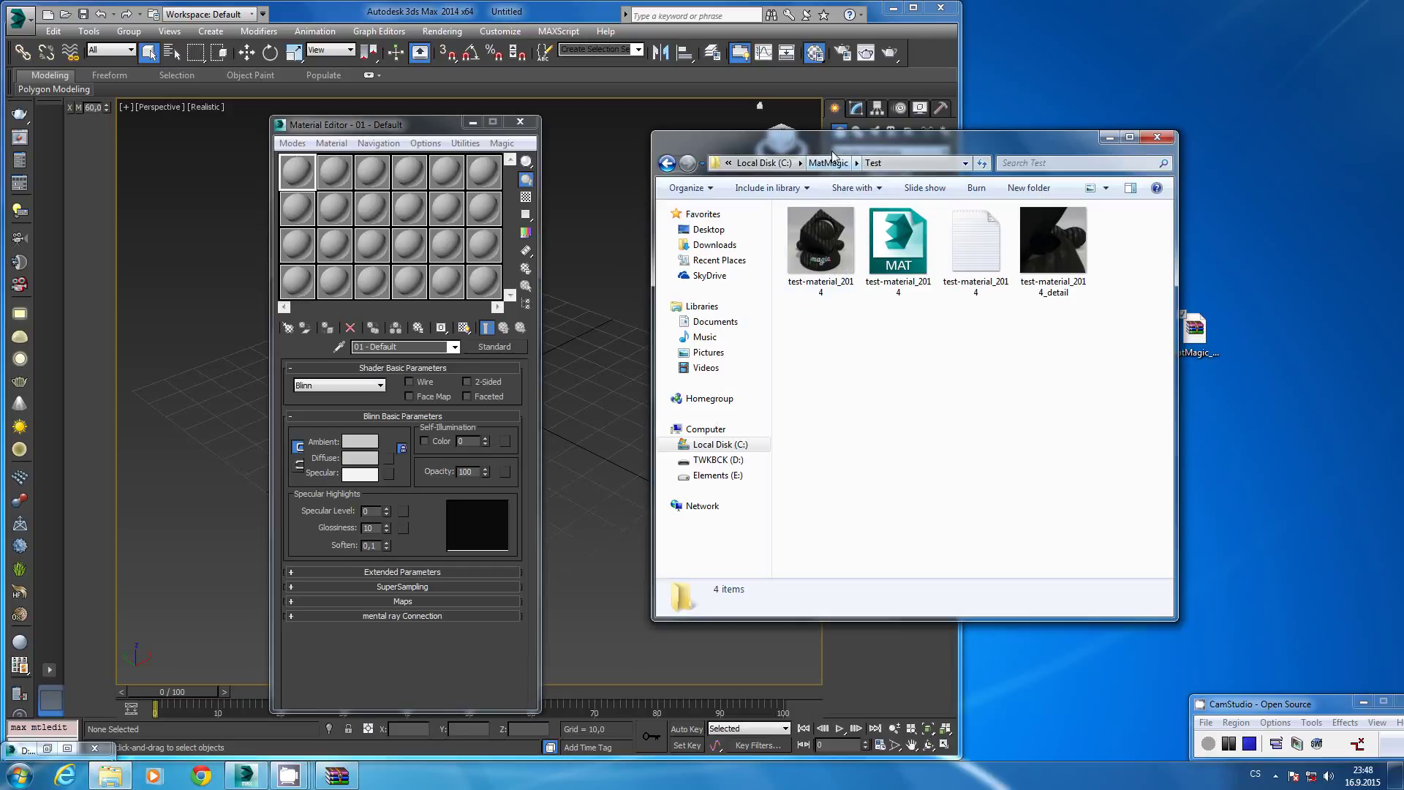
# Return to the C:\MatMagic folder and maximize 3ds Max to full screen.
pyautogui.click(765, 163)
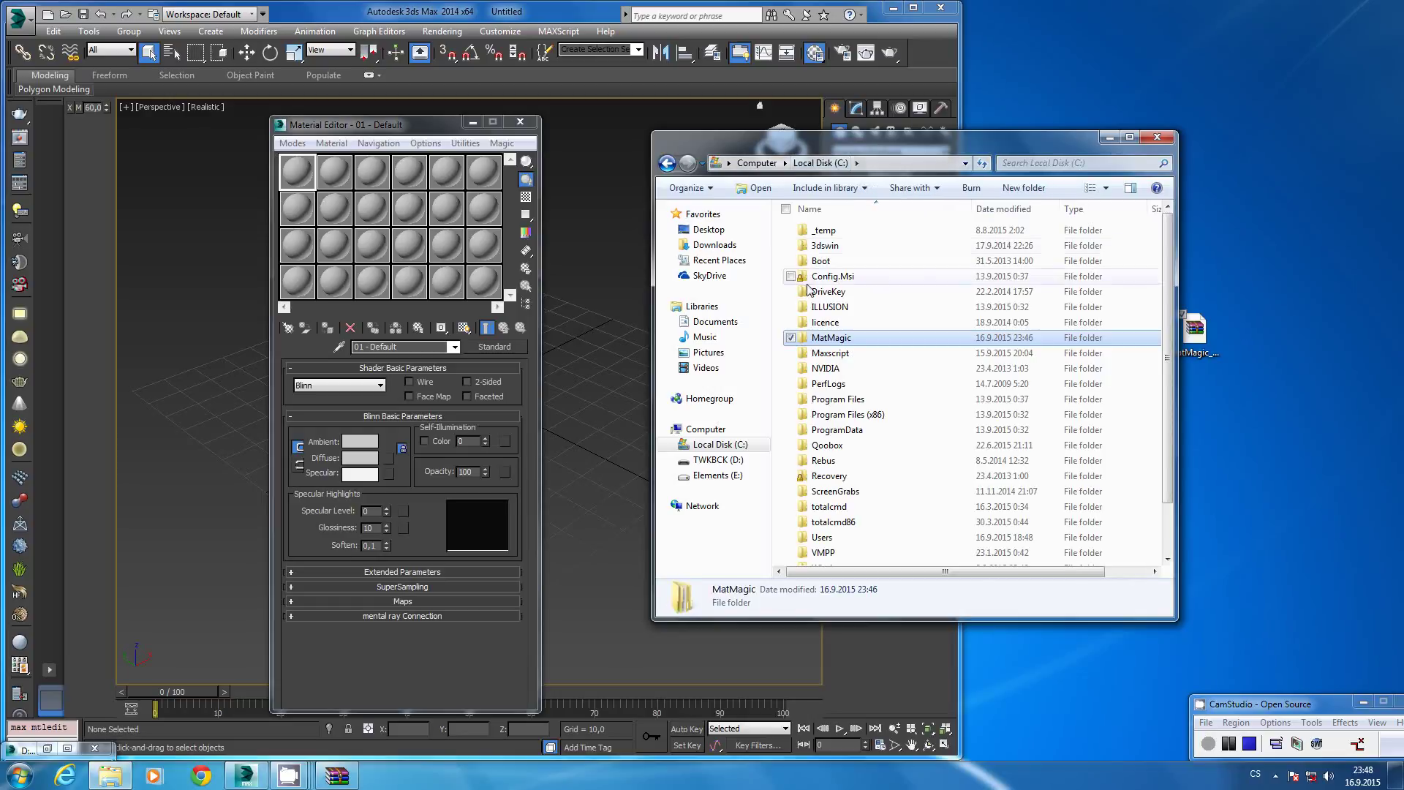
pyautogui.doubleClick(842, 340)
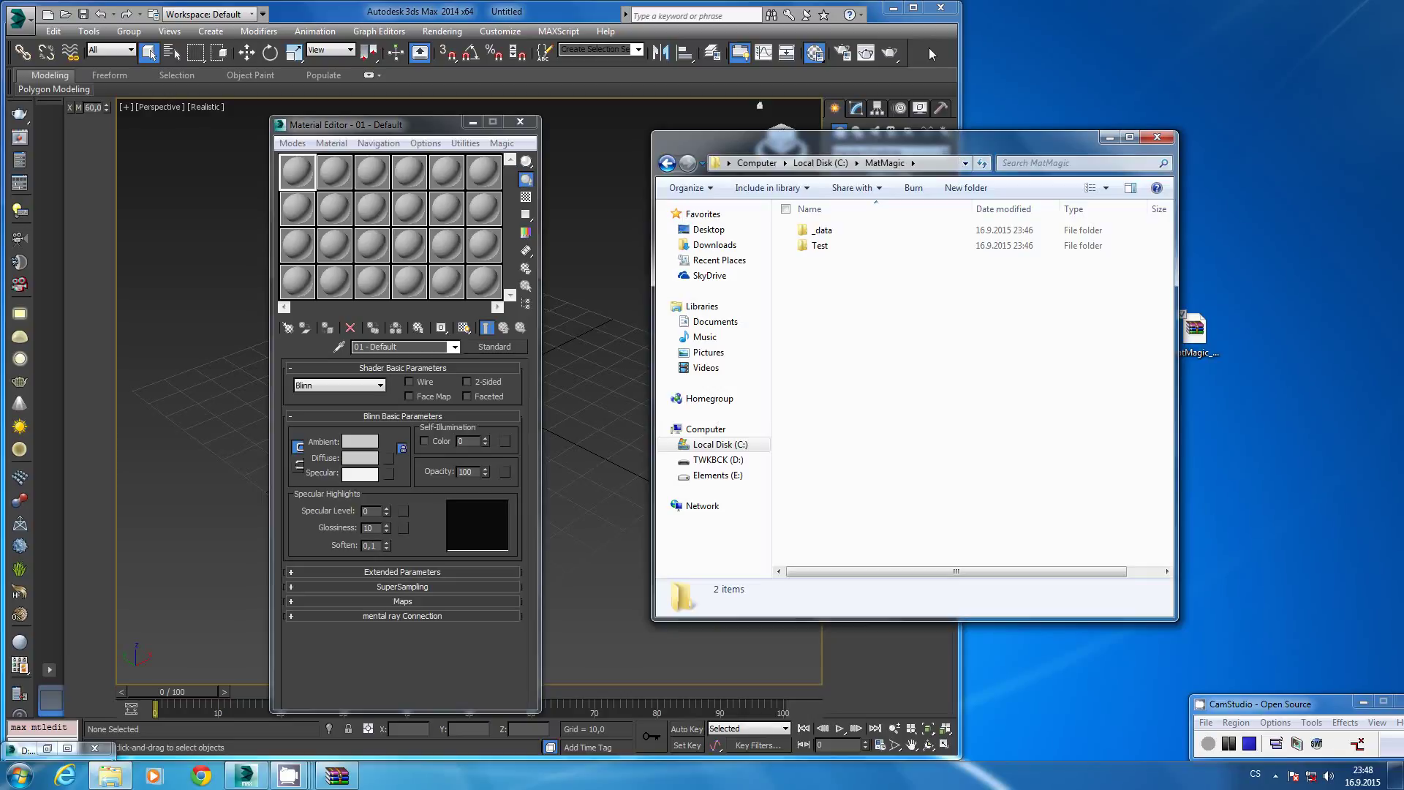
pyautogui.click(913, 7)
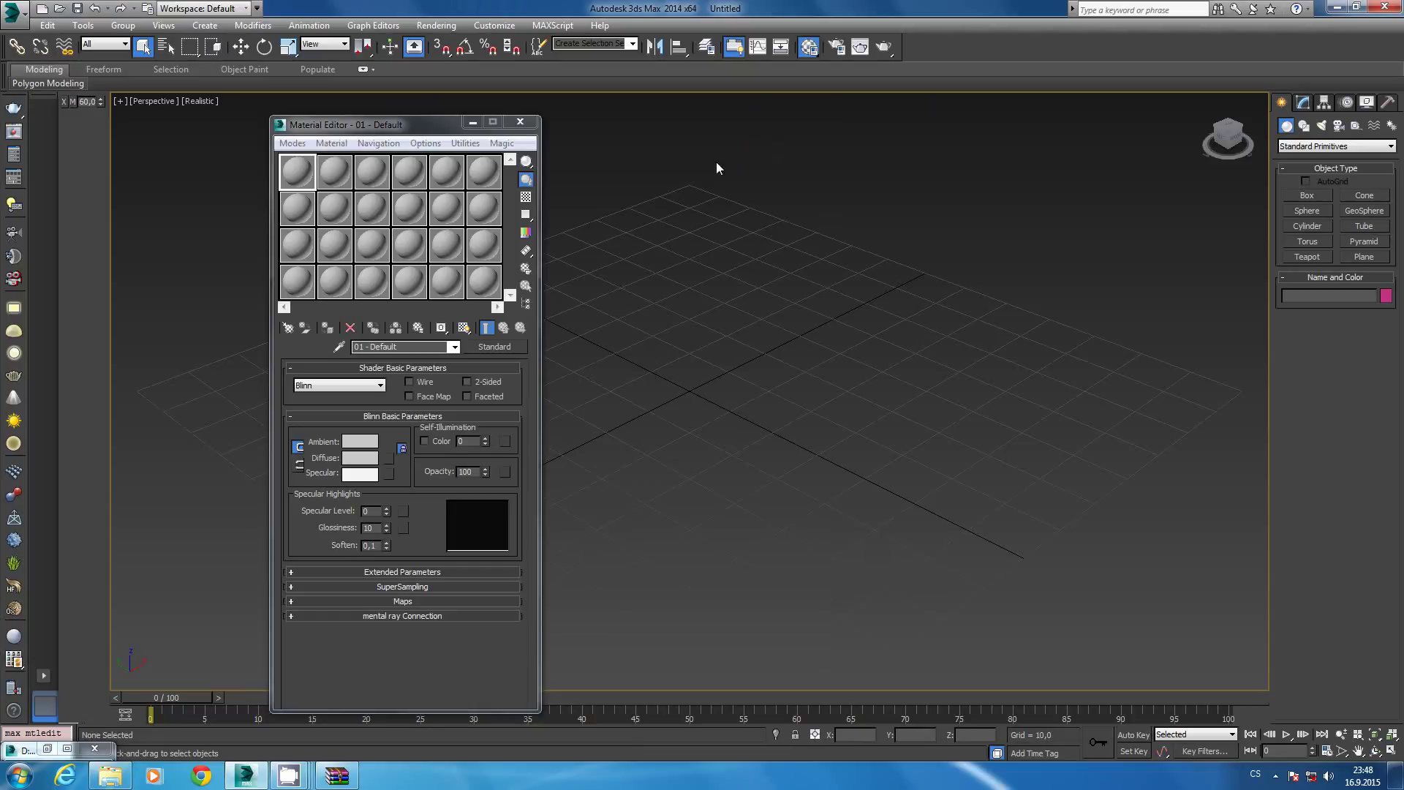
# Launch MatMagic from the Material Editor's Magic menu, raising the invalid-paths warning.
pyautogui.click(502, 144)
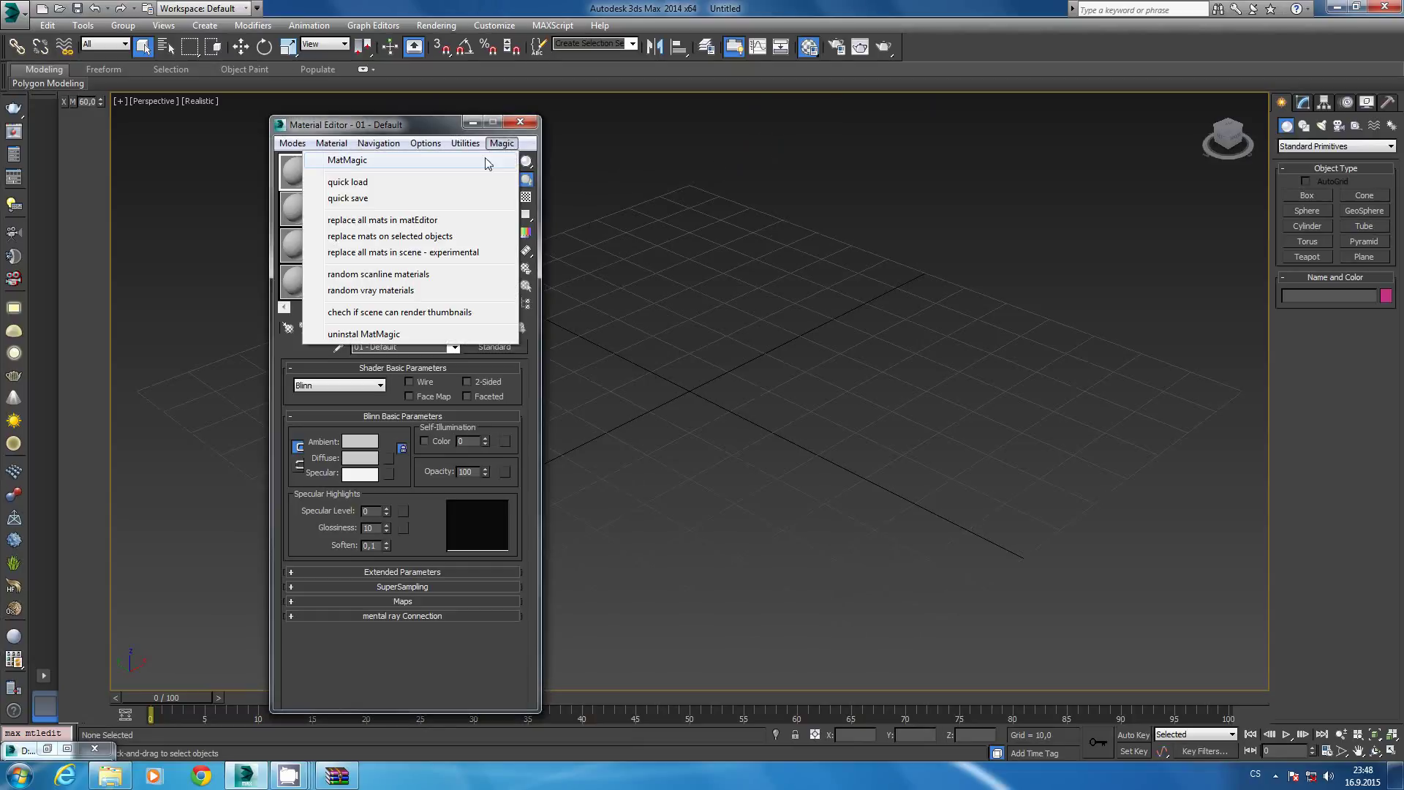
pyautogui.click(369, 162)
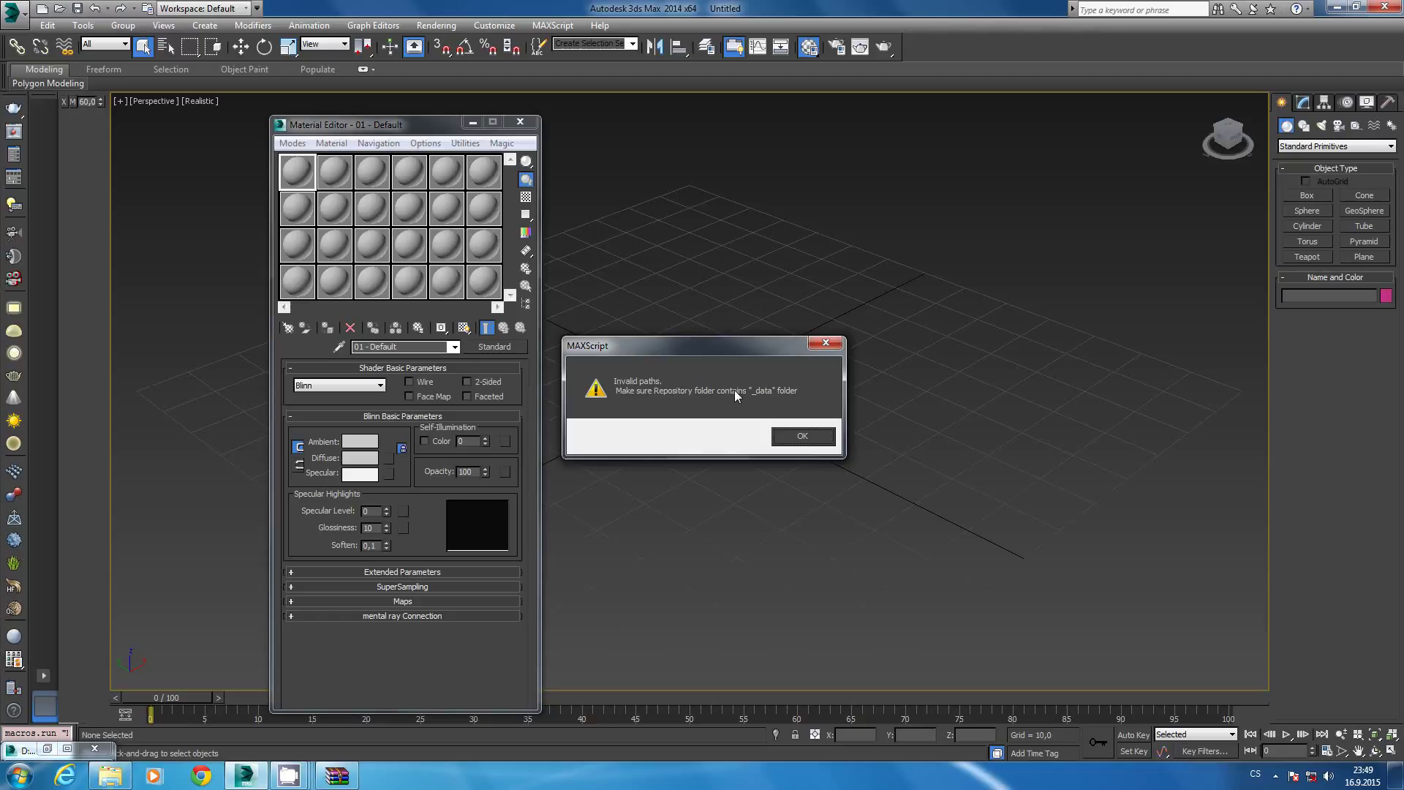
# Set MatMagic's Repository Folder to C:\MatMagic, apply settings, and return to the Test type.
pyautogui.click(804, 435)
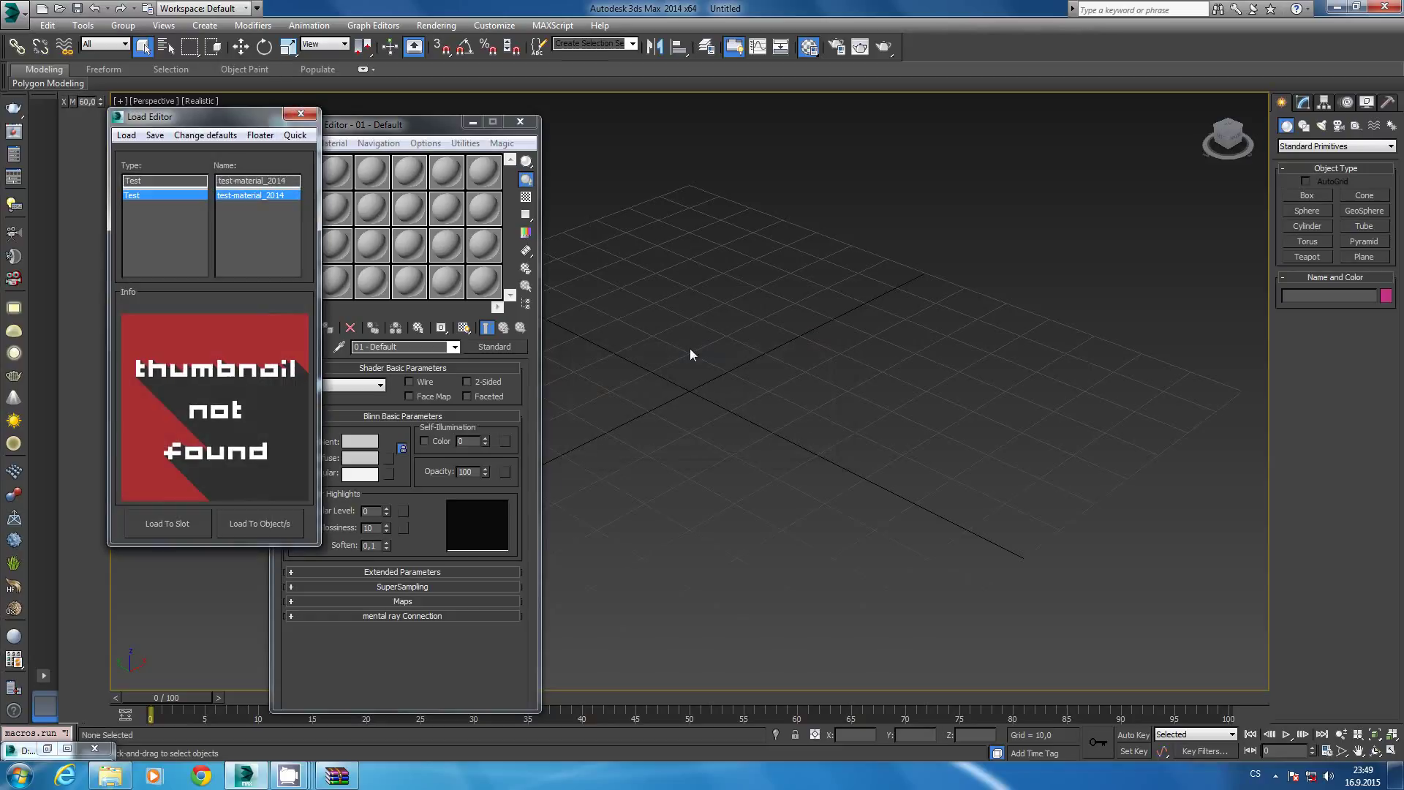
pyautogui.moveTo(188, 110); pyautogui.dragTo(737, 134)
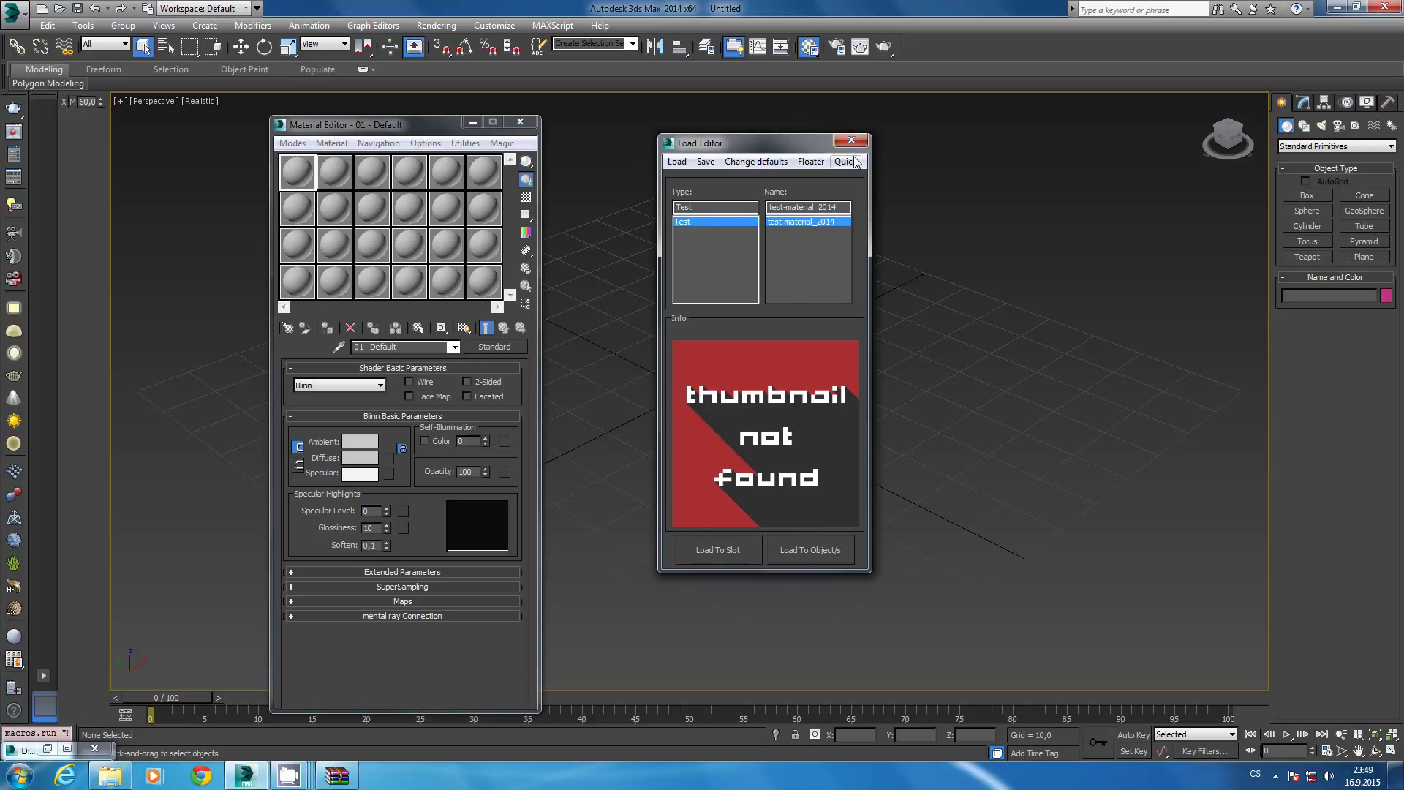
pyautogui.click(776, 163)
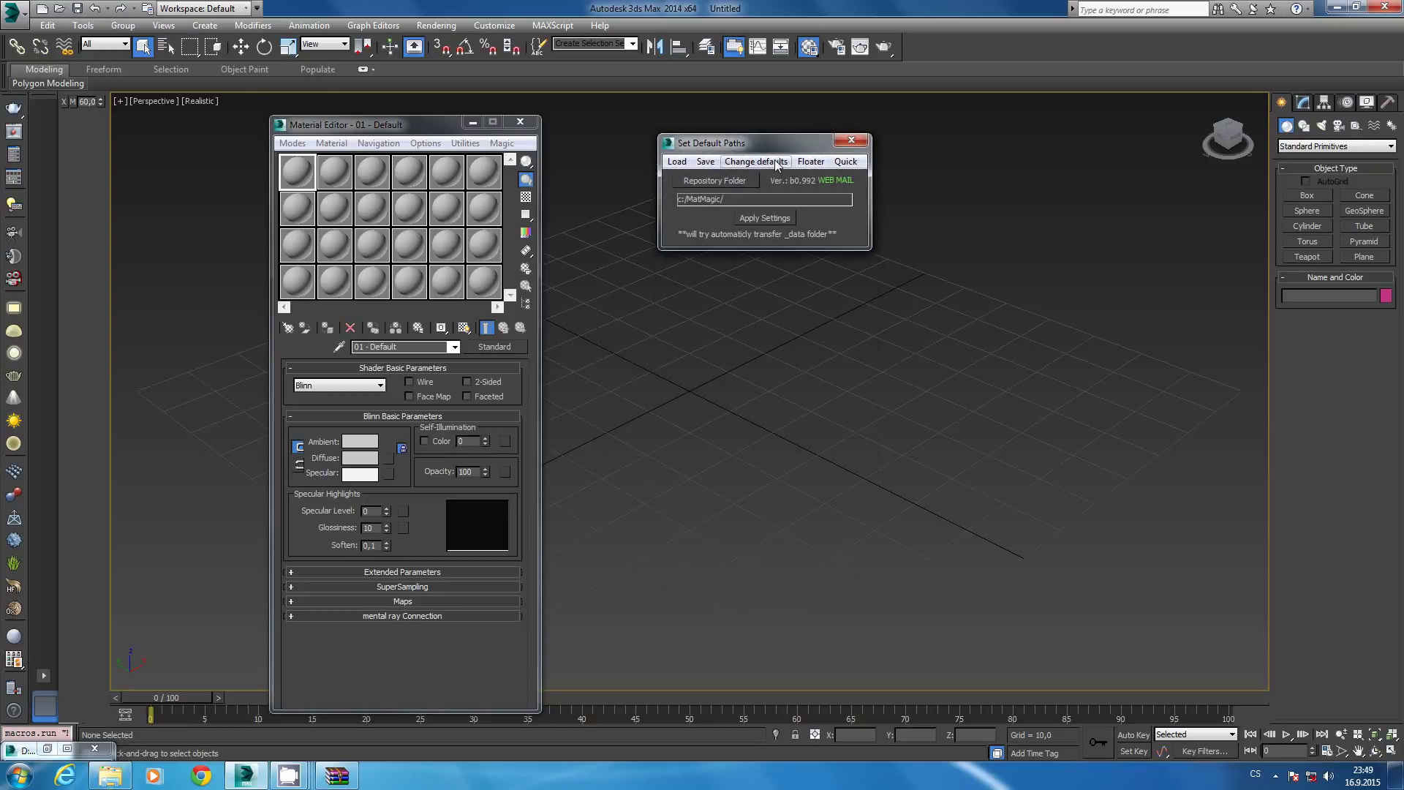
pyautogui.click(714, 182)
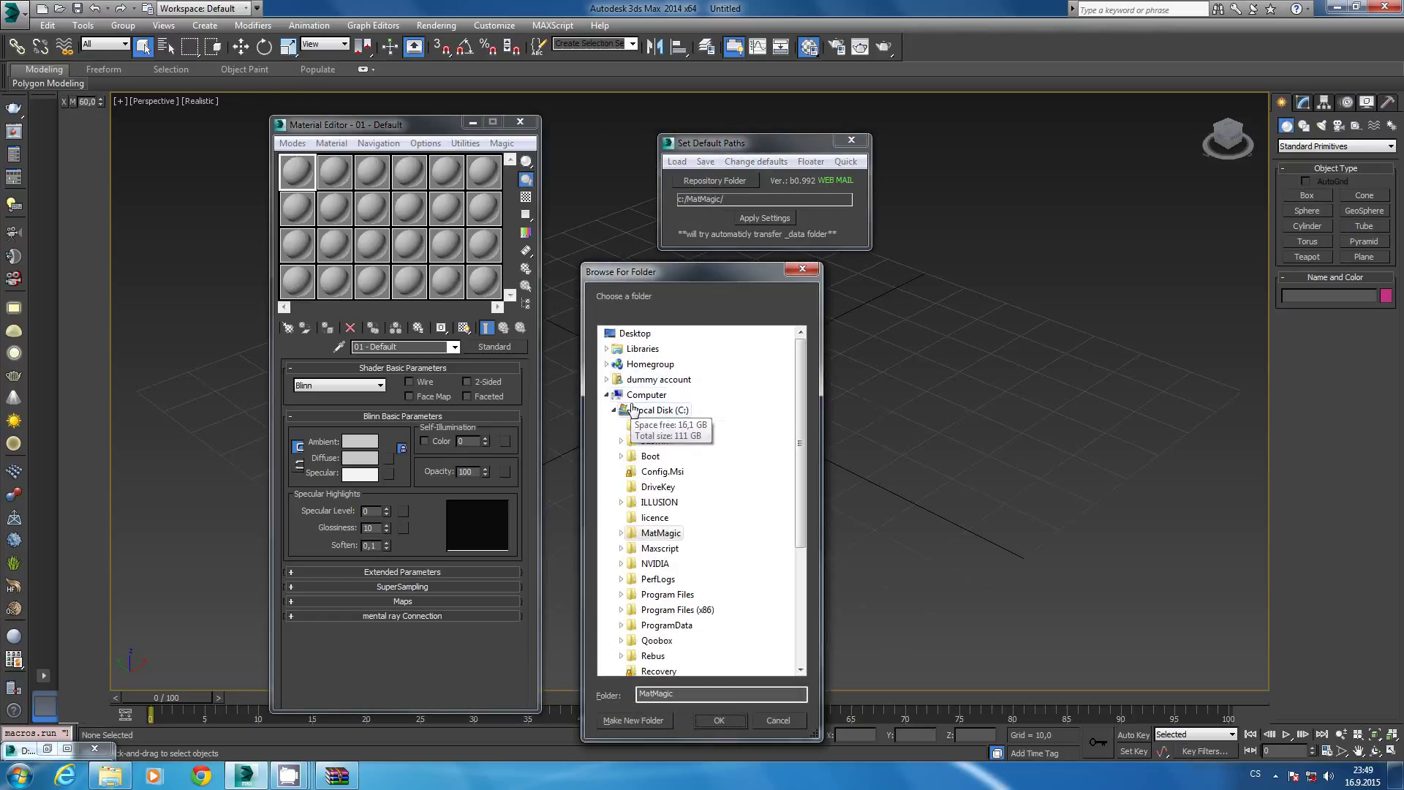
pyautogui.doubleClick(659, 534)
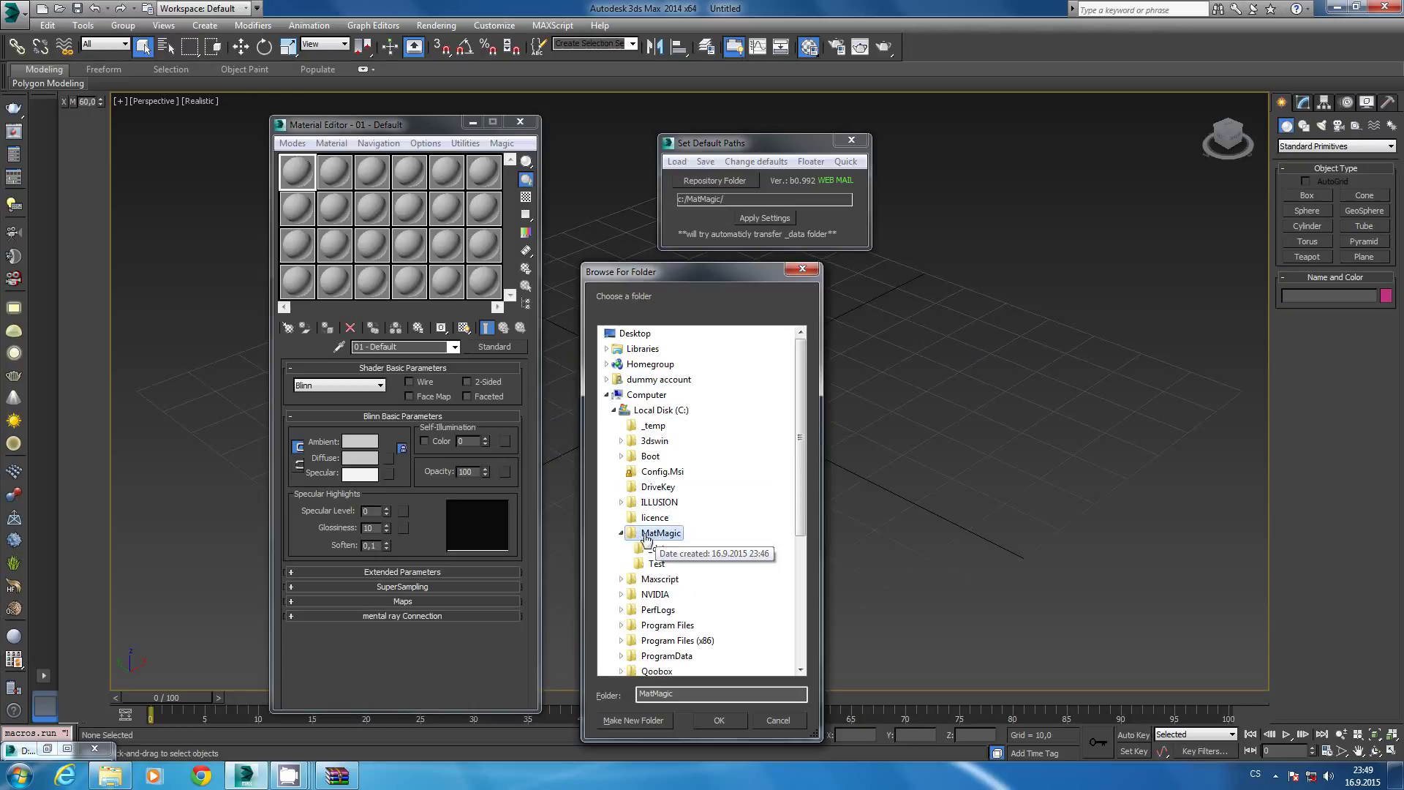
pyautogui.click(725, 723)
pyautogui.click(766, 219)
pyautogui.click(743, 220)
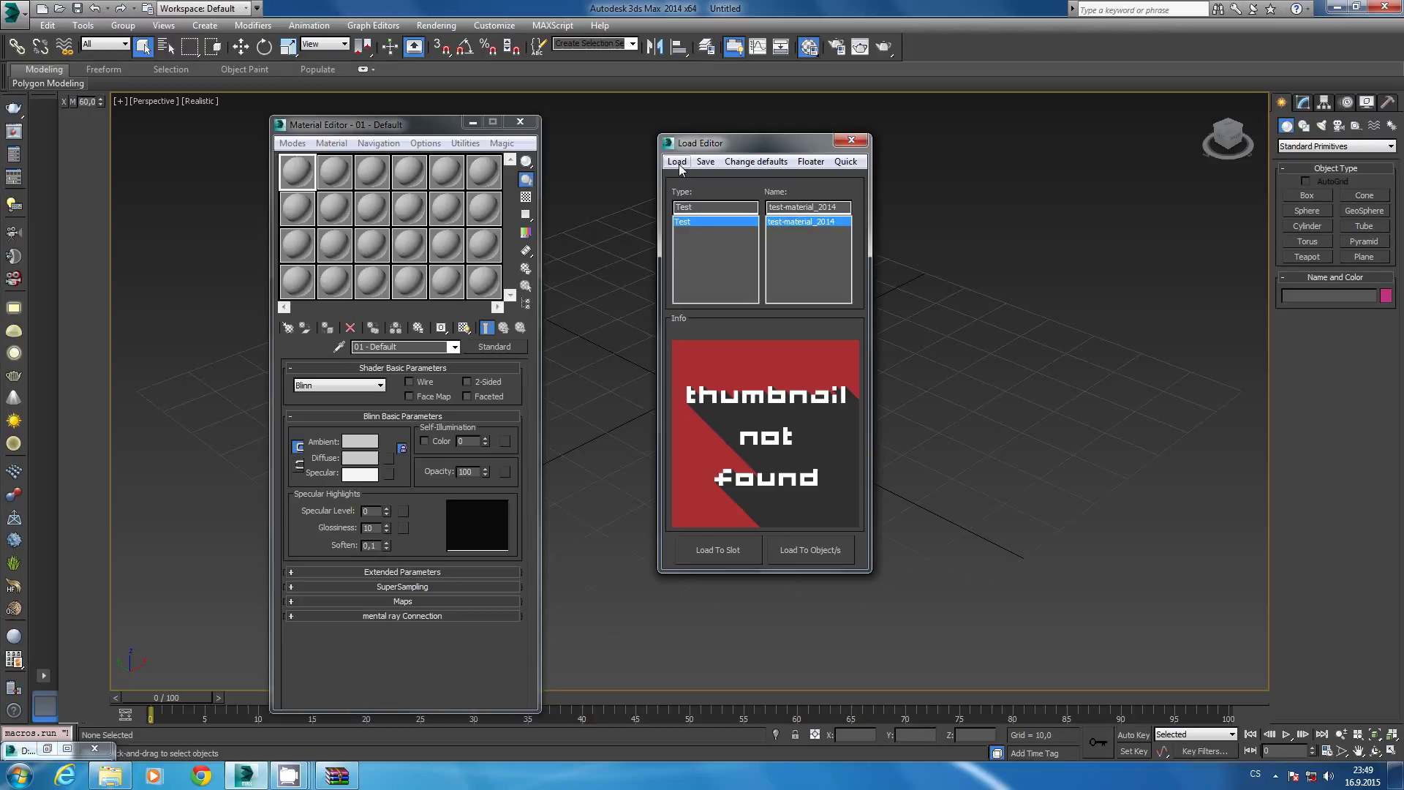
# Preview test-material_2014's thumbnail under Test, then activate empty sample slot 08.
pyautogui.click(694, 222)
pyautogui.click(787, 223)
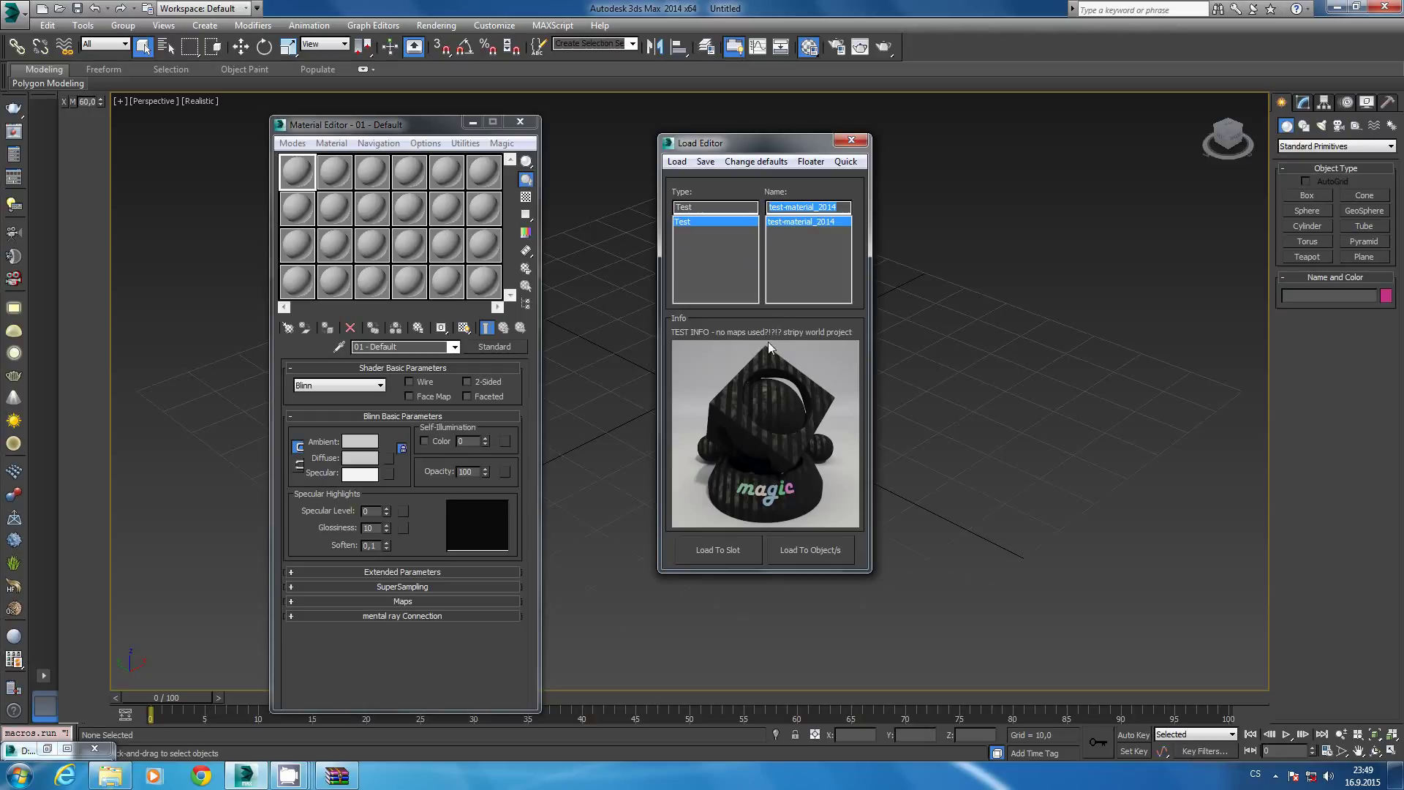
pyautogui.click(763, 366)
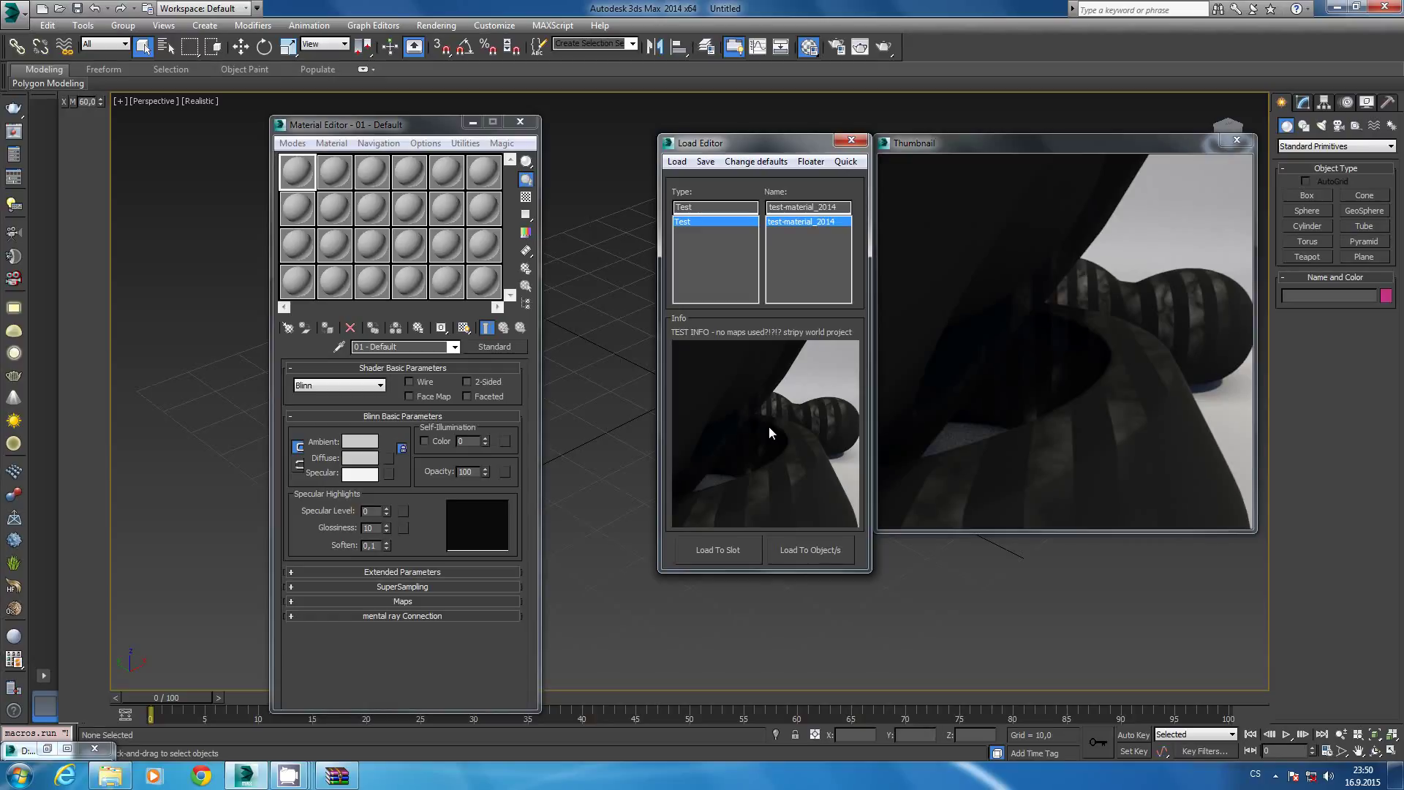
pyautogui.click(754, 380)
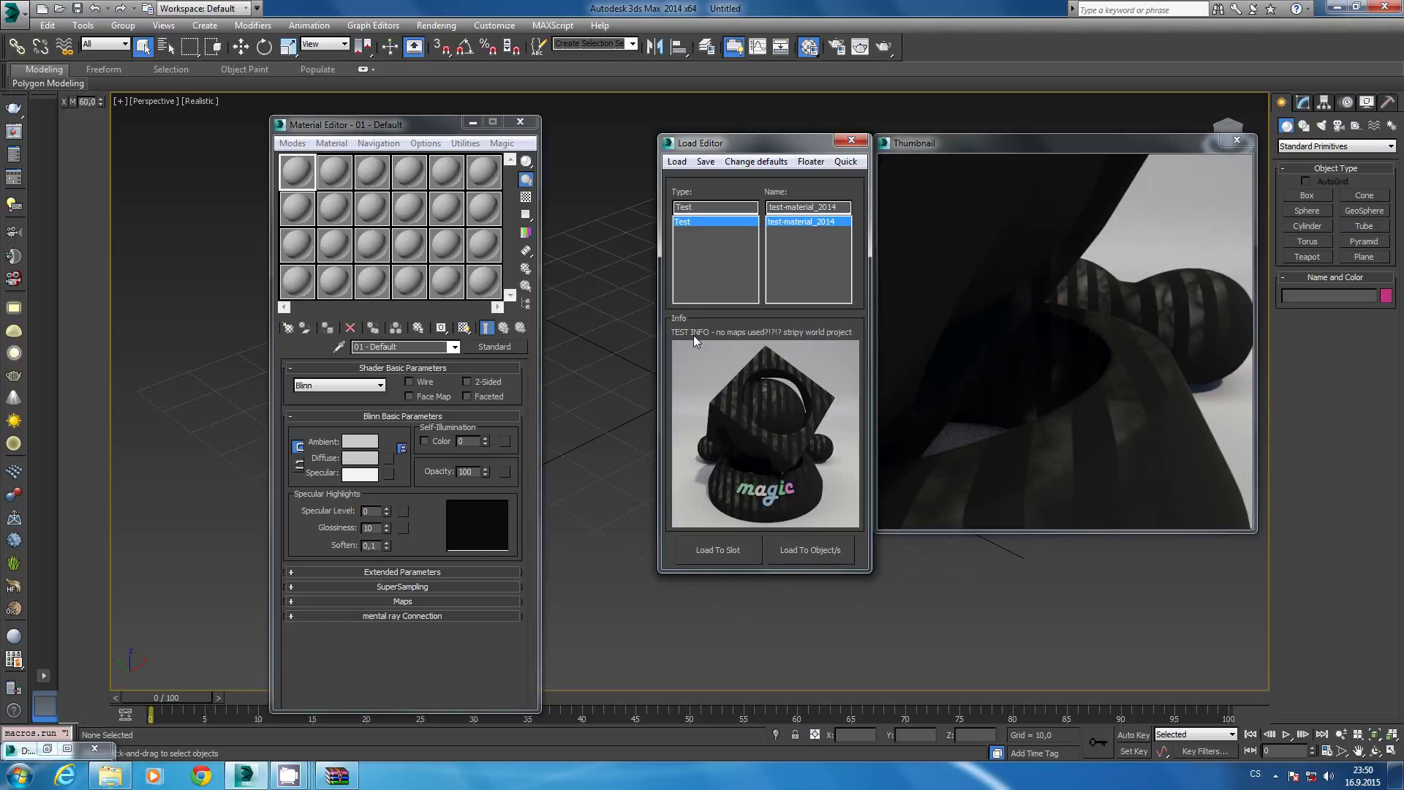
pyautogui.click(697, 222)
pyautogui.click(773, 226)
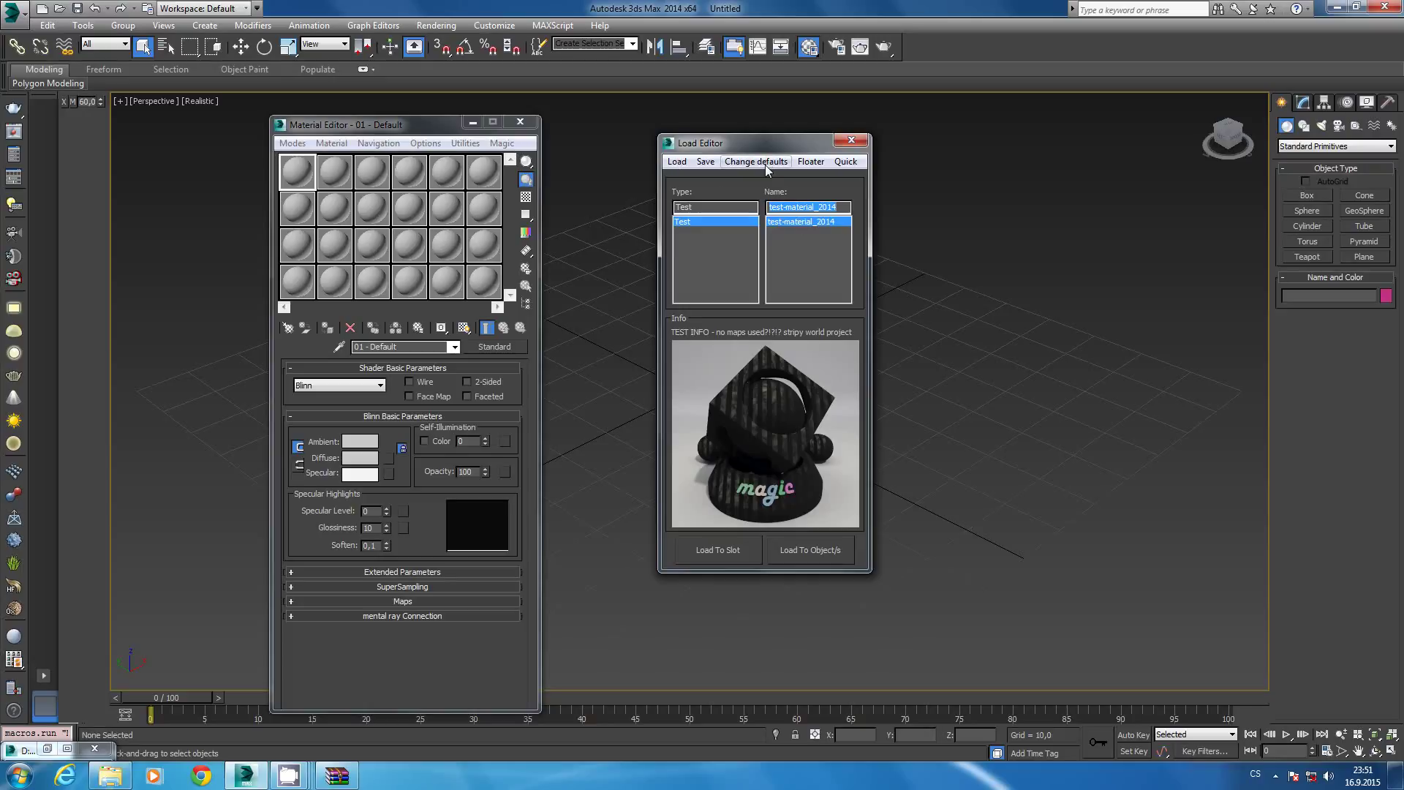
pyautogui.click(297, 209)
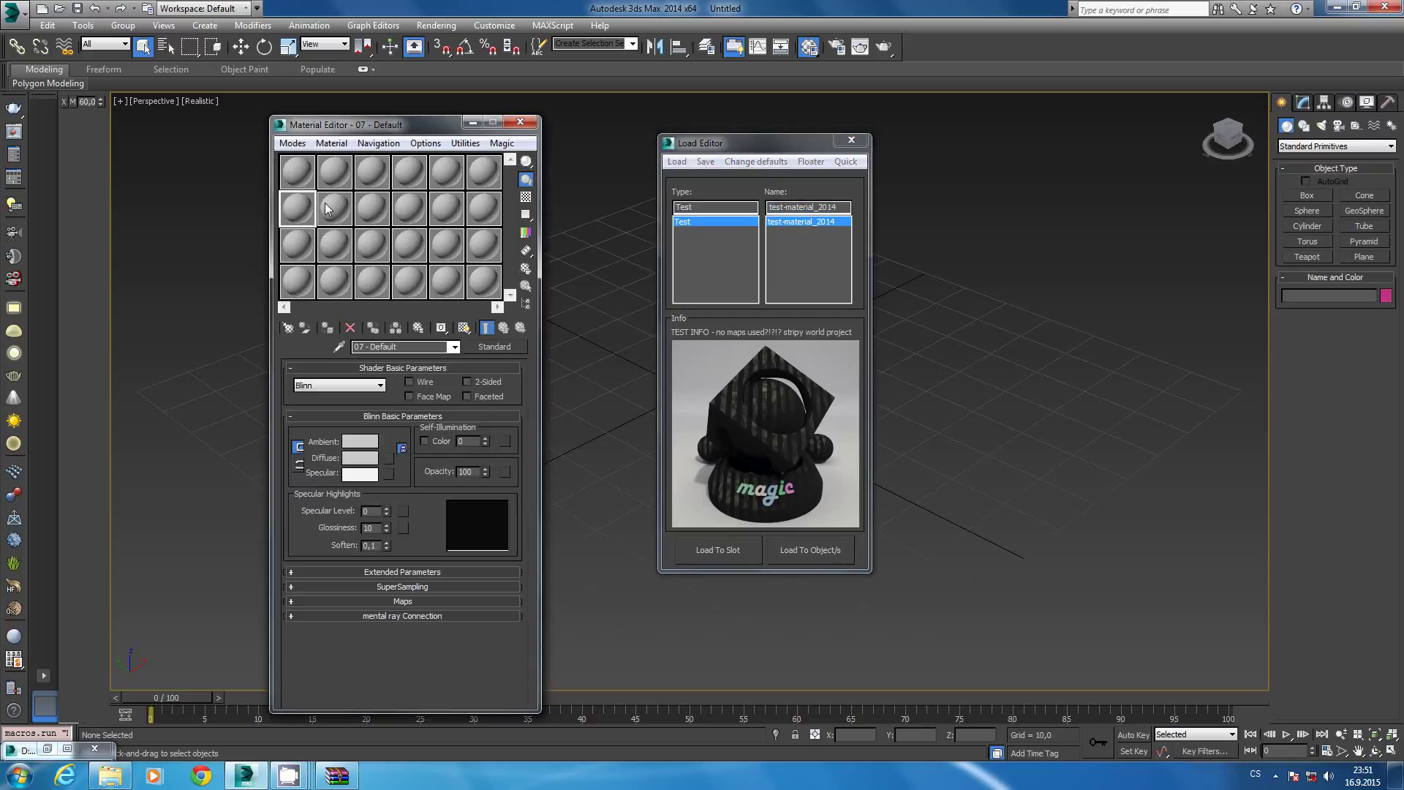
# Load test-material_2014 into slot 08 and inspect its Smoke specular map (Map #3).
pyautogui.click(728, 556)
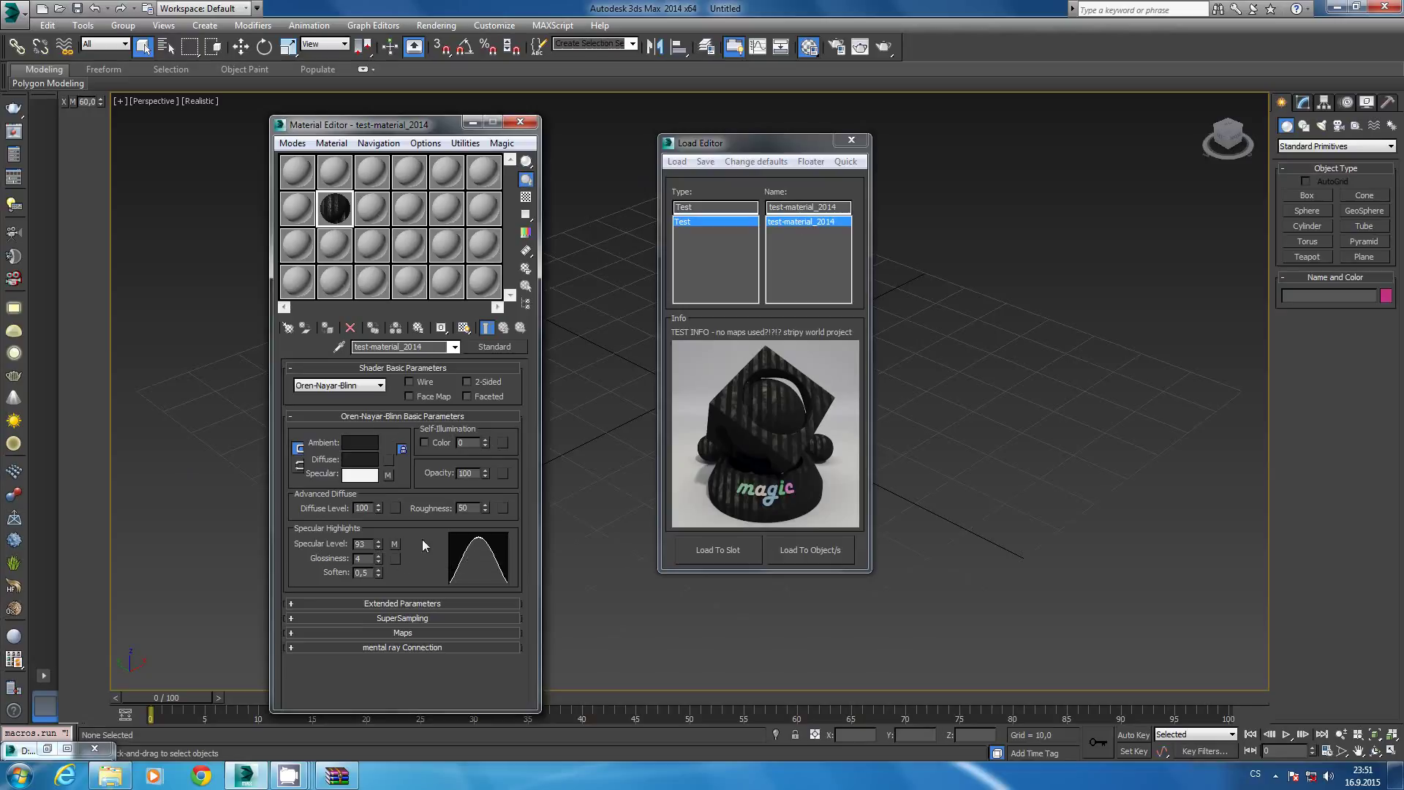
pyautogui.click(390, 476)
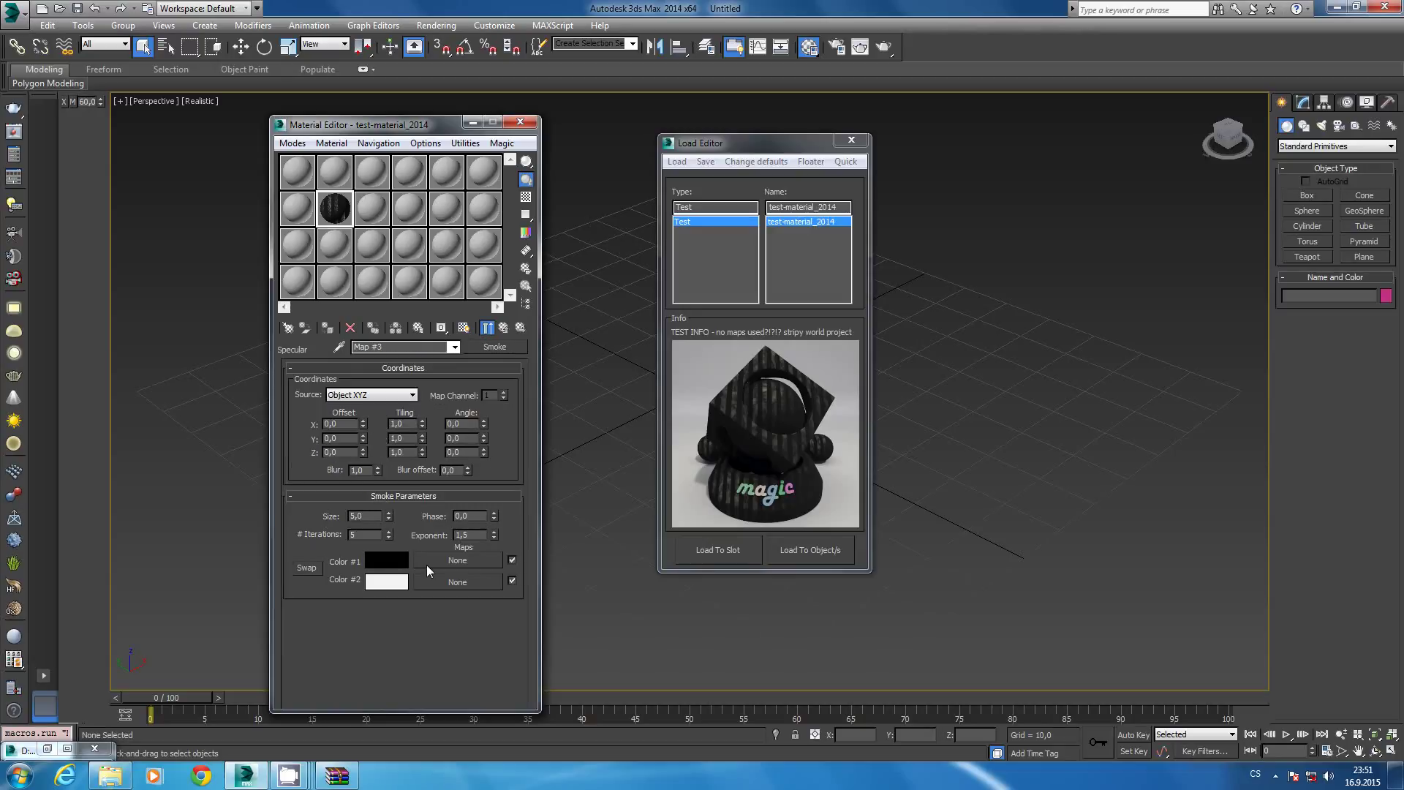
pyautogui.click(502, 328)
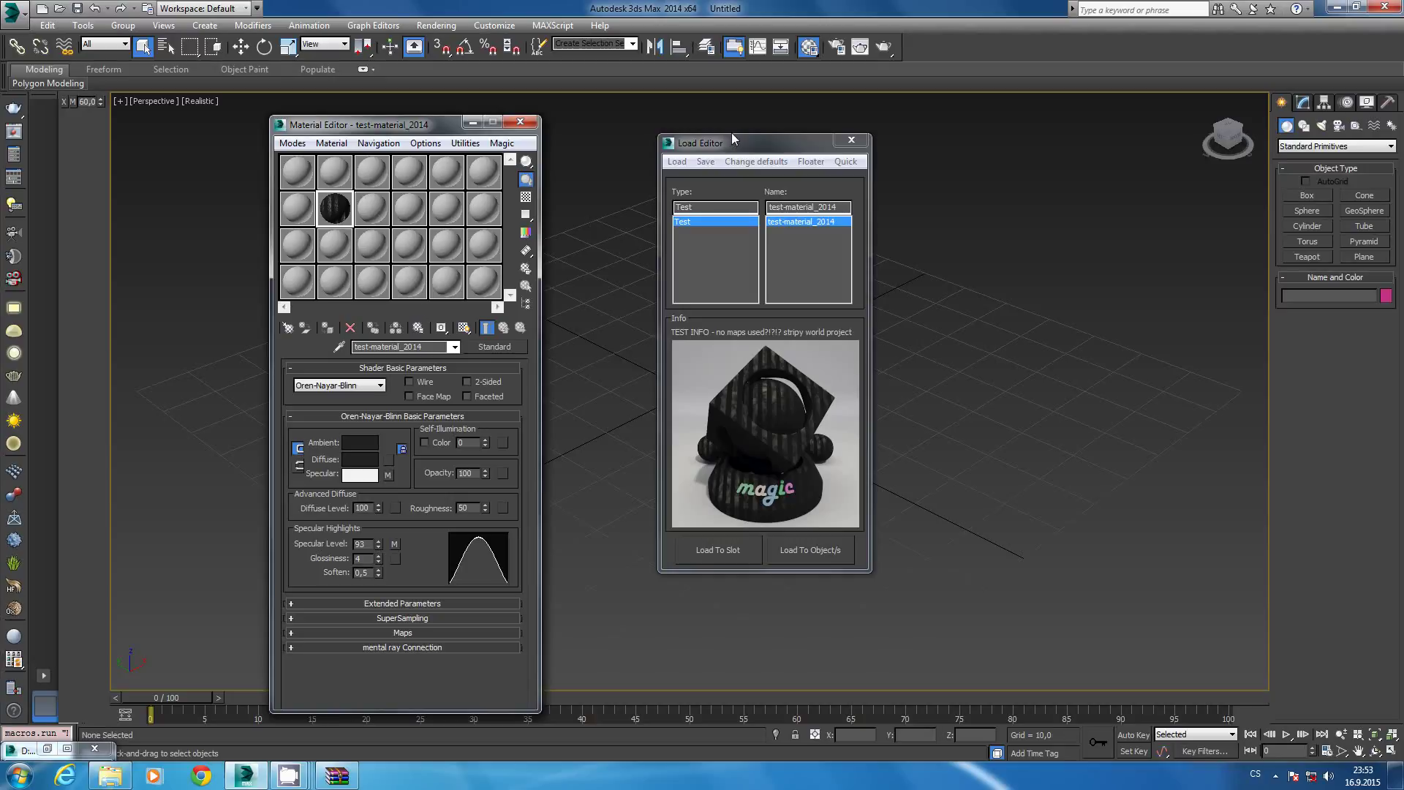
# Draw a teapot in the Perspective view and move the editor windows aside.
pyautogui.moveTo(731, 138); pyautogui.dragTo(637, 126)
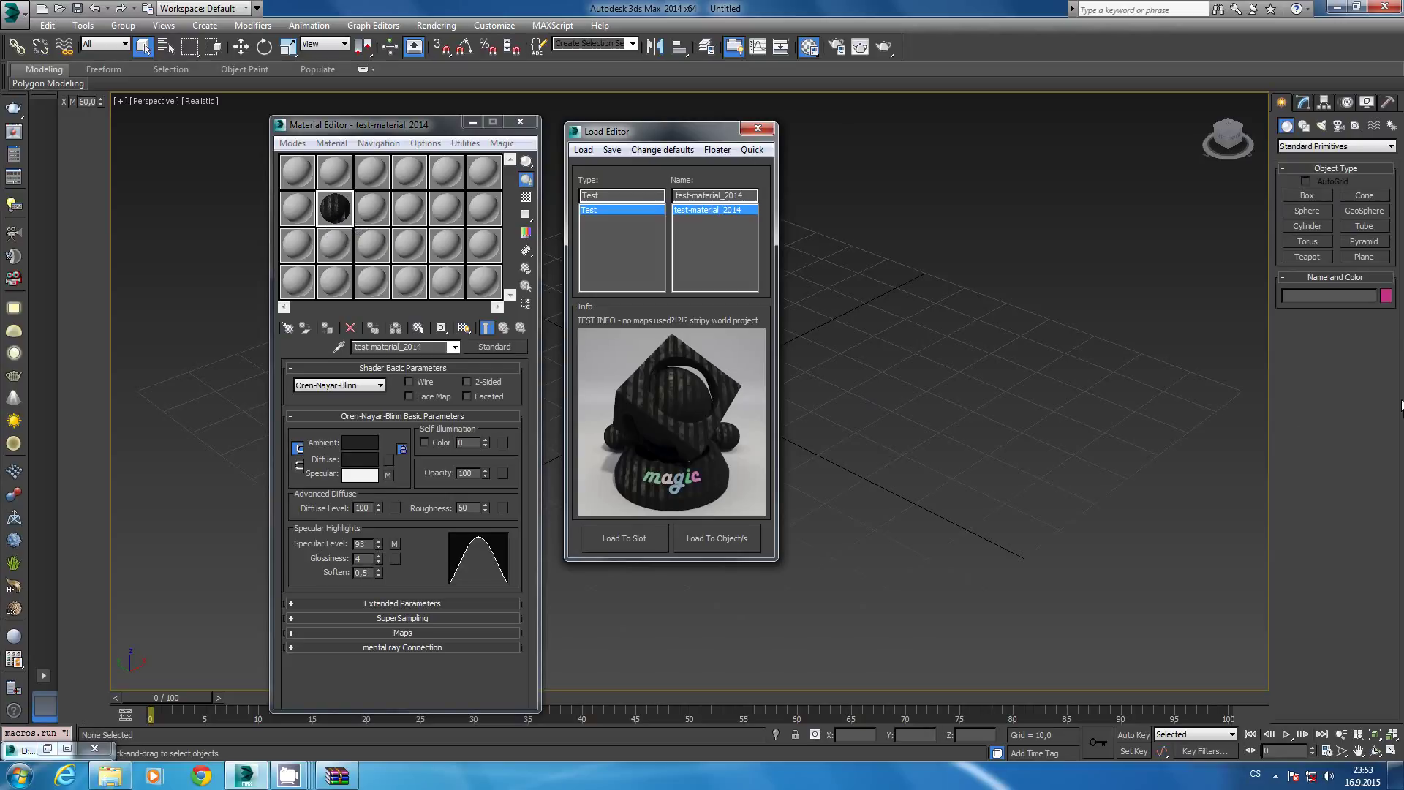
pyautogui.click(1308, 257)
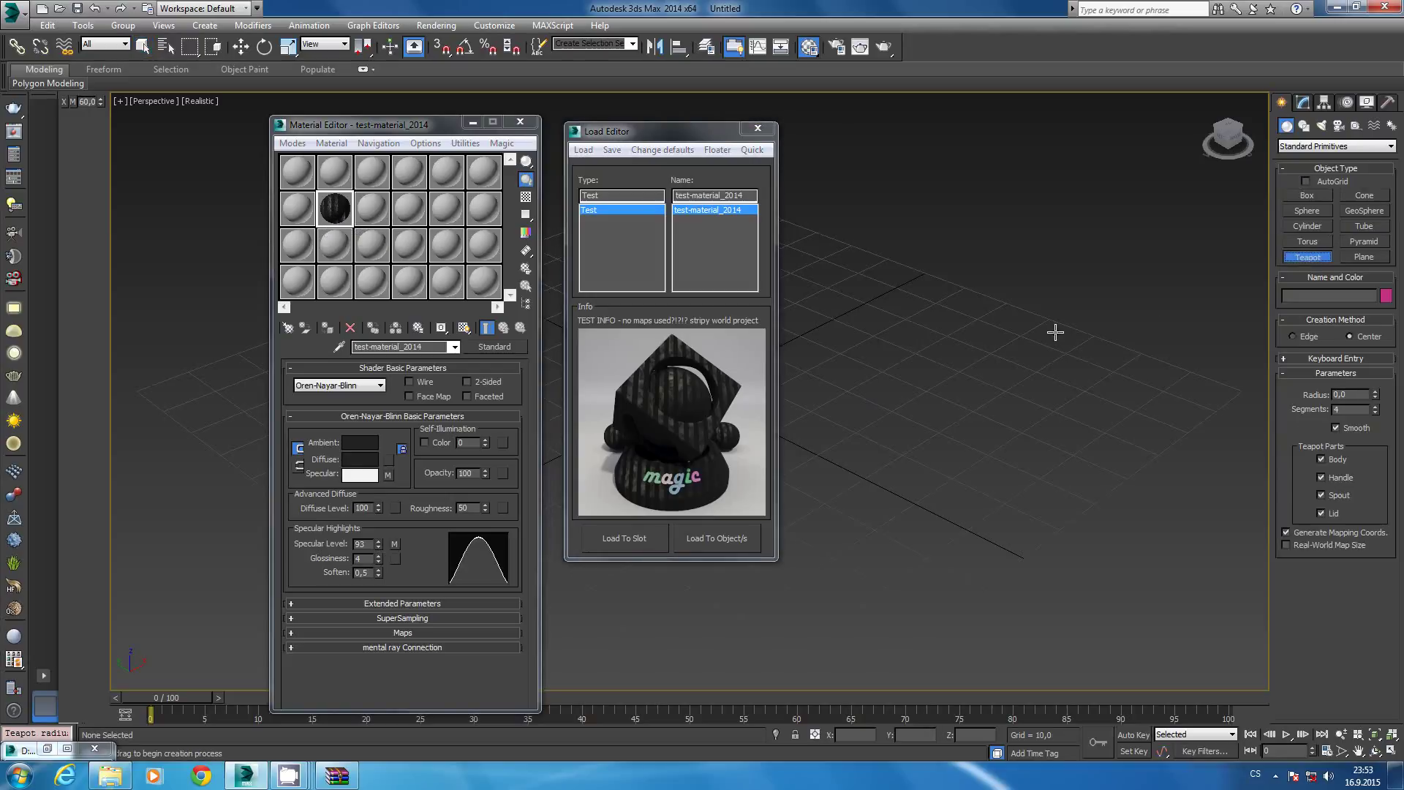
pyautogui.moveTo(996, 338); pyautogui.dragTo(1048, 393)
pyautogui.scroll(-2, 1048, 393)
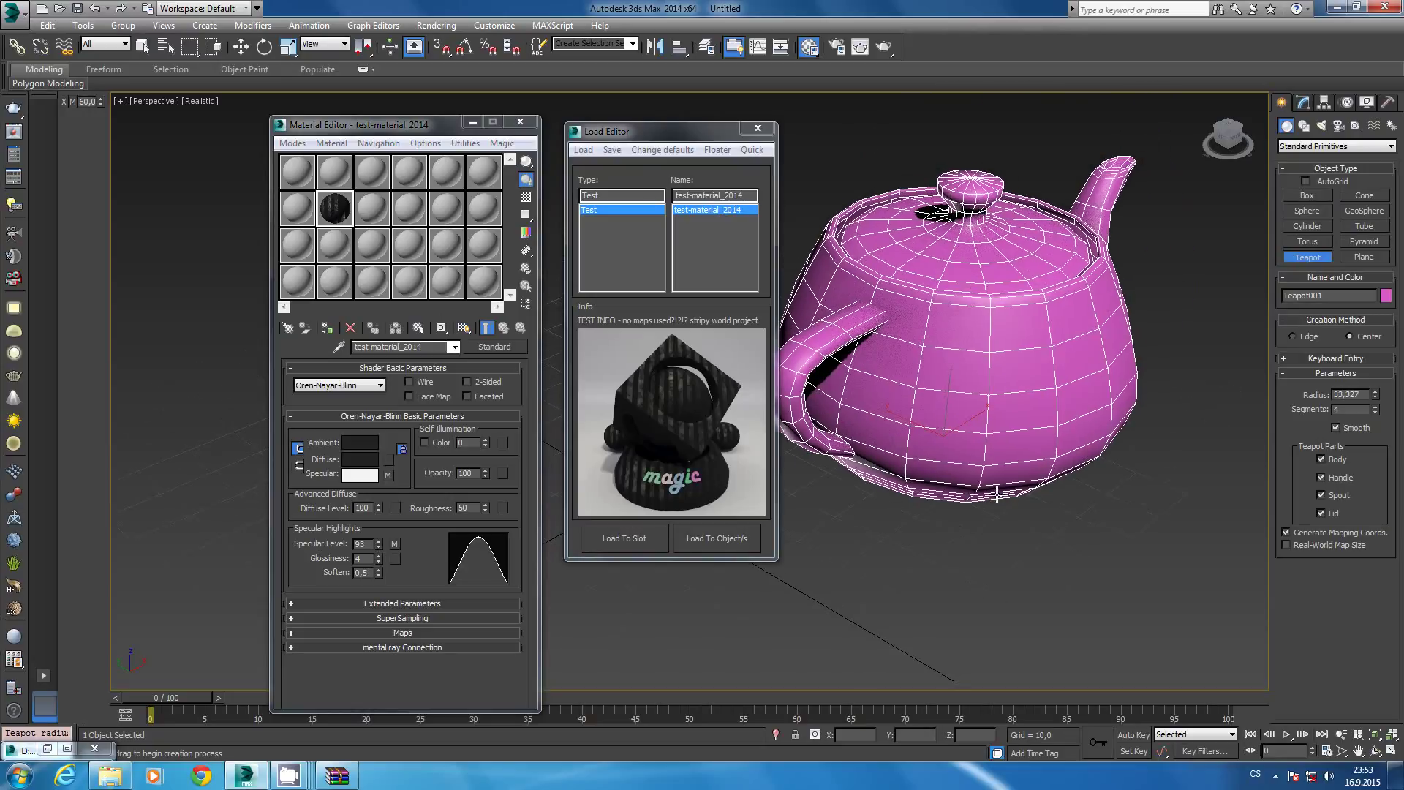
pyautogui.moveTo(415, 128); pyautogui.dragTo(200, 128)
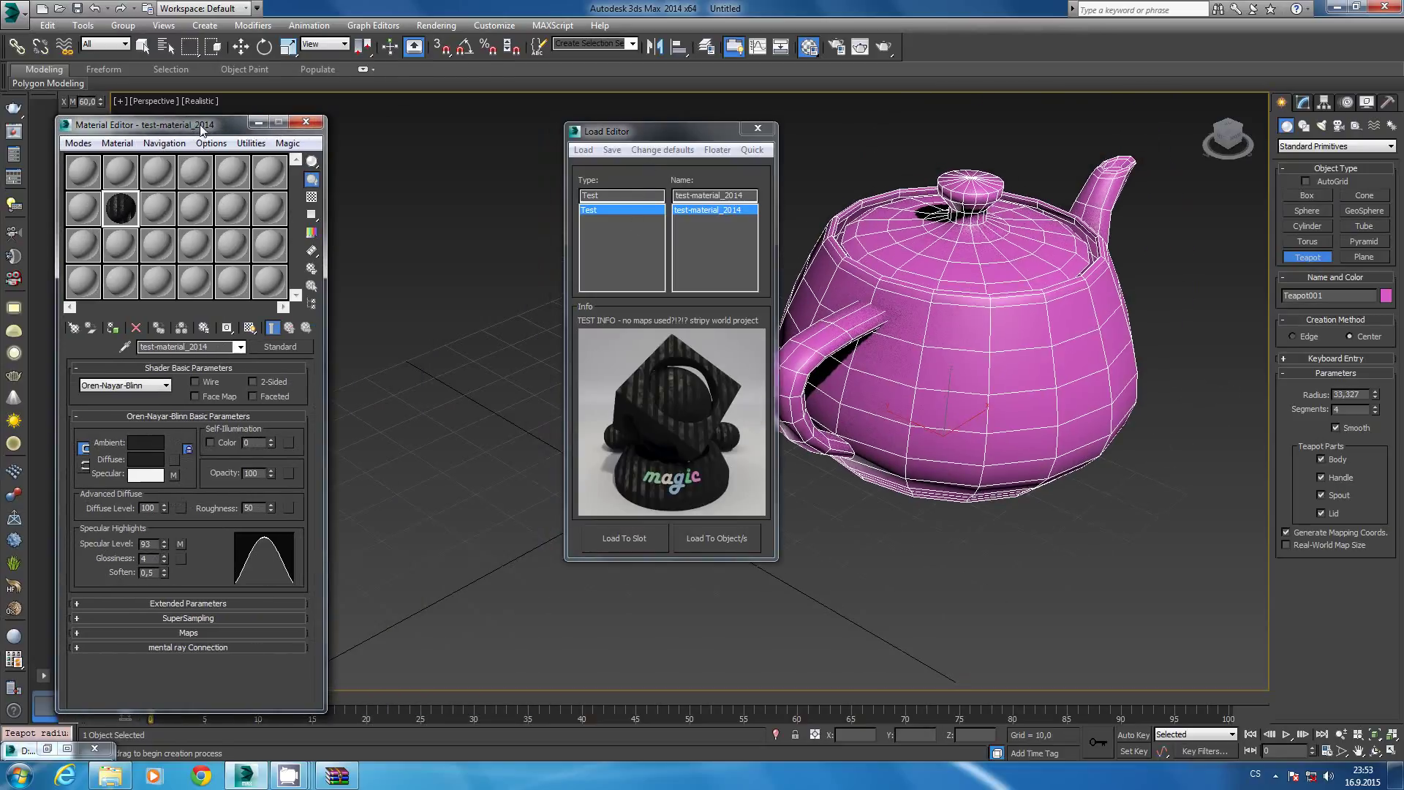
pyautogui.moveTo(607, 131); pyautogui.dragTo(412, 131)
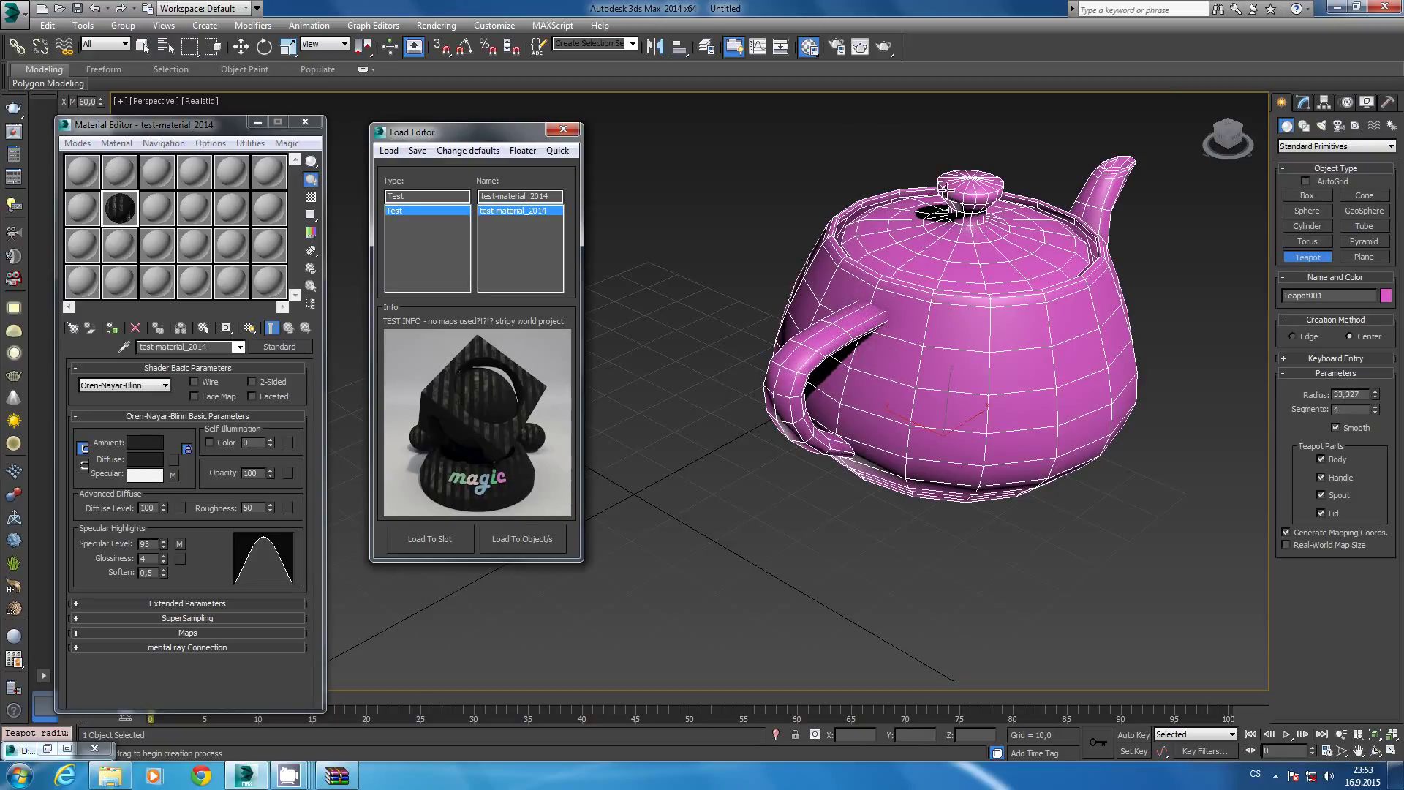
# Select Teapot001 and apply test-material_2014 to it via Load To Object/s.
pyautogui.rightClick(1105, 184)
pyautogui.click(1096, 179)
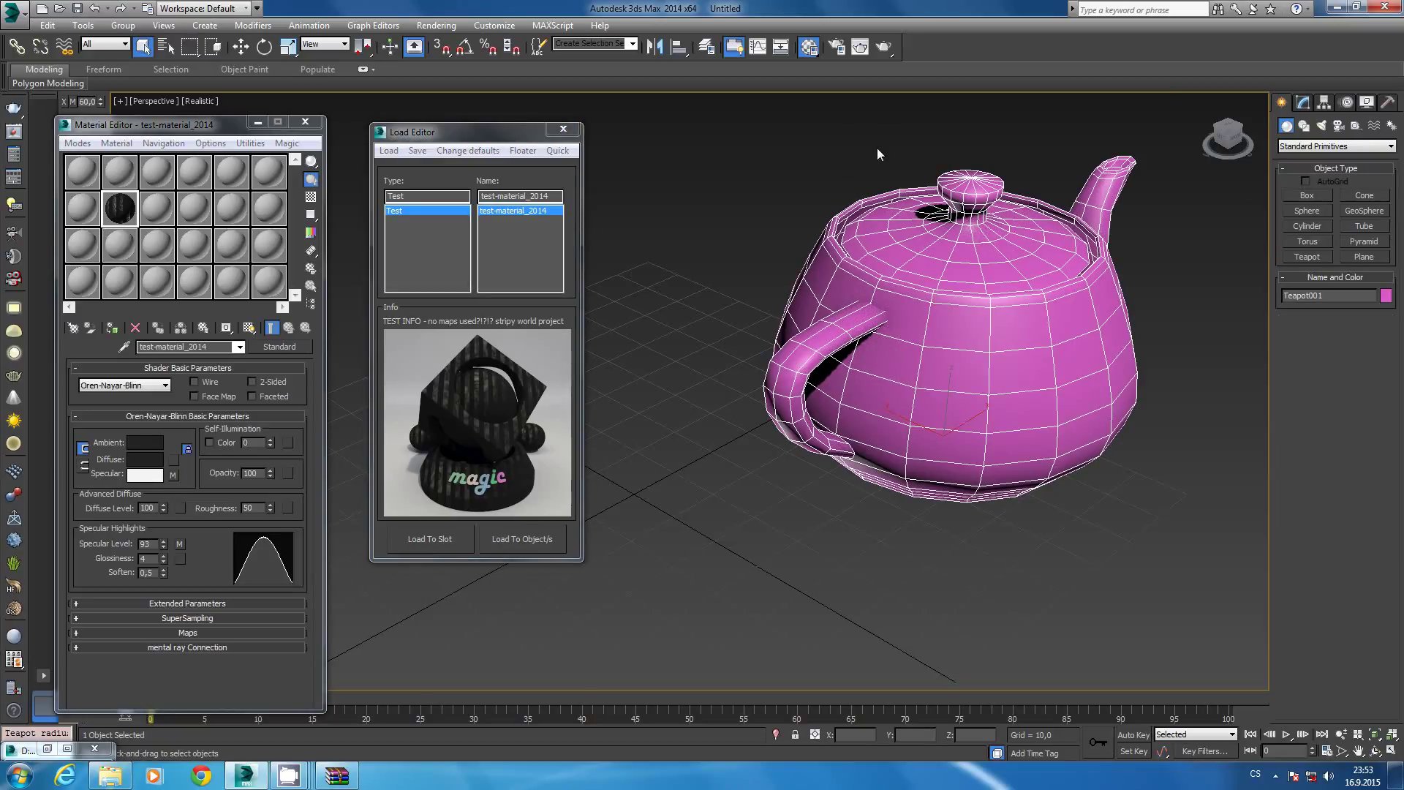
pyautogui.click(533, 542)
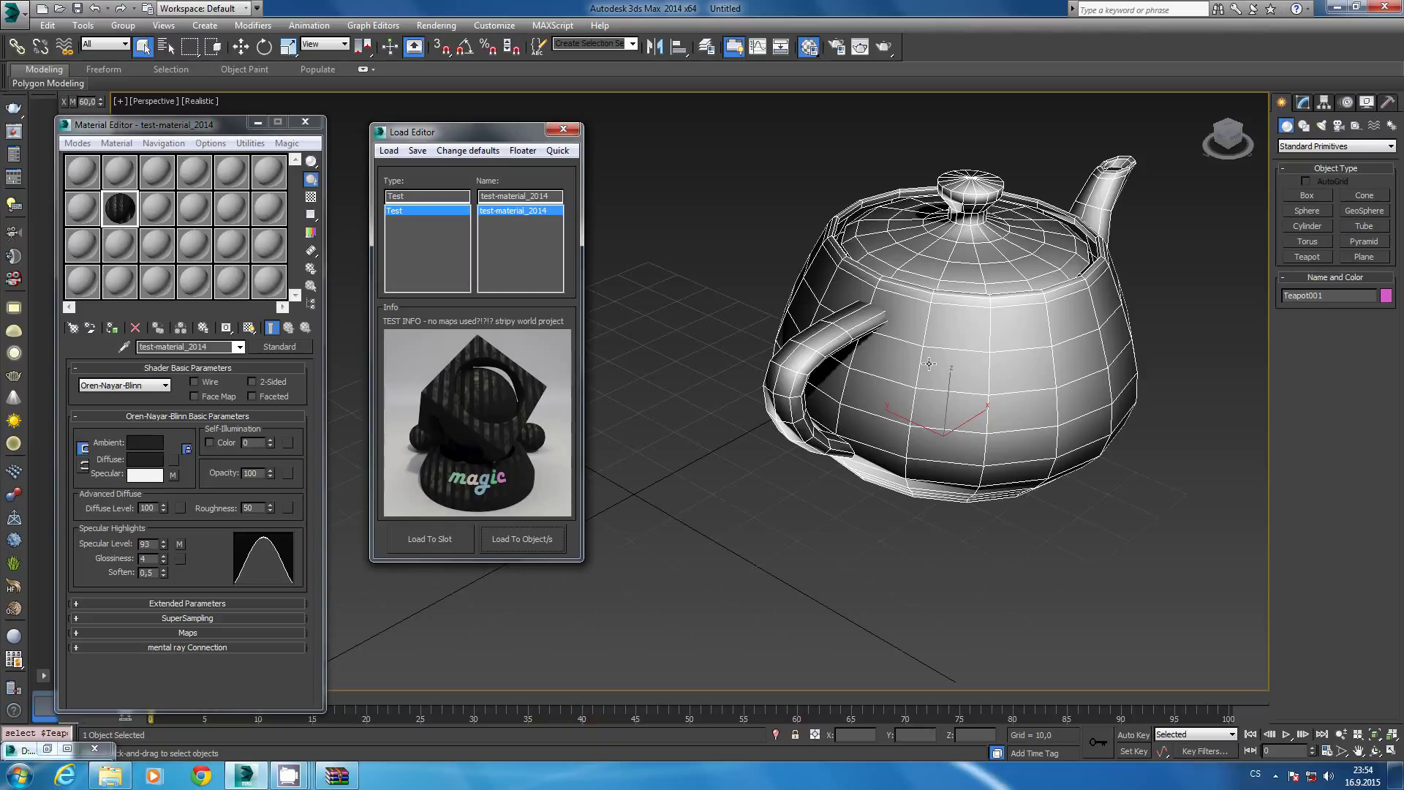
# Bring up MatMagic's Save Editor for test-material_2014 and nudge it beside the Material Editor.
pyautogui.click(418, 151)
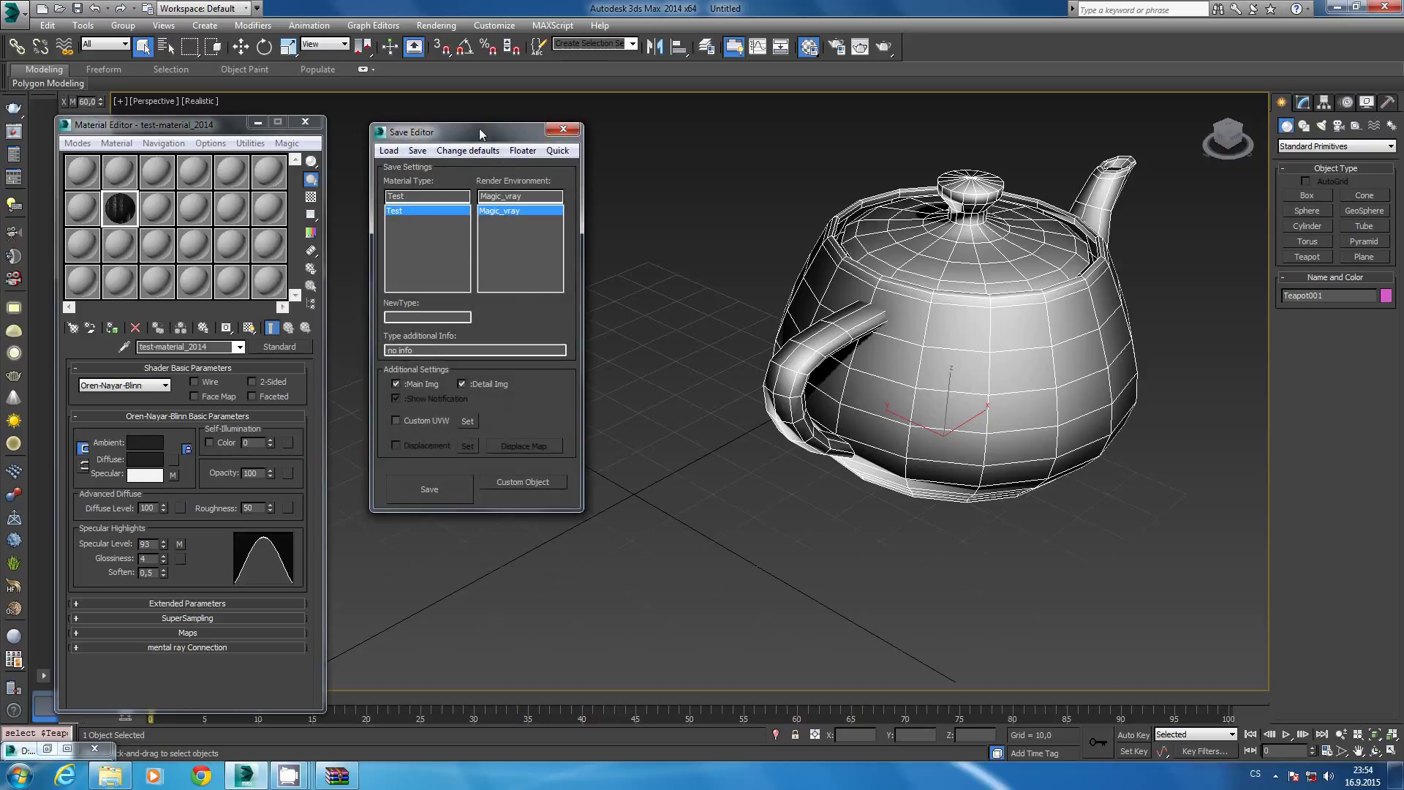
pyautogui.moveTo(480, 129); pyautogui.dragTo(496, 129)
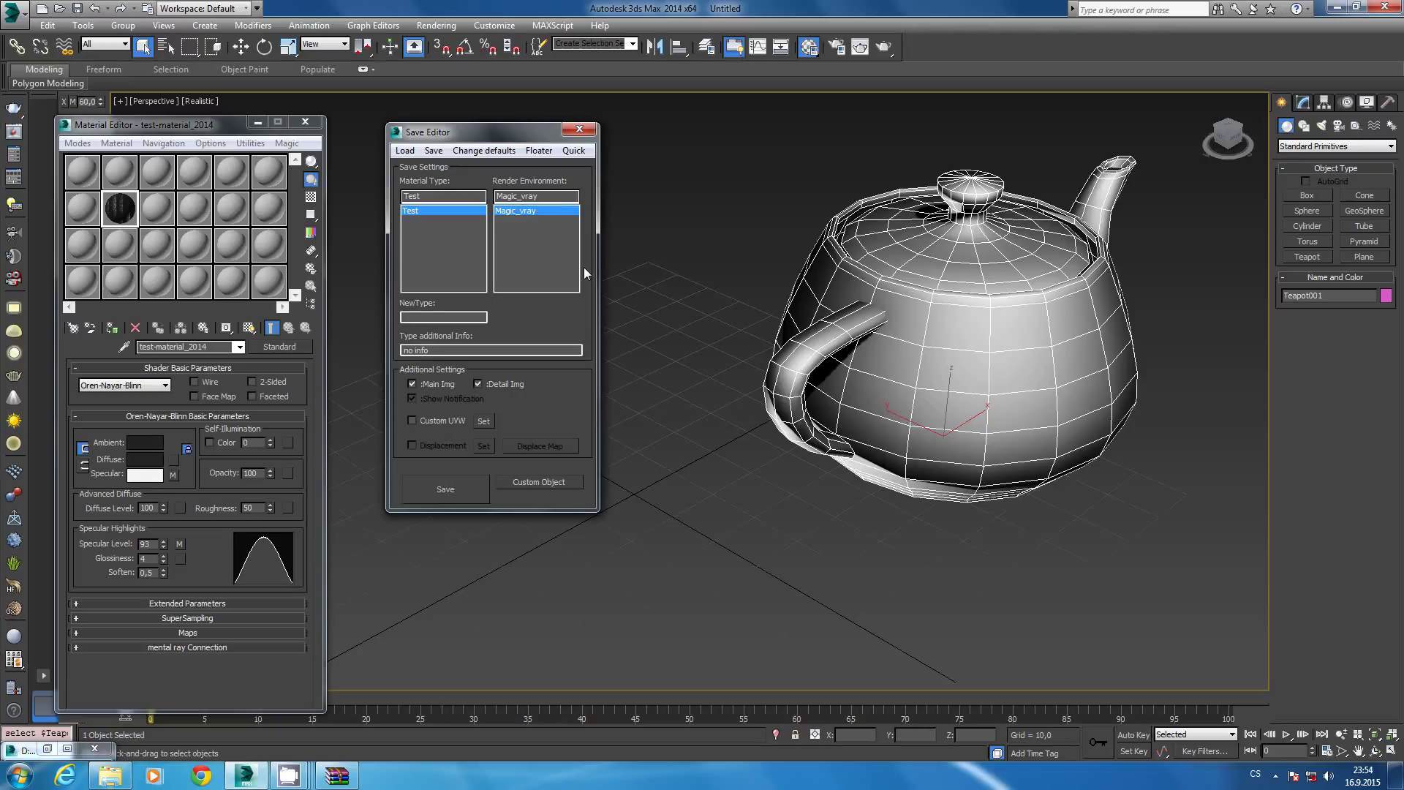
# Make a new material in an empty slot named red with a saturated red diffuse.
pyautogui.click(276, 171)
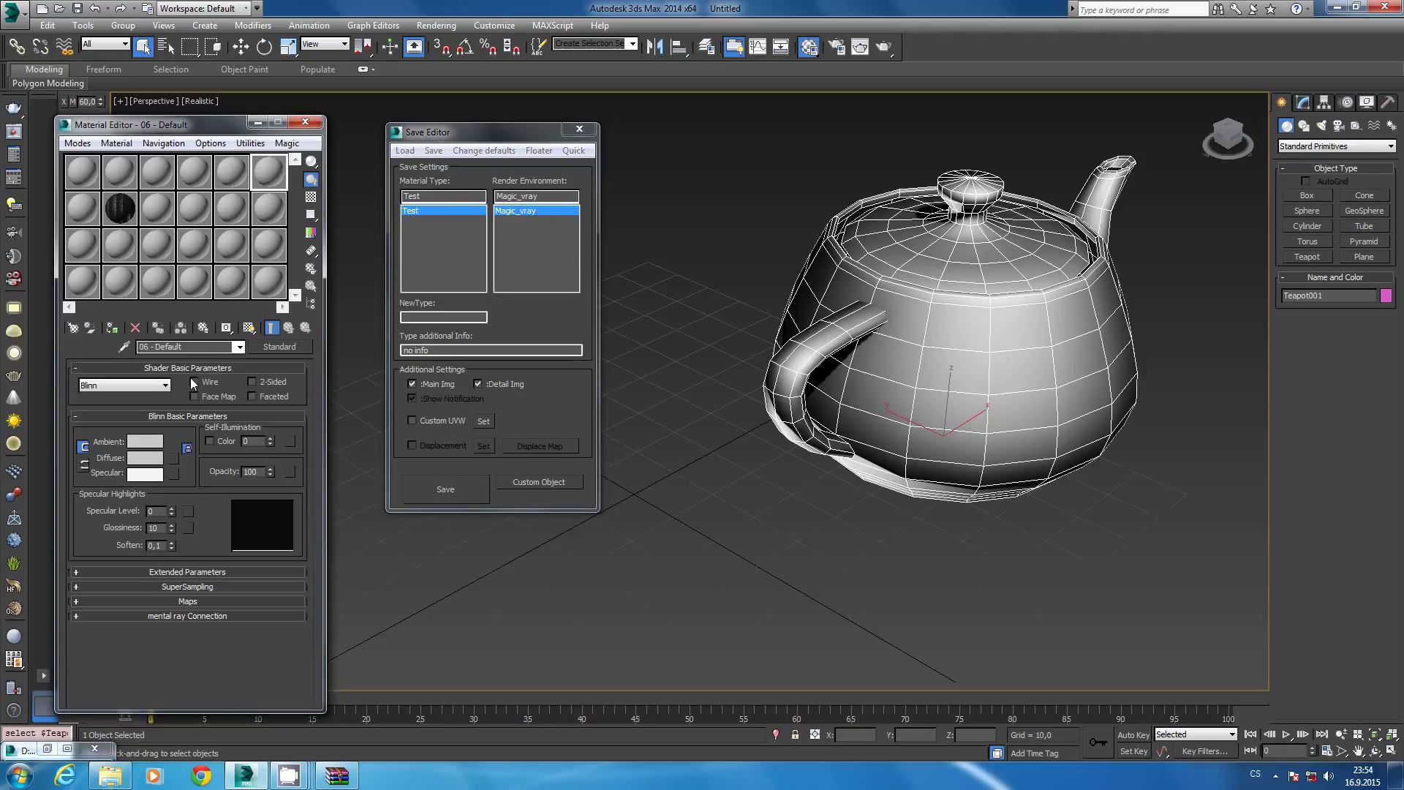
pyautogui.click(183, 347)
pyautogui.write('red')
pyautogui.click(140, 457)
pyautogui.moveTo(531, 151)
pyautogui.mouseDown()
pyautogui.moveTo(563, 151)
pyautogui.moveTo(547, 164)
pyautogui.mouseUp()
pyautogui.click(538, 214)
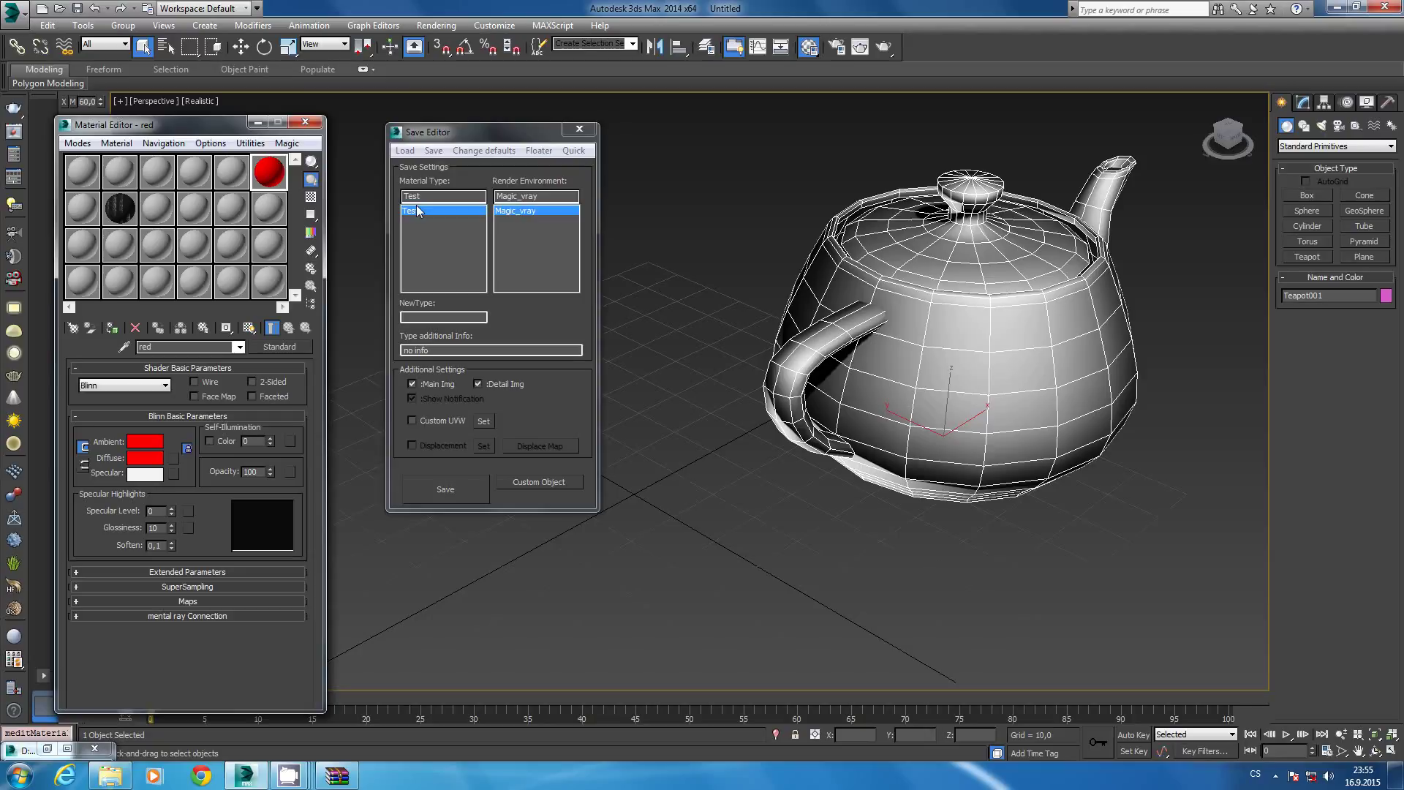
# Save the red material under new type COLORS with additional info 'simple info'.
pyautogui.click(454, 318)
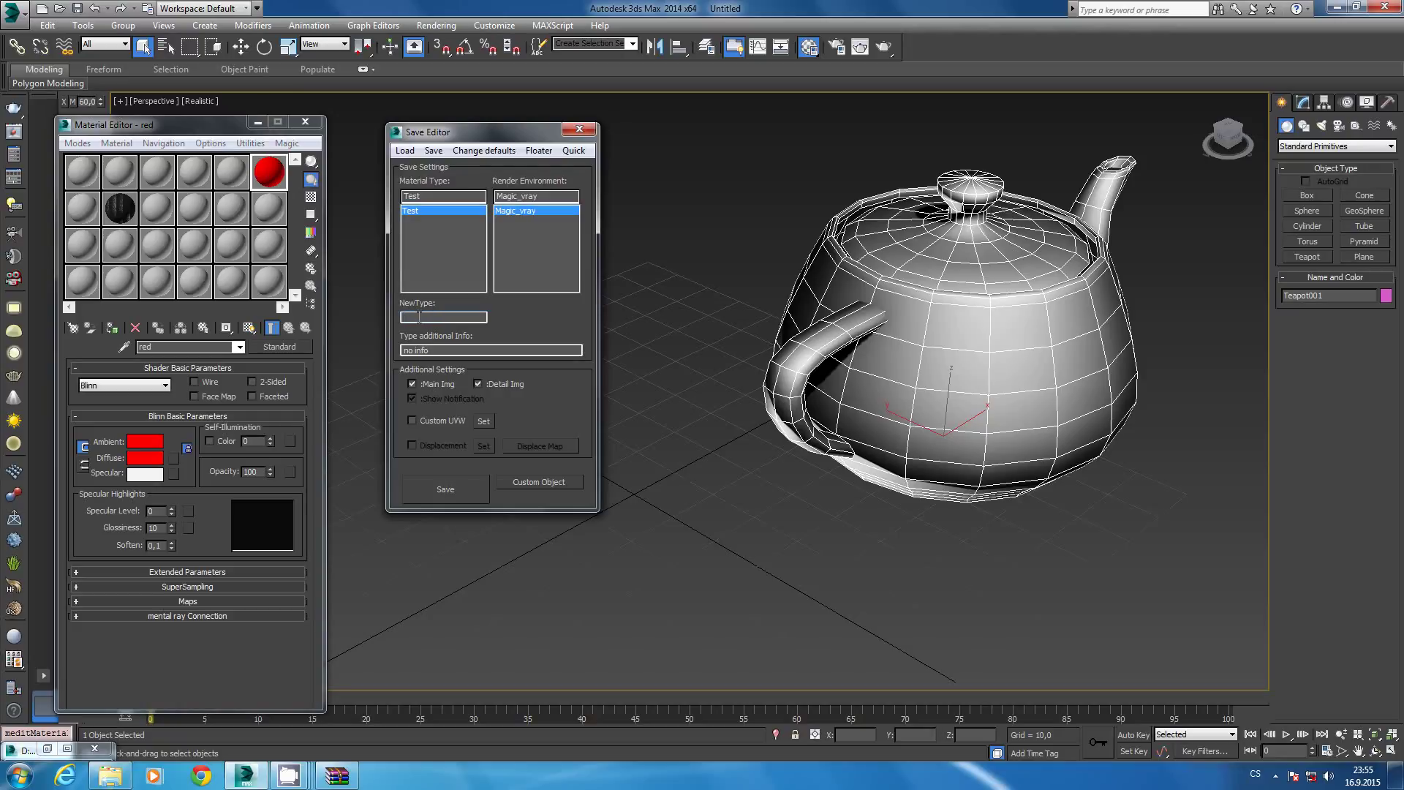
pyautogui.write('colors')
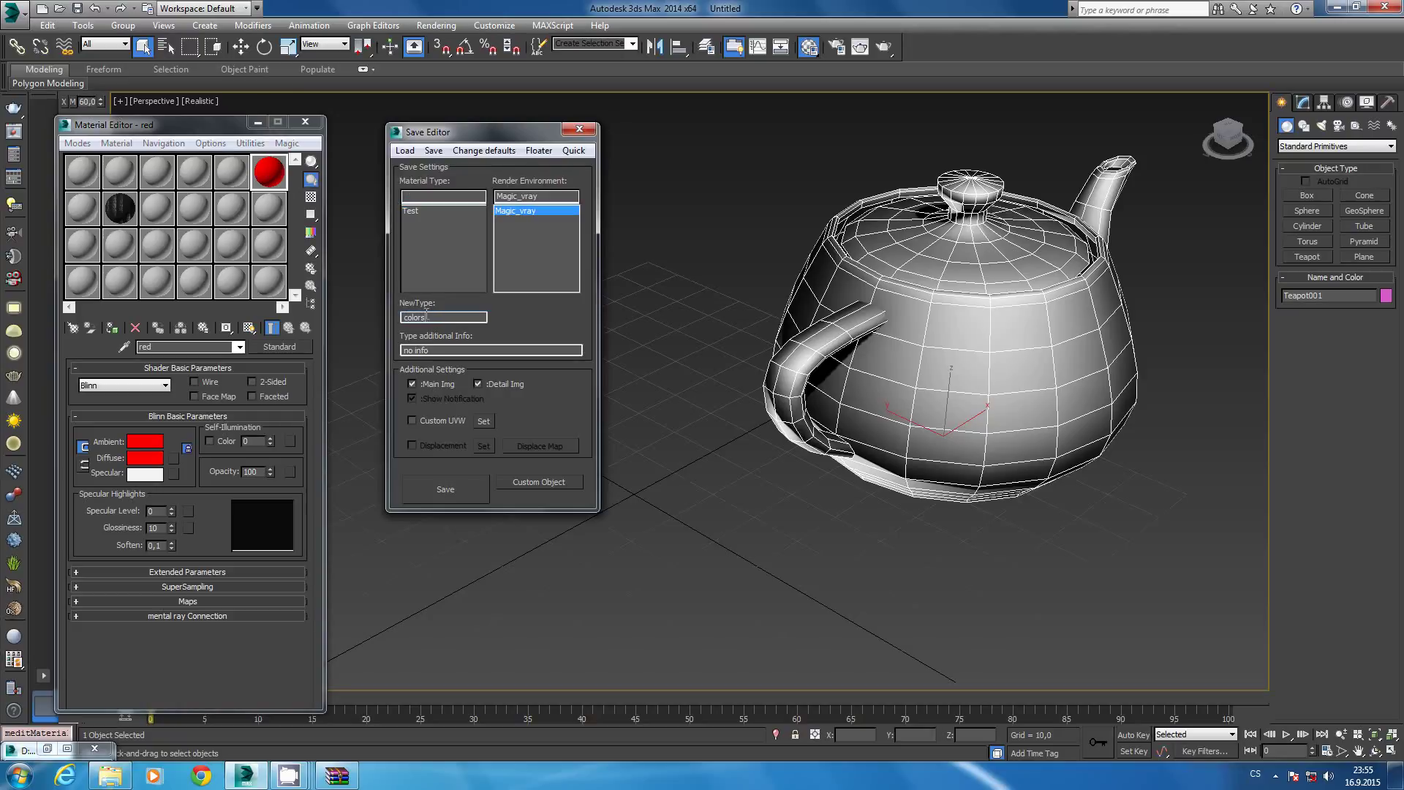
pyautogui.moveTo(435, 354); pyautogui.dragTo(341, 335)
pyautogui.write('simple ')
pyautogui.write('infop')
pyautogui.press('BackSpace')
pyautogui.click(457, 488)
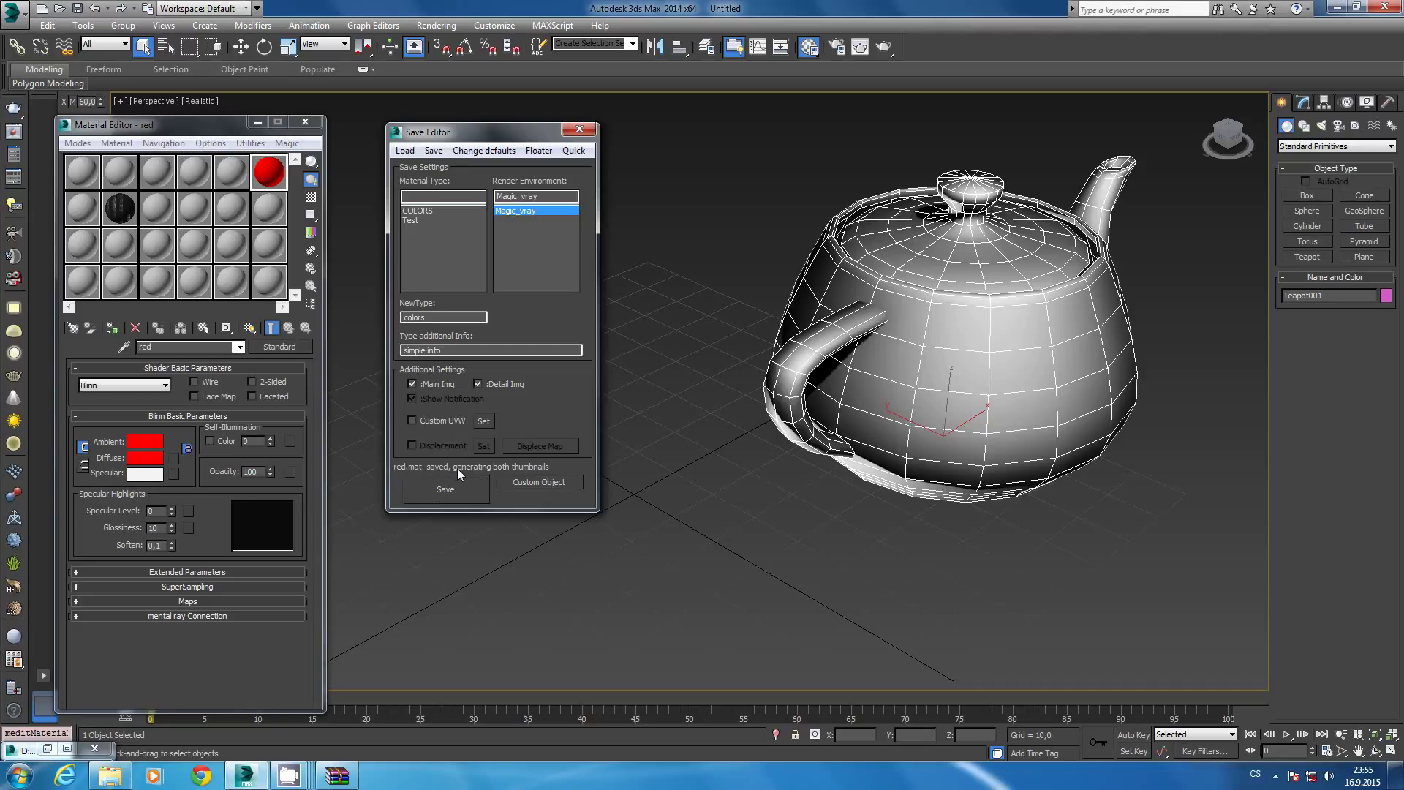
# Dock 3ds Max on the left half and Explorer on the right.
pyautogui.click(556, 468)
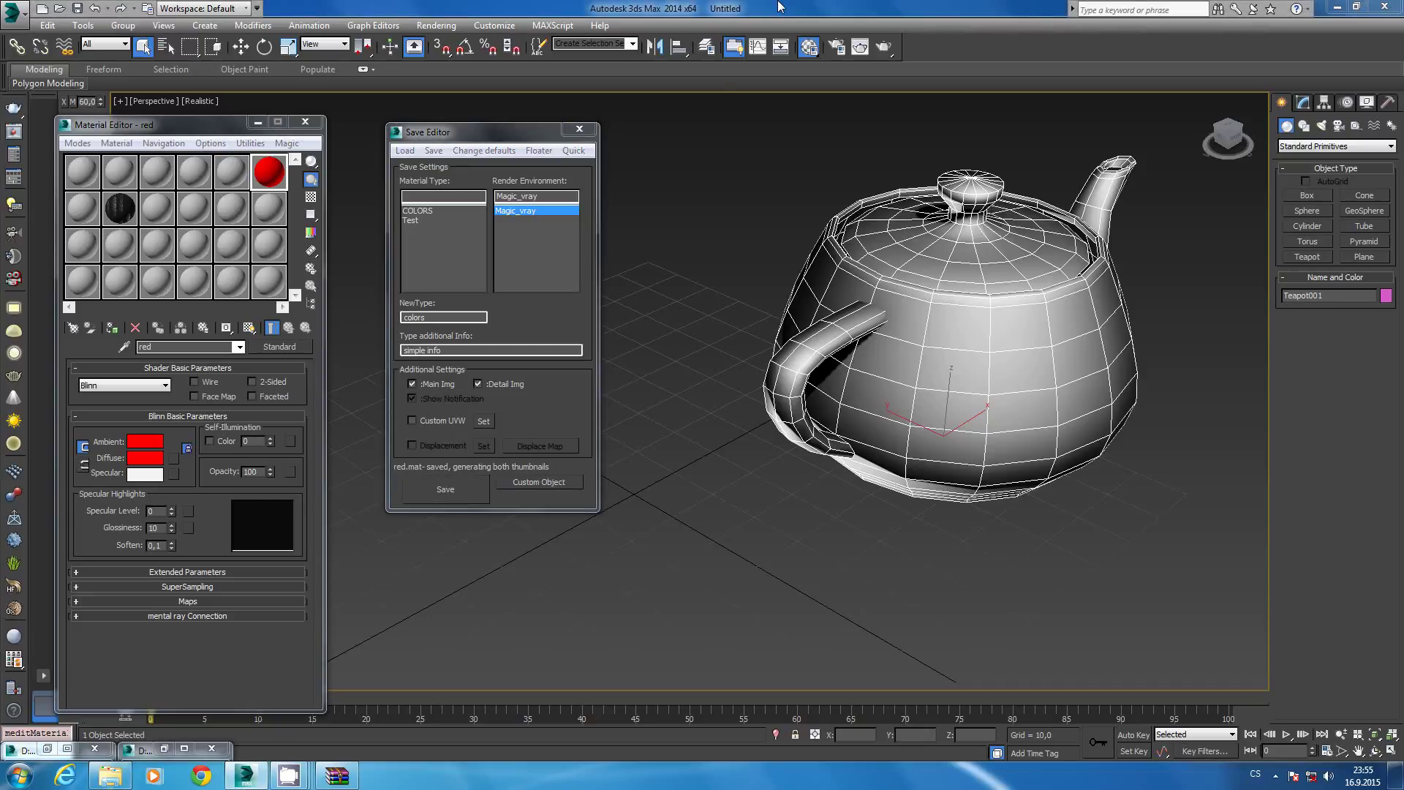
pyautogui.moveTo(64, 91); pyautogui.dragTo(2, 95)
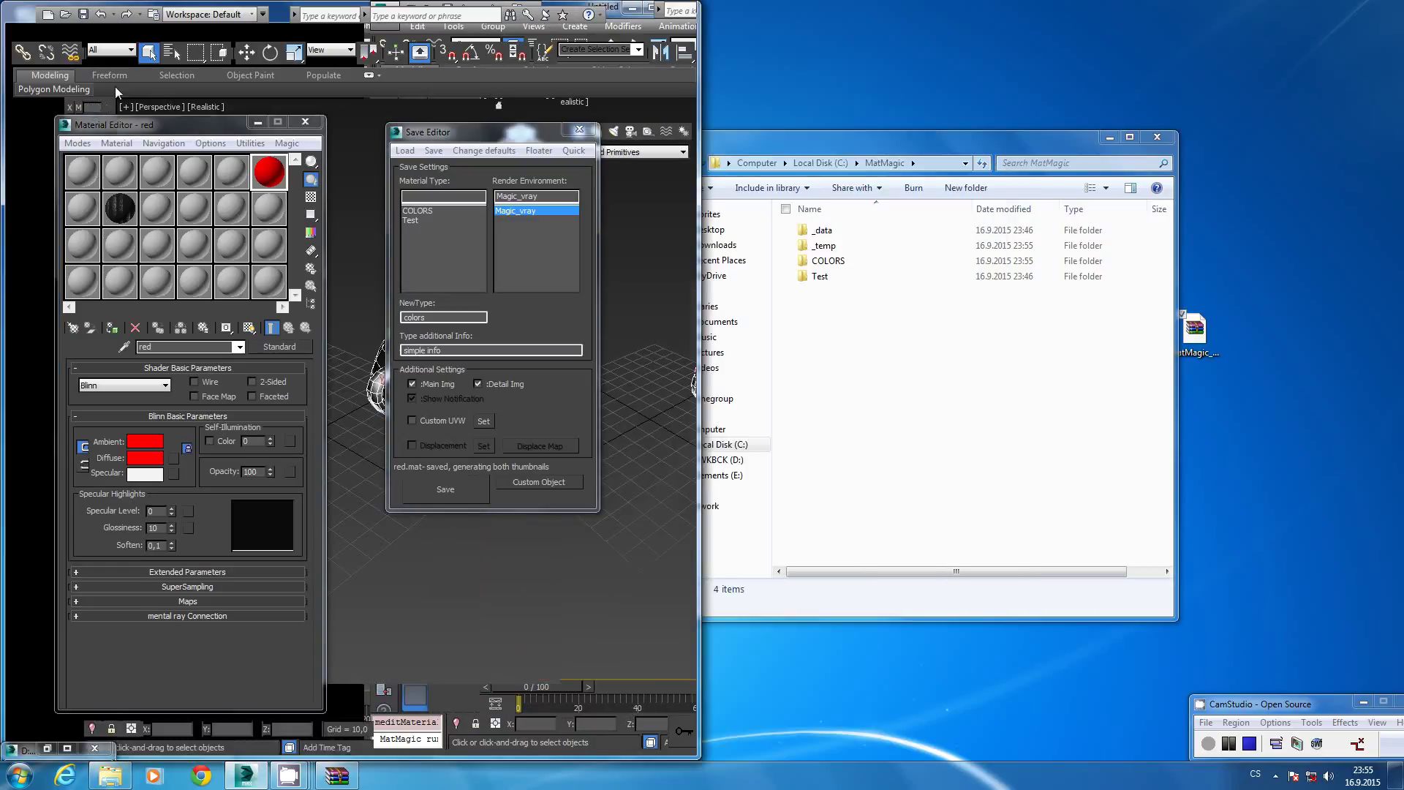
pyautogui.moveTo(771, 145); pyautogui.dragTo(838, 122)
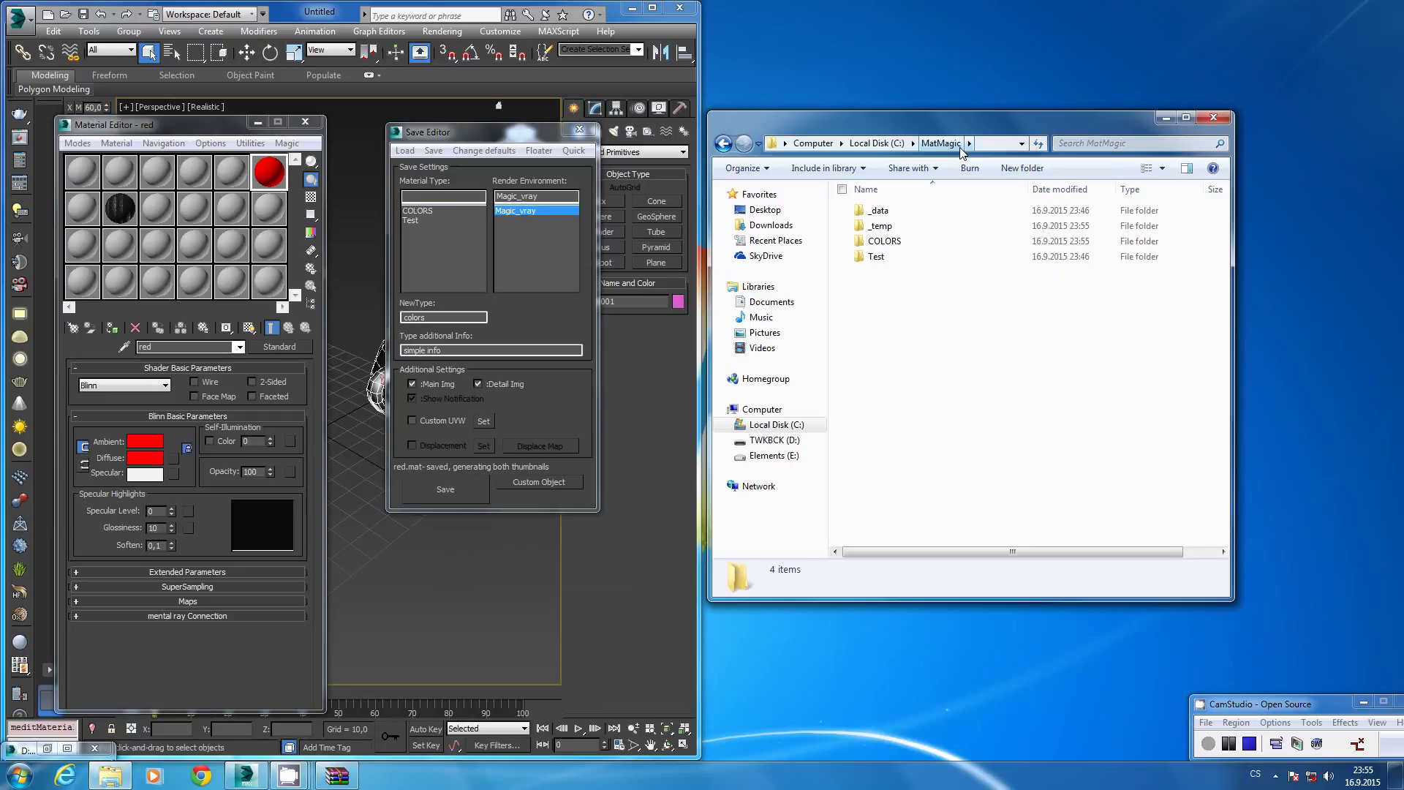
# Open MatMagic's _temp folder to view the render scripts and start Task Manager.
pyautogui.click(886, 232)
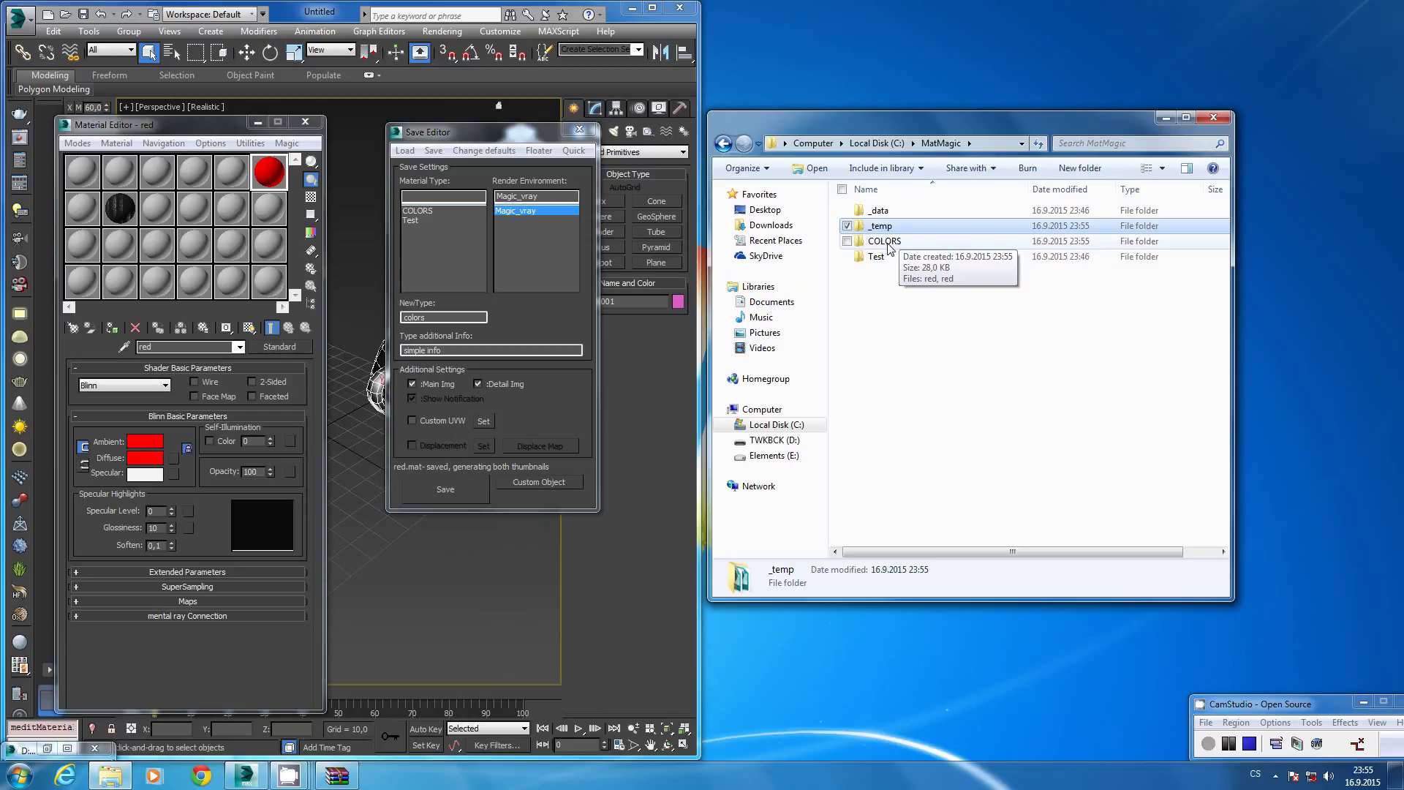
pyautogui.doubleClick(882, 226)
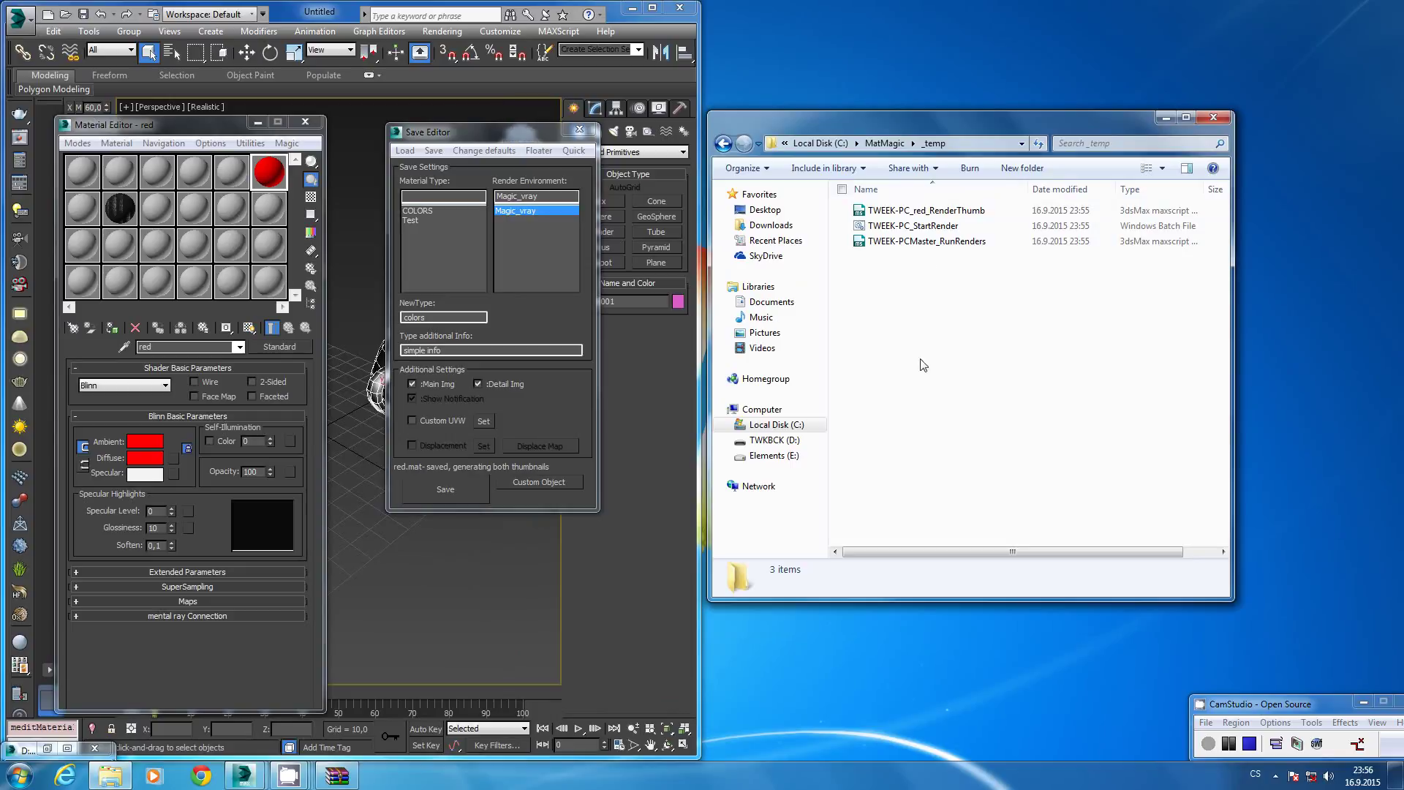
pyautogui.rightClick(384, 781)
pyautogui.click(444, 730)
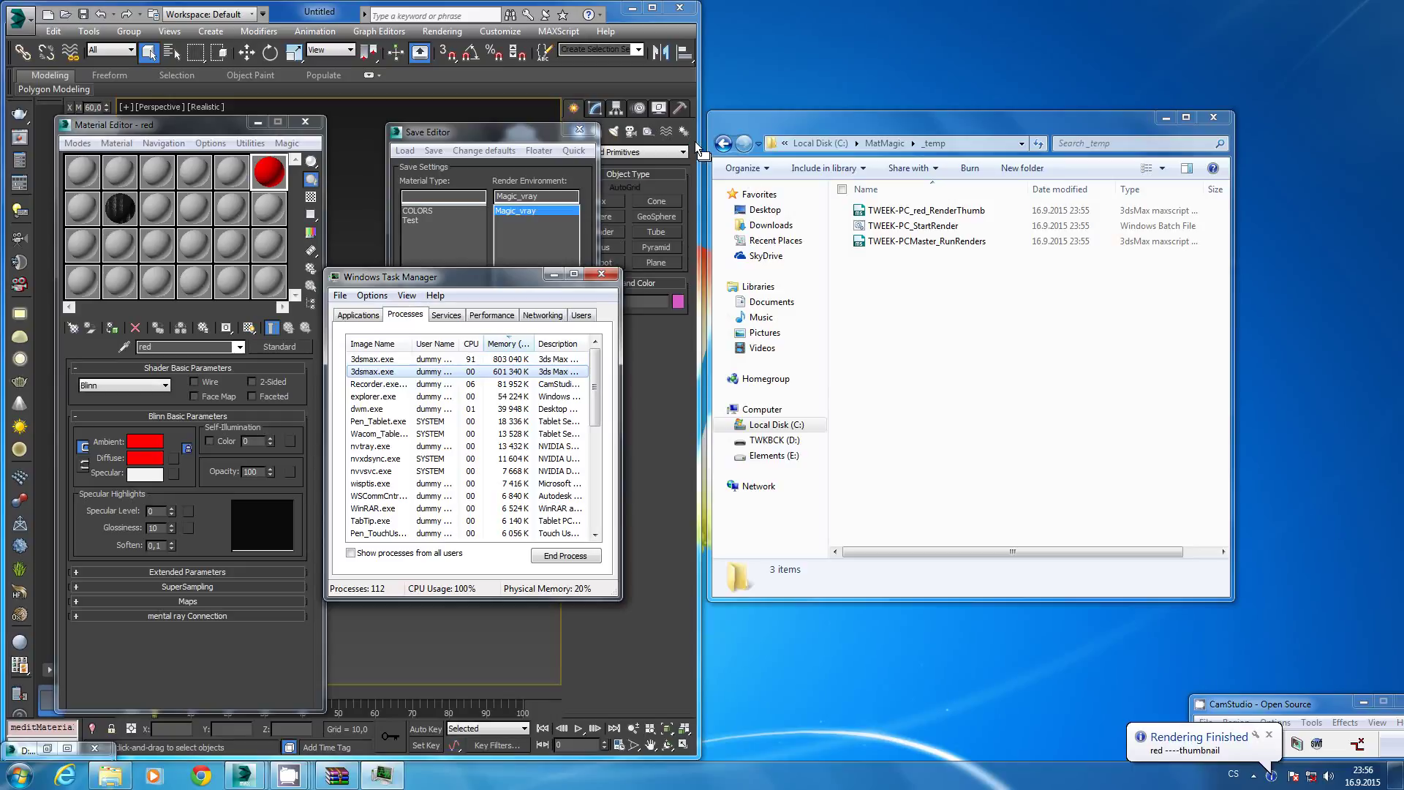
# Open the MatMagic COLORS folder in Explorer and close Task Manager.
pyautogui.click(886, 143)
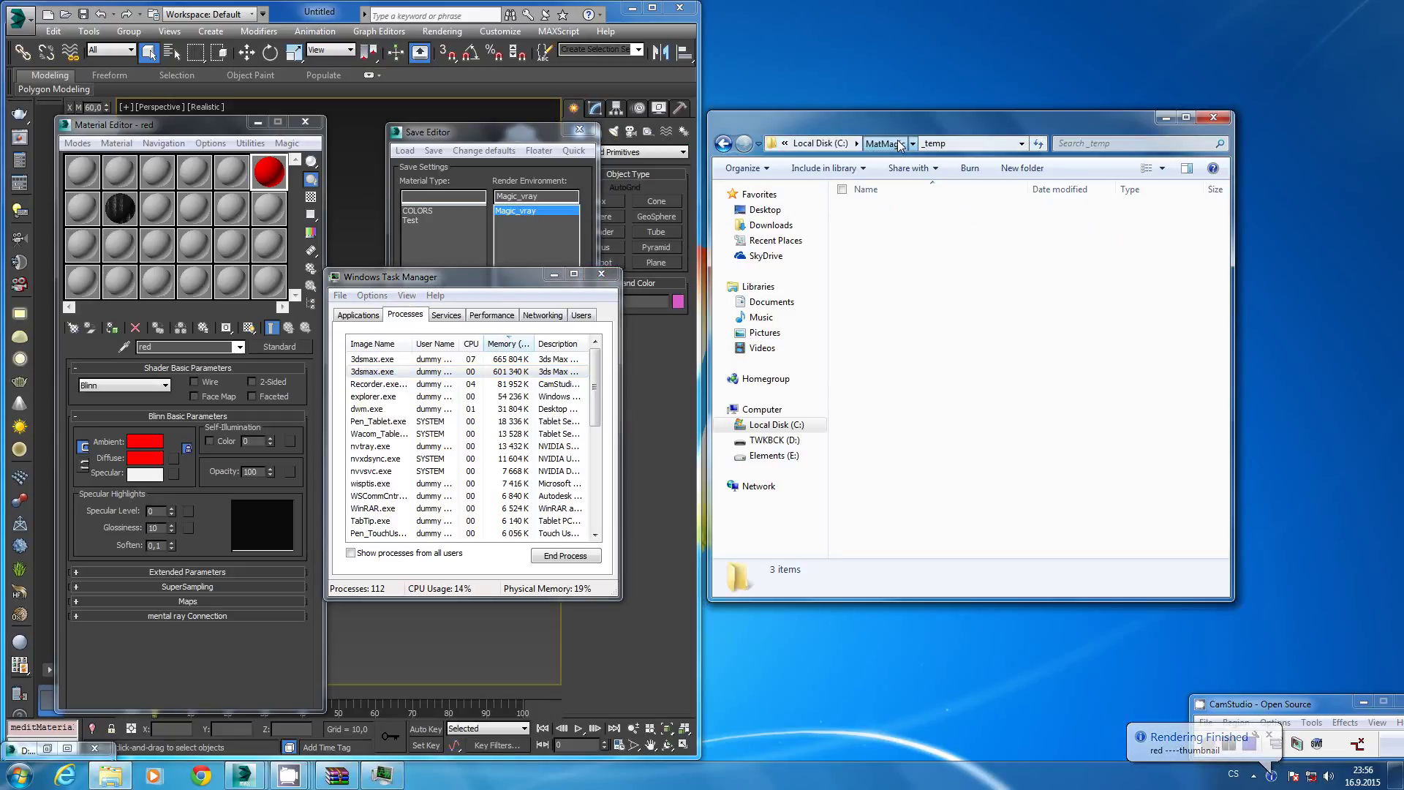
pyautogui.doubleClick(901, 239)
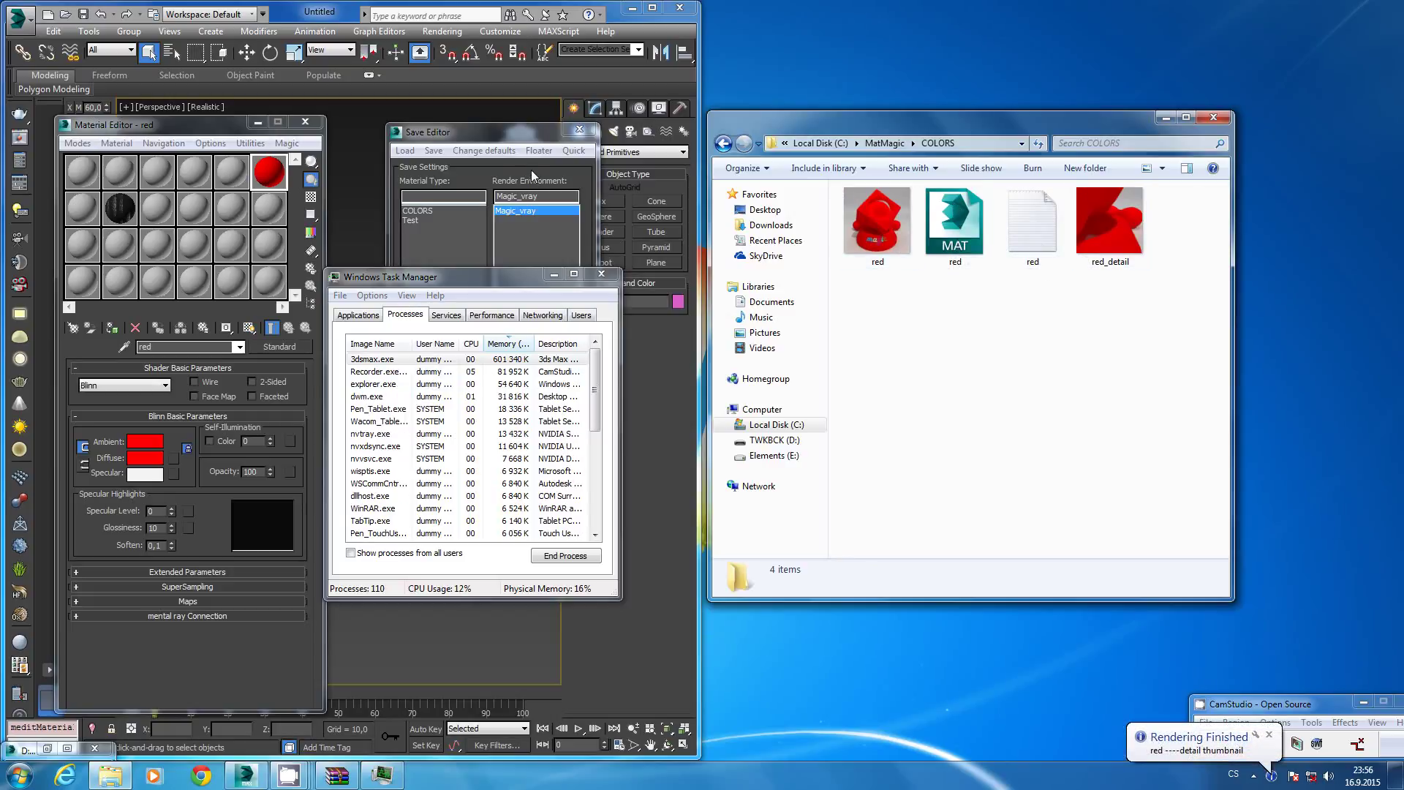
pyautogui.click(601, 273)
# In the MatMagic Load Editor, preview COLORS > red and open its large thumbnail.
pyautogui.moveTo(453, 131); pyautogui.dragTo(489, 141)
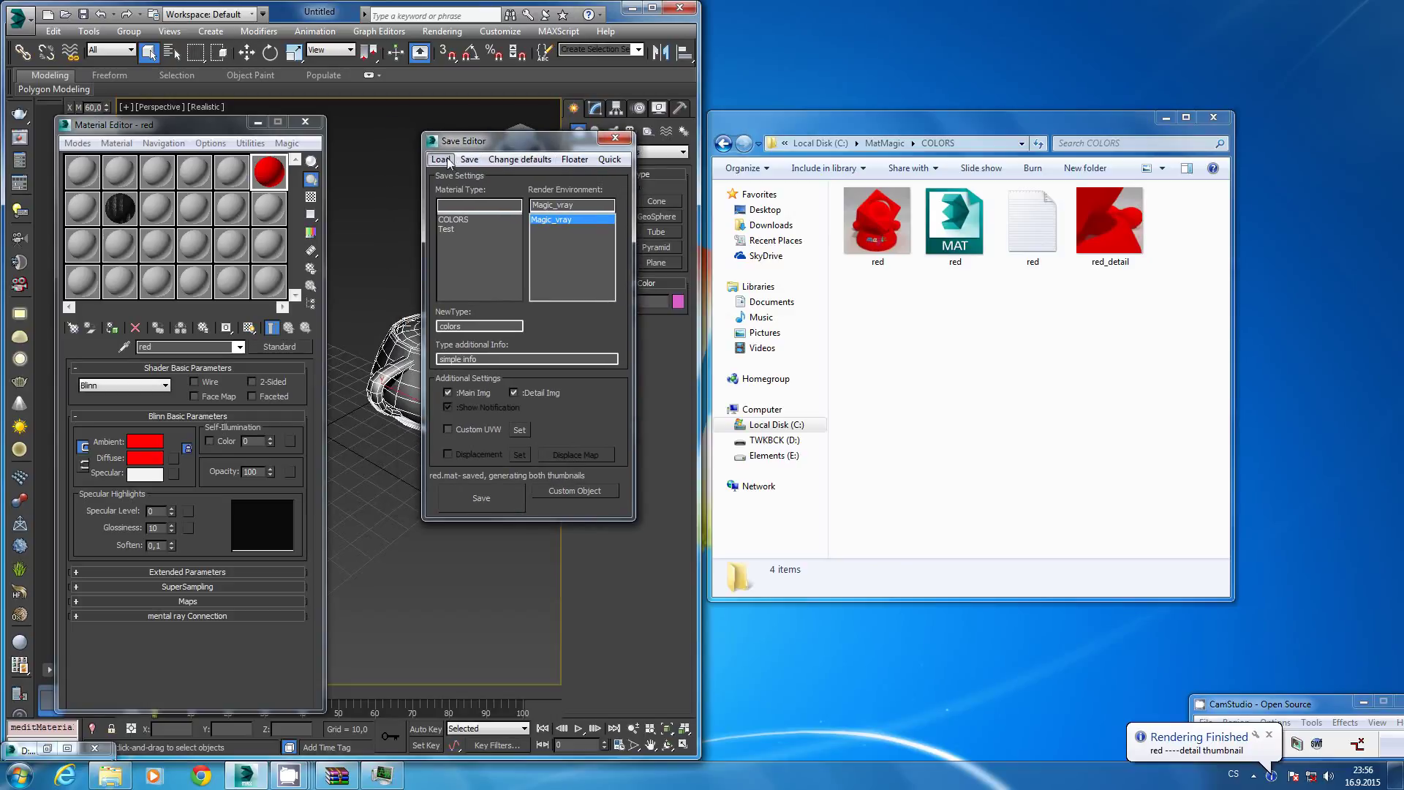
pyautogui.click(441, 160)
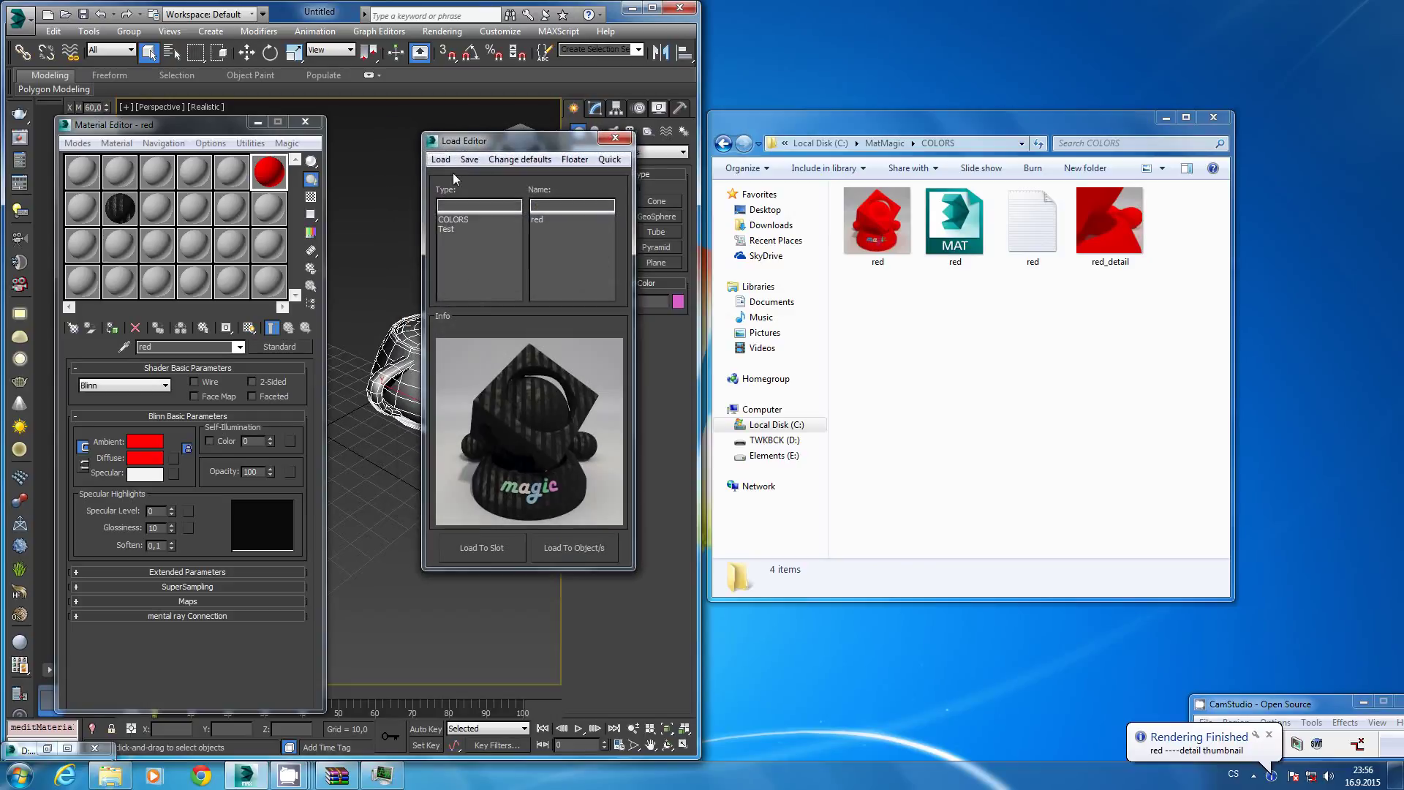
pyautogui.click(456, 220)
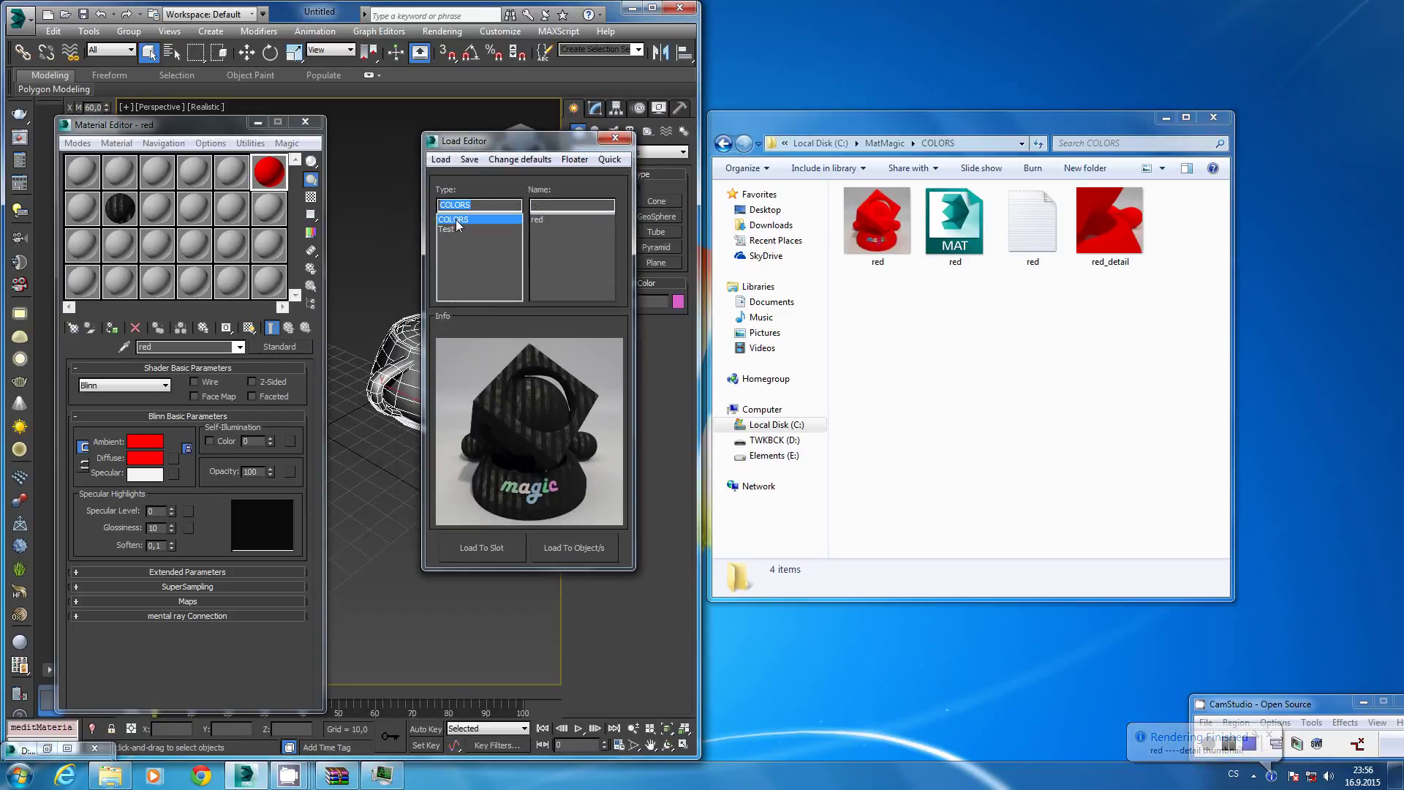
pyautogui.click(539, 221)
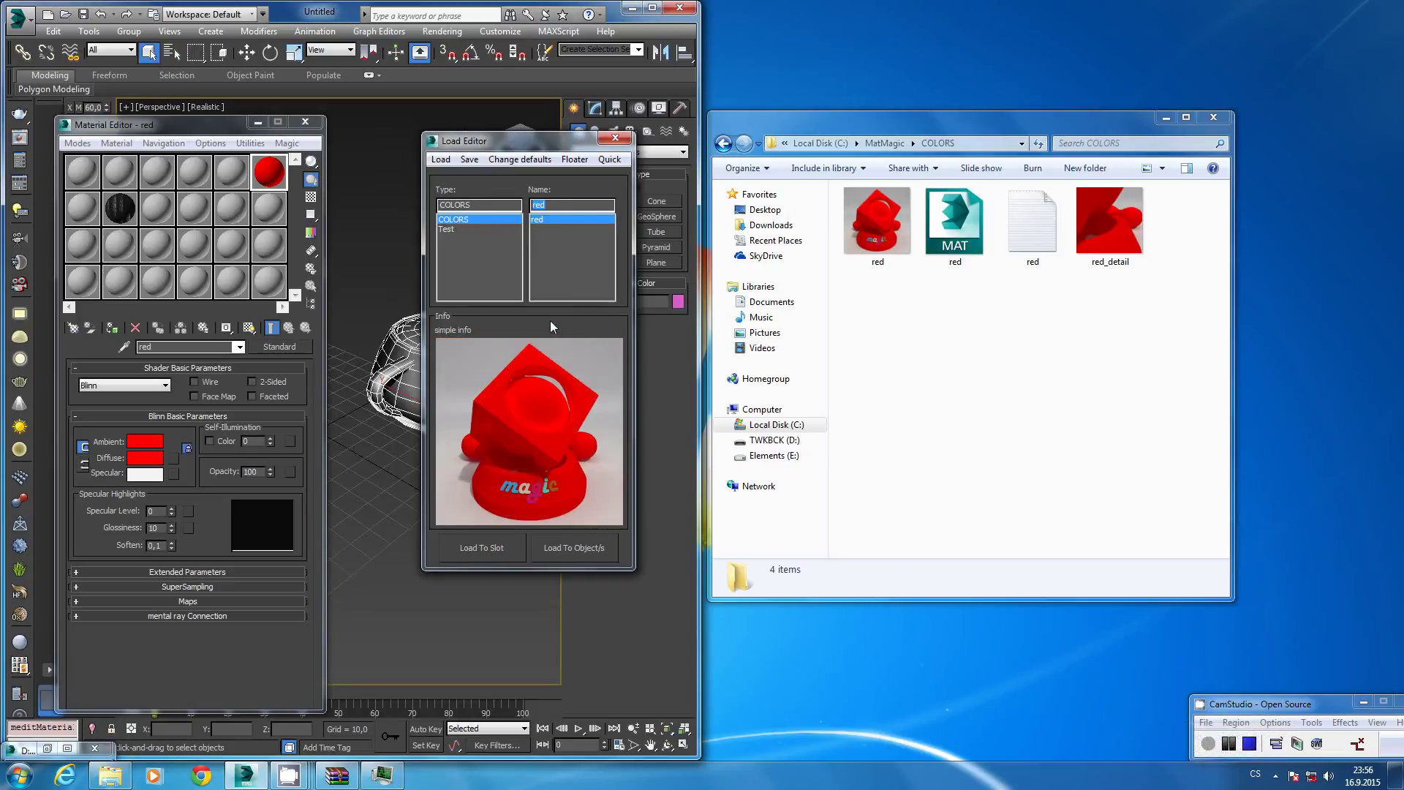
pyautogui.click(520, 377)
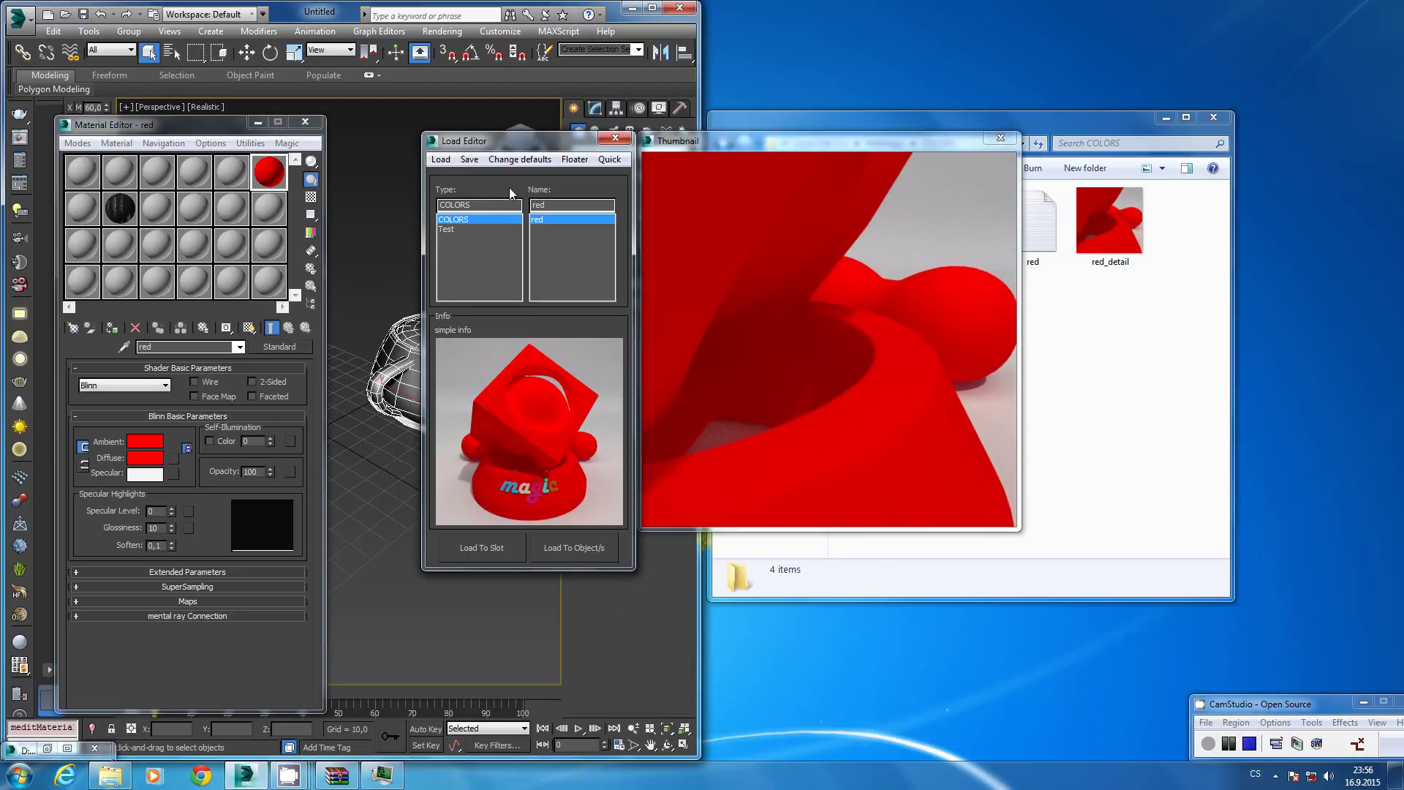
# Load the red material into a sample slot and apply it to the teapot.
pyautogui.click(274, 214)
pyautogui.click(510, 552)
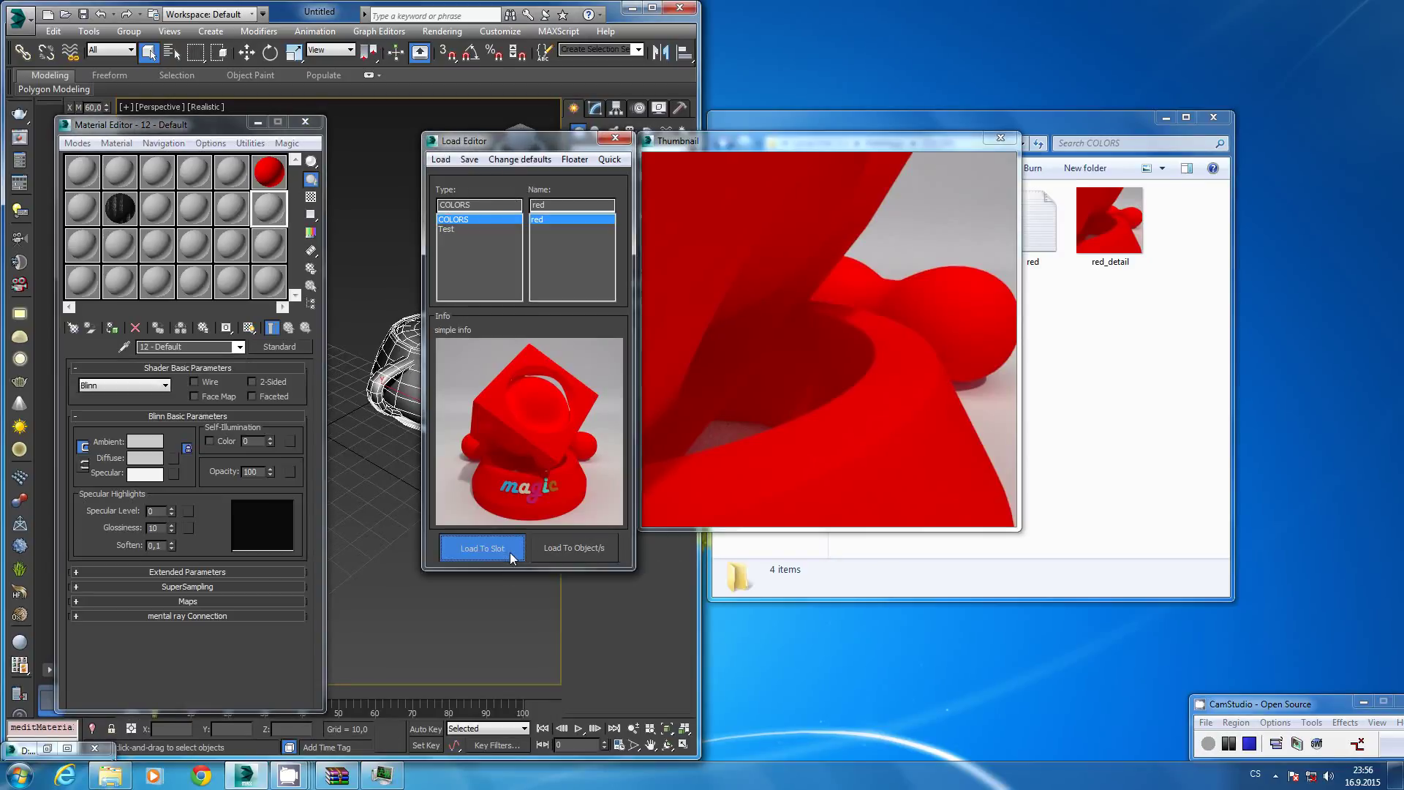
pyautogui.click(555, 550)
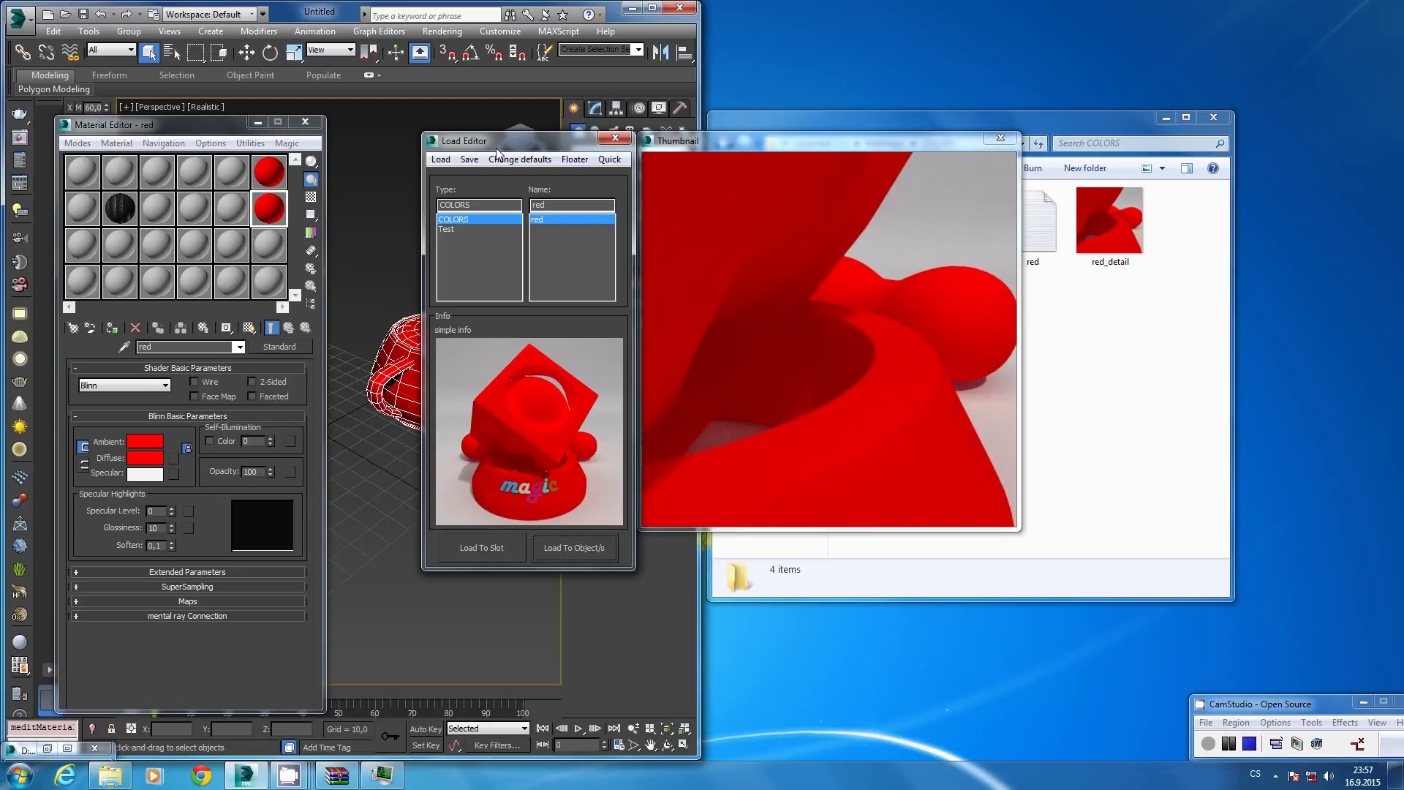
# Widen 3ds Max to full screen, close the loader windows, and select the bottom-left slot.
pyautogui.moveTo(496, 148); pyautogui.dragTo(889, 189)
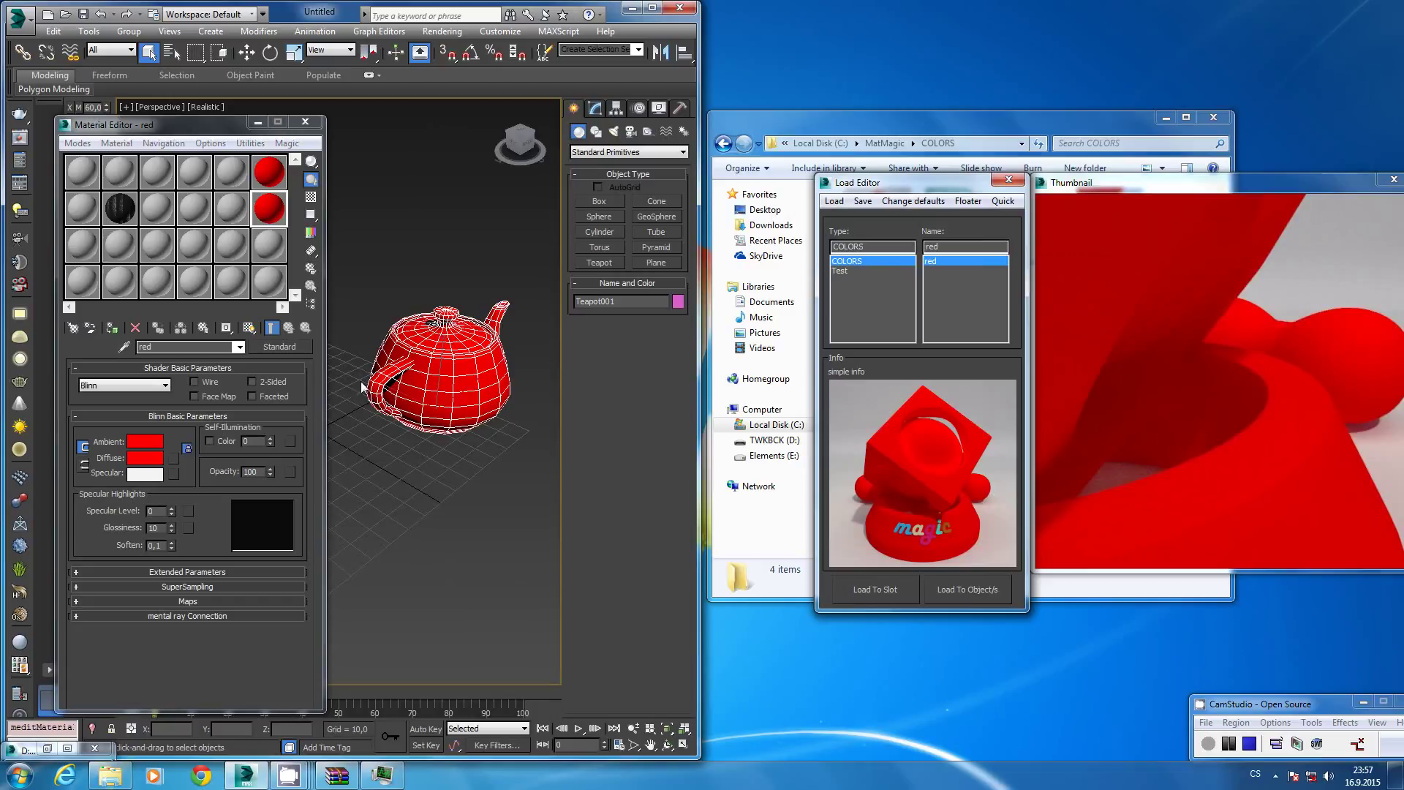
pyautogui.moveTo(695, 141); pyautogui.dragTo(1402, 216)
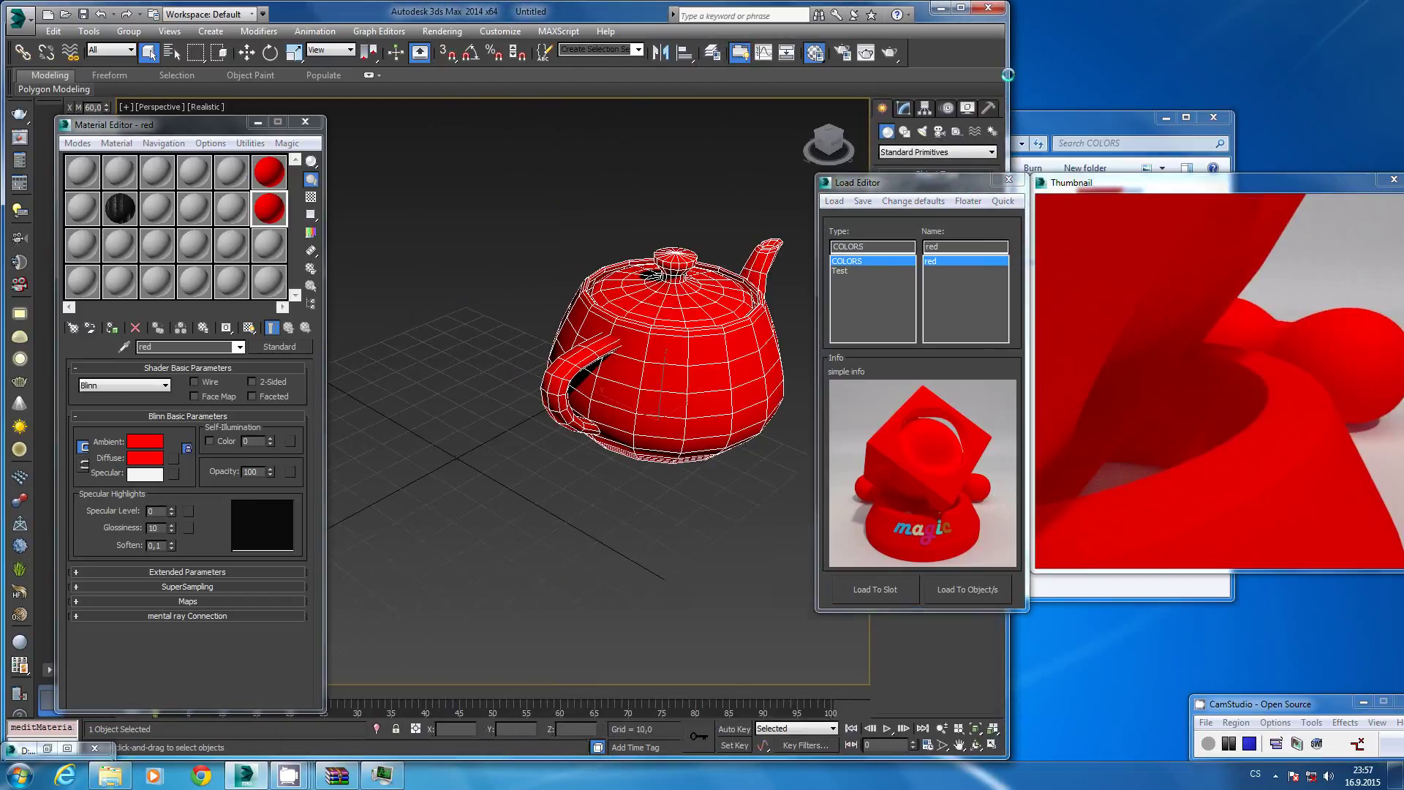
pyautogui.scroll(3, 1198, 248)
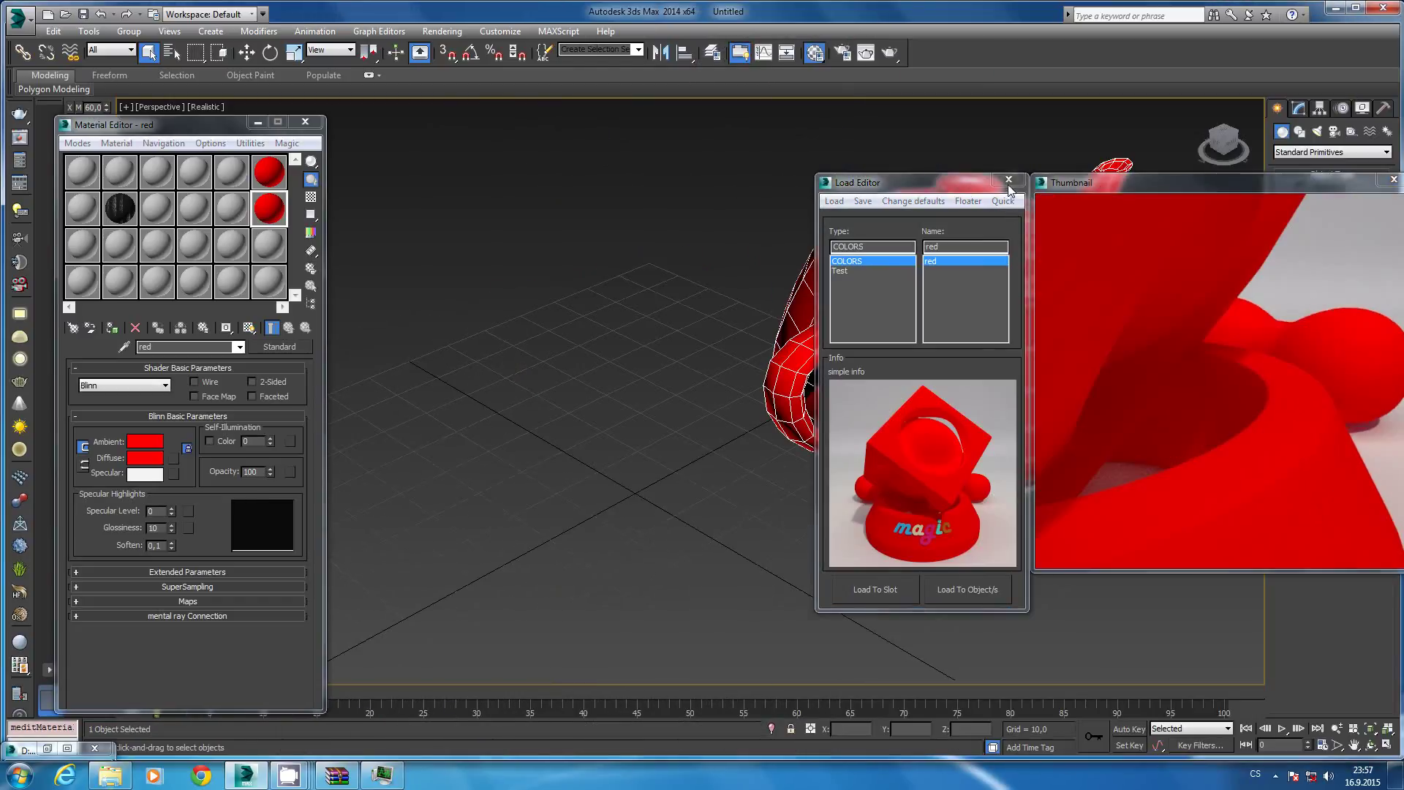
pyautogui.click(1010, 180)
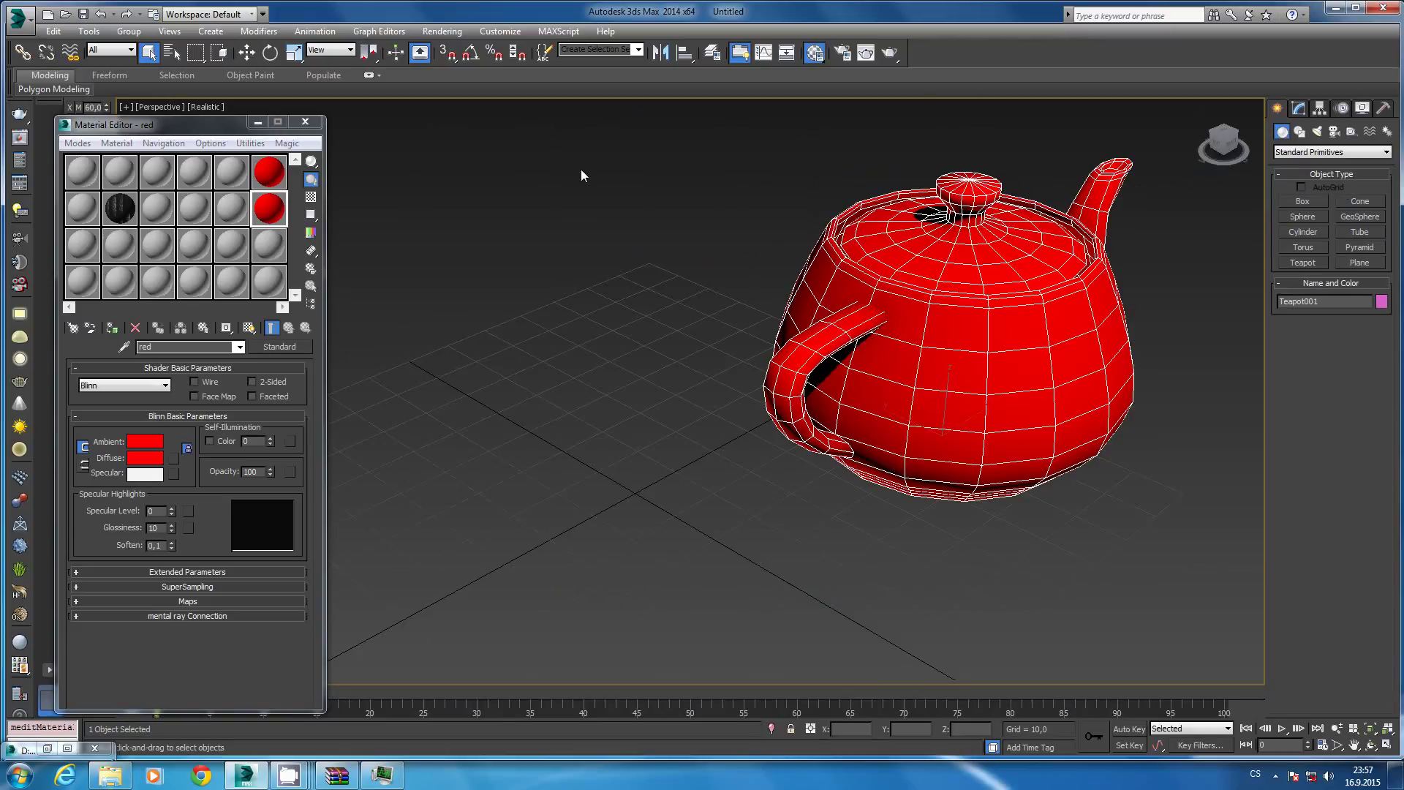
pyautogui.click(97, 286)
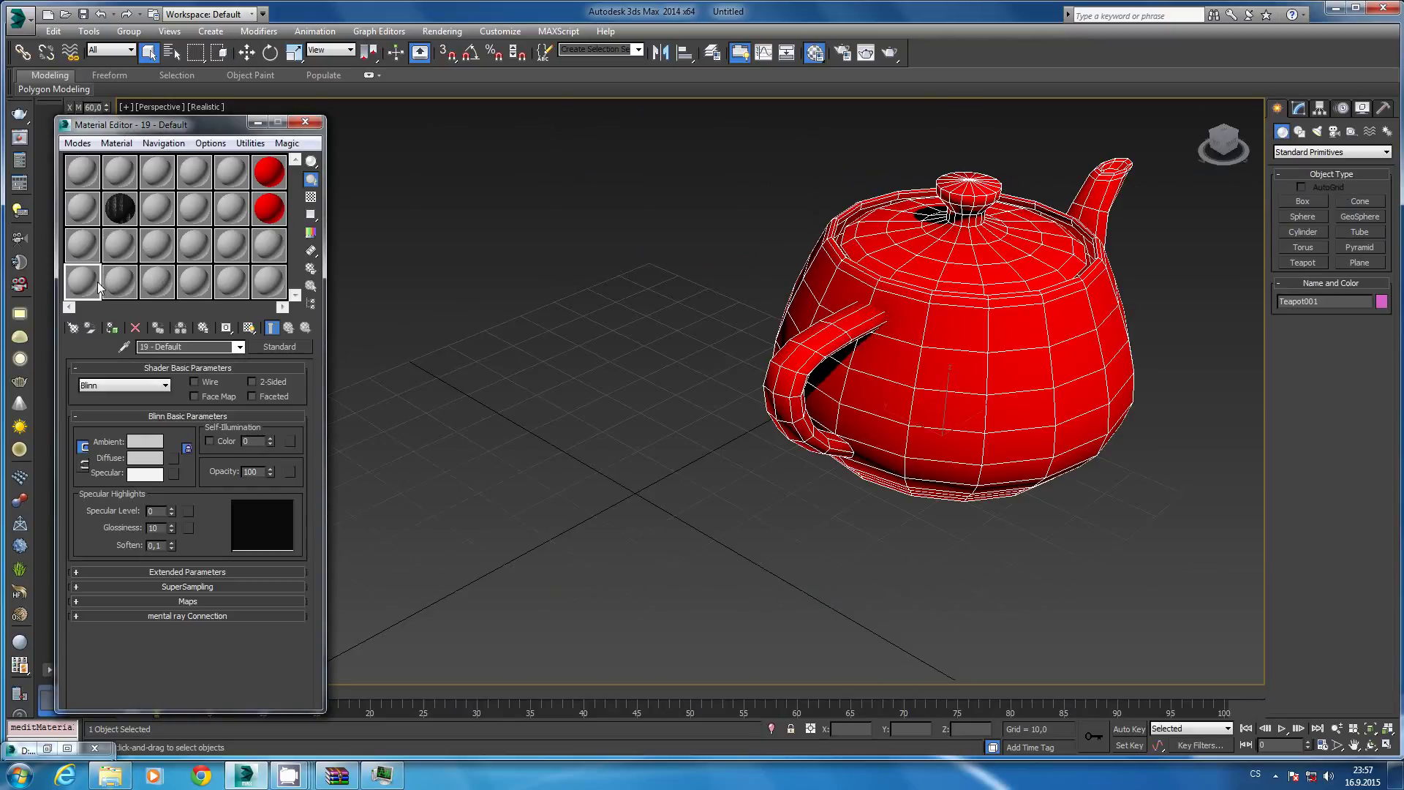
# Reset all Material Editor sample slots and rename the active blank material to red.
pyautogui.click(250, 142)
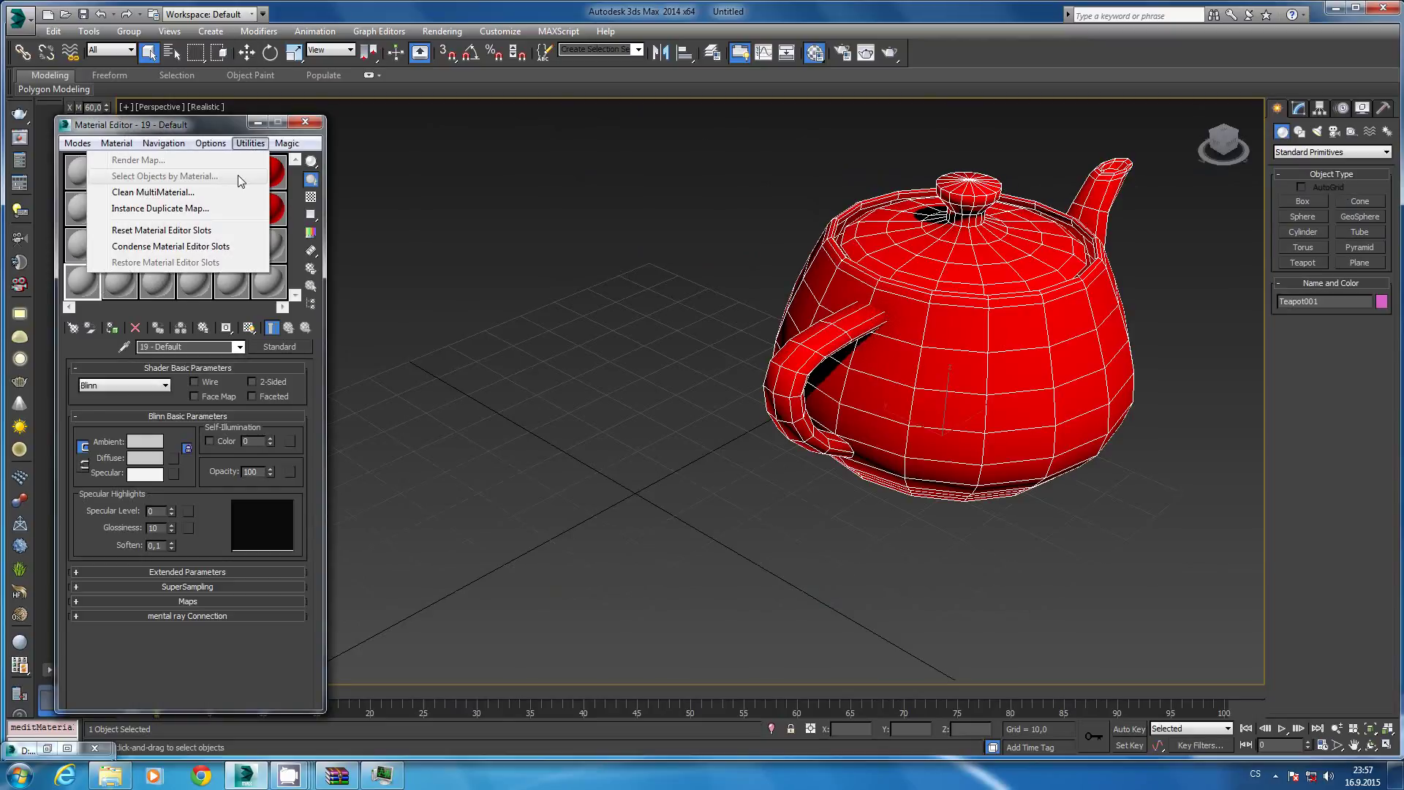
pyautogui.click(200, 230)
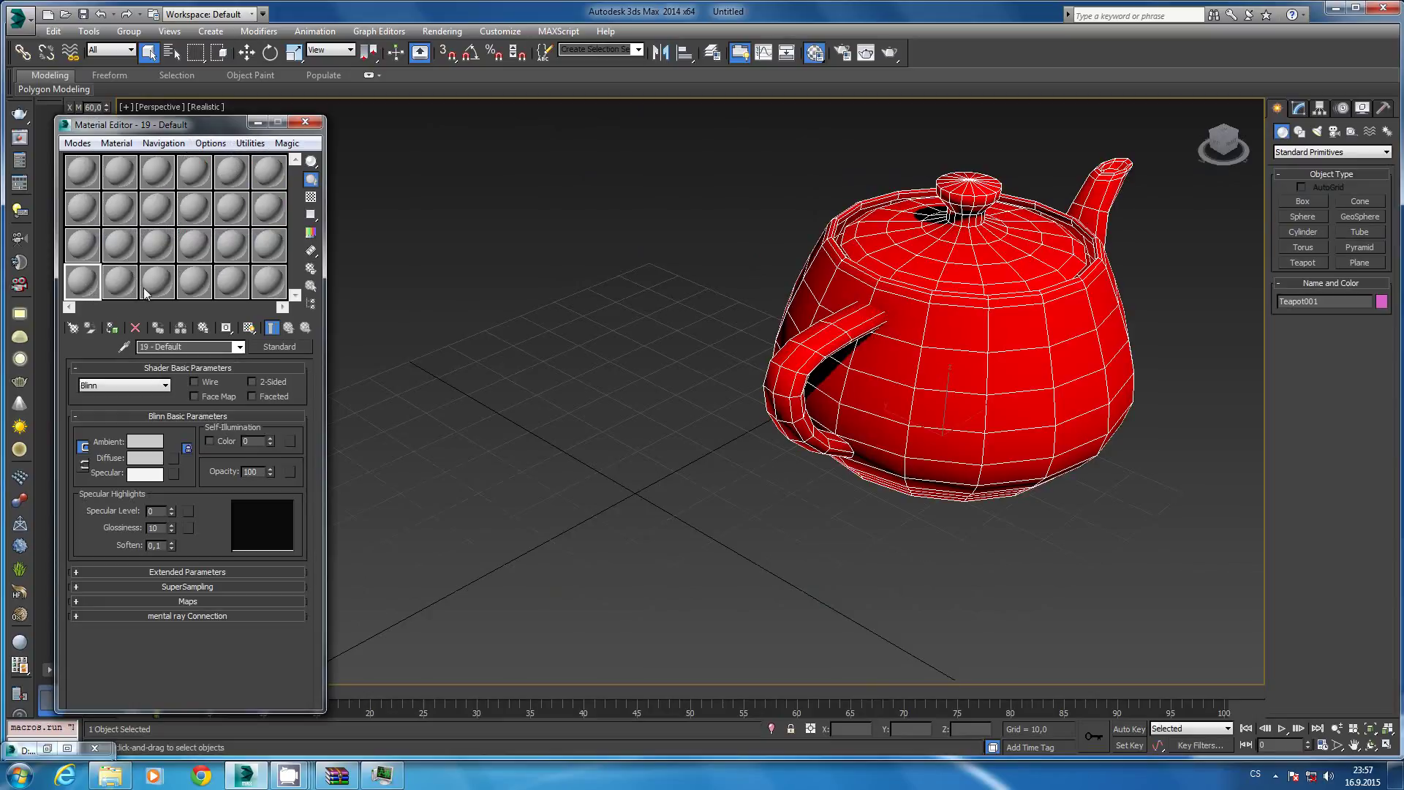
pyautogui.click(164, 346)
pyautogui.write('red')
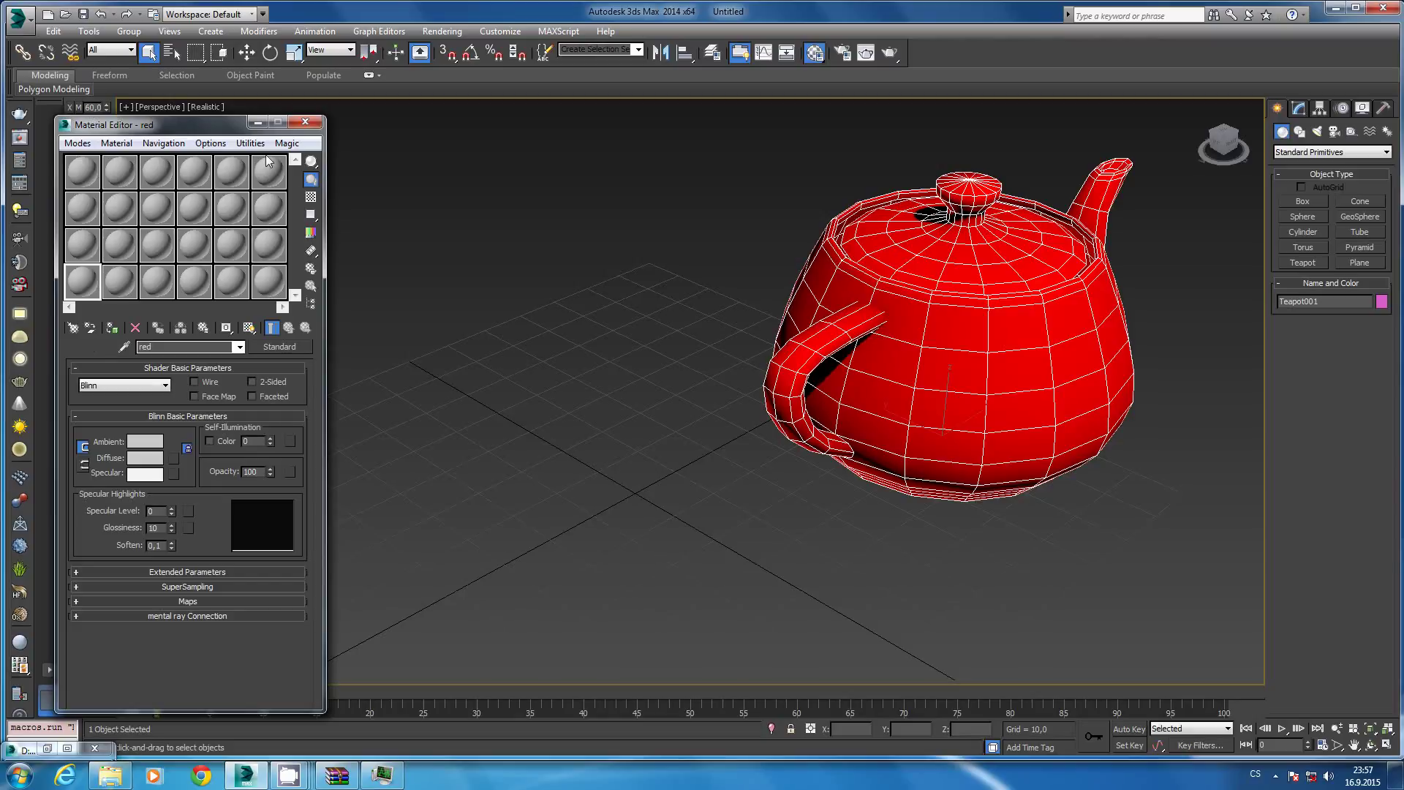
pyautogui.click(284, 143)
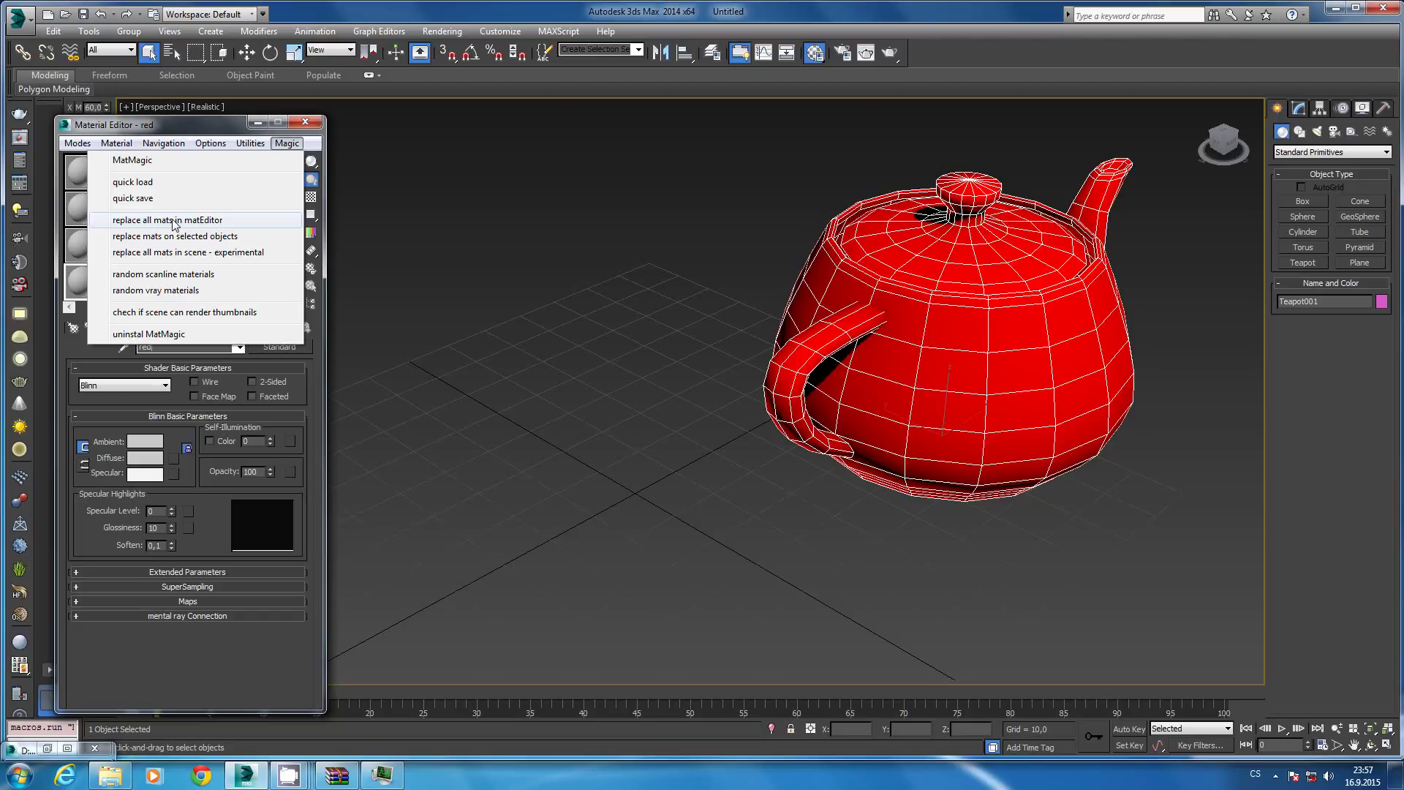
# Run MatMagic's replace all mats in matEditor, then reselect the teapot.
pyautogui.click(174, 221)
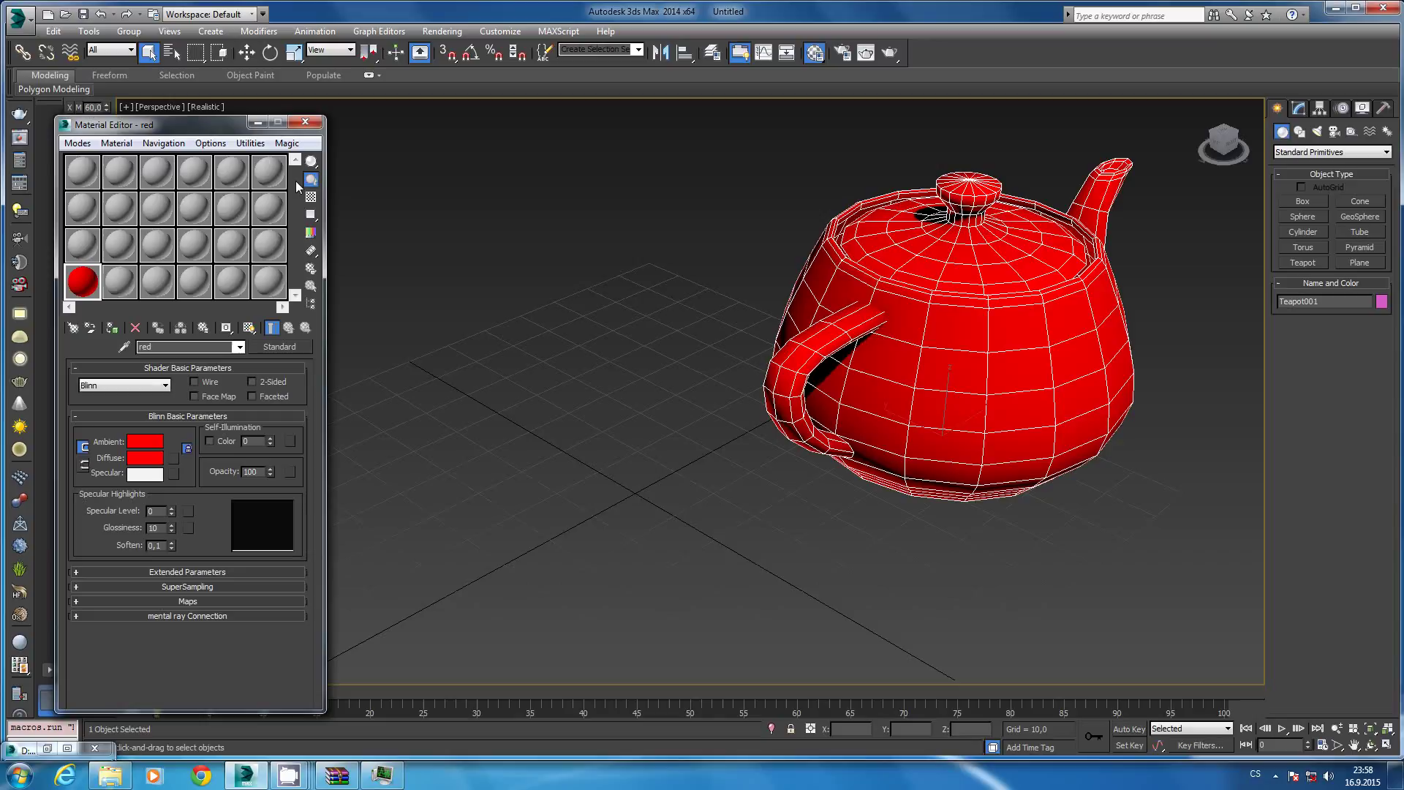
pyautogui.click(989, 509)
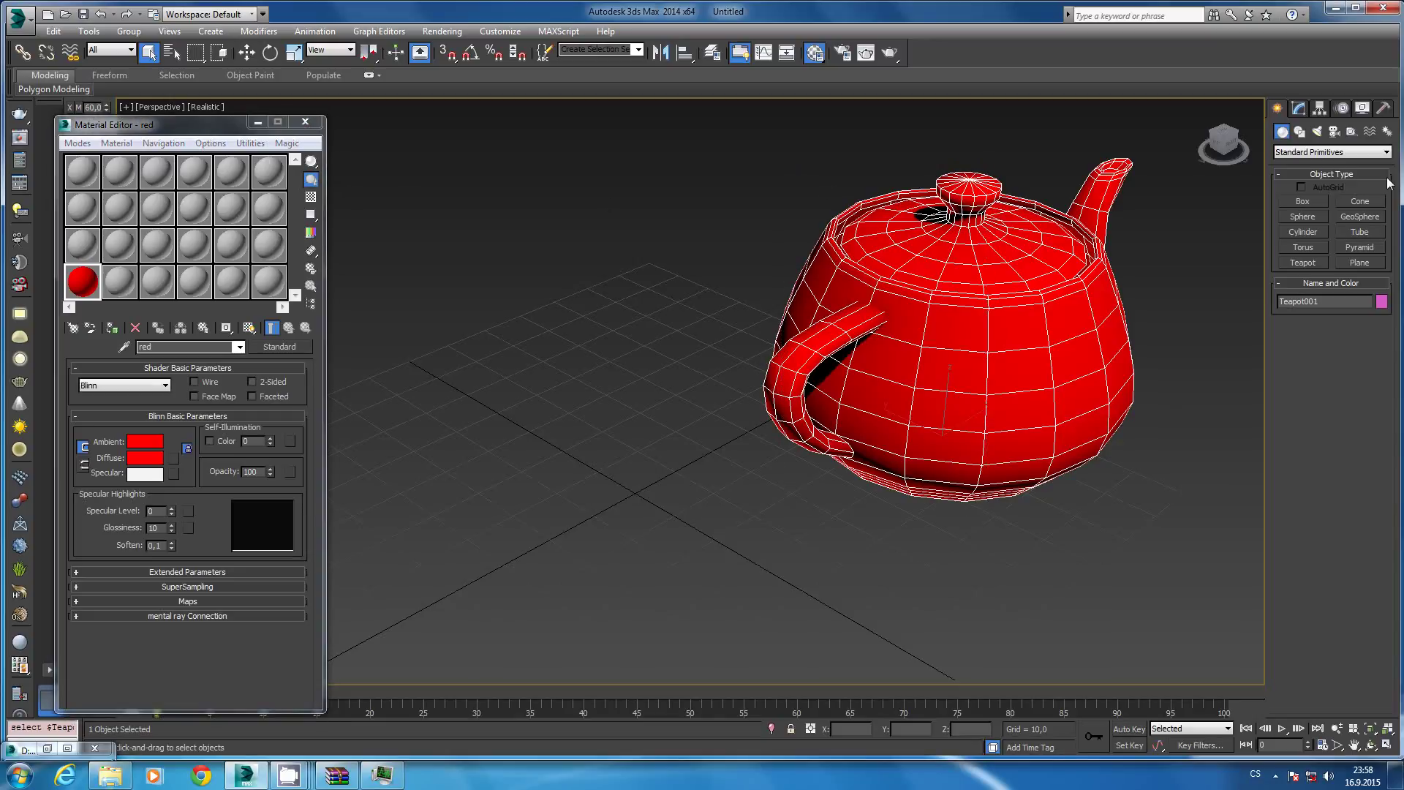
# Create a box, Box001, beside the teapot.
pyautogui.click(1317, 200)
pyautogui.scroll(2, 615, 343)
pyautogui.moveTo(557, 303); pyautogui.dragTo(969, 286)
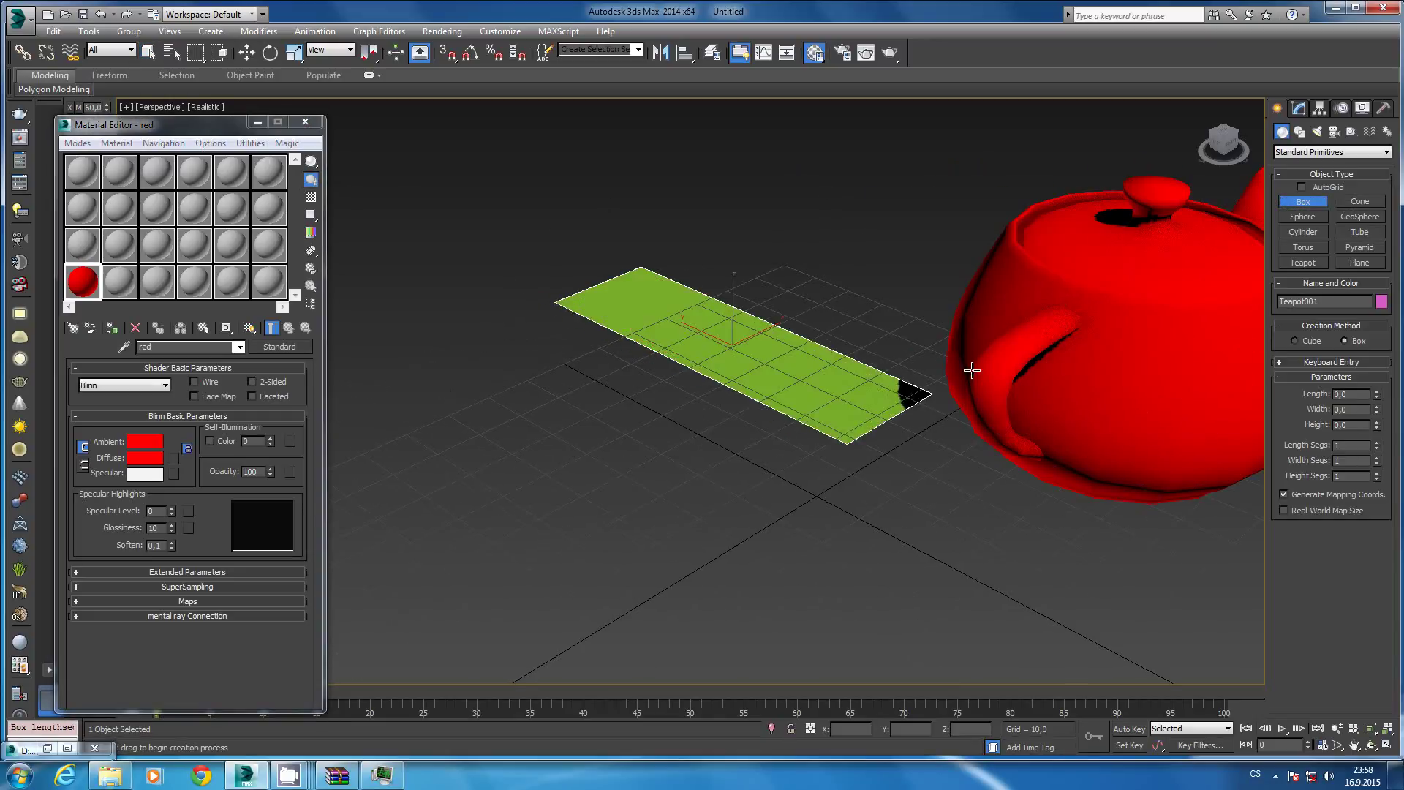
pyautogui.click(950, 112)
pyautogui.rightClick(1033, 155)
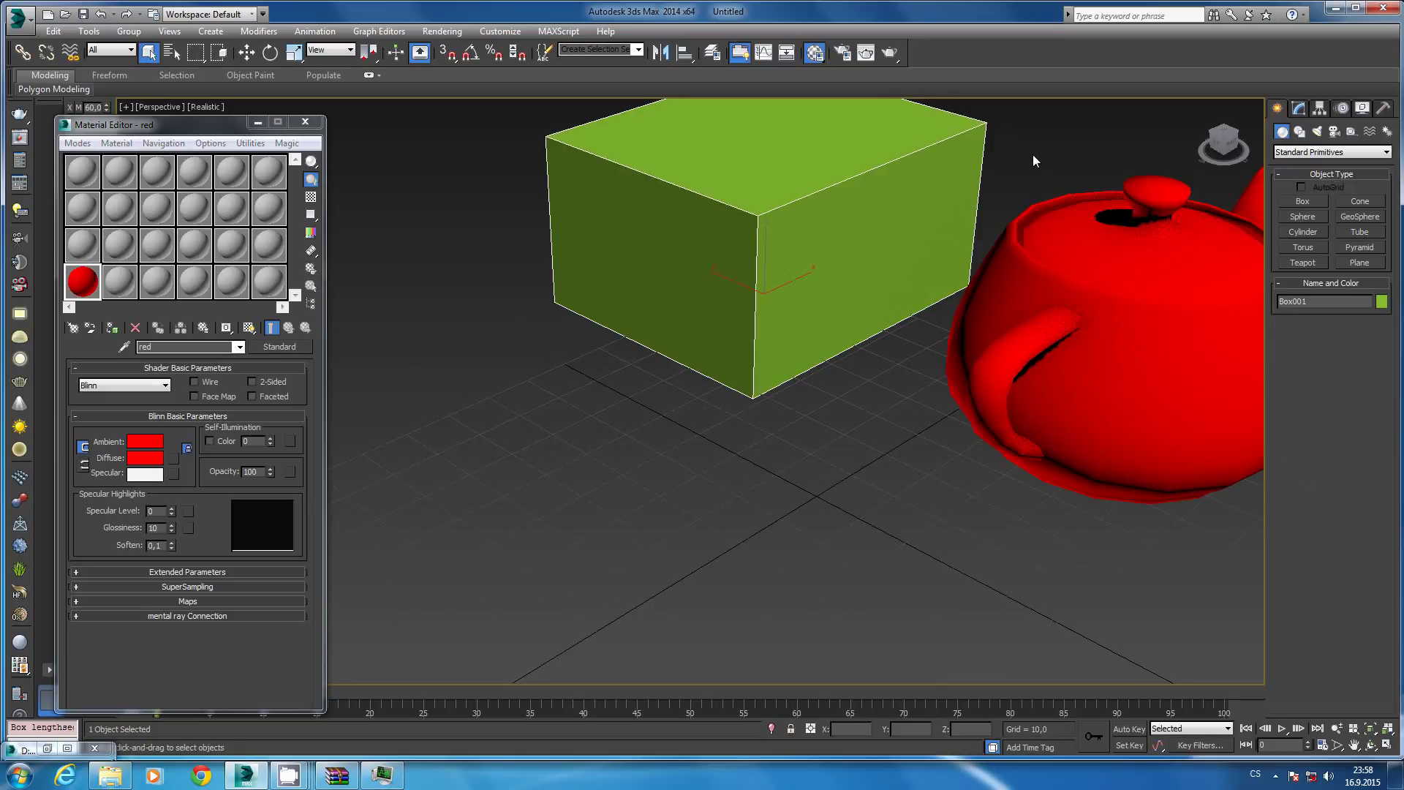
pyautogui.moveTo(1033, 155); pyautogui.dragTo(898, 238, button='middle')
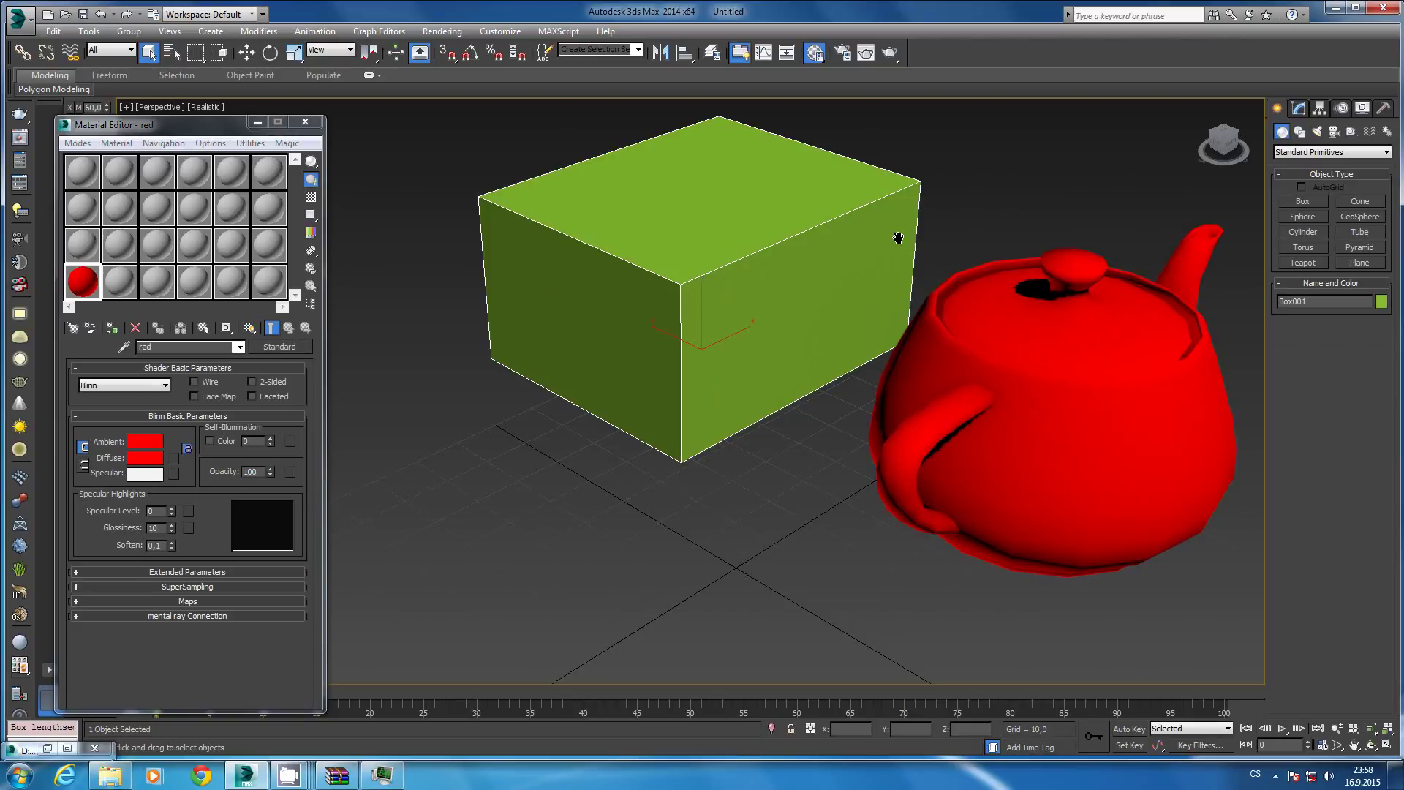
# Assign a grey default material to the box and name it red.
pyautogui.click(75, 211)
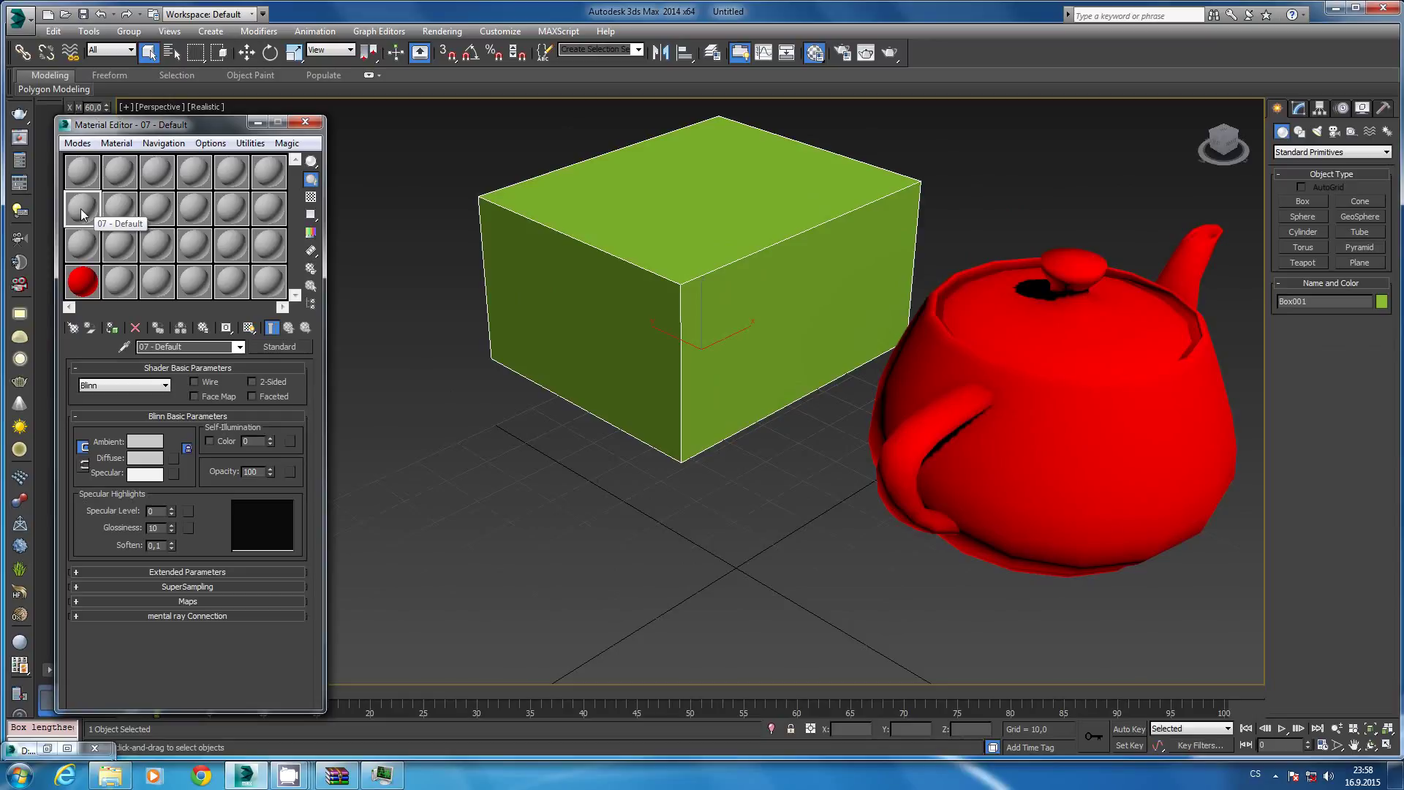
pyautogui.moveTo(87, 213); pyautogui.dragTo(774, 232)
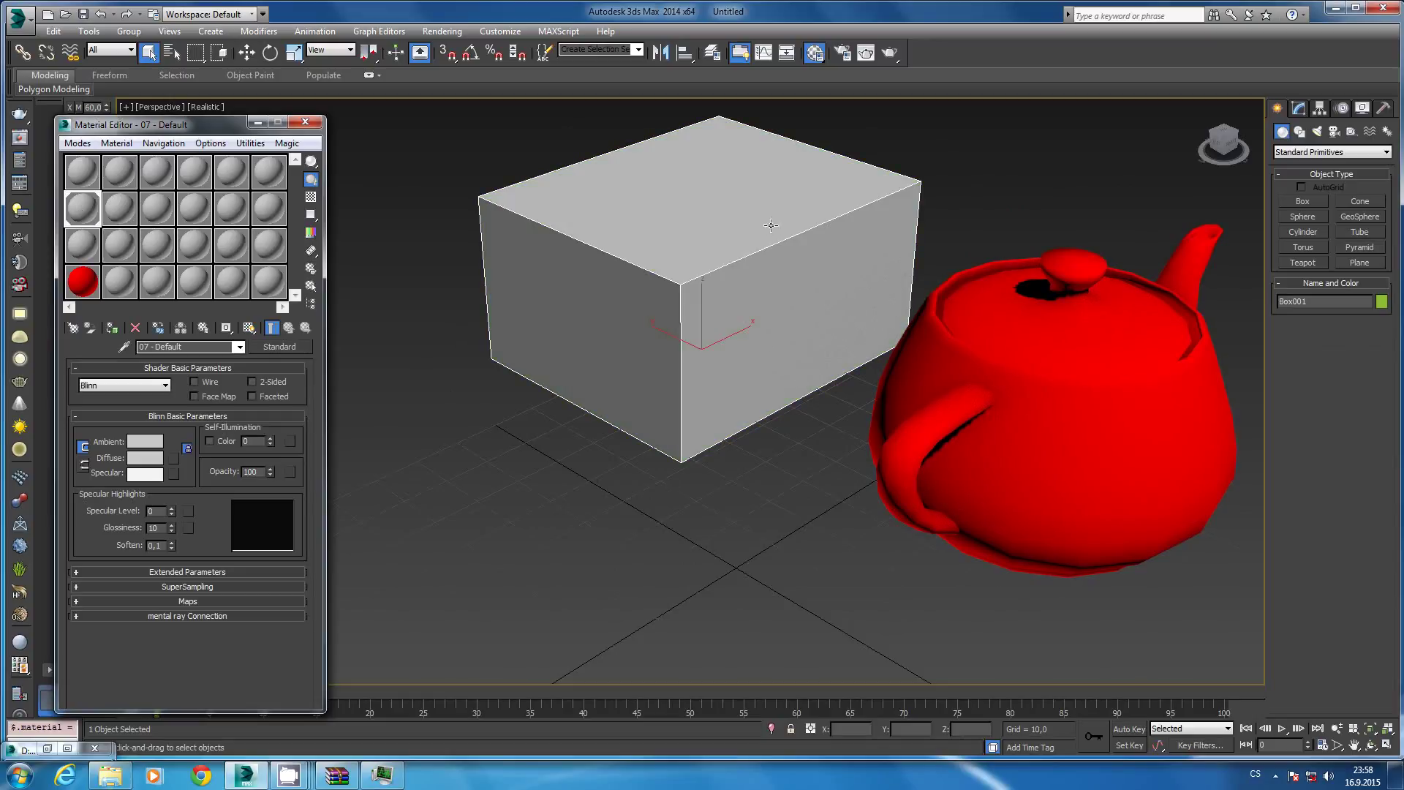
pyautogui.click(157, 347)
pyautogui.write('red')
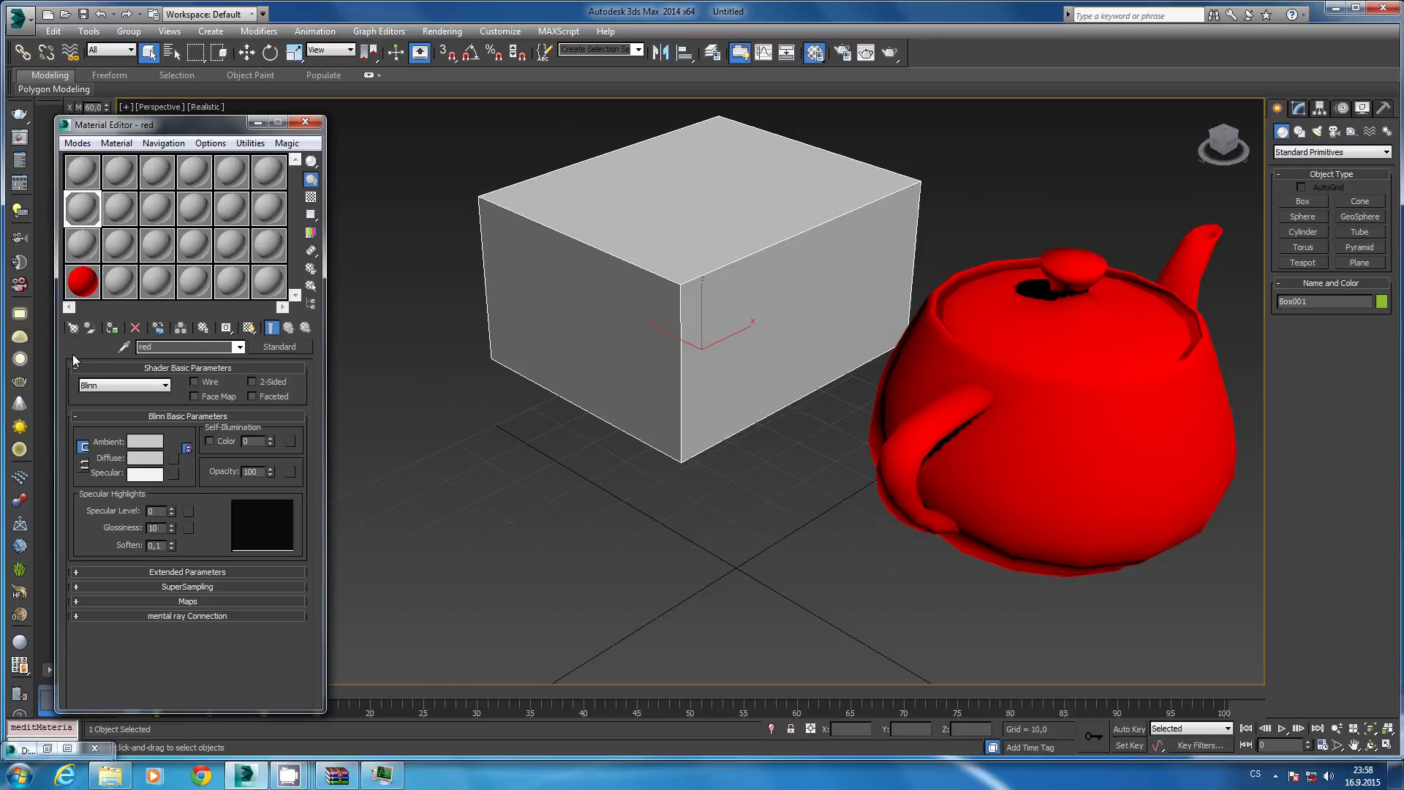
# Use MatMagic's replace commands to give the box the saved red material.
pyautogui.moveTo(514, 128); pyautogui.dragTo(517, 132, button='middle')
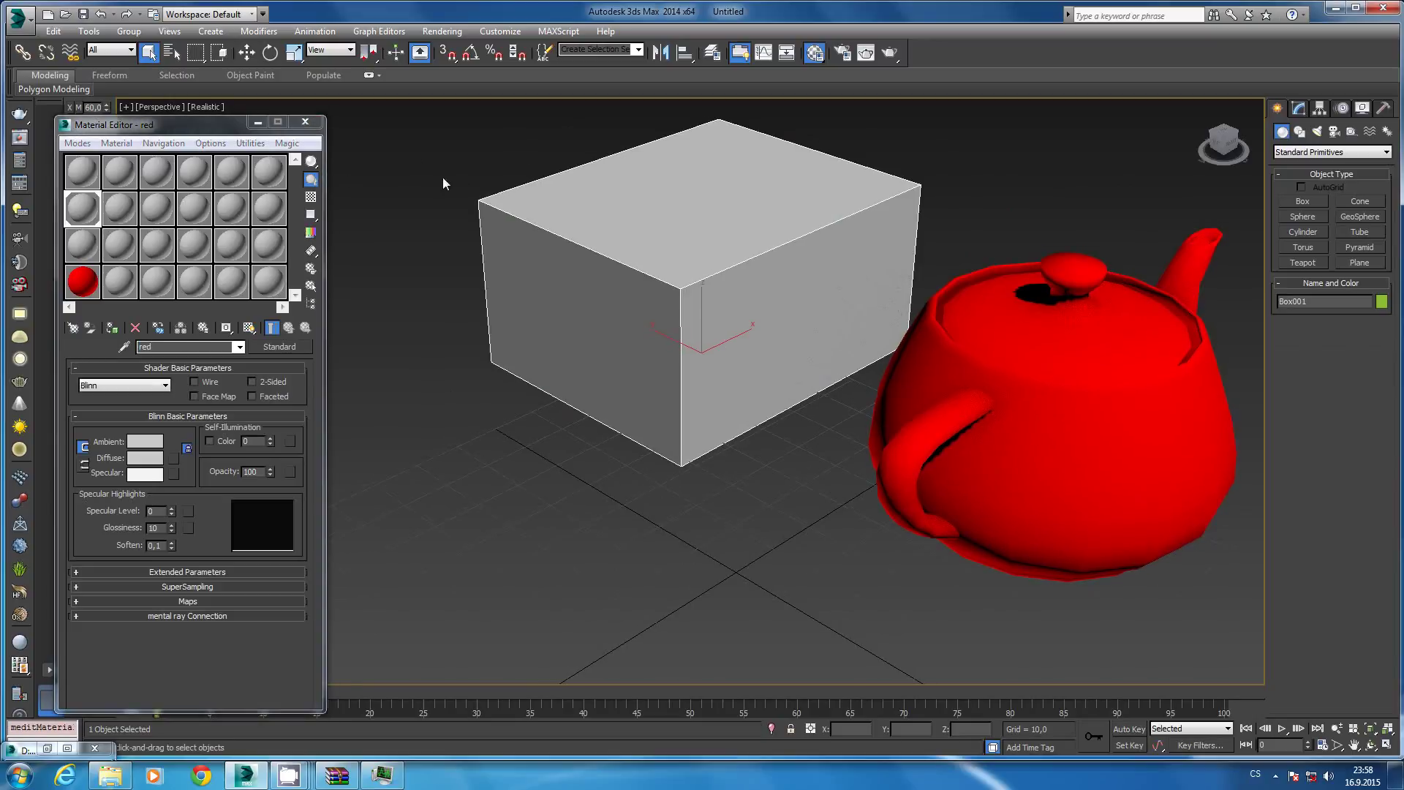
pyautogui.click(288, 144)
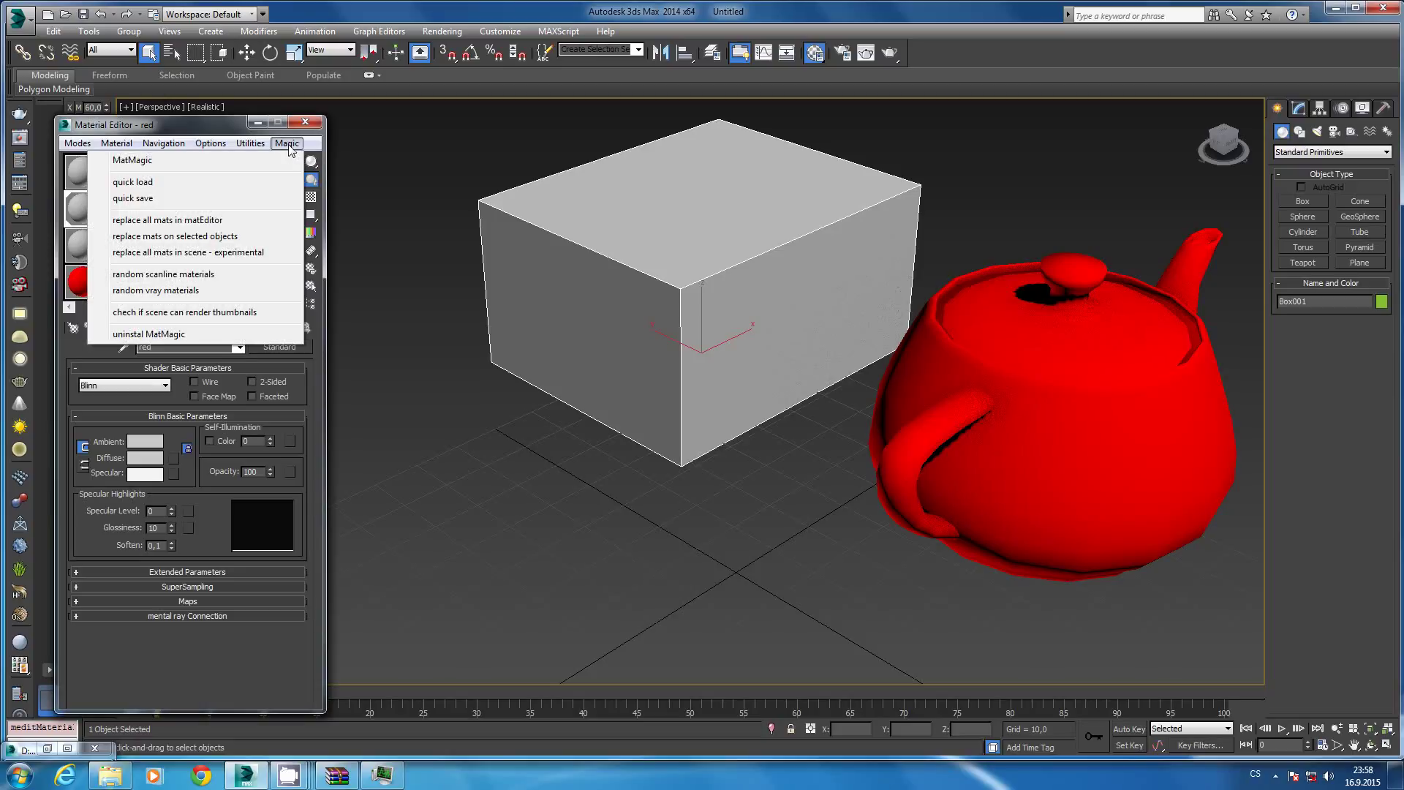
pyautogui.click(256, 253)
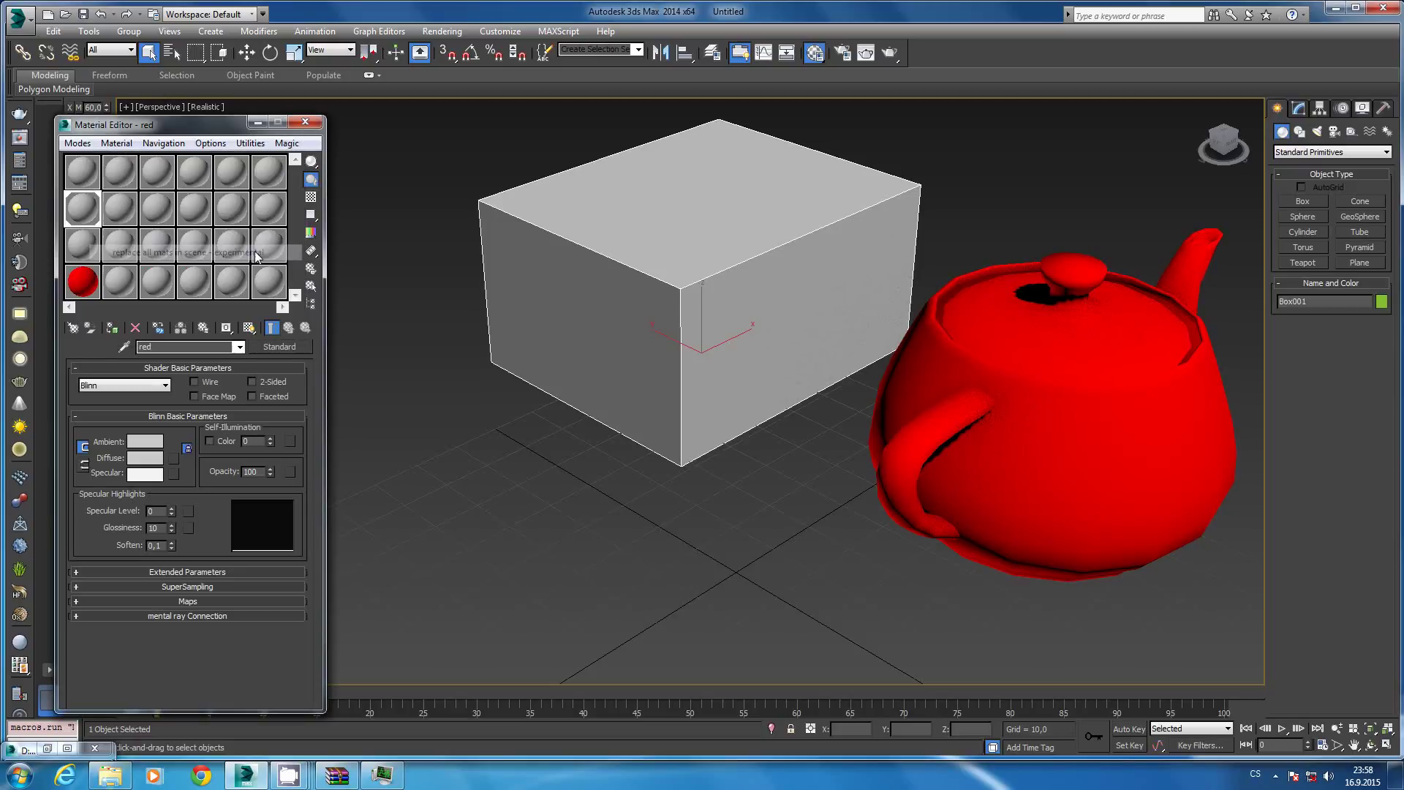
pyautogui.click(287, 143)
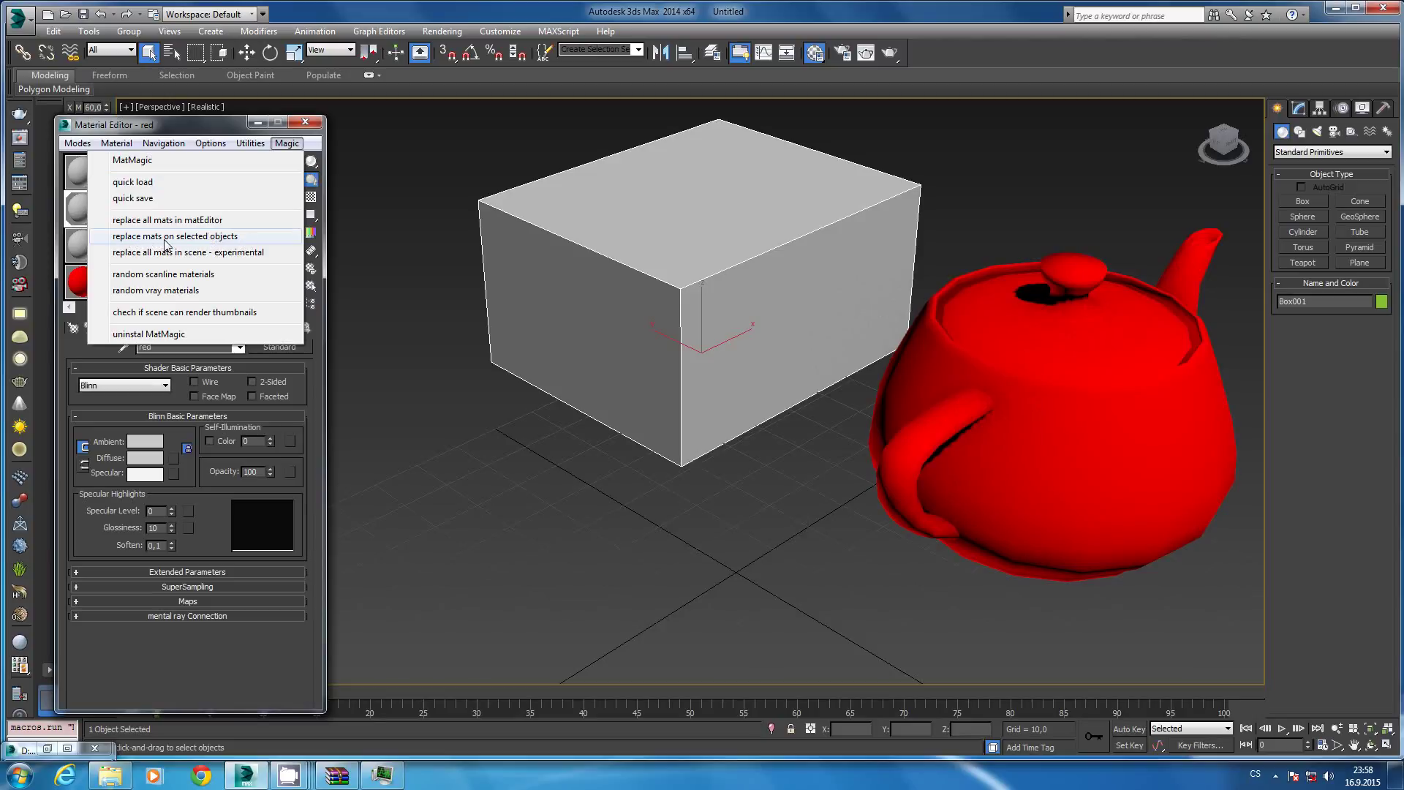
pyautogui.click(203, 238)
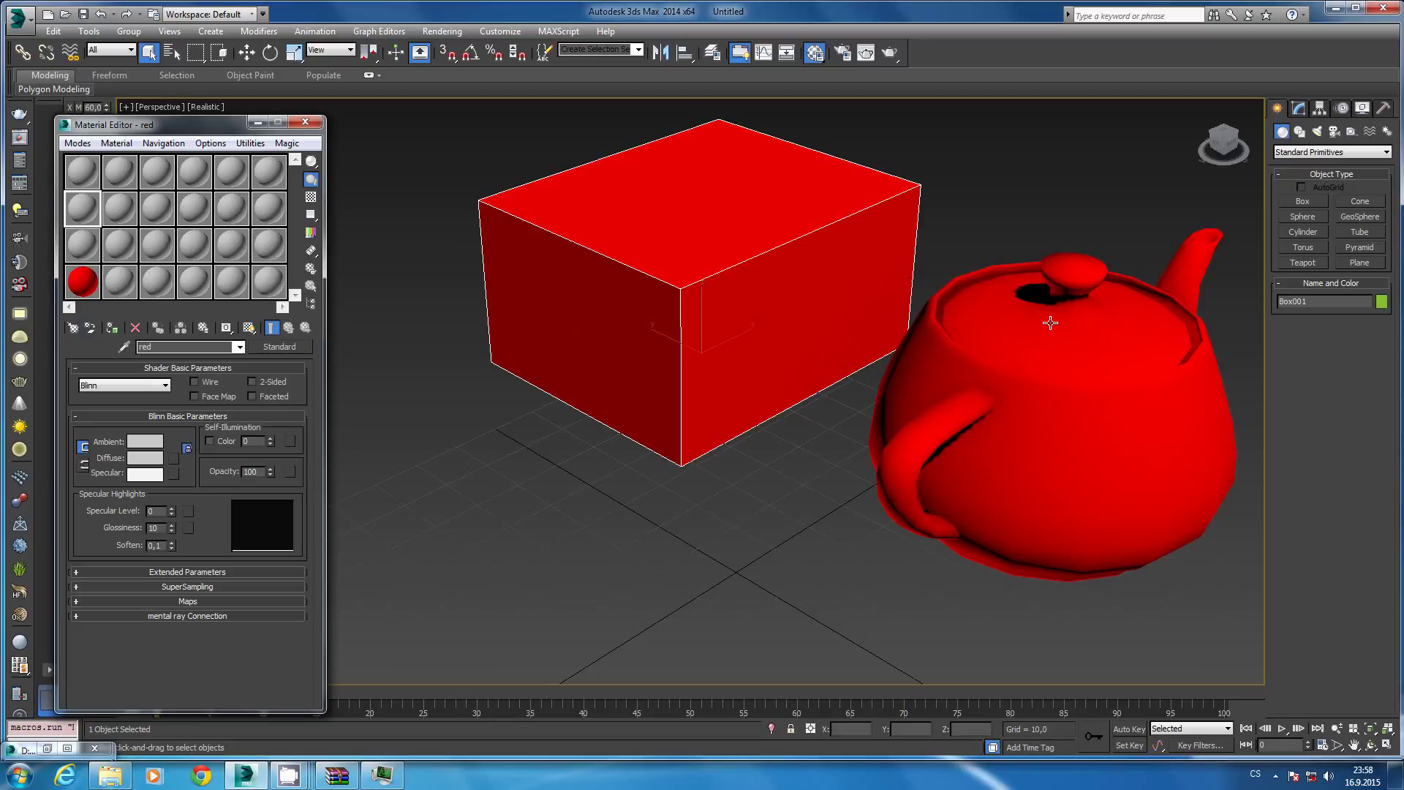
# Assign a new placeholder material named red to both the box and teapot.
pyautogui.rightClick(1113, 196)
pyautogui.click(1107, 162)
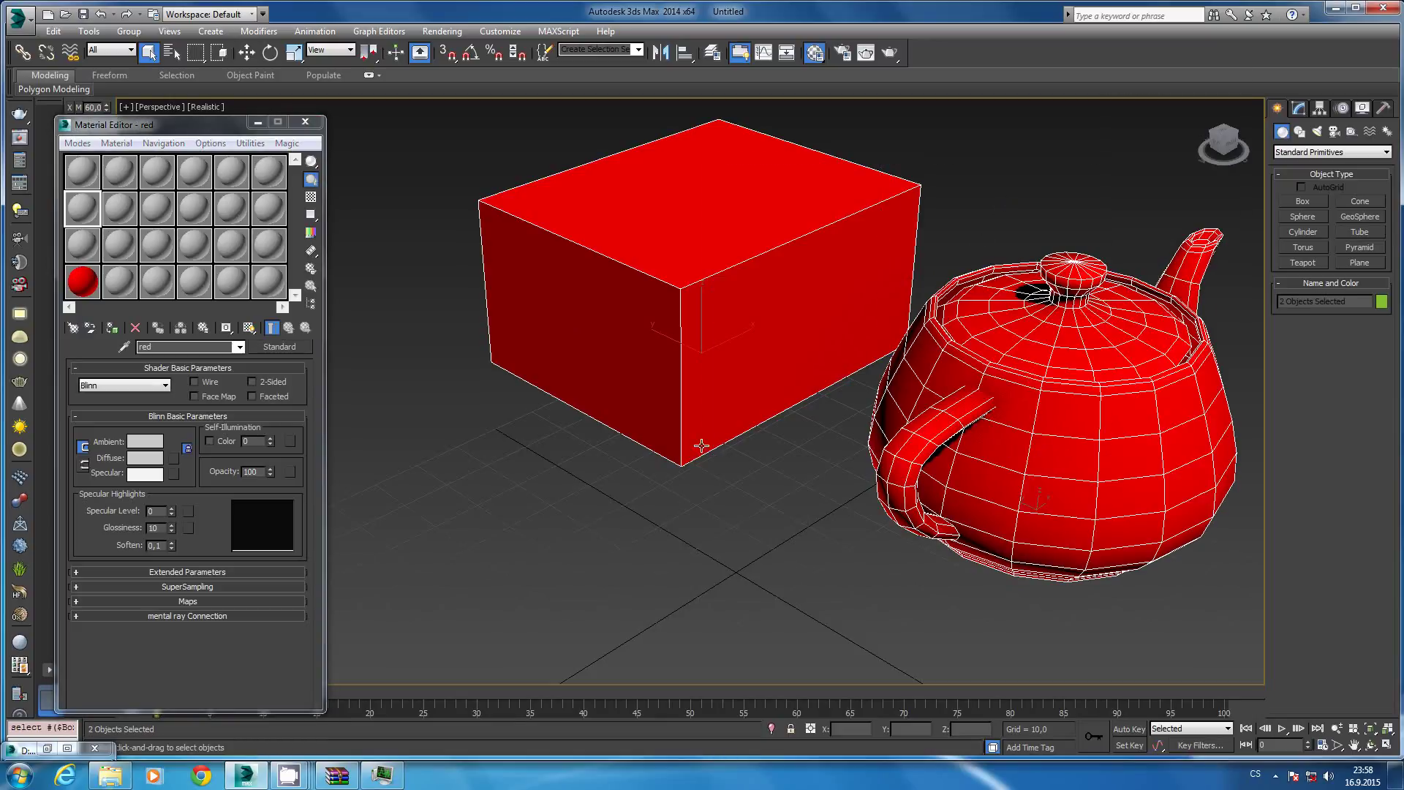
pyautogui.click(278, 248)
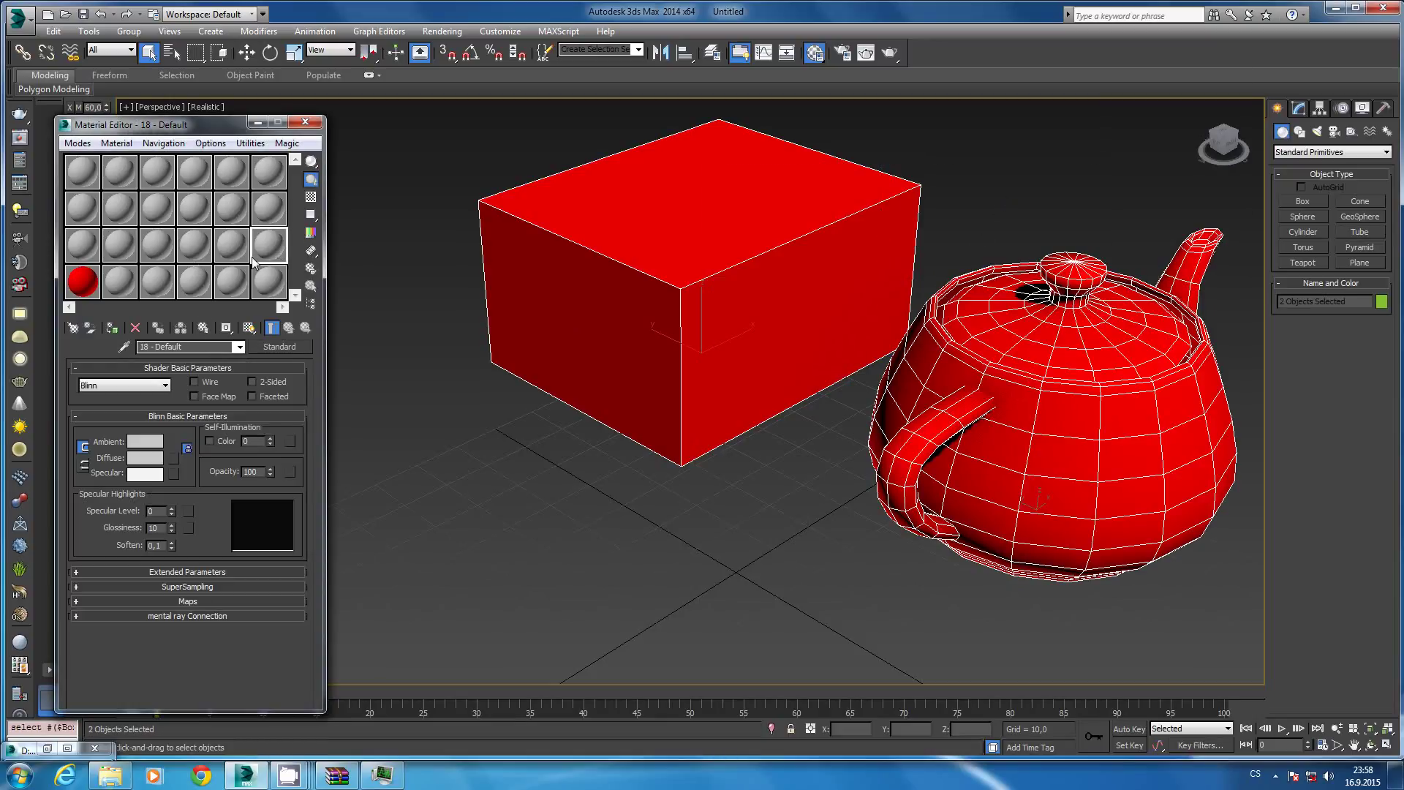
pyautogui.click(179, 346)
pyautogui.write('red')
pyautogui.press('Return')
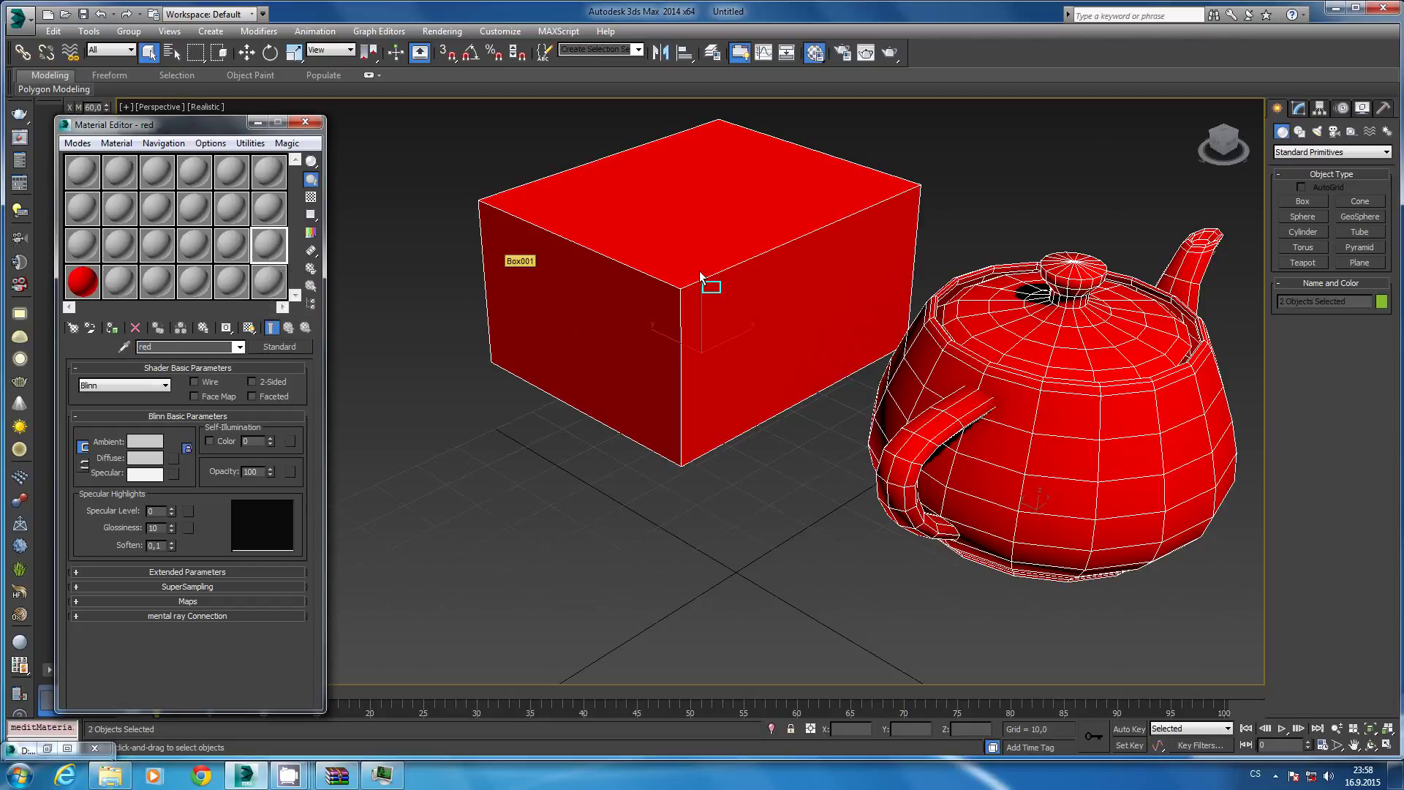
pyautogui.moveTo(700, 278); pyautogui.dragTo(700, 285)
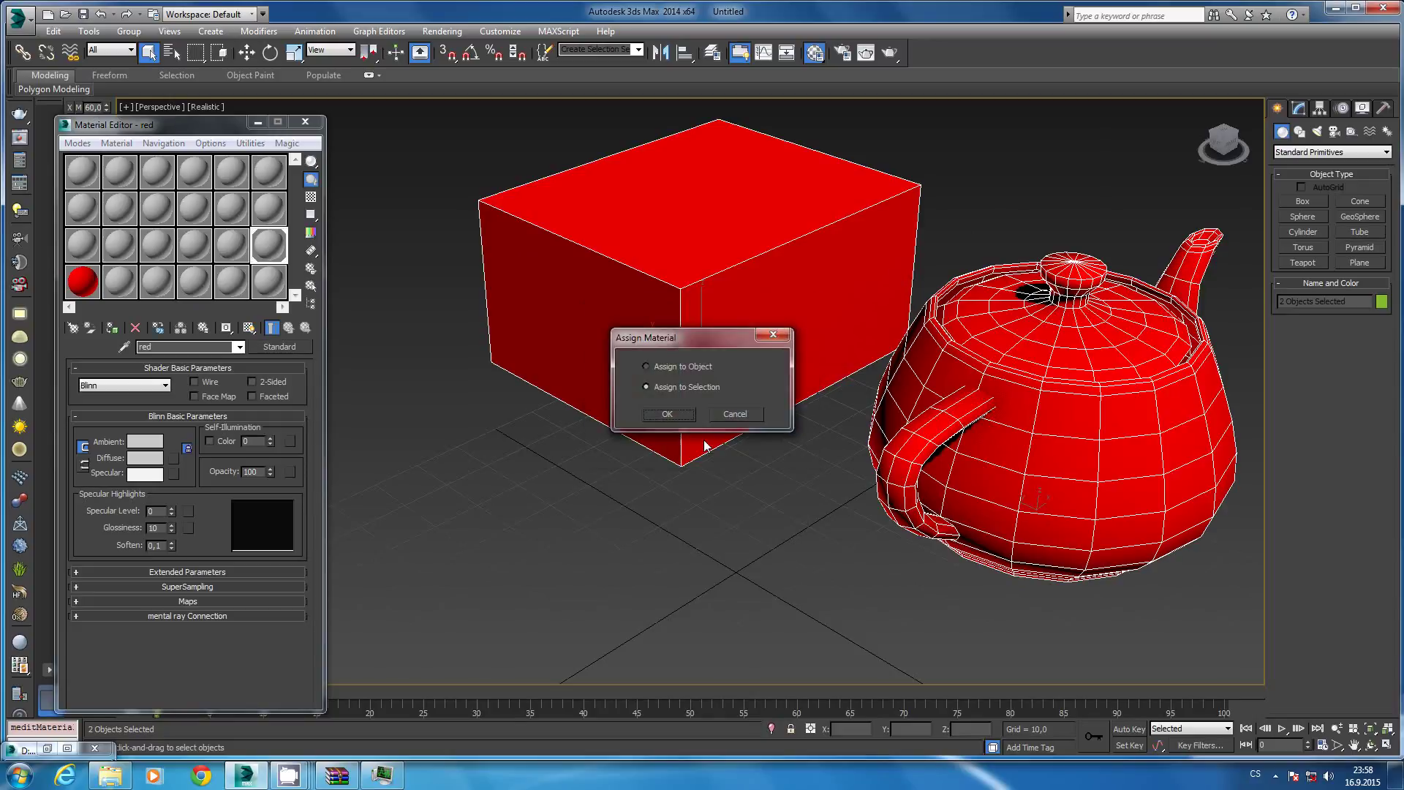
pyautogui.click(691, 414)
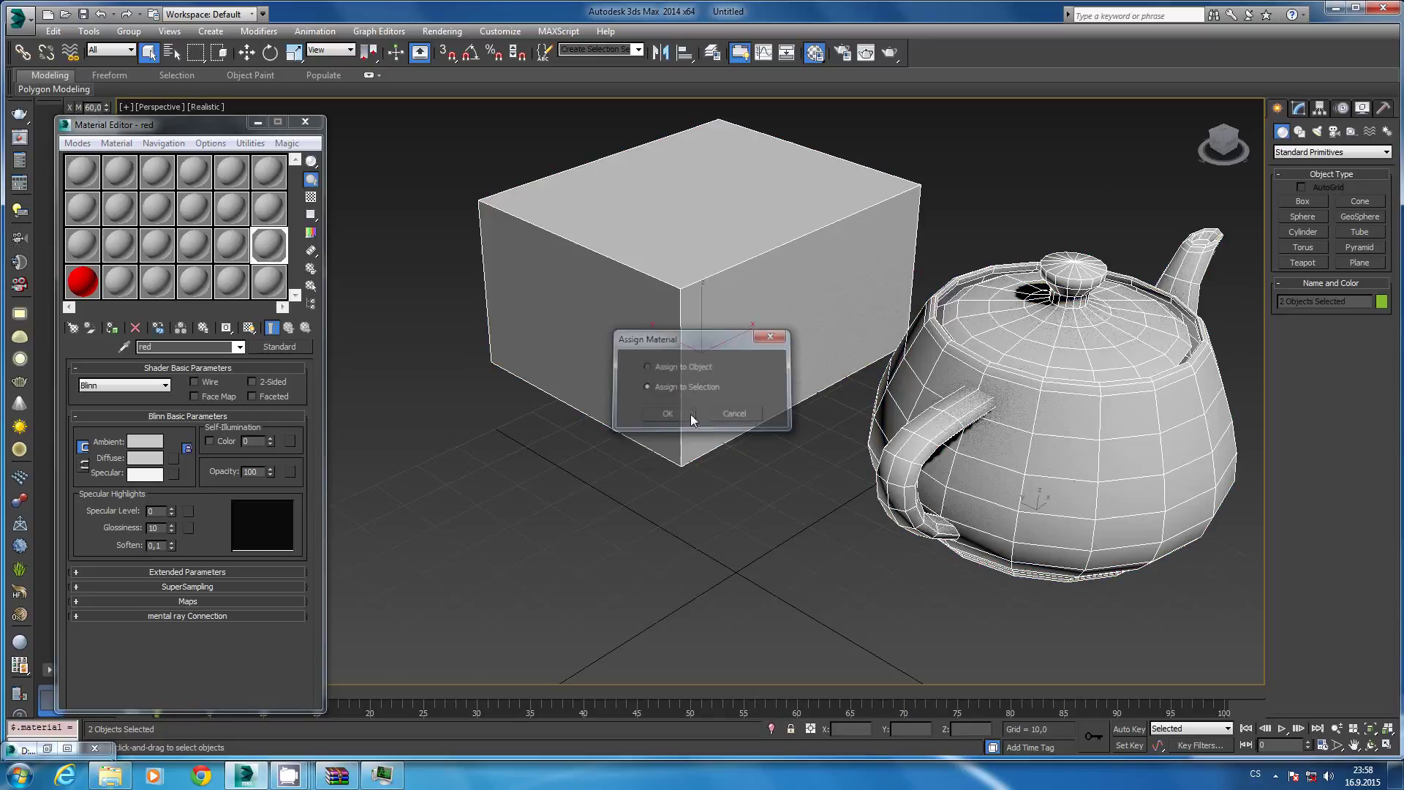
# Select the box and teapot and run MatMagic's replace mats on selected objects.
pyautogui.click(480, 201)
pyautogui.moveTo(1148, 224); pyautogui.dragTo(704, 447)
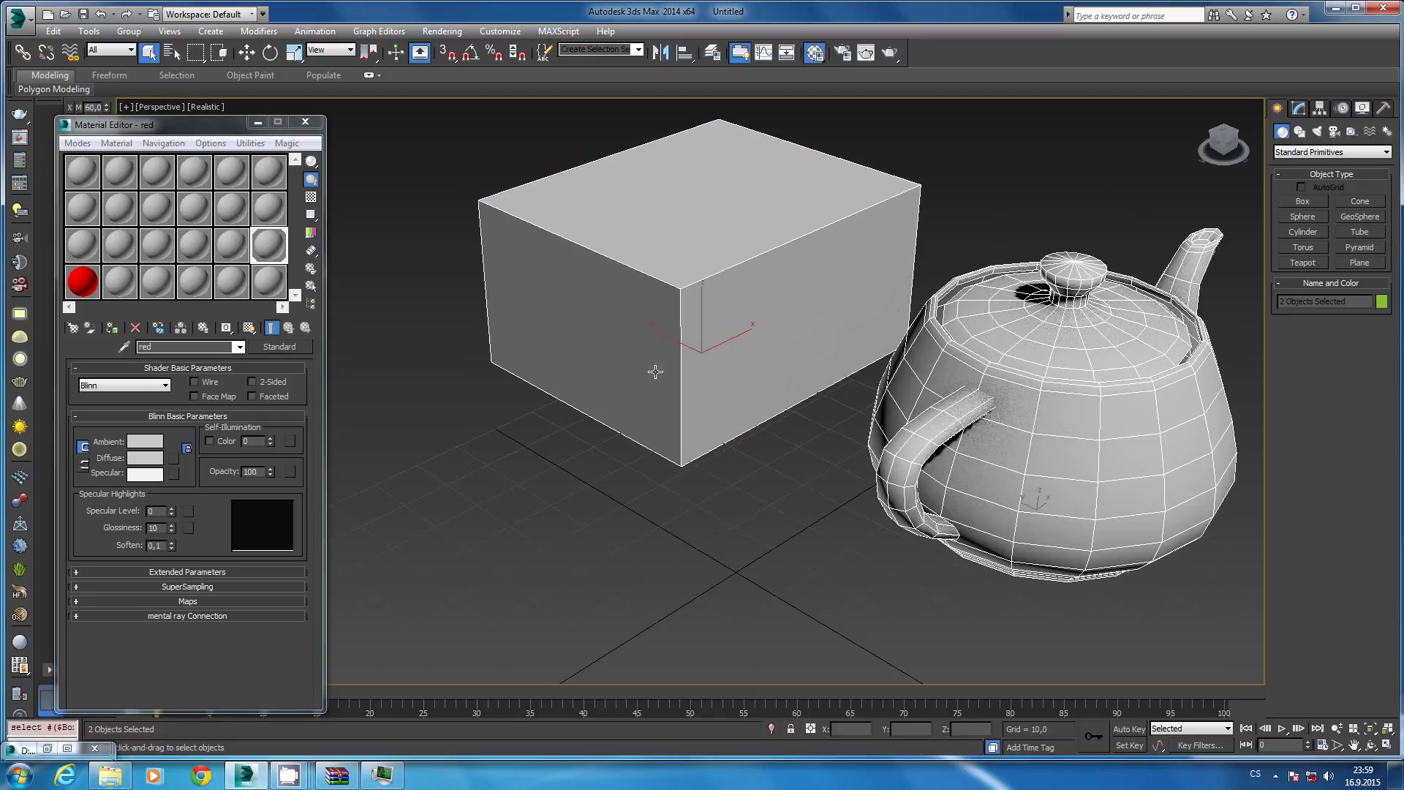
pyautogui.click(293, 144)
pyautogui.click(275, 238)
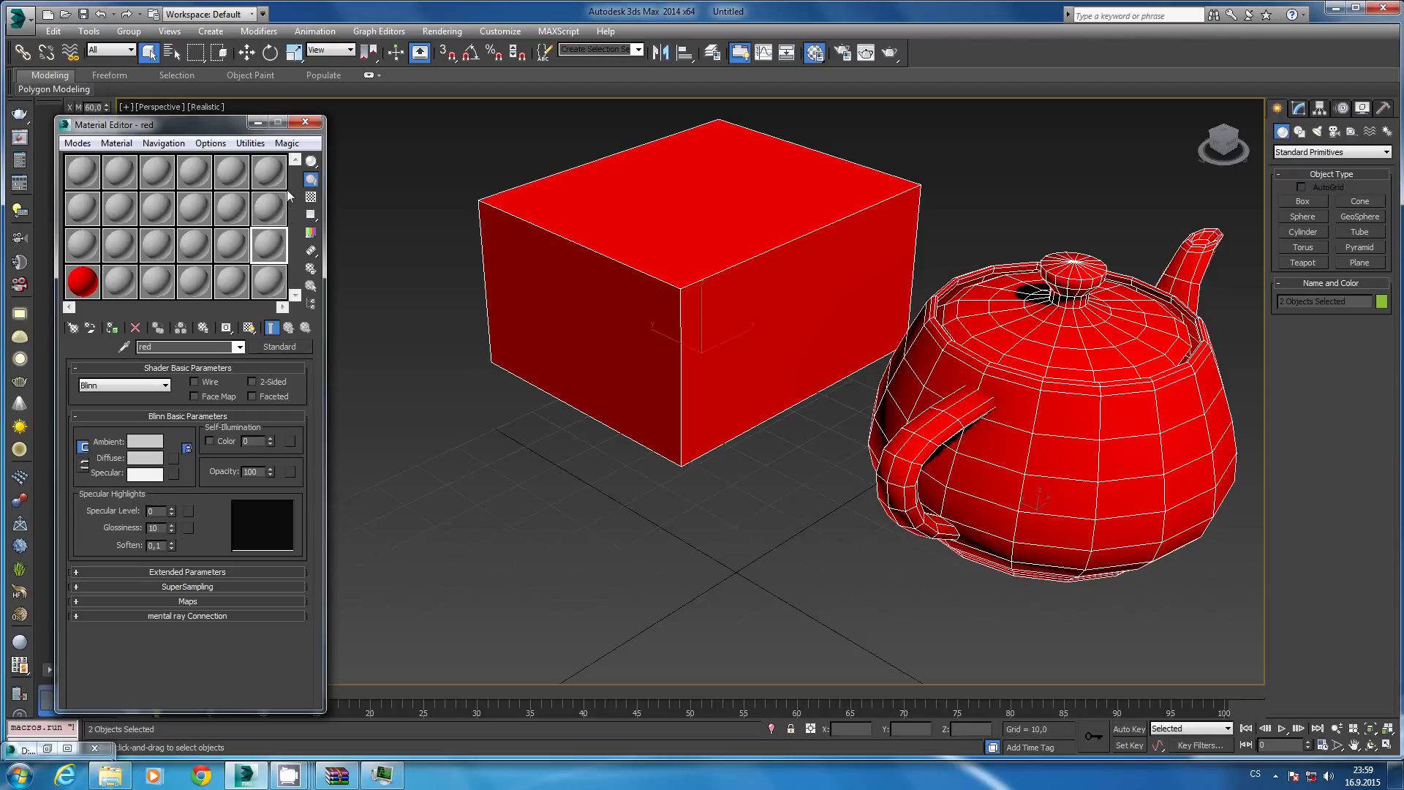
# Name the top-right sample material blue and give it a fully saturated blue diffuse.
pyautogui.click(280, 183)
pyautogui.doubleClick(217, 346)
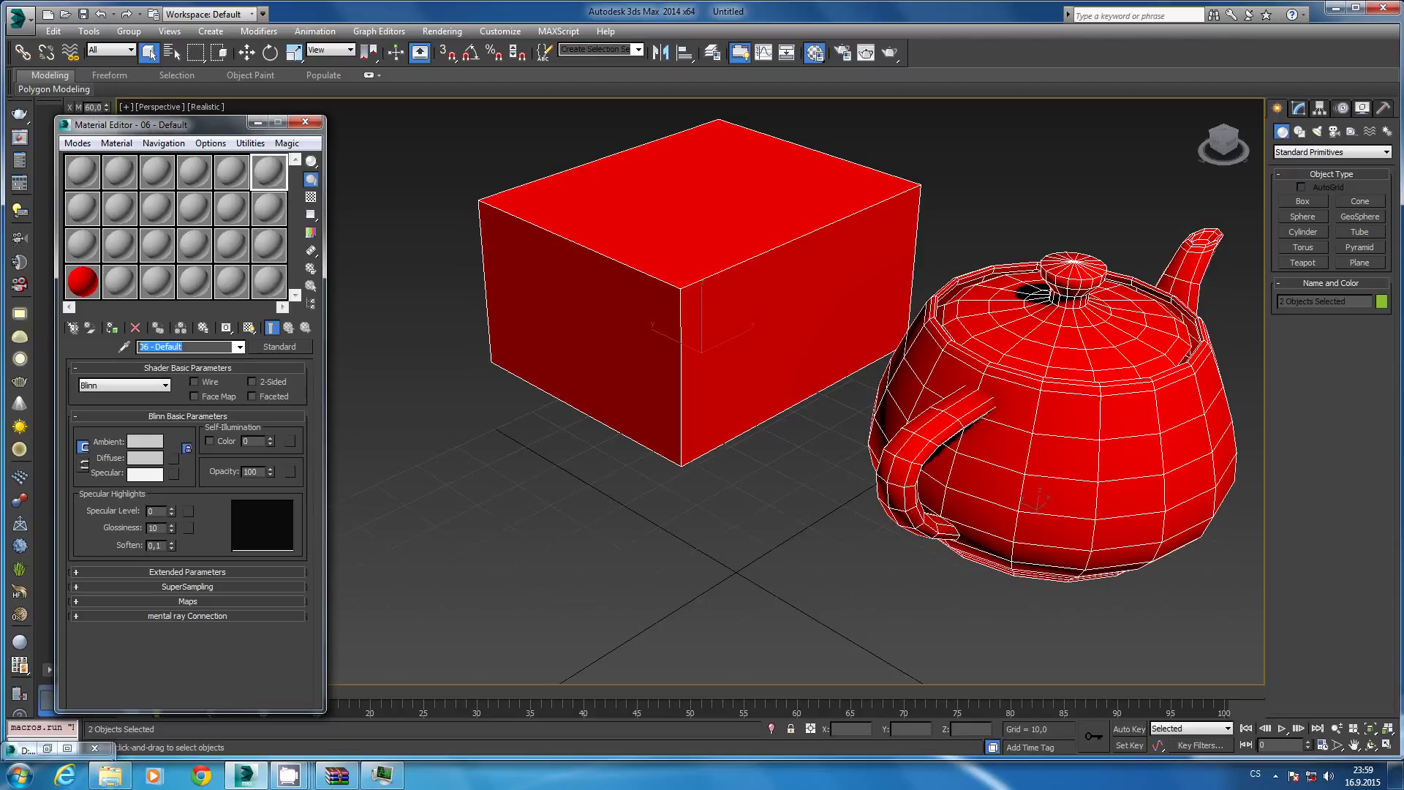
pyautogui.write('blue')
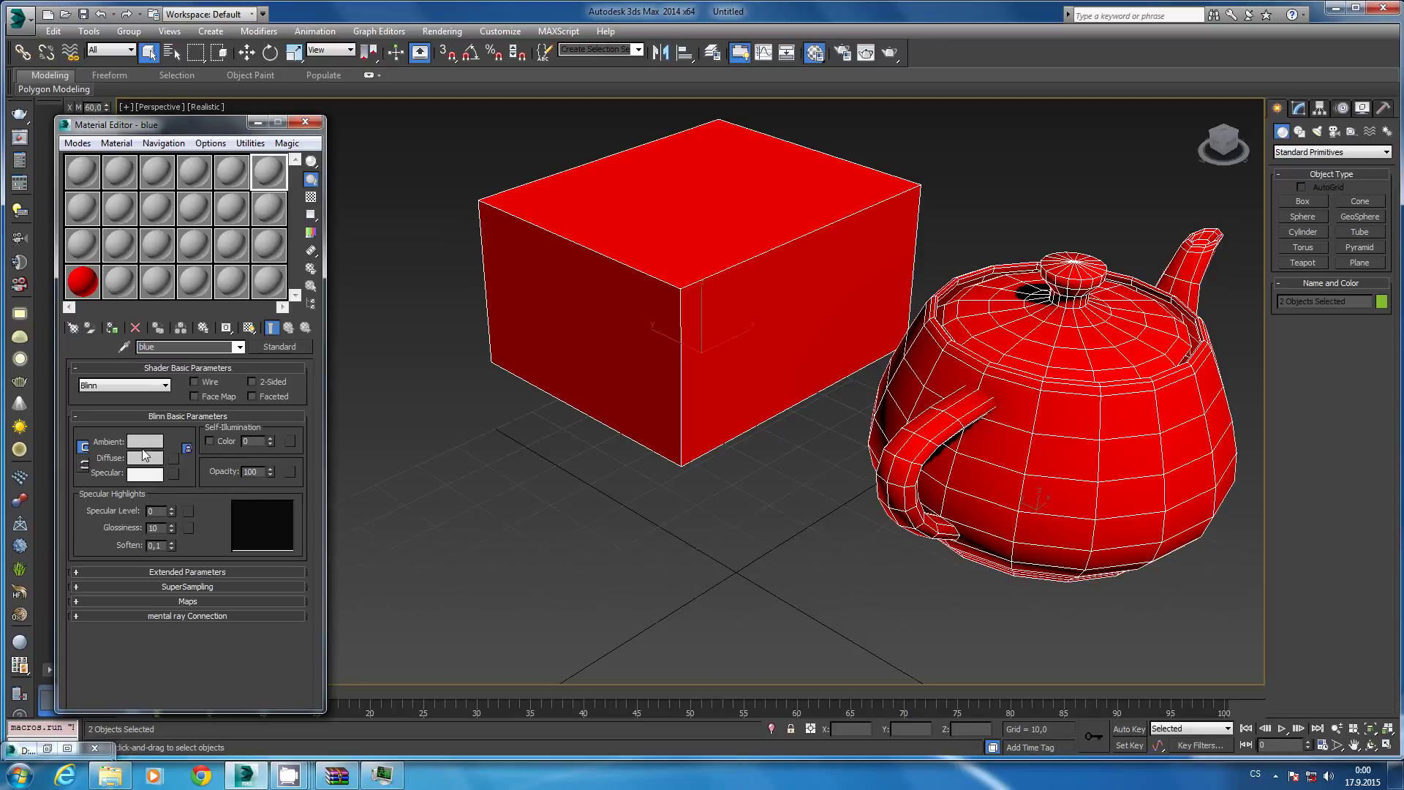
pyautogui.click(149, 460)
pyautogui.click(368, 93)
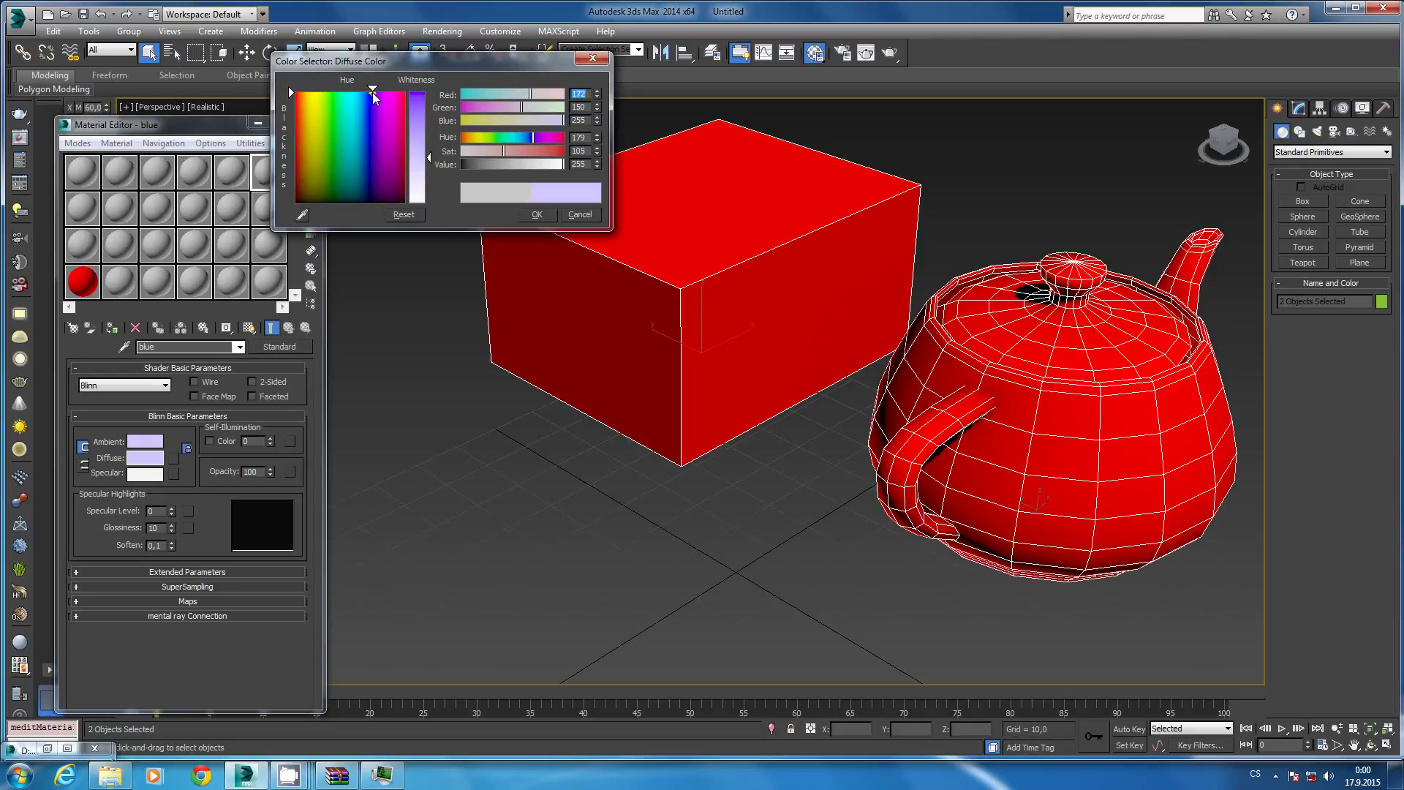
pyautogui.moveTo(503, 151); pyautogui.dragTo(550, 150)
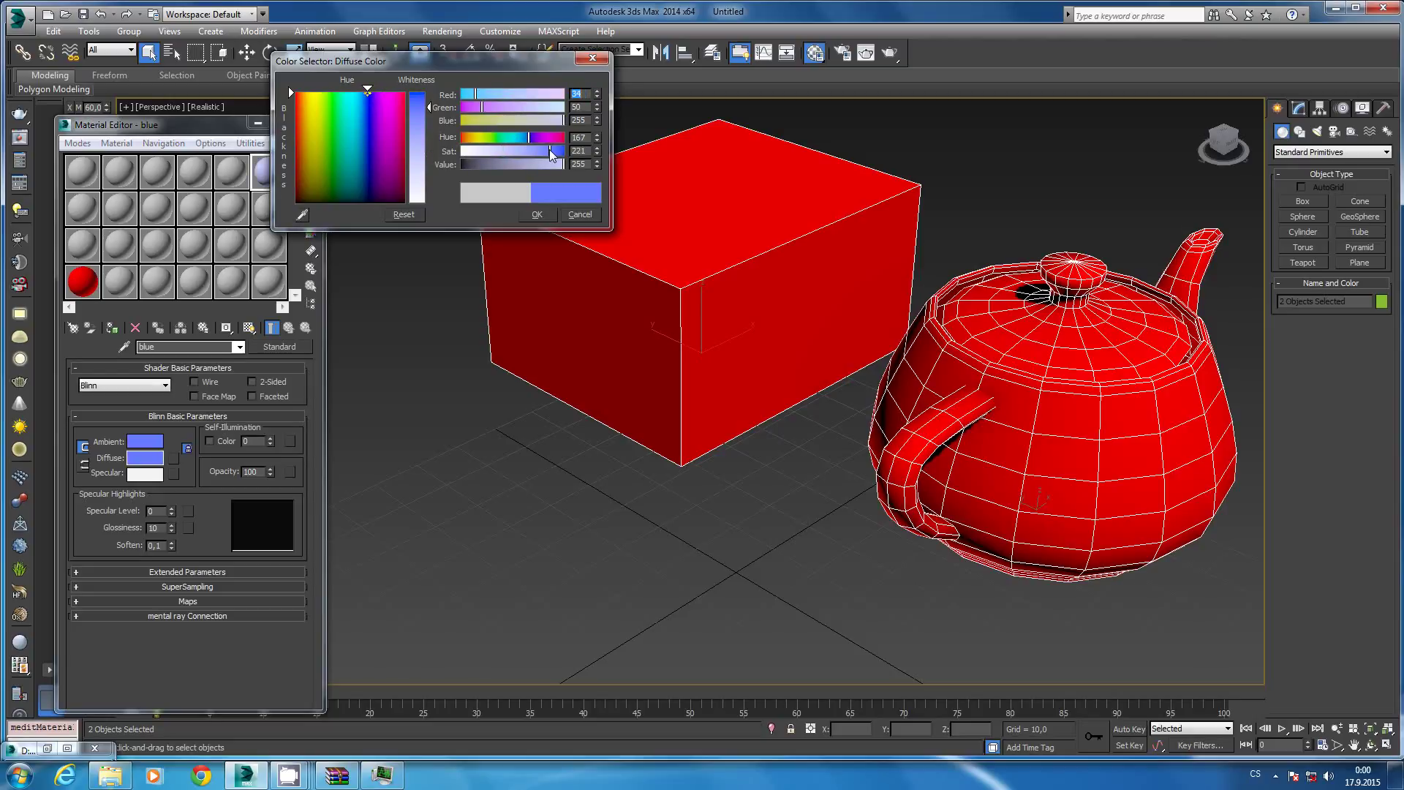
pyautogui.click(540, 214)
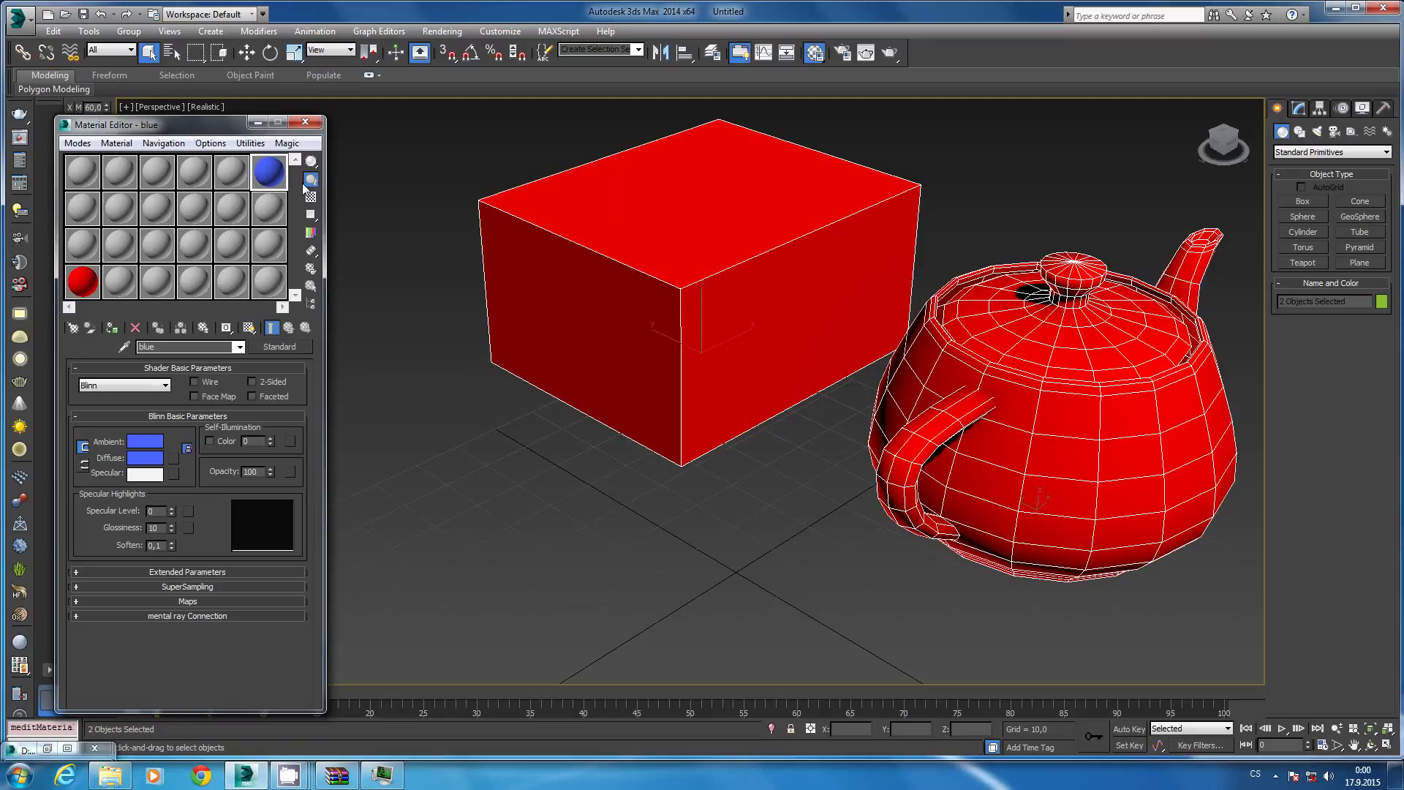
# Quick-save the blue material through the Magic menu into MatMagic's COLORS category.
pyautogui.click(288, 144)
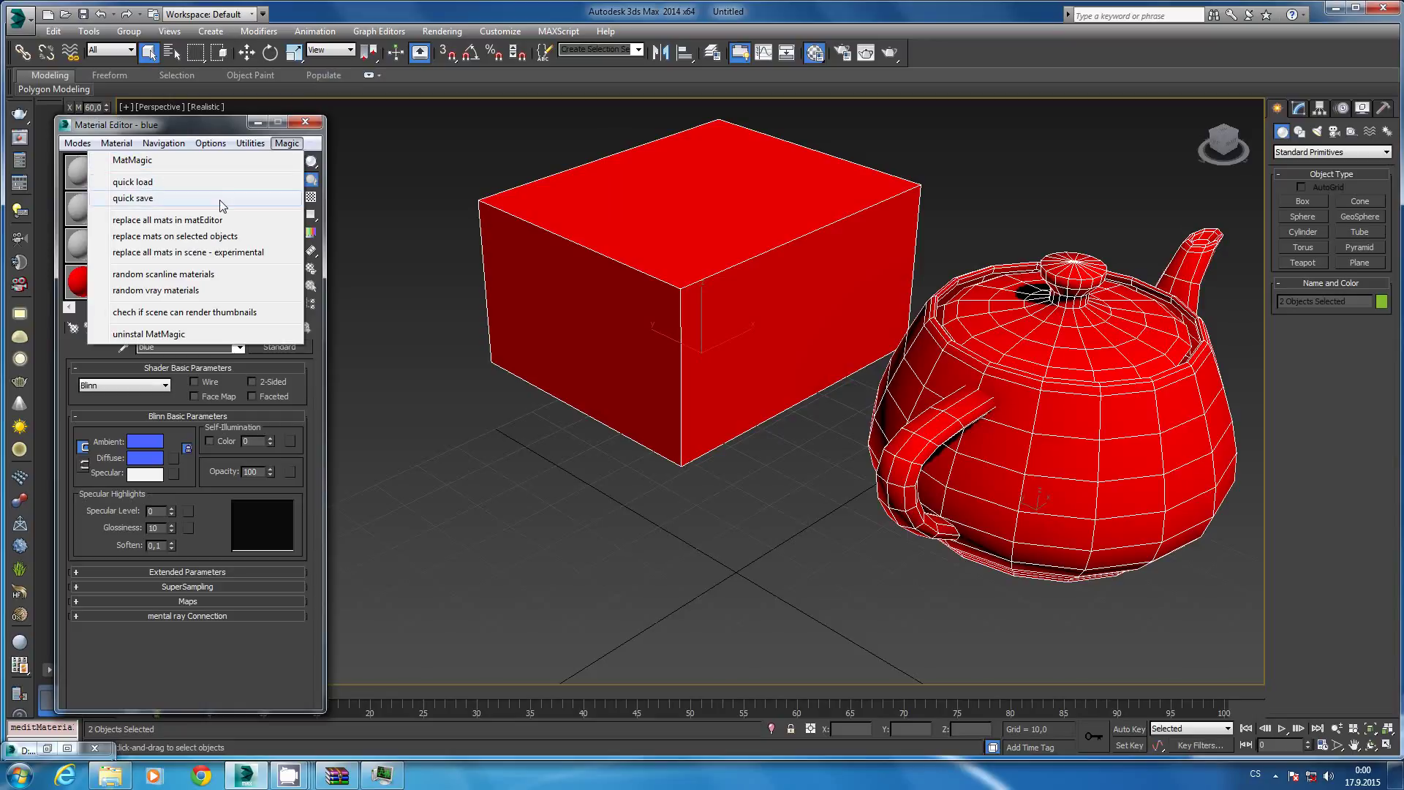
pyautogui.click(179, 200)
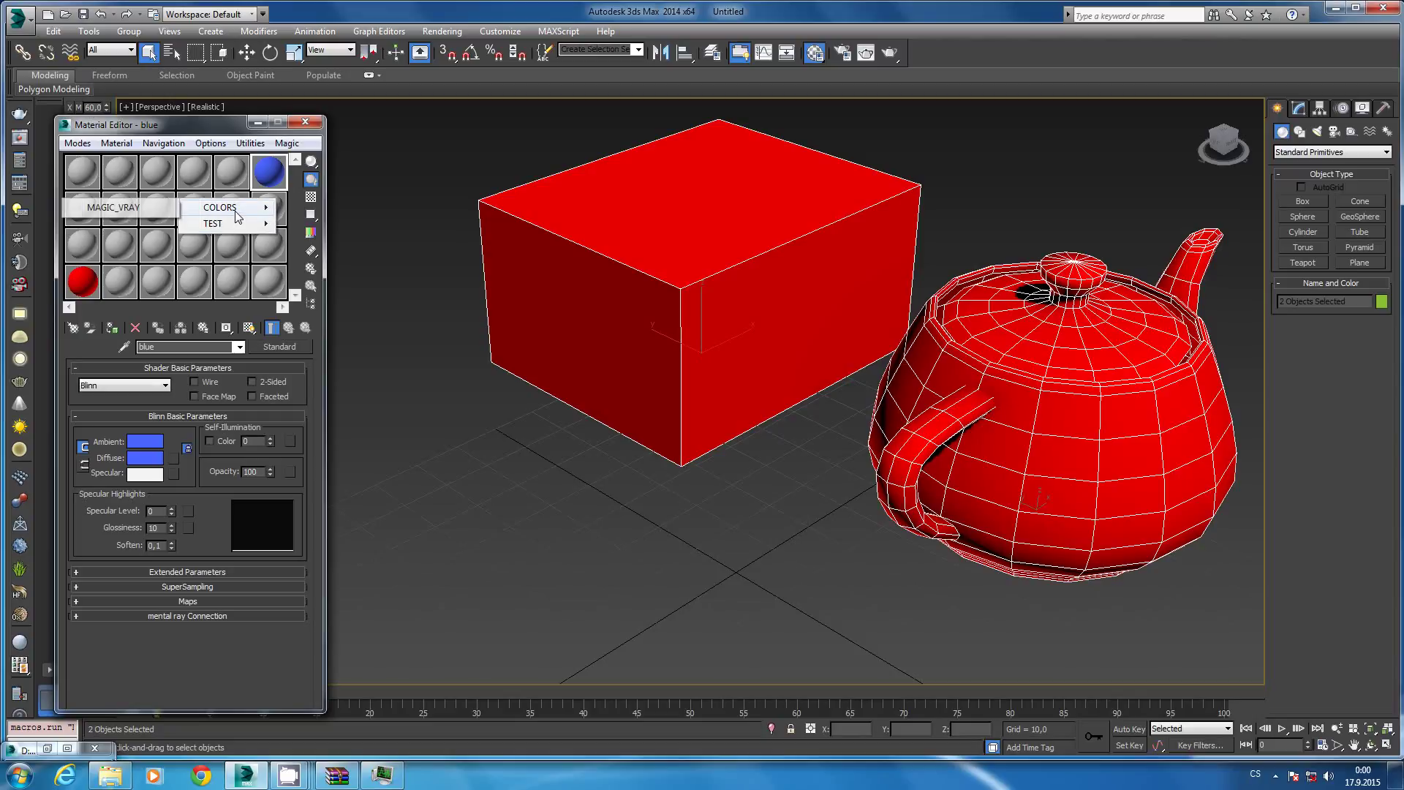
pyautogui.moveTo(219, 207)
pyautogui.click(138, 209)
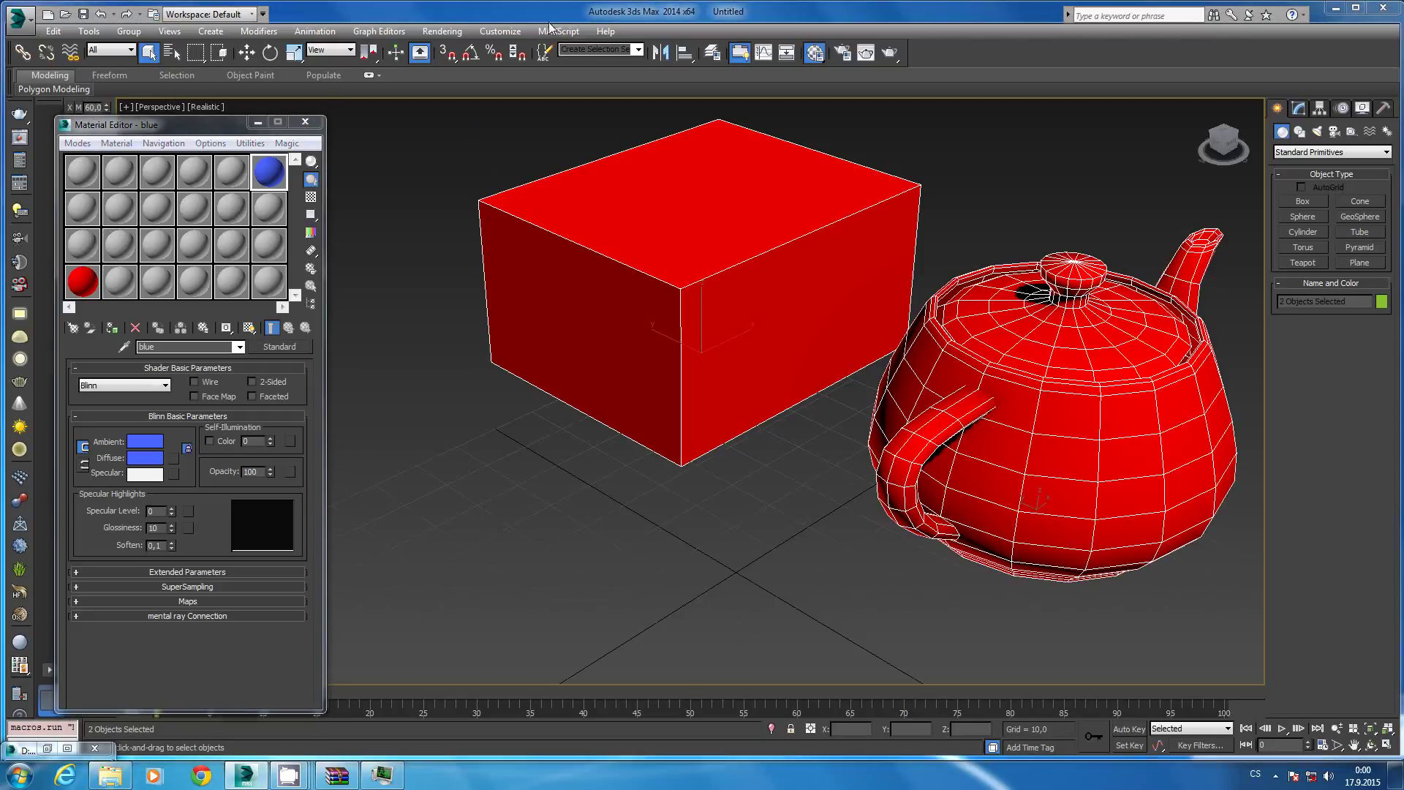
# Dock 3ds Max to the left half and open C:\MatMagic\_temp in Explorer.
pyautogui.moveTo(732, 9); pyautogui.dragTo(605, 9)
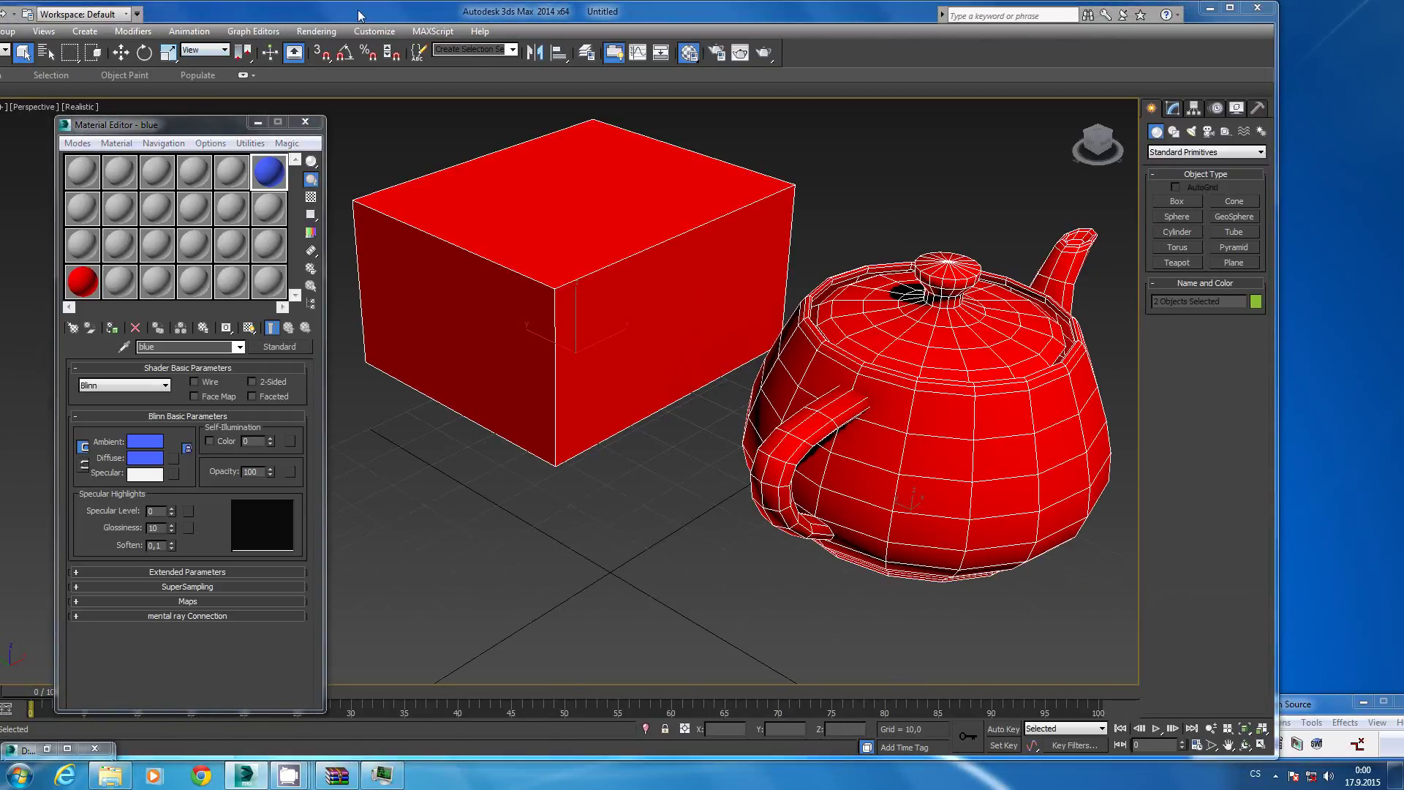
pyautogui.moveTo(3, 29); pyautogui.dragTo(2, 29)
pyautogui.click(887, 143)
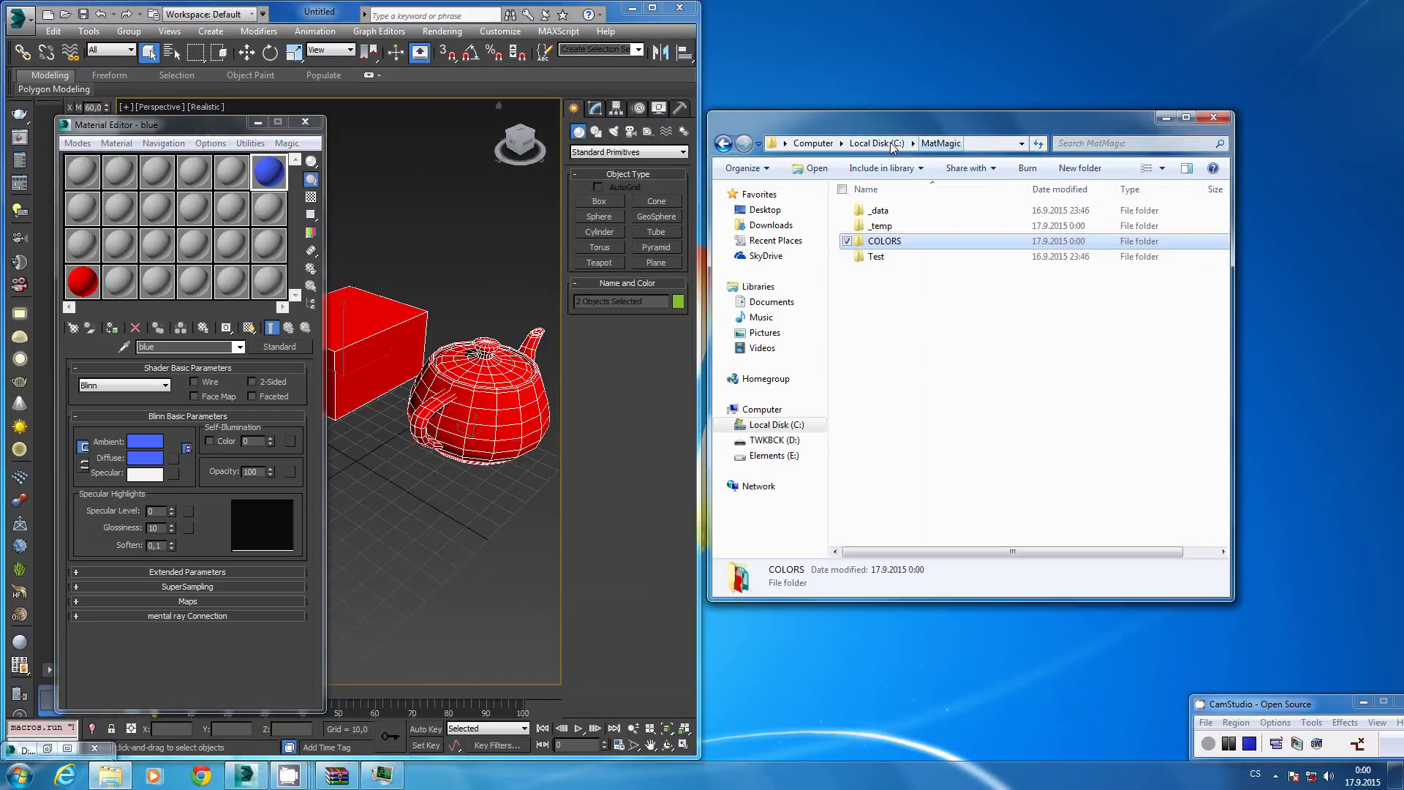
pyautogui.doubleClick(908, 227)
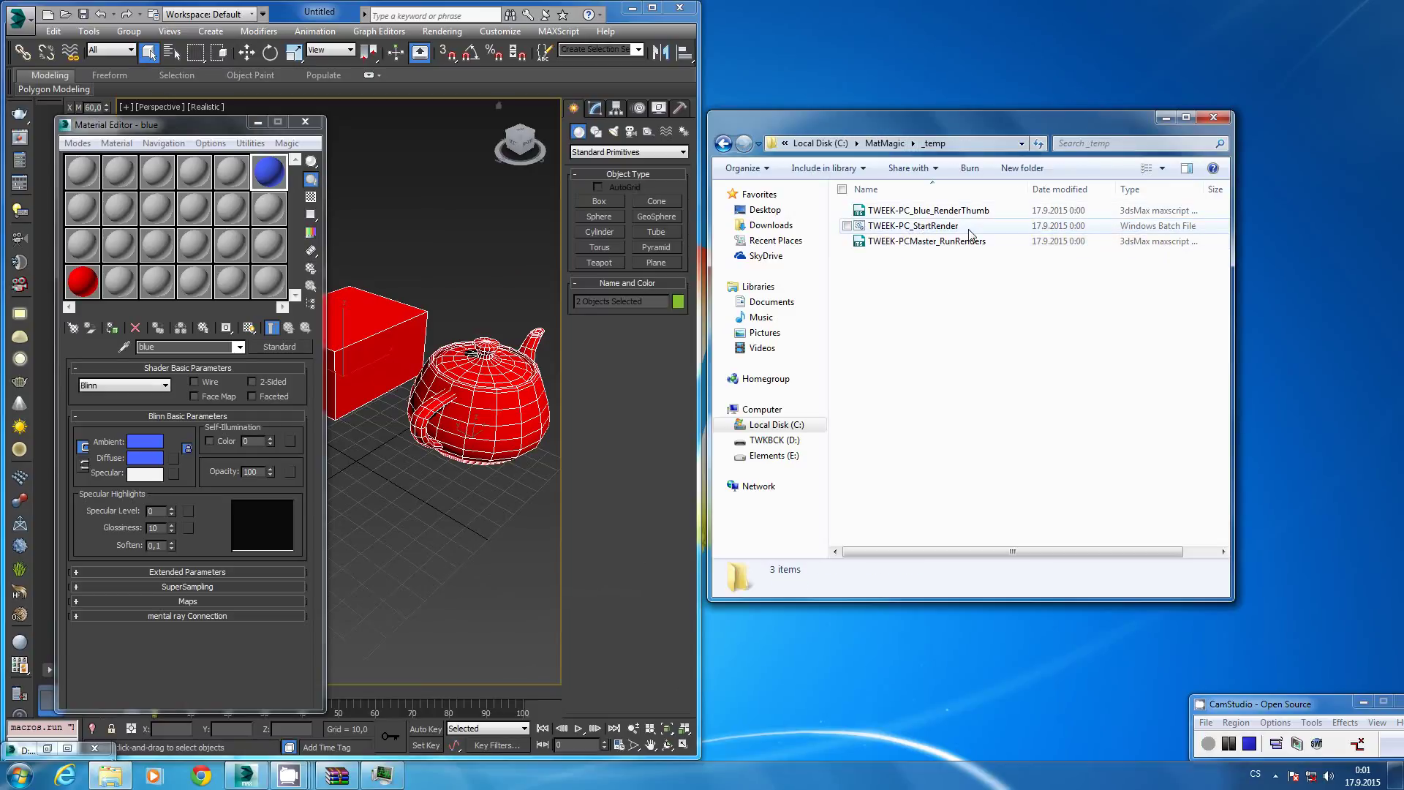
# Check the blue material file in C:\MatMagic\COLORS, then maximize 3ds Max again.
pyautogui.click(887, 143)
pyautogui.doubleClick(934, 226)
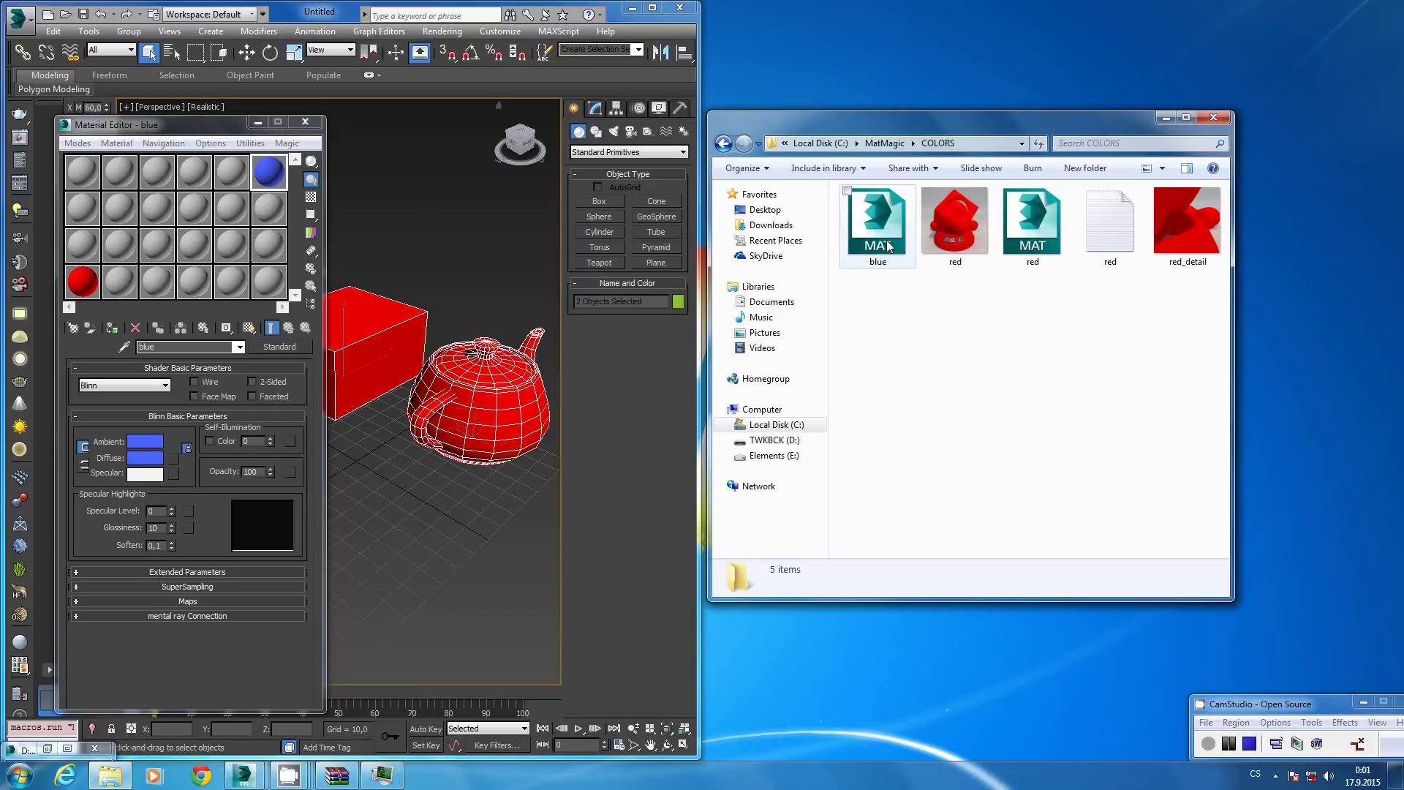
pyautogui.click(653, 8)
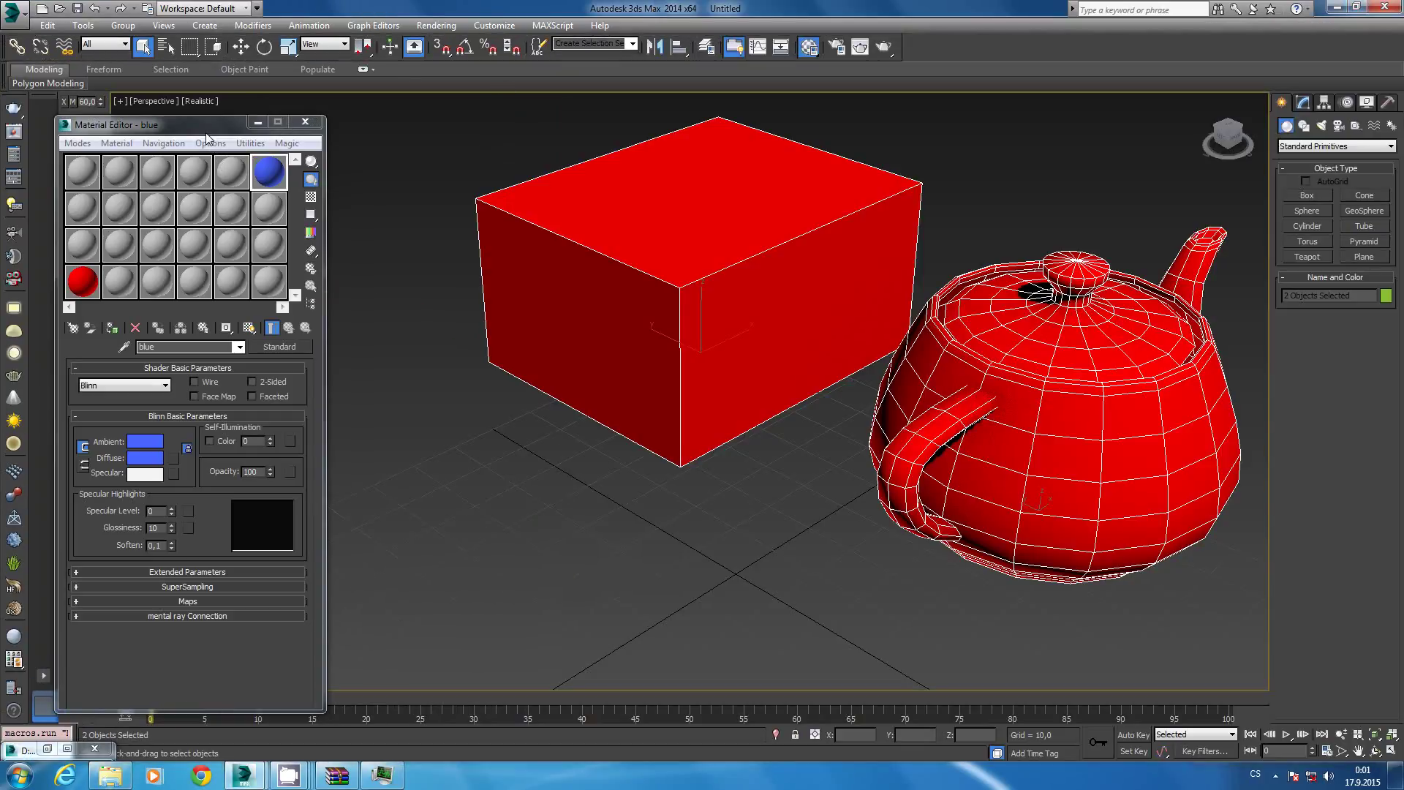
# Quick-load the RED material from COLORS into an empty slot, then open MatMagic's Load Editor.
pyautogui.moveTo(204, 133); pyautogui.dragTo(320, 140)
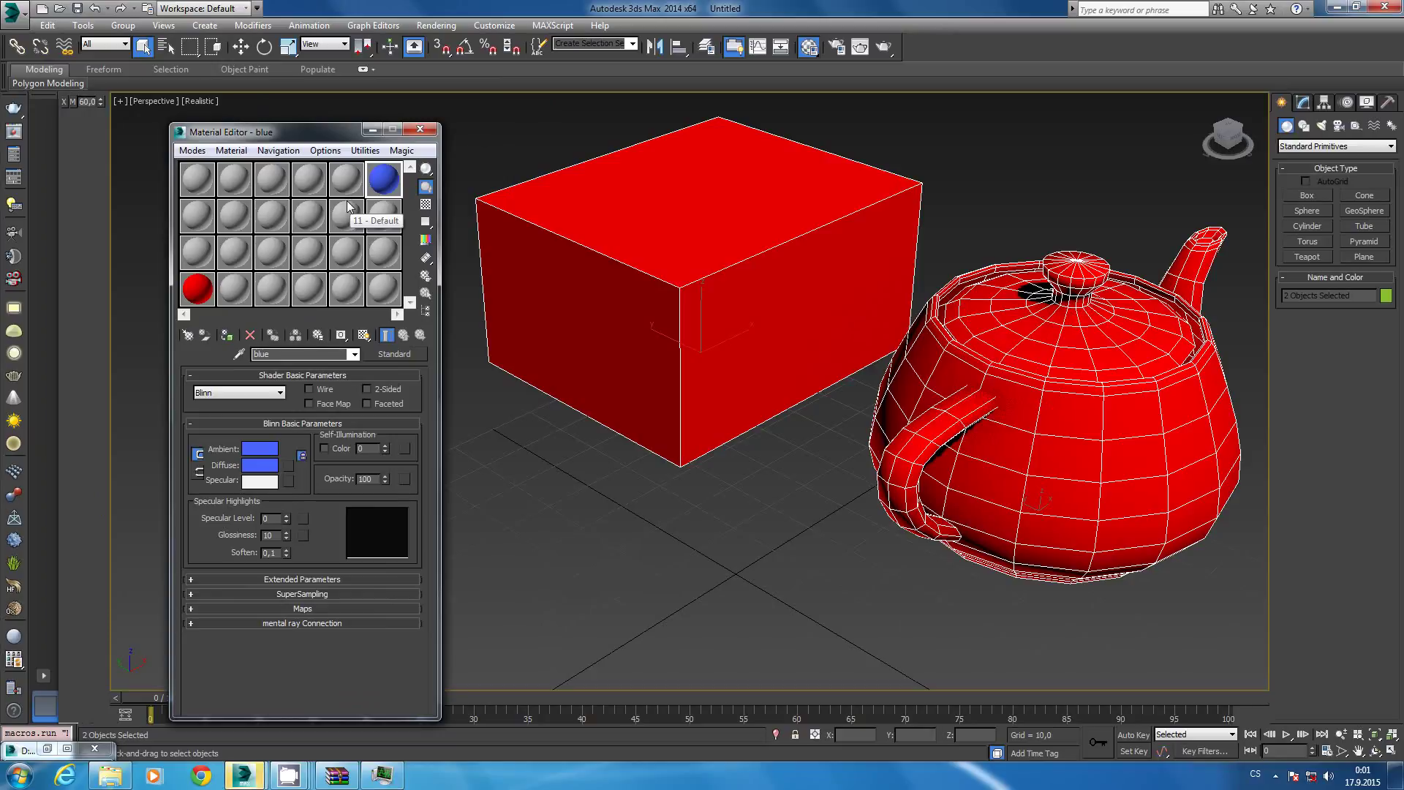
pyautogui.click(346, 252)
pyautogui.click(403, 151)
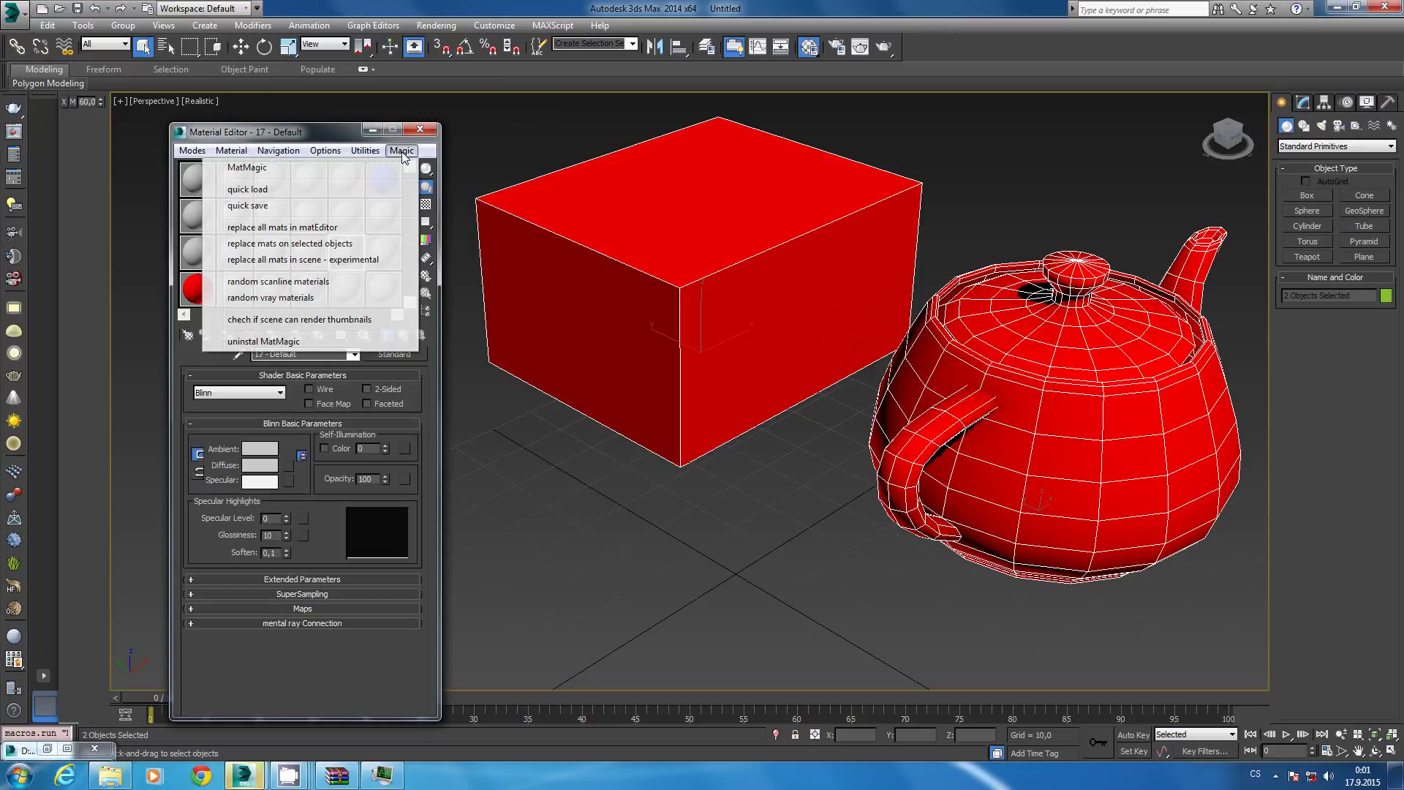
pyautogui.click(388, 188)
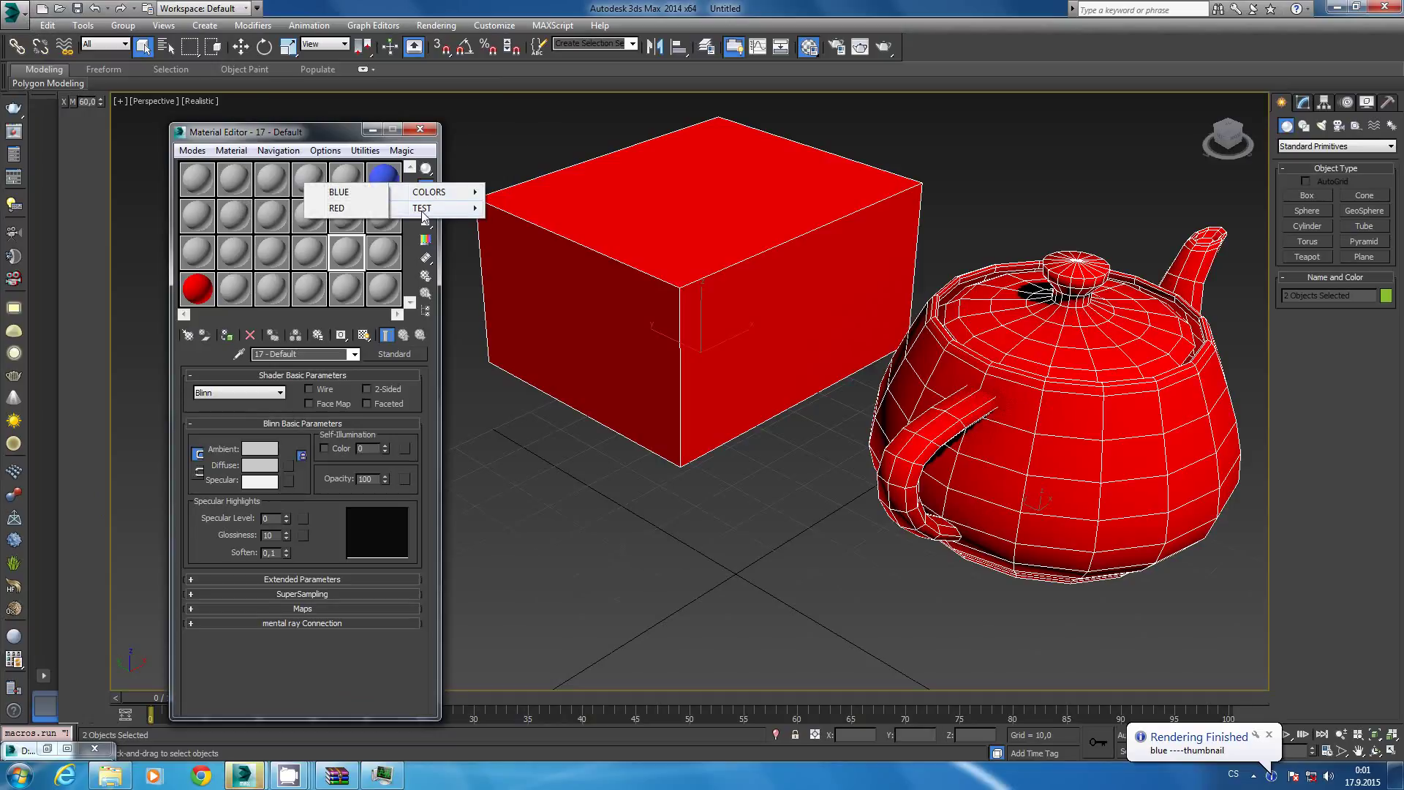
pyautogui.moveTo(429, 192)
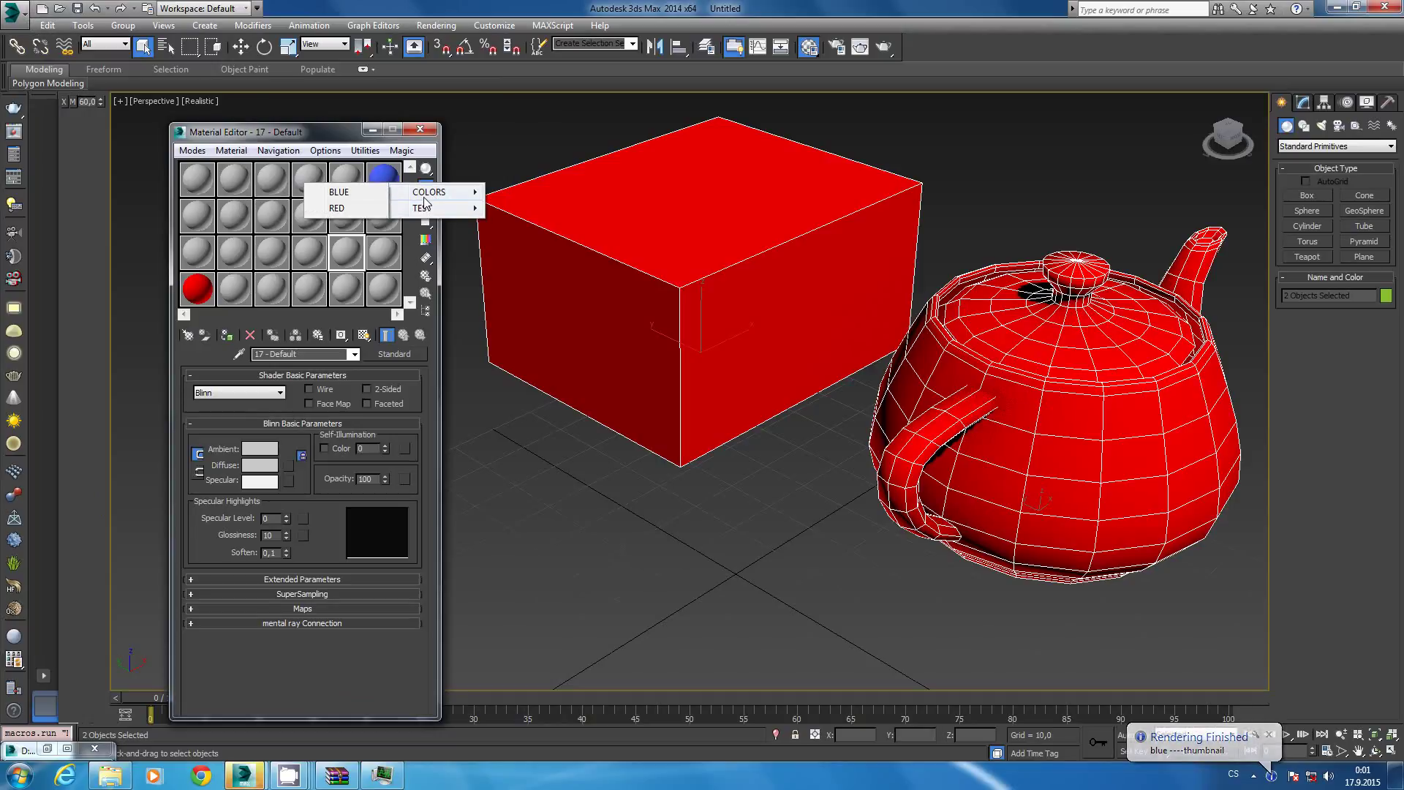
pyautogui.click(336, 209)
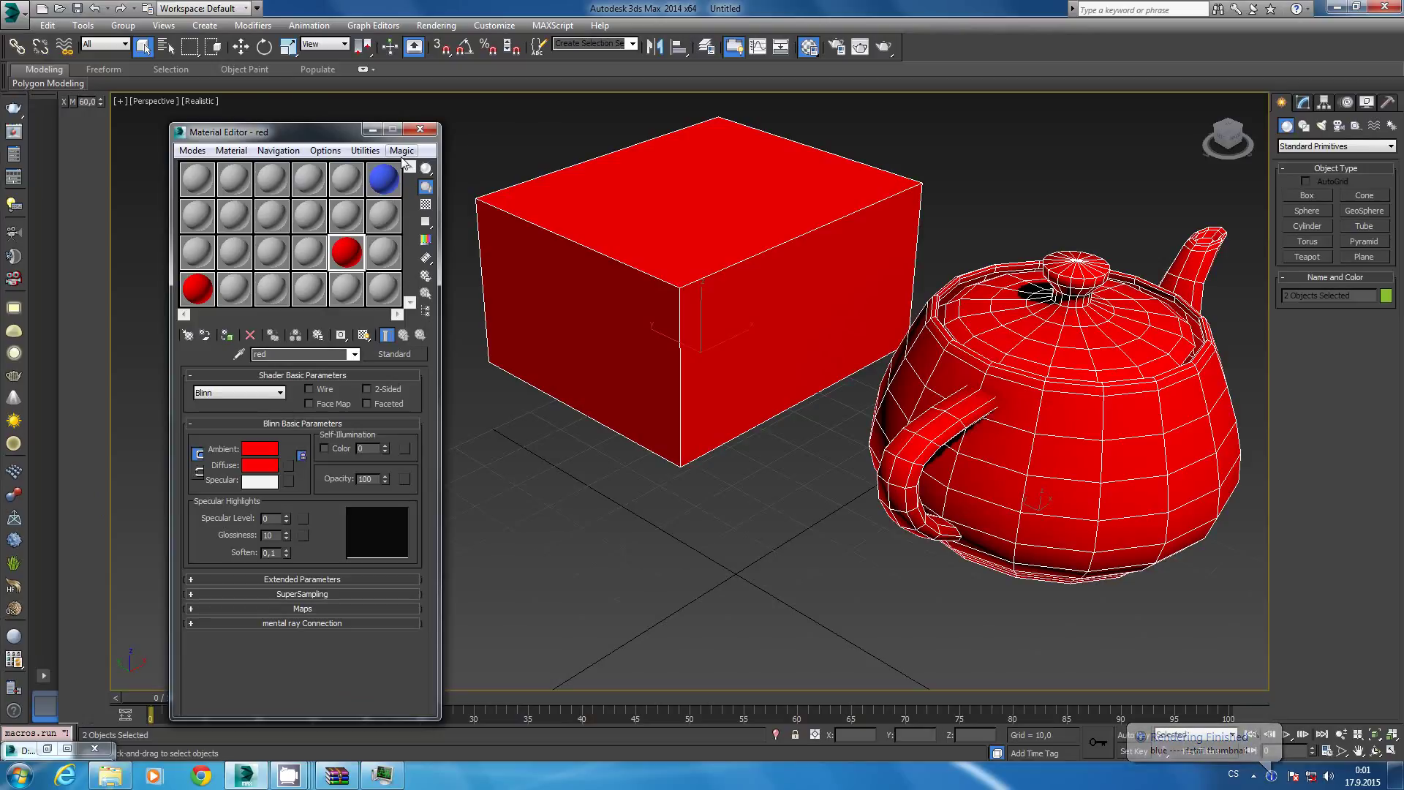
pyautogui.click(402, 151)
pyautogui.click(387, 173)
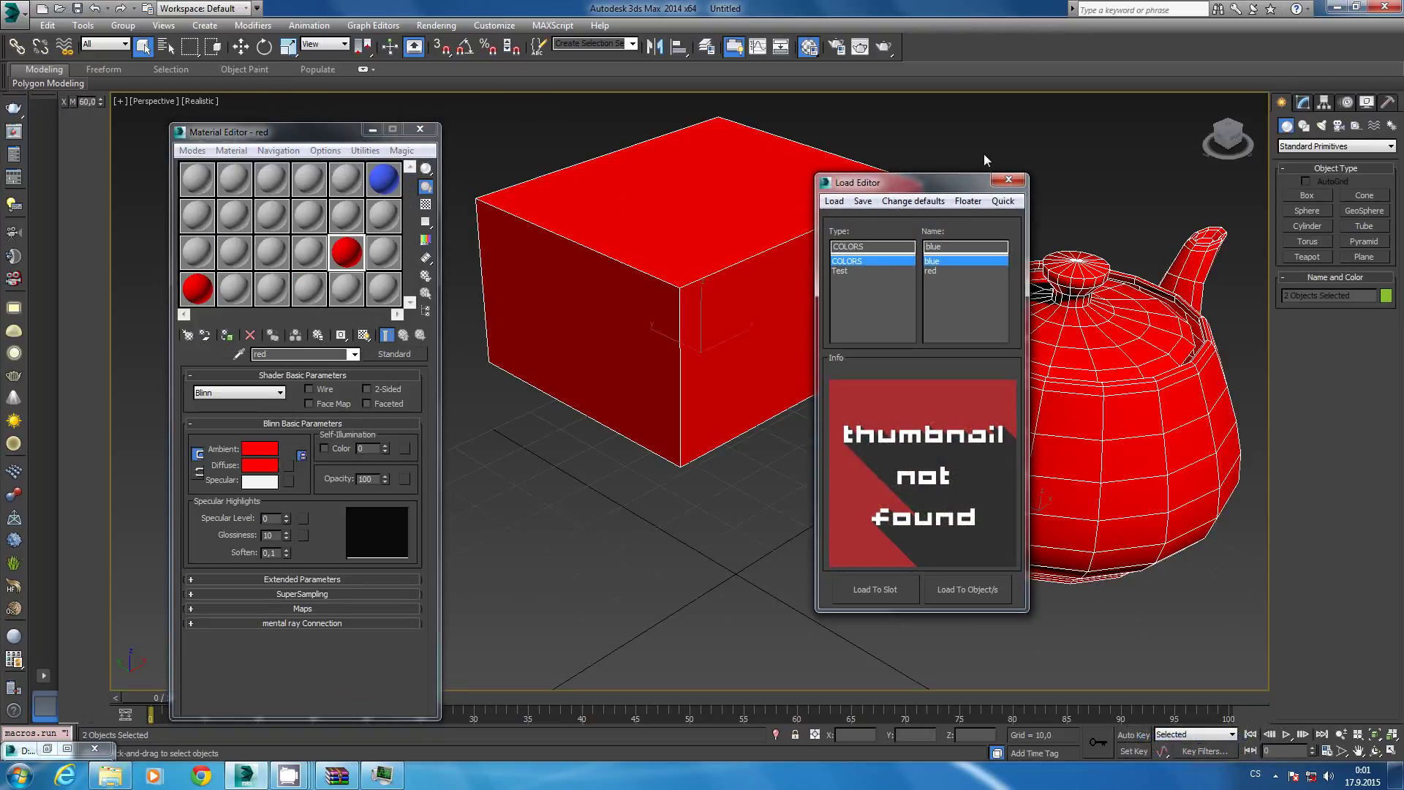
# Float MatMagic's quick load/save shortcuts and dock them into the main toolbar.
pyautogui.moveTo(955, 181); pyautogui.dragTo(933, 187)
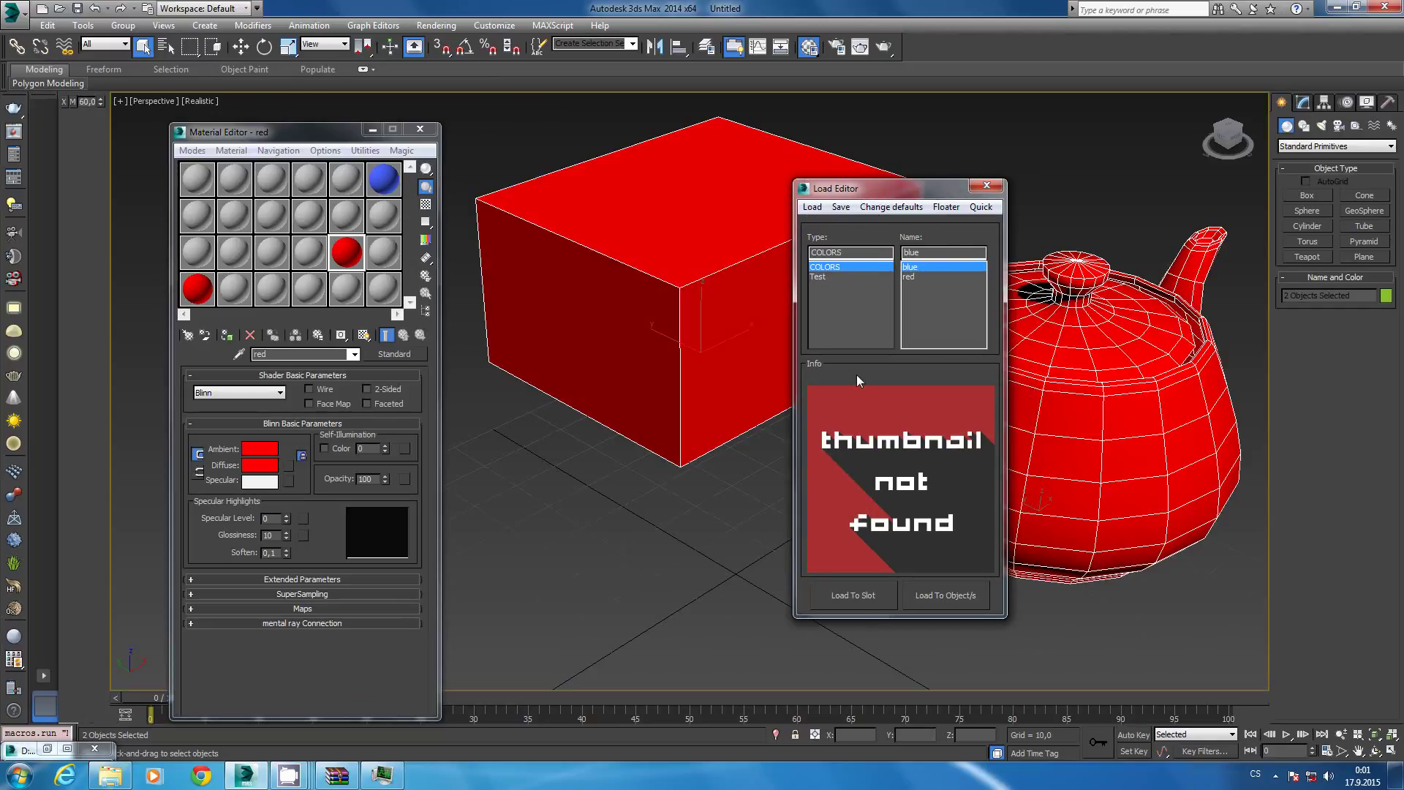
pyautogui.click(949, 207)
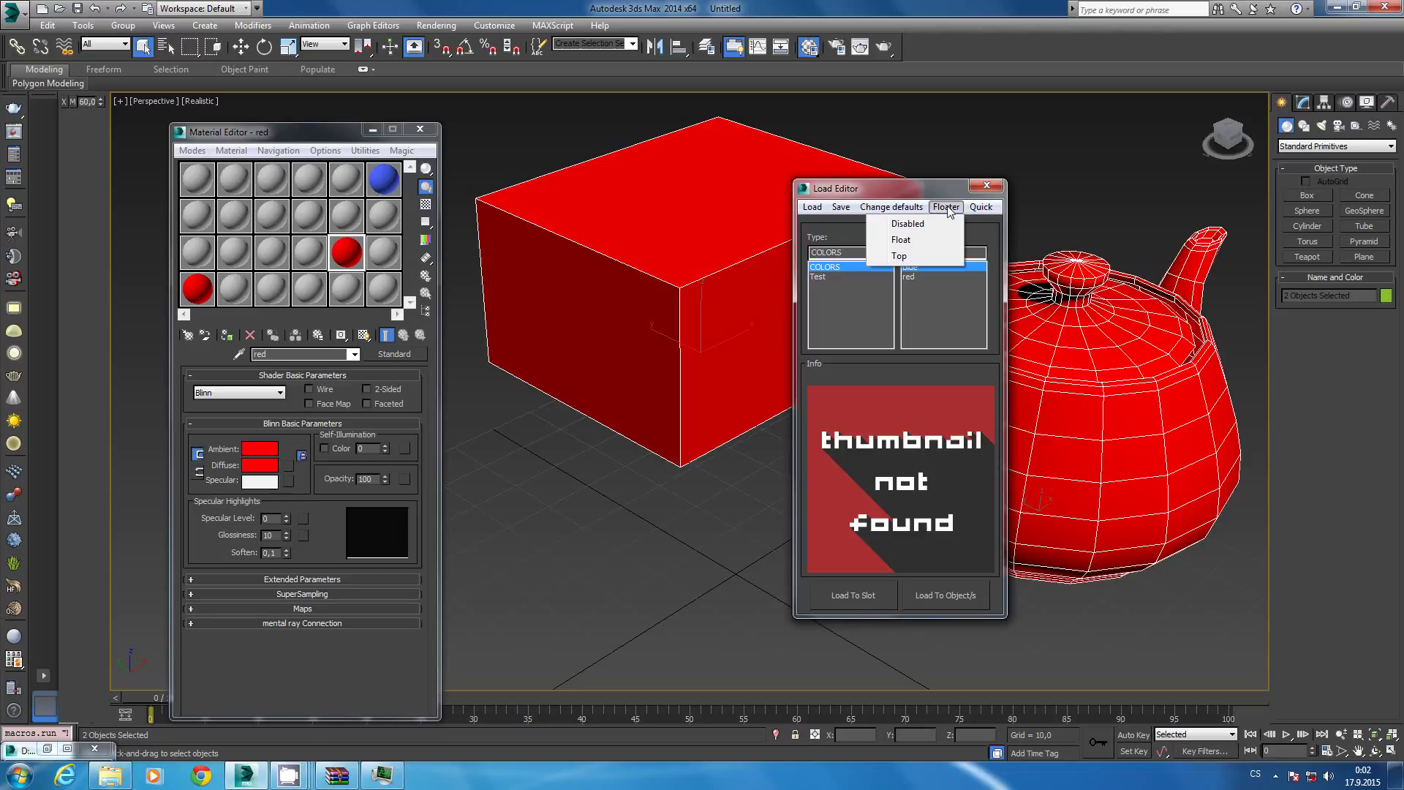
pyautogui.click(919, 242)
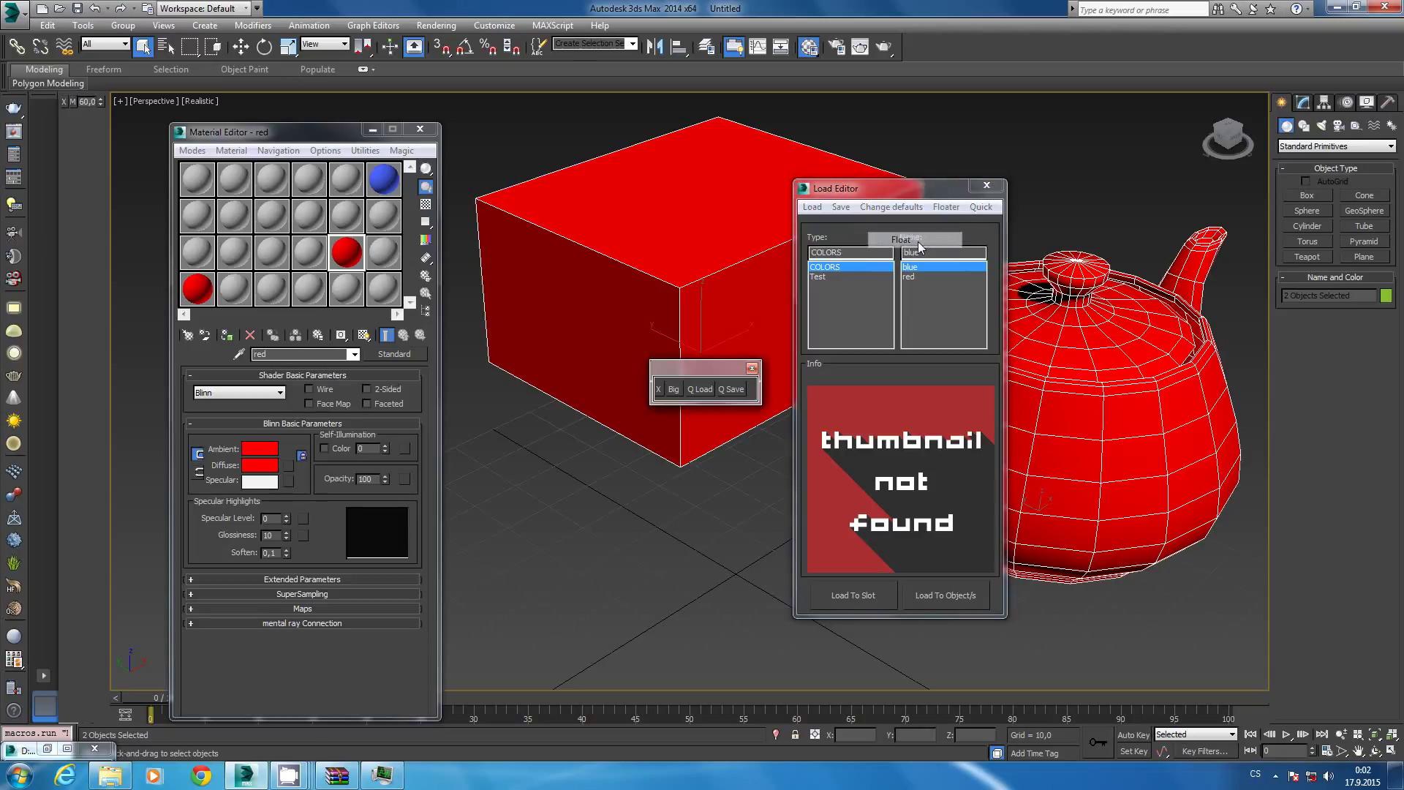
pyautogui.moveTo(687, 371)
pyautogui.mouseDown()
pyautogui.moveTo(661, 468)
pyautogui.moveTo(603, 530)
pyautogui.mouseUp()
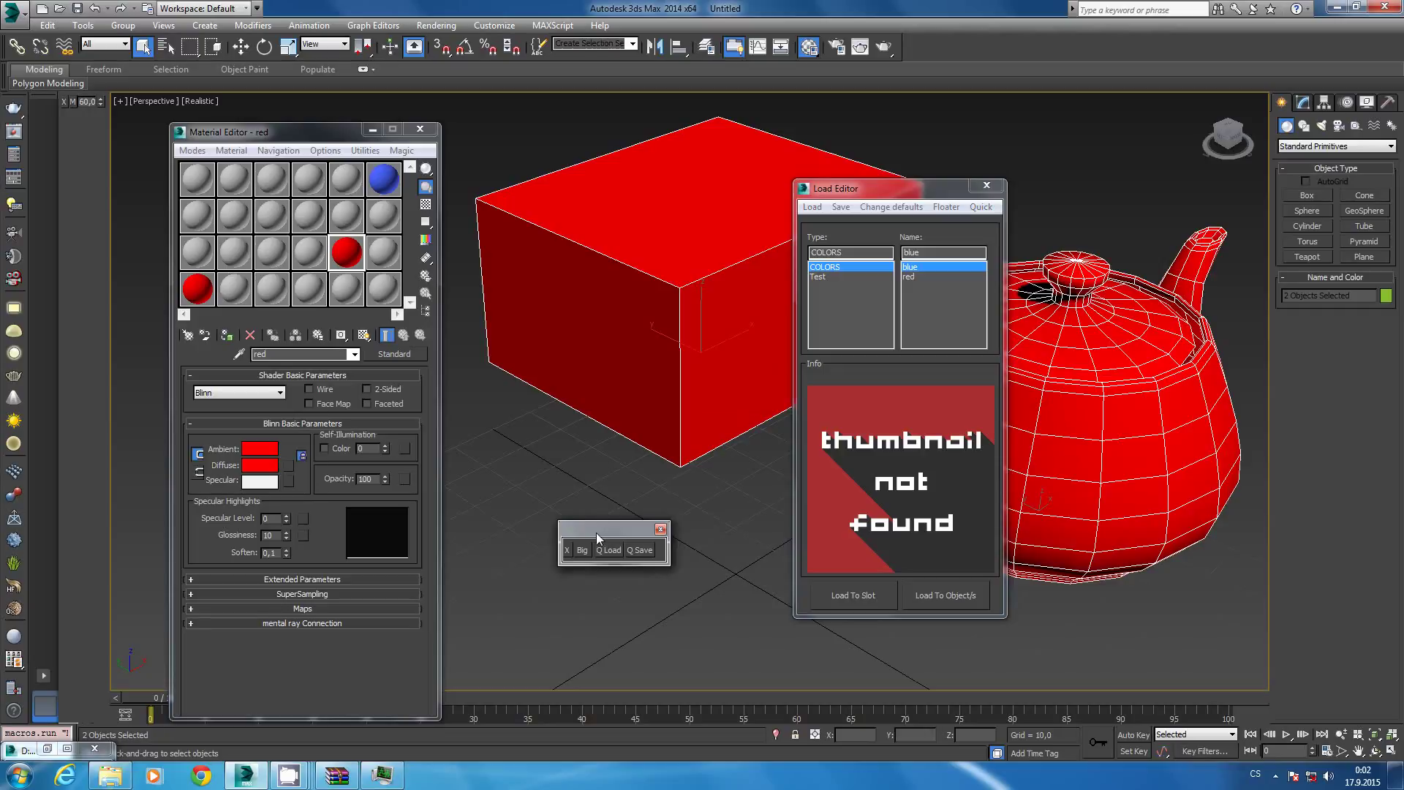
pyautogui.moveTo(591, 532); pyautogui.dragTo(911, 54)
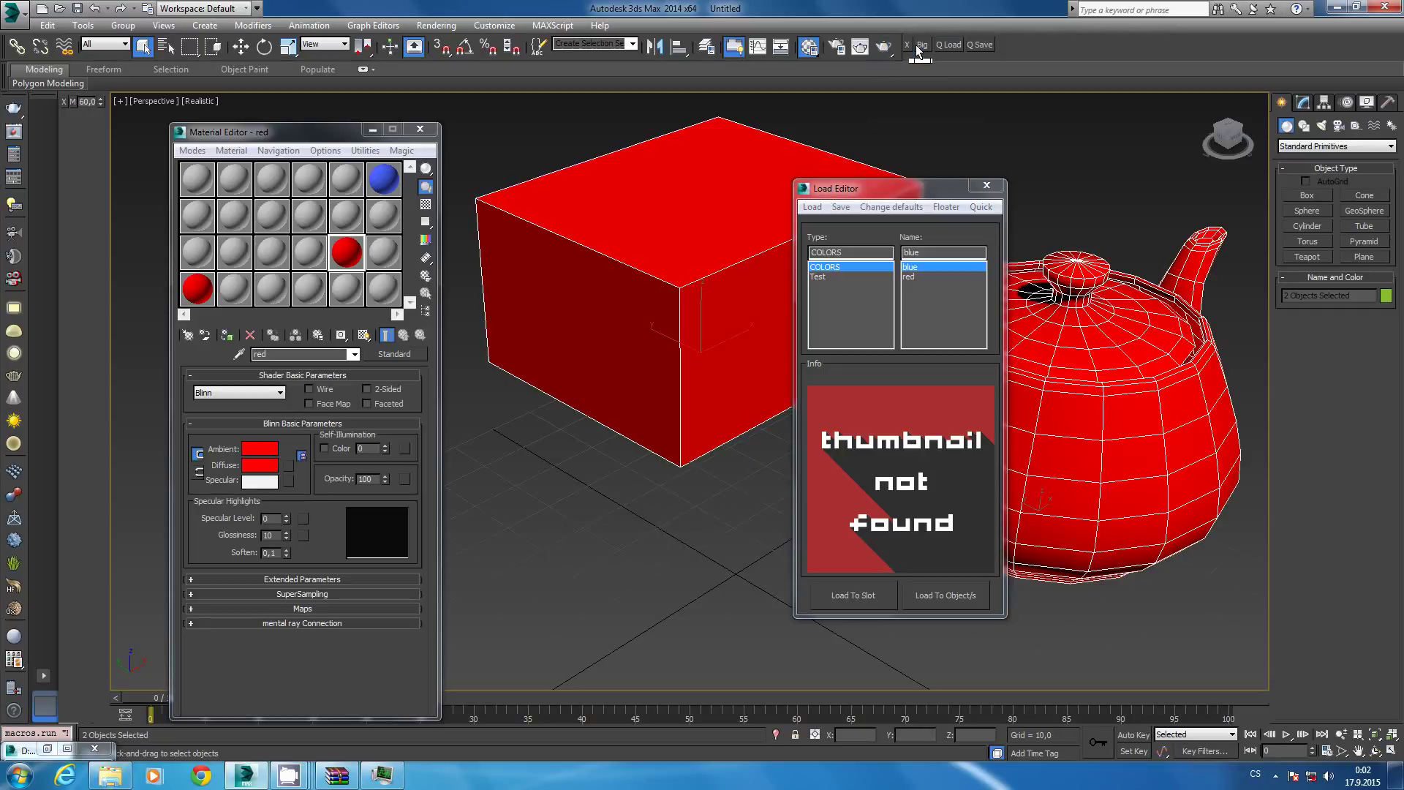
# Check the category lists of the docked quick save and quick load shortcuts.
pyautogui.click(985, 46)
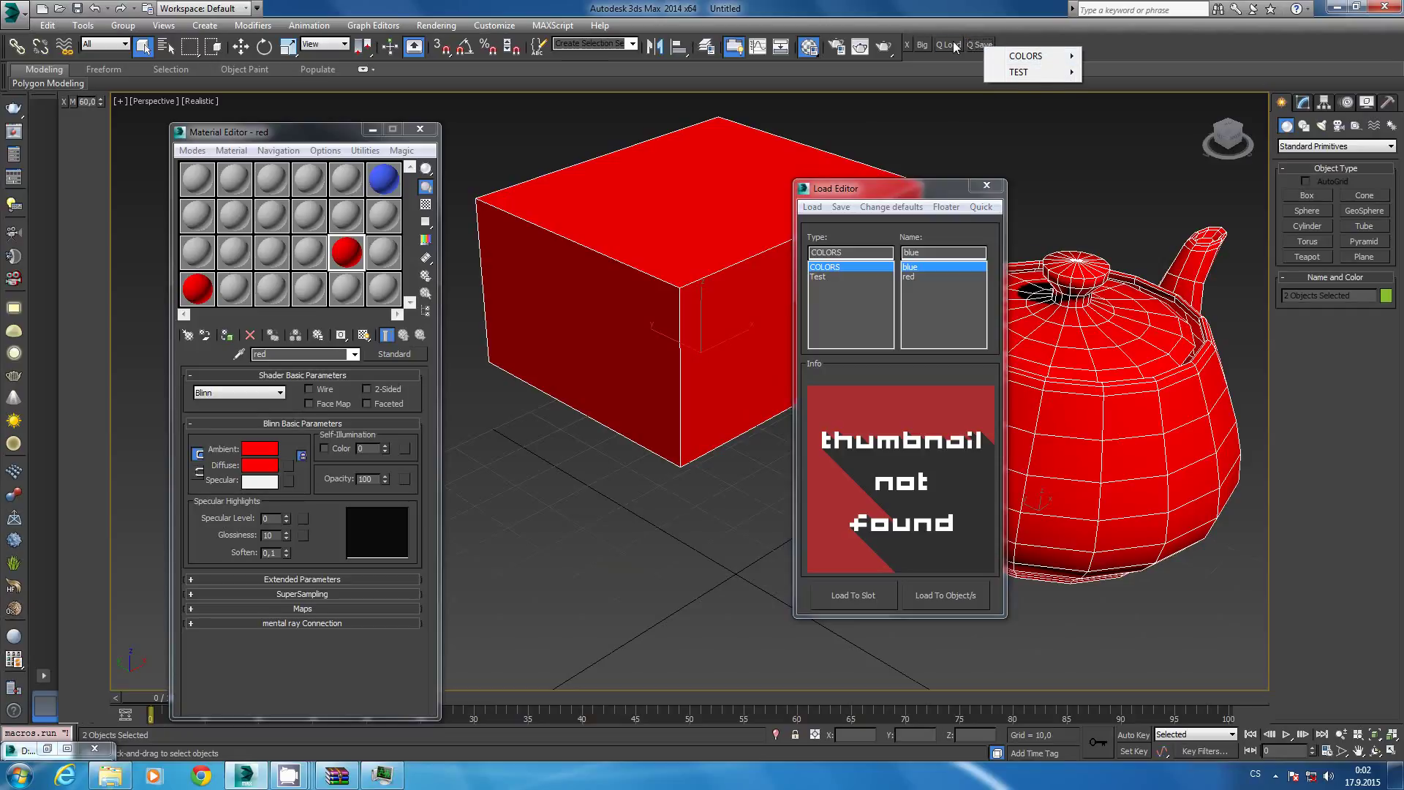
pyautogui.click(953, 42)
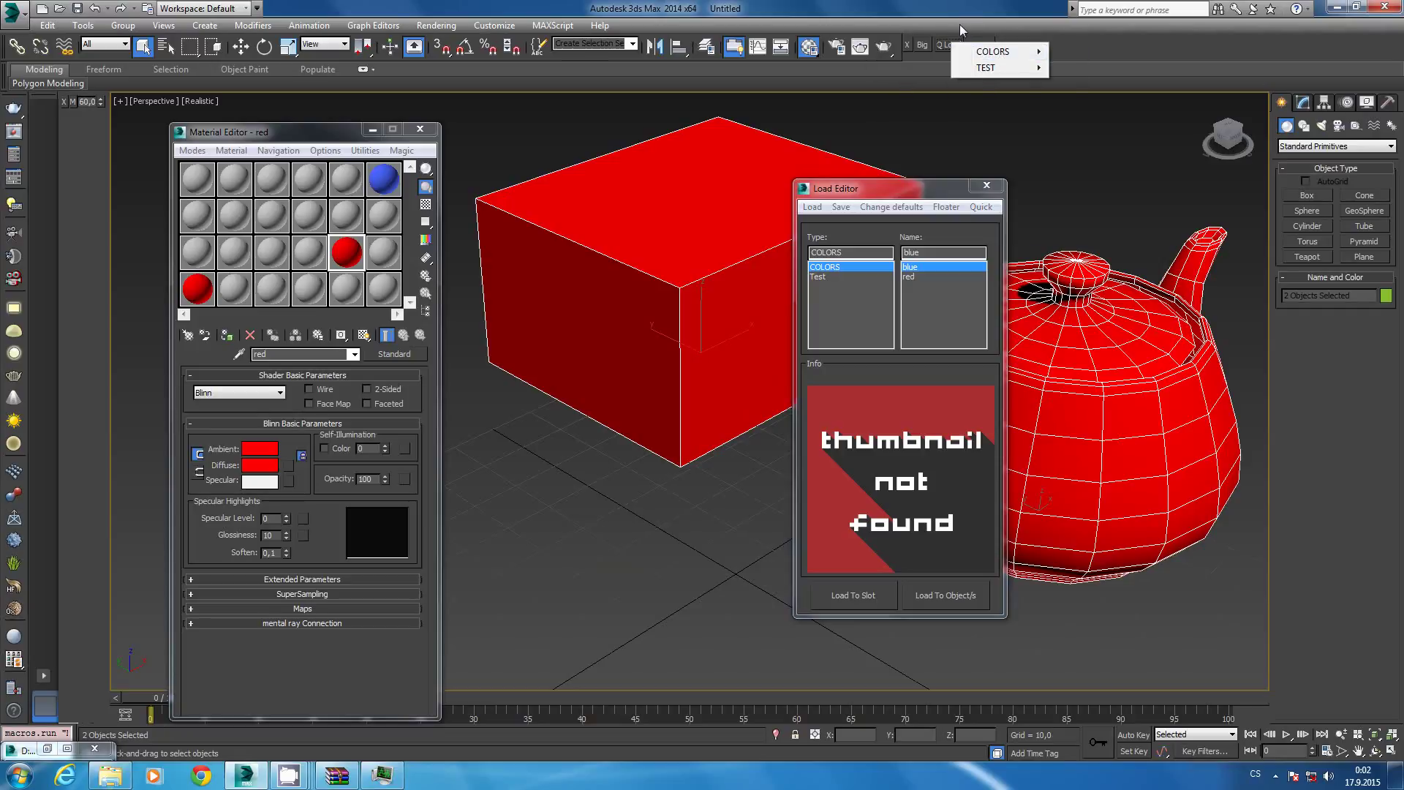
pyautogui.click(957, 22)
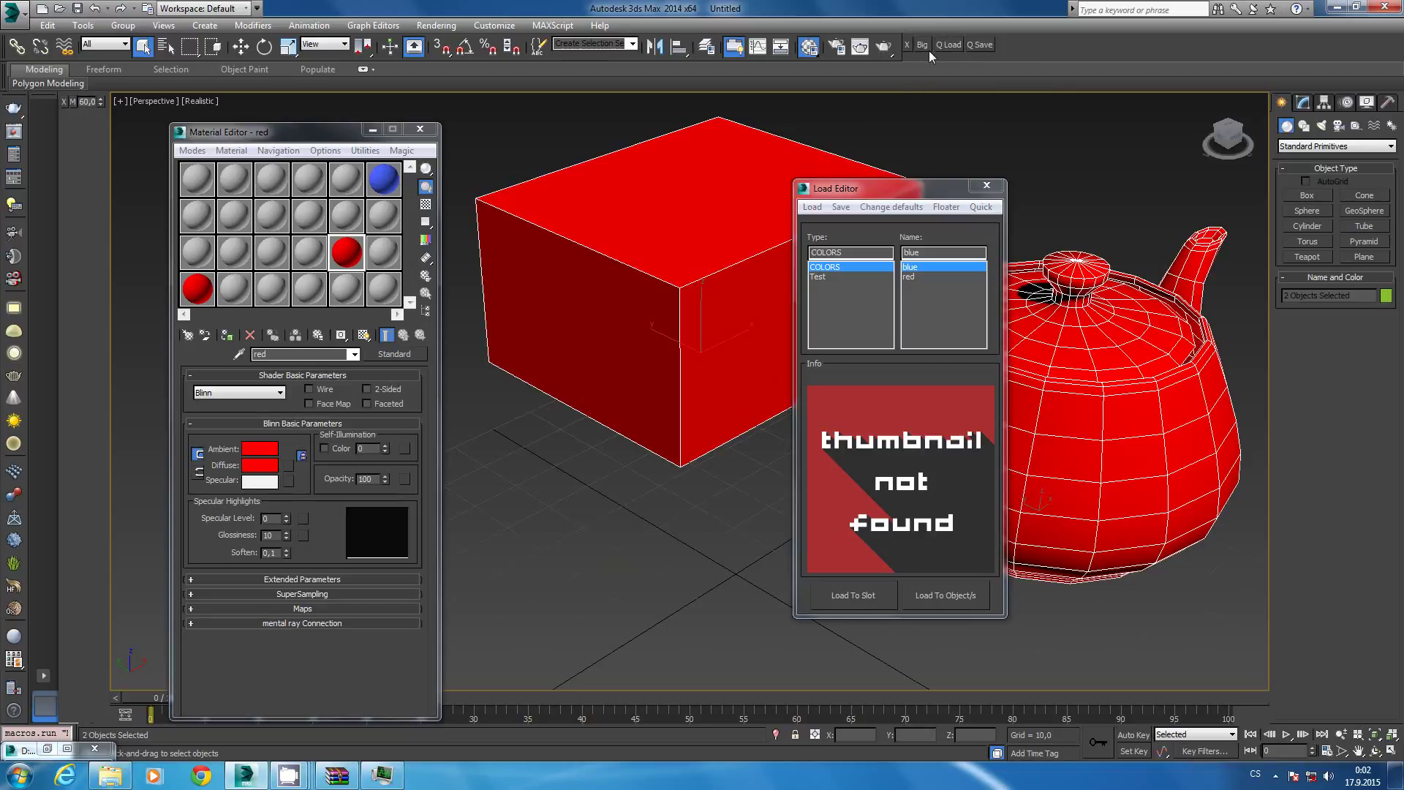
# Reselect the box and teapot and reset the Material Editor slots.
pyautogui.moveTo(1127, 149); pyautogui.dragTo(594, 469)
pyautogui.click(402, 150)
pyautogui.moveTo(364, 150)
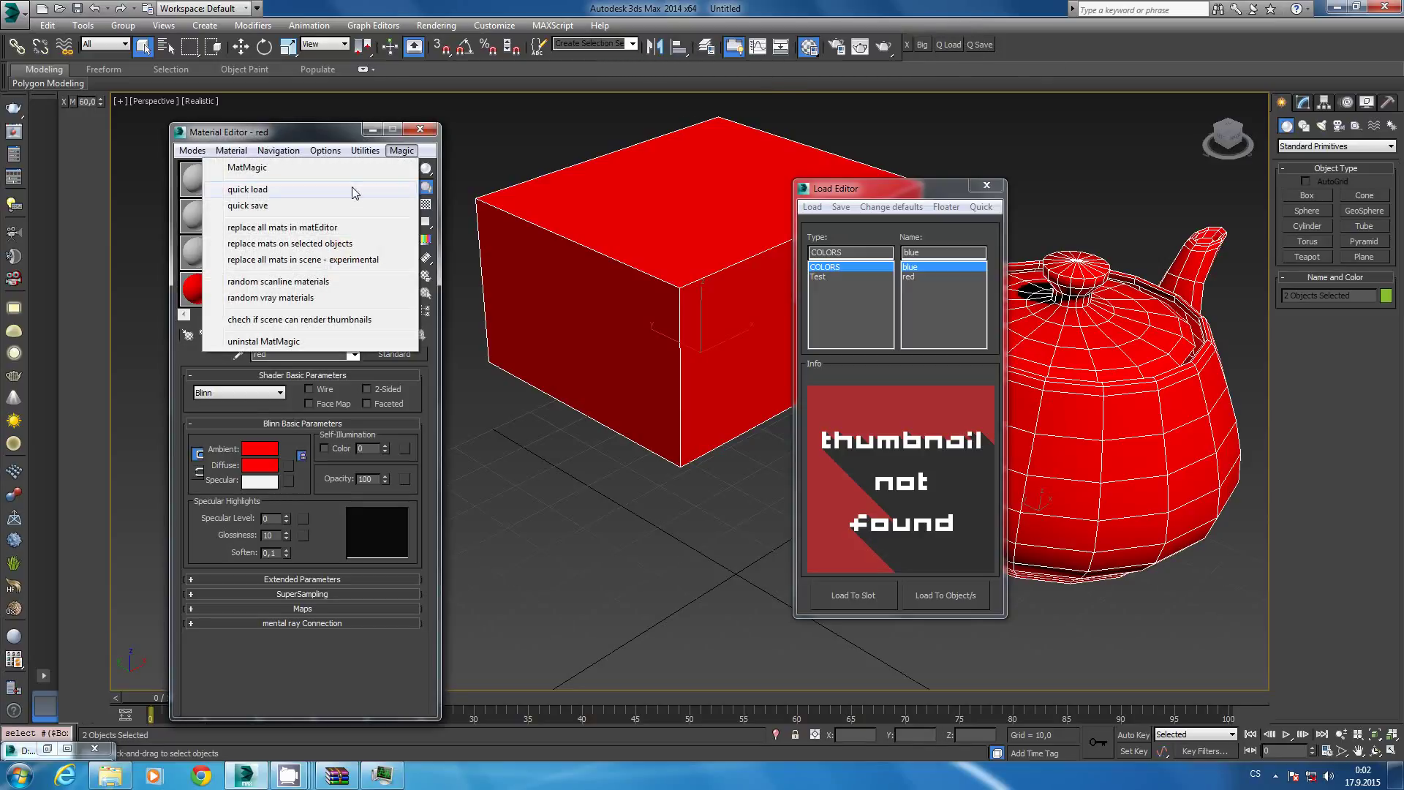
pyautogui.click(277, 237)
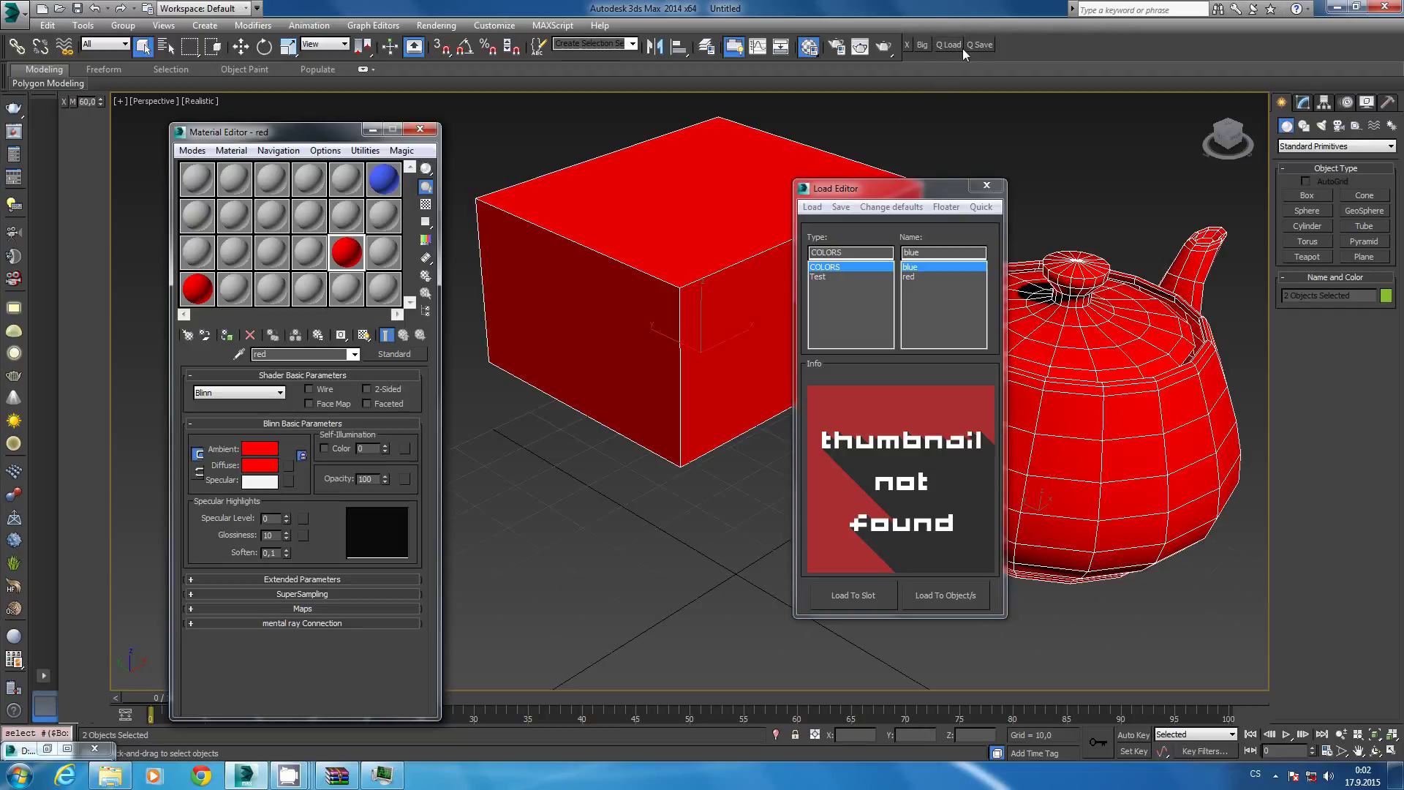
# Undock and close the quick load/save shortcut strip, shifting the Load Editor slightly right.
pyautogui.doubleClick(908, 46)
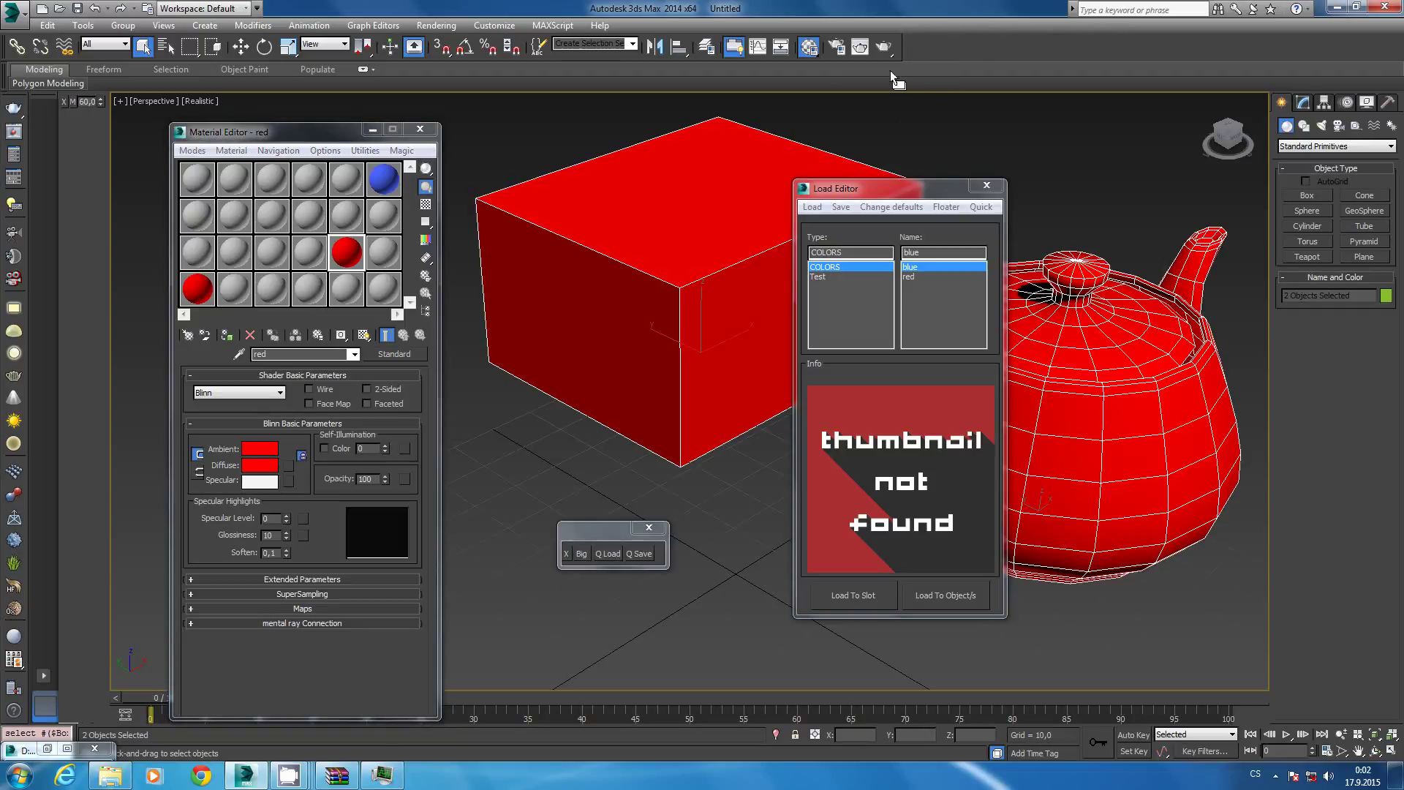
pyautogui.click(649, 527)
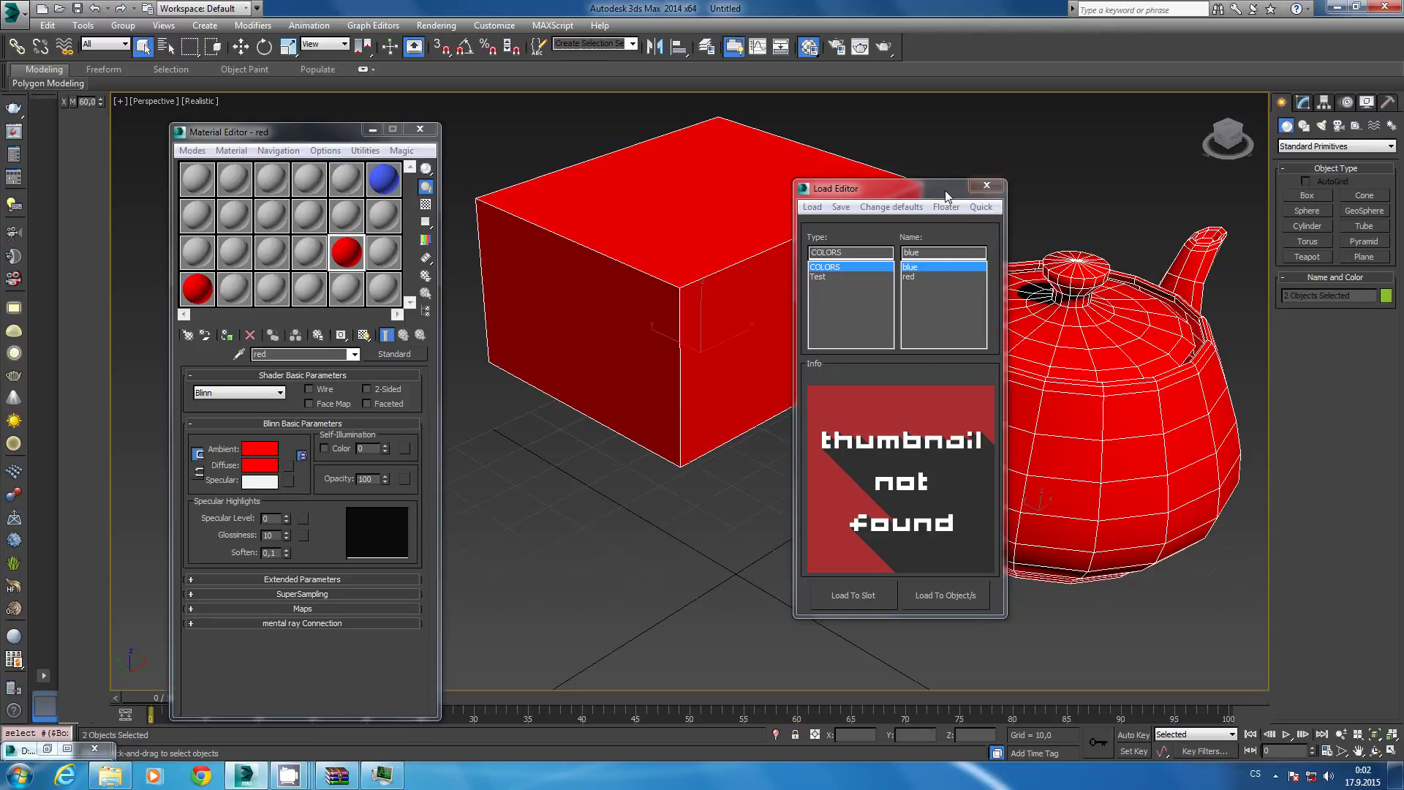
pyautogui.moveTo(945, 190); pyautogui.dragTo(970, 185)
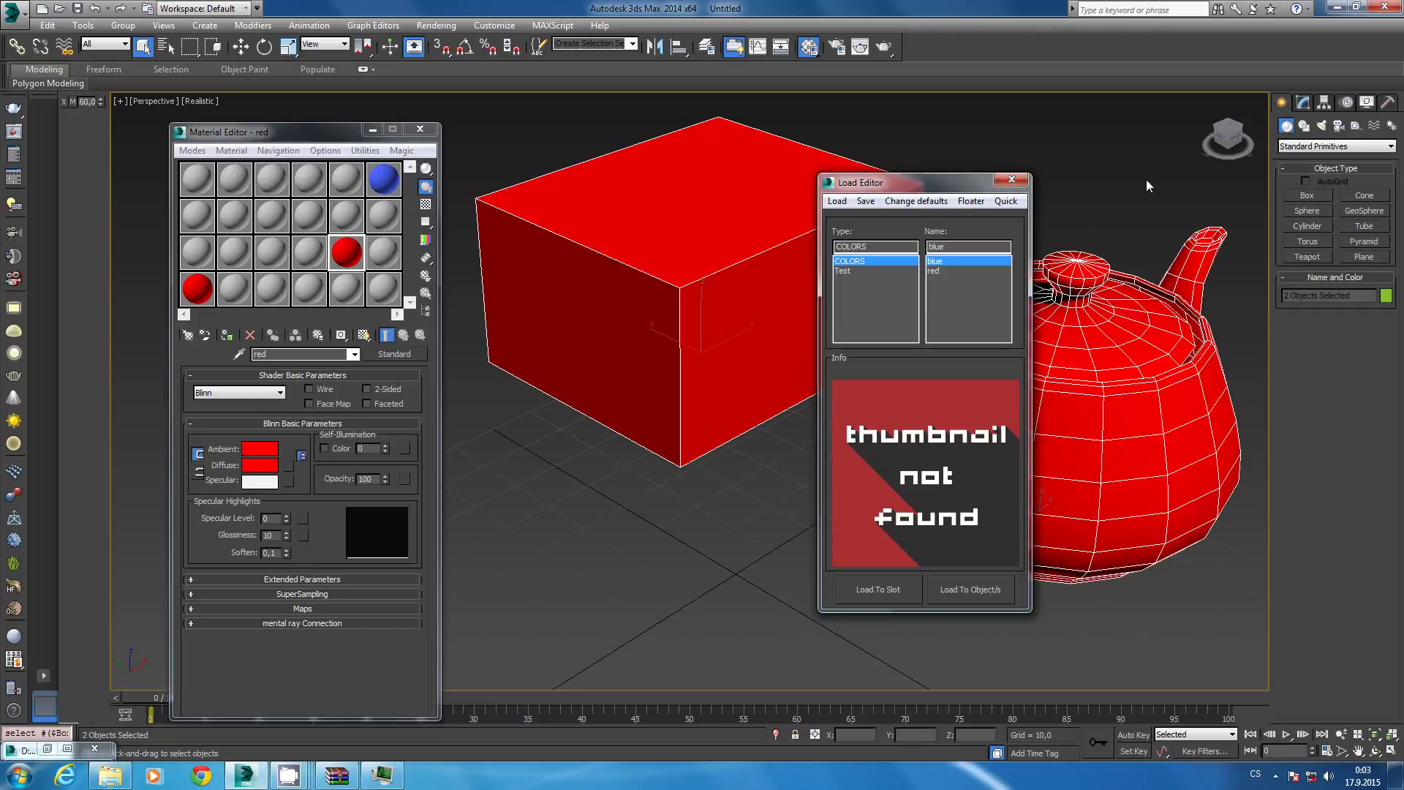
# Delete the box and teapot, then create a new teapot at the grid centre.
pyautogui.press('Delete')
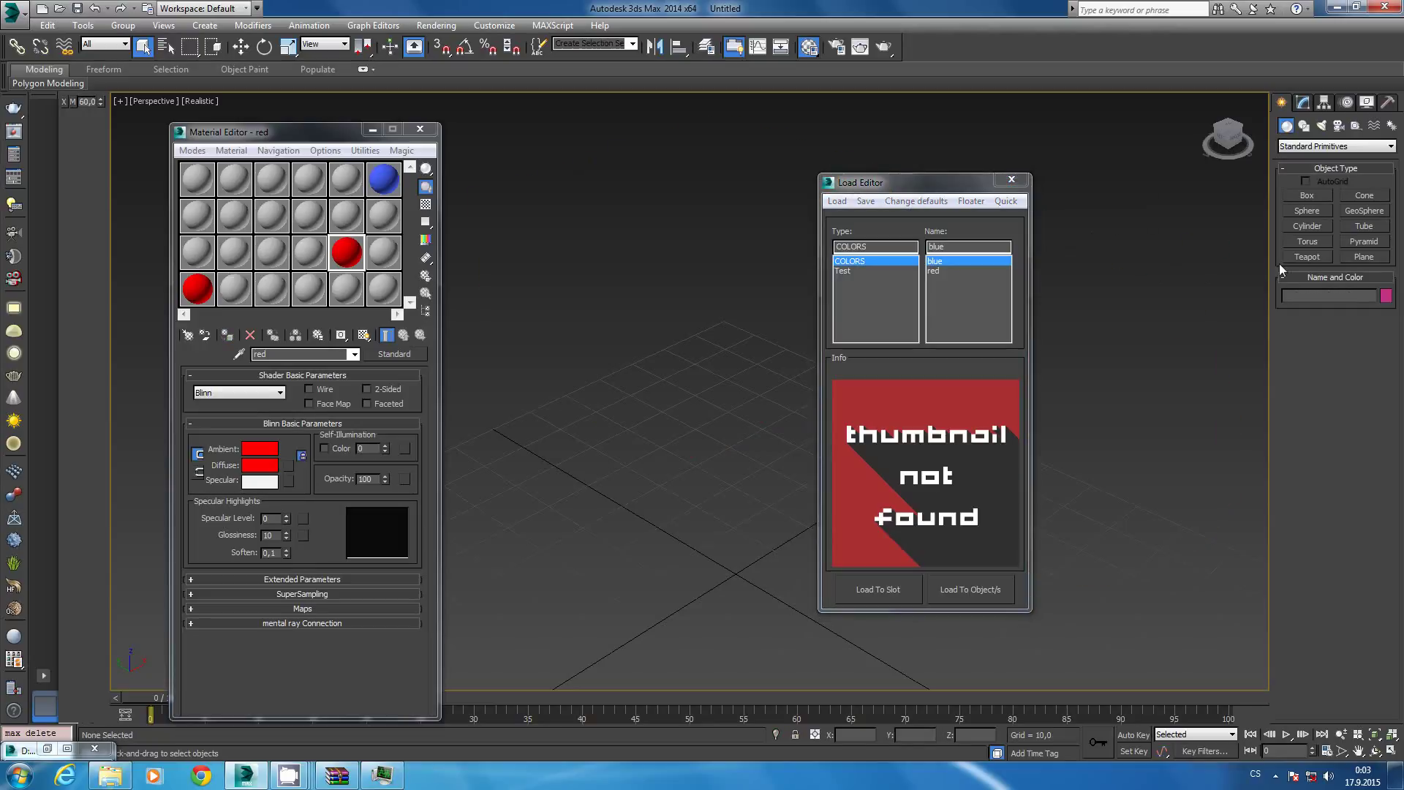
pyautogui.moveTo(941, 189); pyautogui.dragTo(1124, 177)
pyautogui.keyDown('alt'); pyautogui.moveTo(878, 329); pyautogui.dragTo(717, 415, button='middle'); pyautogui.keyUp('alt')
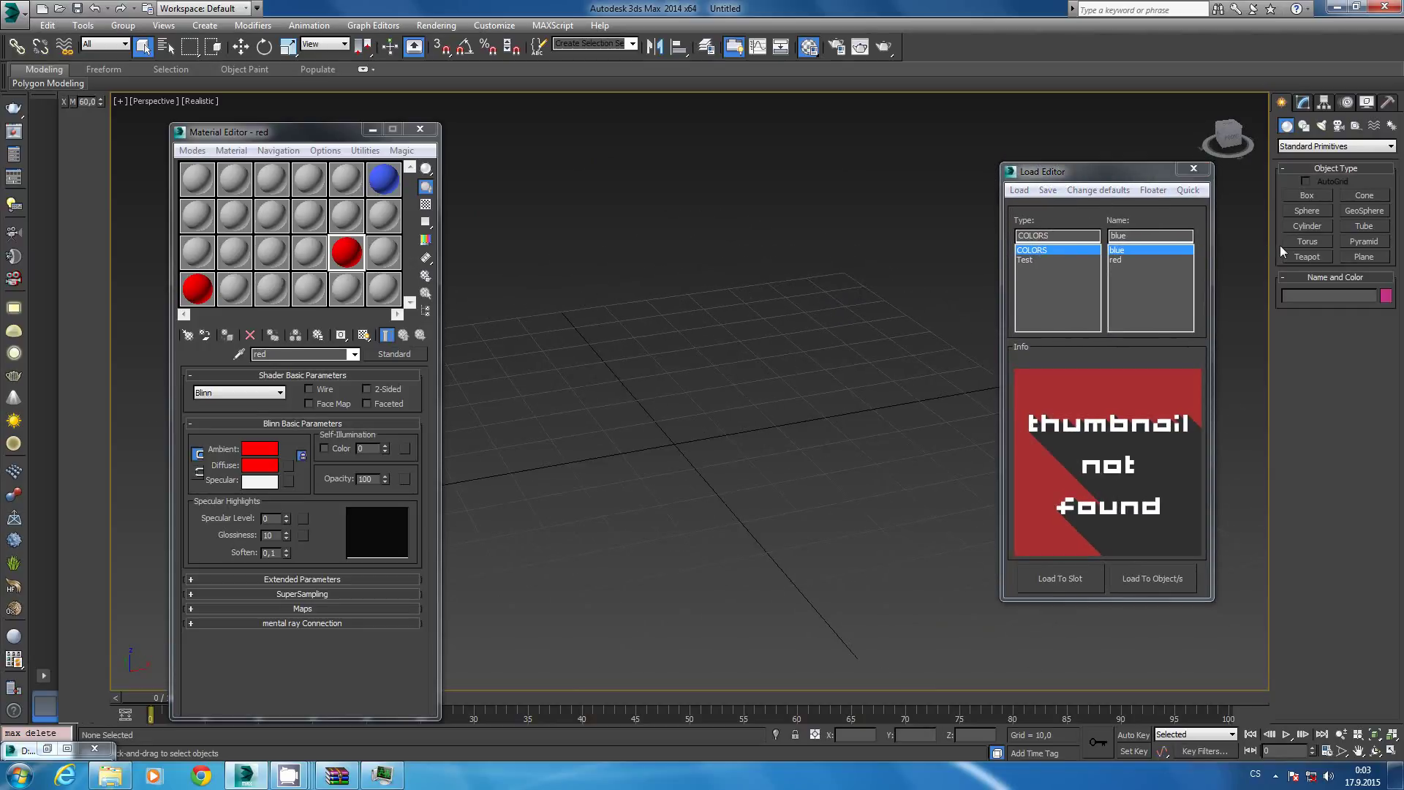
pyautogui.click(1302, 256)
pyautogui.moveTo(680, 439); pyautogui.dragTo(726, 526)
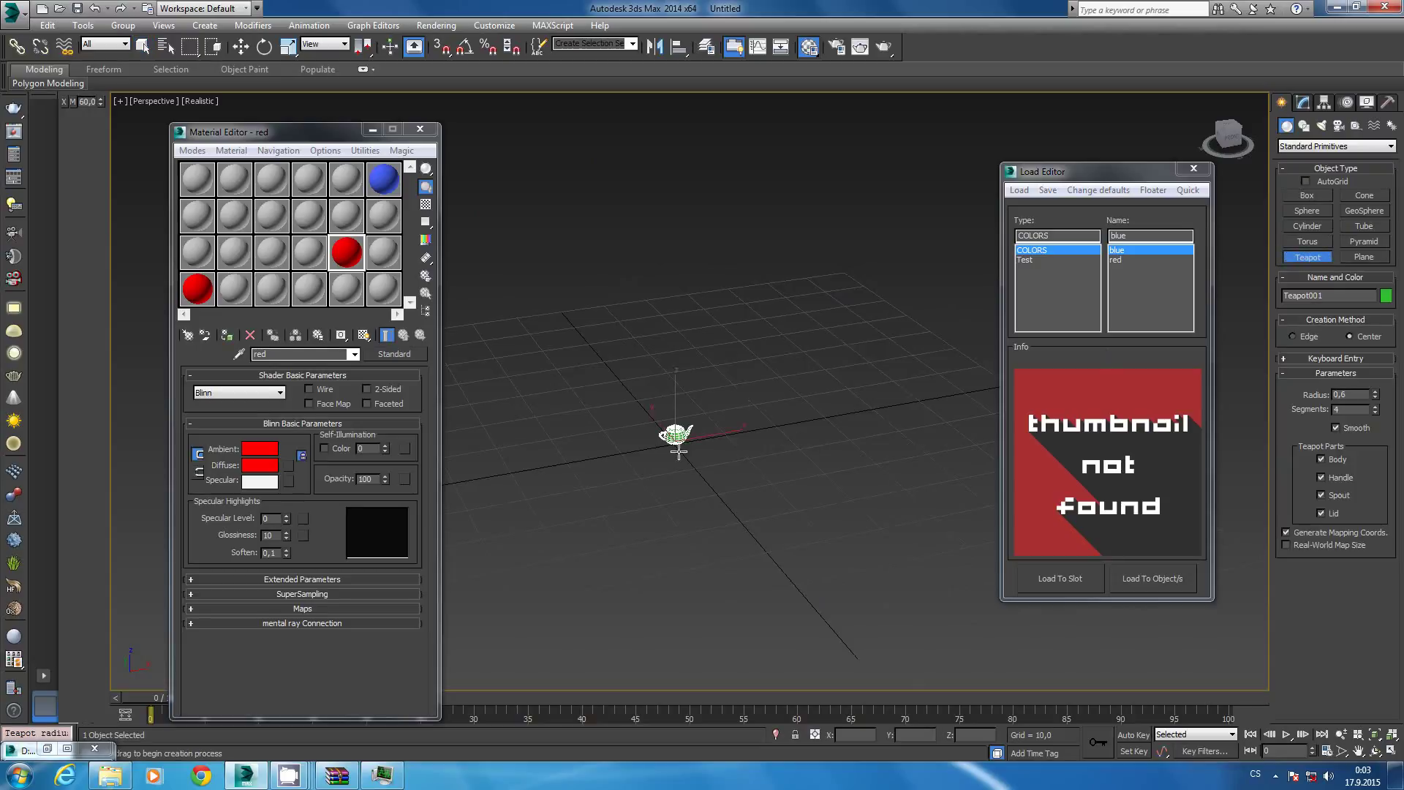
pyautogui.scroll(2, 790, 411)
pyautogui.moveTo(790, 411); pyautogui.dragTo(811, 440, button='middle')
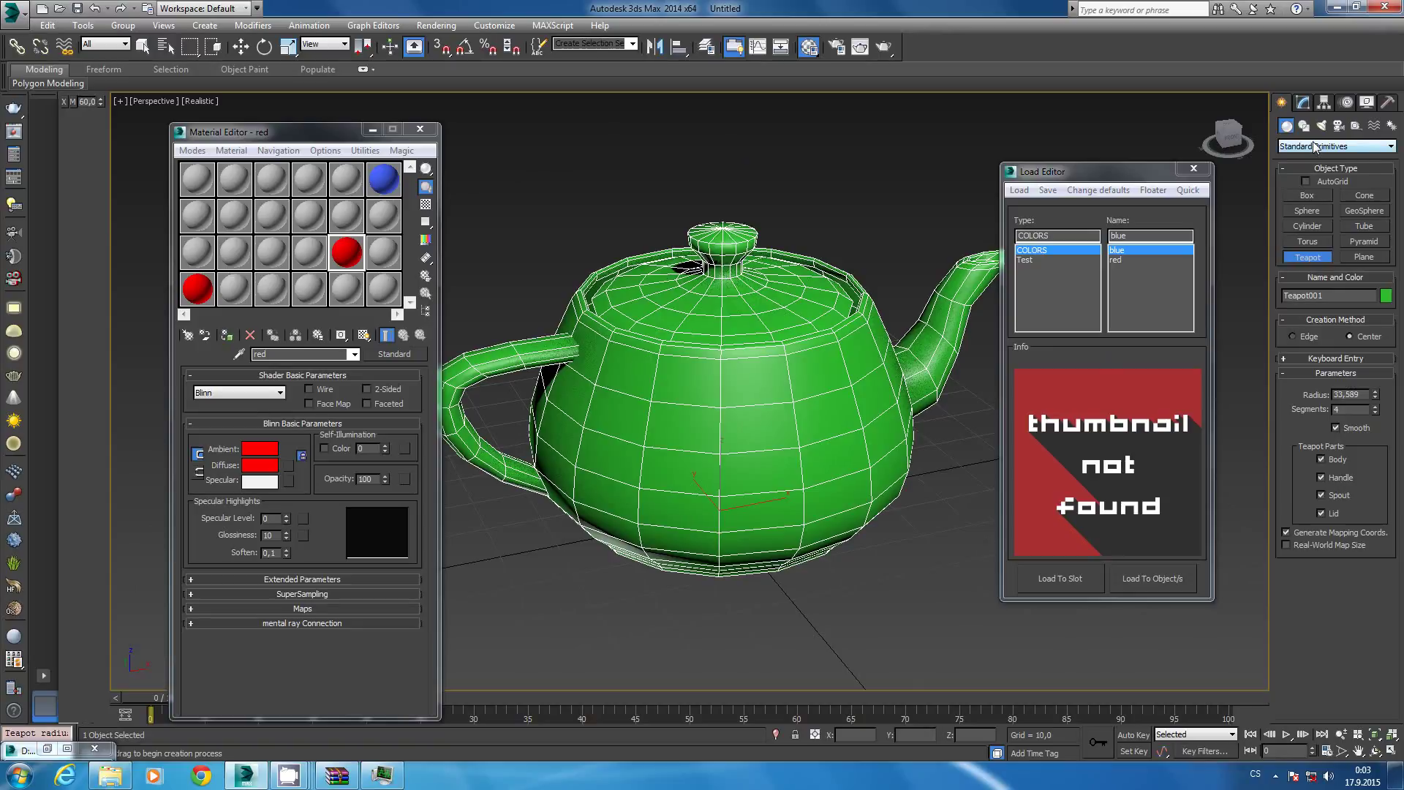
# Measure the new teapot's dimensions with the Measure utility, then return to its parameters.
pyautogui.click(1388, 102)
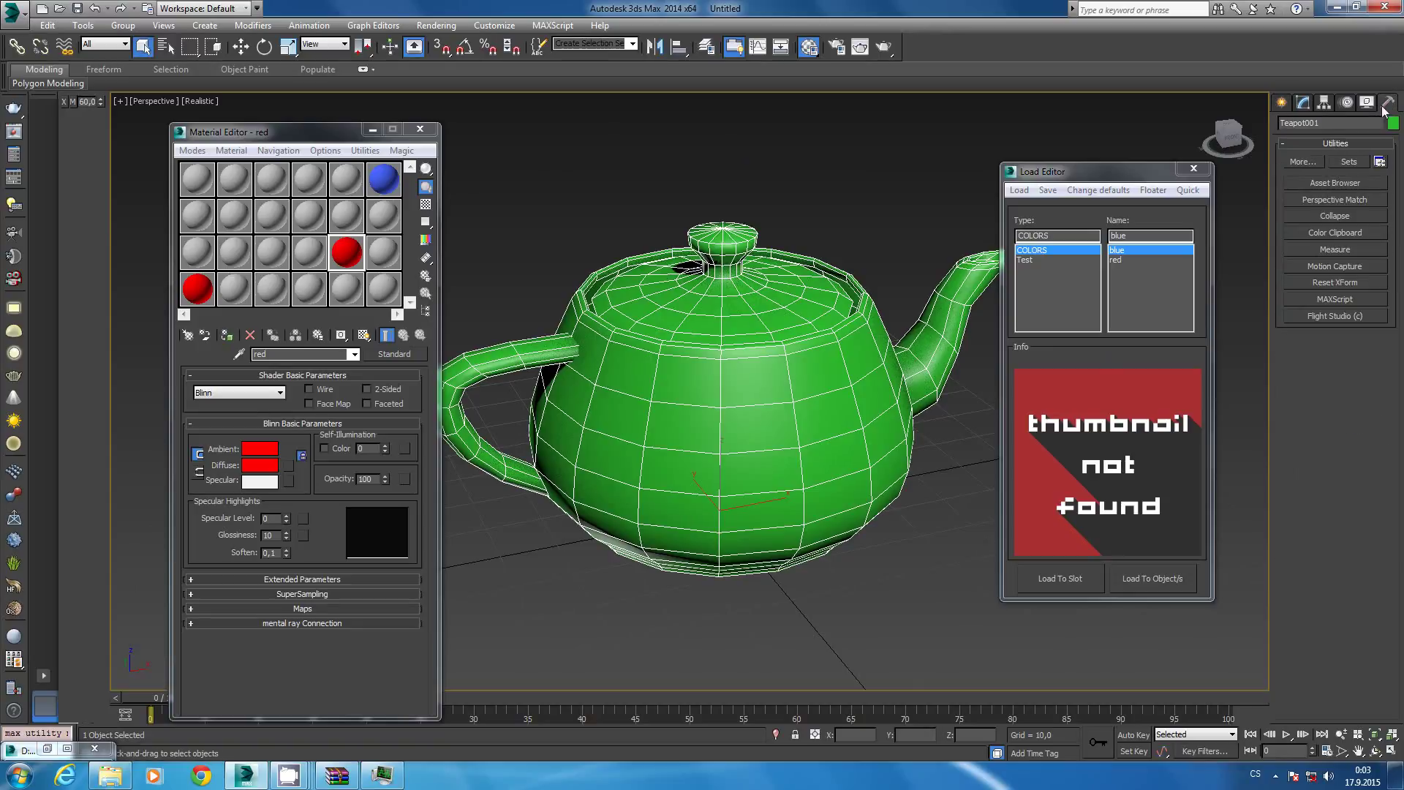
pyautogui.click(1340, 249)
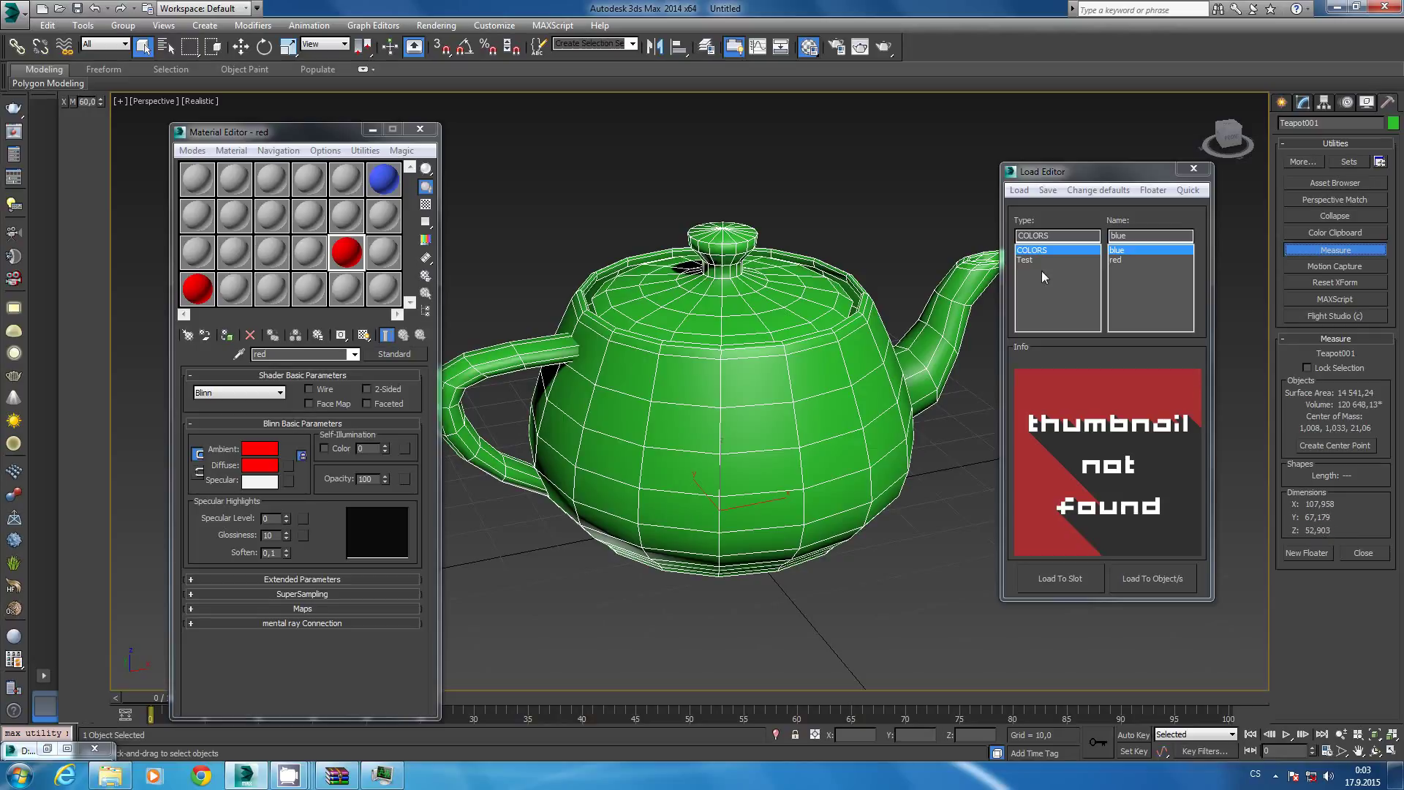
pyautogui.moveTo(1052, 180); pyautogui.dragTo(1104, 179)
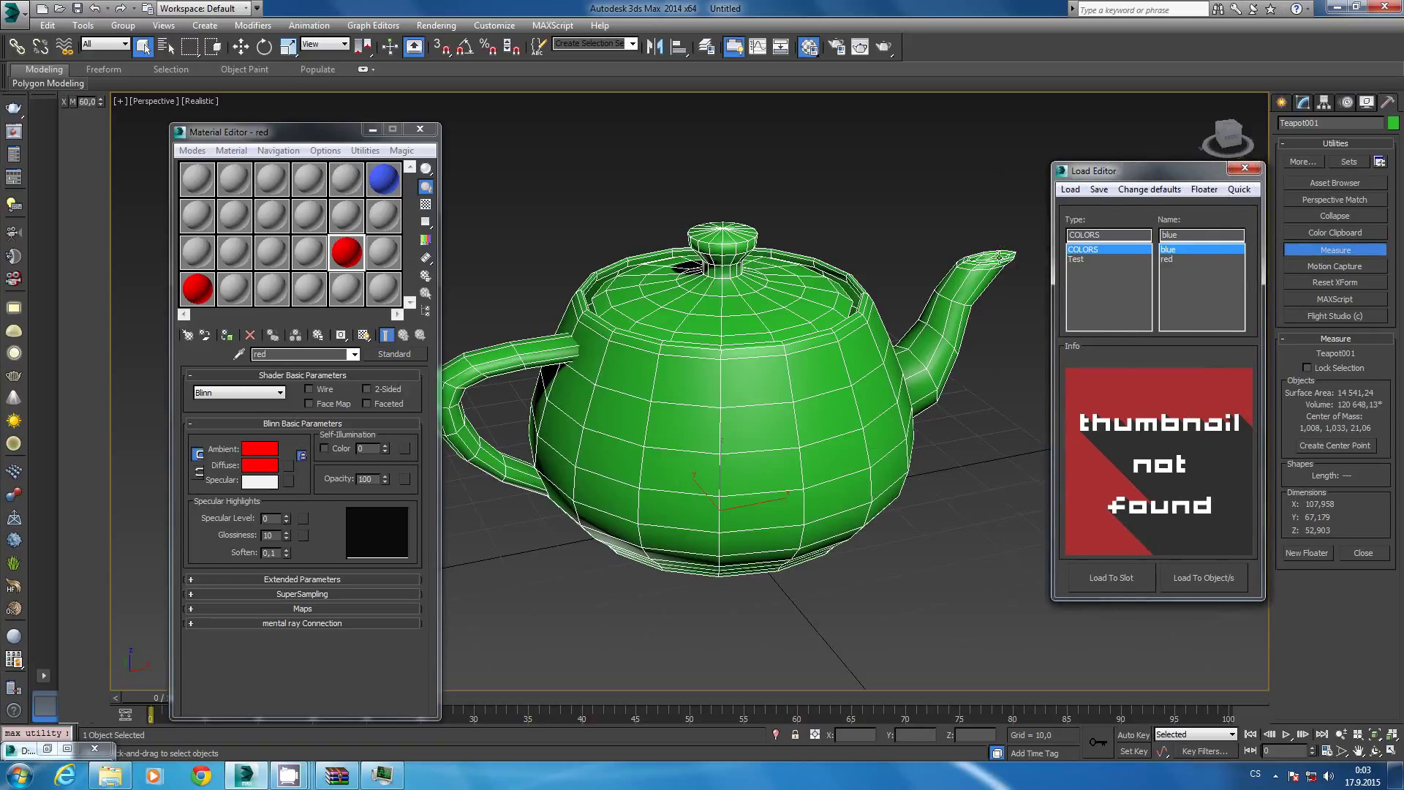
pyautogui.click(1303, 103)
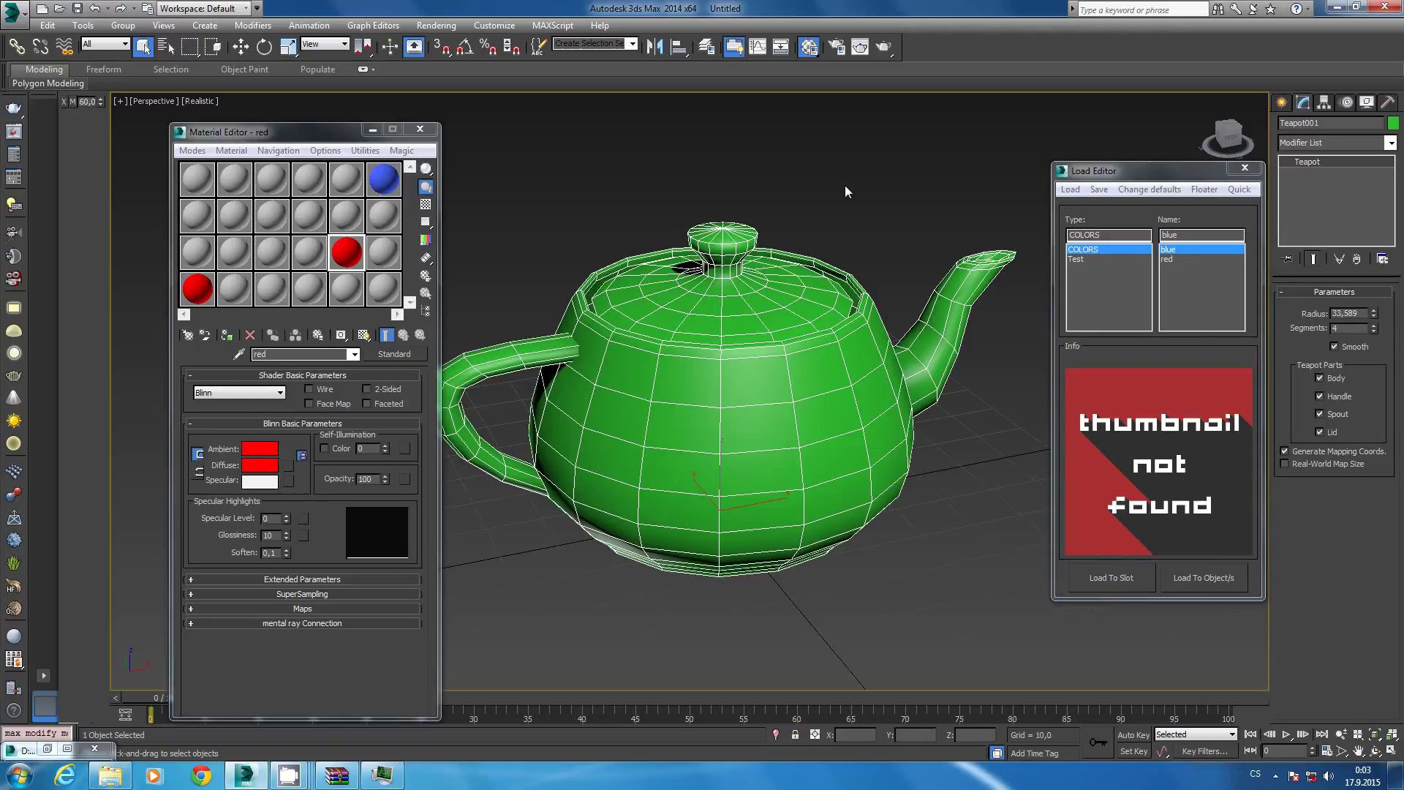
# Raise the teapot's Segments value to 36 for a denser mesh.
pyautogui.moveTo(1374, 328); pyautogui.dragTo(1346, 197)
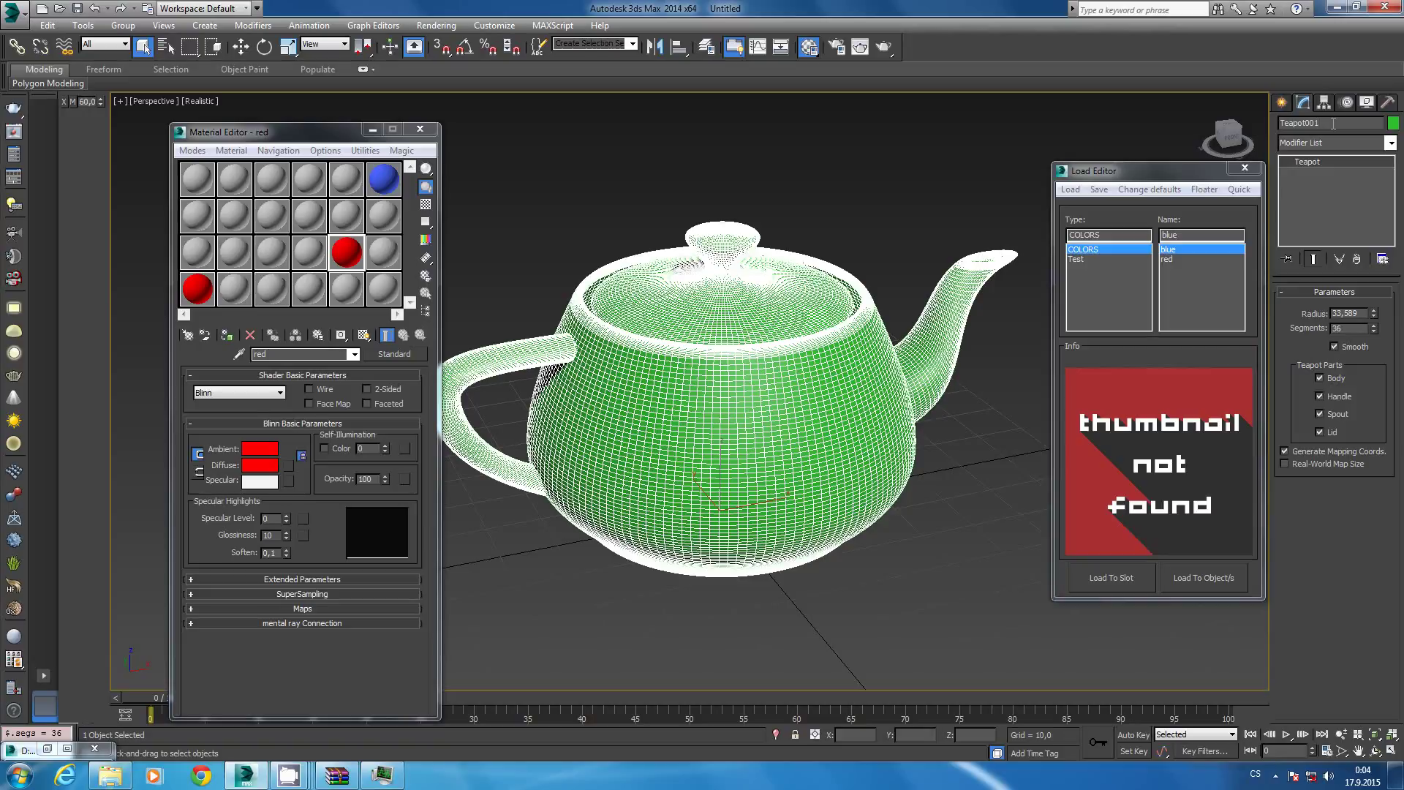
pyautogui.click(1324, 121)
# Give material 22 - Default a bright yellow diffuse and open MatMagic's Save Editor.
pyautogui.click(312, 289)
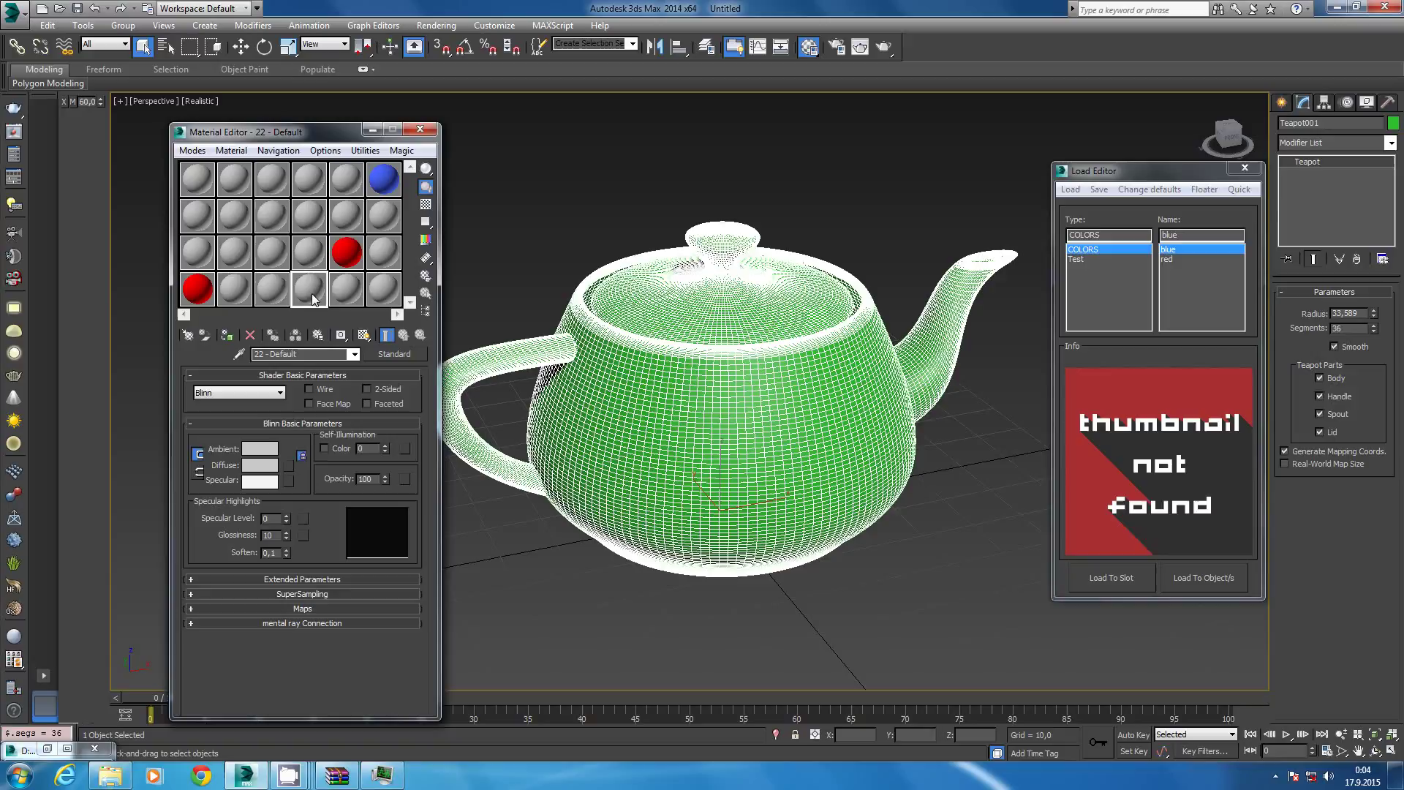
pyautogui.click(269, 465)
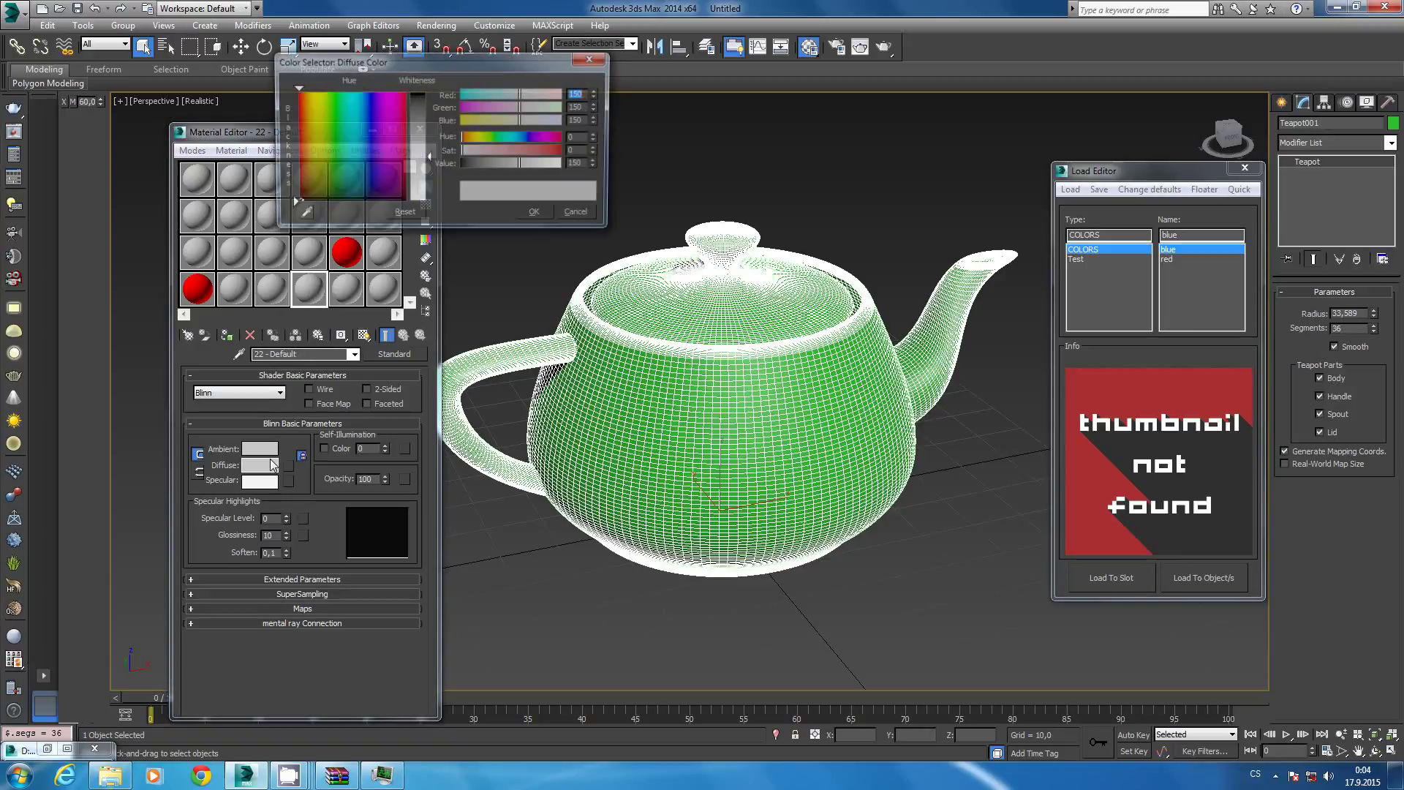
pyautogui.moveTo(362, 158); pyautogui.dragTo(311, 90)
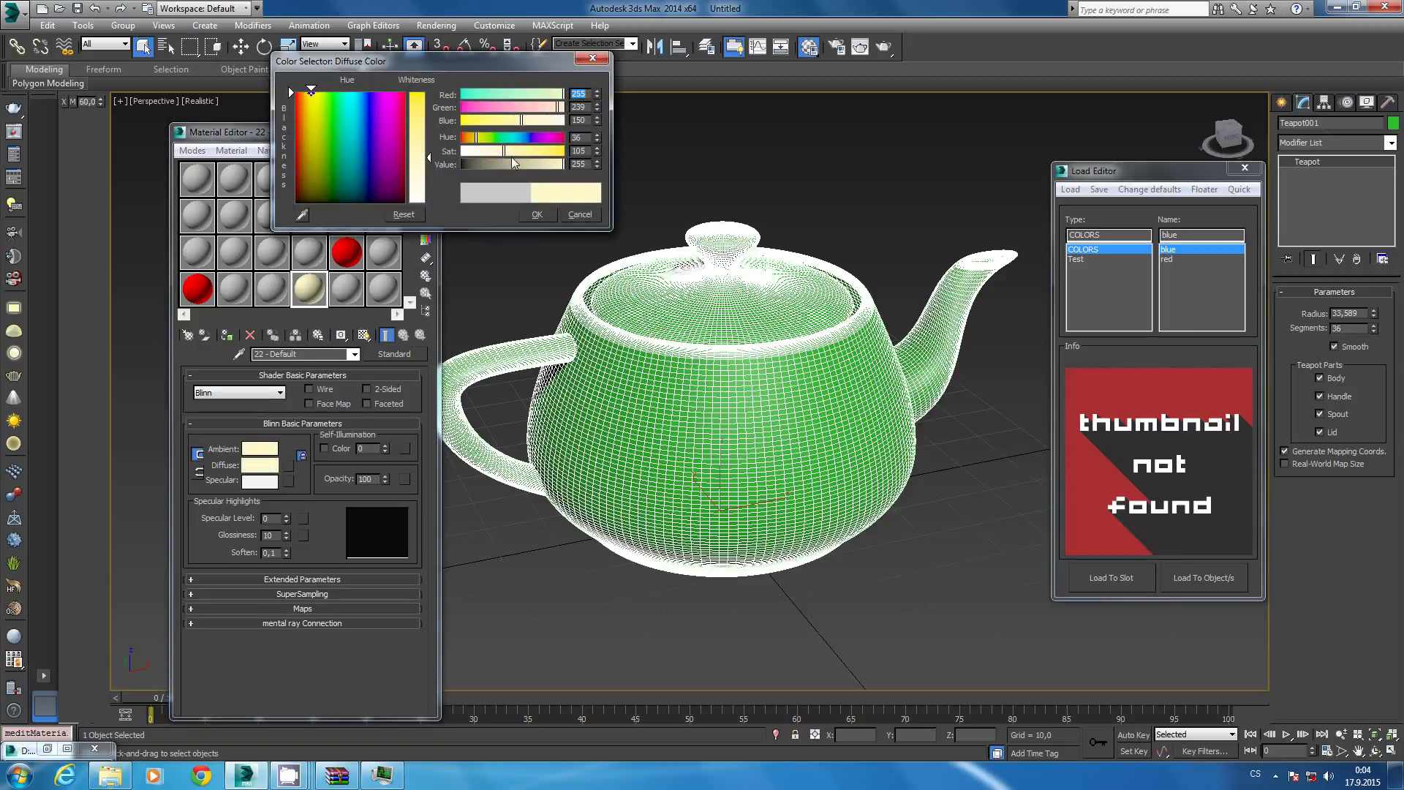
pyautogui.moveTo(512, 152); pyautogui.dragTo(560, 151)
pyautogui.click(535, 215)
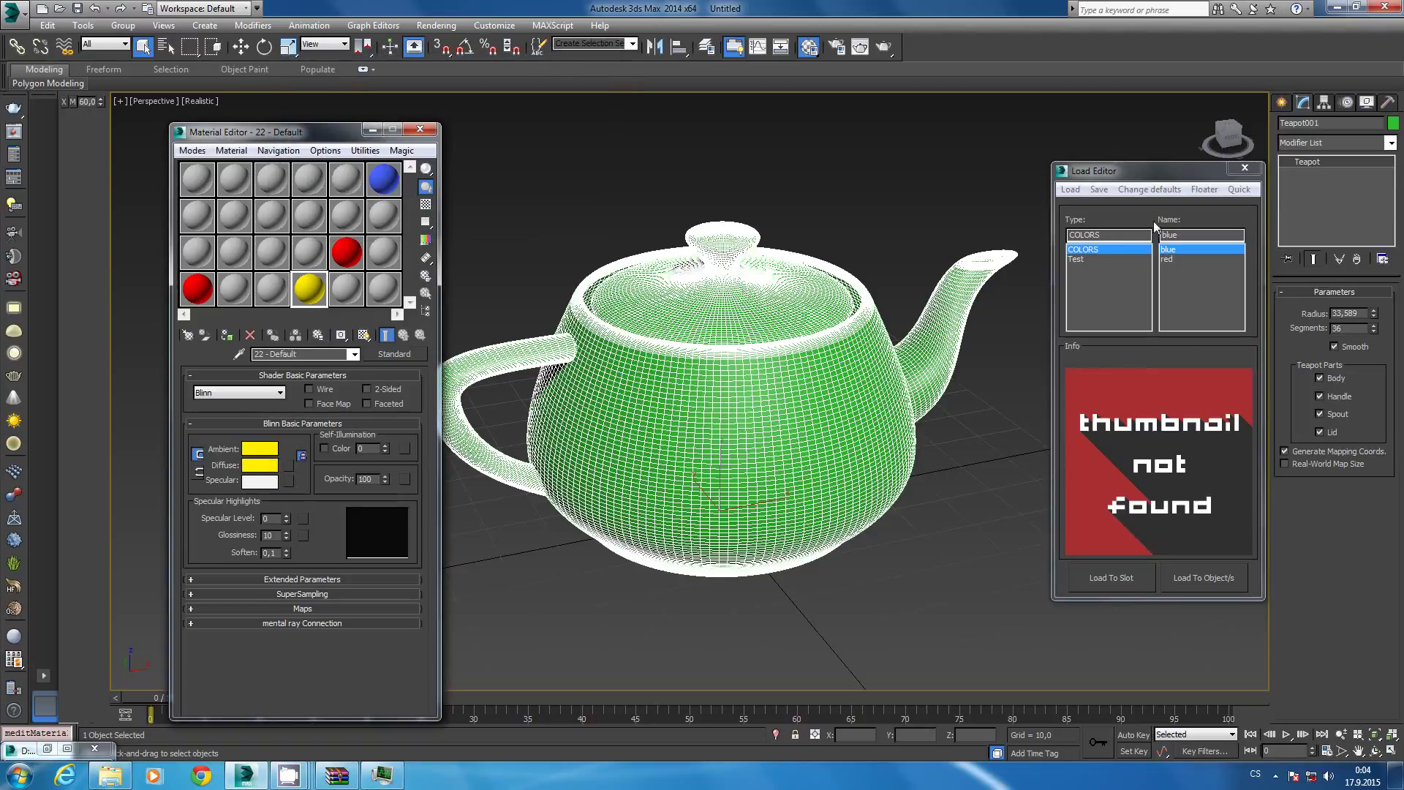
pyautogui.click(1100, 188)
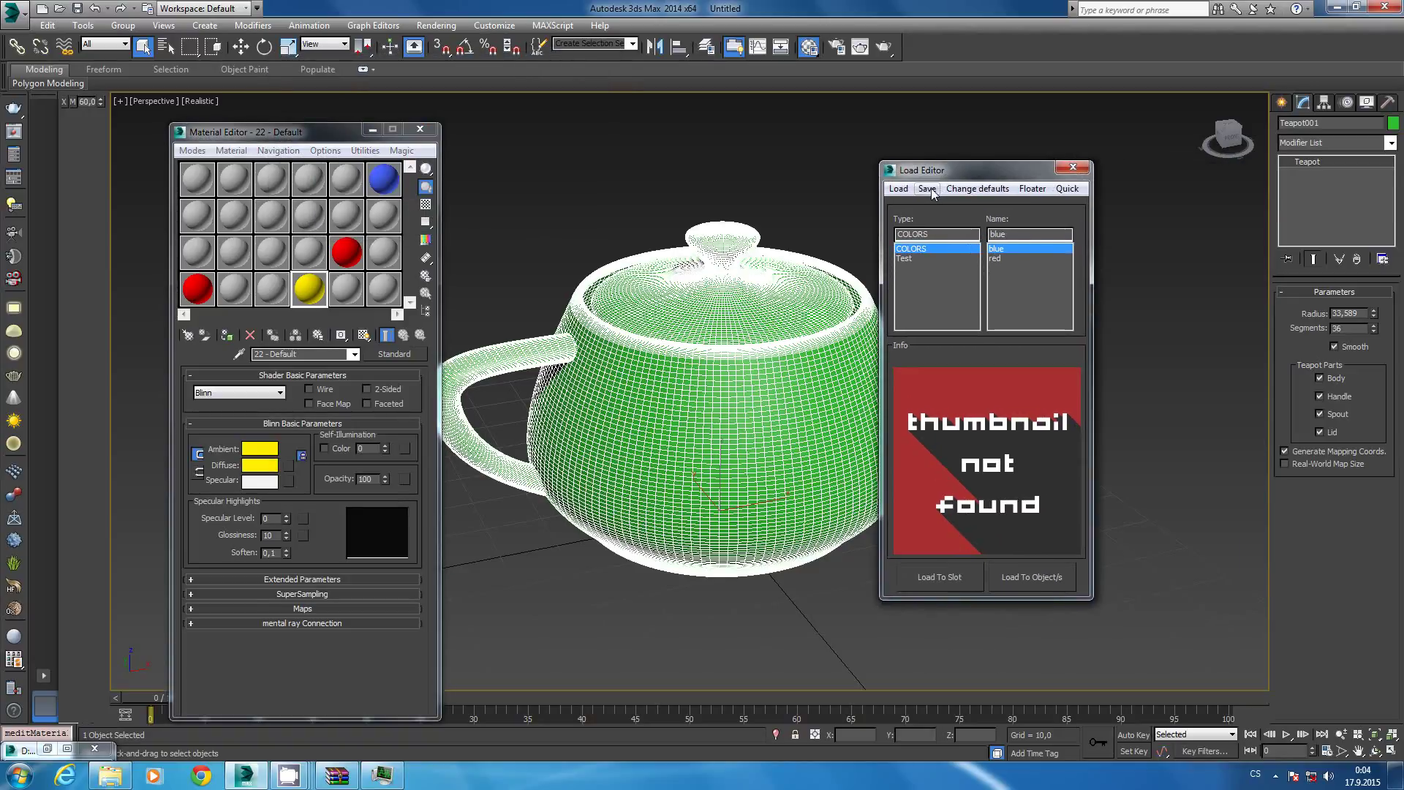
pyautogui.moveTo(958, 172); pyautogui.dragTo(1005, 173)
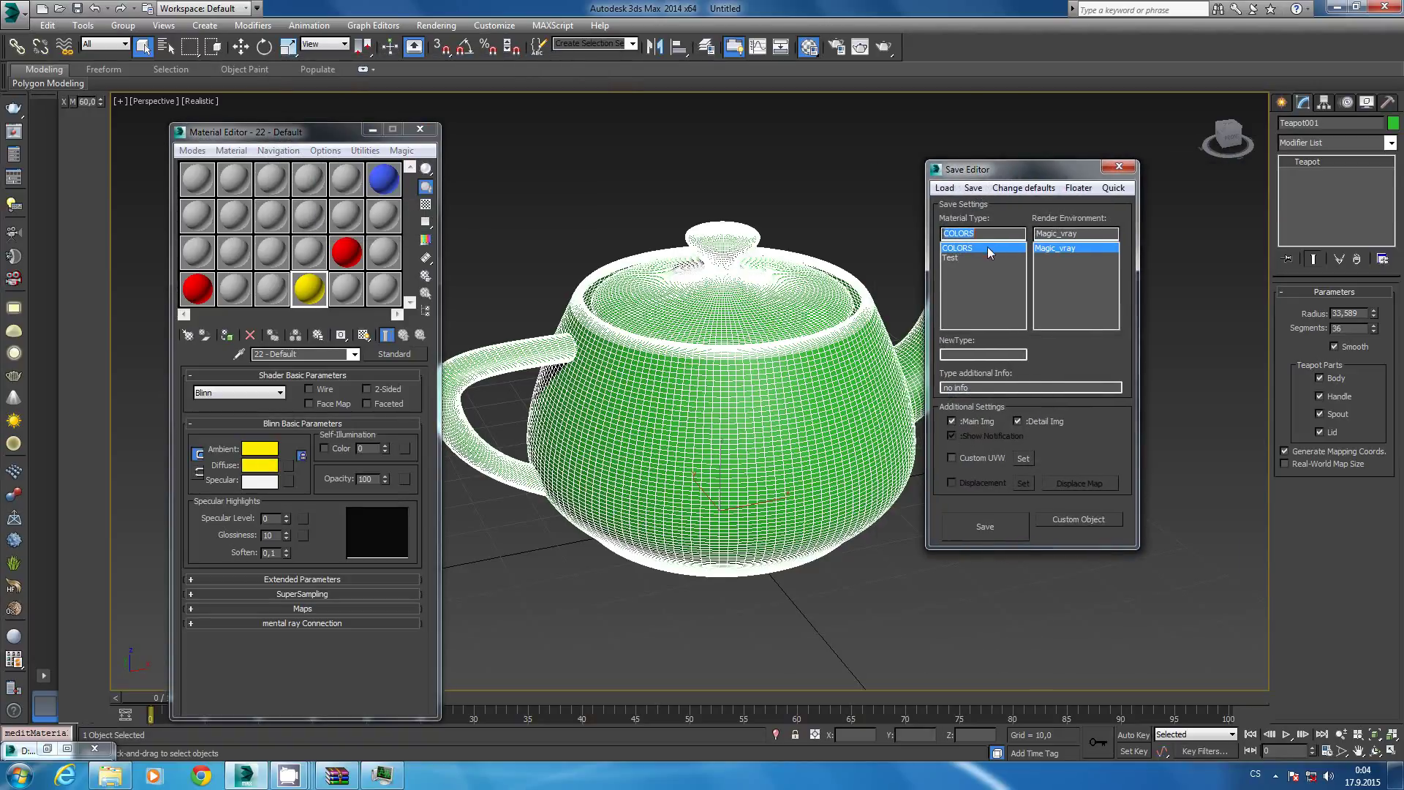
# Save yellow 22 - Default into COLORS with Magic_vray thumbnails, then un-maximize 3ds Max.
pyautogui.click(1054, 251)
pyautogui.click(1078, 518)
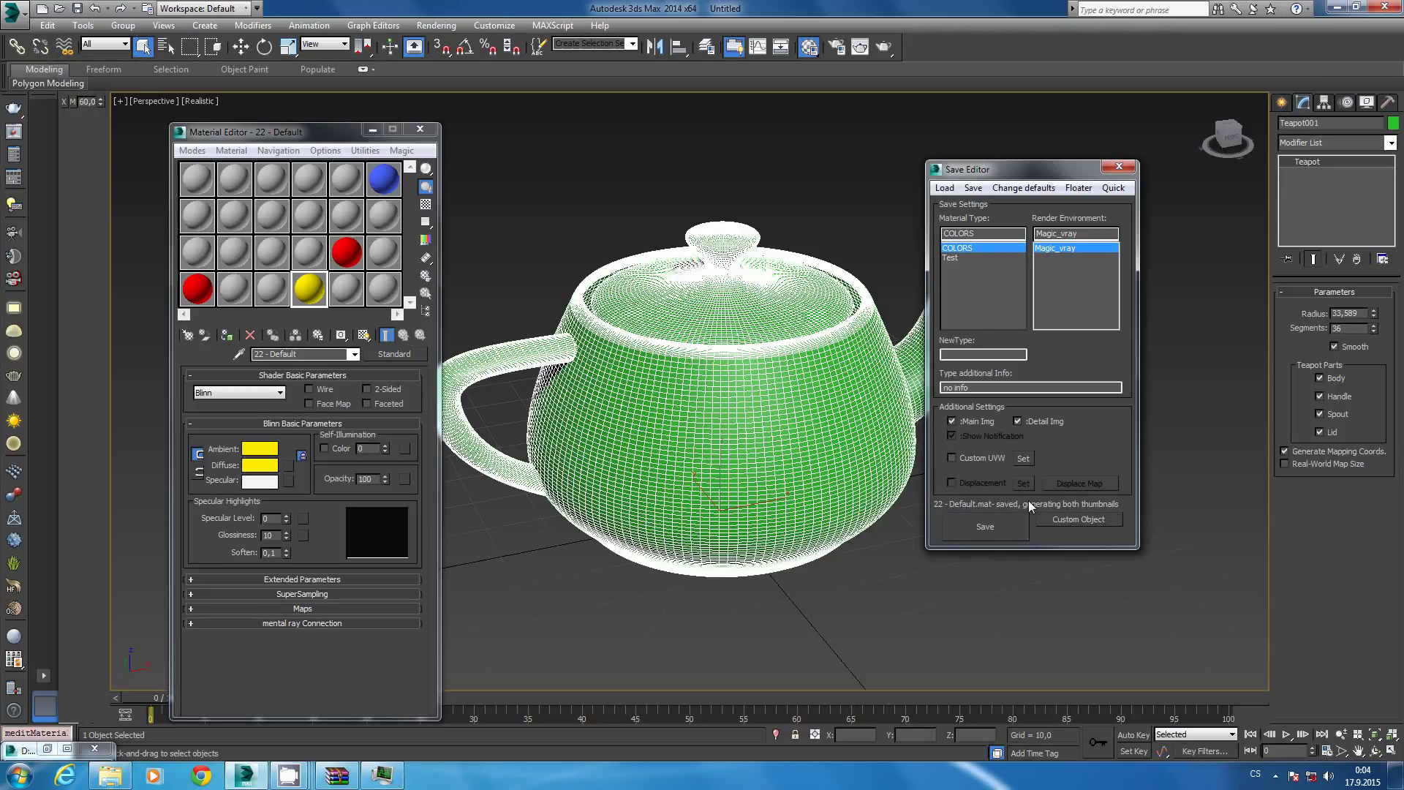
pyautogui.moveTo(746, 7)
pyautogui.mouseDown()
pyautogui.moveTo(2, 29)
pyautogui.moveTo(2, 58)
pyautogui.mouseUp()
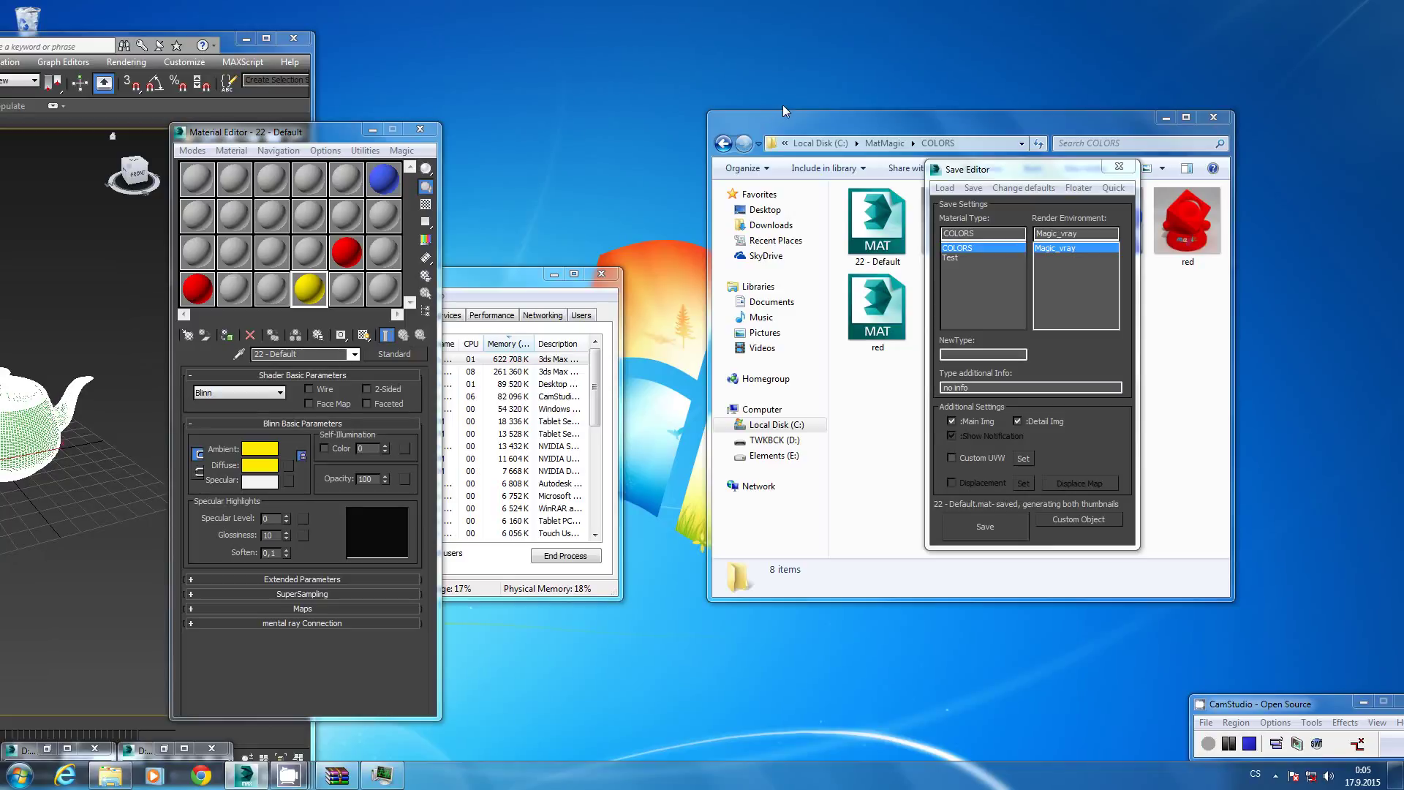
# Open MatMagic's _temp folder in Explorer to see the render files, then snap 3ds Max left.
pyautogui.moveTo(901, 137); pyautogui.dragTo(757, 146)
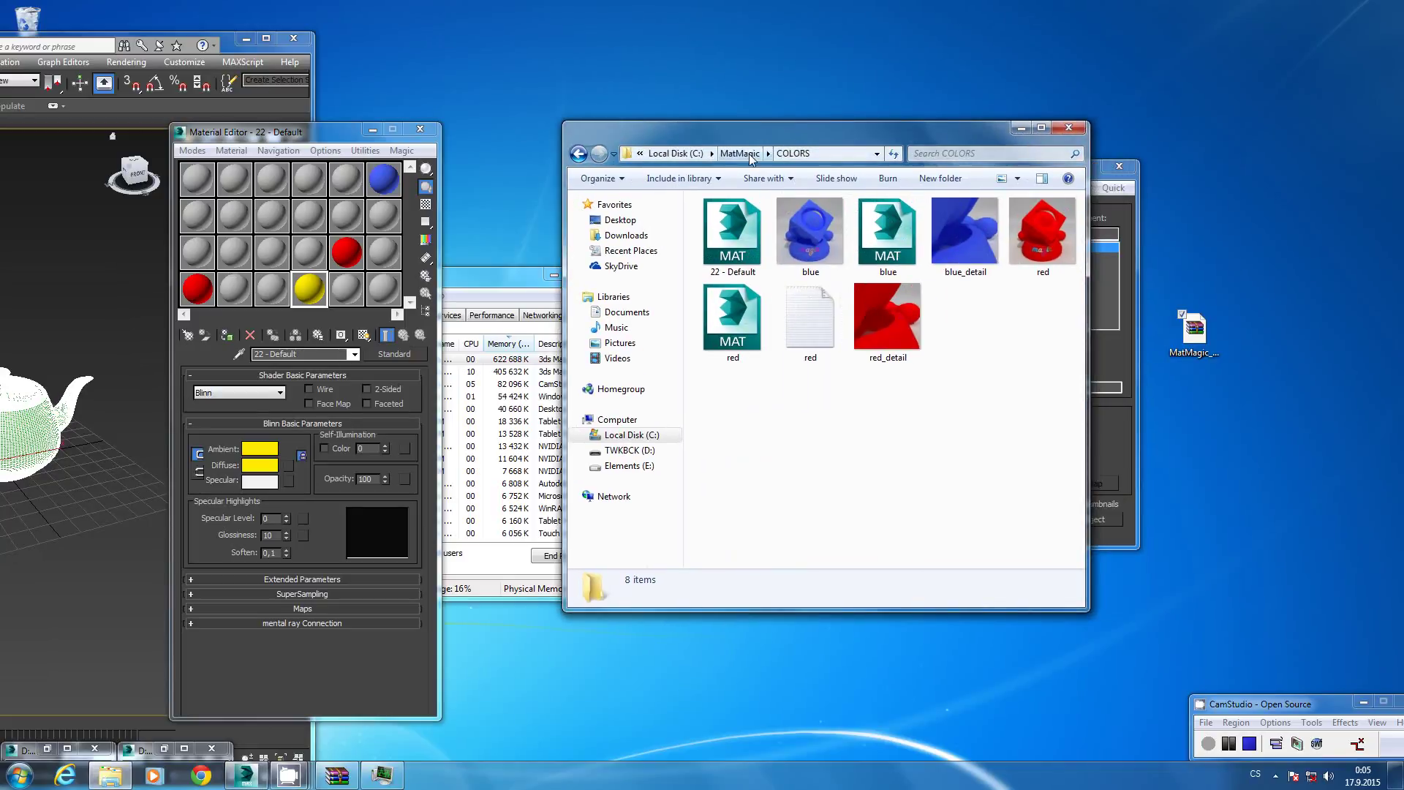
pyautogui.click(741, 152)
pyautogui.doubleClick(747, 237)
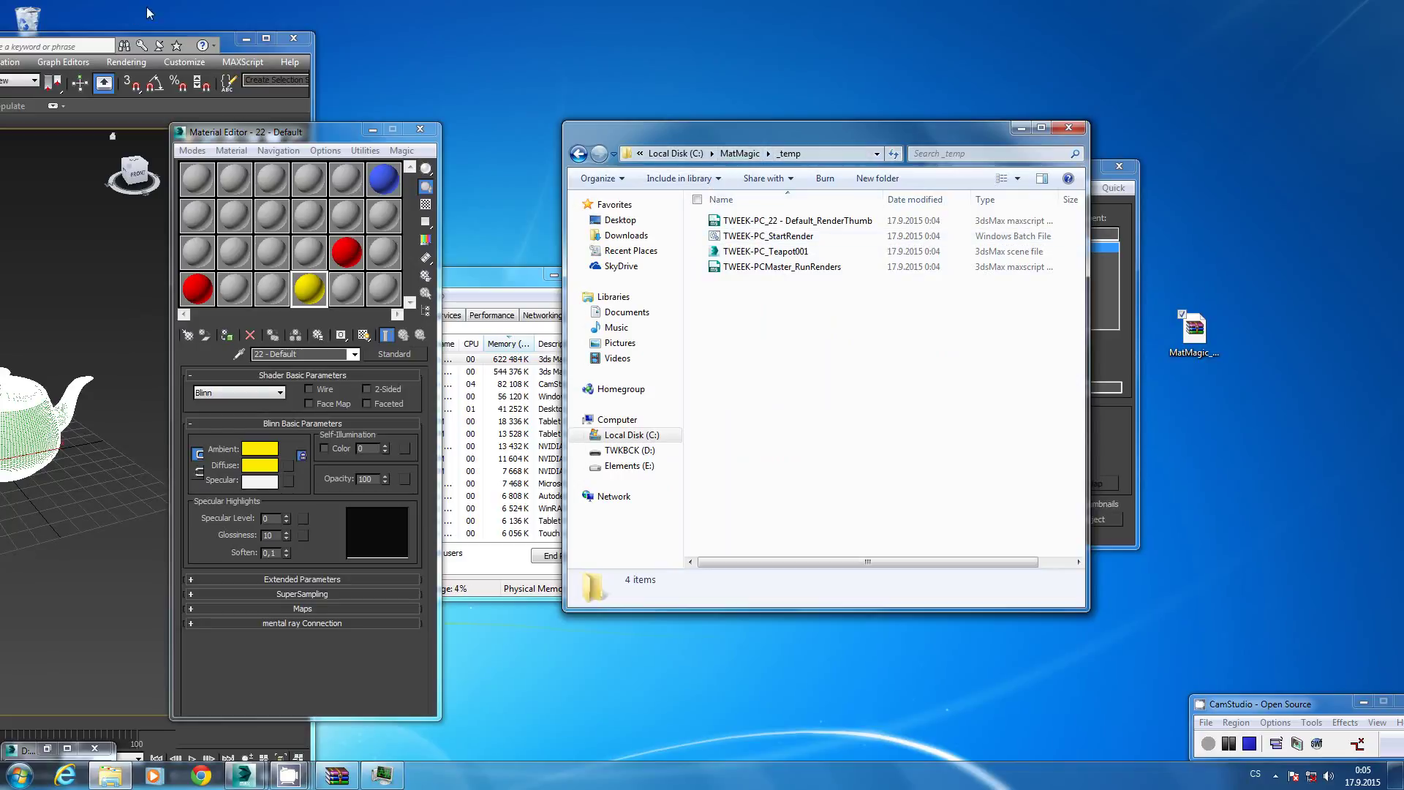
pyautogui.click(197, 54)
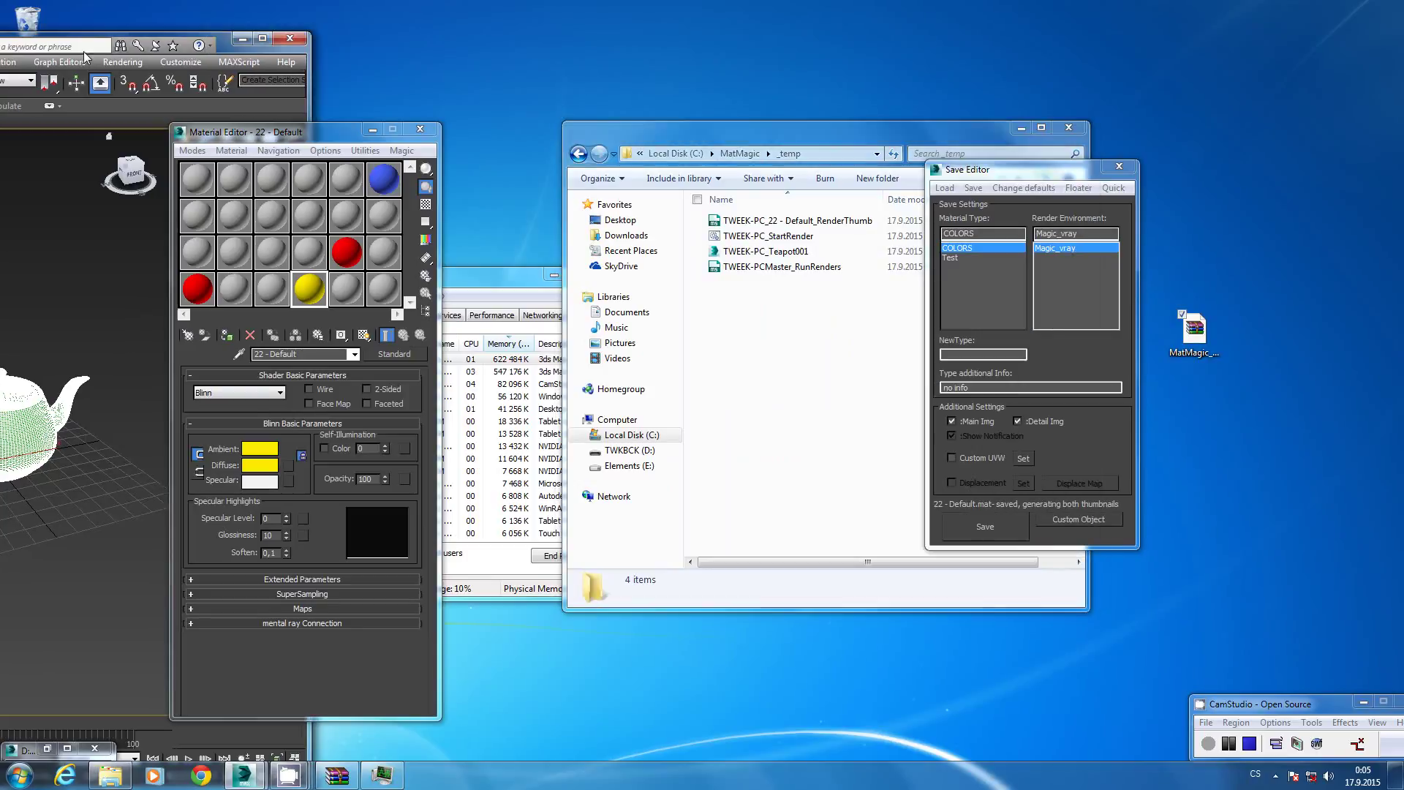
pyautogui.press('super+Left')
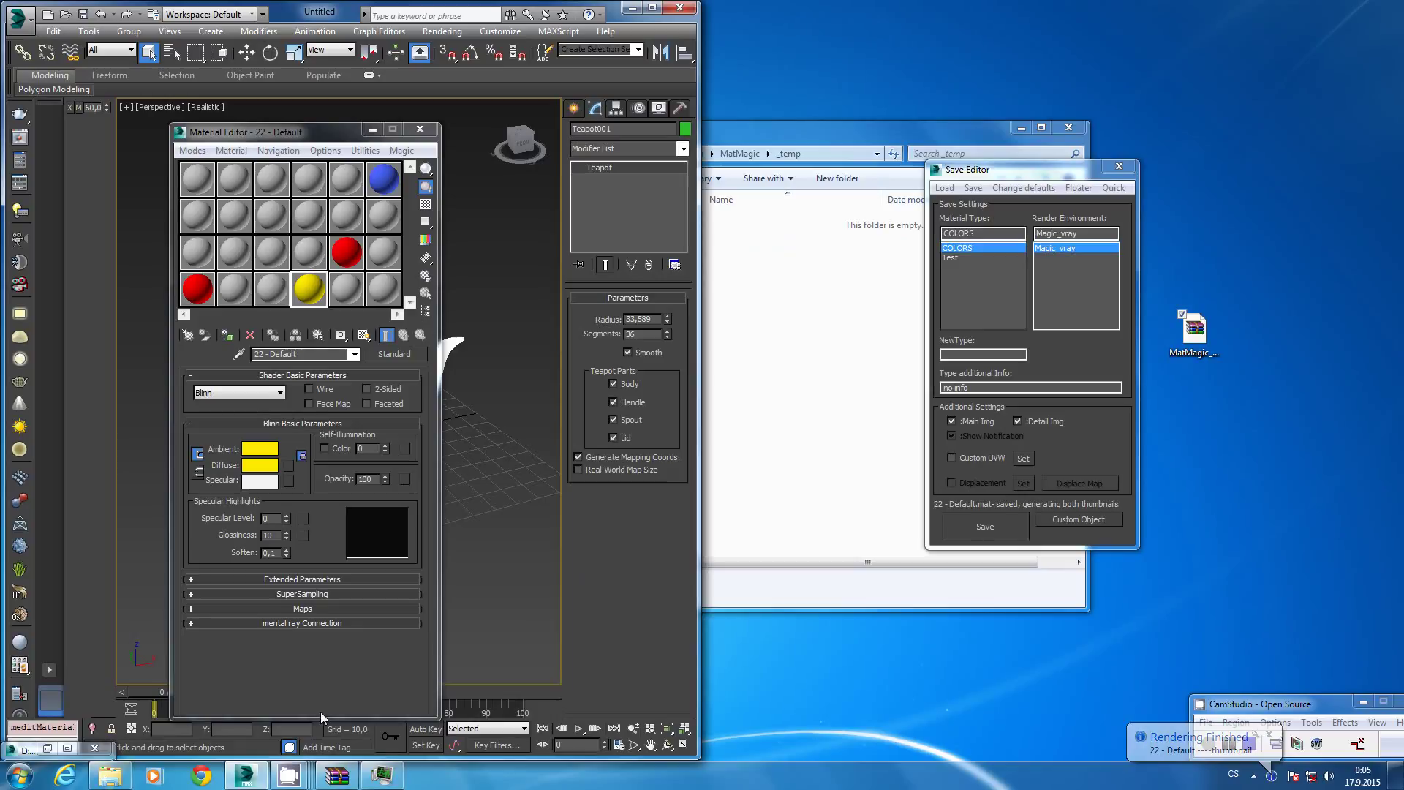
# Close the MatMagic save window and move the _temp folder window aside.
pyautogui.click(1119, 166)
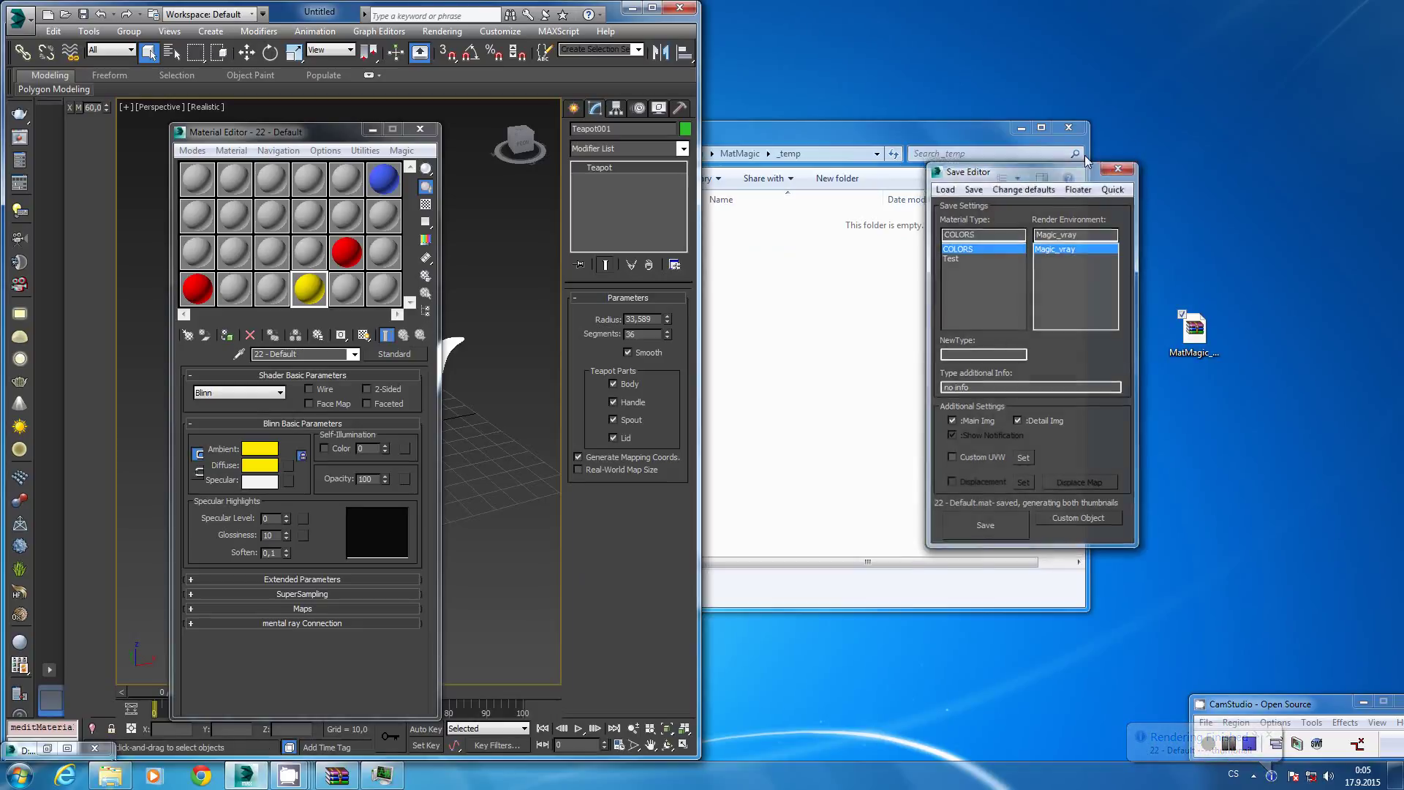
pyautogui.click(880, 136)
pyautogui.moveTo(880, 137); pyautogui.dragTo(1061, 97)
# Open the MatMagic Load Editor and view the 22 - Default thumbnail in COLORS.
pyautogui.click(402, 150)
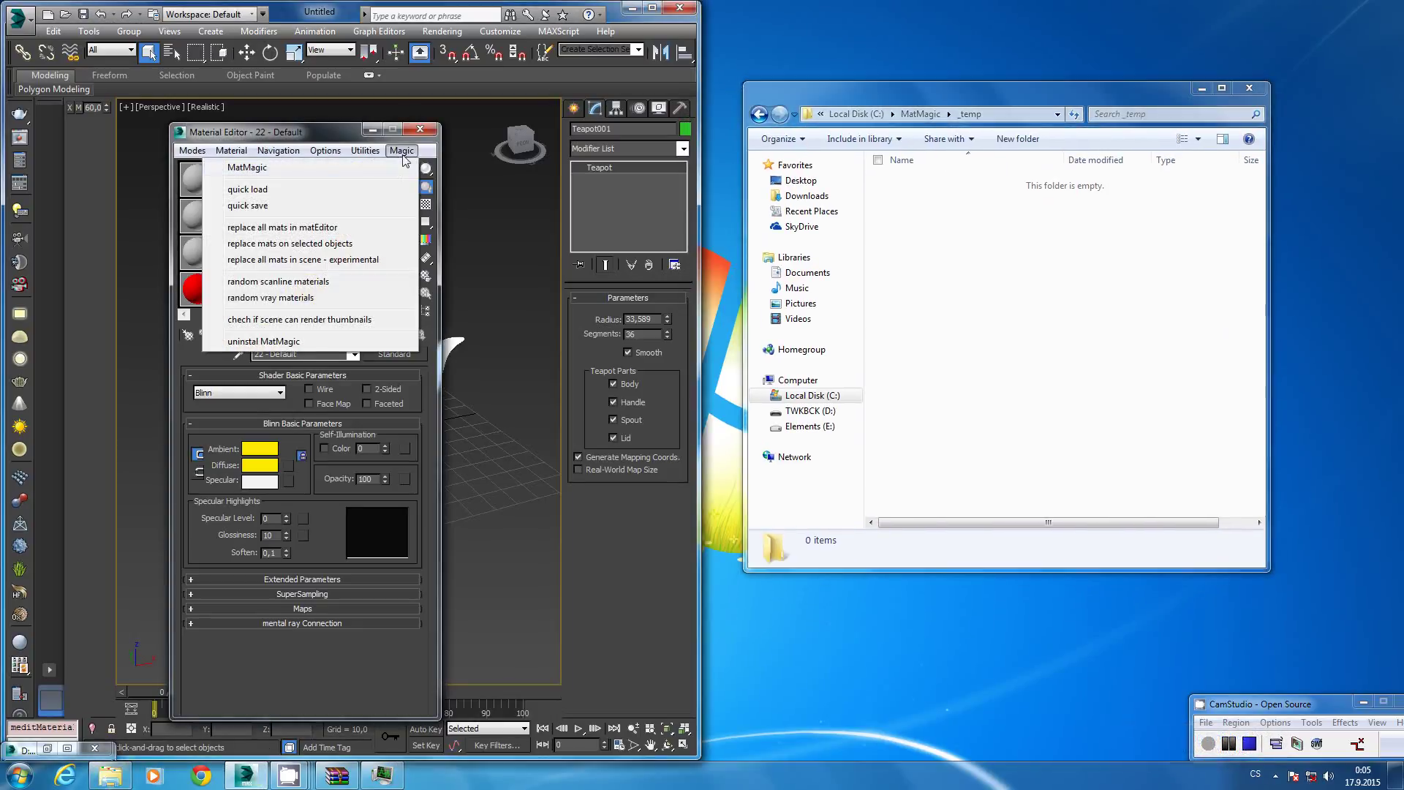
pyautogui.click(388, 168)
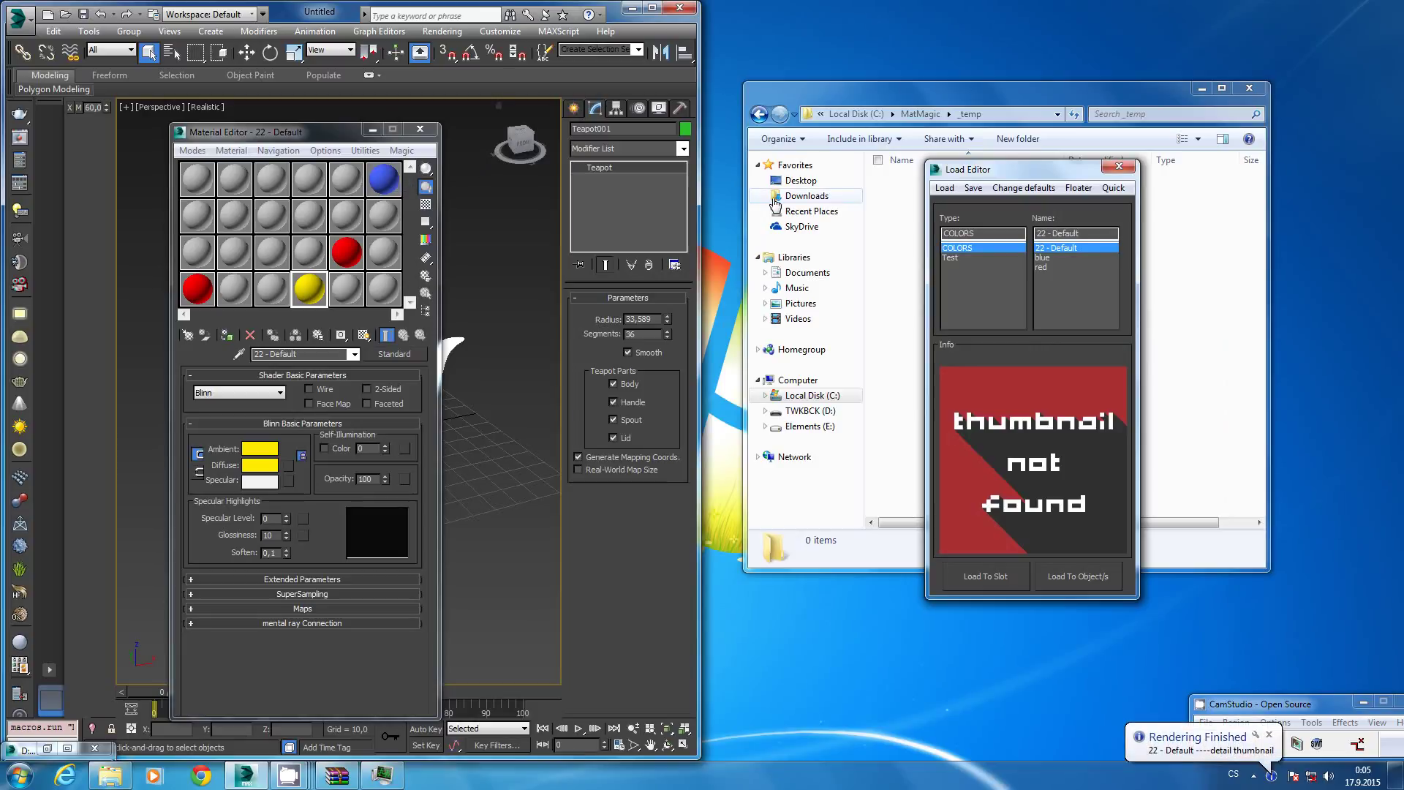
pyautogui.click(995, 189)
pyautogui.click(867, 201)
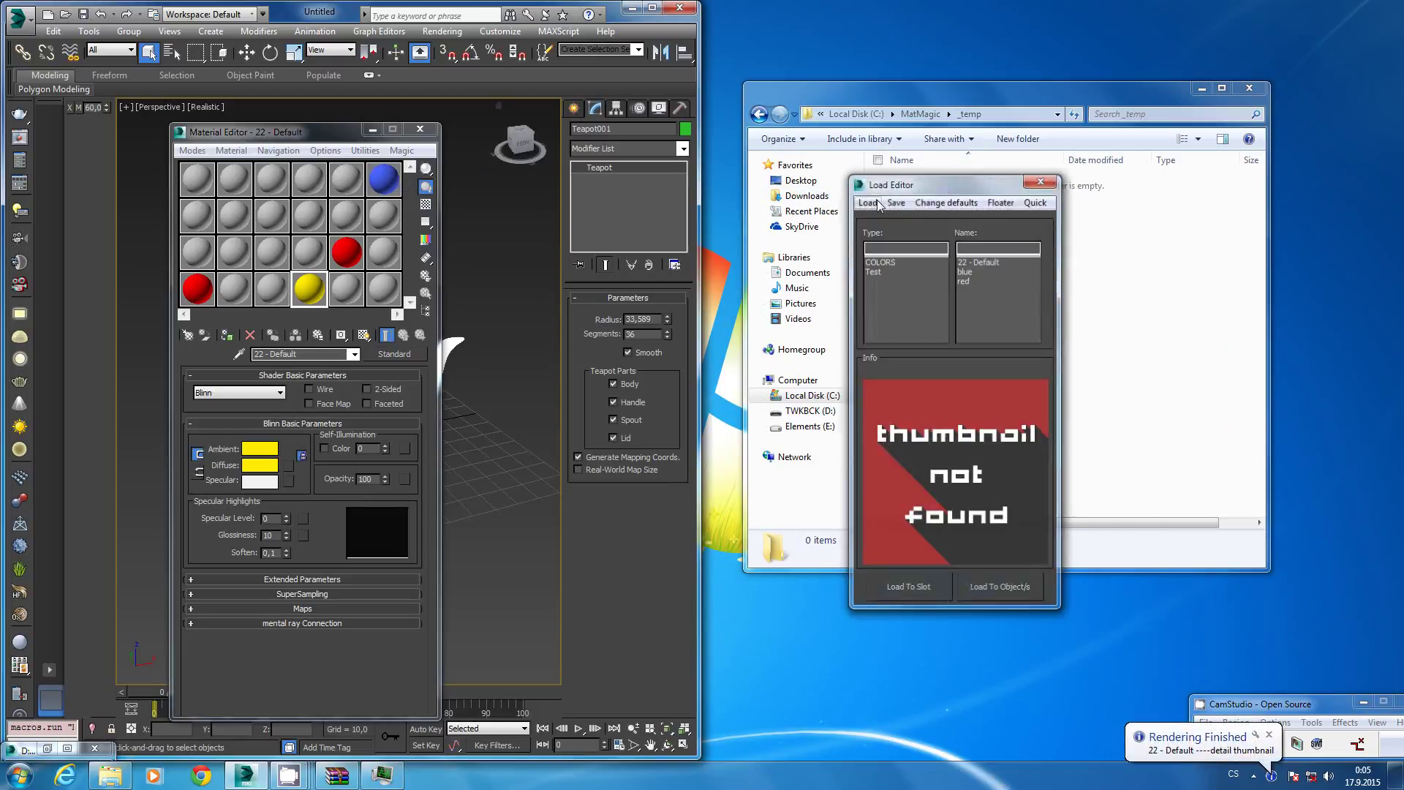
pyautogui.click(881, 262)
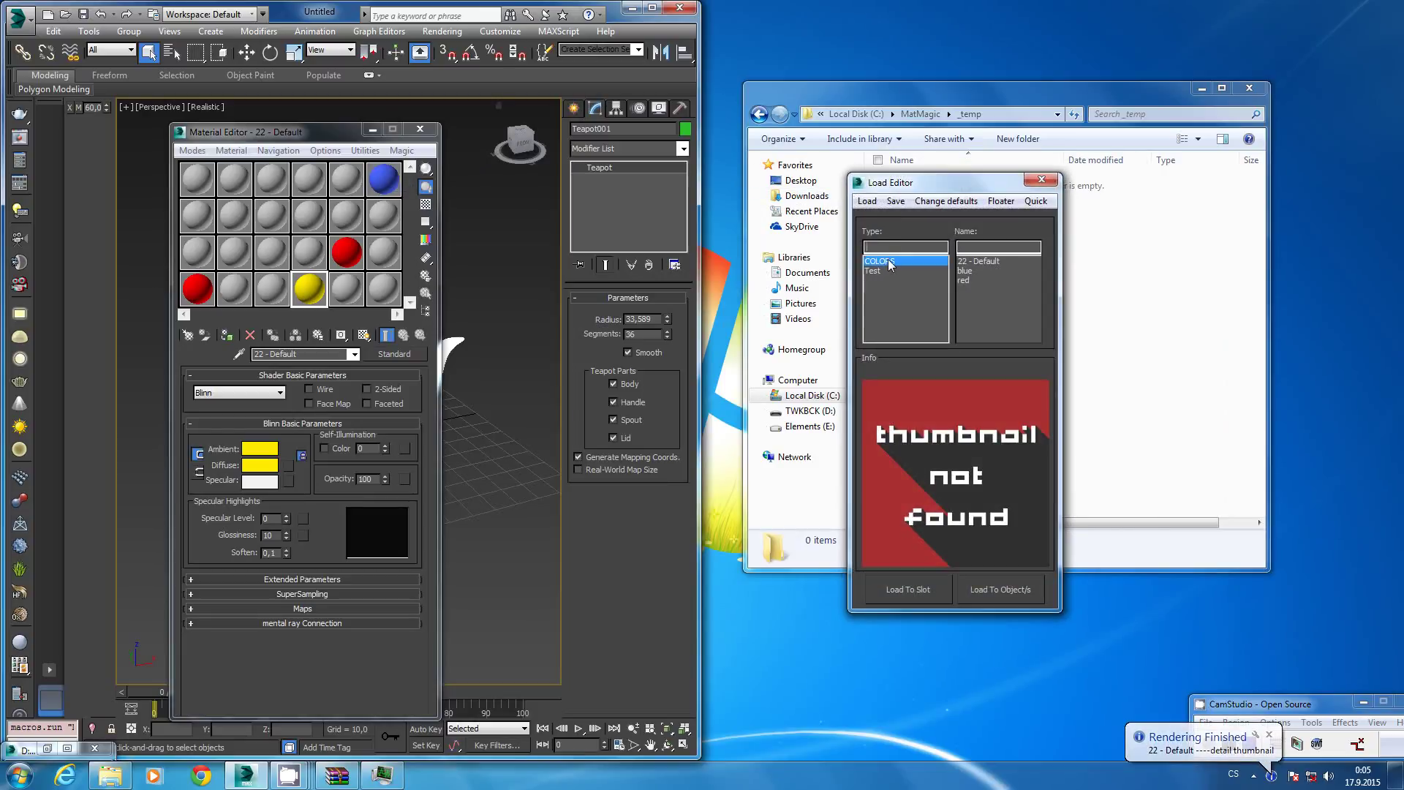
pyautogui.click(971, 265)
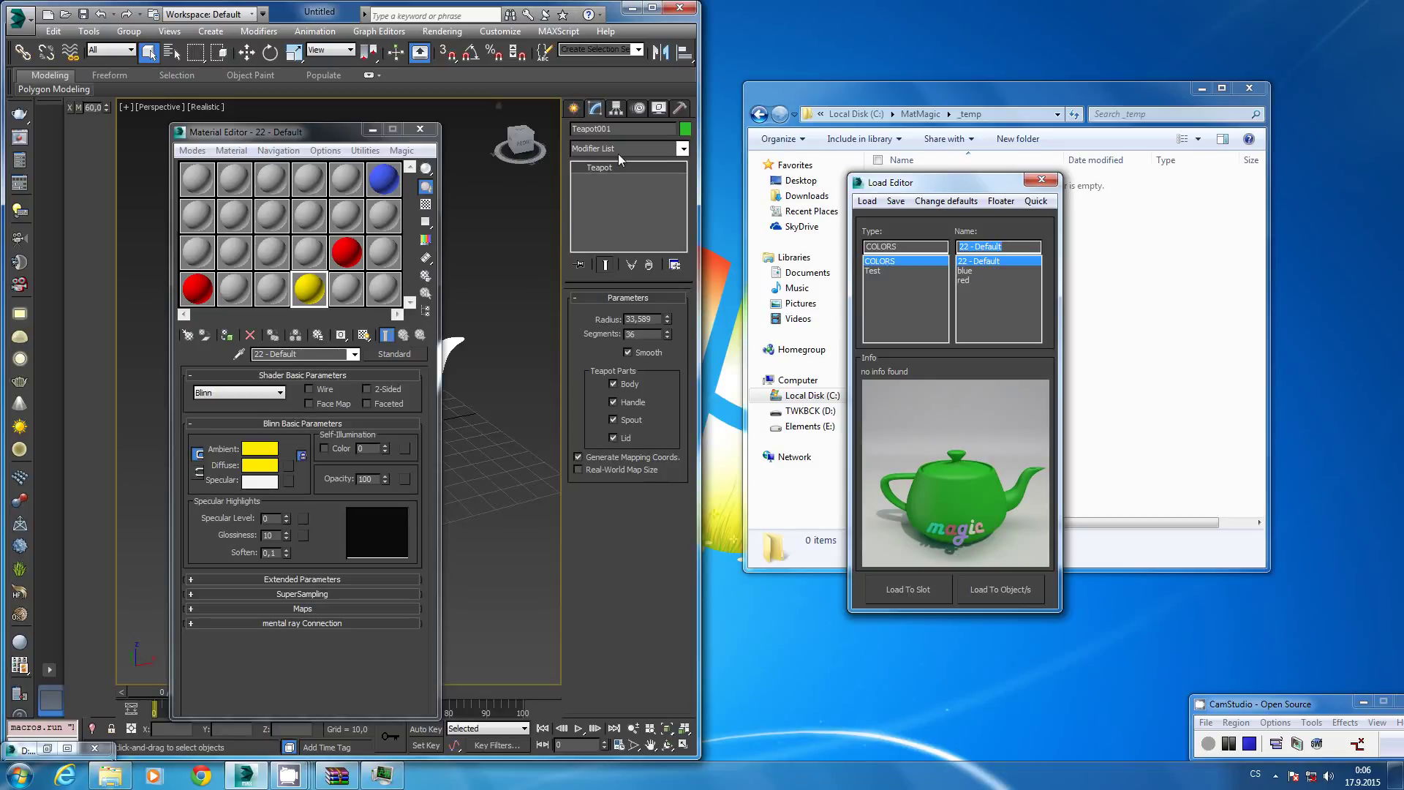
# Close the MatMagic and Material Editor windows, minimize Explorer, and maximize 3ds Max.
pyautogui.click(1041, 180)
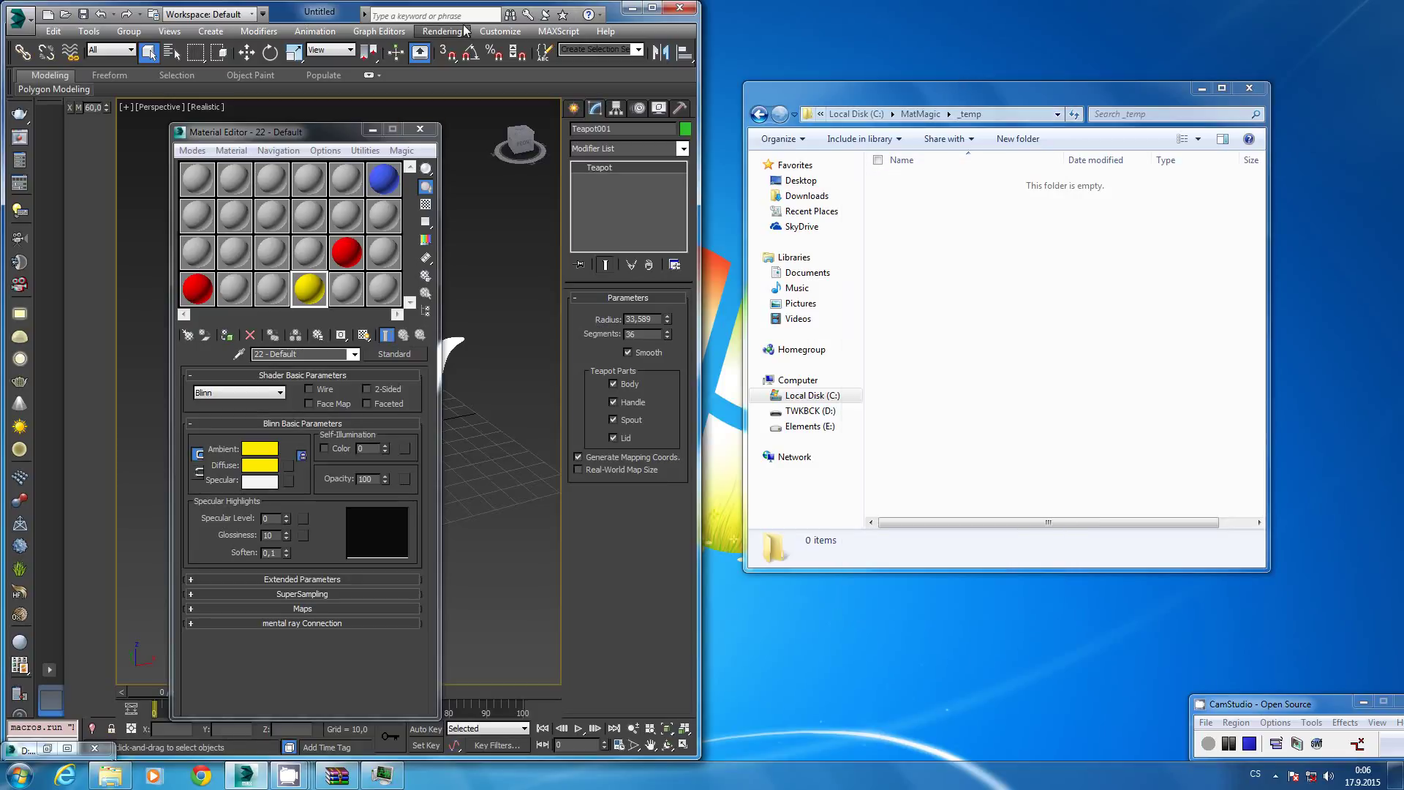
pyautogui.click(420, 128)
pyautogui.click(1202, 87)
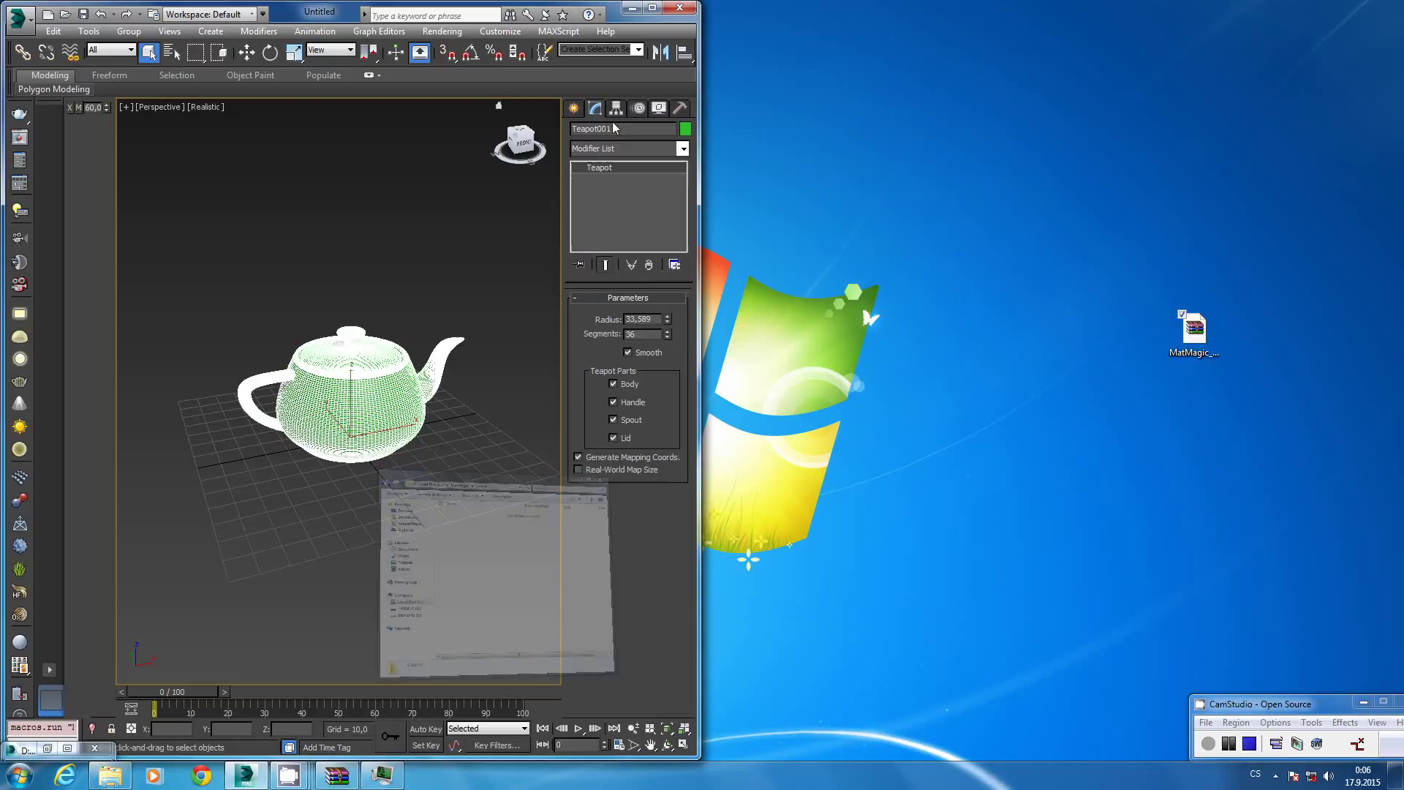
pyautogui.click(653, 8)
# Delete the teapot and reset to an empty scene without saving.
pyautogui.click(620, 476)
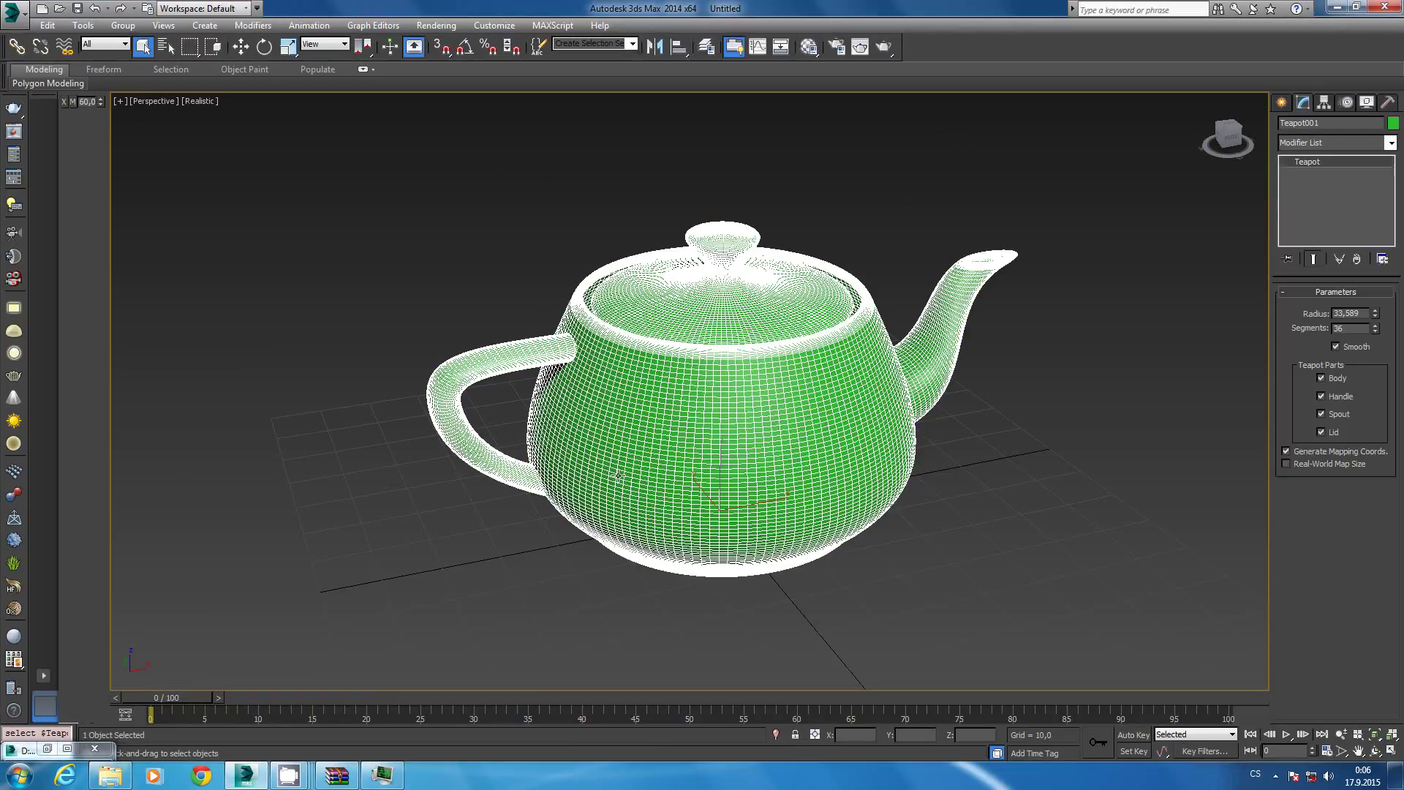
pyautogui.press('Delete')
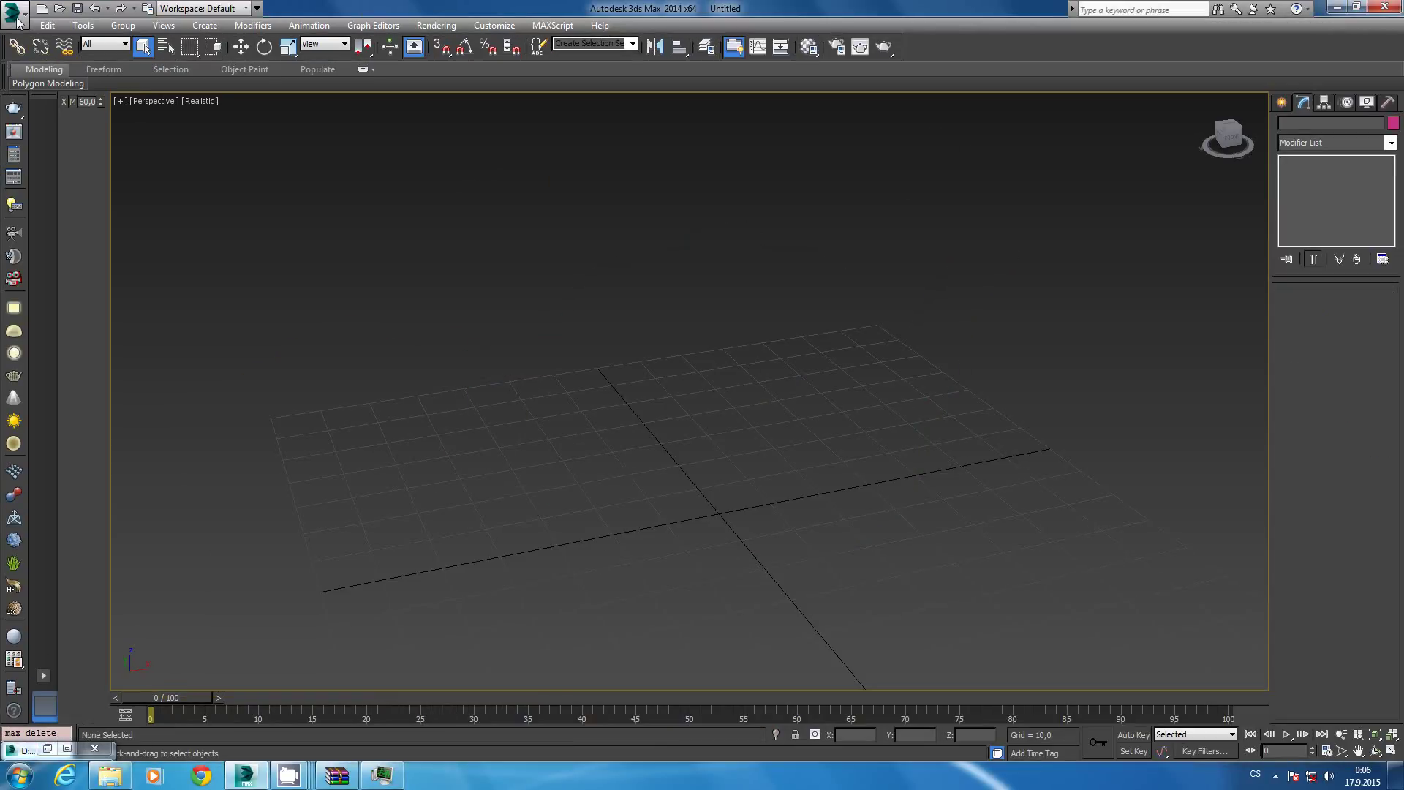
pyautogui.click(12, 12)
pyautogui.click(49, 78)
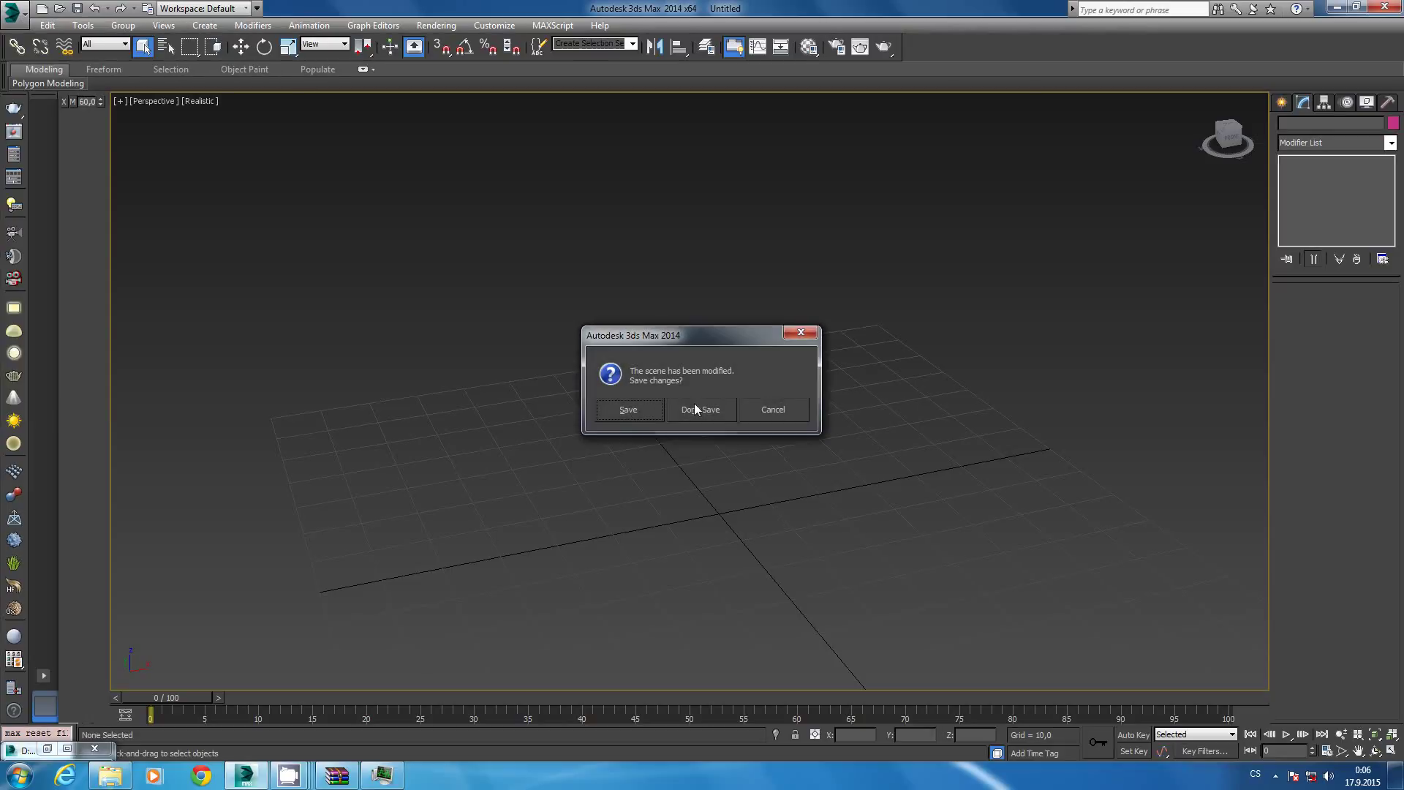
pyautogui.click(701, 411)
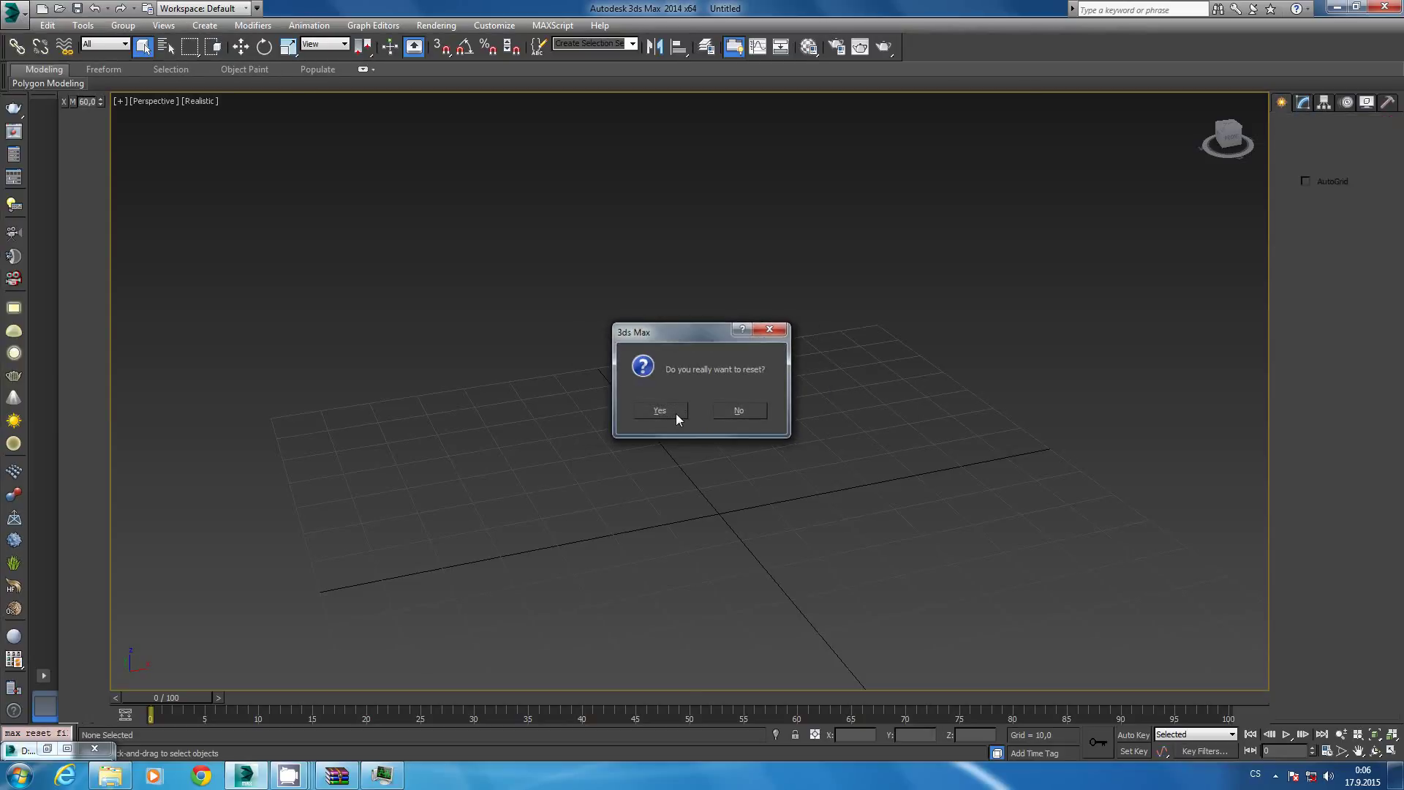
pyautogui.click(676, 414)
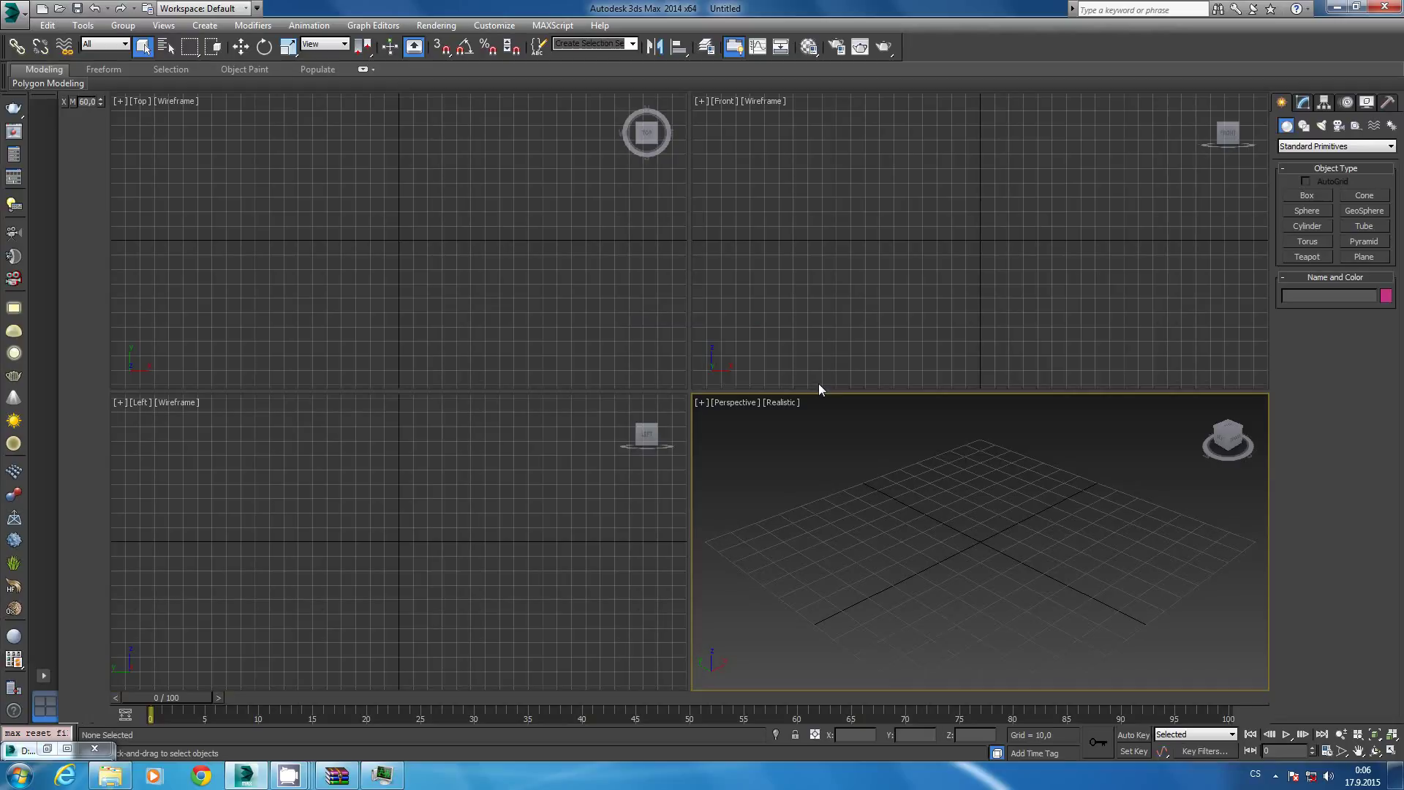
# Show the Material Editor centred over a maximized Perspective view, with its Magic menu open.
pyautogui.click(809, 46)
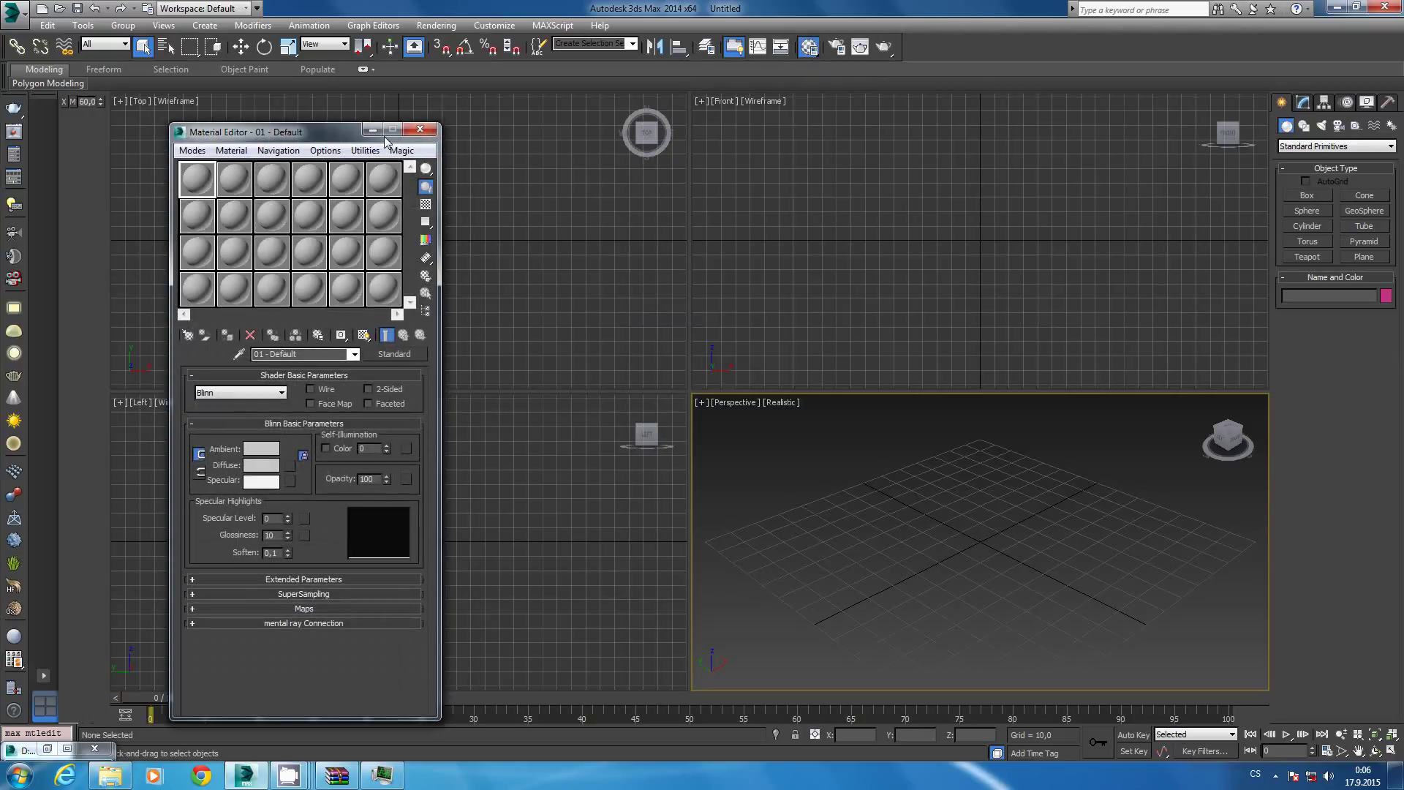
pyautogui.moveTo(329, 133); pyautogui.dragTo(508, 160)
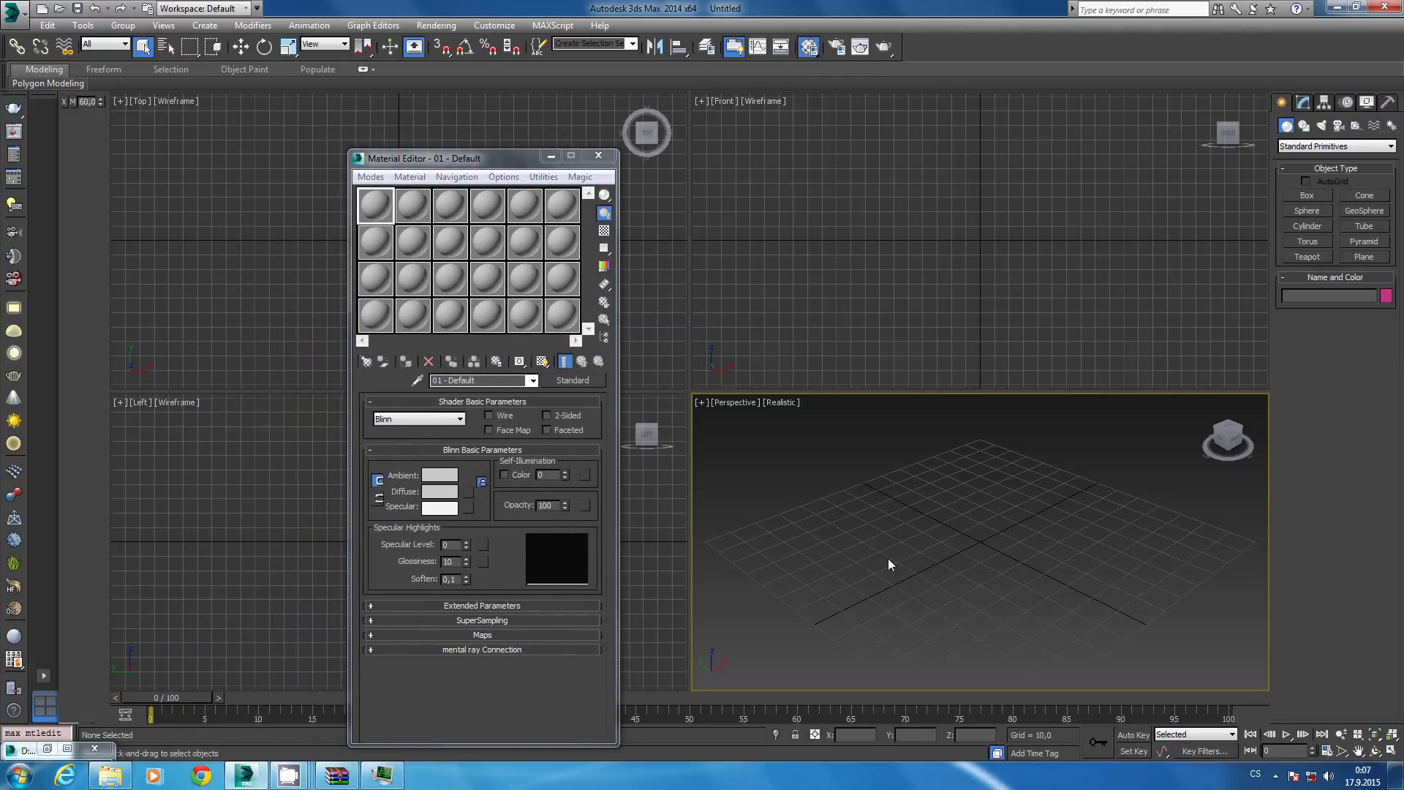
pyautogui.hotkey('alt', 'w')
pyautogui.click(584, 177)
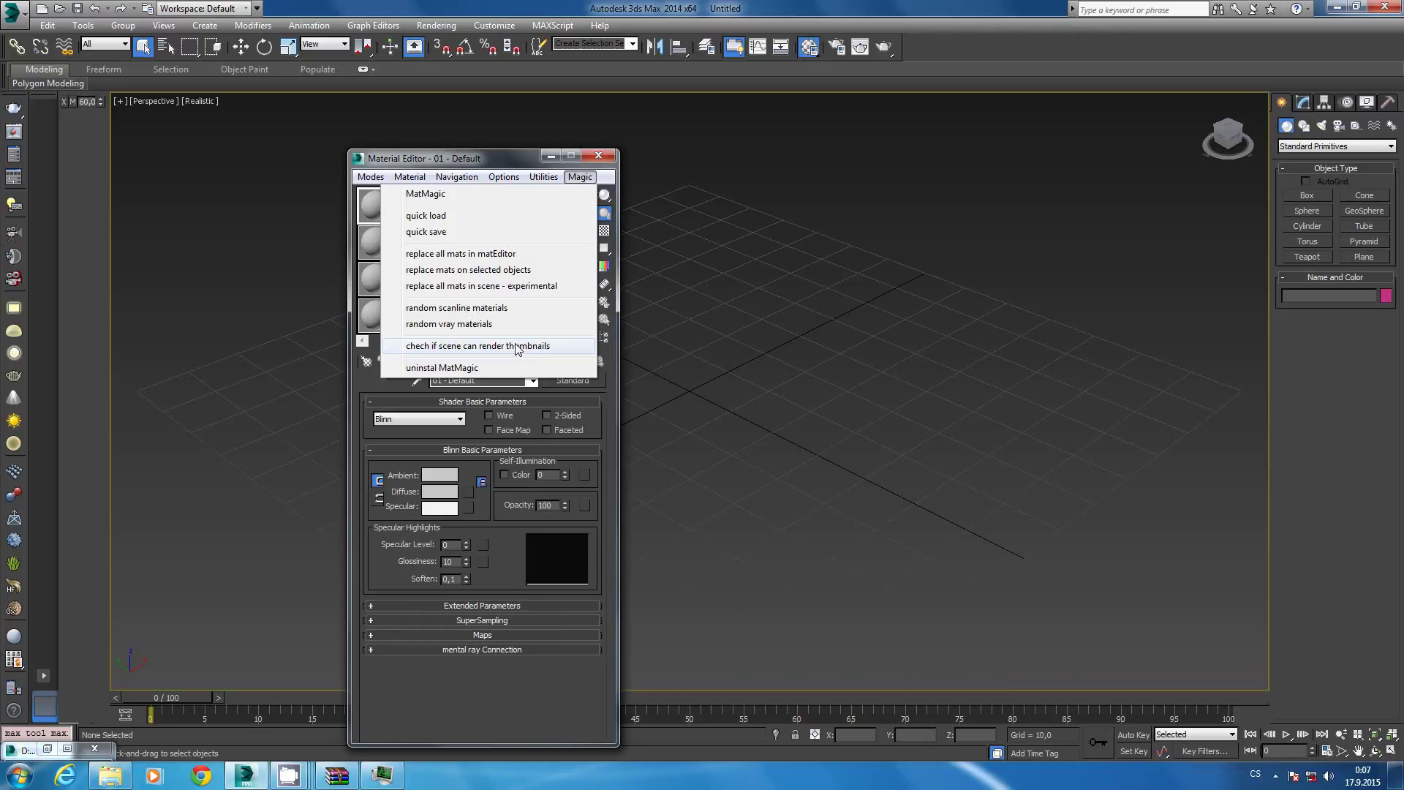
# Run MatMagic's thumbnail scene check and dismiss its 4 critical, 2 simple error report.
pyautogui.click(517, 346)
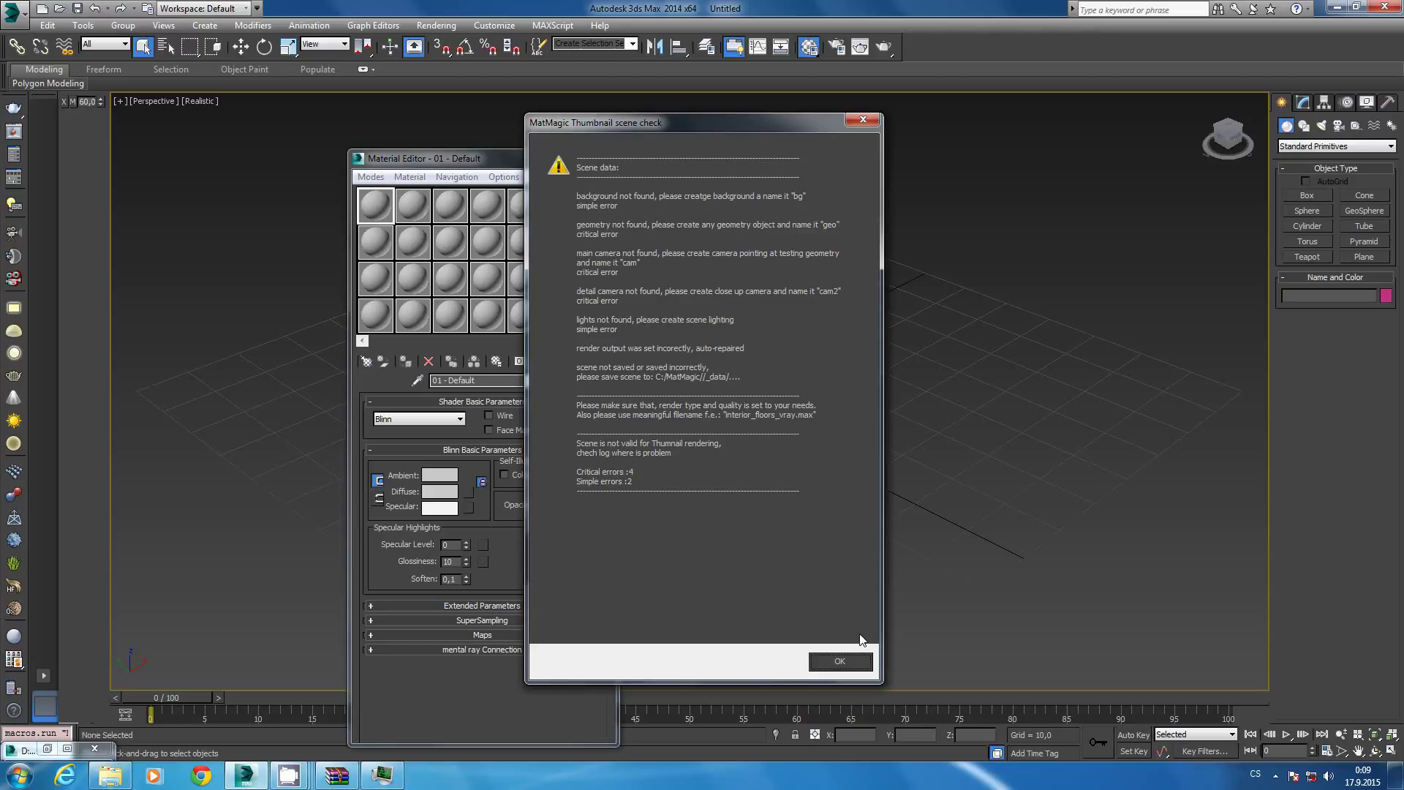
pyautogui.click(854, 662)
# Open Render Setup taller and right of the Material Editor, listing available production renderers.
pyautogui.click(835, 47)
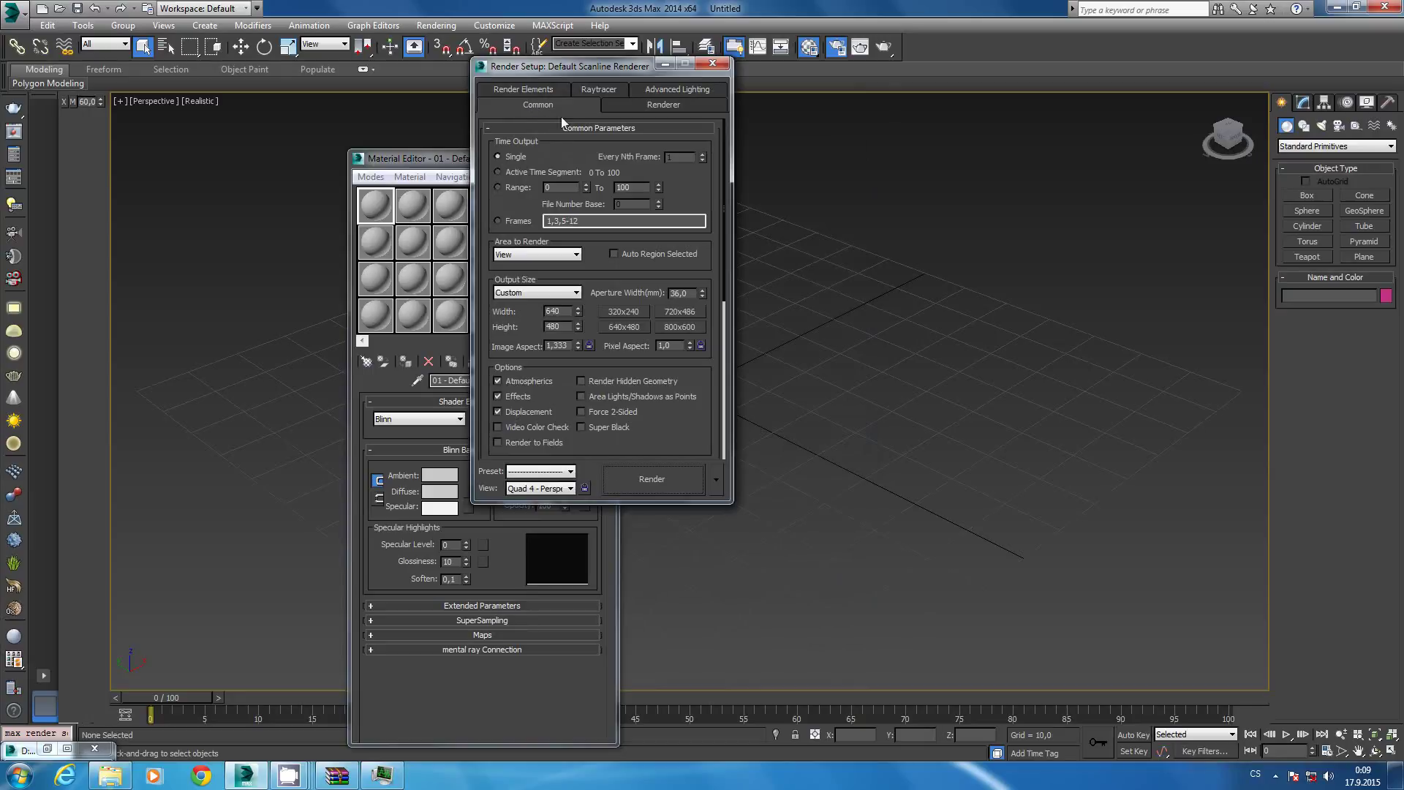
pyautogui.moveTo(680, 503); pyautogui.dragTo(679, 752)
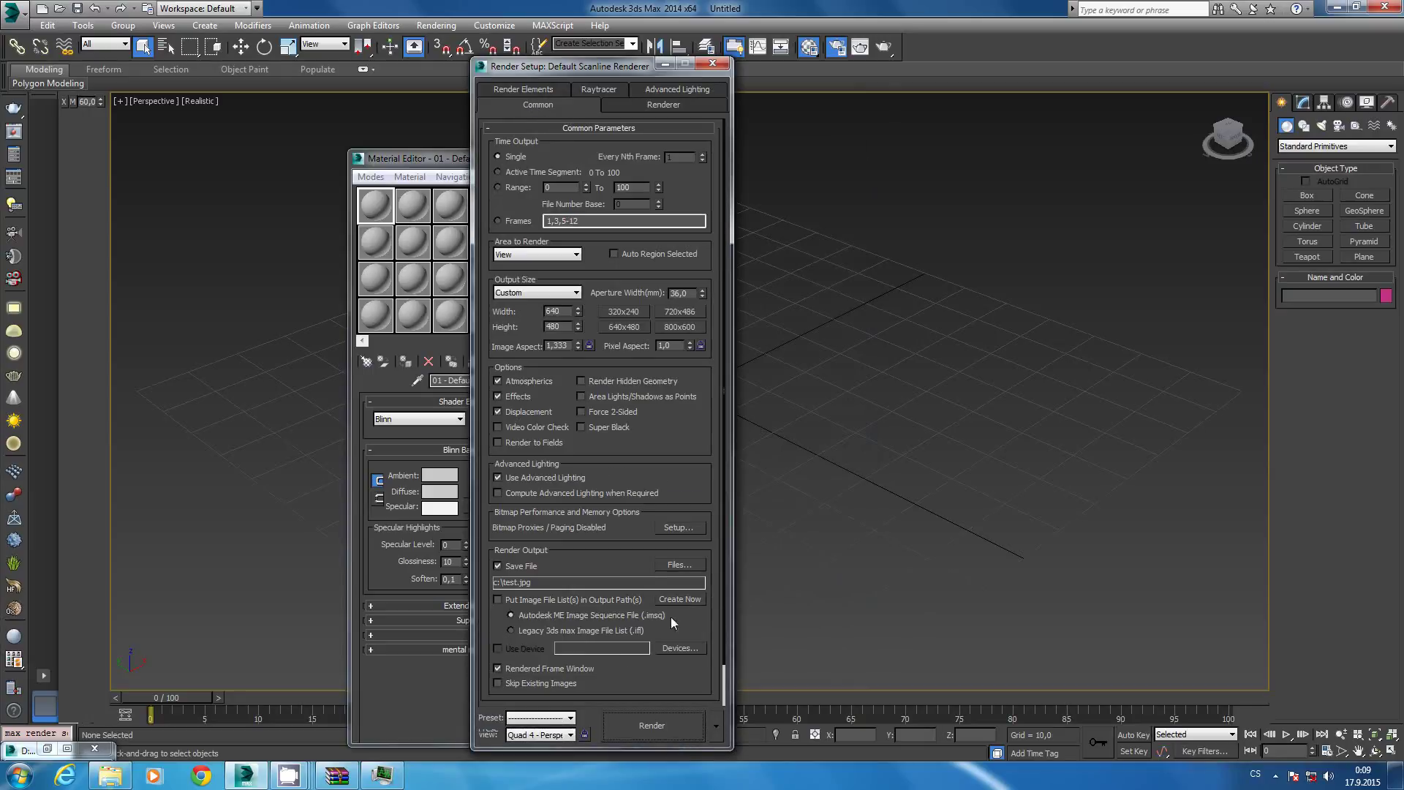
pyautogui.moveTo(624, 563); pyautogui.dragTo(625, 421)
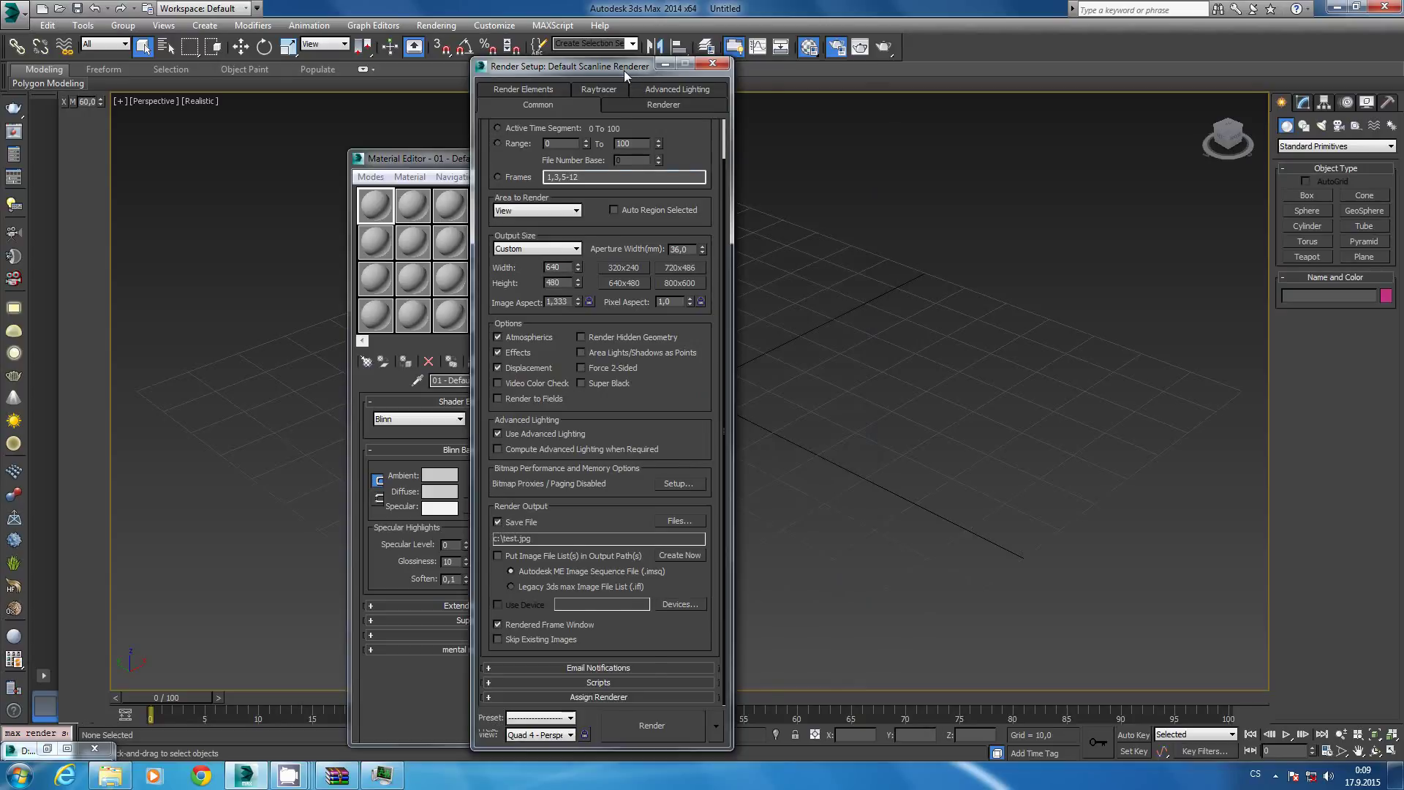
pyautogui.moveTo(624, 71); pyautogui.dragTo(928, 63)
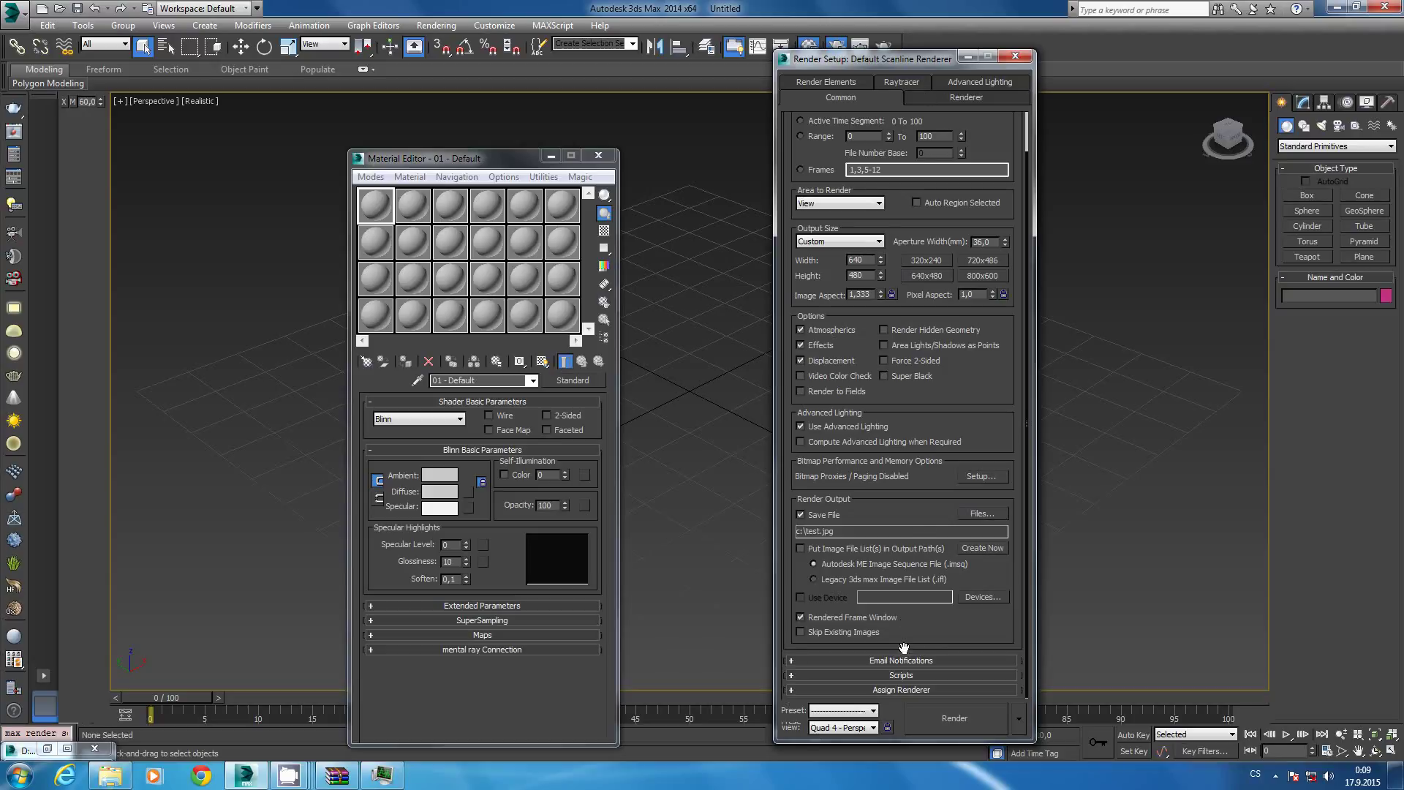
pyautogui.click(913, 690)
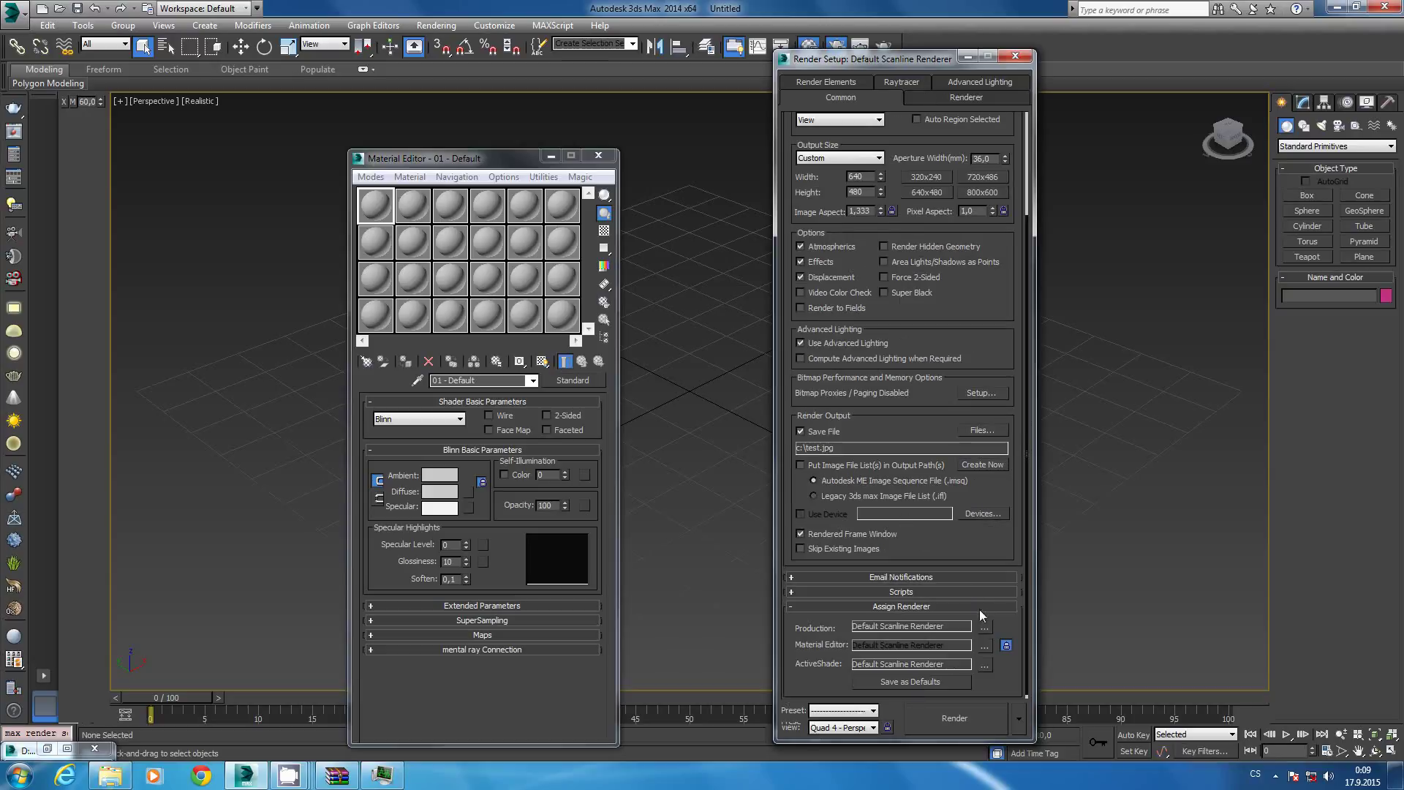
pyautogui.click(986, 627)
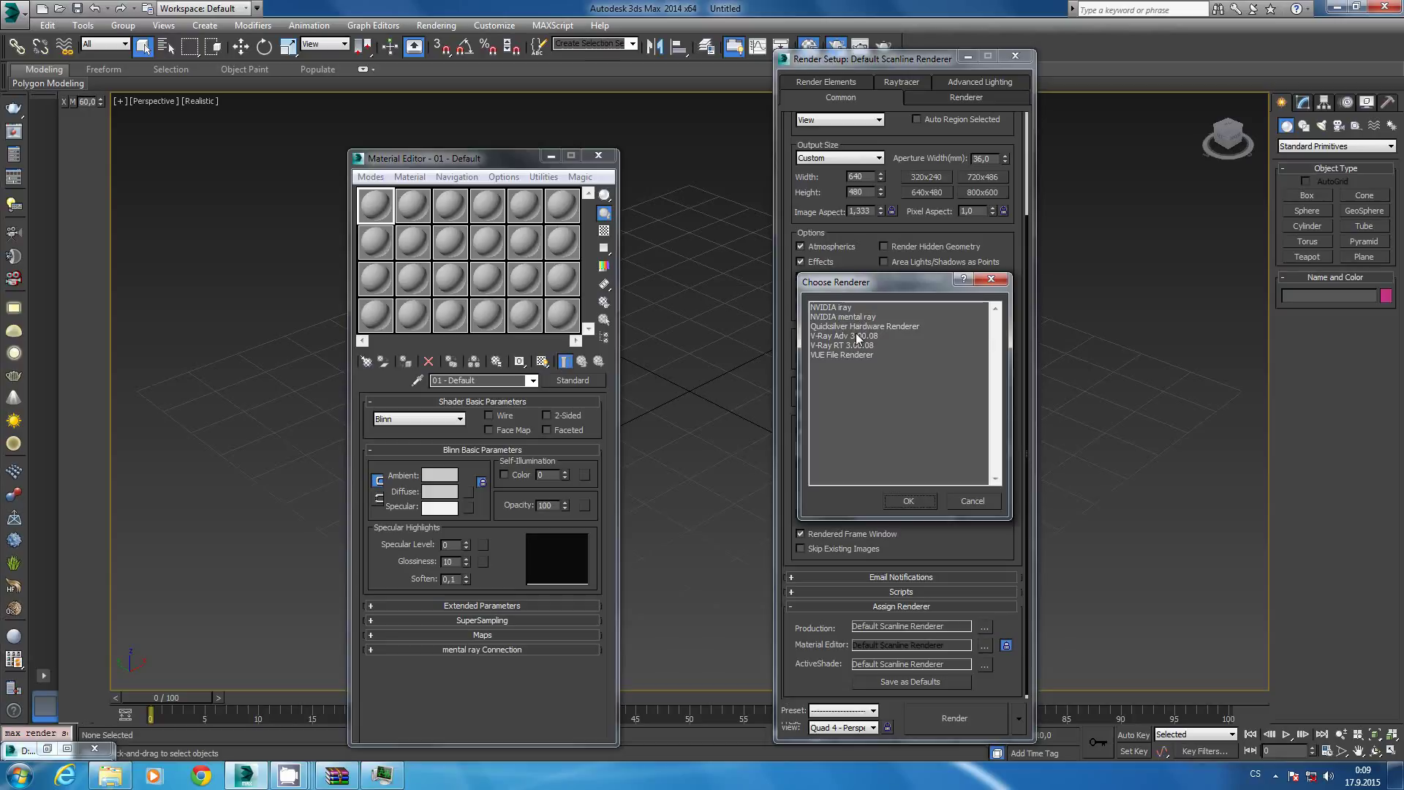
# Assign V-Ray Adv 3.00.08 and enable GI with a Brute force primary engine.
pyautogui.doubleClick(858, 339)
pyautogui.click(880, 85)
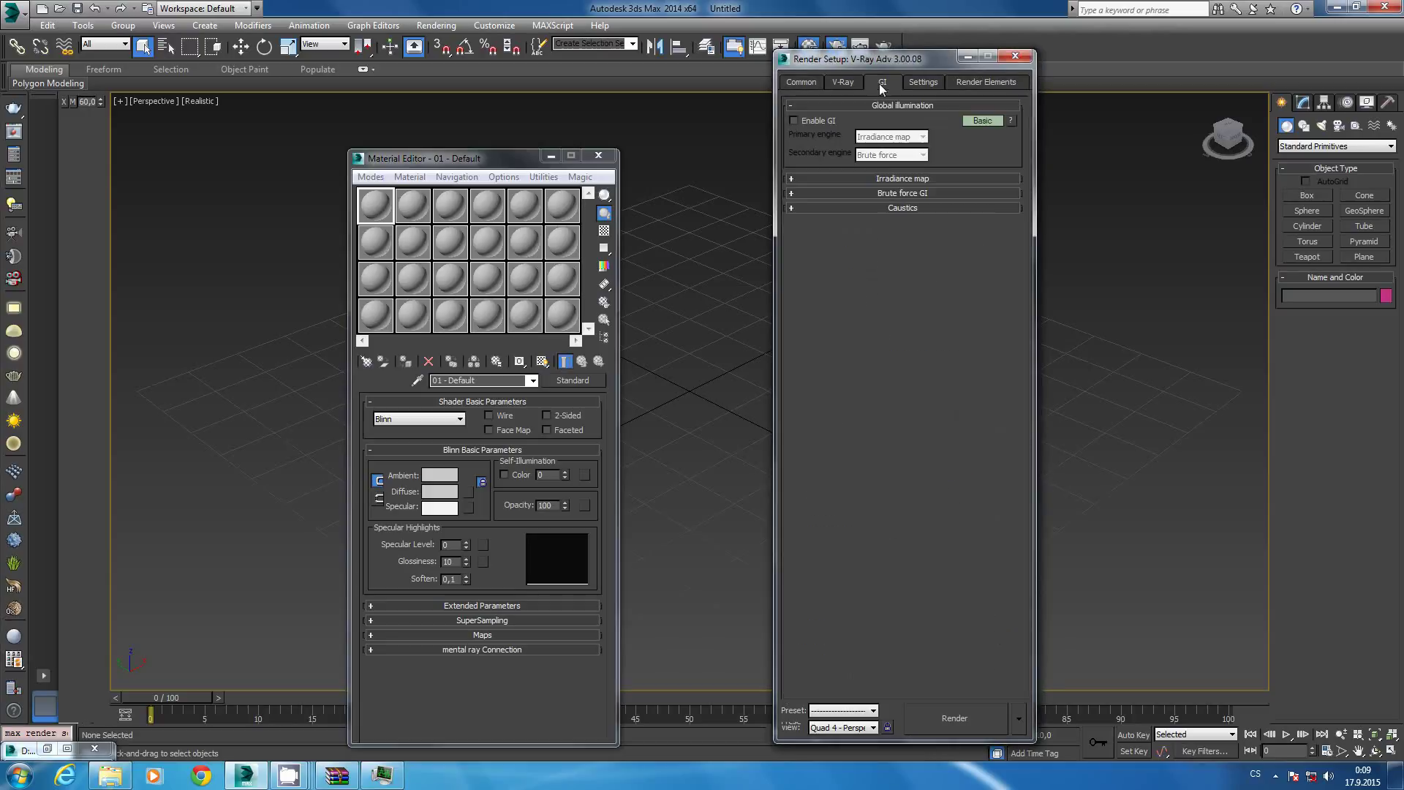
pyautogui.click(814, 120)
pyautogui.click(892, 137)
pyautogui.click(889, 170)
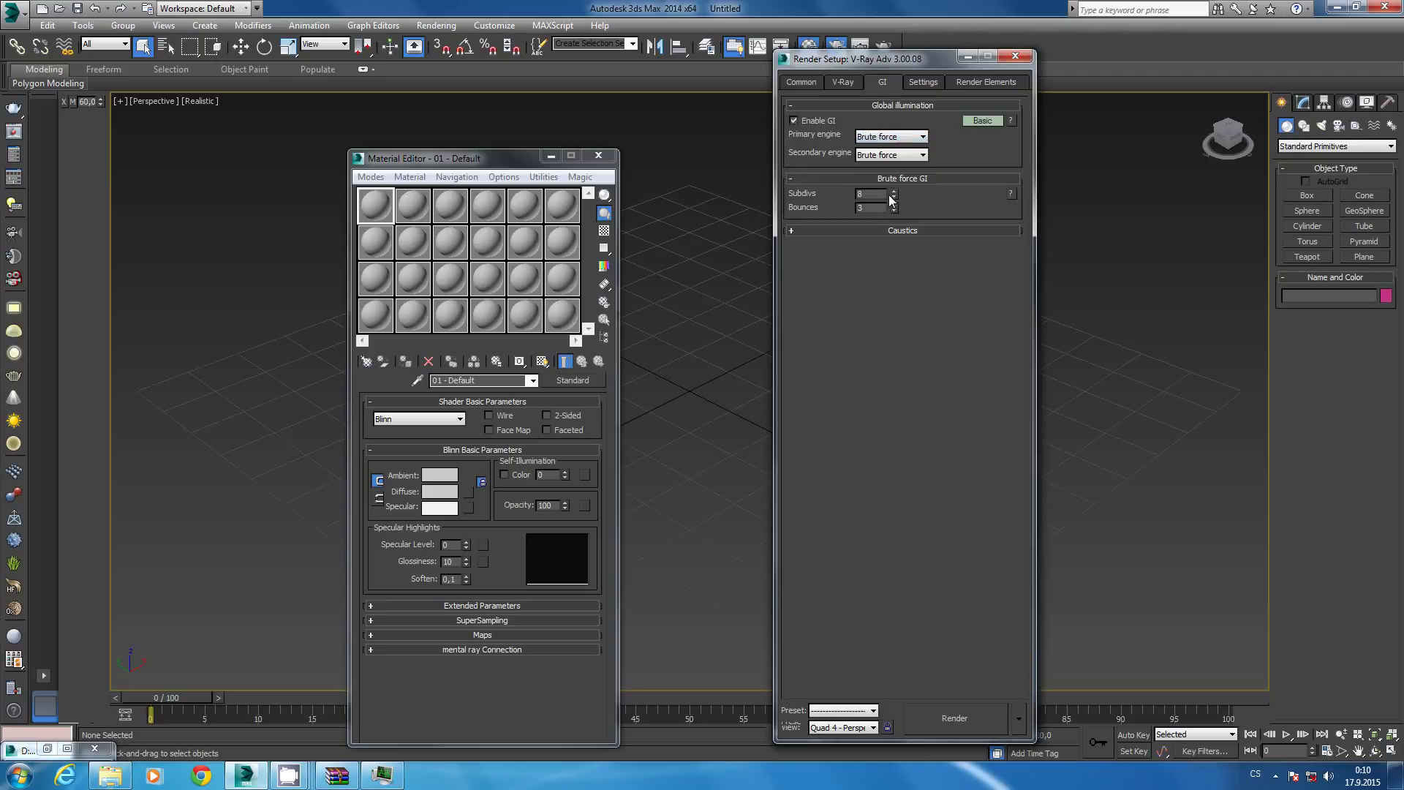
# Turn on Embree in V-Ray's expert system settings.
pyautogui.click(919, 85)
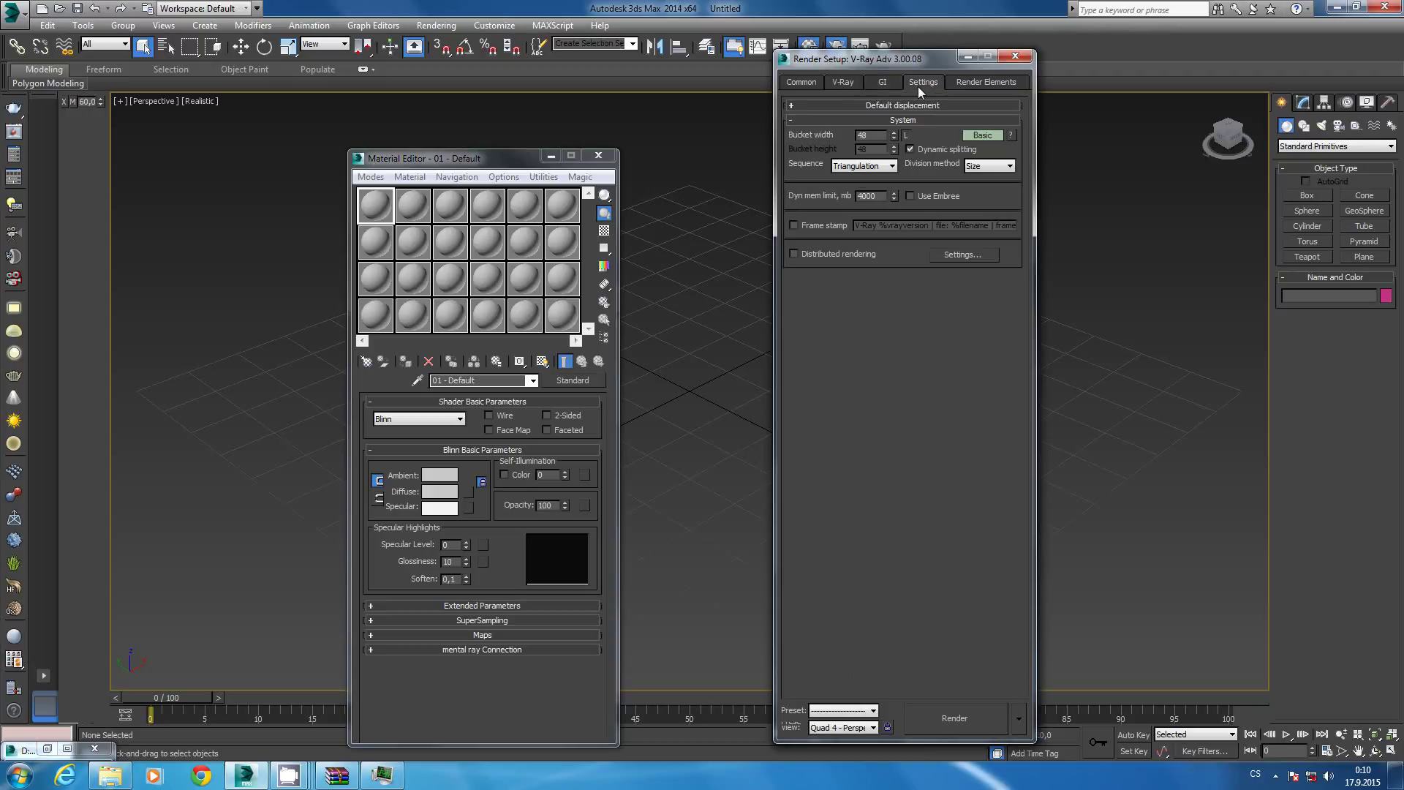
pyautogui.click(933, 193)
pyautogui.click(982, 136)
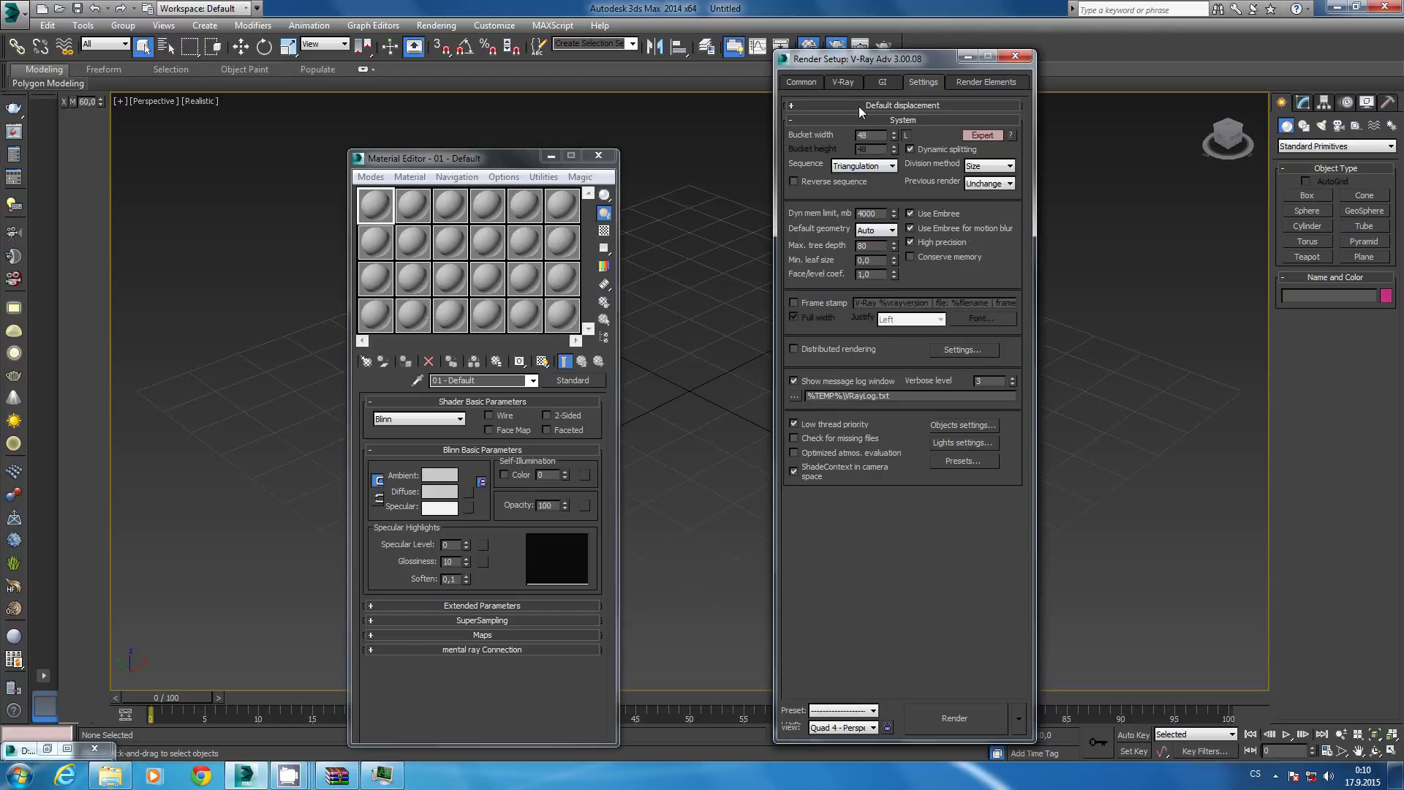
# Turn off the image filter and expand the image sampler, Global DMC and global switches rollouts.
pyautogui.click(873, 85)
pyautogui.click(849, 84)
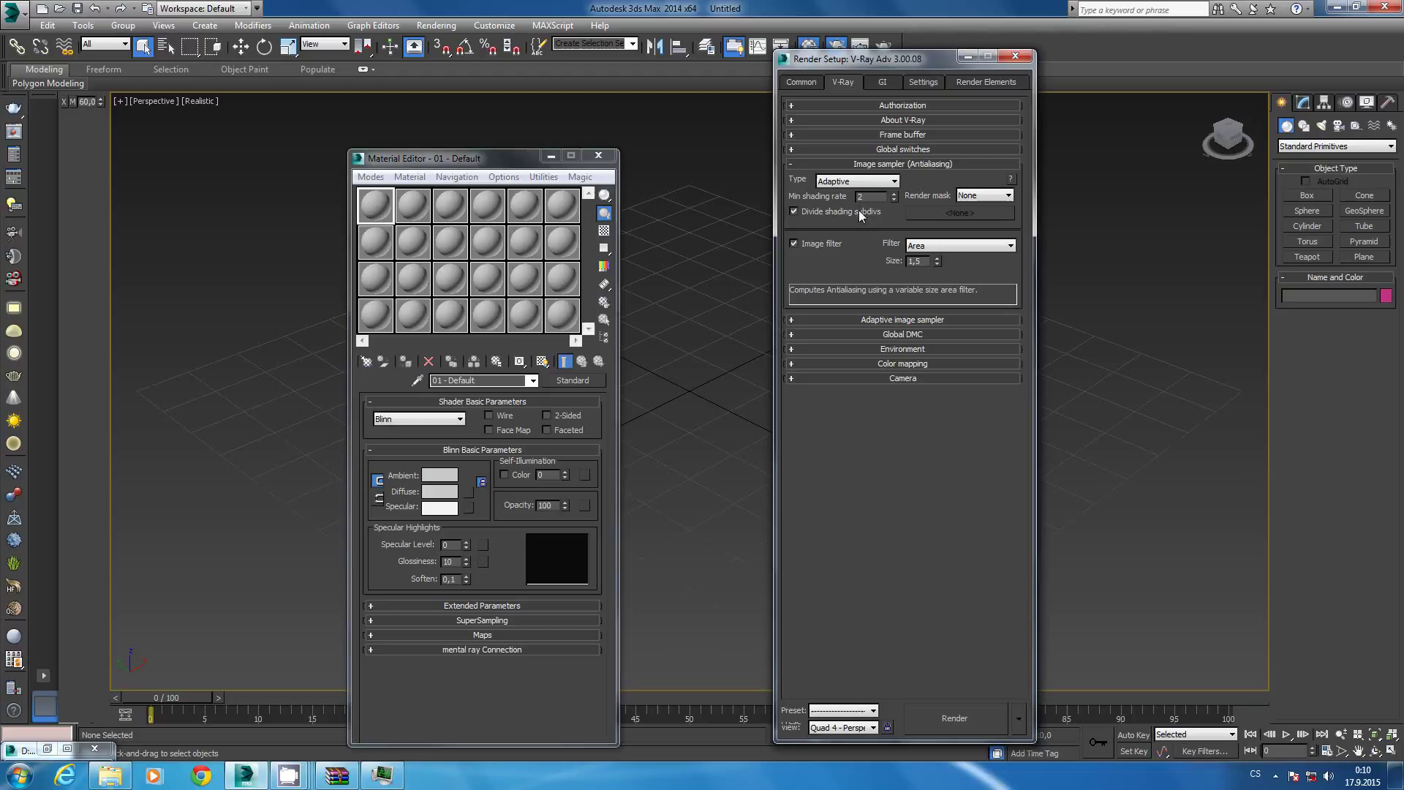
pyautogui.click(834, 244)
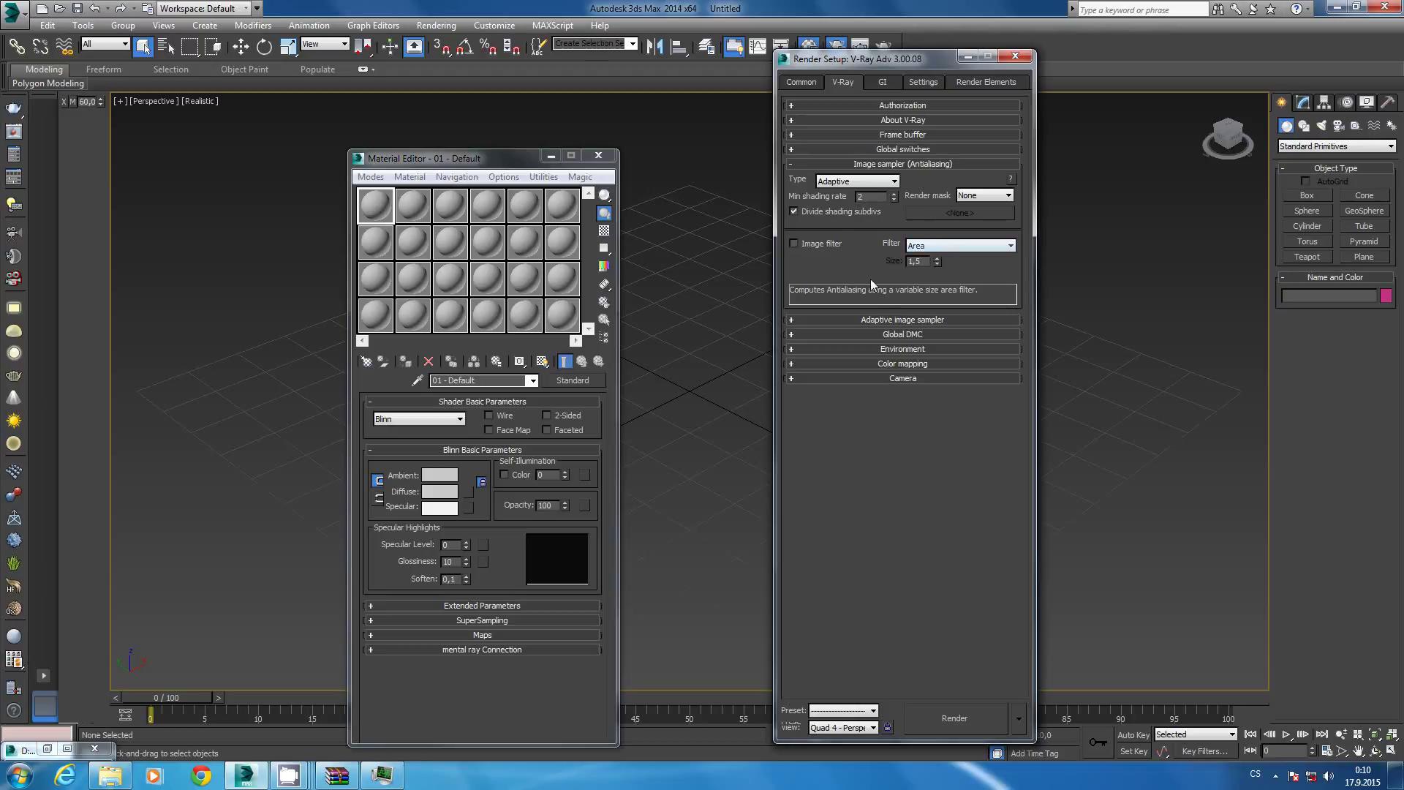
pyautogui.click(885, 319)
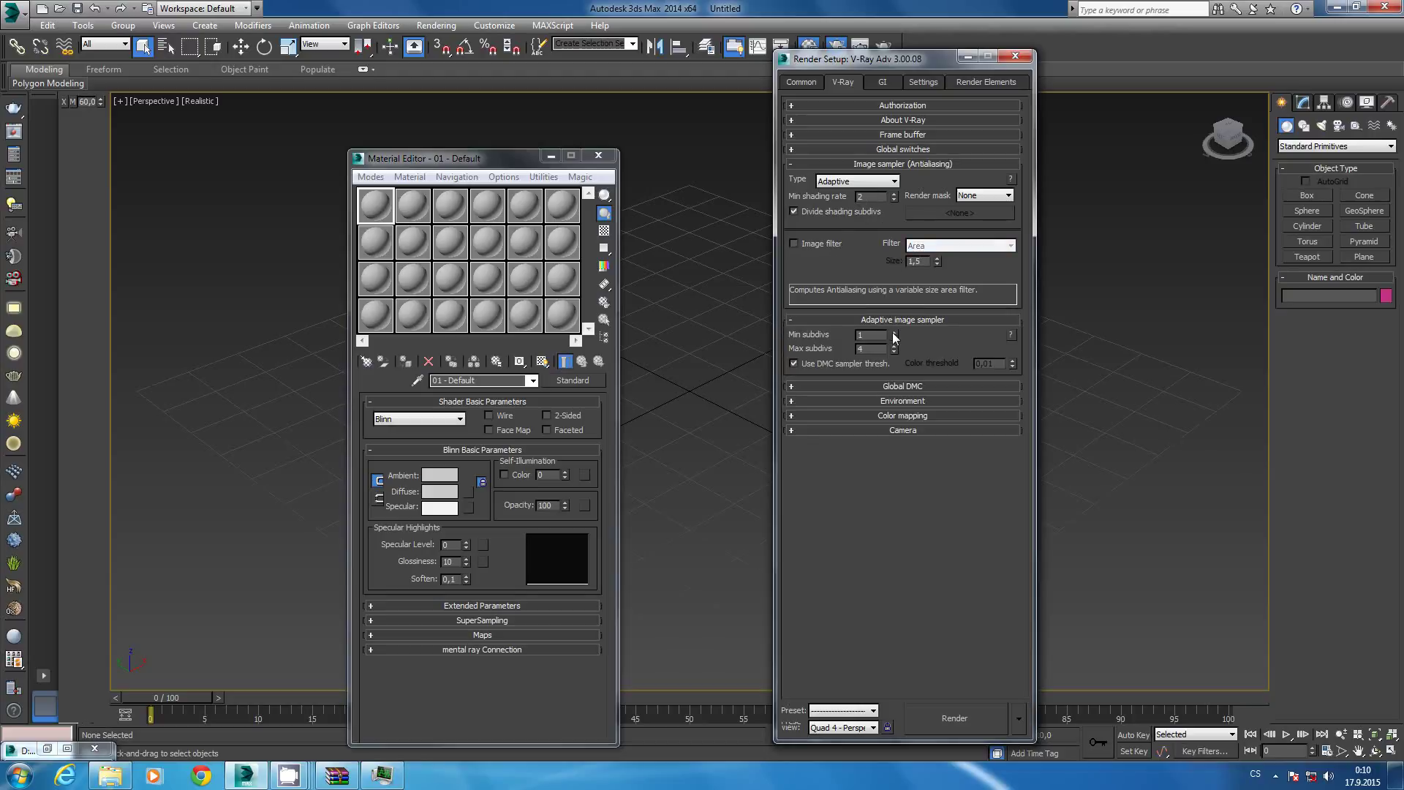
pyautogui.click(901, 386)
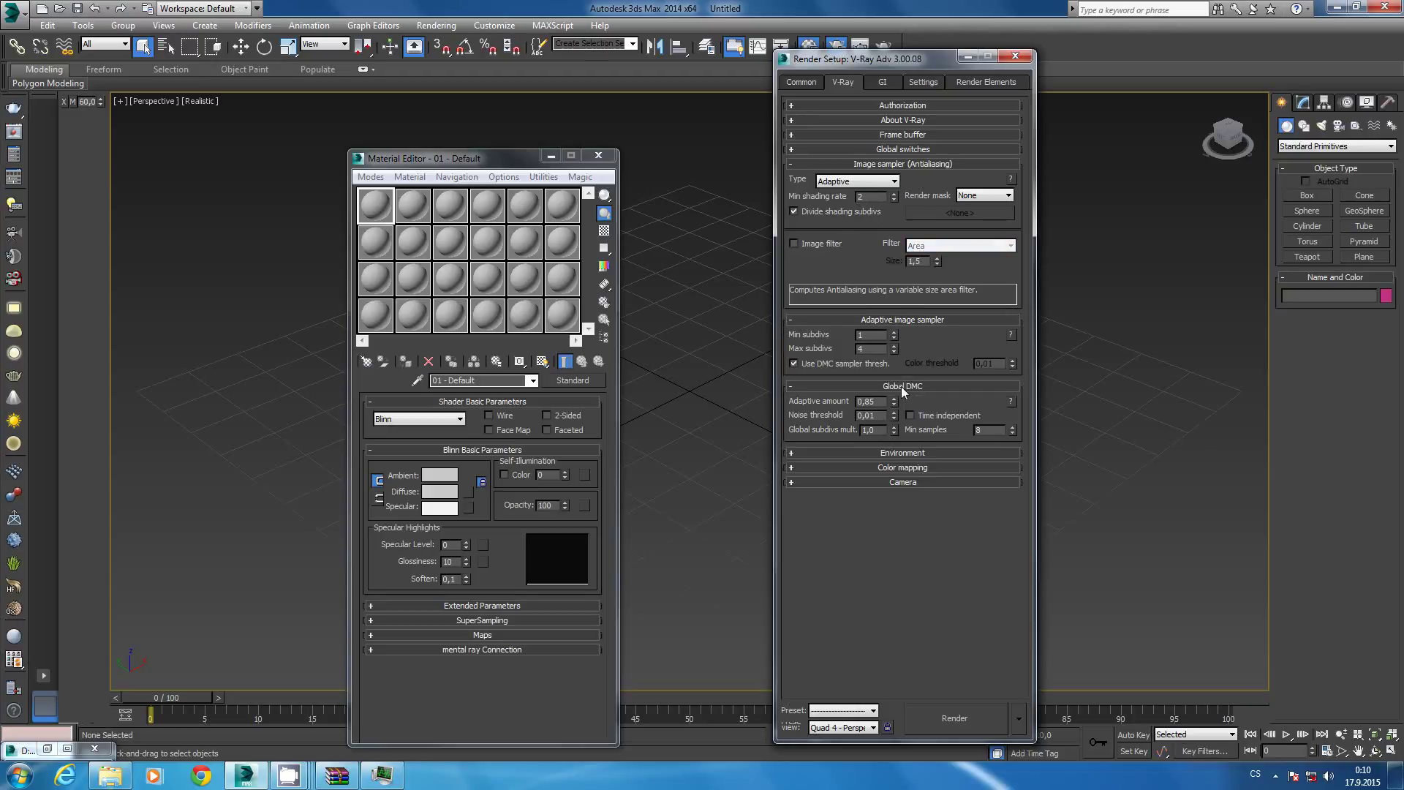
pyautogui.click(899, 146)
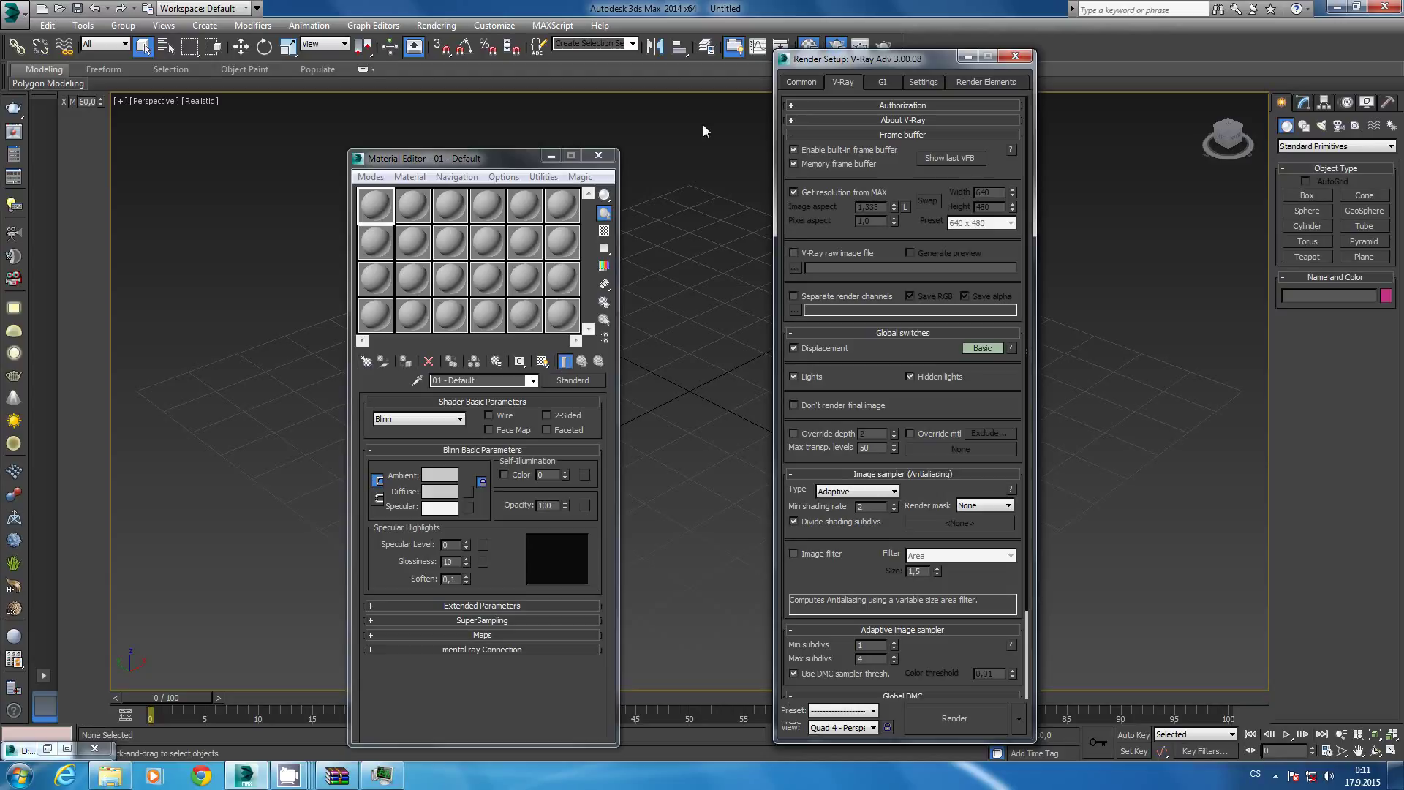
# Disable V-Ray's built-in frame buffer and close Render Setup.
pyautogui.click(793, 151)
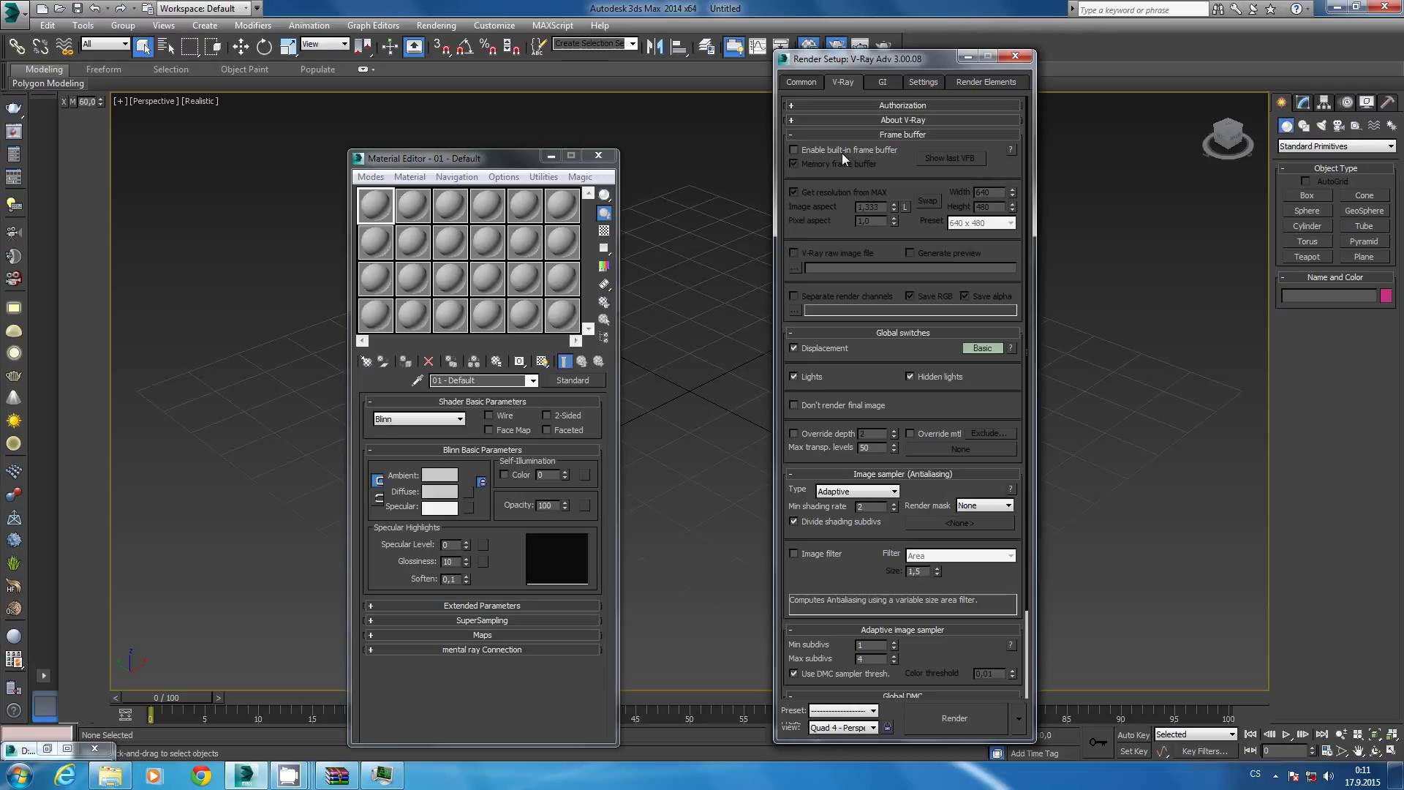
pyautogui.click(801, 82)
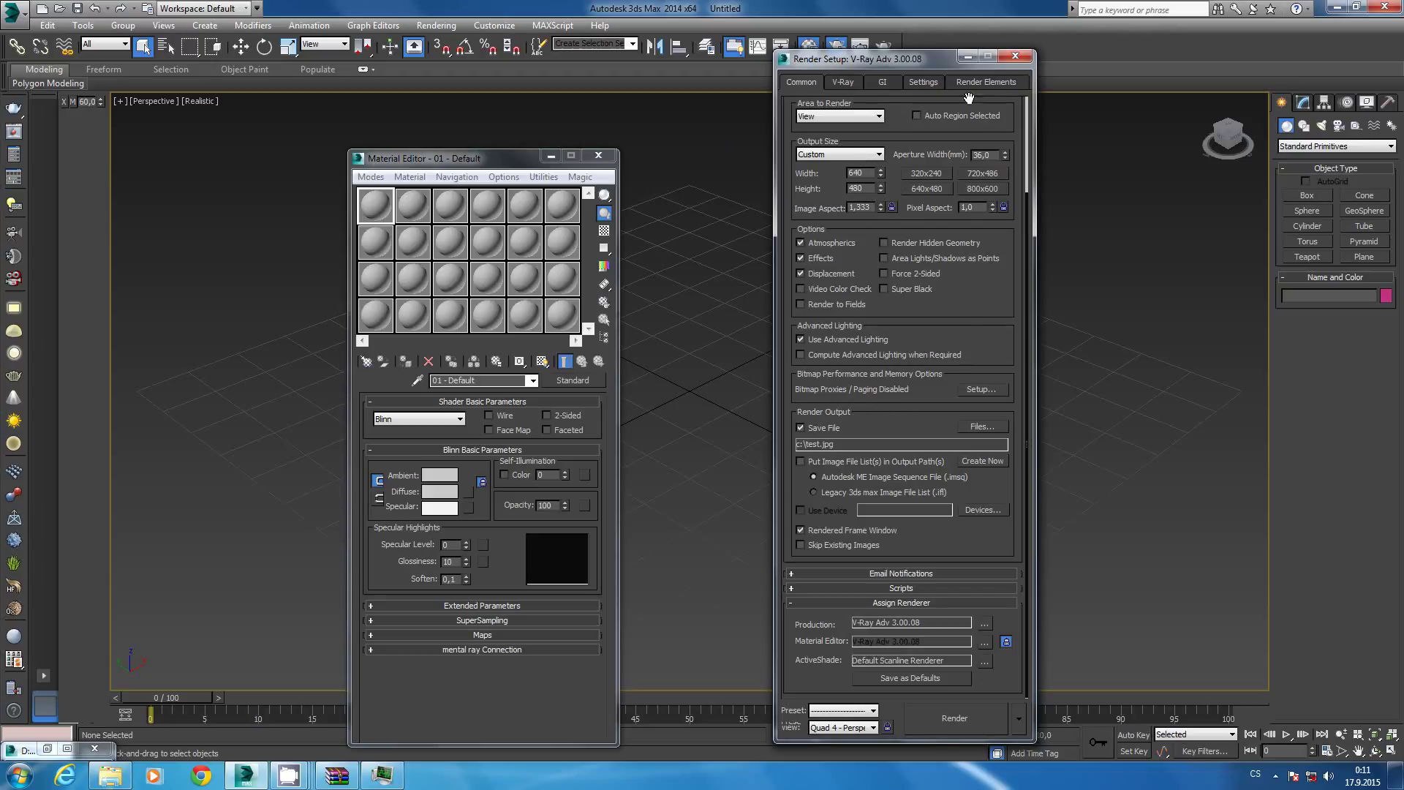
pyautogui.click(1015, 56)
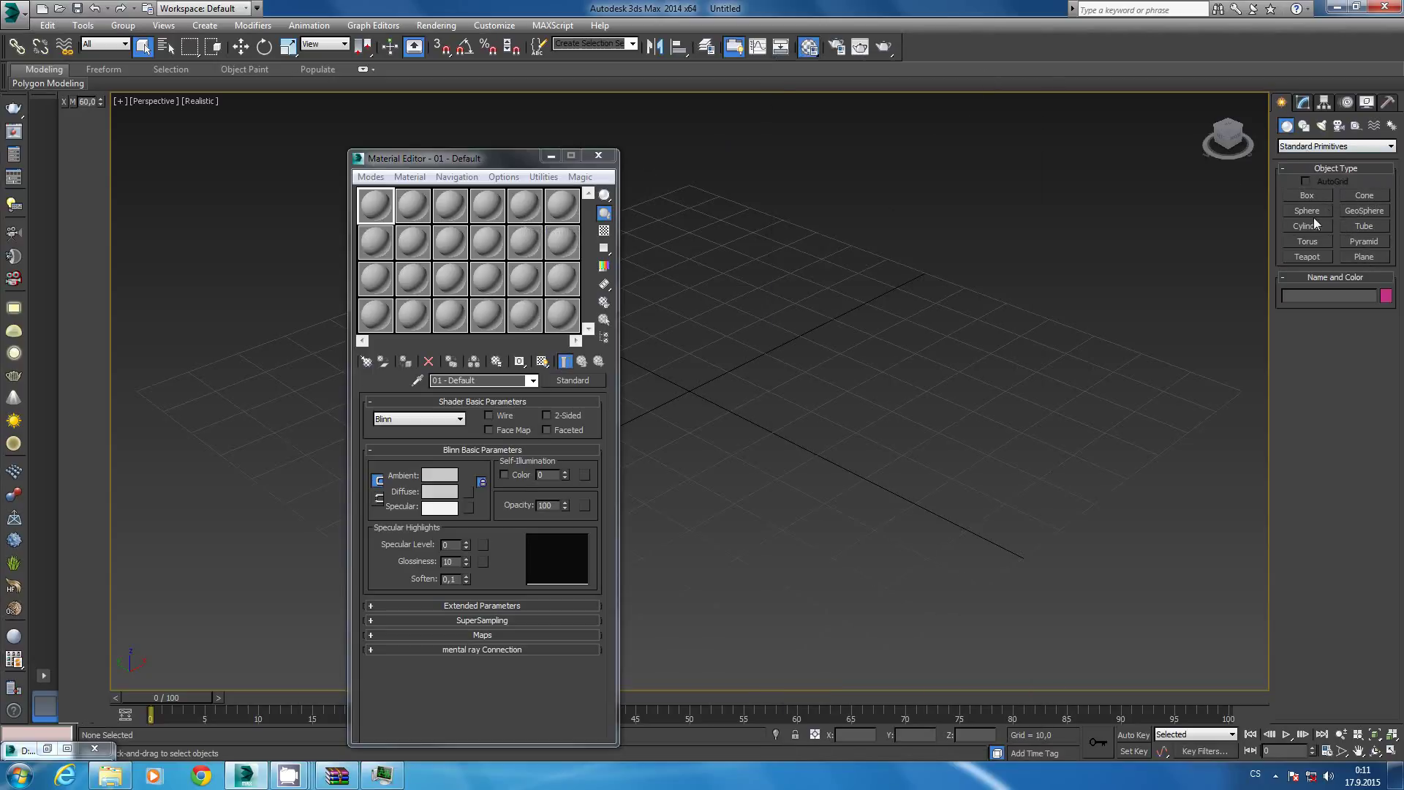
# Create a torus knot with 960 segments and 200 sides.
pyautogui.click(1303, 150)
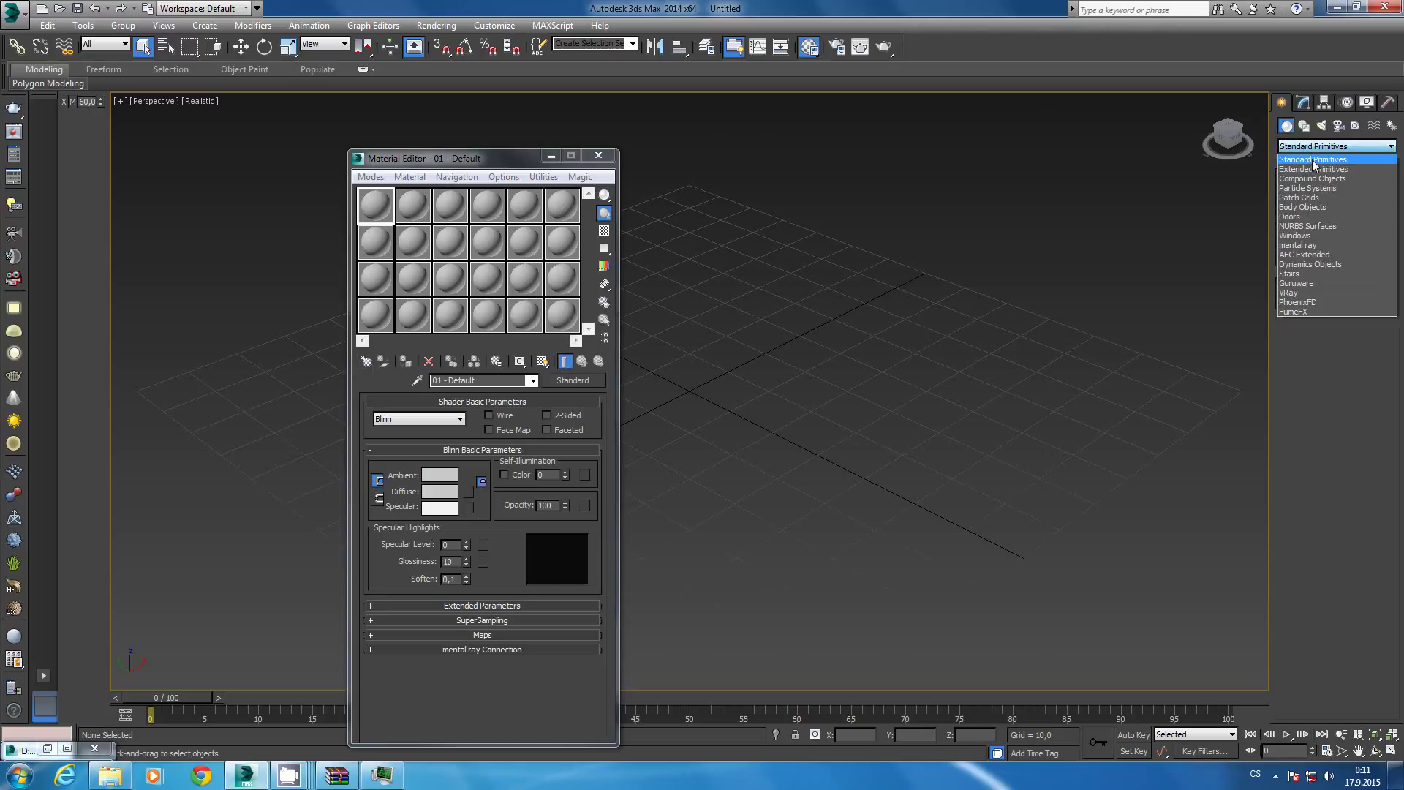
pyautogui.click(1315, 171)
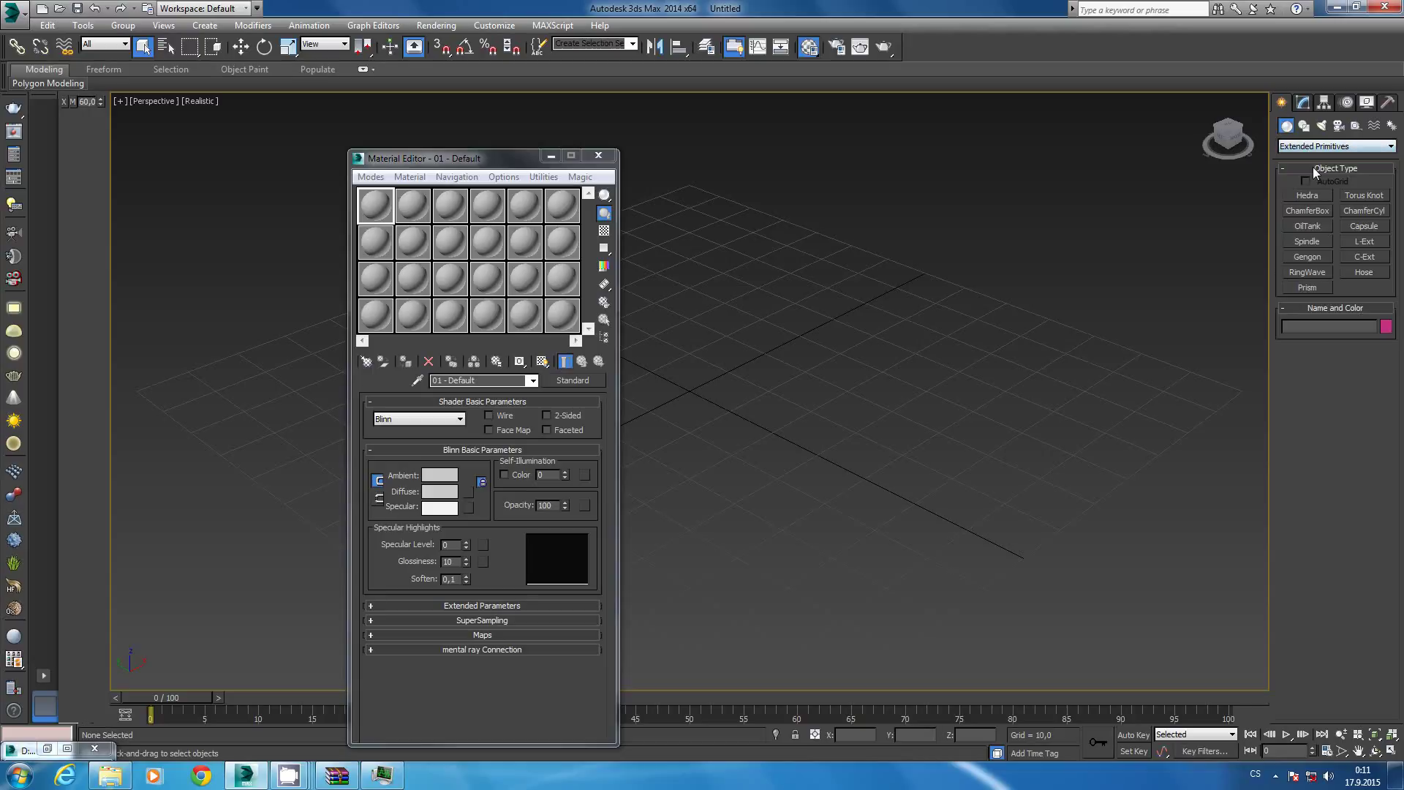
pyautogui.click(1365, 196)
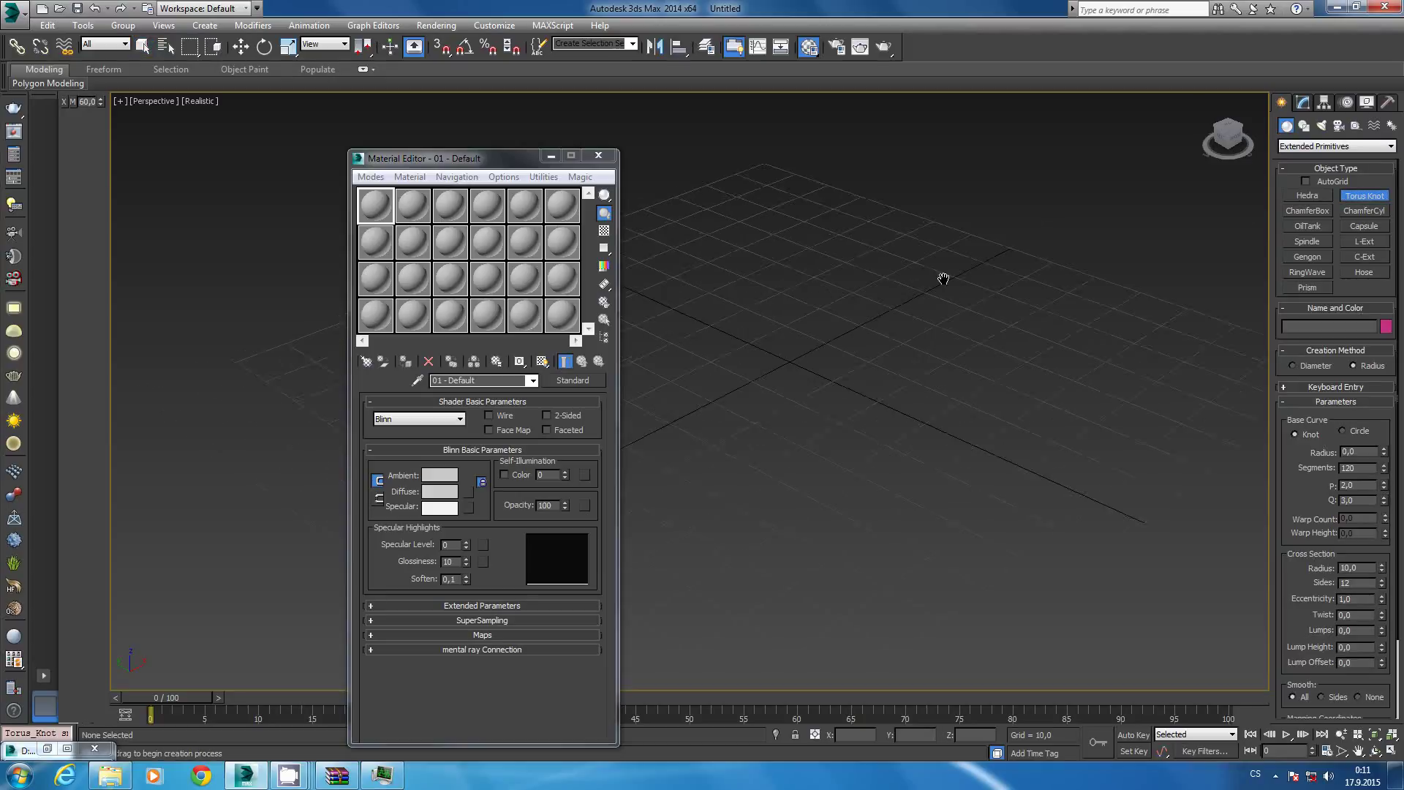
pyautogui.moveTo(792, 361); pyautogui.dragTo(1009, 468)
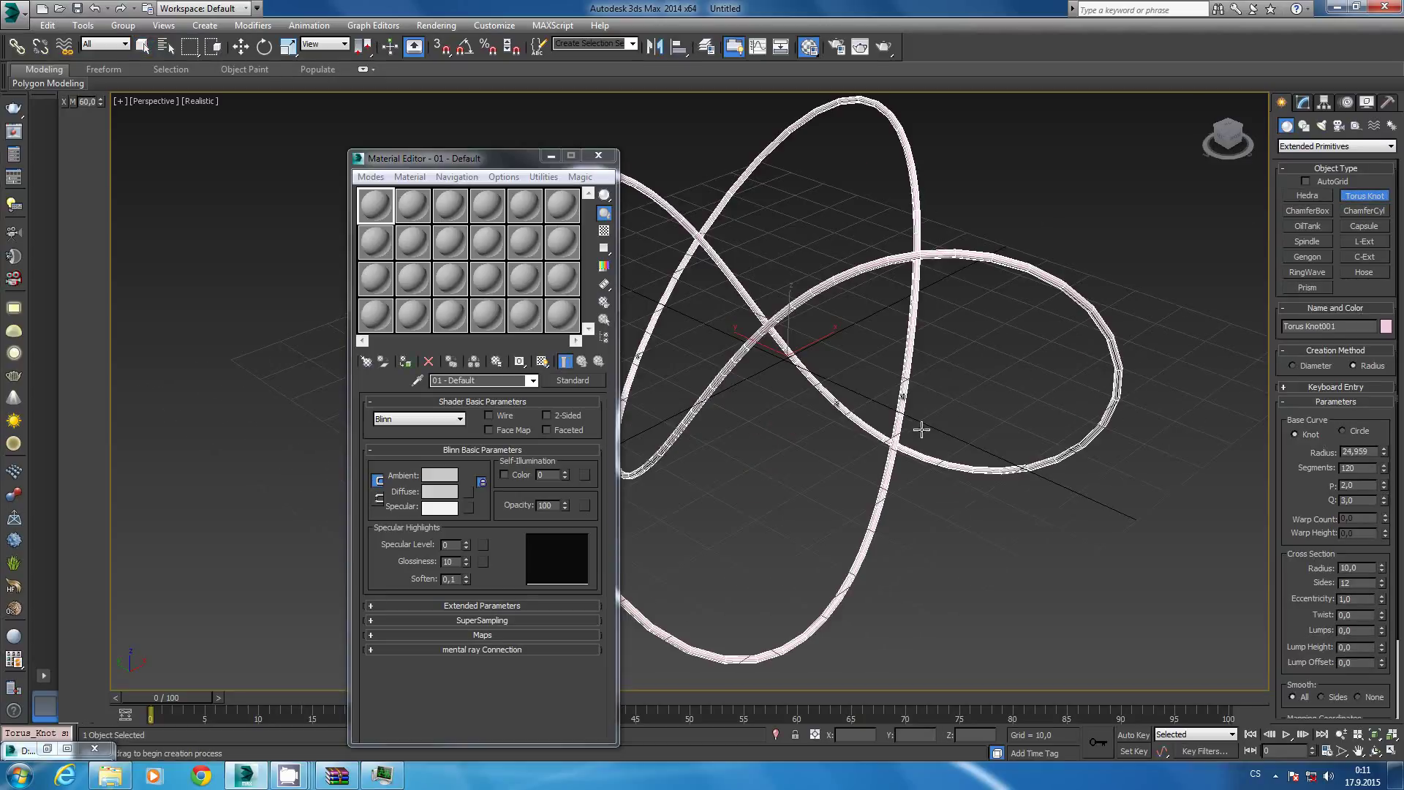
pyautogui.moveTo(865, 325); pyautogui.dragTo(839, 359)
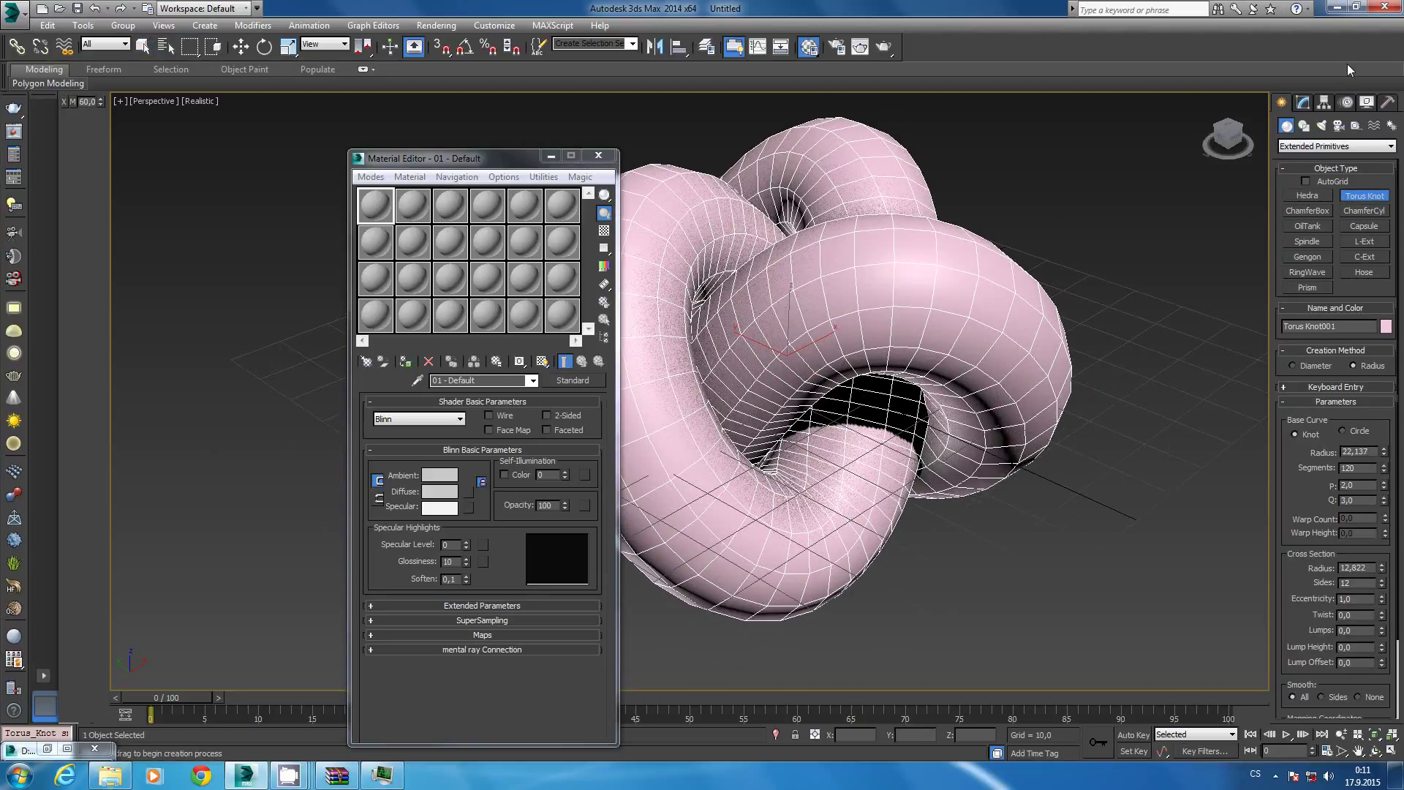
pyautogui.click(1305, 103)
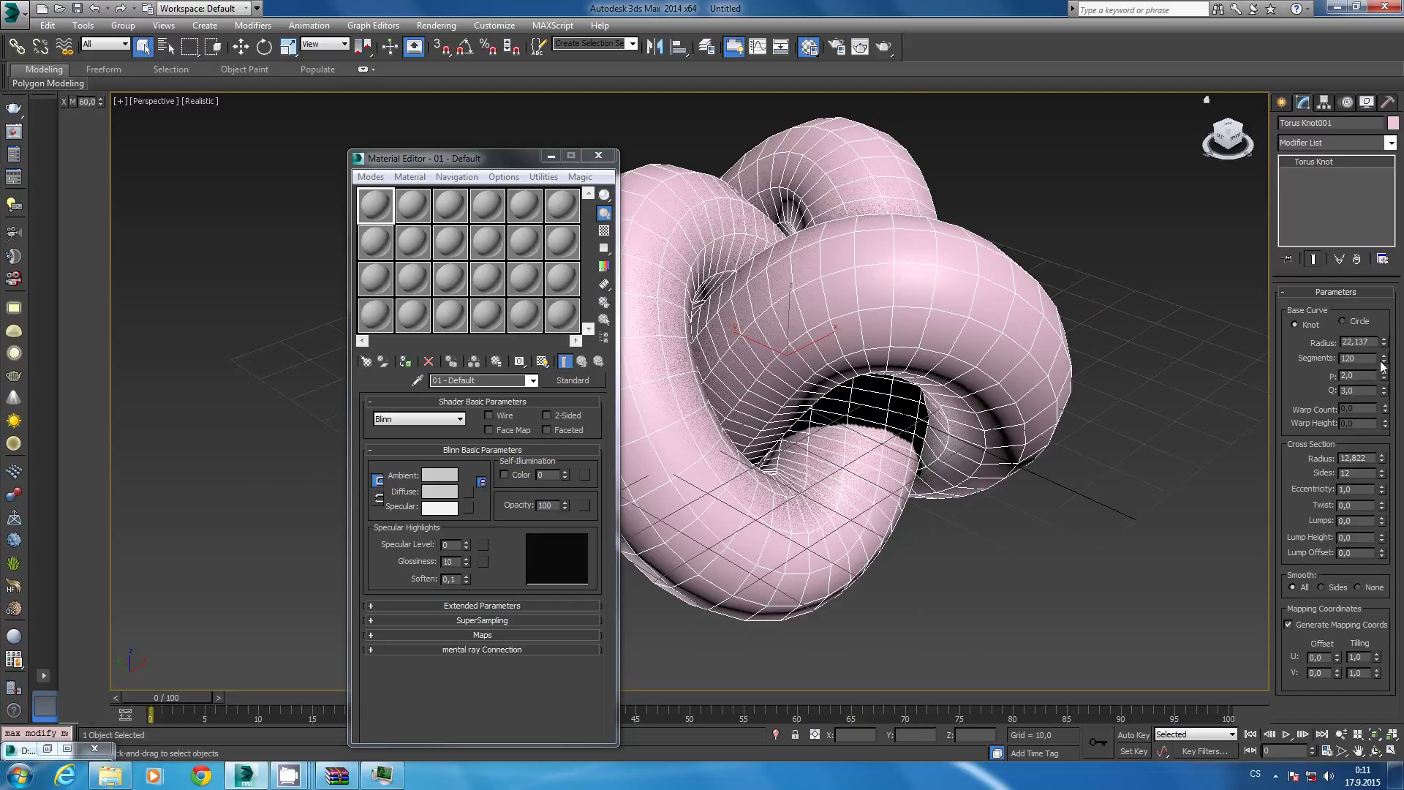
pyautogui.moveTo(1382, 363); pyautogui.dragTo(1383, 277)
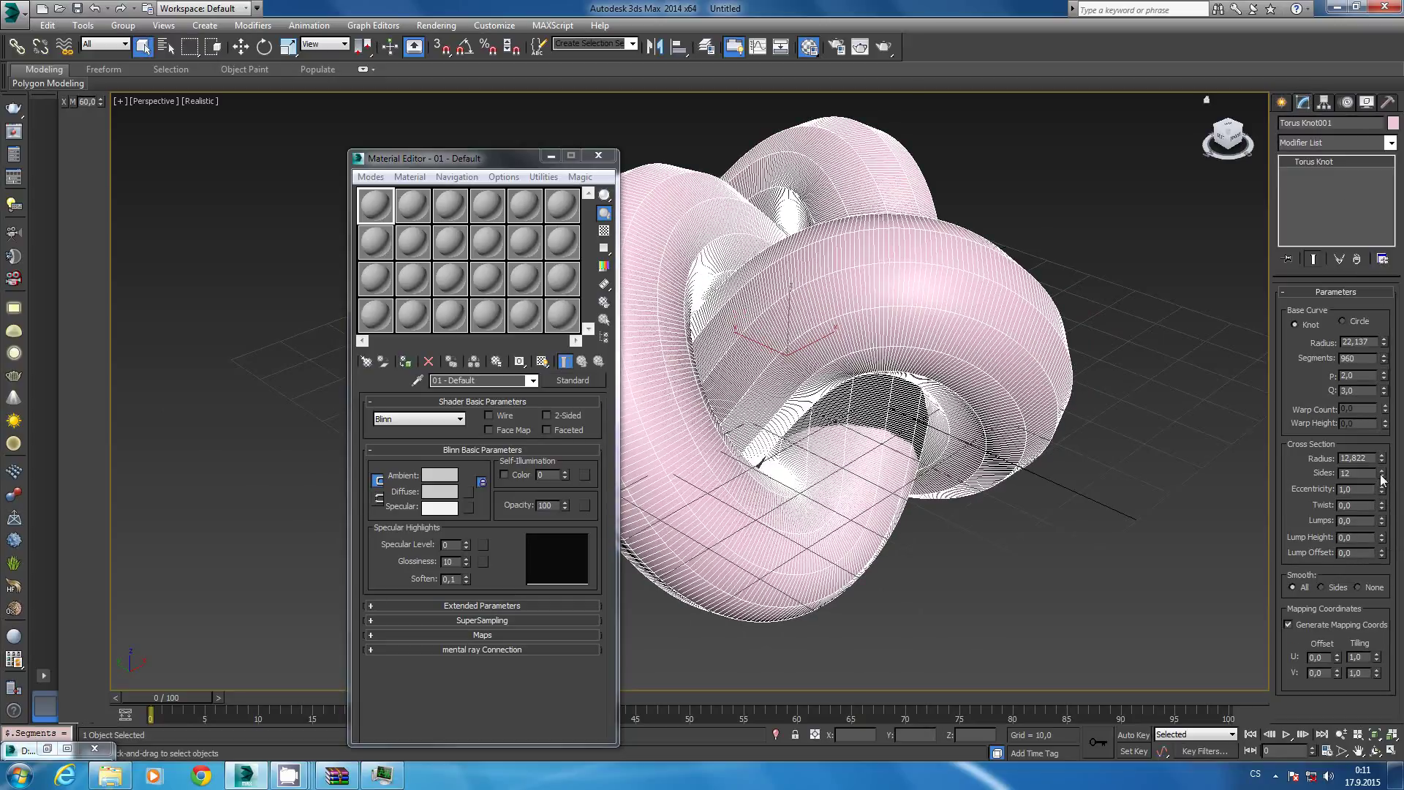
pyautogui.moveTo(1383, 479); pyautogui.dragTo(1383, 439)
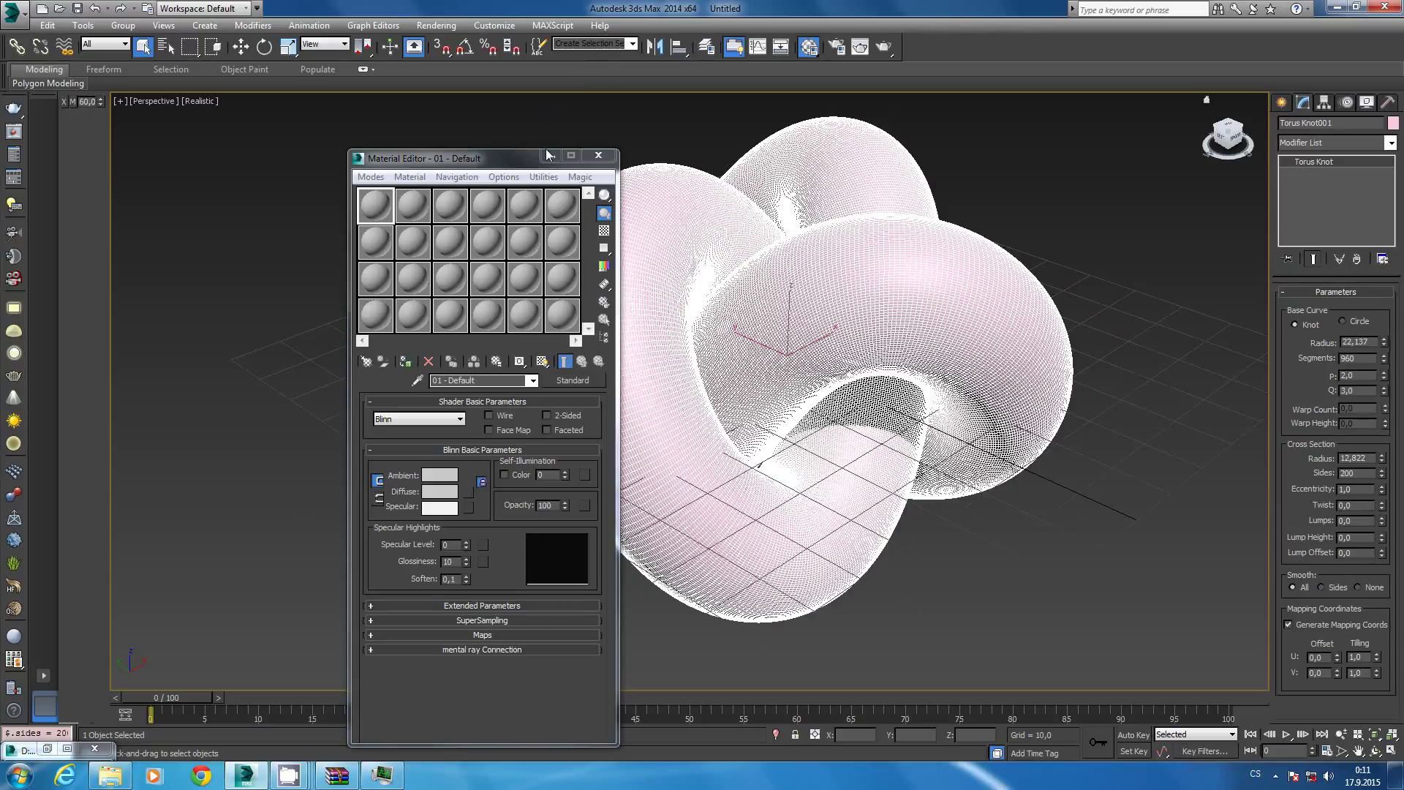
# Minimize the Material Editor and draw a standard box base beneath the knot.
pyautogui.click(551, 156)
pyautogui.click(1284, 102)
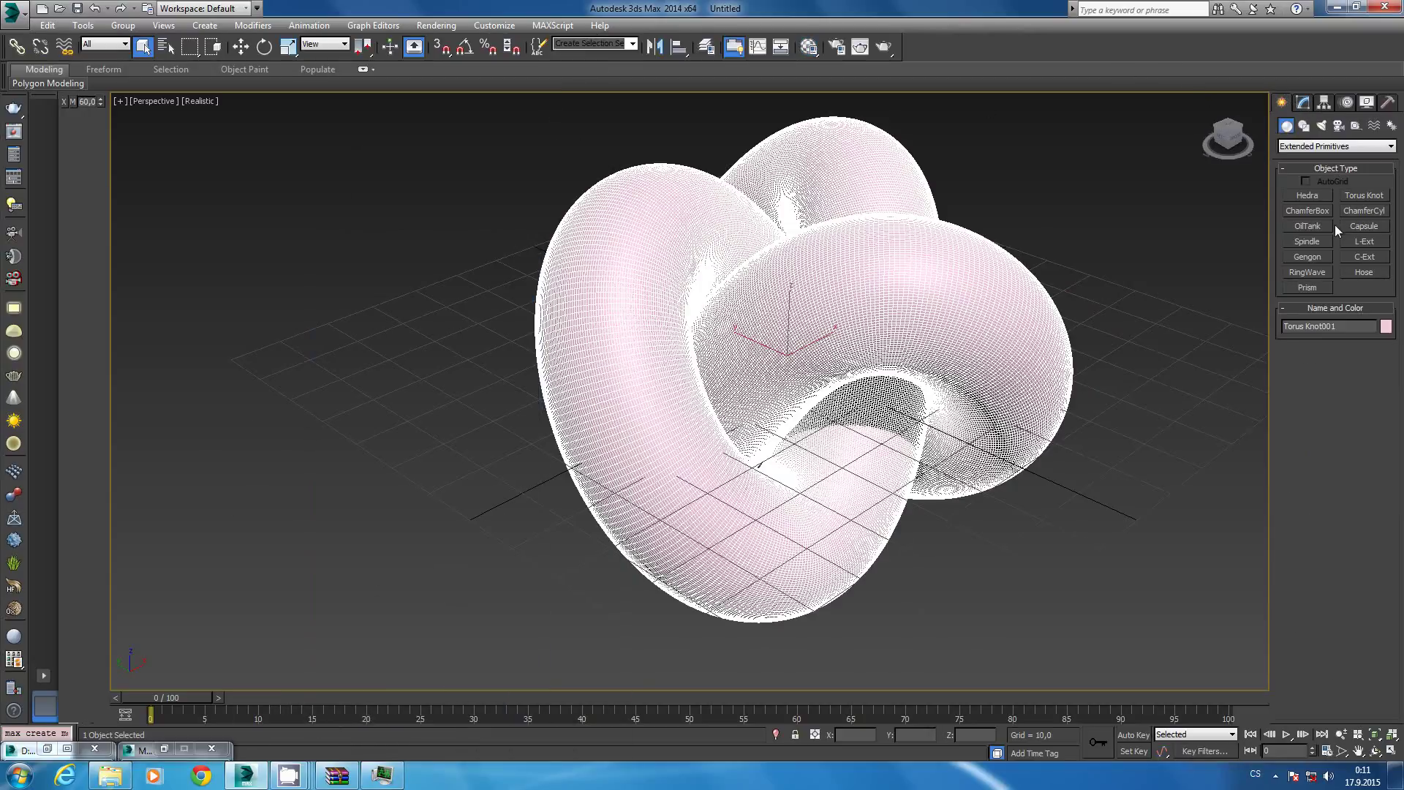
pyautogui.click(1316, 146)
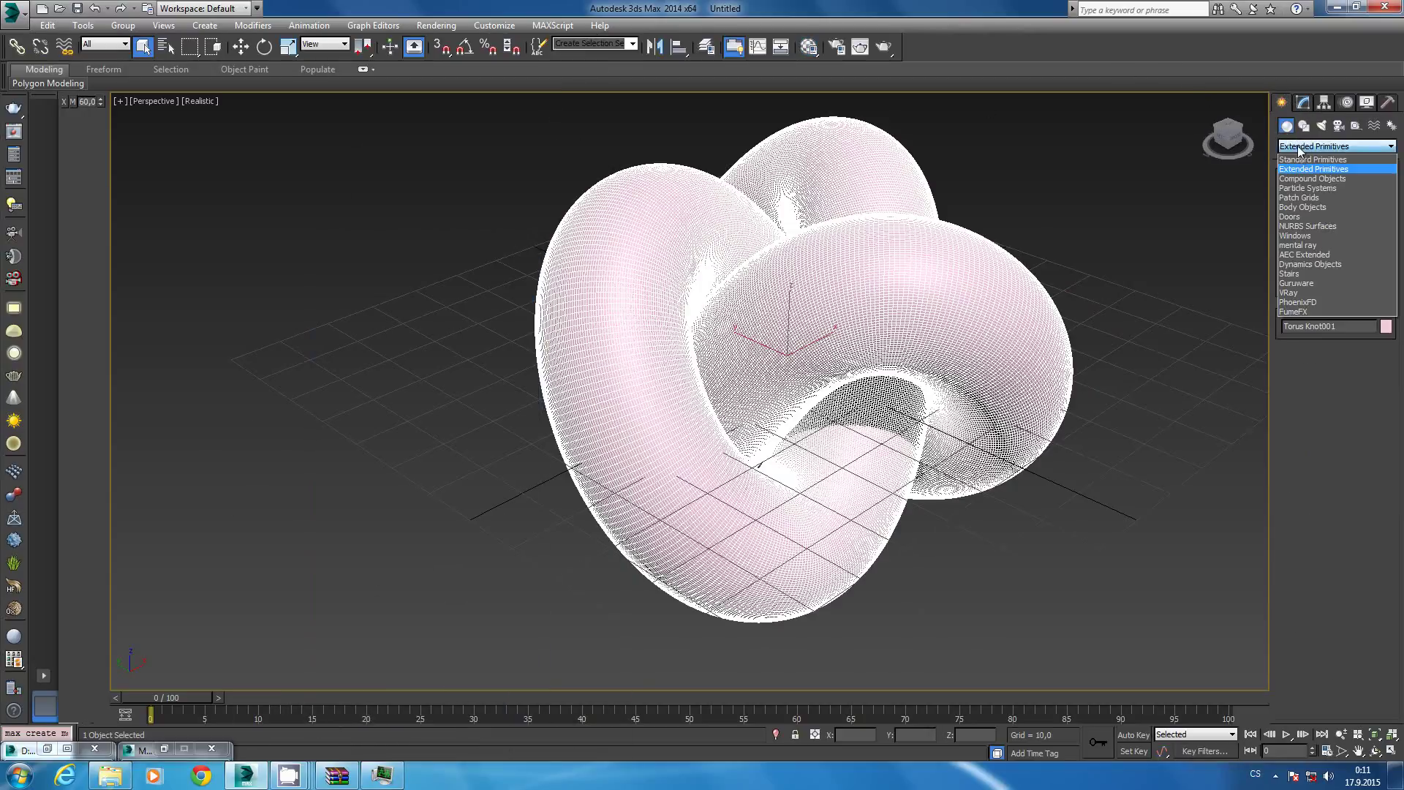
pyautogui.click(1309, 157)
pyautogui.click(1330, 195)
pyautogui.scroll(-5, 932, 317)
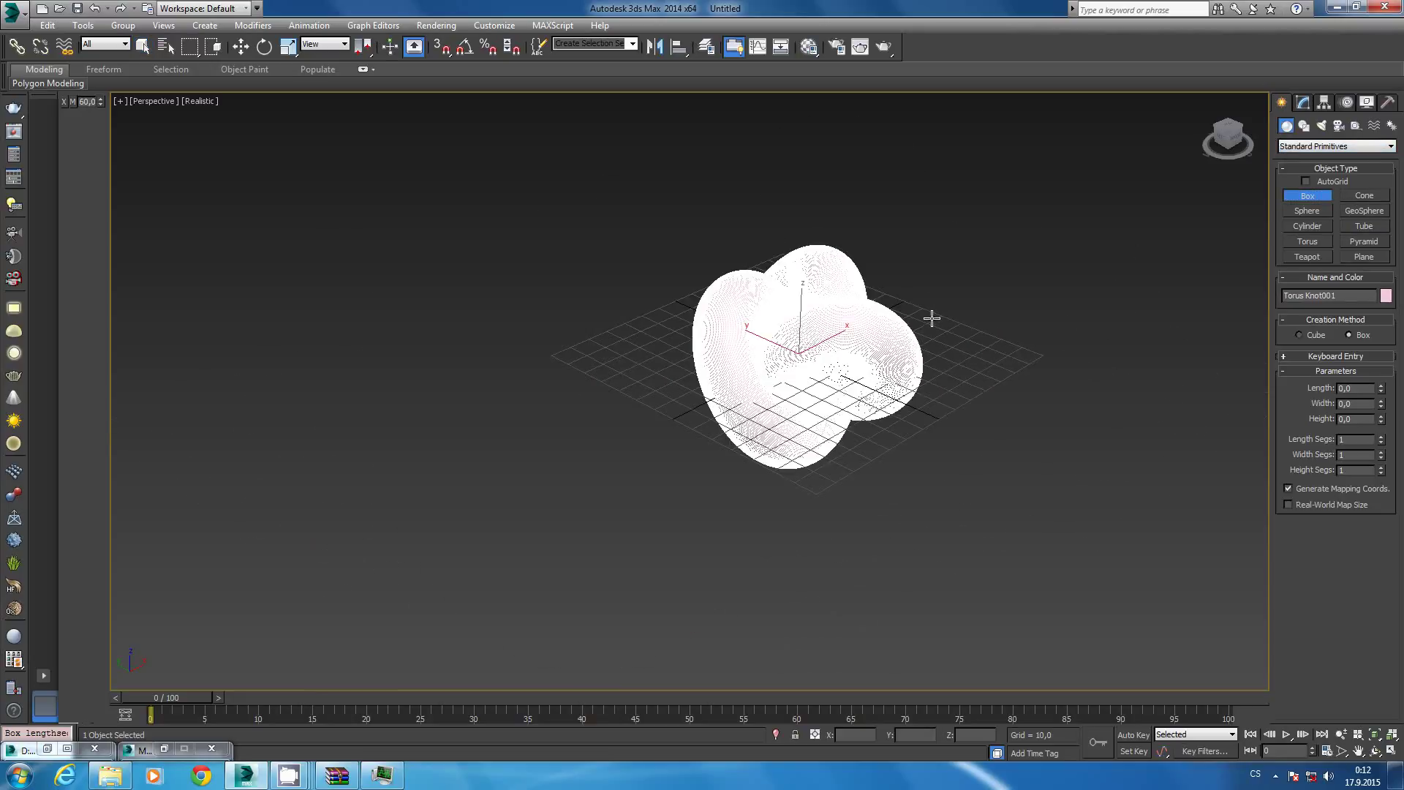
pyautogui.keyDown('alt'); pyautogui.moveTo(938, 316); pyautogui.dragTo(888, 366, button='middle'); pyautogui.keyUp('alt')
pyautogui.moveTo(583, 251); pyautogui.dragTo(1048, 477)
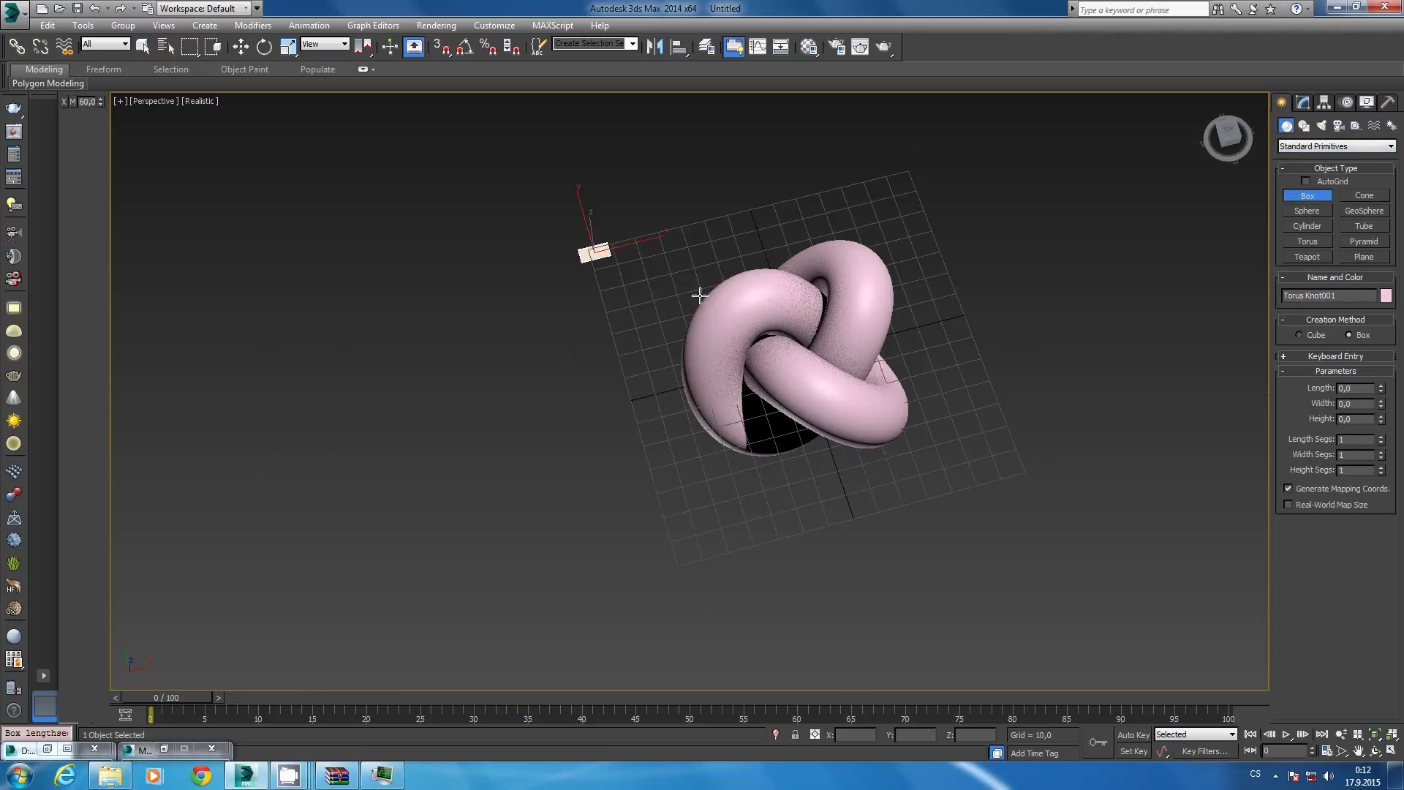
# Give the box about 142 height and convert it to an editable poly.
pyautogui.click(1077, 133)
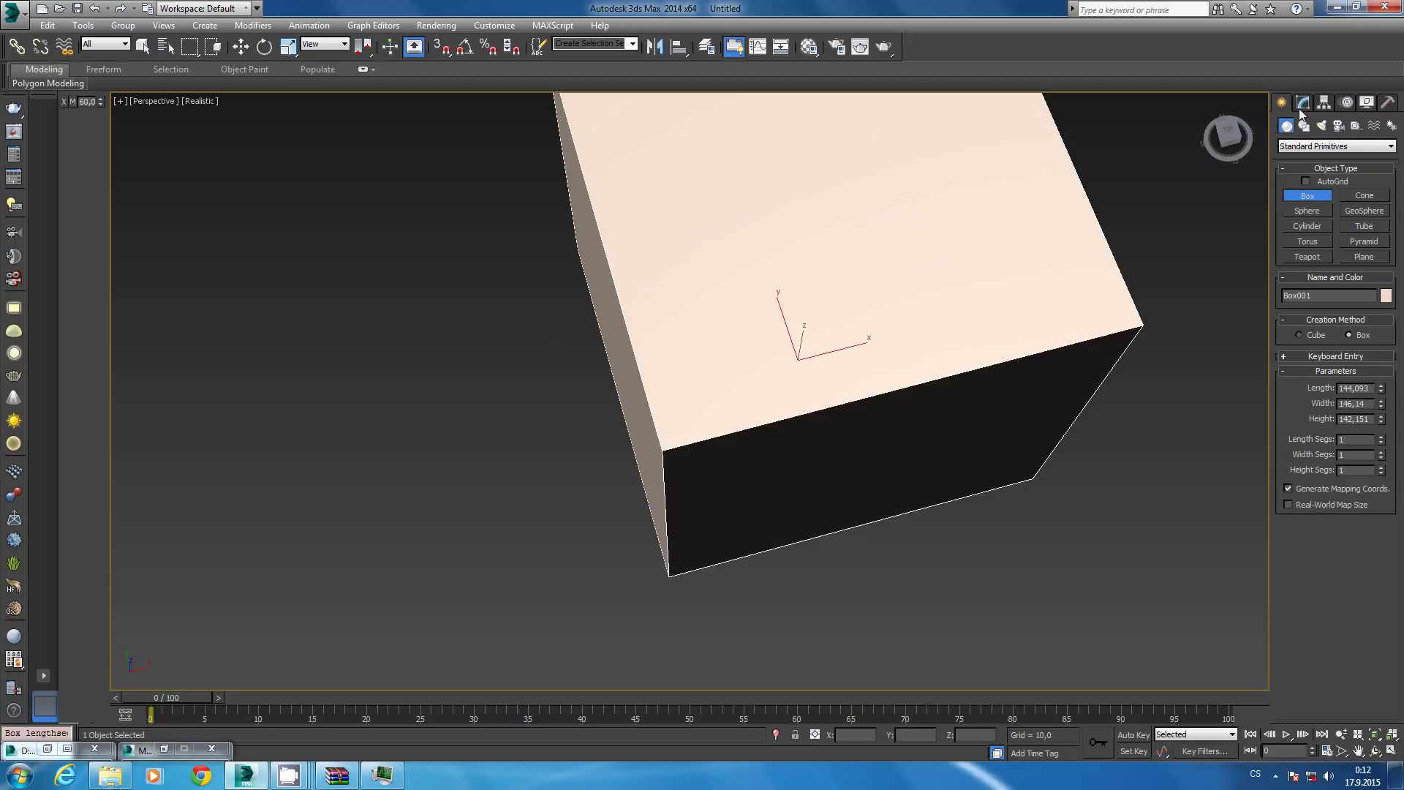
pyautogui.click(1305, 105)
pyautogui.rightClick(1354, 180)
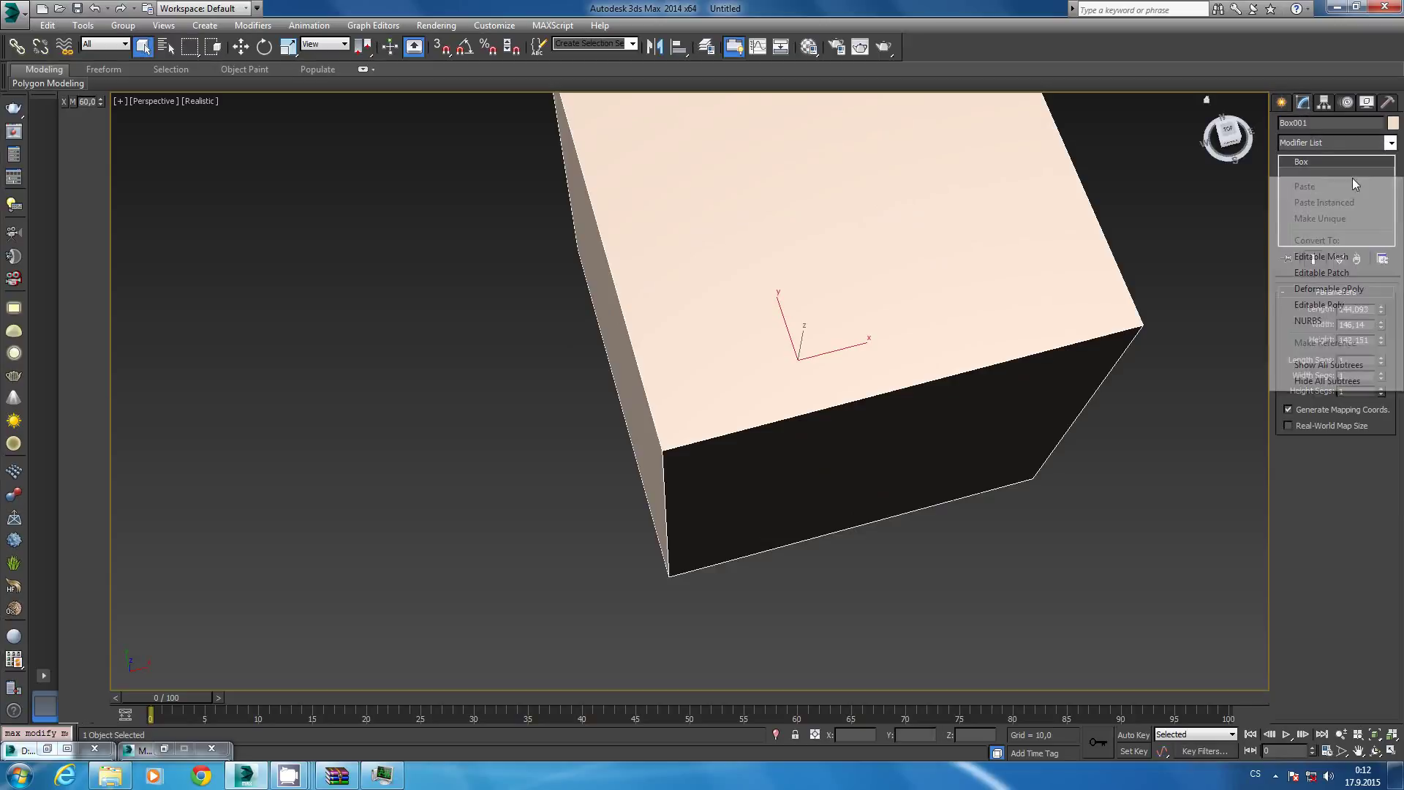
pyautogui.click(1350, 306)
# Delete the box's top and front polygons to open it up.
pyautogui.rightClick(1148, 194)
pyautogui.click(1129, 132)
pyautogui.press('4')
pyautogui.keyDown('alt'); pyautogui.moveTo(1128, 132); pyautogui.dragTo(1134, 287, button='middle'); pyautogui.keyUp('alt')
pyautogui.moveTo(1068, 256); pyautogui.dragTo(1128, 309)
pyautogui.press('Delete')
pyautogui.rightClick(1128, 323)
pyautogui.click(1060, 304)
pyautogui.moveTo(913, 406)
pyautogui.keyDown('alt'); pyautogui.mouseDown(button='middle')
pyautogui.moveTo(804, 409)
pyautogui.moveTo(784, 513)
pyautogui.moveTo(755, 445)
pyautogui.moveTo(752, 463)
pyautogui.mouseUp(button='middle'); pyautogui.keyUp('alt')
# Scale the box up around the knot, show Safe Frame, and create a view-matched camera.
pyautogui.press('w')
pyautogui.press('e')
pyautogui.press('r')
pyautogui.moveTo(784, 542); pyautogui.dragTo(784, 442)
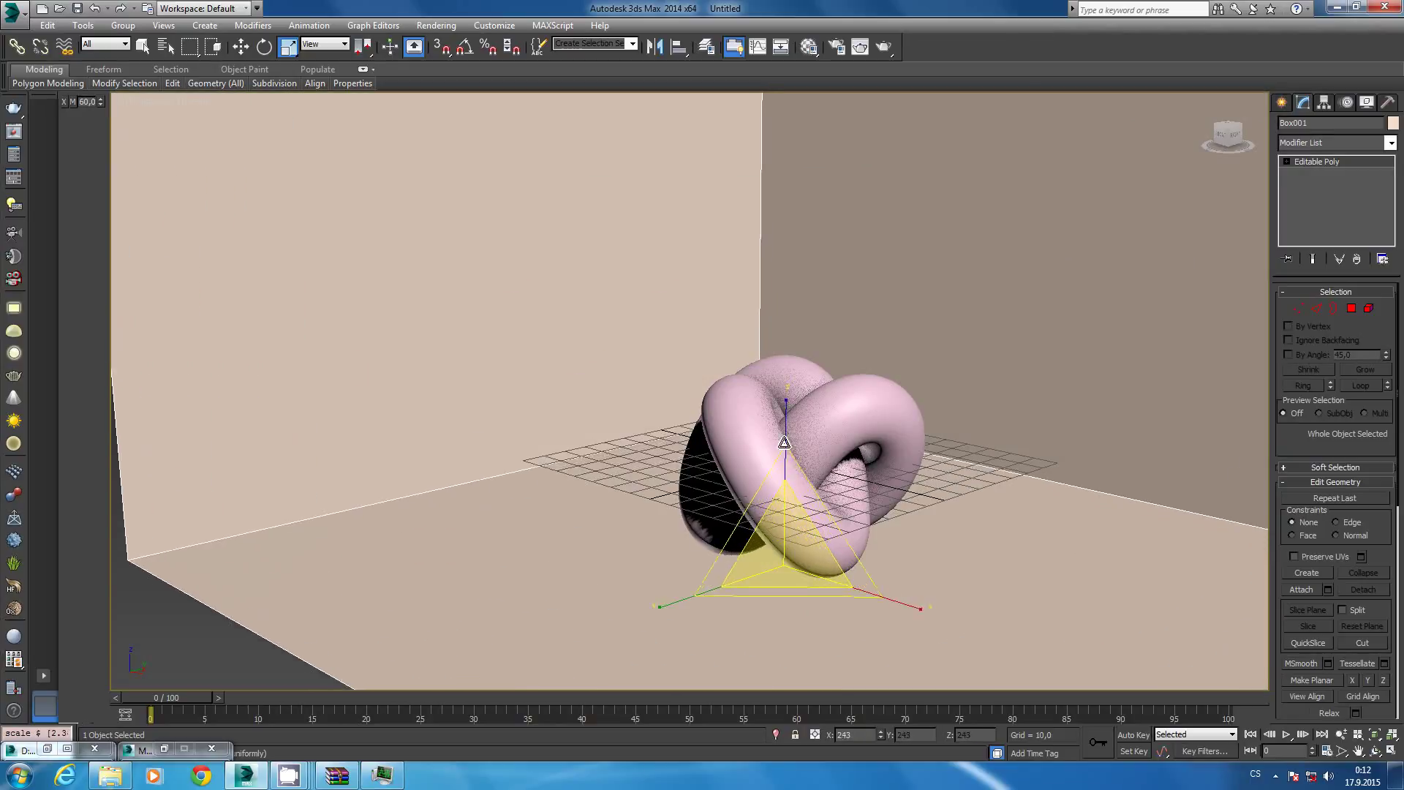
pyautogui.moveTo(896, 425)
pyautogui.keyDown('alt'); pyautogui.mouseDown(button='middle')
pyautogui.moveTo(862, 432)
pyautogui.moveTo(864, 219)
pyautogui.moveTo(831, 210)
pyautogui.moveTo(801, 275)
pyautogui.moveTo(821, 270)
pyautogui.mouseUp(button='middle'); pyautogui.keyUp('alt')
pyautogui.scroll(3, 864, 219)
pyautogui.scroll(-2, 865, 176)
pyautogui.hotkey('shift', 'f')
pyautogui.hotkey('ctrl', 'c')
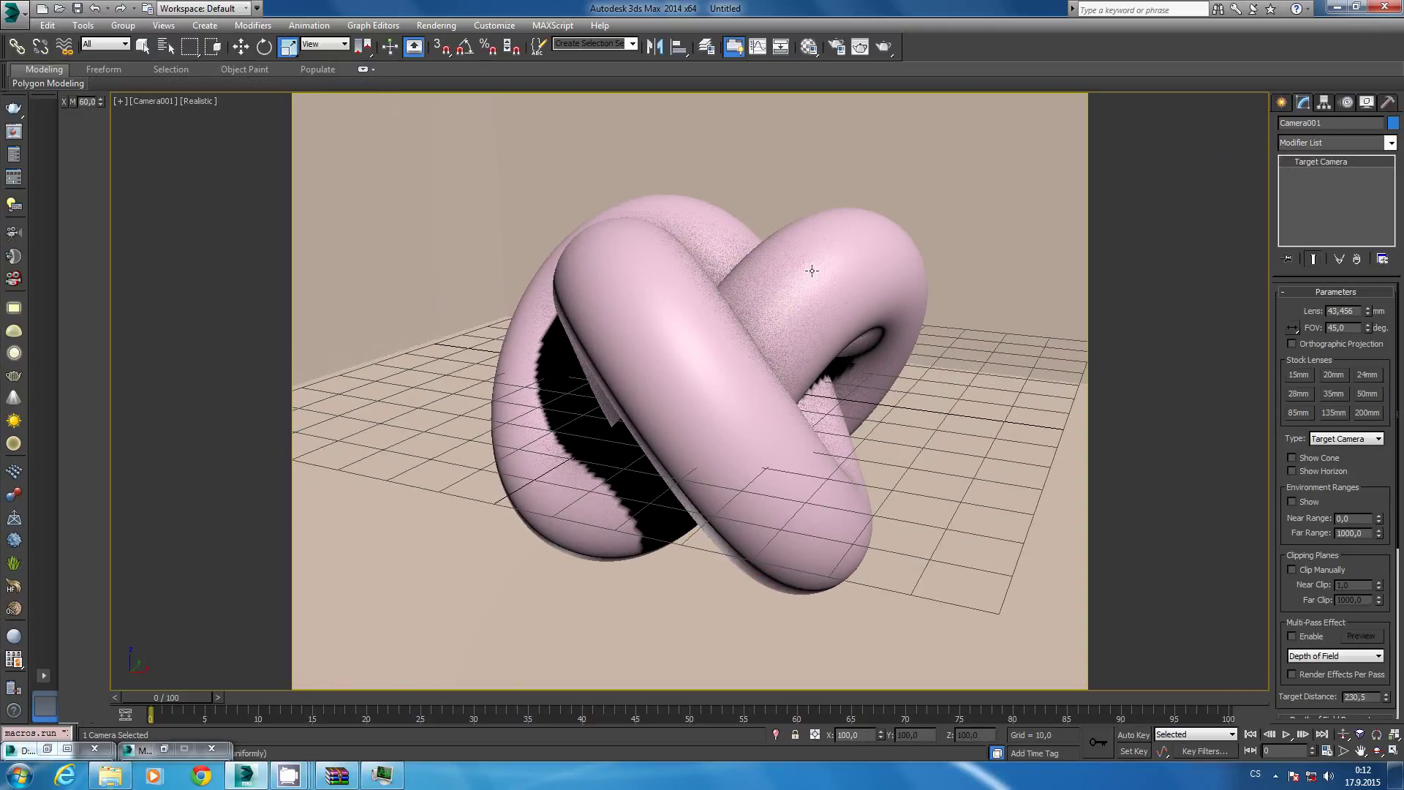
# Rename Camera001 to cam2 and zoom the Perspective view out to see it.
pyautogui.doubleClick(1348, 121)
pyautogui.write('cam')
pyautogui.press('Return')
pyautogui.press('p')
pyautogui.press('z')
pyautogui.moveTo(1090, 345)
pyautogui.keyDown('alt'); pyautogui.mouseDown(button='middle')
pyautogui.moveTo(951, 358)
pyautogui.moveTo(804, 308)
pyautogui.mouseUp(button='middle'); pyautogui.keyUp('alt')
pyautogui.scroll(5, 804, 308)
pyautogui.scroll(-3, 651, 333)
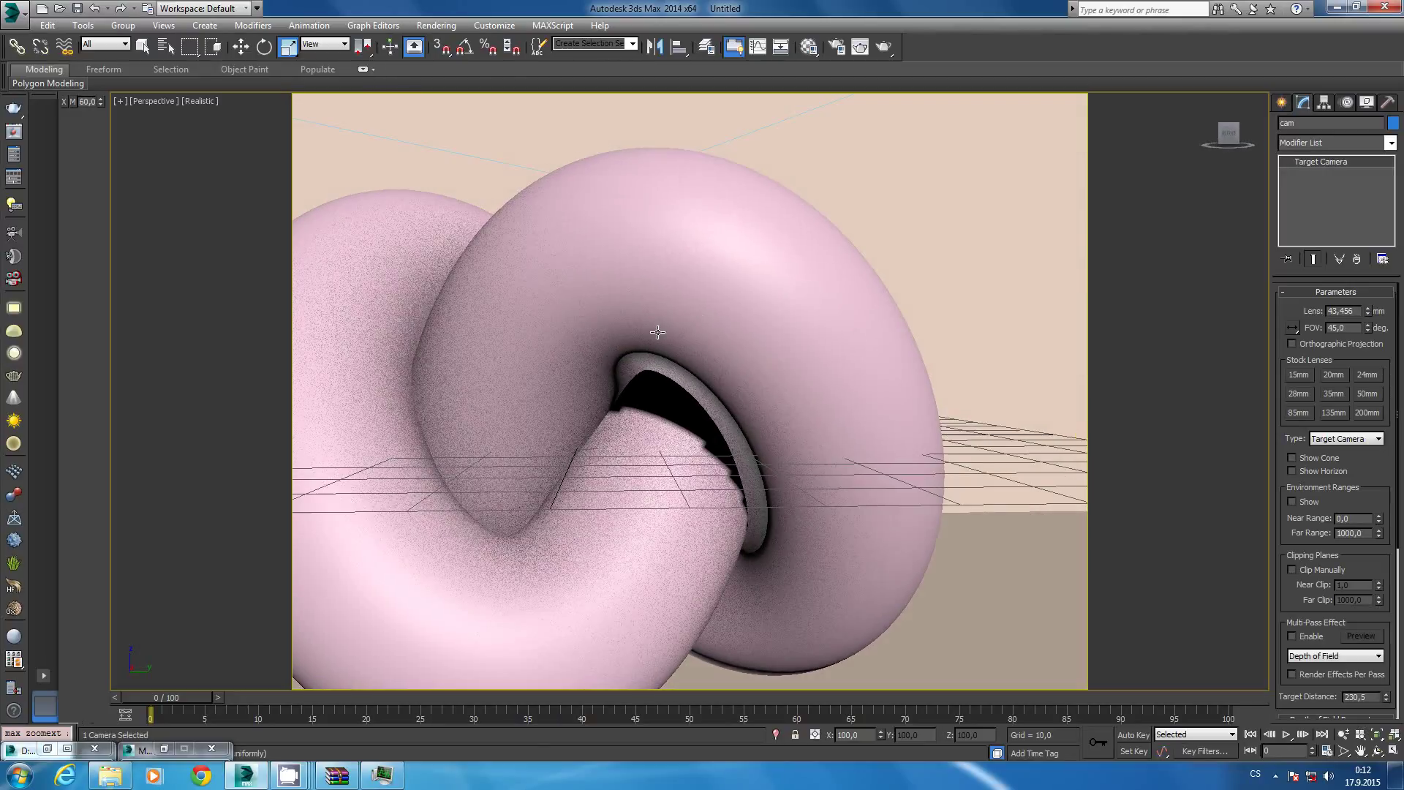
pyautogui.keyDown('alt'); pyautogui.moveTo(650, 333); pyautogui.dragTo(803, 304, button='middle'); pyautogui.keyUp('alt')
pyautogui.scroll(4, 802, 304)
pyautogui.scroll(4, 802, 304)
# Create a second view-matched camera and name it cam2.
pyautogui.click(796, 291)
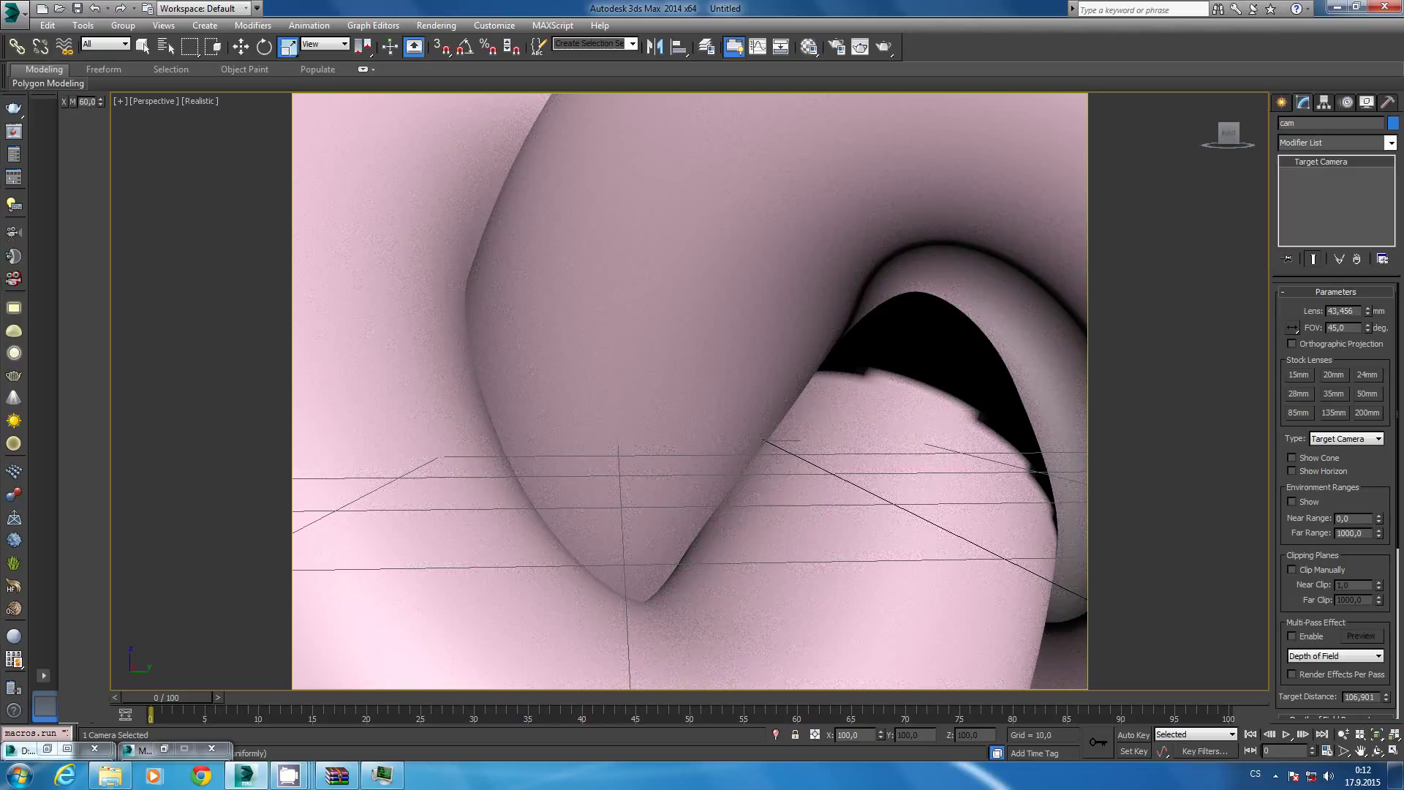
pyautogui.click(796, 290)
pyautogui.press('q')
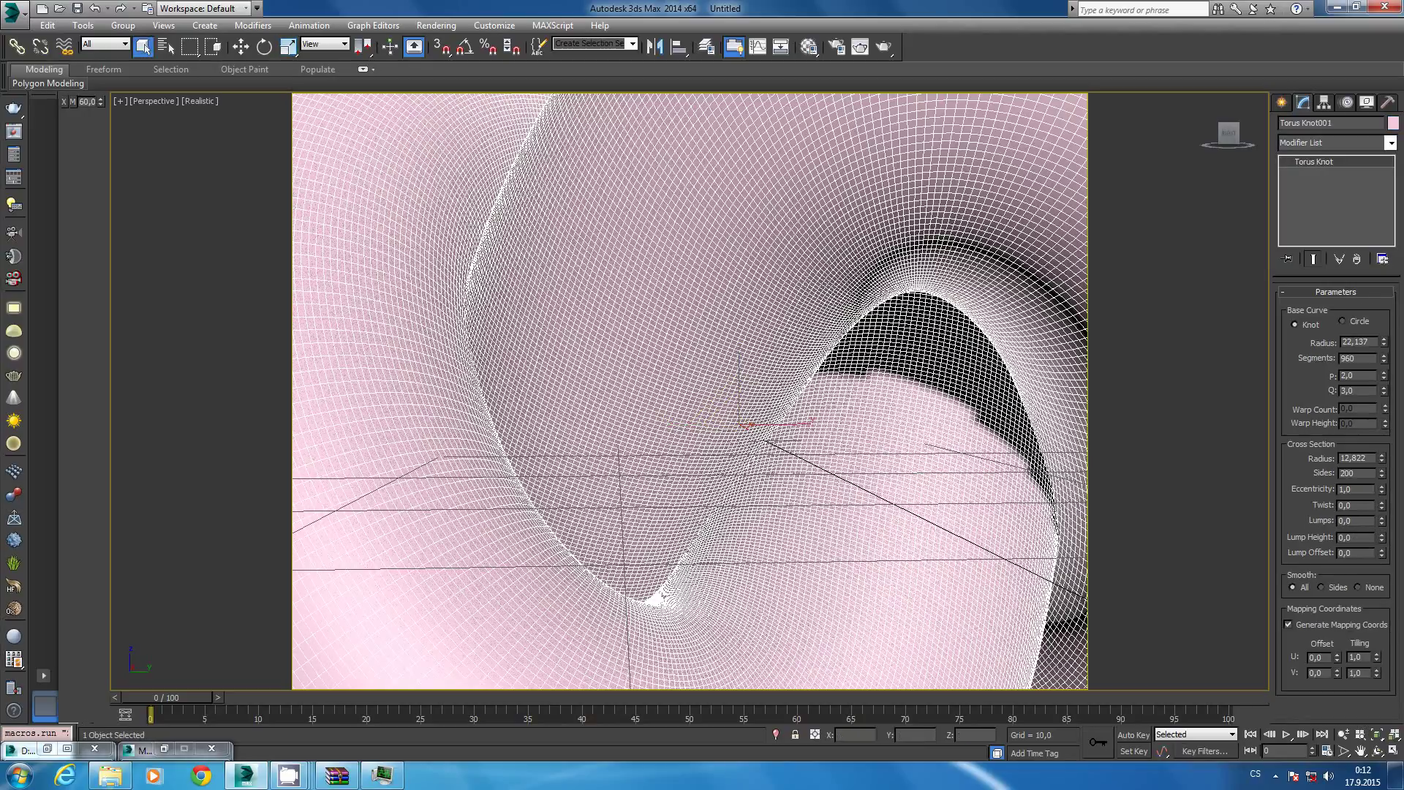
pyautogui.press('c')
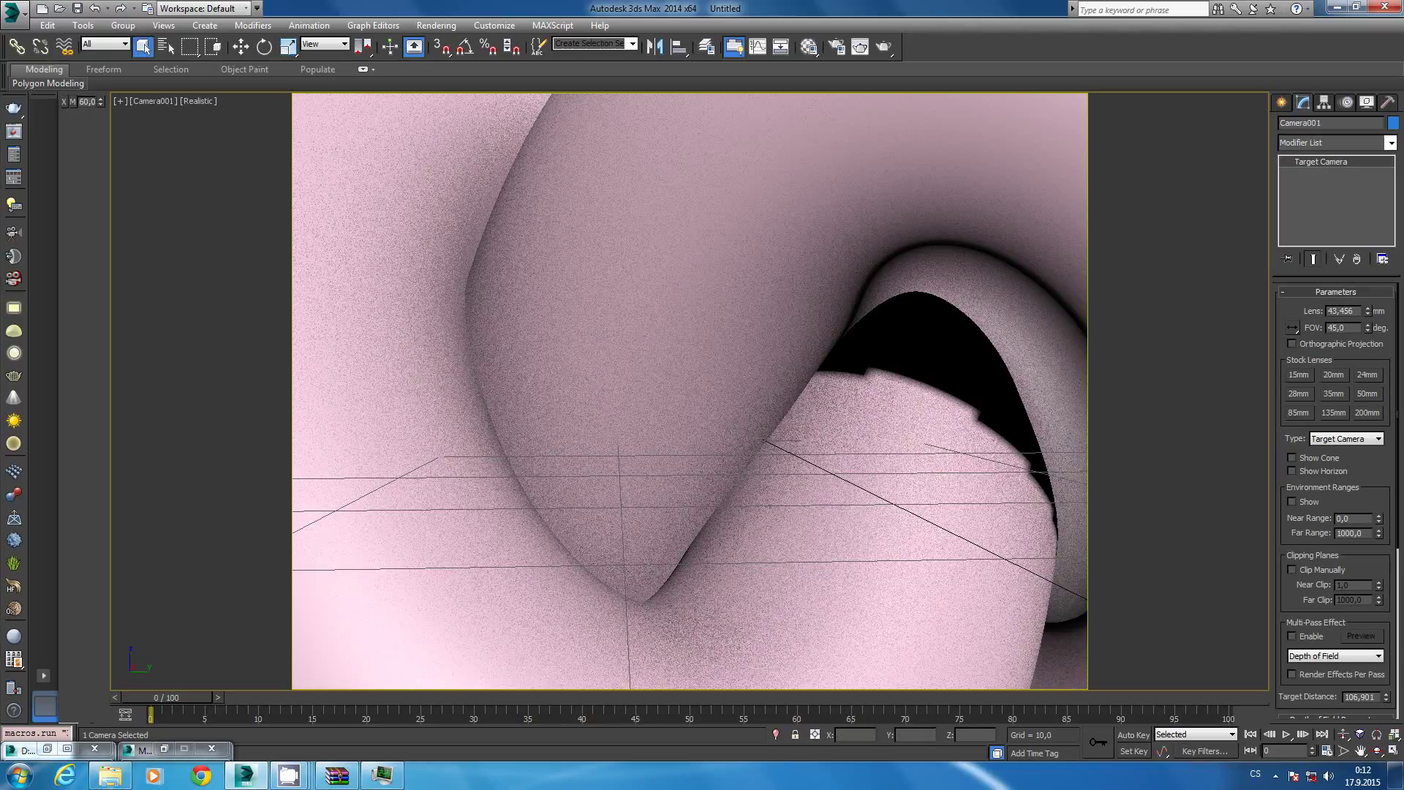
pyautogui.doubleClick(1320, 125)
pyautogui.write('cam2')
pyautogui.press('Return')
# Move camera cam lower in front of the torus knot and look through it.
pyautogui.click(1027, 339)
pyautogui.press('p')
pyautogui.press('z')
pyautogui.moveTo(795, 393)
pyautogui.keyDown('alt'); pyautogui.mouseDown(button='middle')
pyautogui.moveTo(789, 467)
pyautogui.moveTo(753, 444)
pyautogui.moveTo(867, 455)
pyautogui.mouseUp(button='middle'); pyautogui.keyUp('alt')
pyautogui.scroll(-5, 789, 467)
pyautogui.click(872, 446)
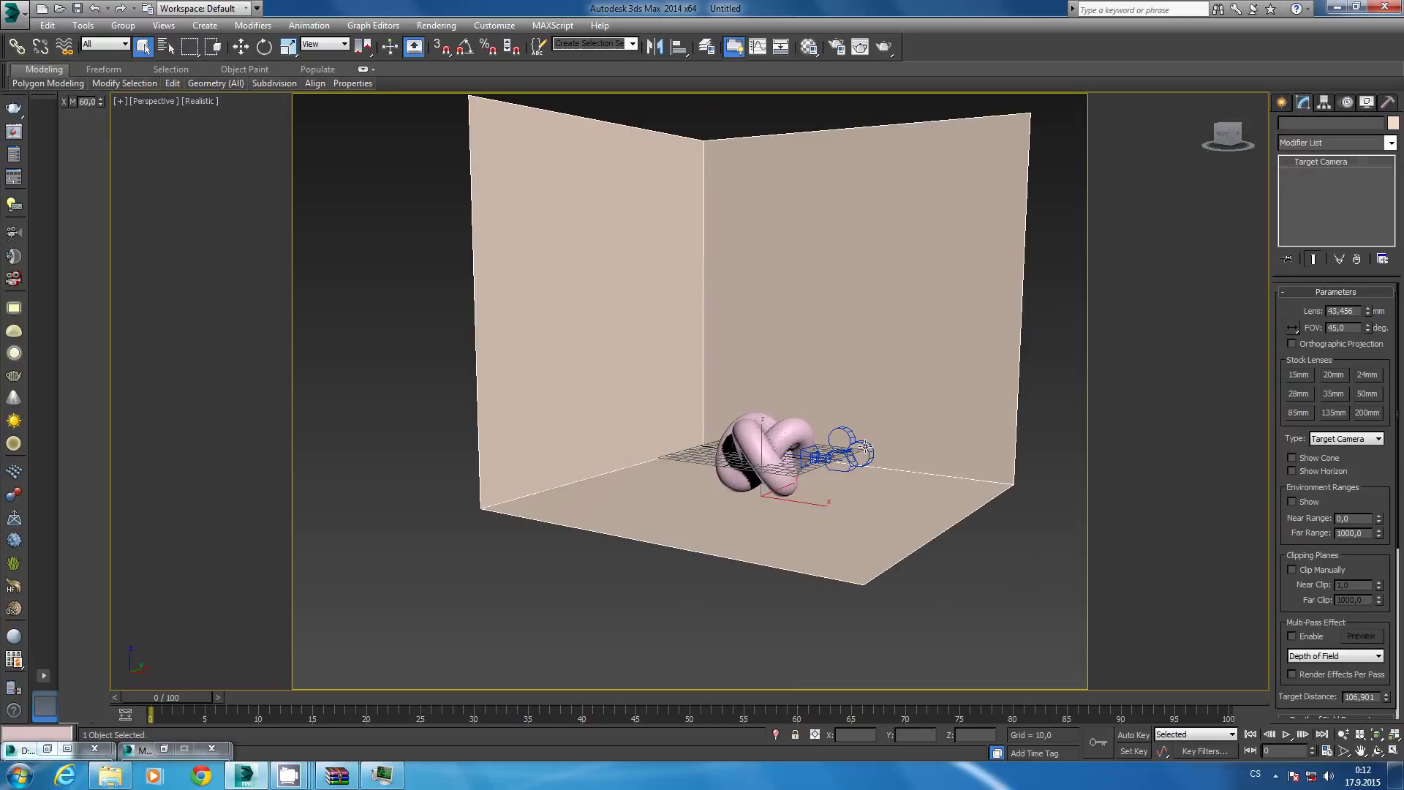
pyautogui.click(866, 446)
pyautogui.press('w')
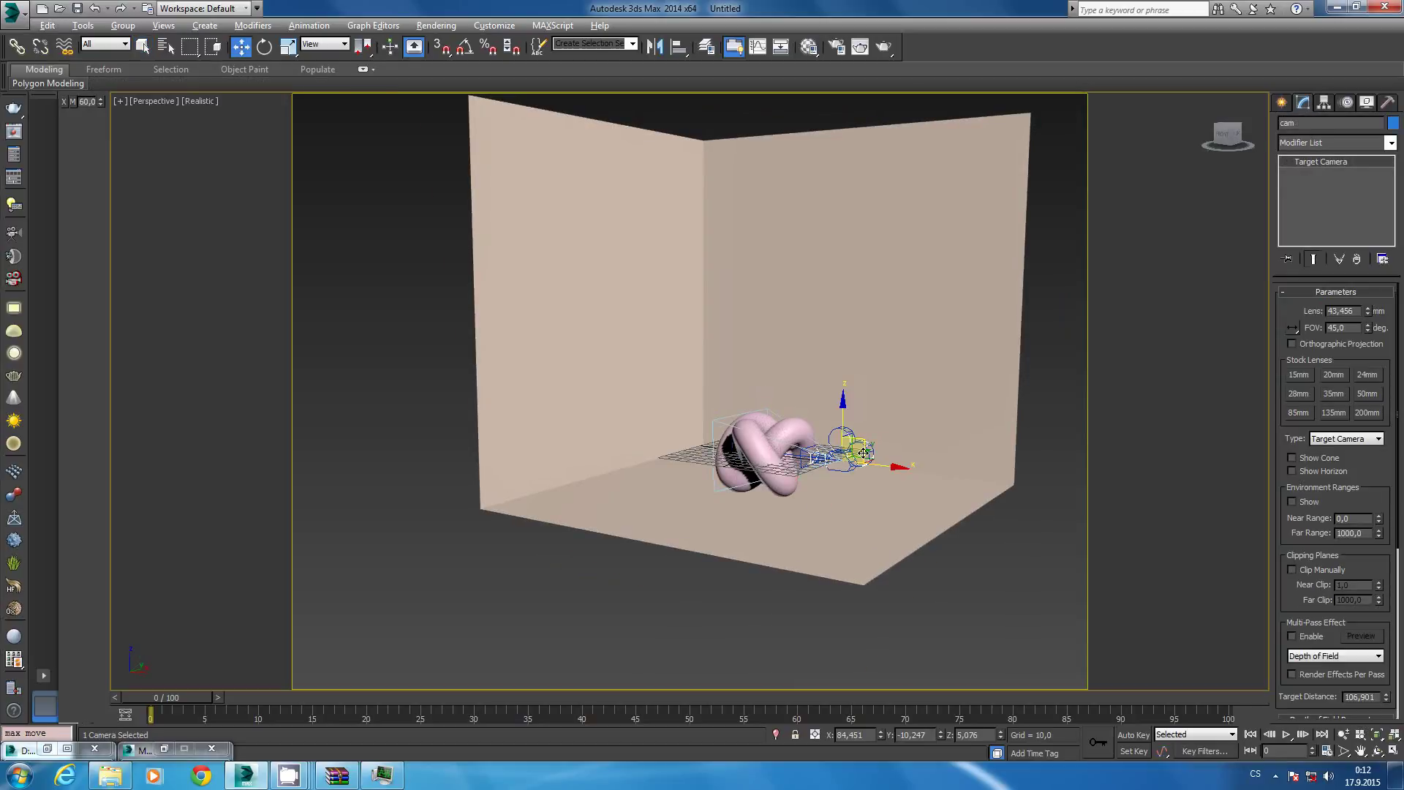
pyautogui.keyDown('alt'); pyautogui.moveTo(868, 450); pyautogui.dragTo(873, 477, button='middle'); pyautogui.keyUp('alt')
pyautogui.moveTo(873, 476); pyautogui.dragTo(764, 563)
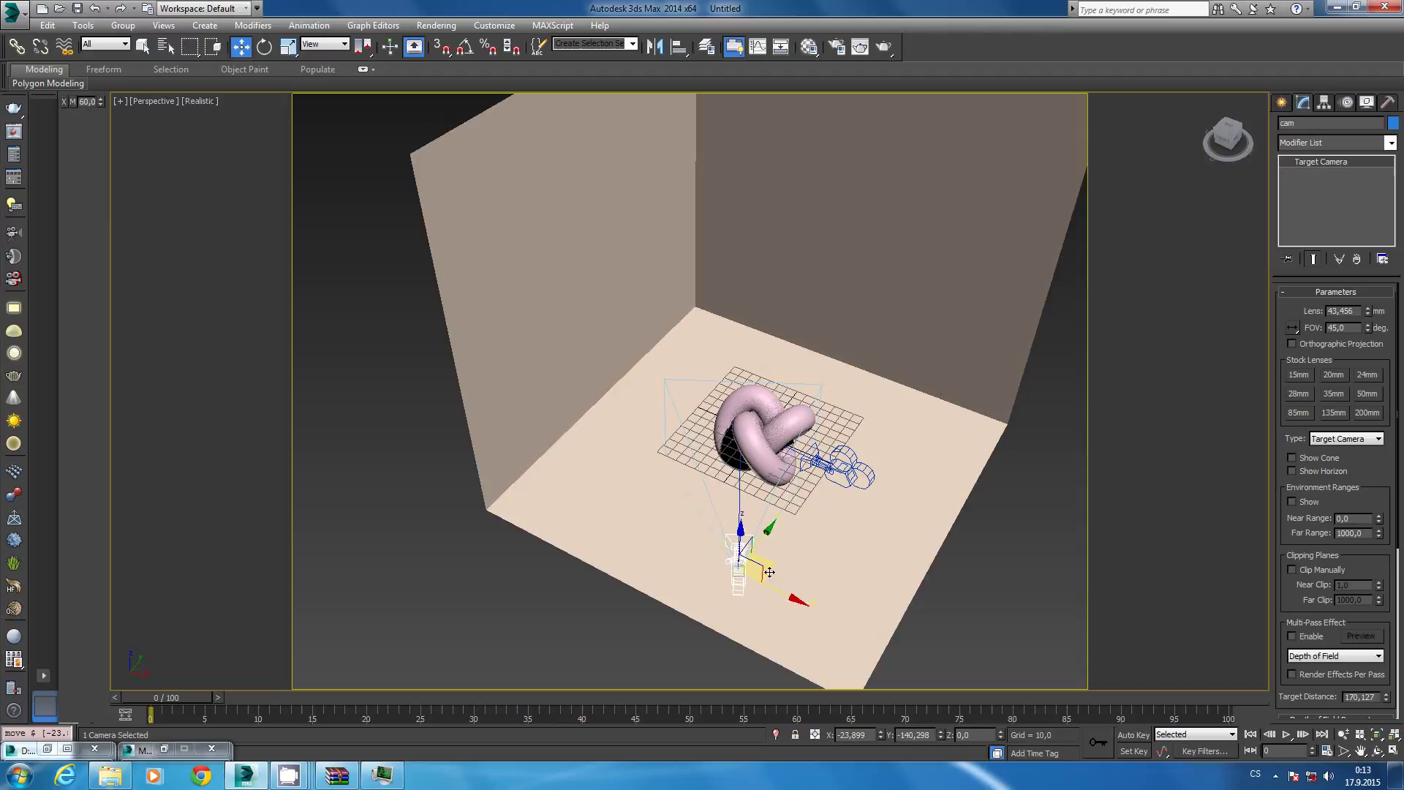
pyautogui.moveTo(764, 563)
pyautogui.keyDown('alt'); pyautogui.mouseDown(button='middle')
pyautogui.moveTo(775, 508)
pyautogui.moveTo(664, 518)
pyautogui.moveTo(693, 502)
pyautogui.moveTo(693, 517)
pyautogui.moveTo(699, 403)
pyautogui.moveTo(619, 249)
pyautogui.mouseUp(button='middle'); pyautogui.keyUp('alt')
pyautogui.press('c')
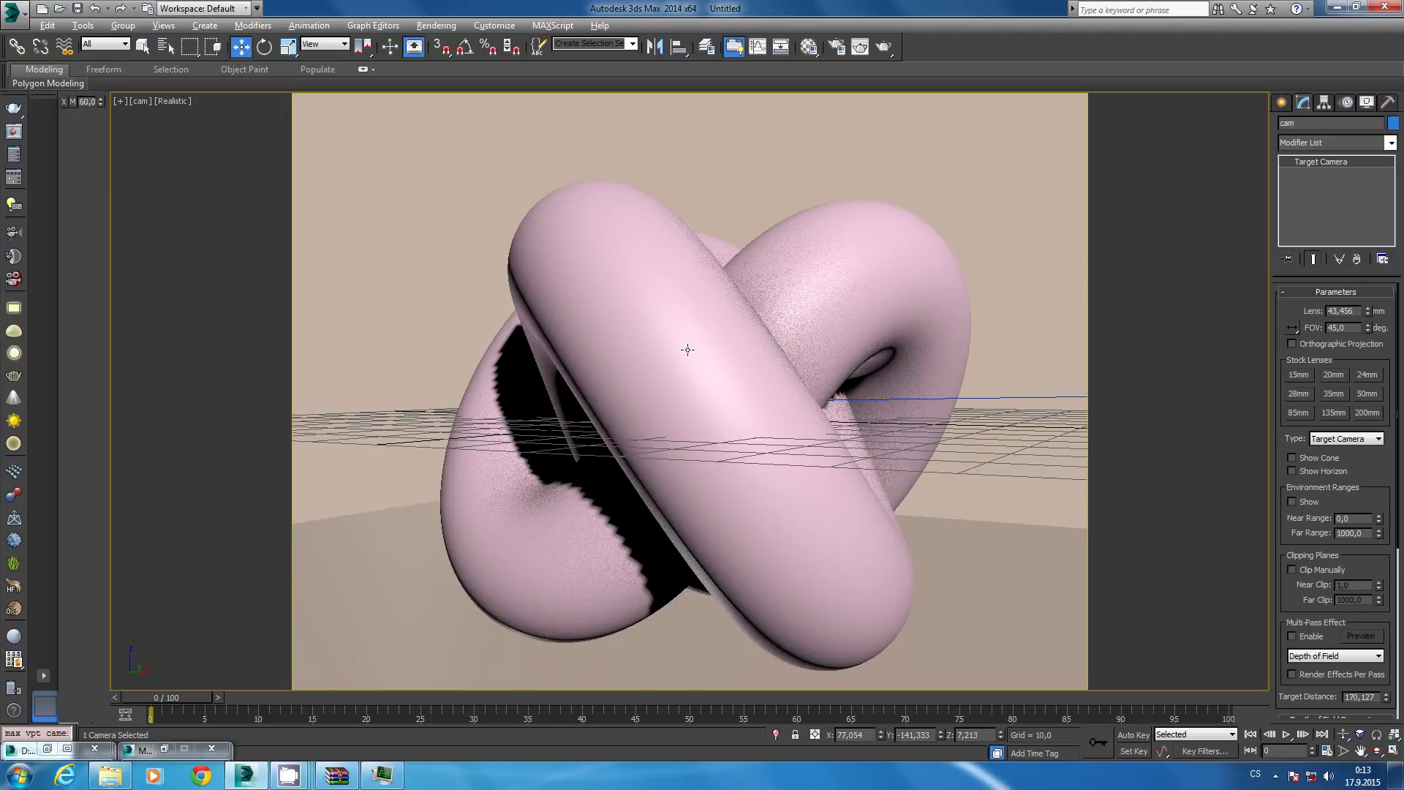
# Give the Perspective view Realistic shading, maximize it, and zoom out to the whole scene.
pyautogui.hotkey('alt', 'w')
pyautogui.click(587, 547)
pyautogui.press('z')
pyautogui.press('F3')
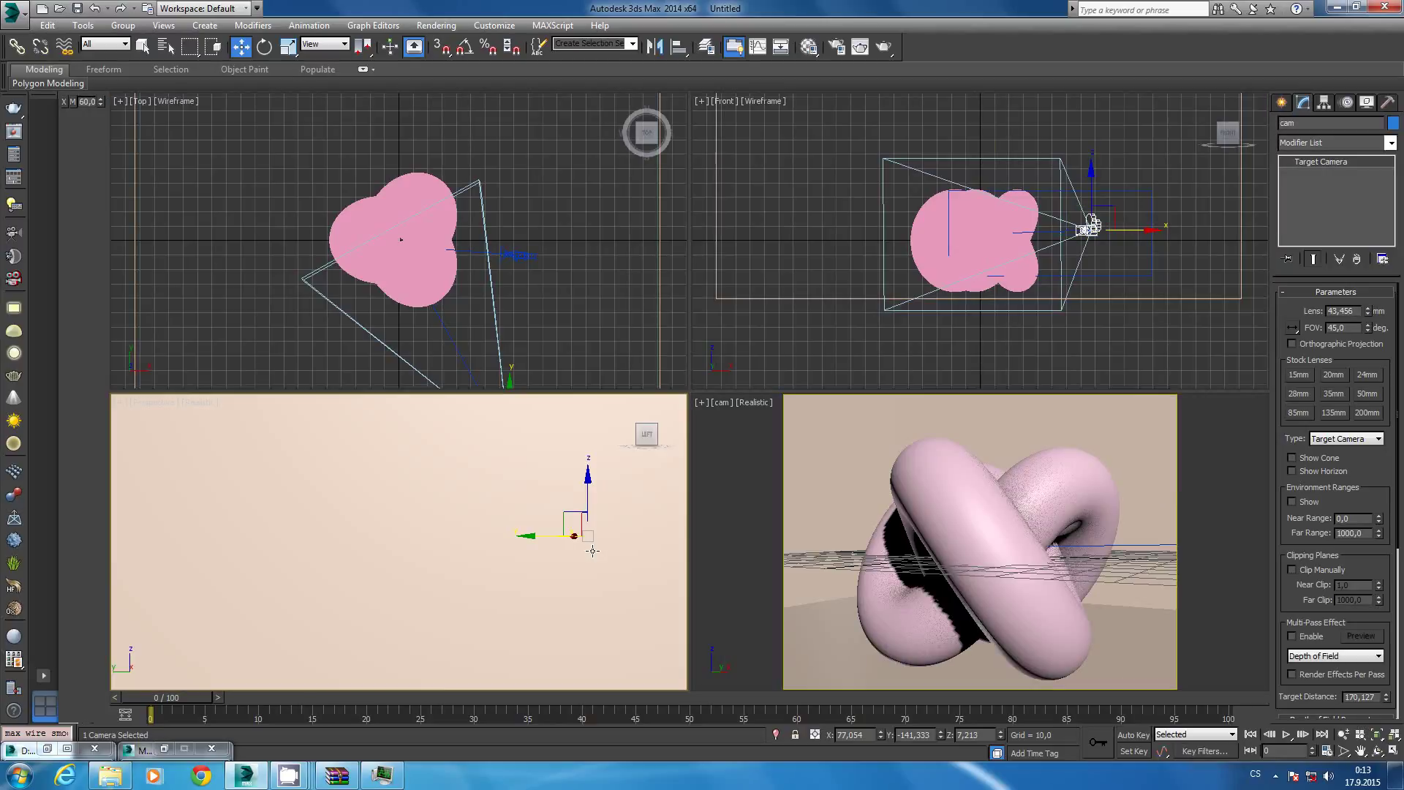
pyautogui.hotkey('alt', 'w')
pyautogui.hotkey('ctrl', 'alt', 'z')
pyautogui.scroll(2, 768, 482)
pyautogui.scroll(3, 760, 472)
pyautogui.scroll(3, 760, 472)
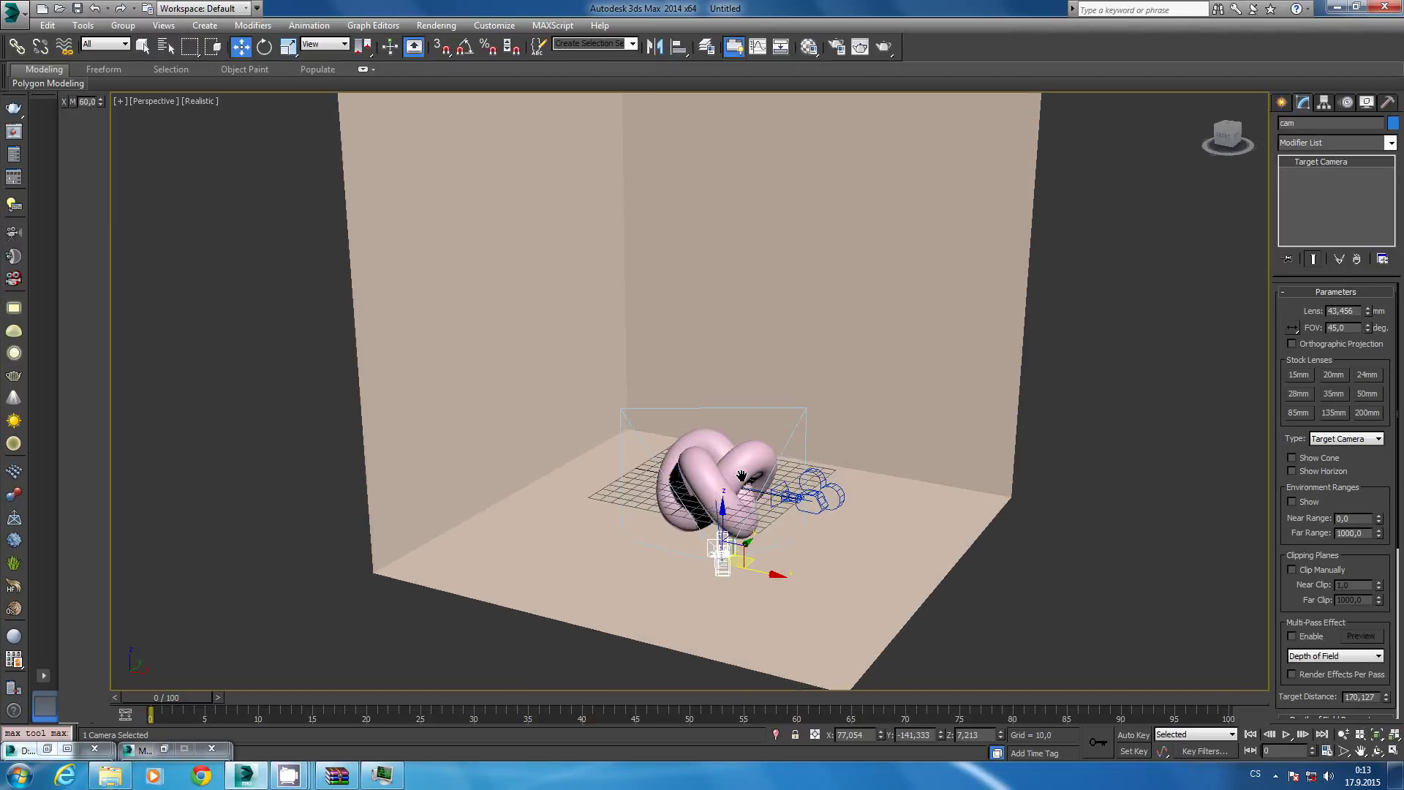
pyautogui.scroll(2, 760, 472)
pyautogui.click(1283, 103)
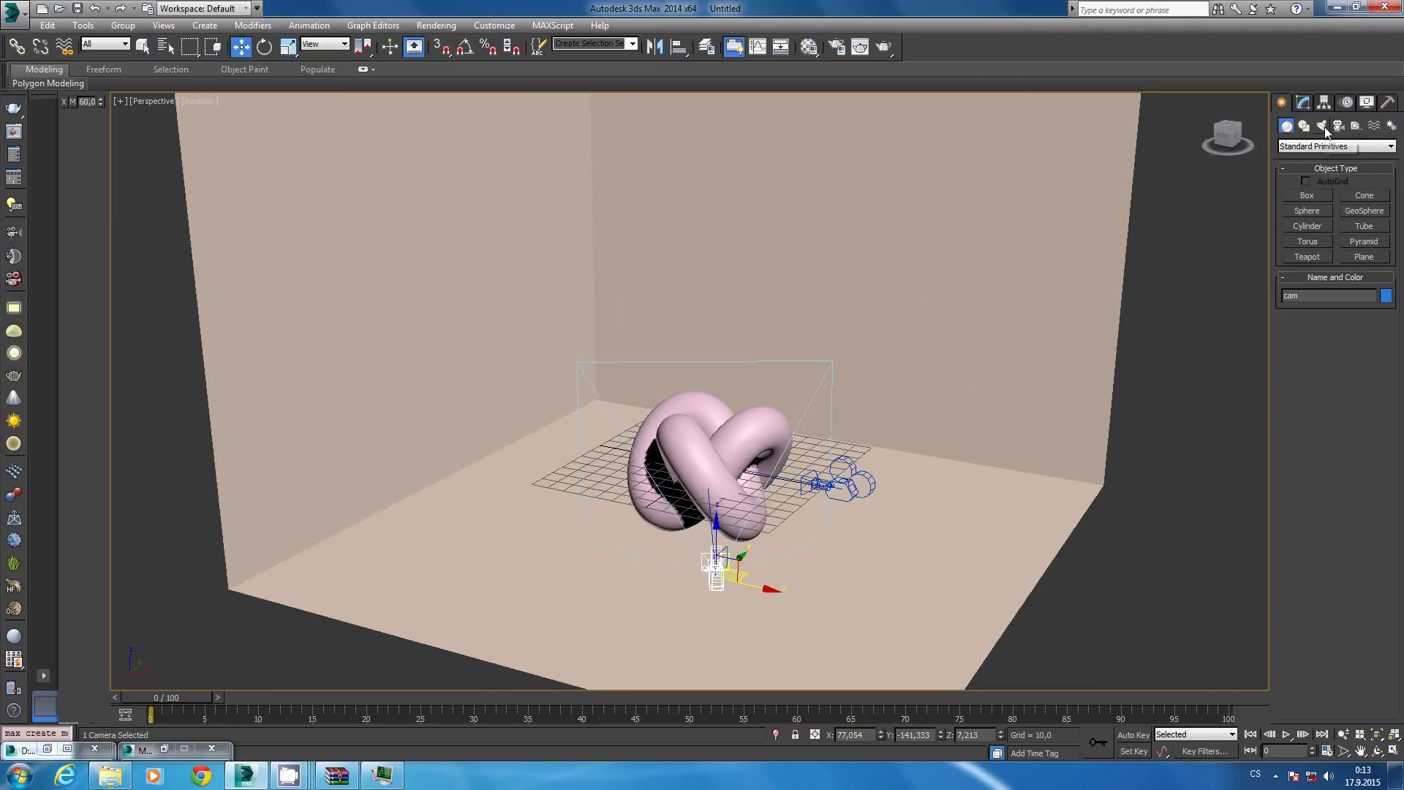
# Switch the Create panel to V-Ray light types and orbit to a low view of the left wall.
pyautogui.click(1319, 146)
pyautogui.click(1324, 127)
pyautogui.click(1324, 143)
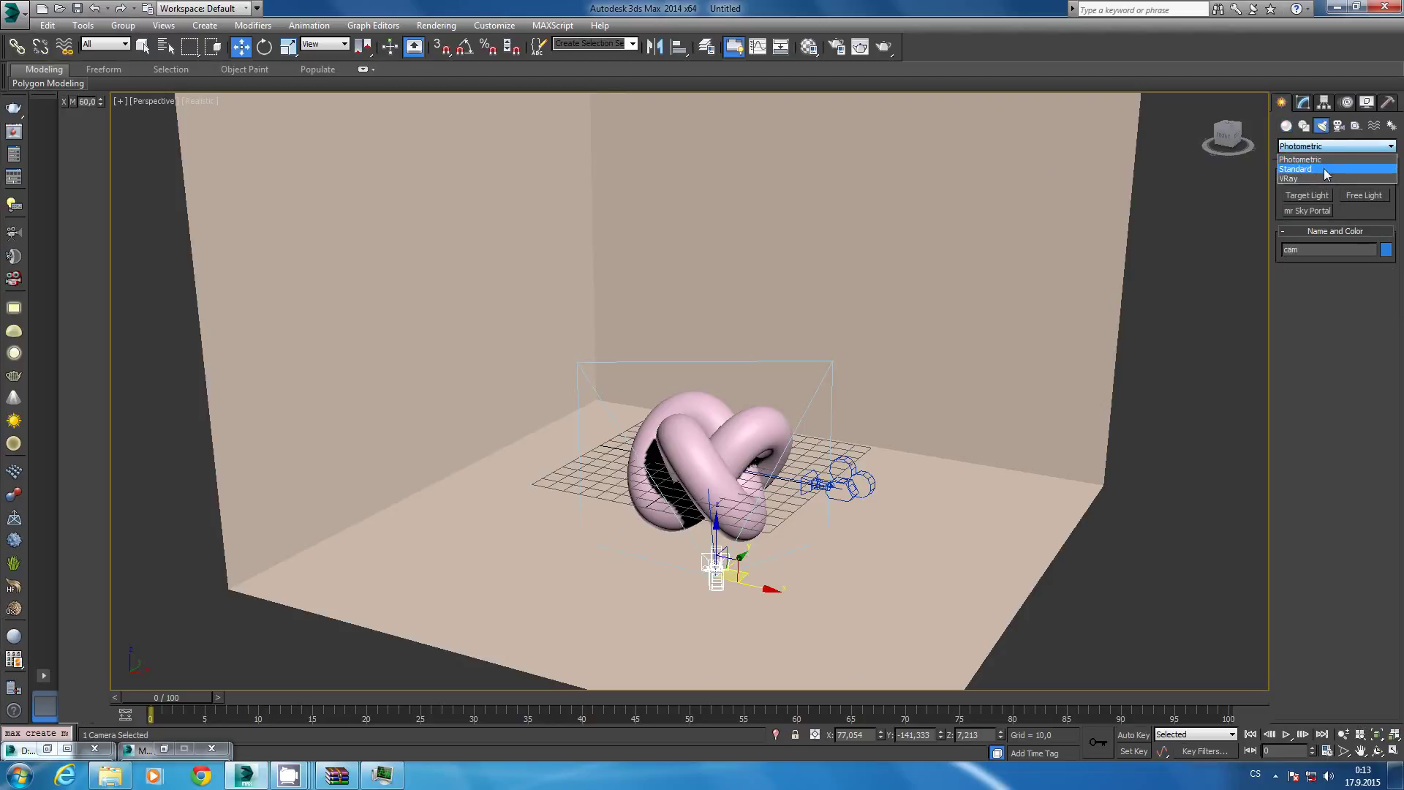
pyautogui.click(1316, 182)
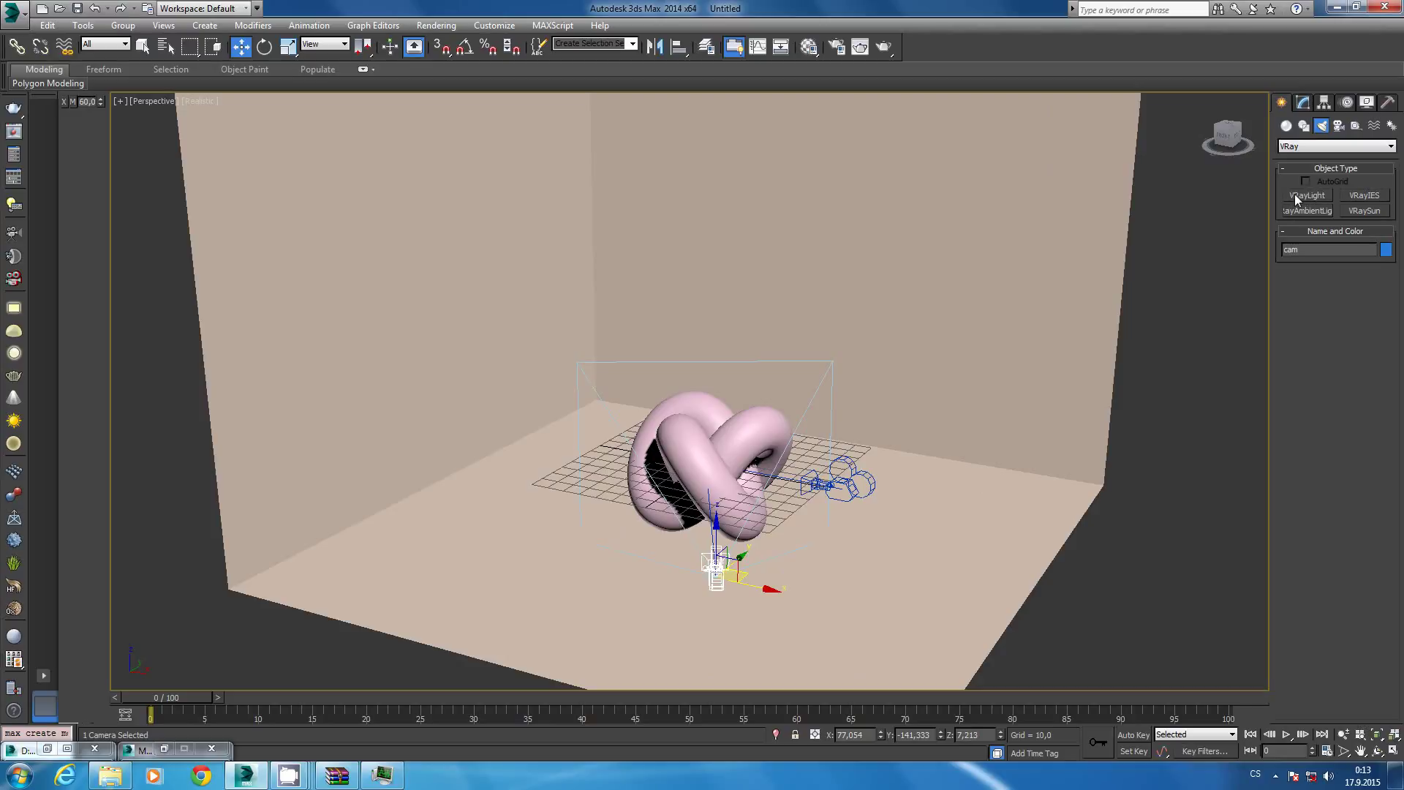
pyautogui.moveTo(980, 450)
pyautogui.keyDown('alt'); pyautogui.mouseDown(button='middle')
pyautogui.moveTo(938, 354)
pyautogui.moveTo(970, 330)
pyautogui.mouseUp(button='middle'); pyautogui.keyUp('alt')
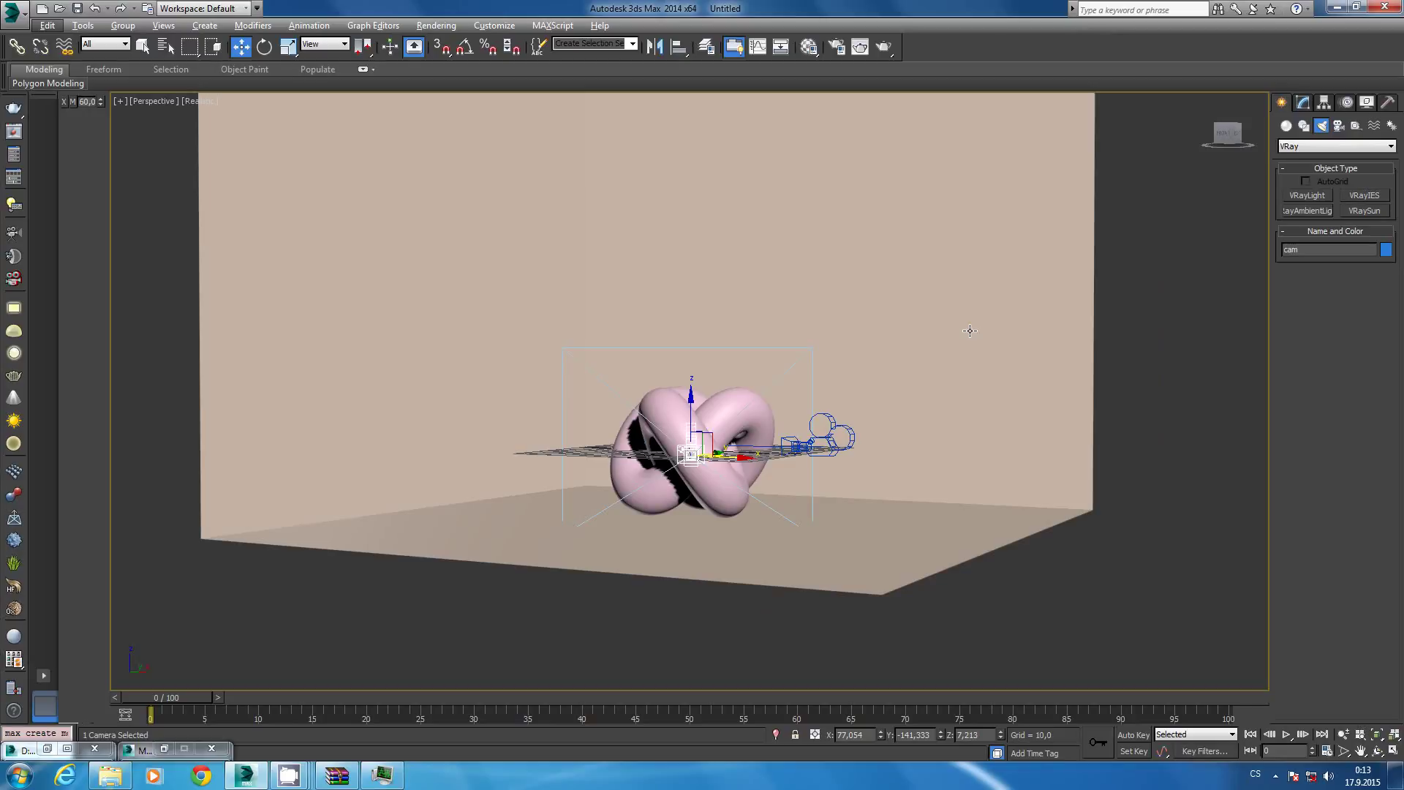
pyautogui.keyDown('alt'); pyautogui.moveTo(792, 390); pyautogui.dragTo(1302, 209, button='middle'); pyautogui.keyUp('alt')
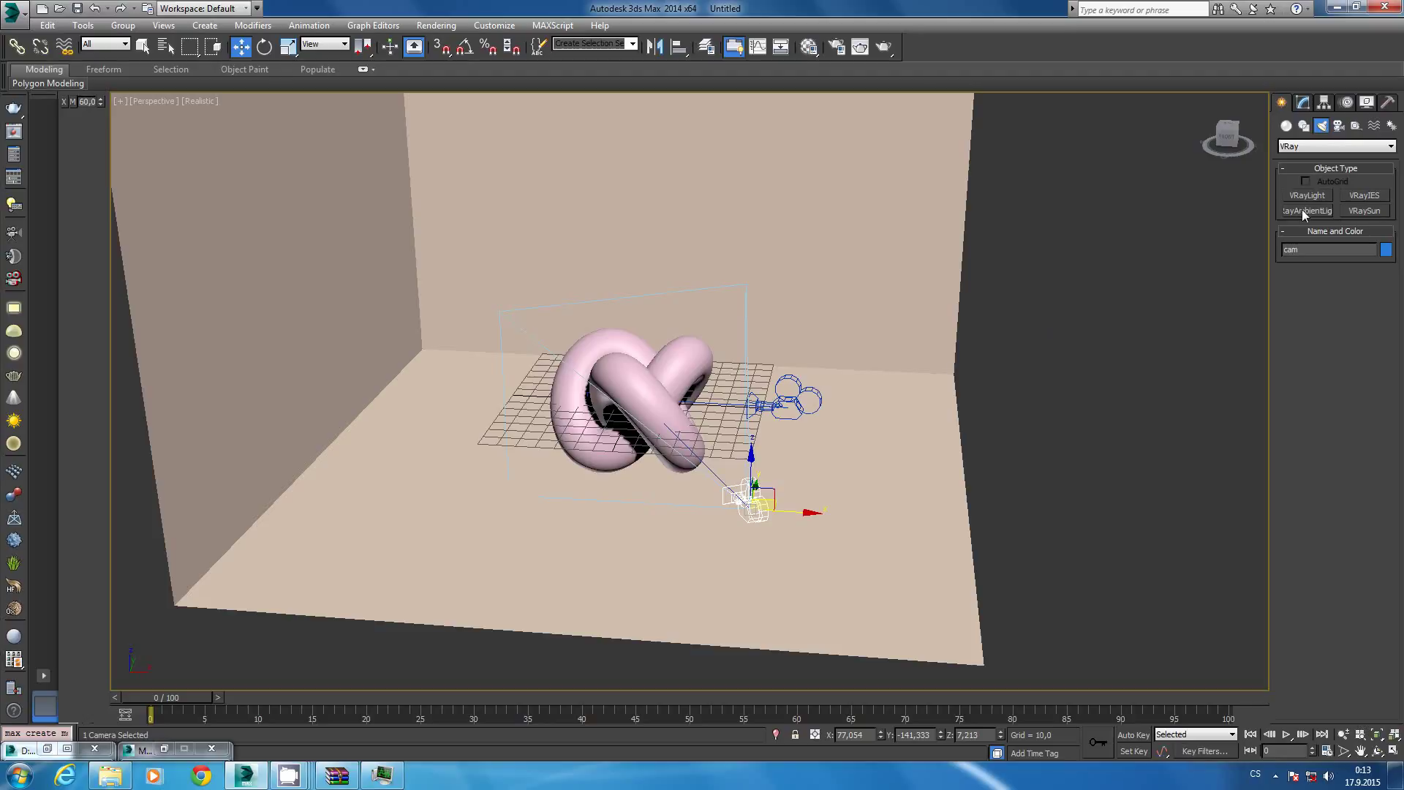
# Draw a VRayLight on the floor, change its type to Dome and rename it hdr.
pyautogui.click(1309, 196)
pyautogui.keyDown('alt'); pyautogui.moveTo(1096, 520); pyautogui.dragTo(928, 517, button='middle'); pyautogui.keyUp('alt')
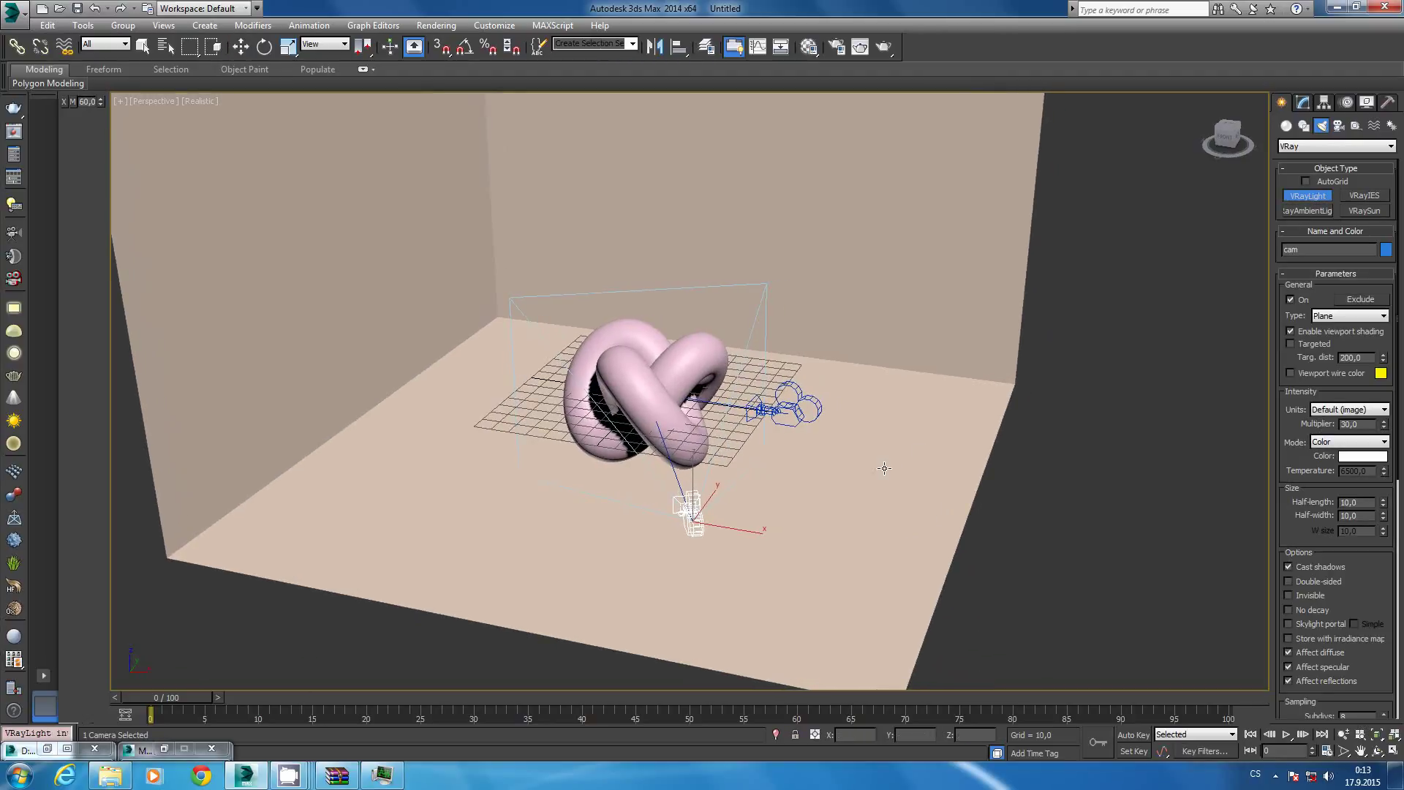
pyautogui.moveTo(877, 455); pyautogui.dragTo(973, 605)
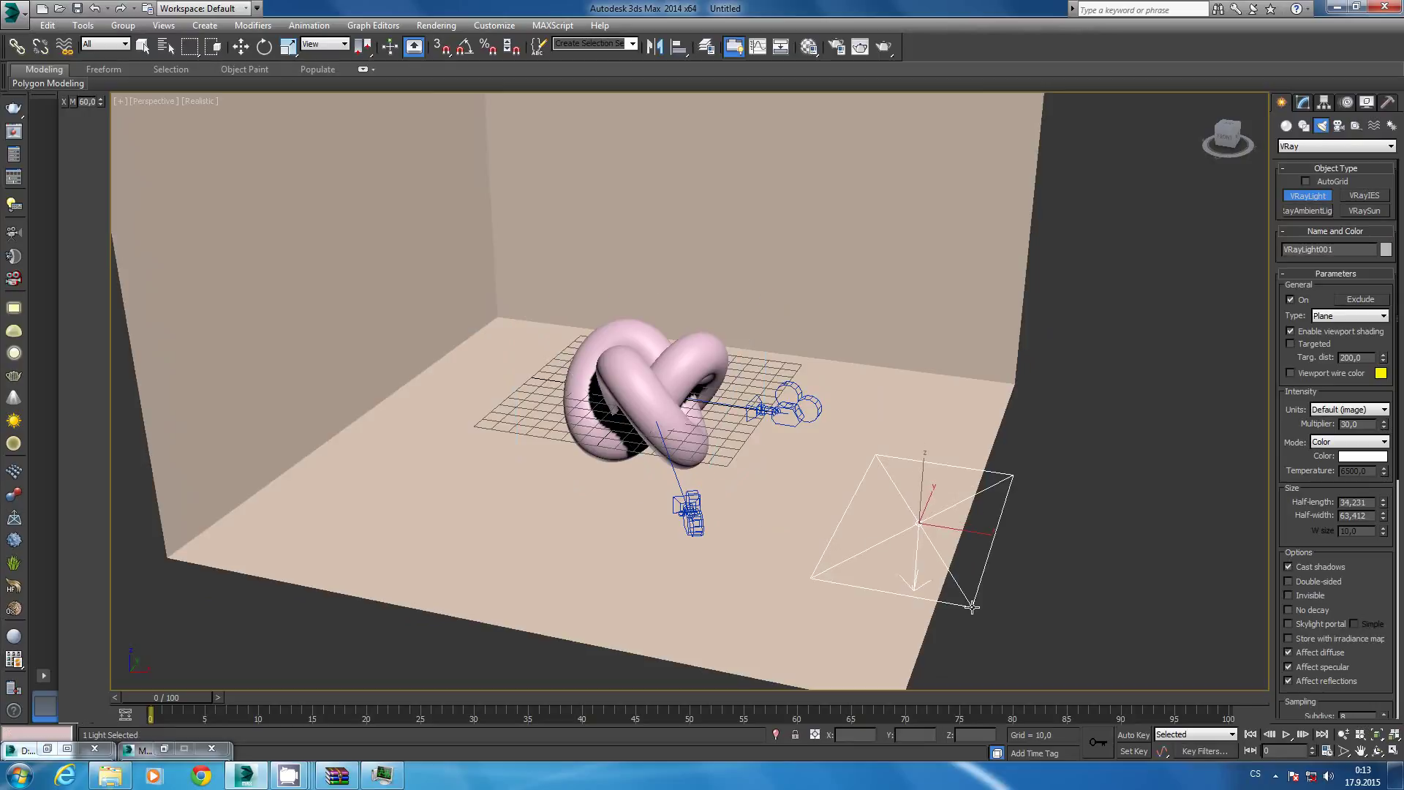
pyautogui.click(1303, 102)
pyautogui.click(1342, 334)
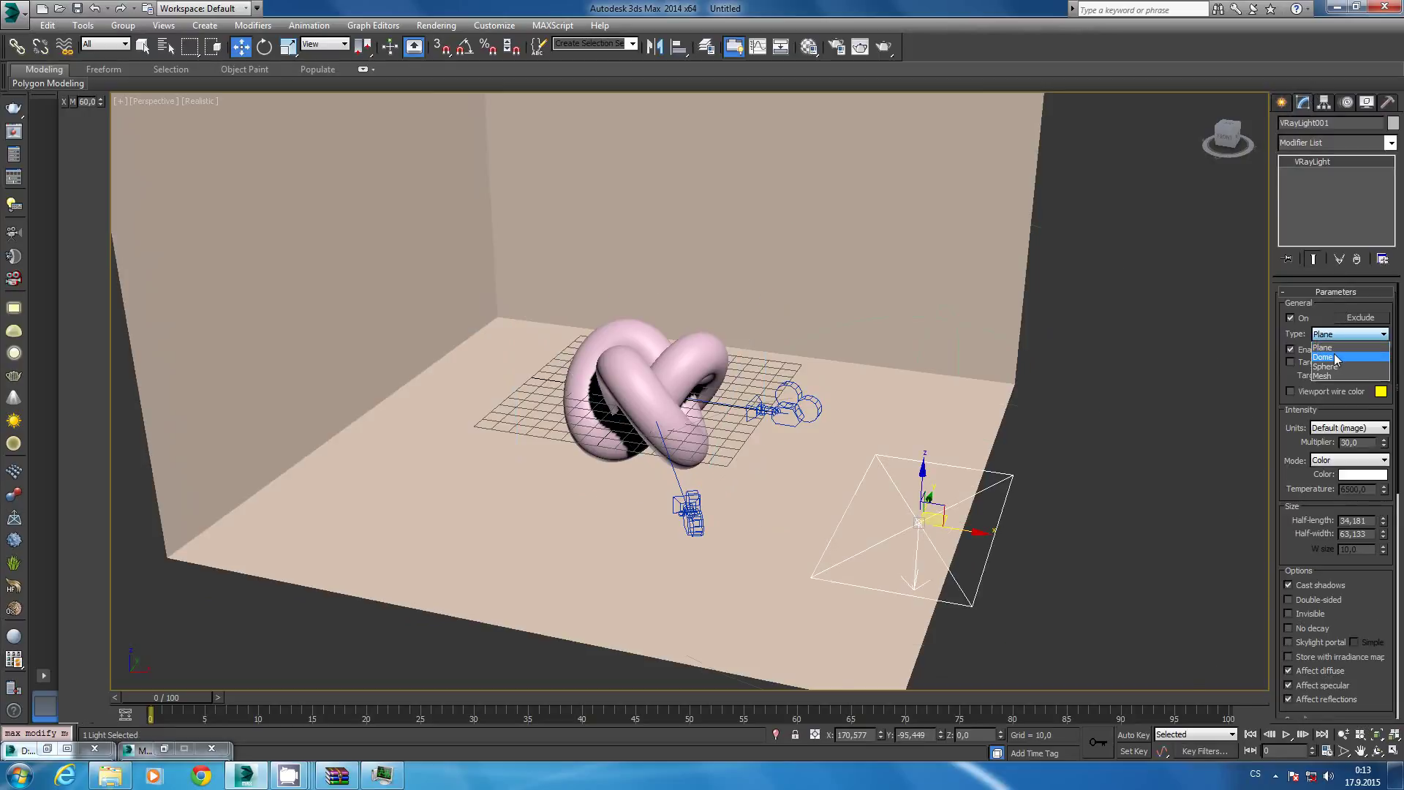
pyautogui.click(1335, 358)
pyautogui.write('hdr')
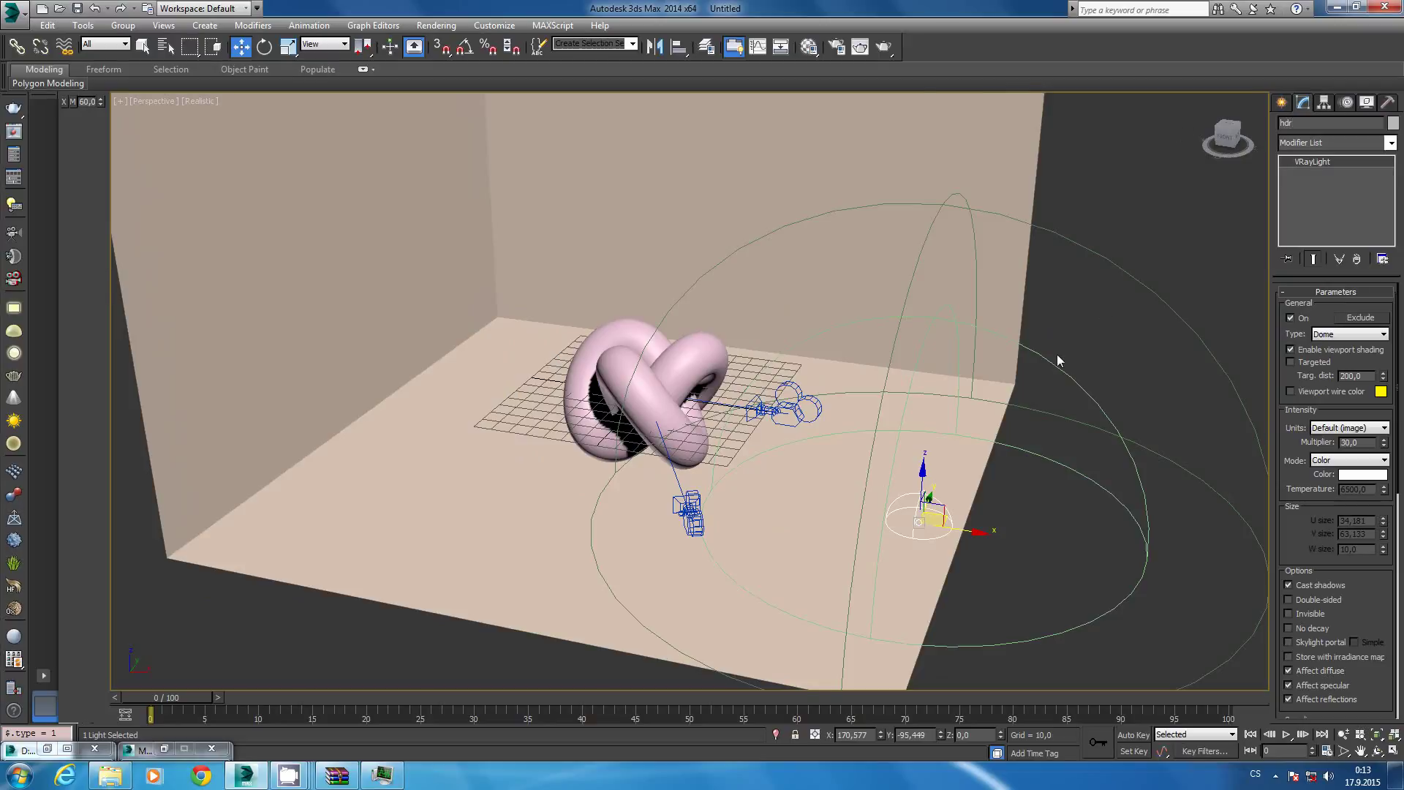
pyautogui.moveTo(1056, 354); pyautogui.dragTo(1082, 314, button='middle')
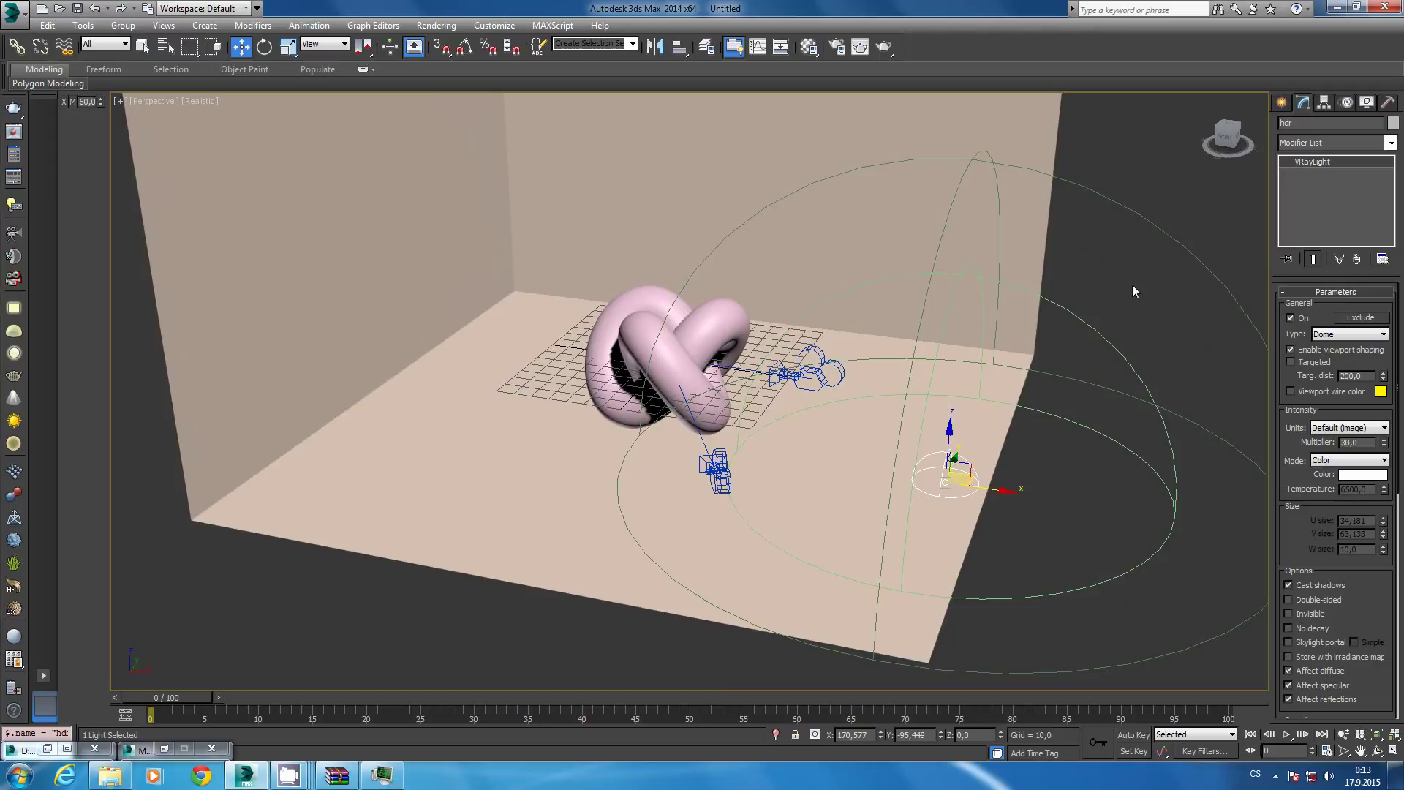
pyautogui.moveTo(1132, 291)
pyautogui.keyDown('alt'); pyautogui.mouseDown(button='middle')
pyautogui.moveTo(1039, 313)
pyautogui.moveTo(1026, 303)
pyautogui.mouseUp(button='middle'); pyautogui.keyUp('alt')
pyautogui.click(1081, 292)
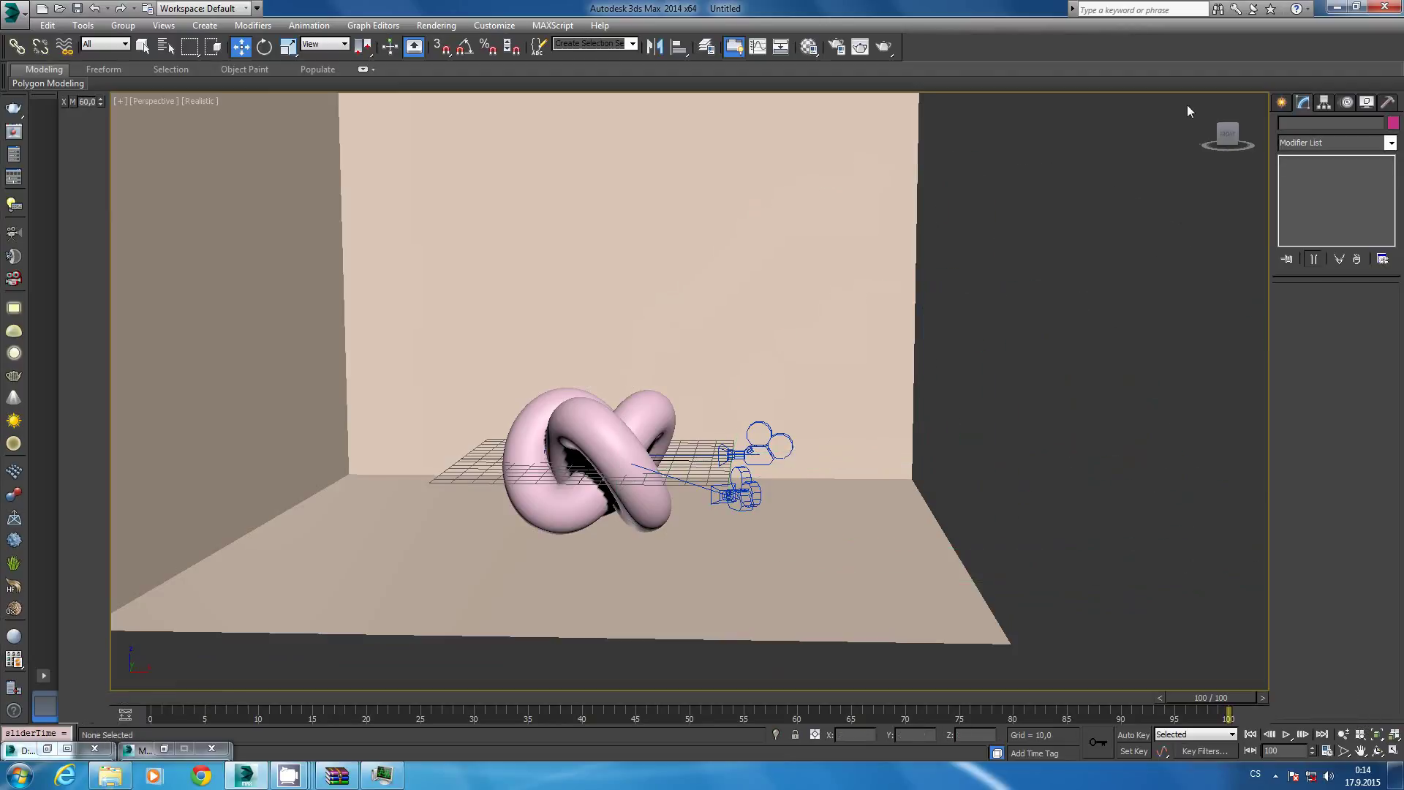
# Draw a large plane-type VRayLight rectangle in the viewport.
pyautogui.click(1281, 102)
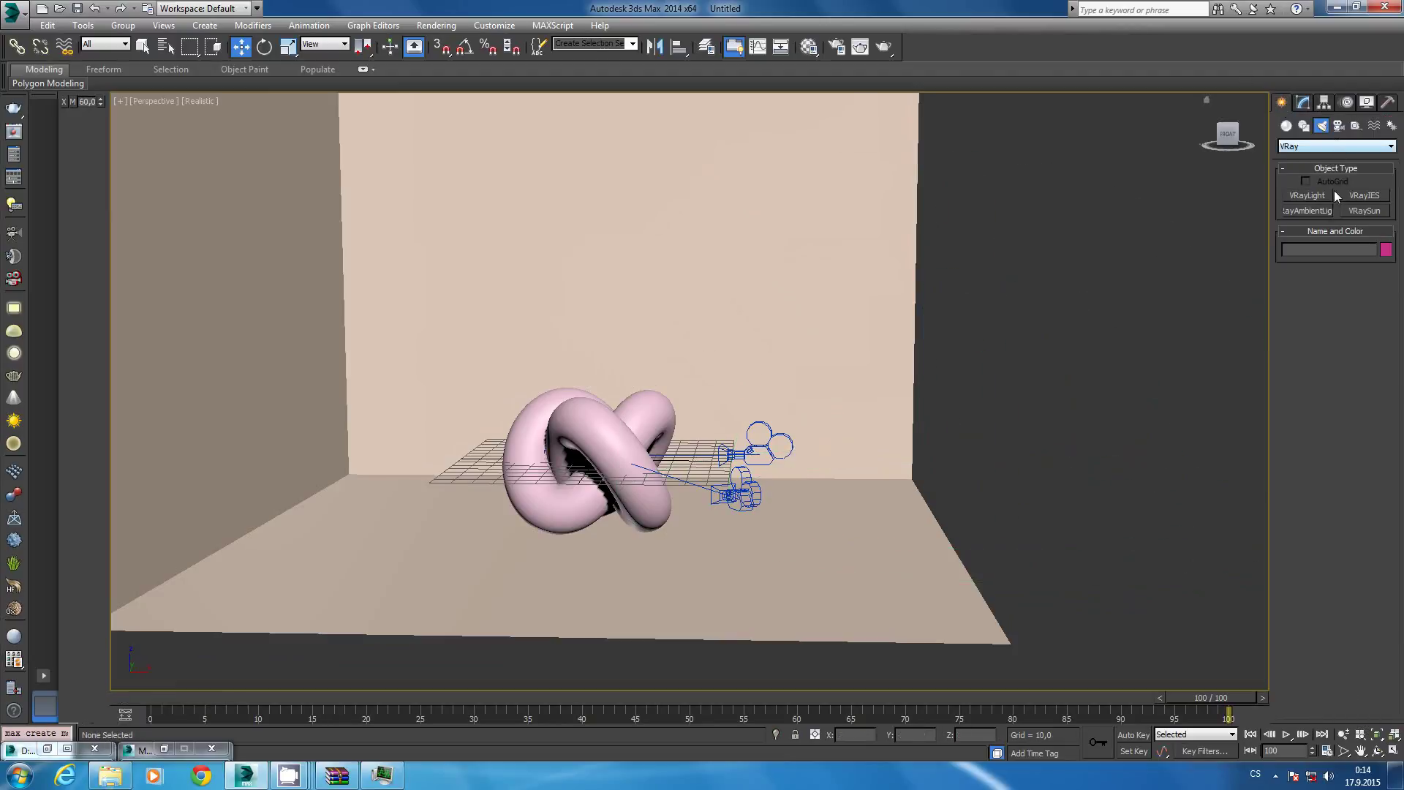
pyautogui.click(1325, 195)
pyautogui.click(1333, 322)
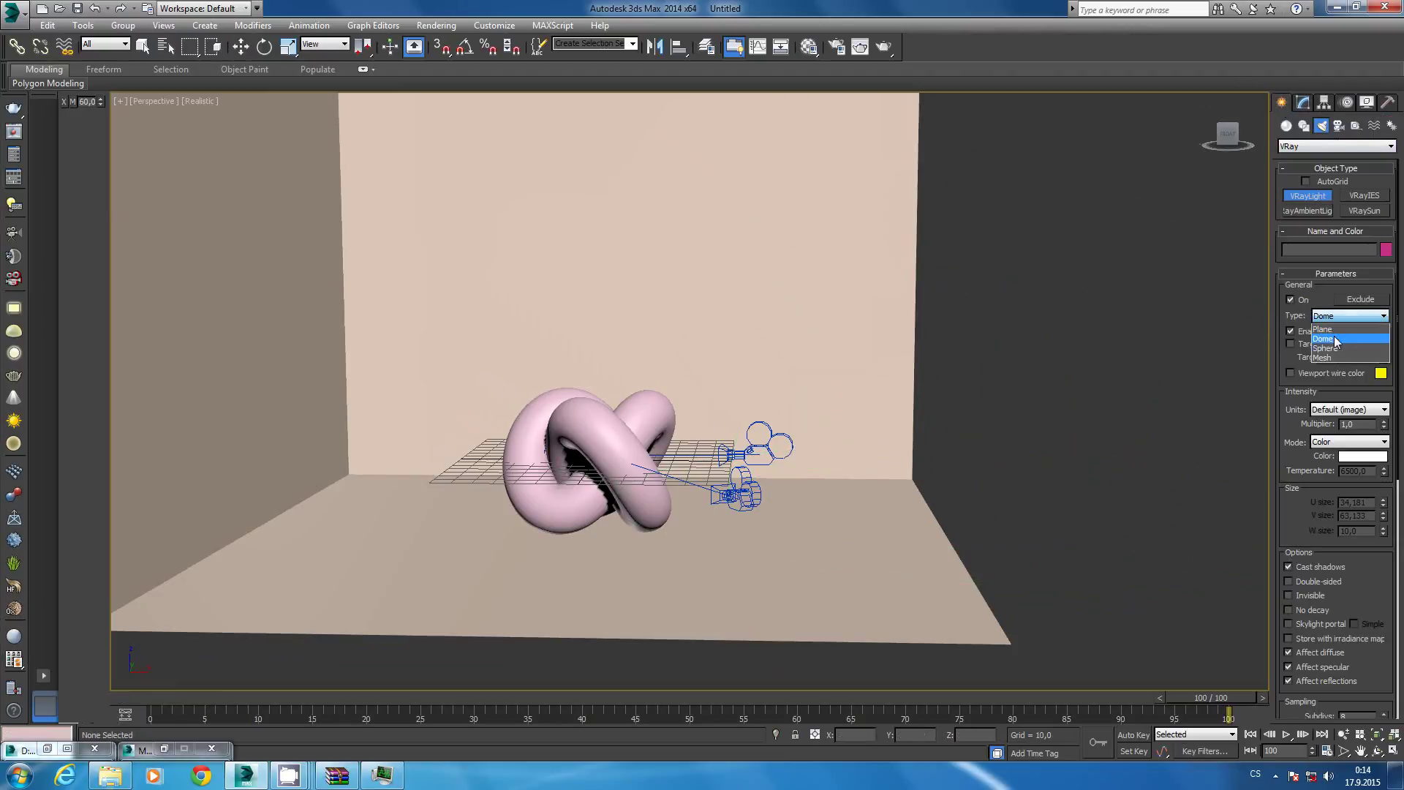
pyautogui.click(1333, 329)
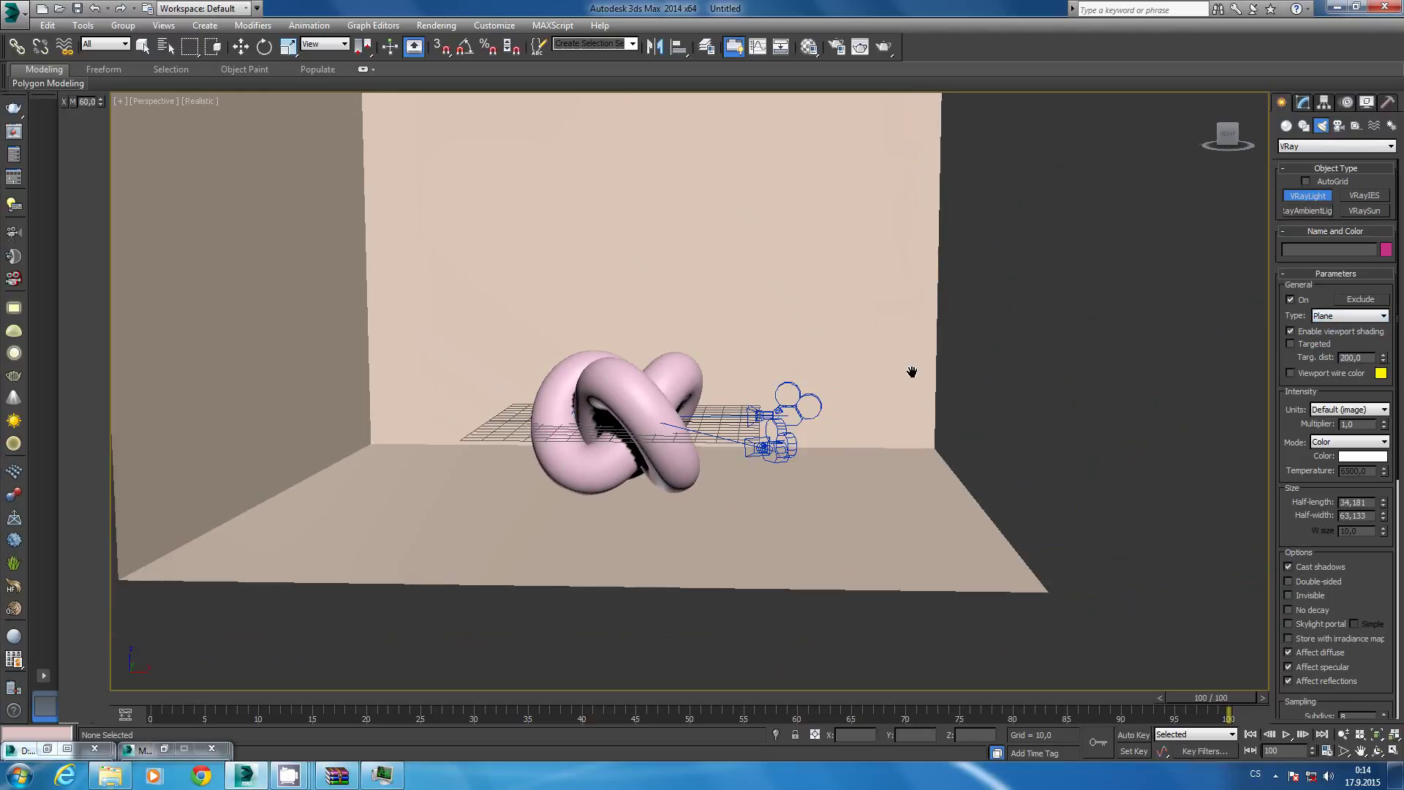
pyautogui.keyDown('alt'); pyautogui.moveTo(913, 370); pyautogui.dragTo(854, 363, button='middle'); pyautogui.keyUp('alt')
pyautogui.moveTo(841, 307)
pyautogui.mouseDown()
pyautogui.moveTo(1179, 651)
pyautogui.moveTo(1248, 692)
pyautogui.mouseUp()
# Move the plane light to the knot's centre and raise it about 92 units above the knot.
pyautogui.press('w')
pyautogui.moveTo(1037, 462); pyautogui.dragTo(633, 278)
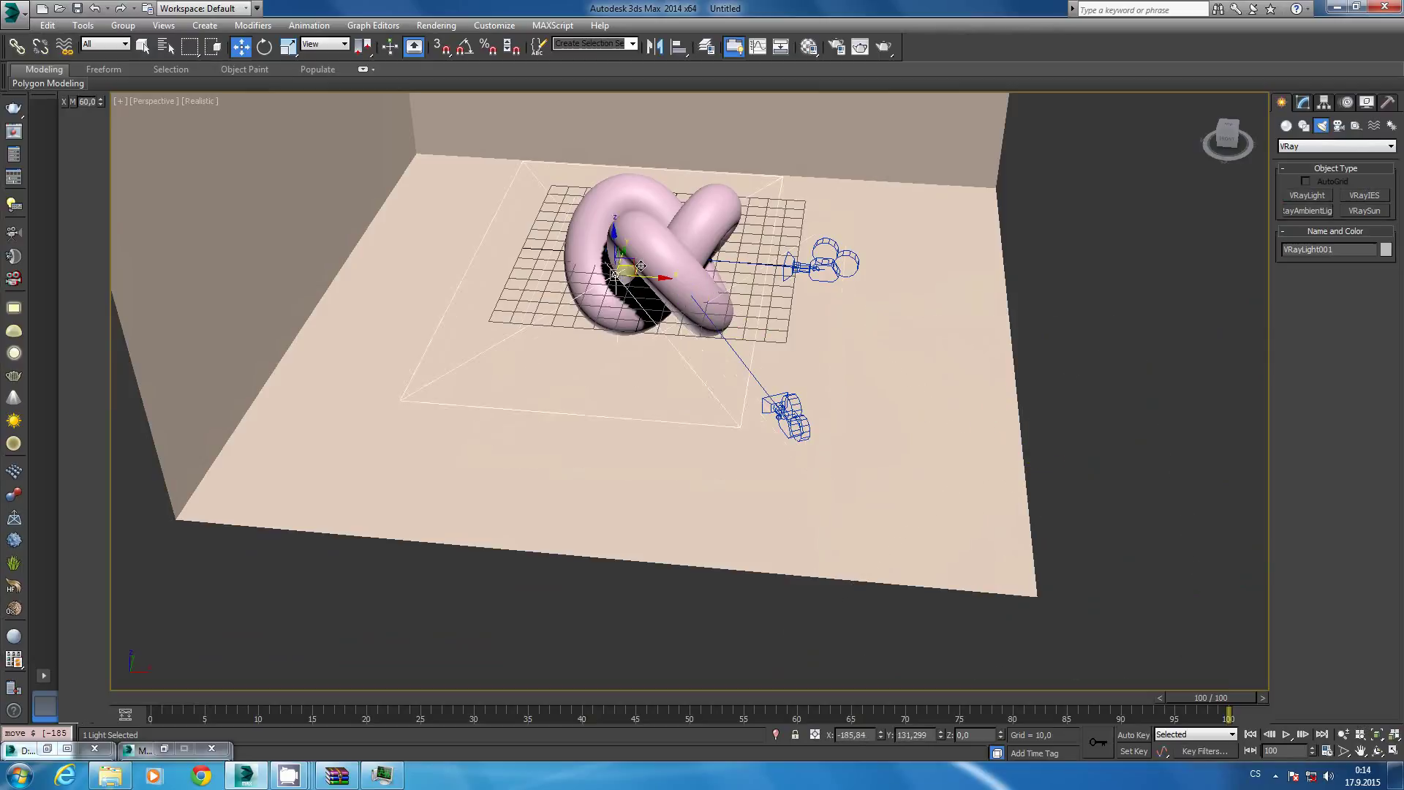
pyautogui.keyDown('alt'); pyautogui.moveTo(632, 278); pyautogui.dragTo(658, 344, button='middle'); pyautogui.keyUp('alt')
pyautogui.moveTo(658, 343); pyautogui.dragTo(747, 173)
pyautogui.keyDown('alt'); pyautogui.moveTo(747, 173); pyautogui.dragTo(739, 292, button='middle'); pyautogui.keyUp('alt')
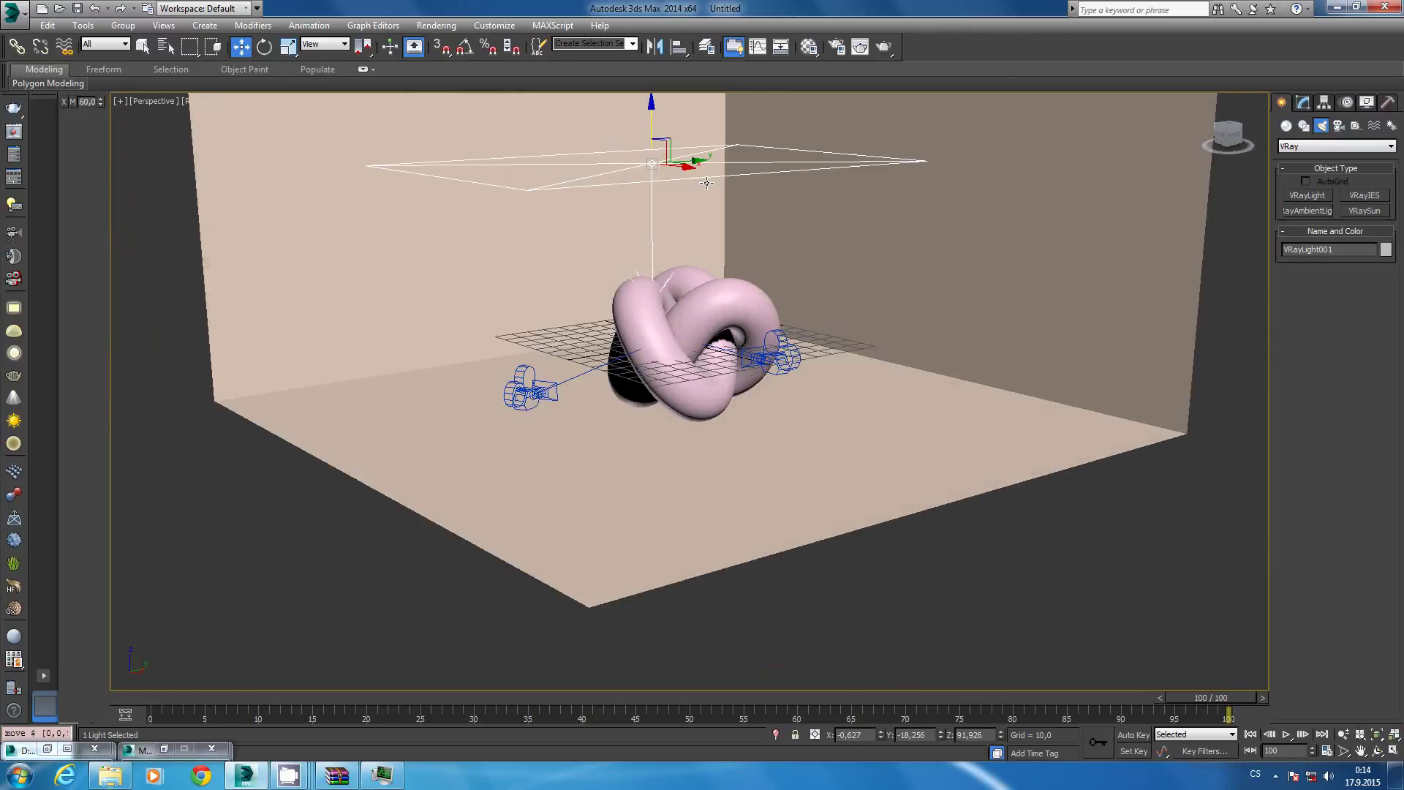
pyautogui.click(436, 25)
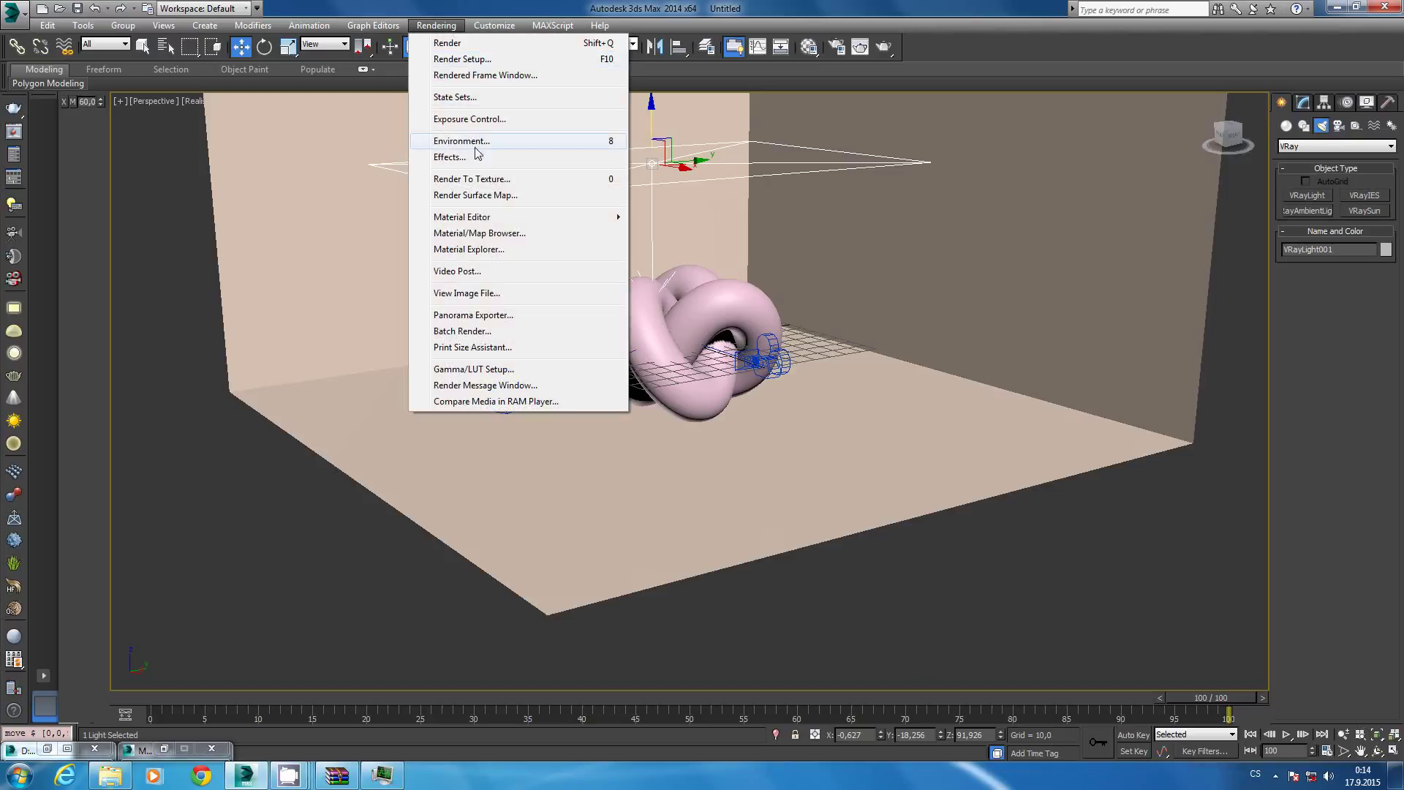
# Set the environment's exposure control to VRay Exposure Control with Neutral white balance.
pyautogui.click(472, 141)
pyautogui.click(411, 287)
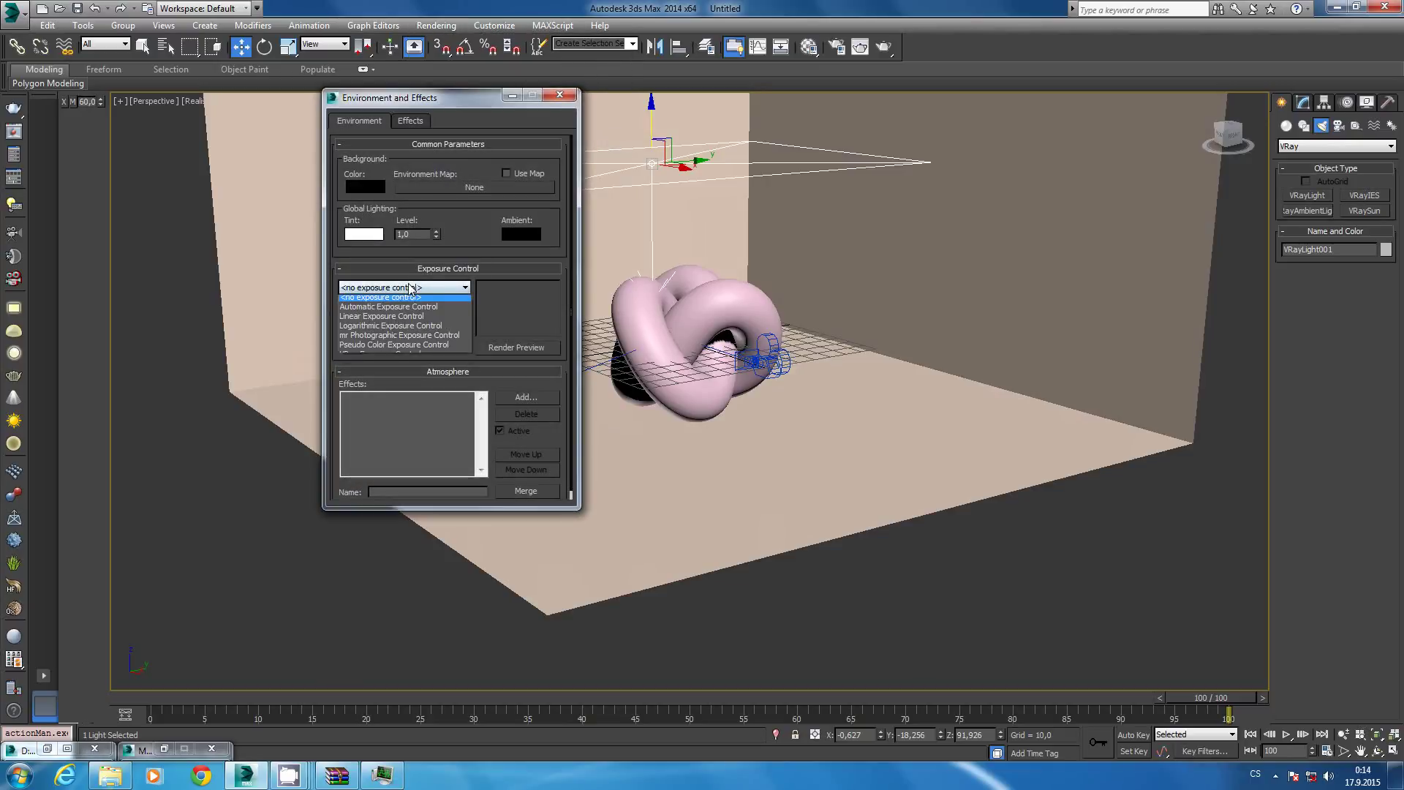
pyautogui.click(371, 357)
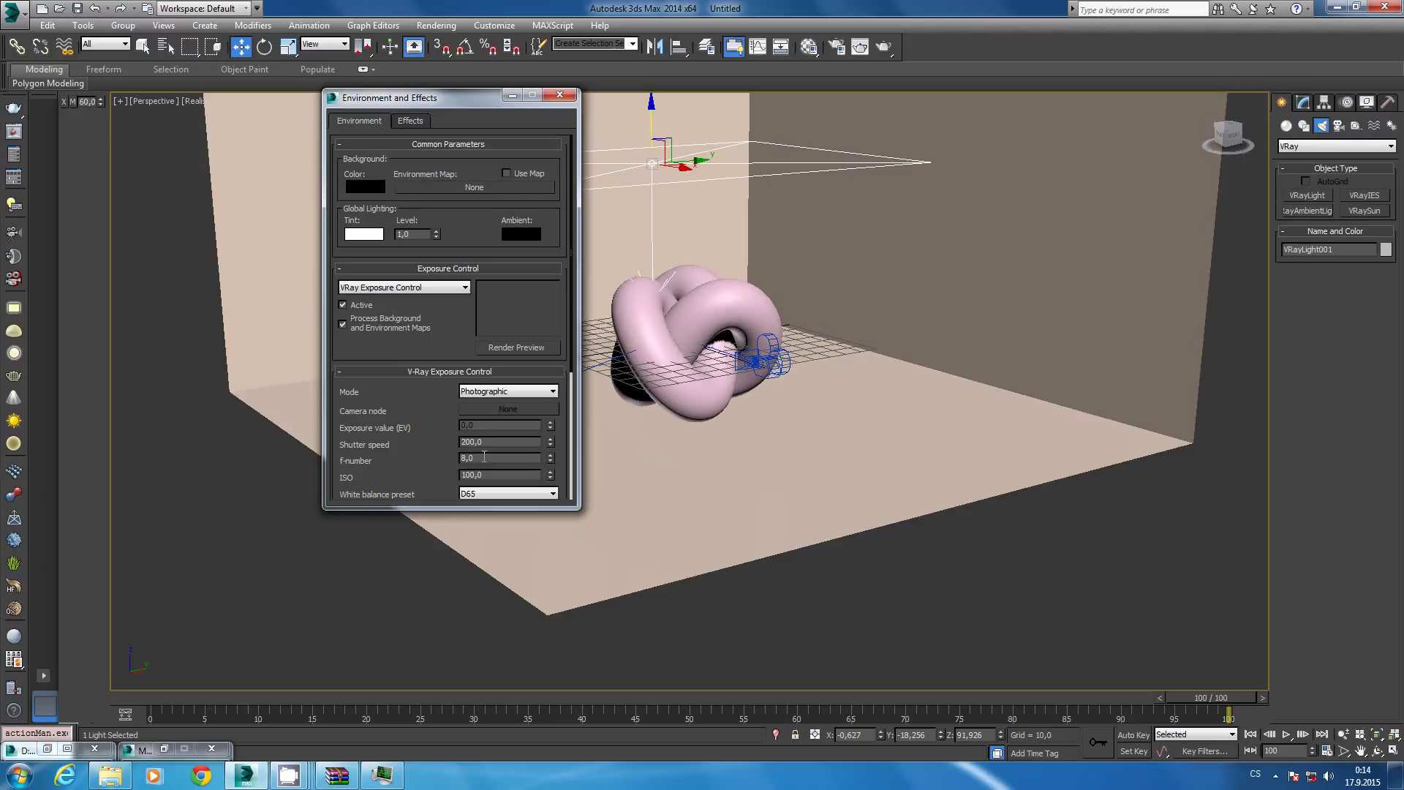
pyautogui.click(554, 495)
pyautogui.click(506, 515)
pyautogui.click(561, 99)
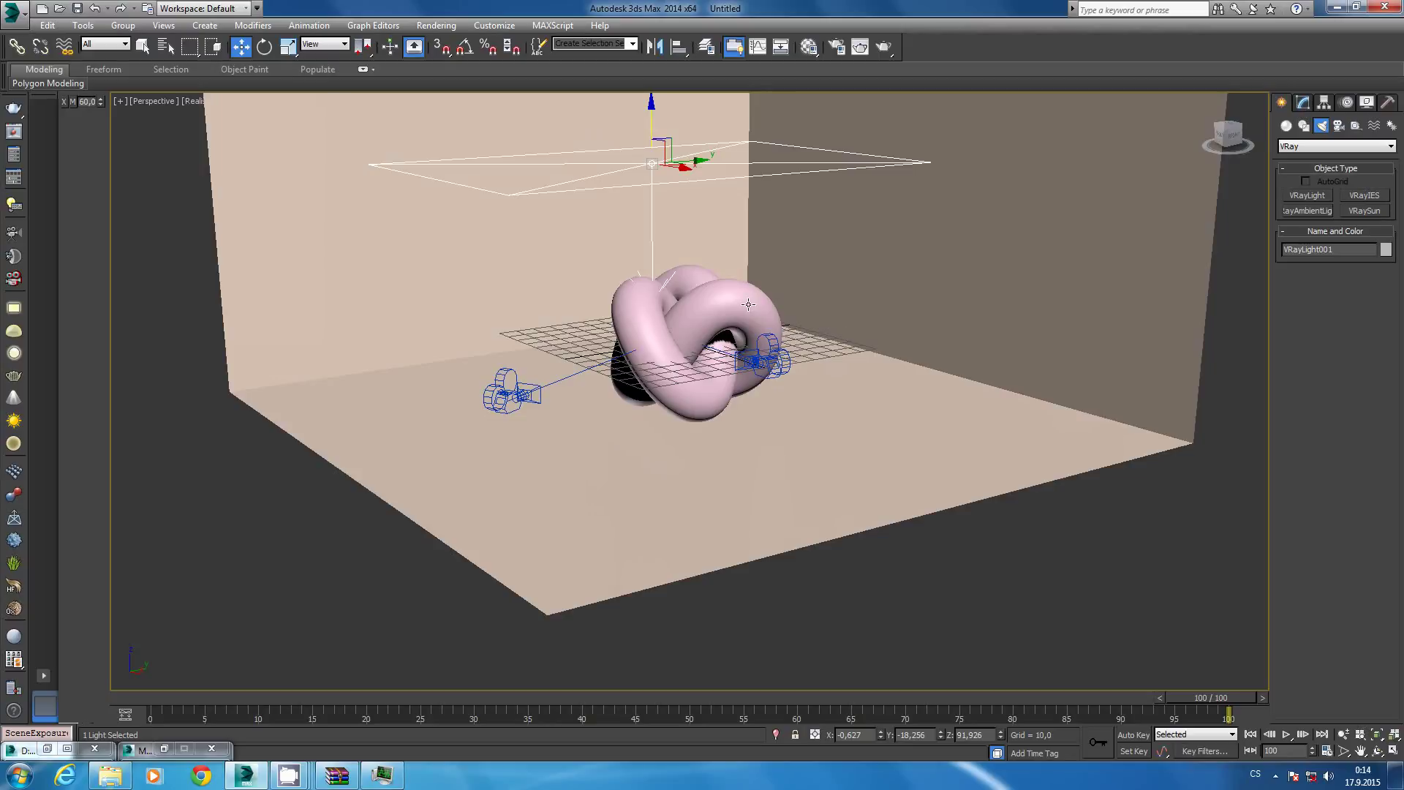
# Select the torus knot and open the Material Editor.
pyautogui.click(748, 304)
pyautogui.press('m')
pyautogui.click(1305, 104)
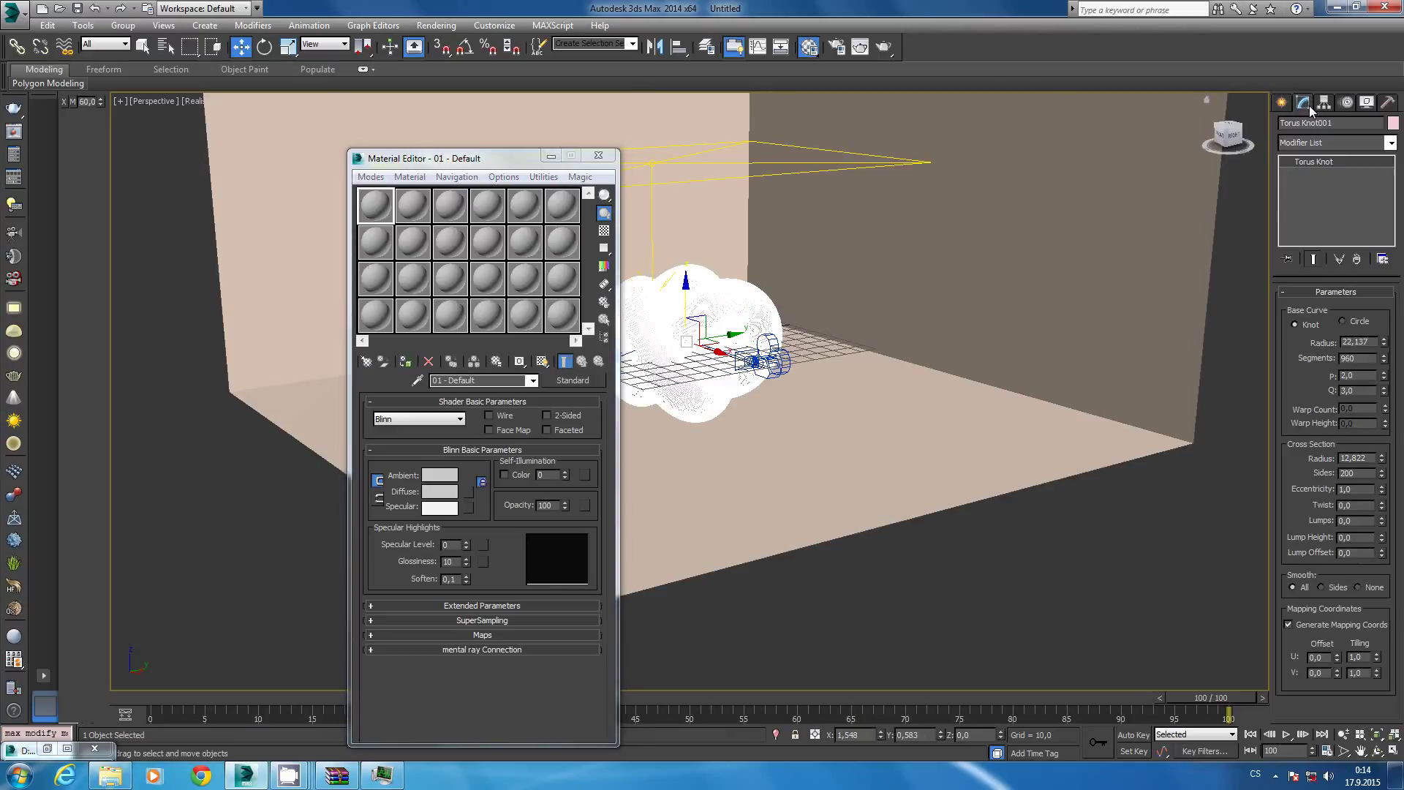
# Rename the torus knot to geo and the room box to bg.
pyautogui.click(599, 155)
pyautogui.scroll(2, 761, 329)
pyautogui.scroll(2, 762, 329)
pyautogui.click(1344, 123)
pyautogui.write('geo')
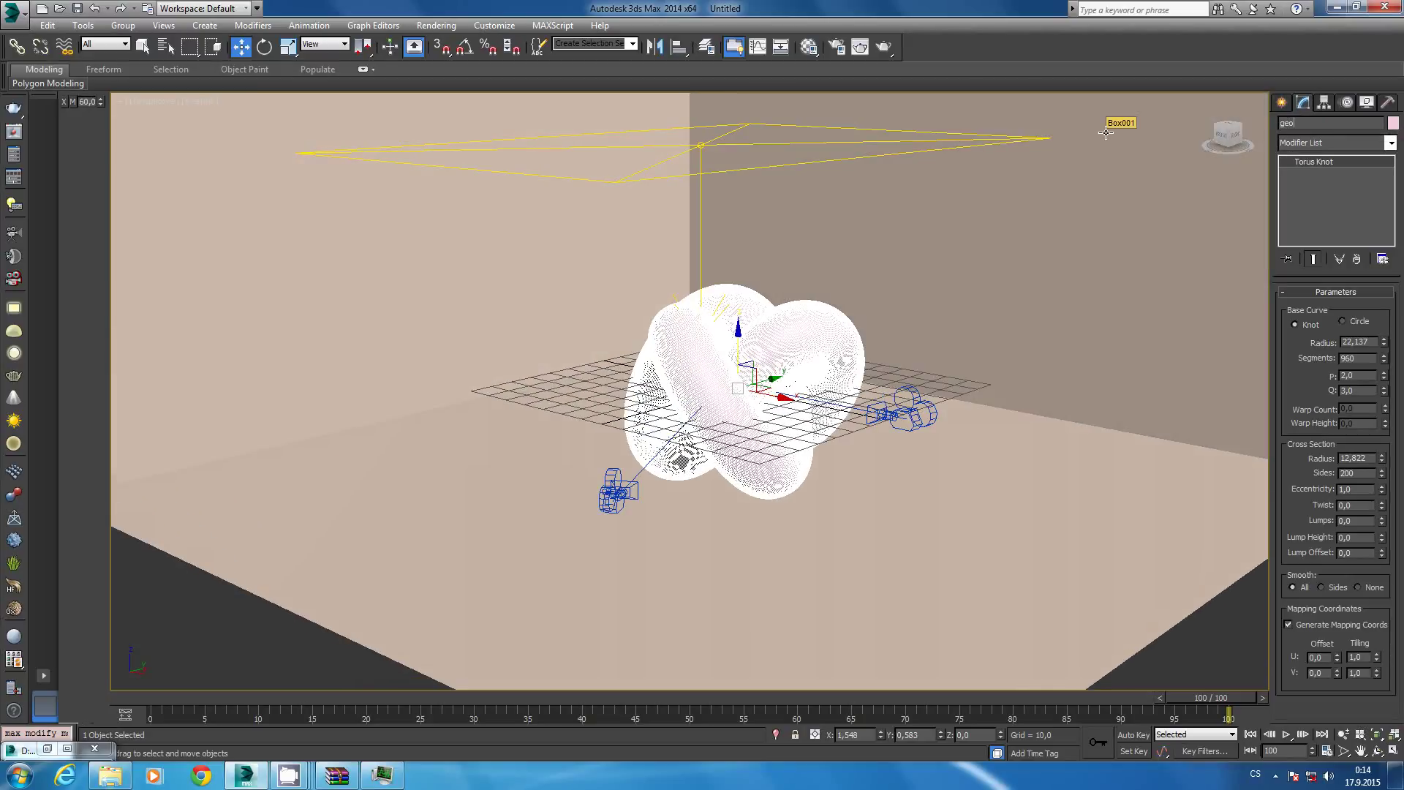
pyautogui.click(992, 307)
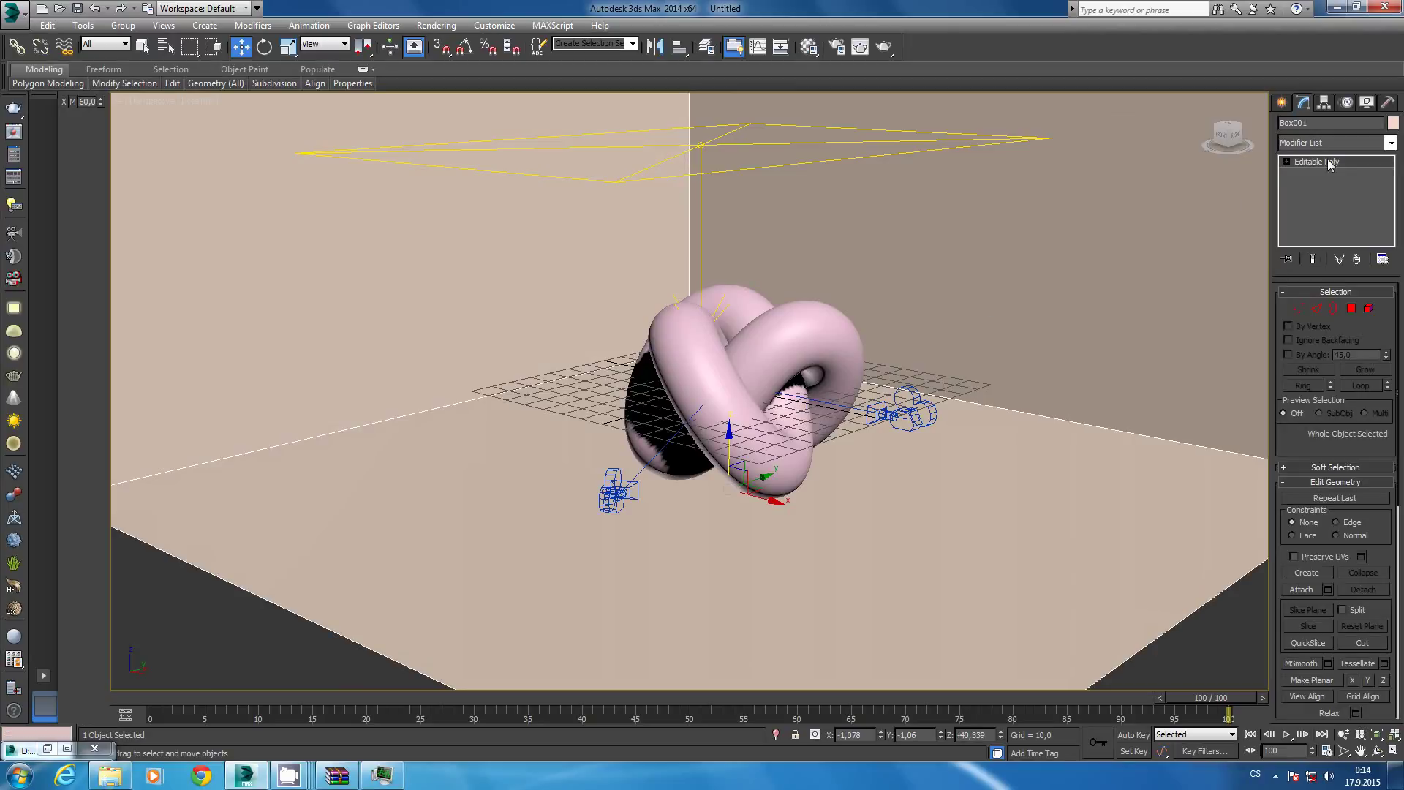
pyautogui.click(1337, 123)
pyautogui.write('bg')
pyautogui.press('Return')
# Chamfer all edges of the bg box with amount about 25 and 29 segments.
pyautogui.scroll(-5, 1036, 290)
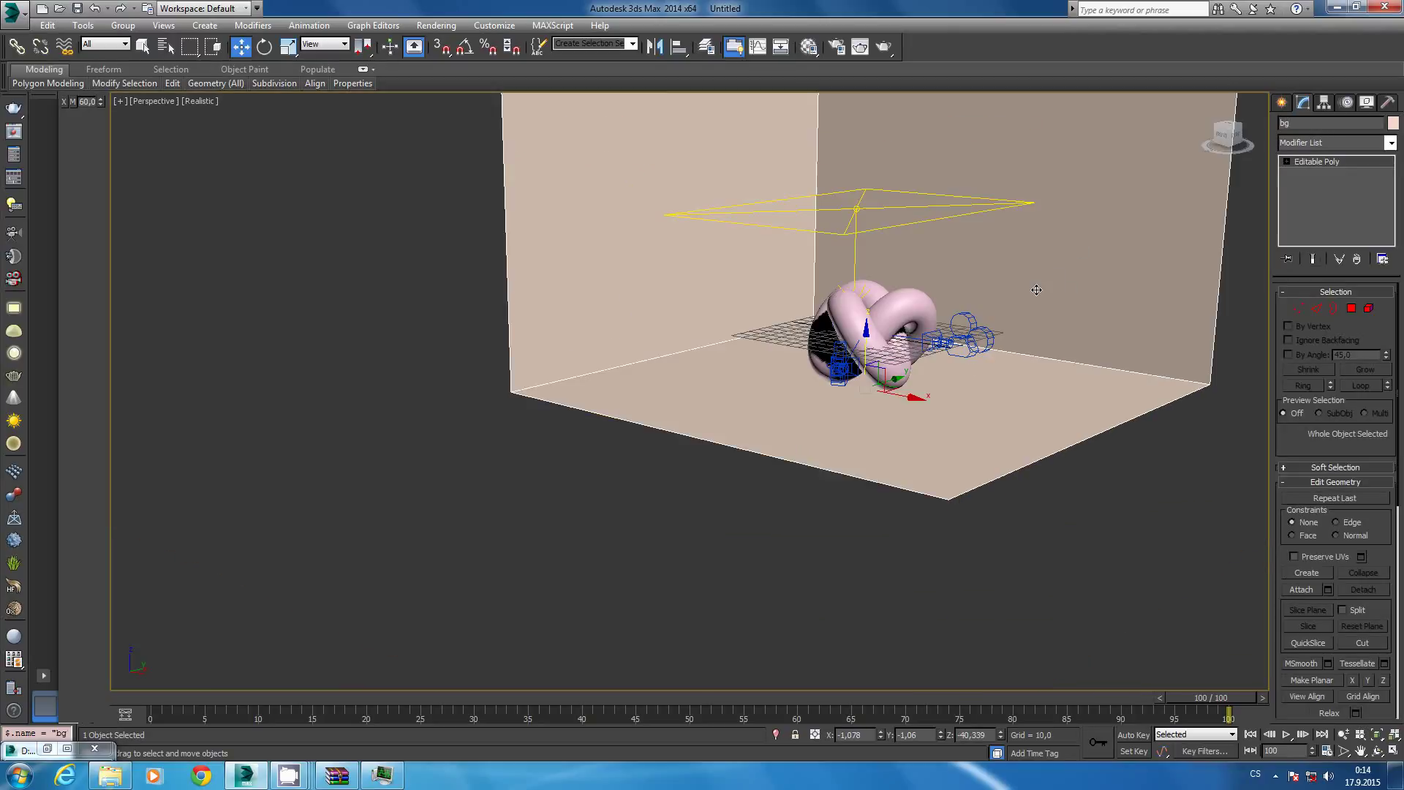
pyautogui.keyDown('alt'); pyautogui.moveTo(1029, 276); pyautogui.dragTo(906, 416, button='middle'); pyautogui.keyUp('alt')
pyautogui.rightClick(1151, 282)
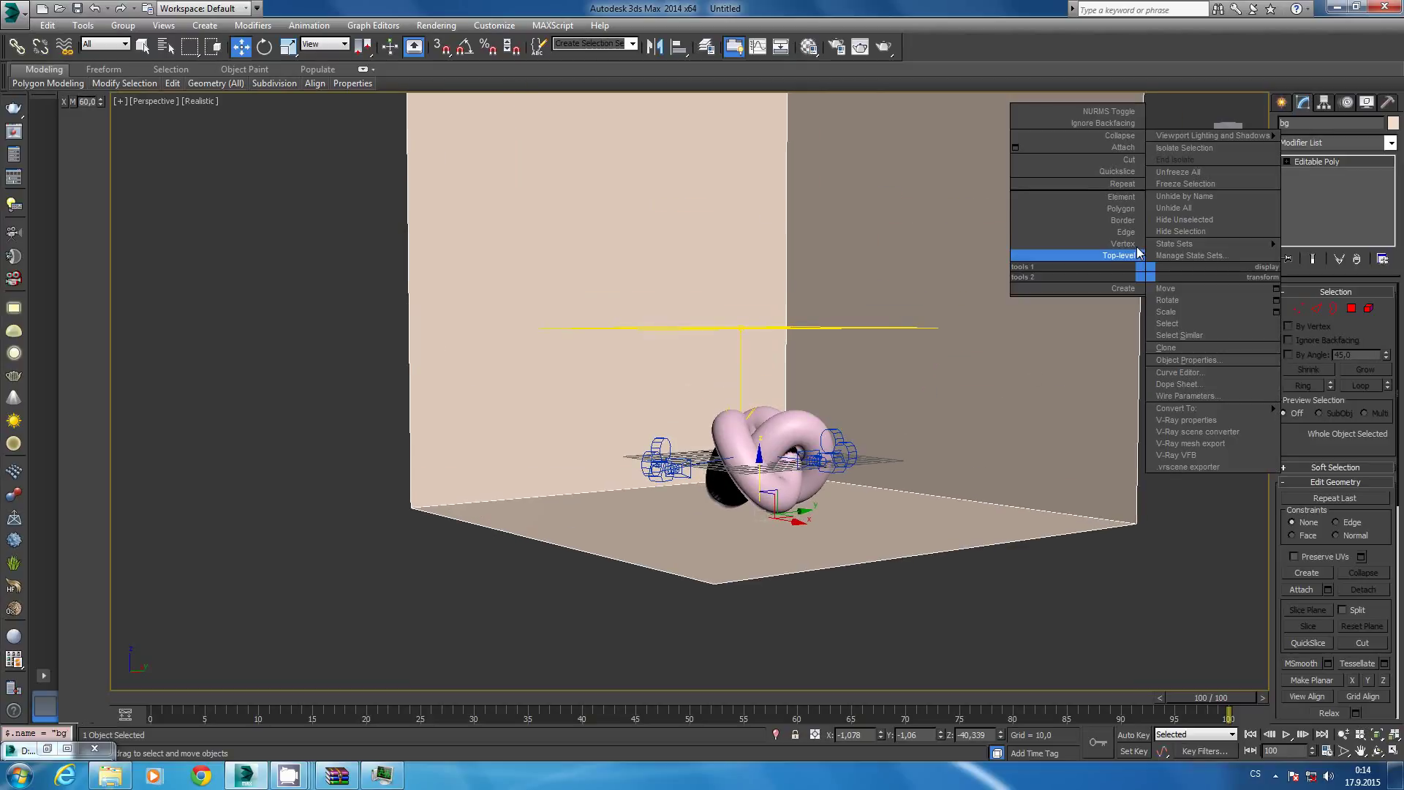
pyautogui.click(1135, 236)
pyautogui.hotkey('ctrl', 'a')
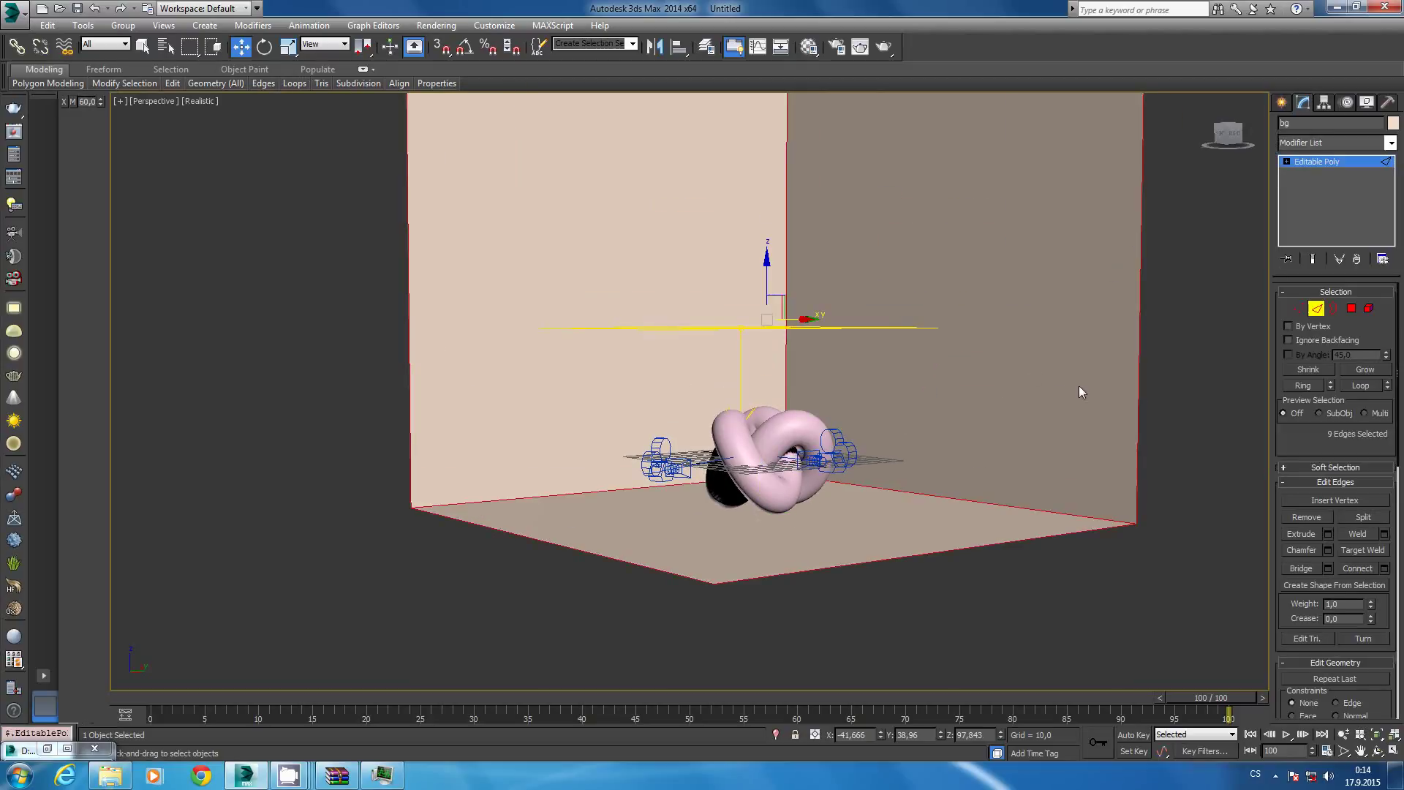
pyautogui.rightClick(1098, 421)
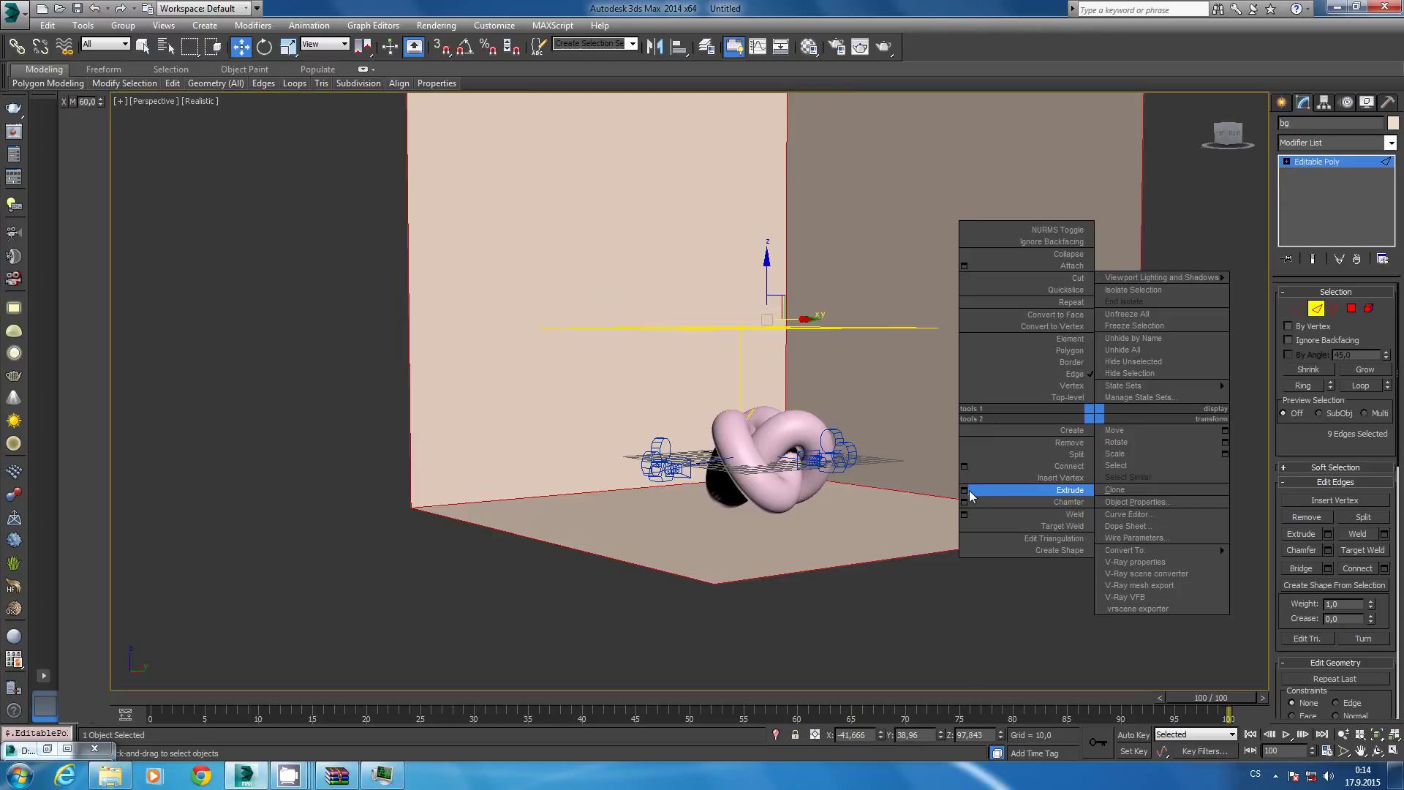
pyautogui.click(965, 505)
pyautogui.keyDown('alt'); pyautogui.moveTo(964, 502); pyautogui.dragTo(956, 455, button='middle'); pyautogui.keyUp('alt')
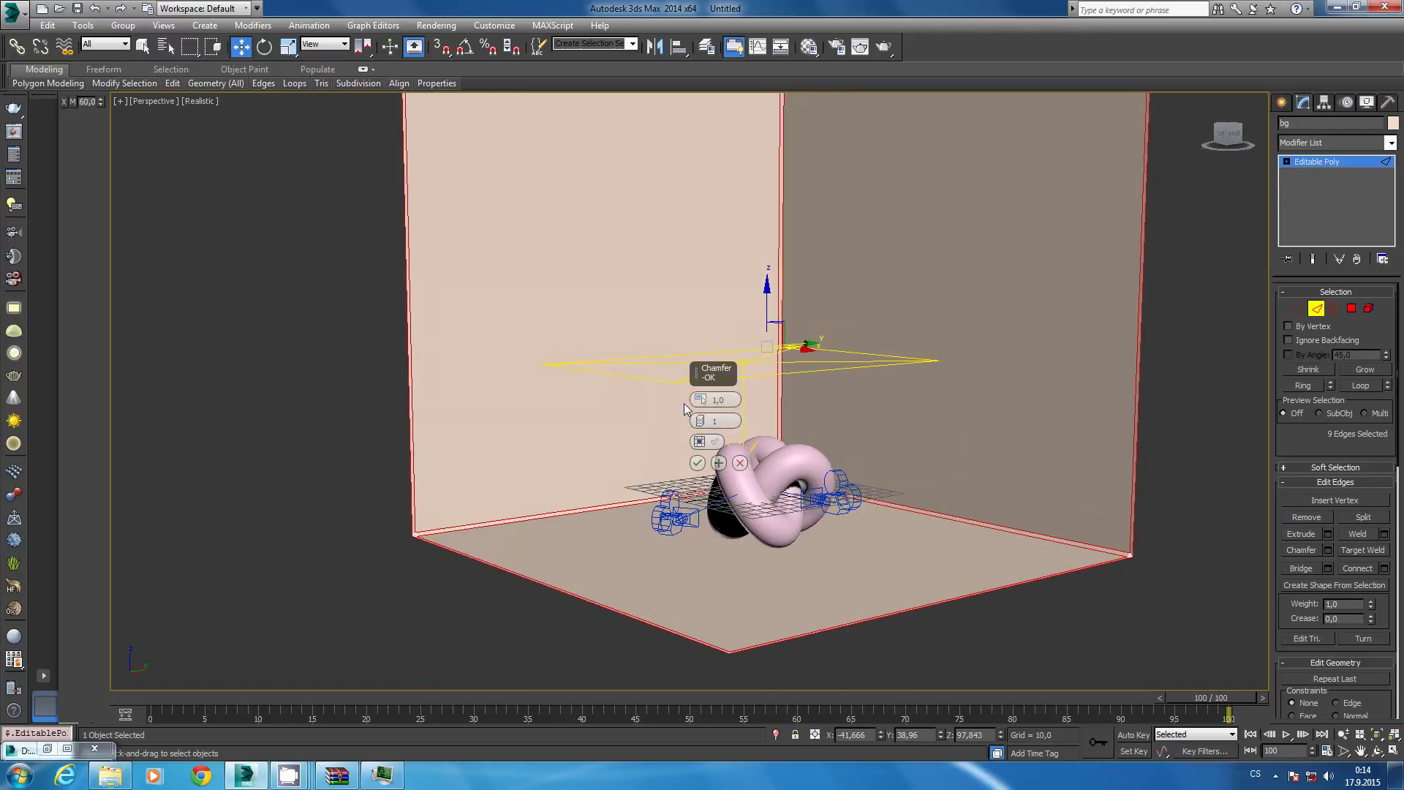
pyautogui.moveTo(701, 399); pyautogui.dragTo(701, 370)
pyautogui.moveTo(701, 421); pyautogui.dragTo(693, 338)
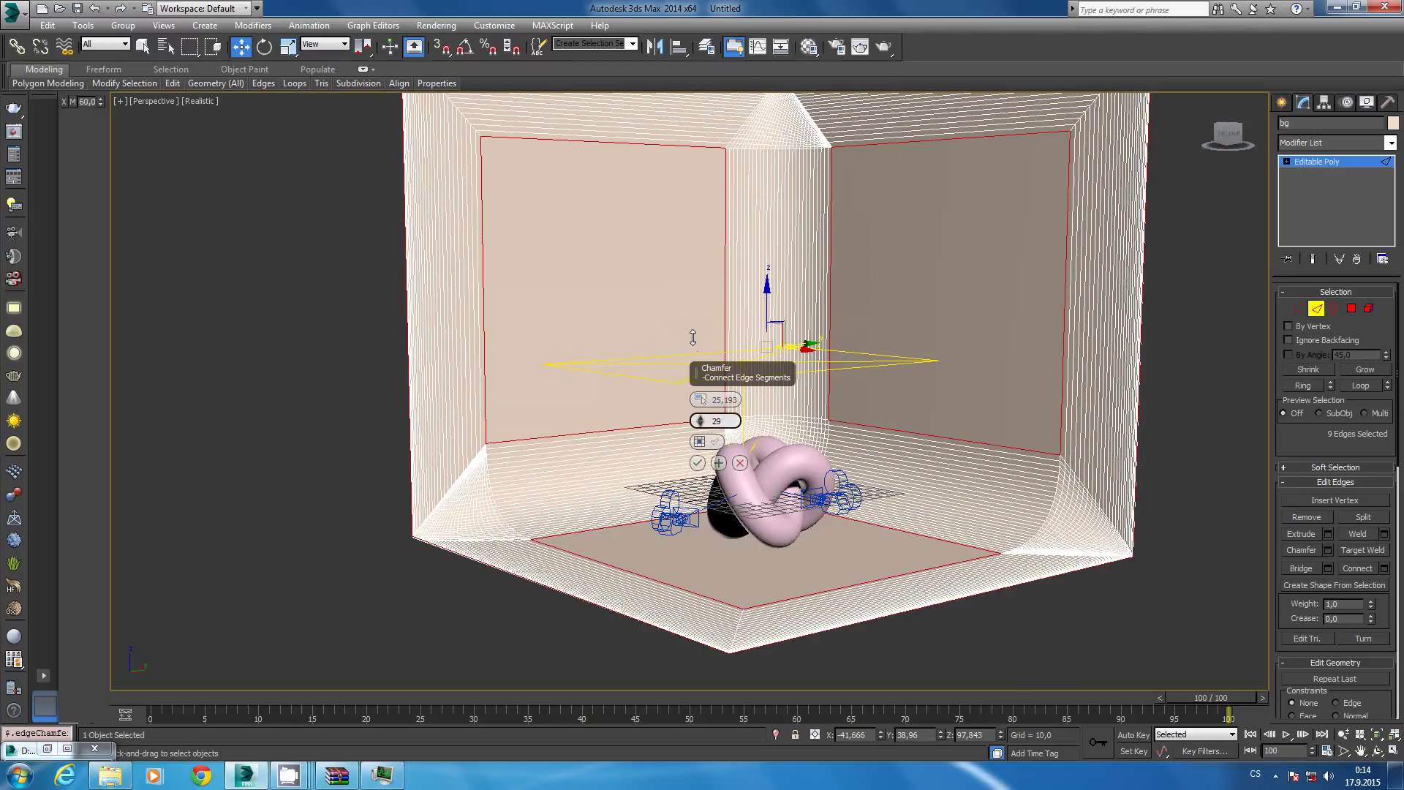
pyautogui.click(695, 463)
pyautogui.click(1031, 437)
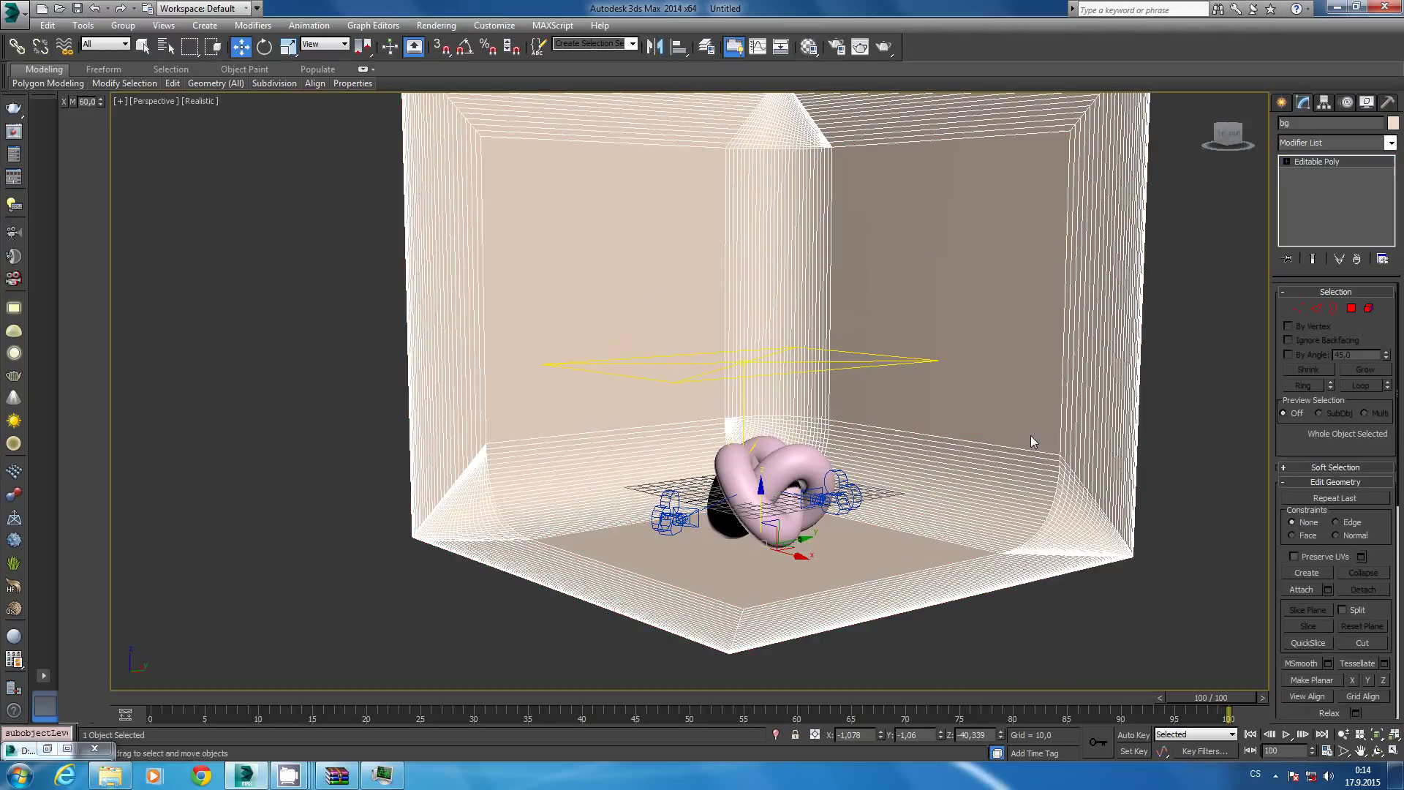
pyautogui.press('m')
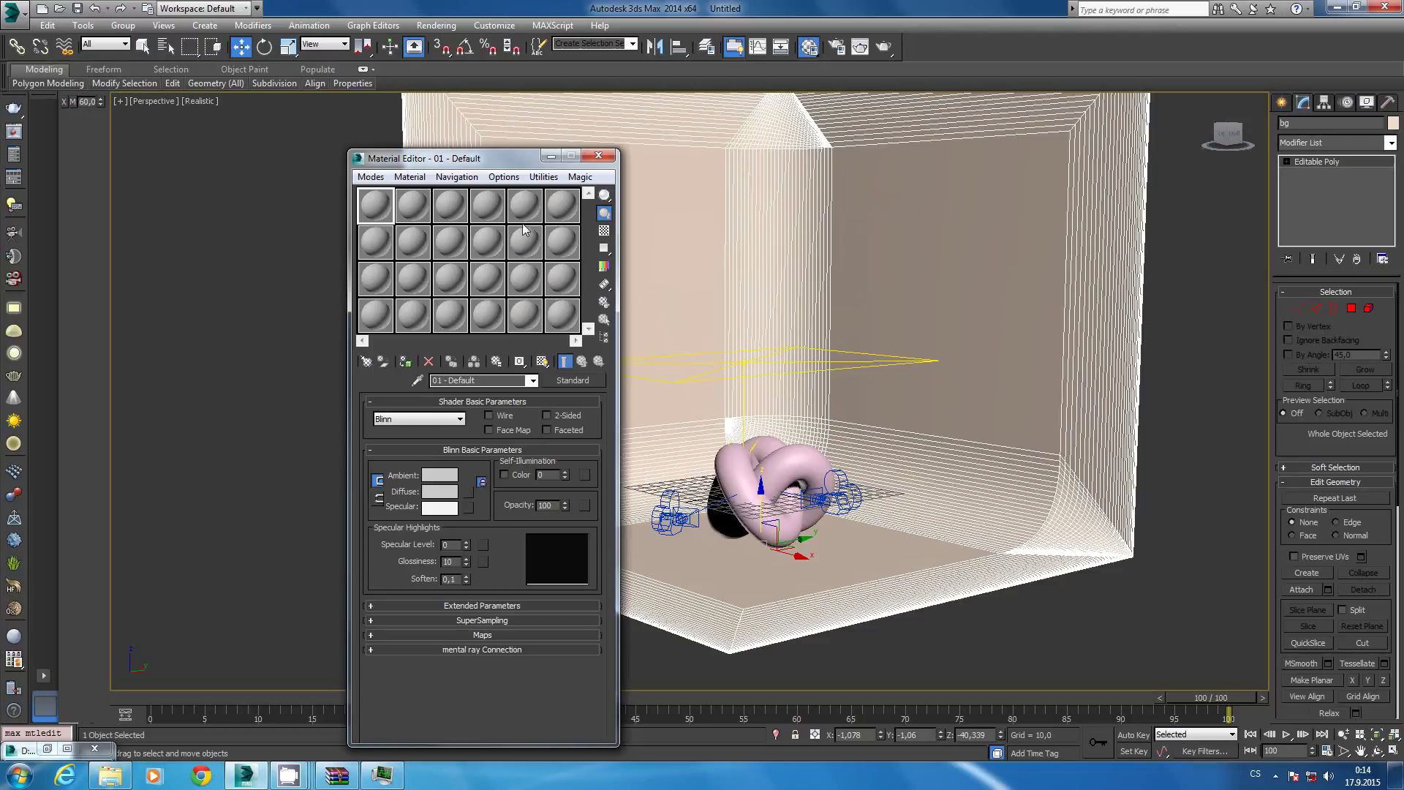
# Open the Material/Map Browser for 01 - Default and expand the V-Ray materials group.
pyautogui.click(580, 379)
pyautogui.click(584, 443)
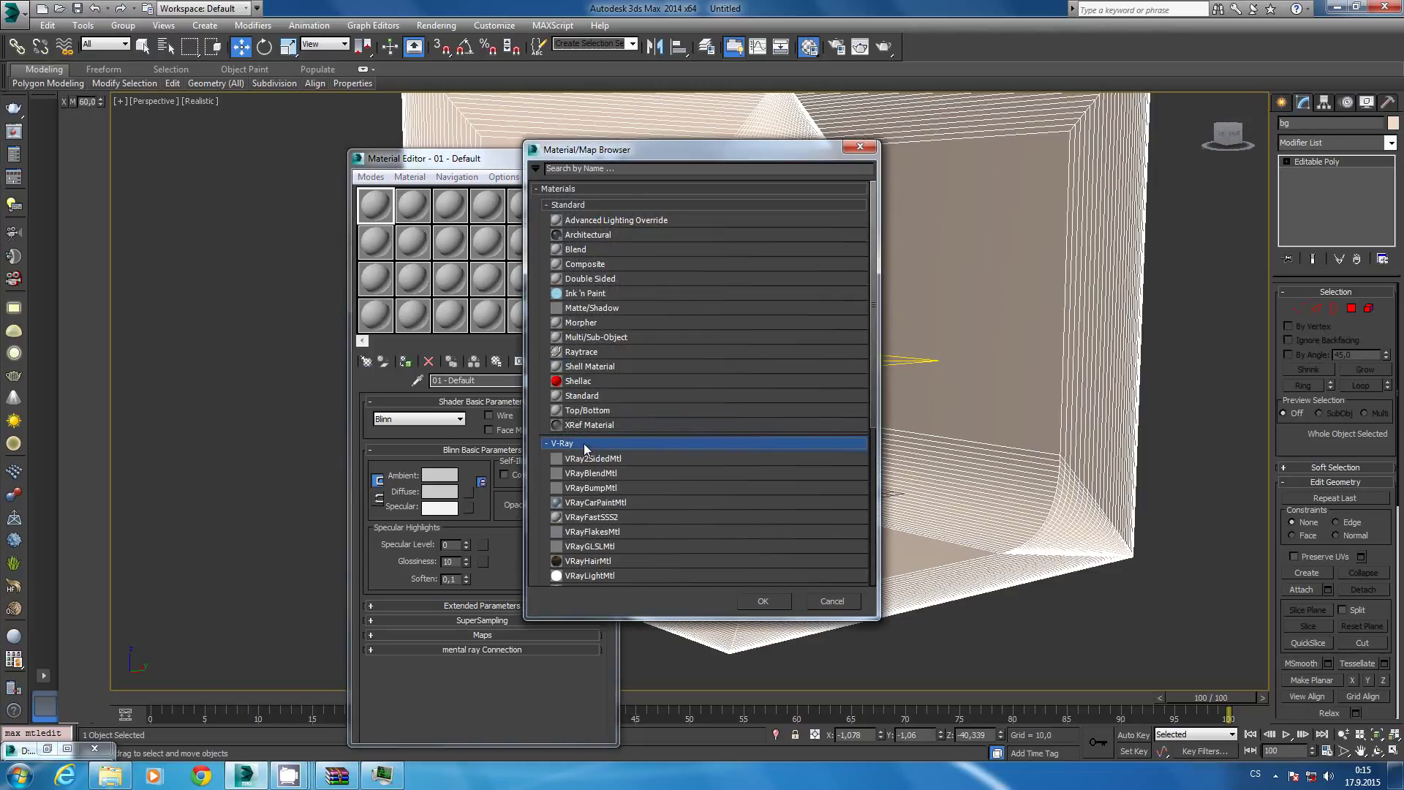
pyautogui.click(604, 532)
pyautogui.scroll(-3, 608, 533)
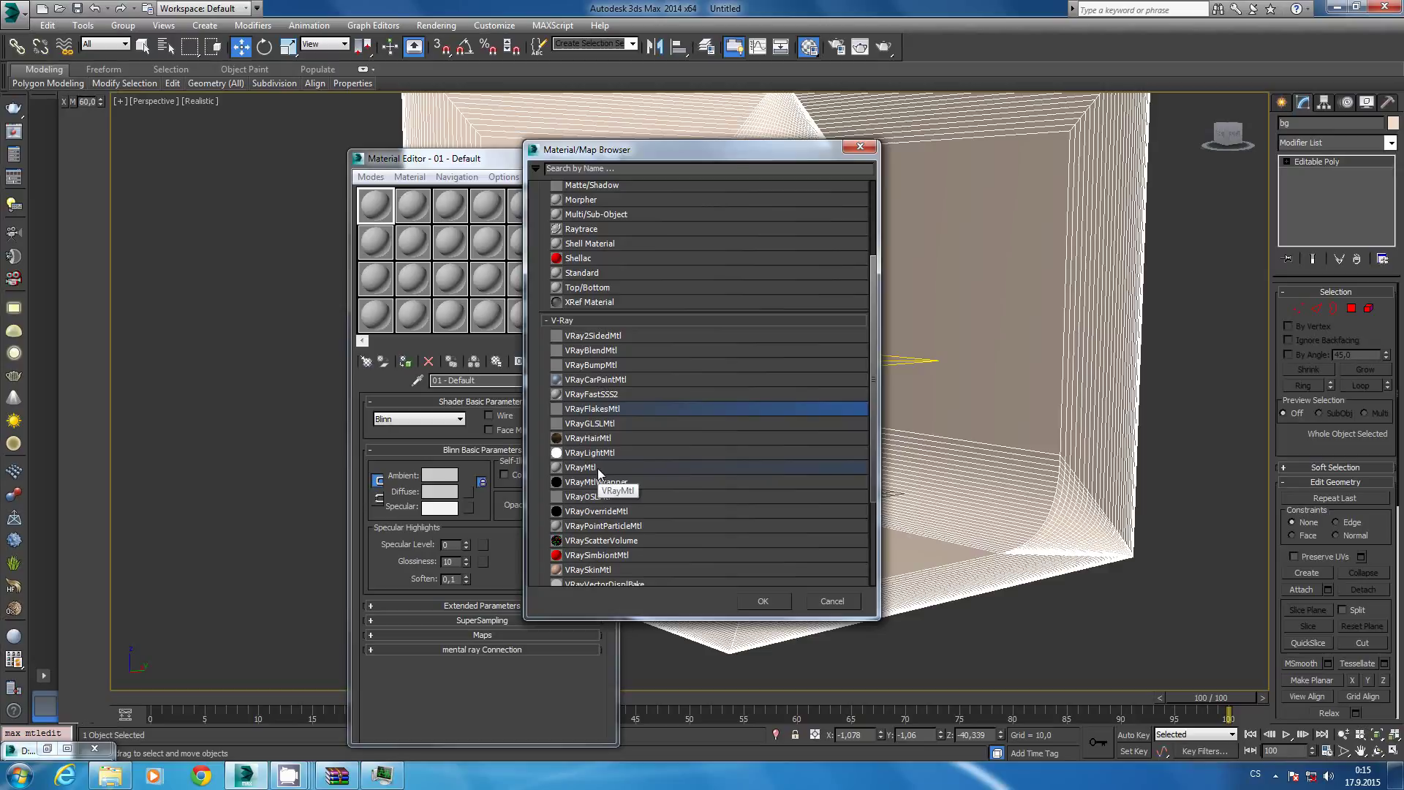
# Make the first material a VRayMtl and apply it to the box walls.
pyautogui.doubleClick(578, 467)
pyautogui.moveTo(375, 205); pyautogui.dragTo(802, 212)
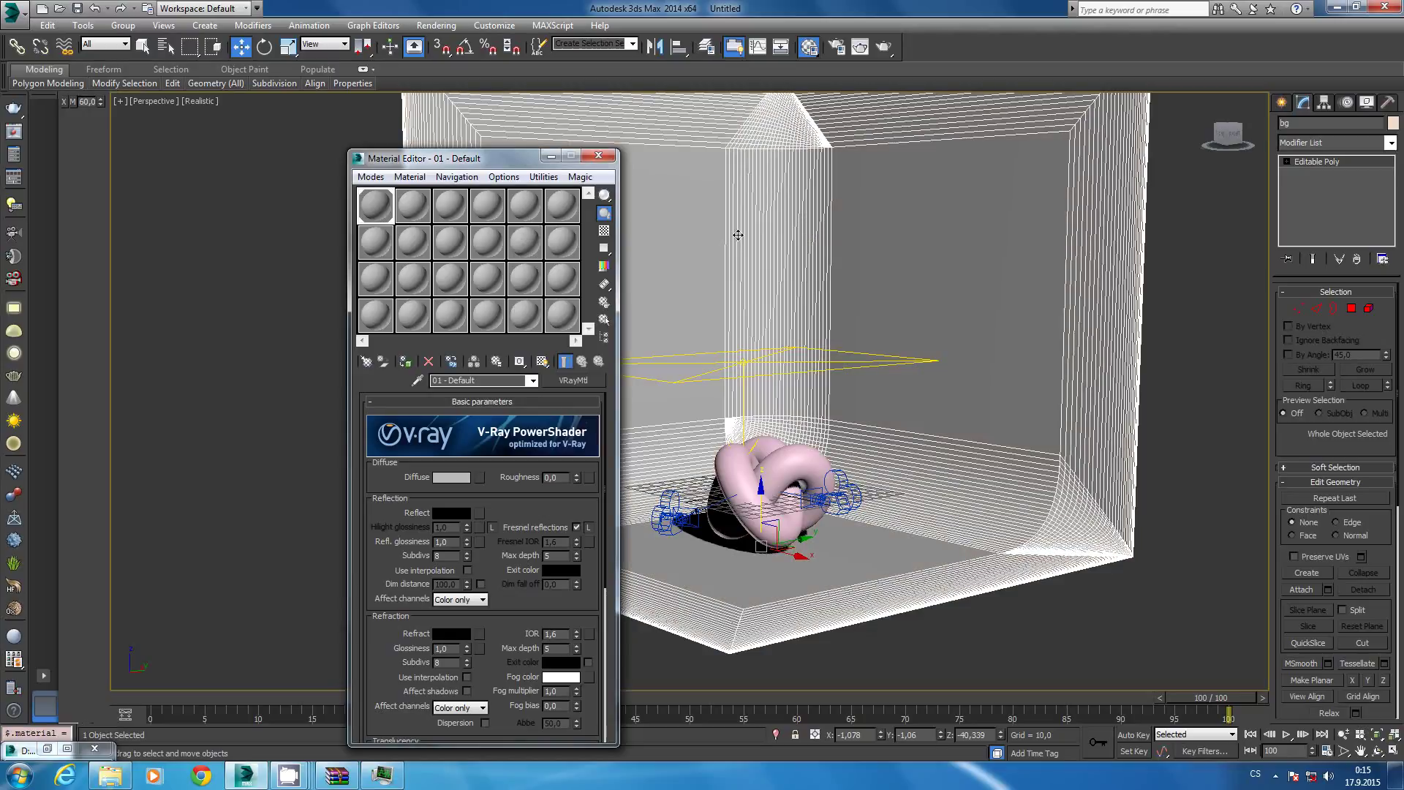
pyautogui.click(598, 156)
pyautogui.moveTo(703, 439)
pyautogui.keyDown('alt'); pyautogui.mouseDown(button='middle')
pyautogui.moveTo(715, 564)
pyautogui.moveTo(680, 41)
pyautogui.mouseUp(button='middle'); pyautogui.keyUp('alt')
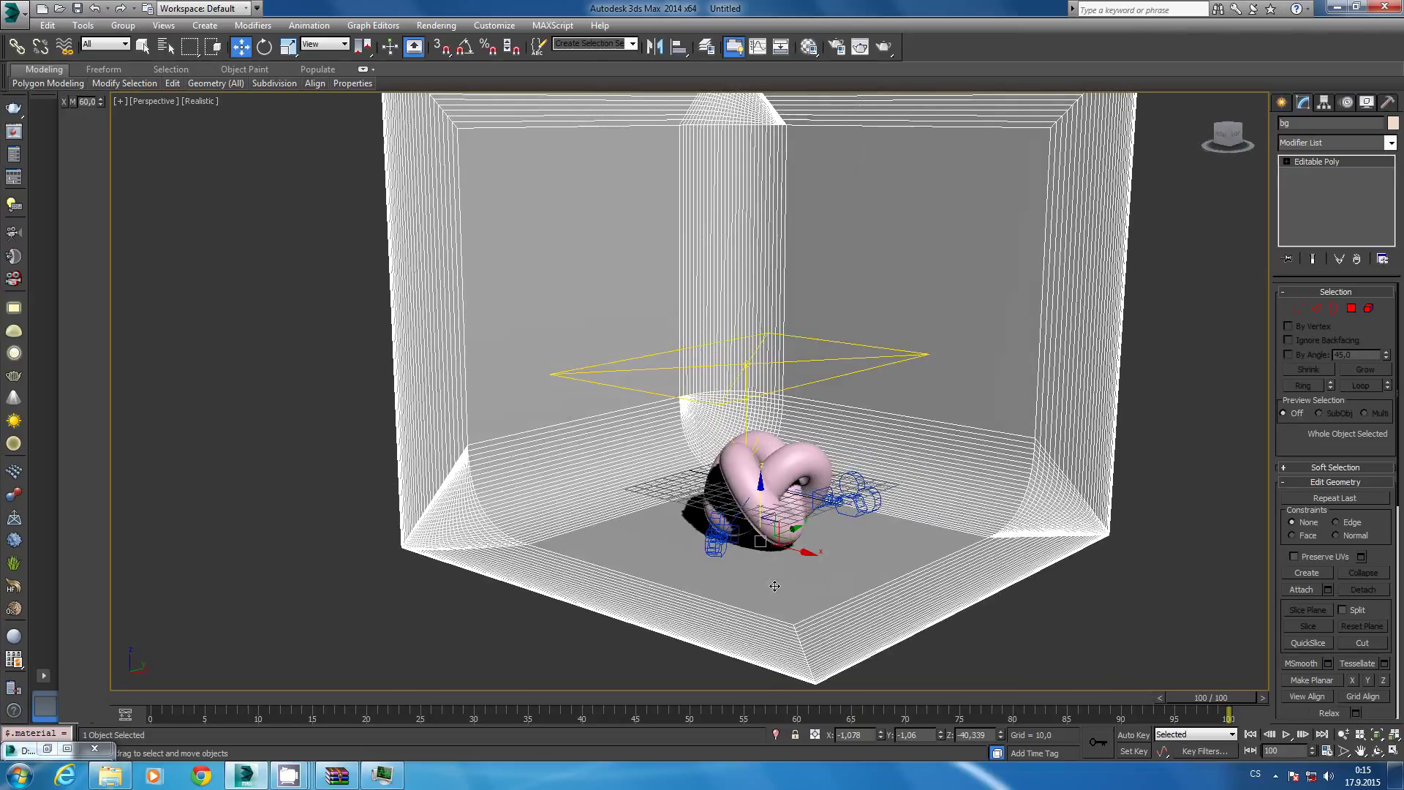
# Run MatMagic's thumbnail render check, which reports the scene as unsaved.
pyautogui.click(809, 46)
pyautogui.click(583, 177)
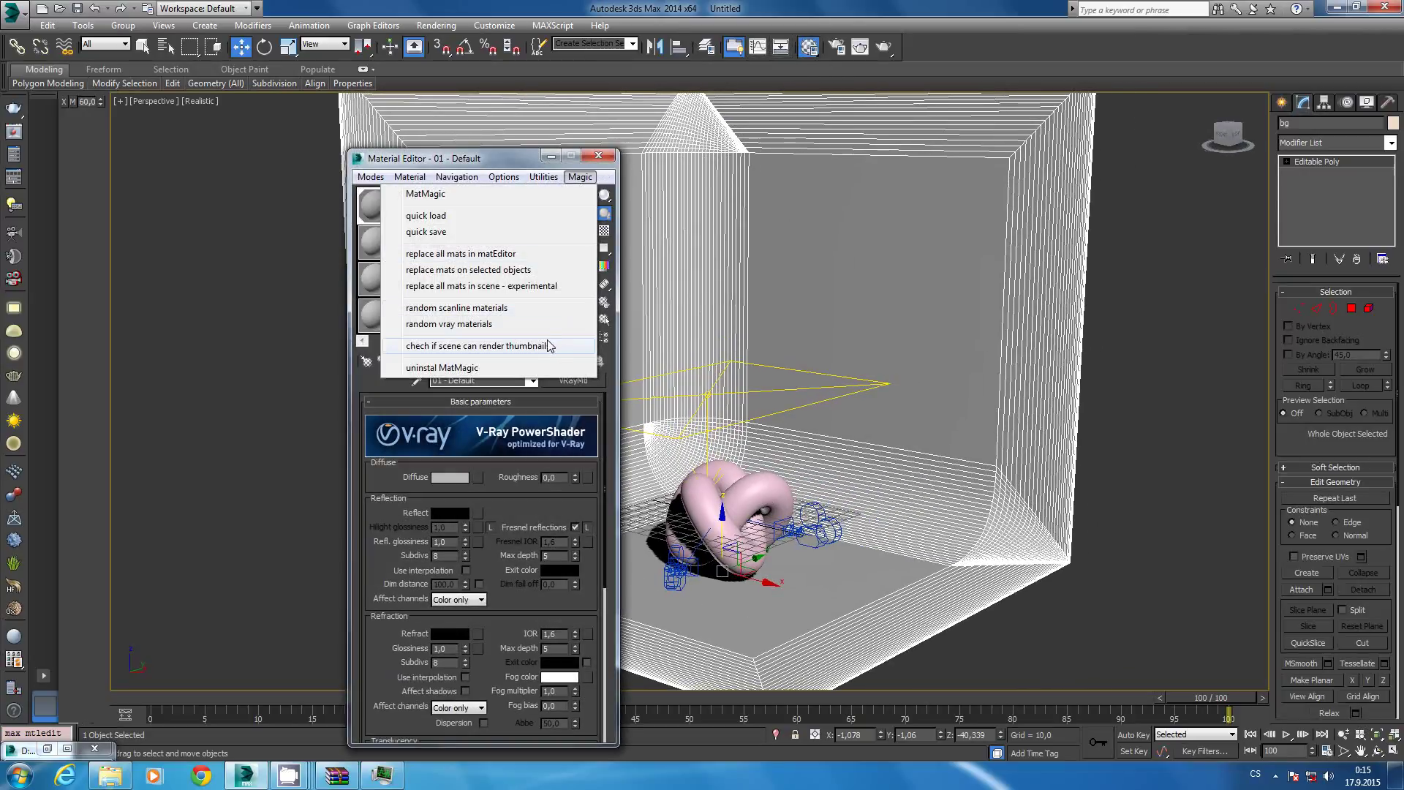
pyautogui.click(546, 345)
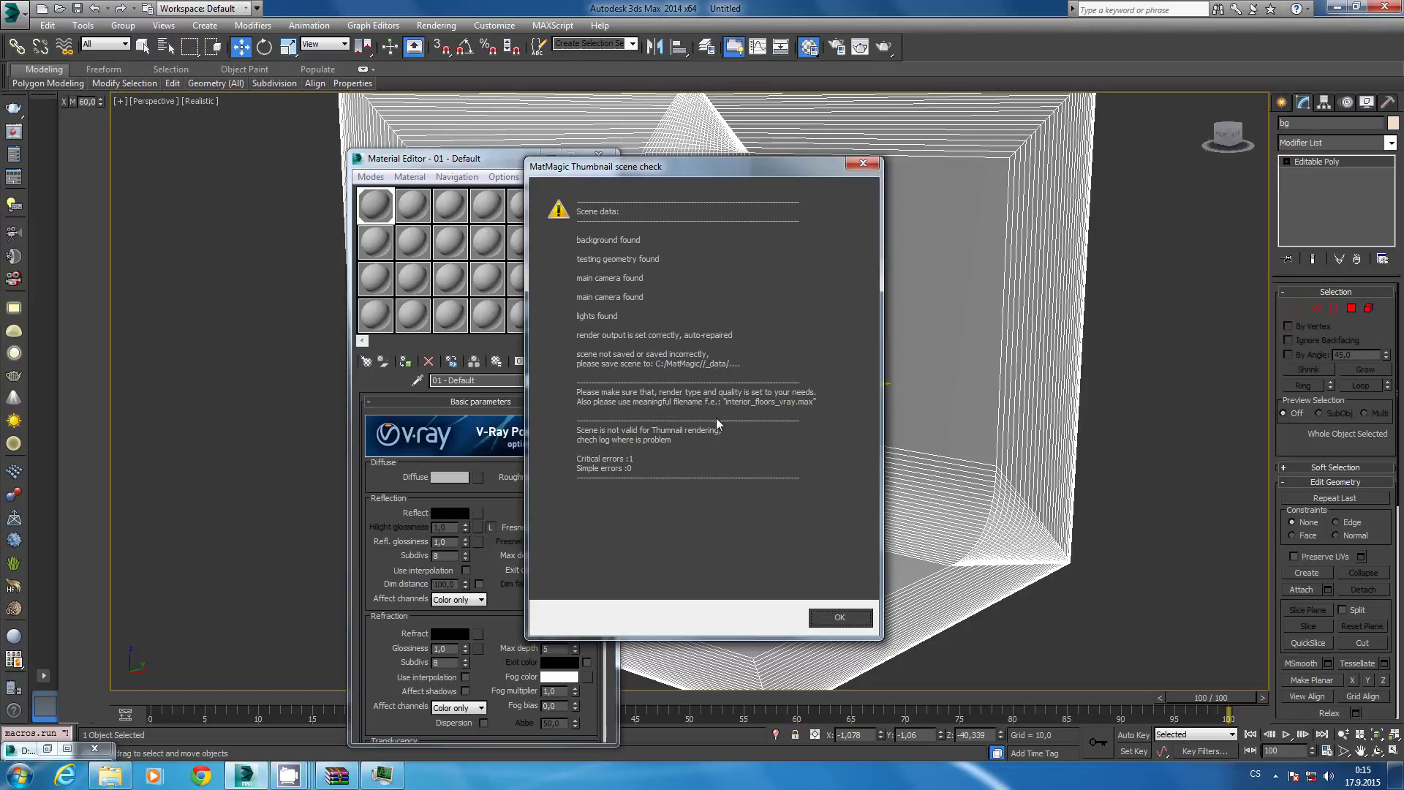
pyautogui.click(850, 617)
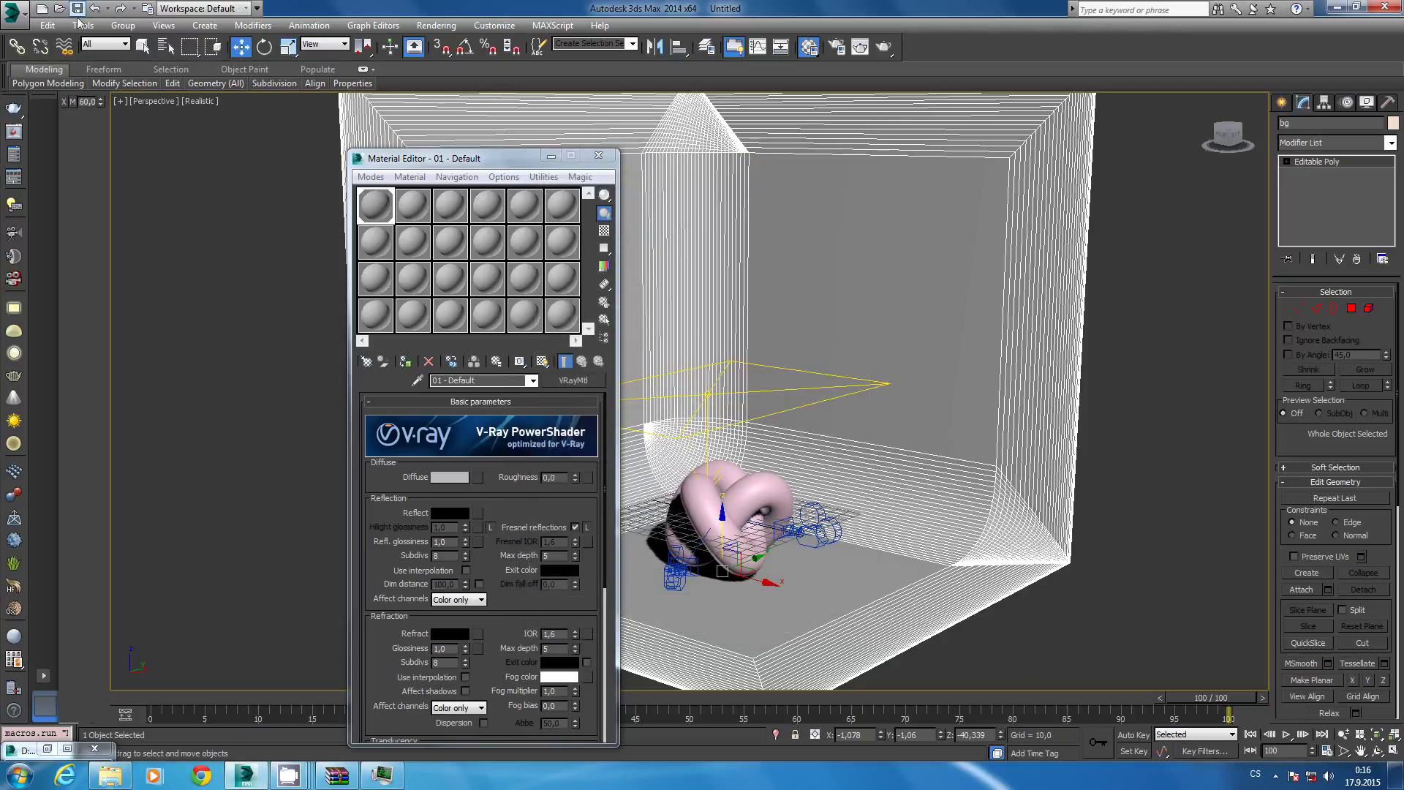
# Save the scene as Vray_torus_simple.max in C:\MatMagic\_data.
pyautogui.click(14, 11)
pyautogui.moveTo(51, 176)
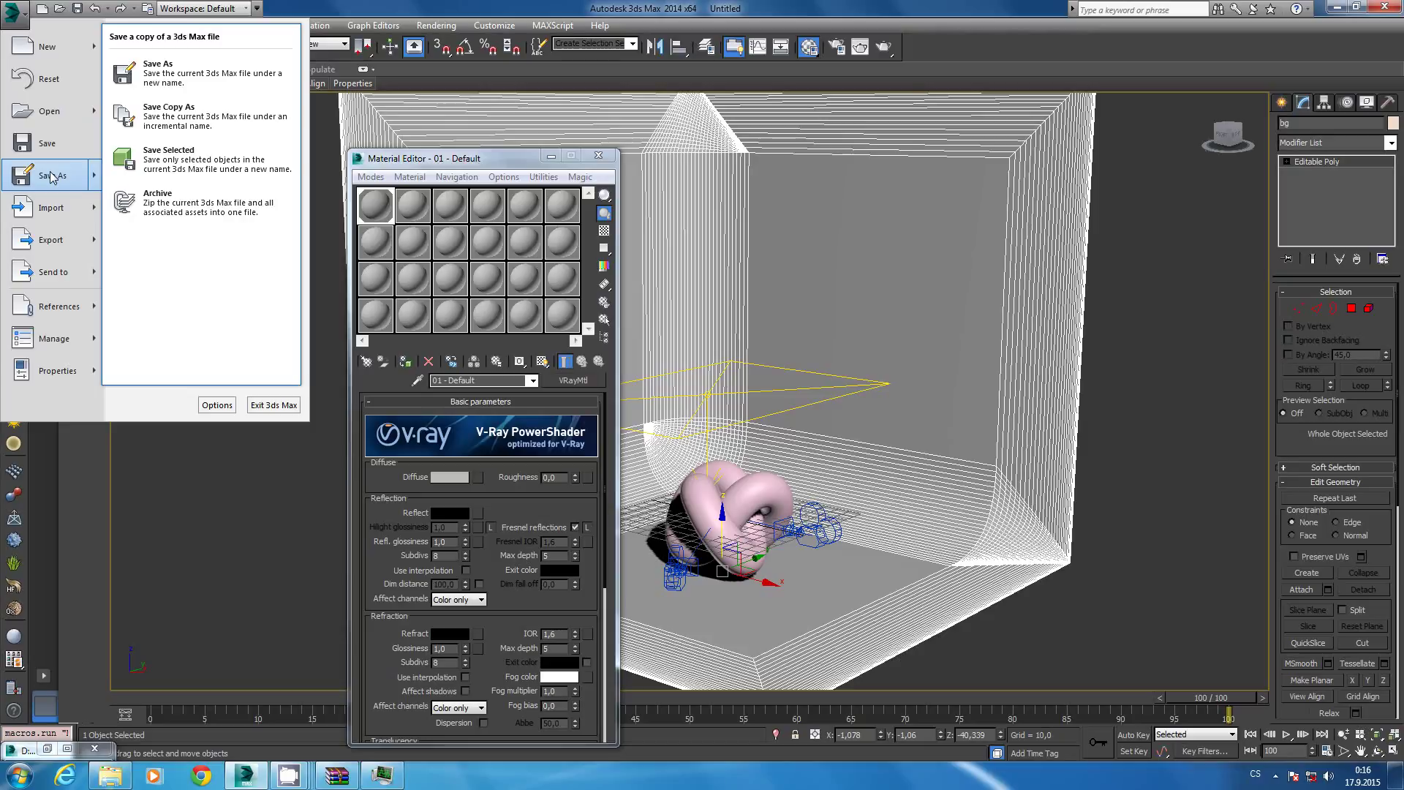
pyautogui.click(51, 177)
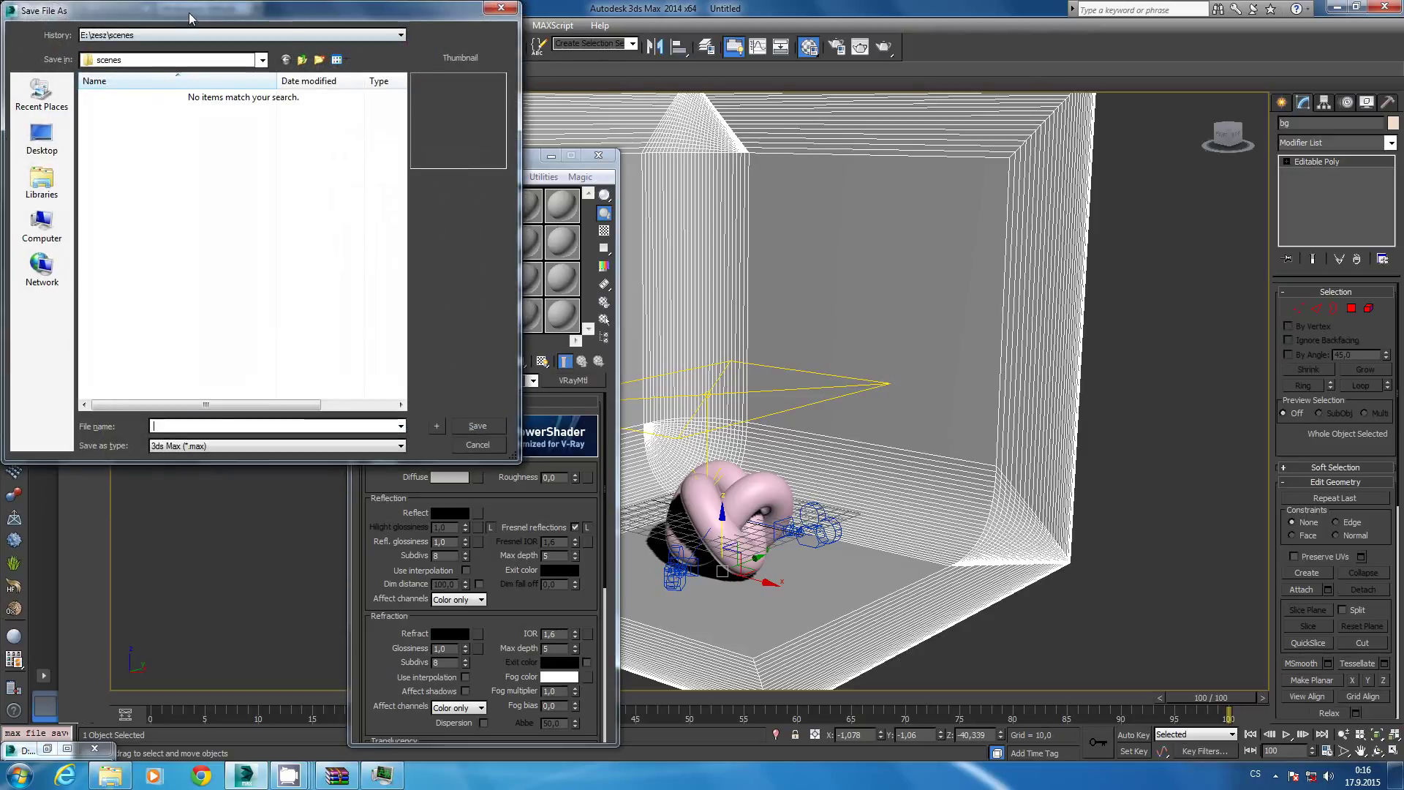
pyautogui.moveTo(190, 13); pyautogui.dragTo(664, 208)
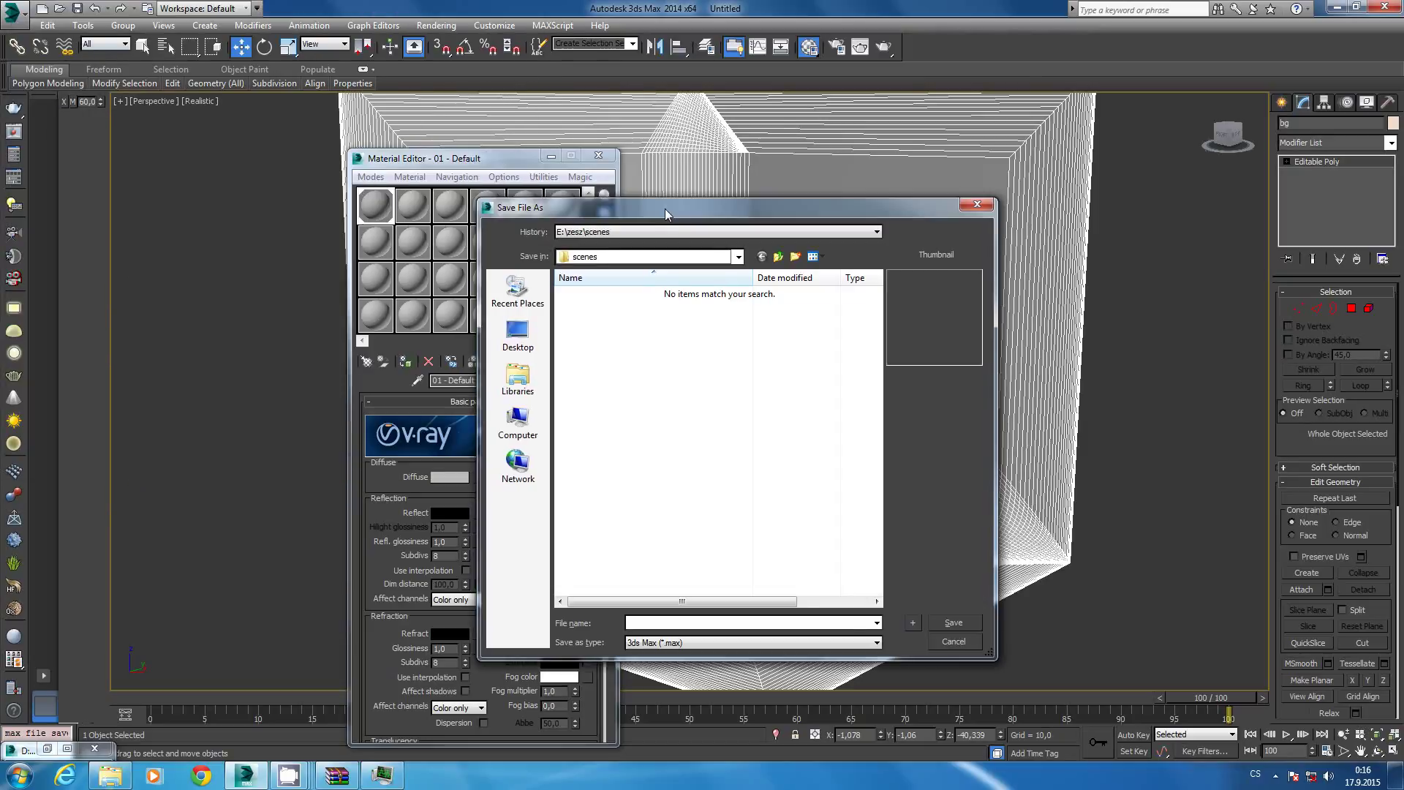
pyautogui.click(531, 425)
pyautogui.doubleClick(638, 305)
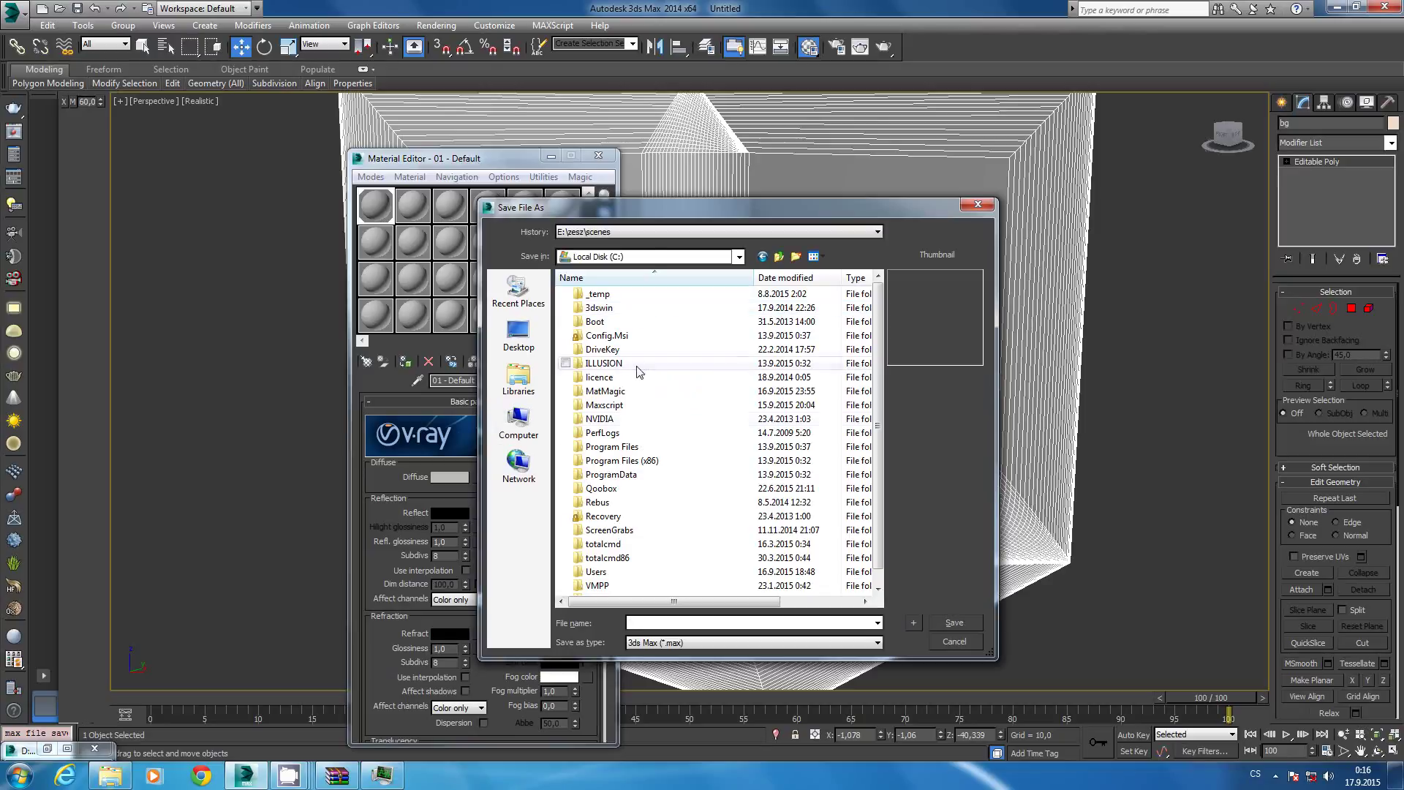
pyautogui.doubleClick(634, 401)
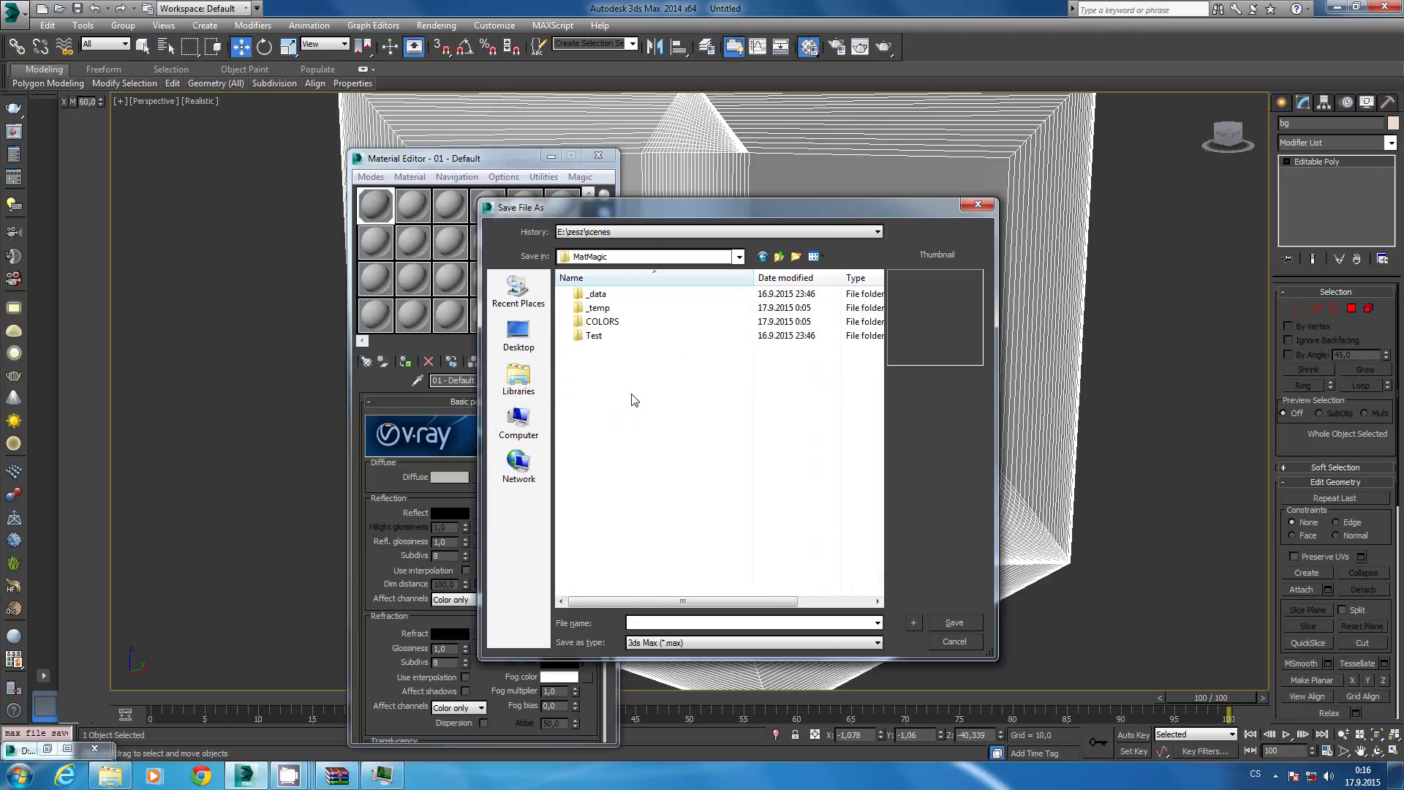
pyautogui.click(624, 300)
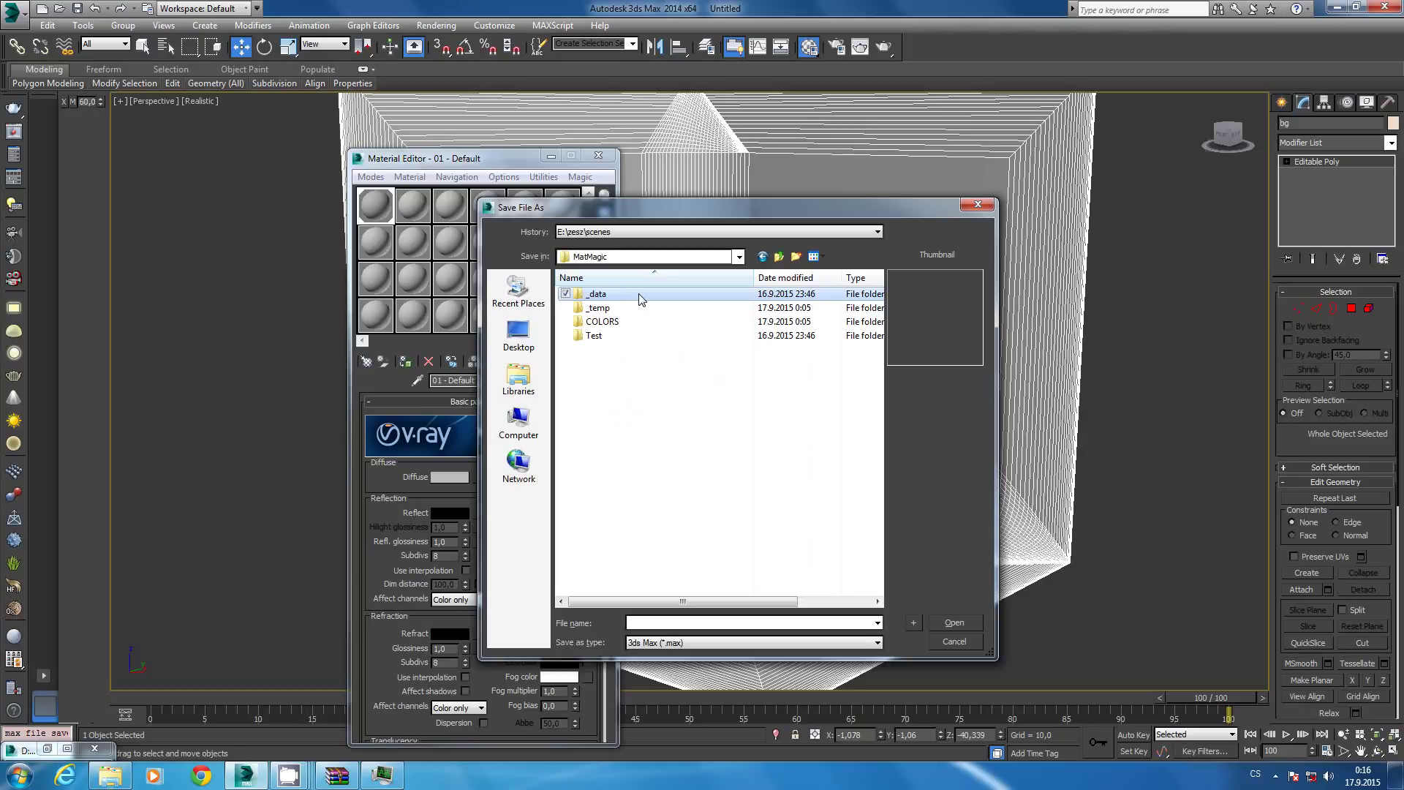
pyautogui.doubleClick(642, 300)
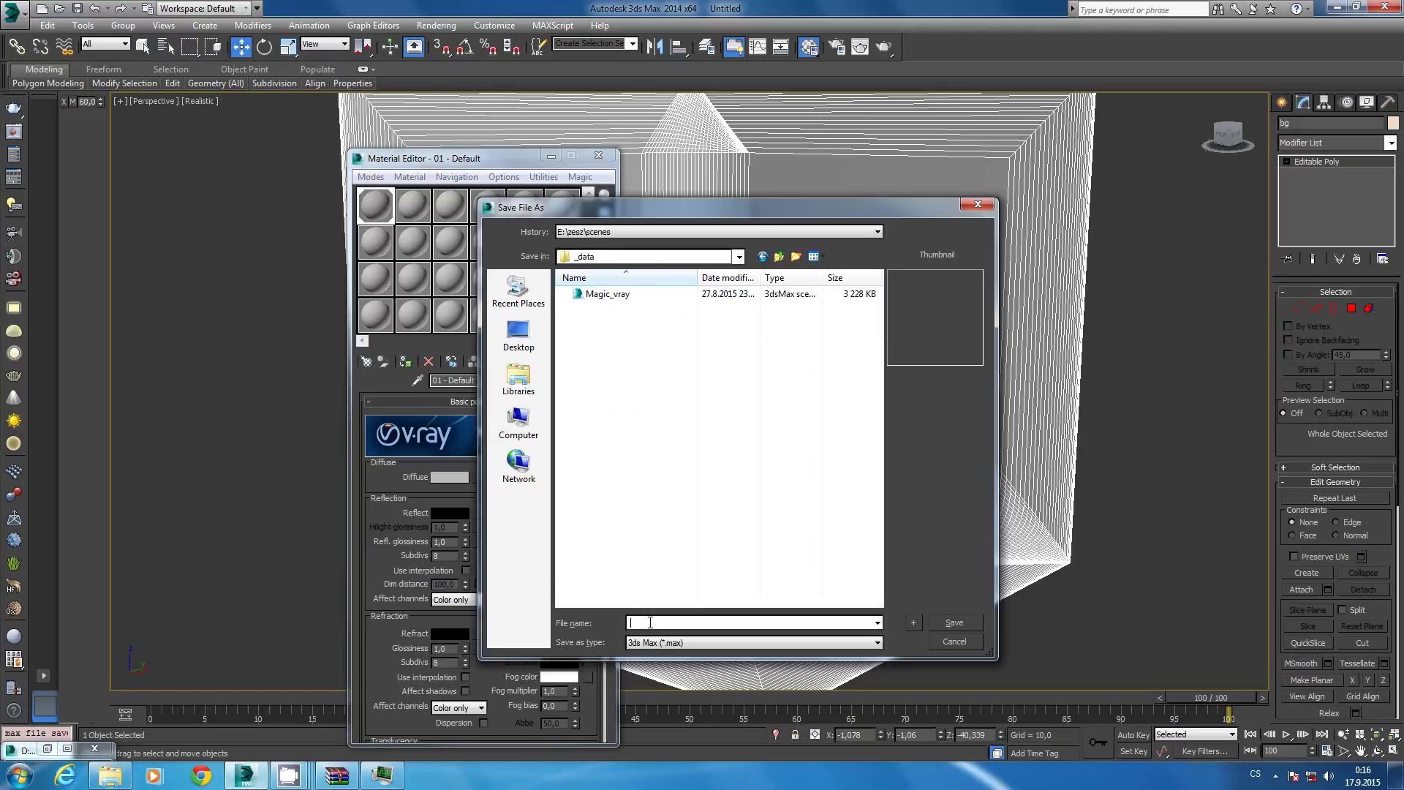
pyautogui.write('ray')
pyautogui.write('_torus_')
pyautogui.write('simple')
pyautogui.click(957, 622)
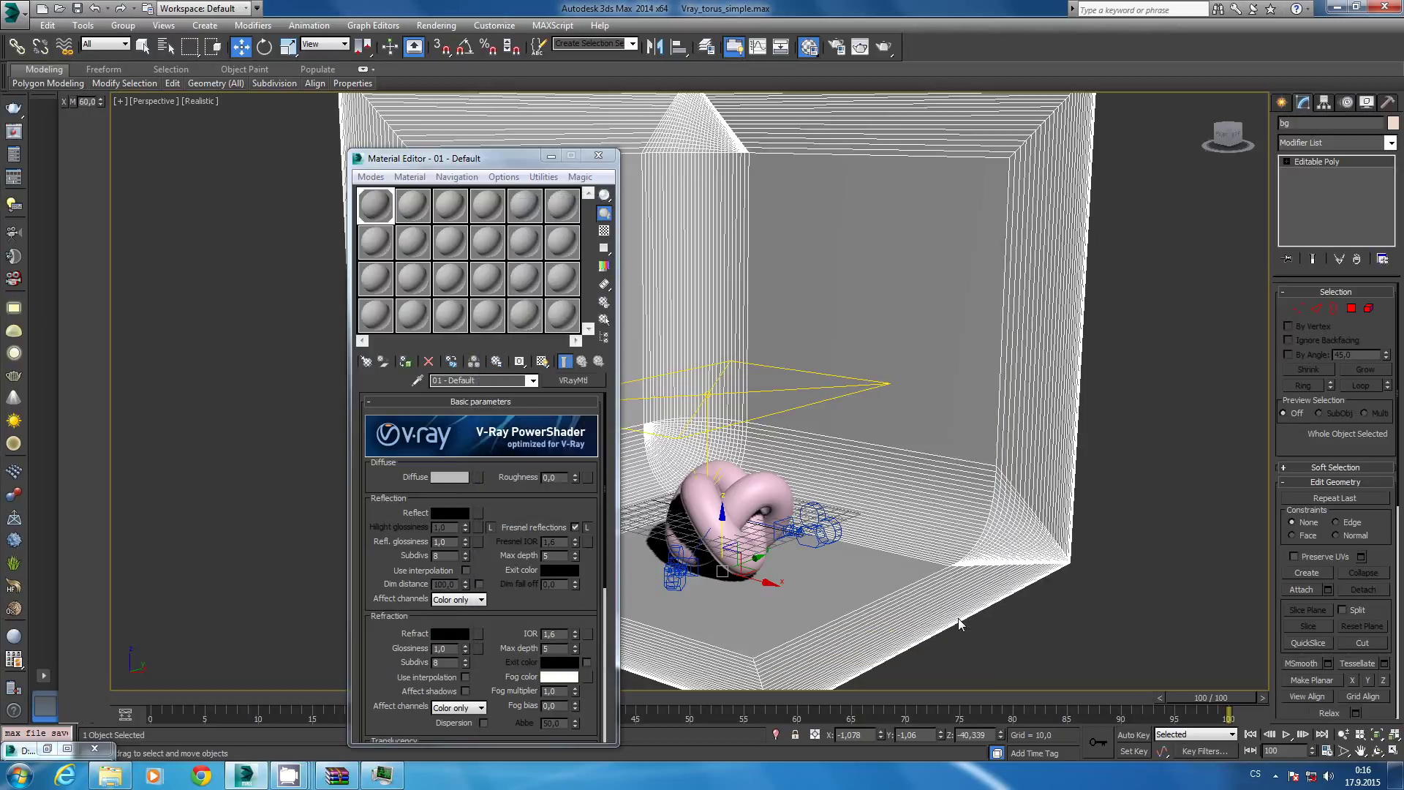
# Rerun the MatMagic thumbnail check, then close the Material Editor.
pyautogui.click(579, 177)
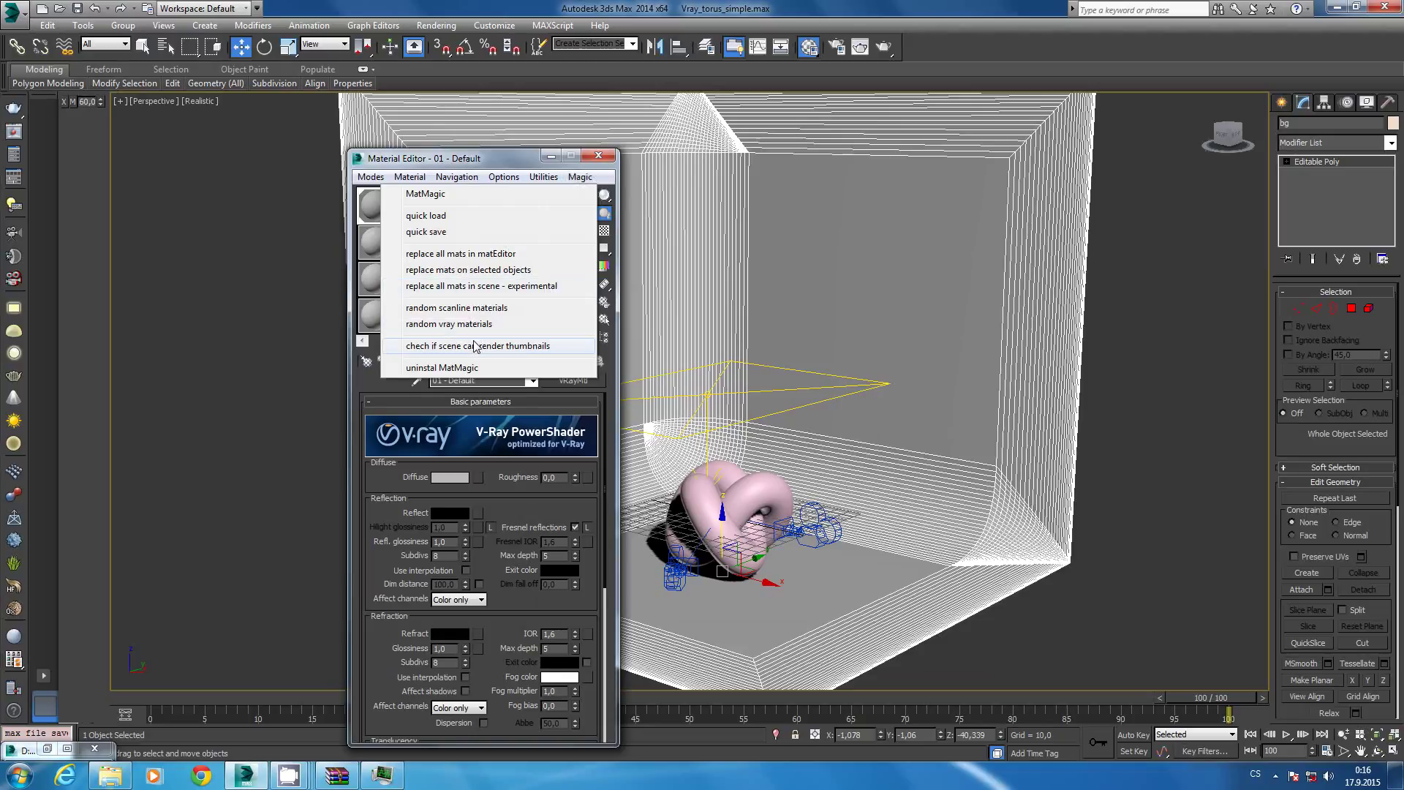
pyautogui.click(475, 345)
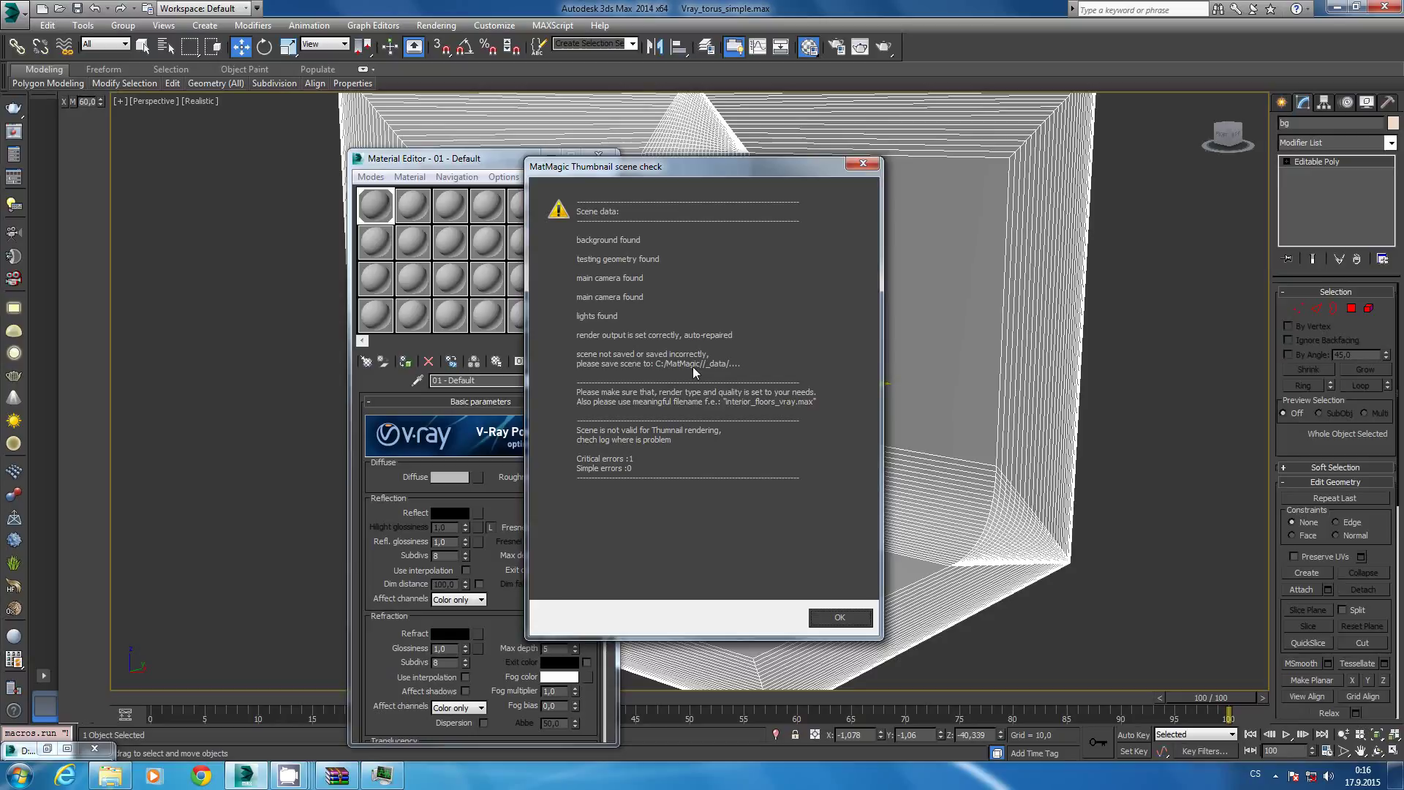
pyautogui.click(840, 616)
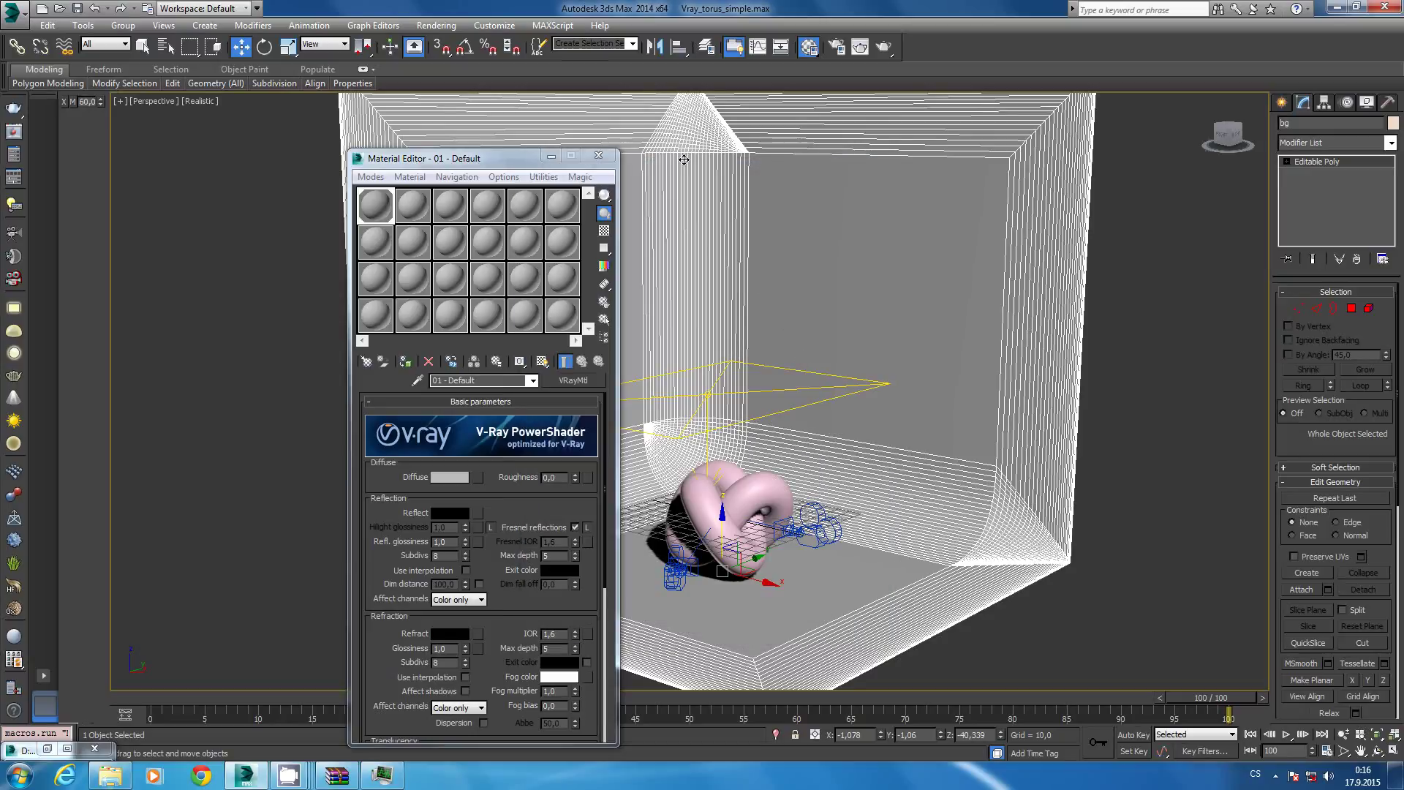
pyautogui.click(594, 158)
pyautogui.scroll(2, 712, 496)
# Bring up Task Manager to restart 3ds Max into an empty Untitled scene.
pyautogui.scroll(3, 712, 496)
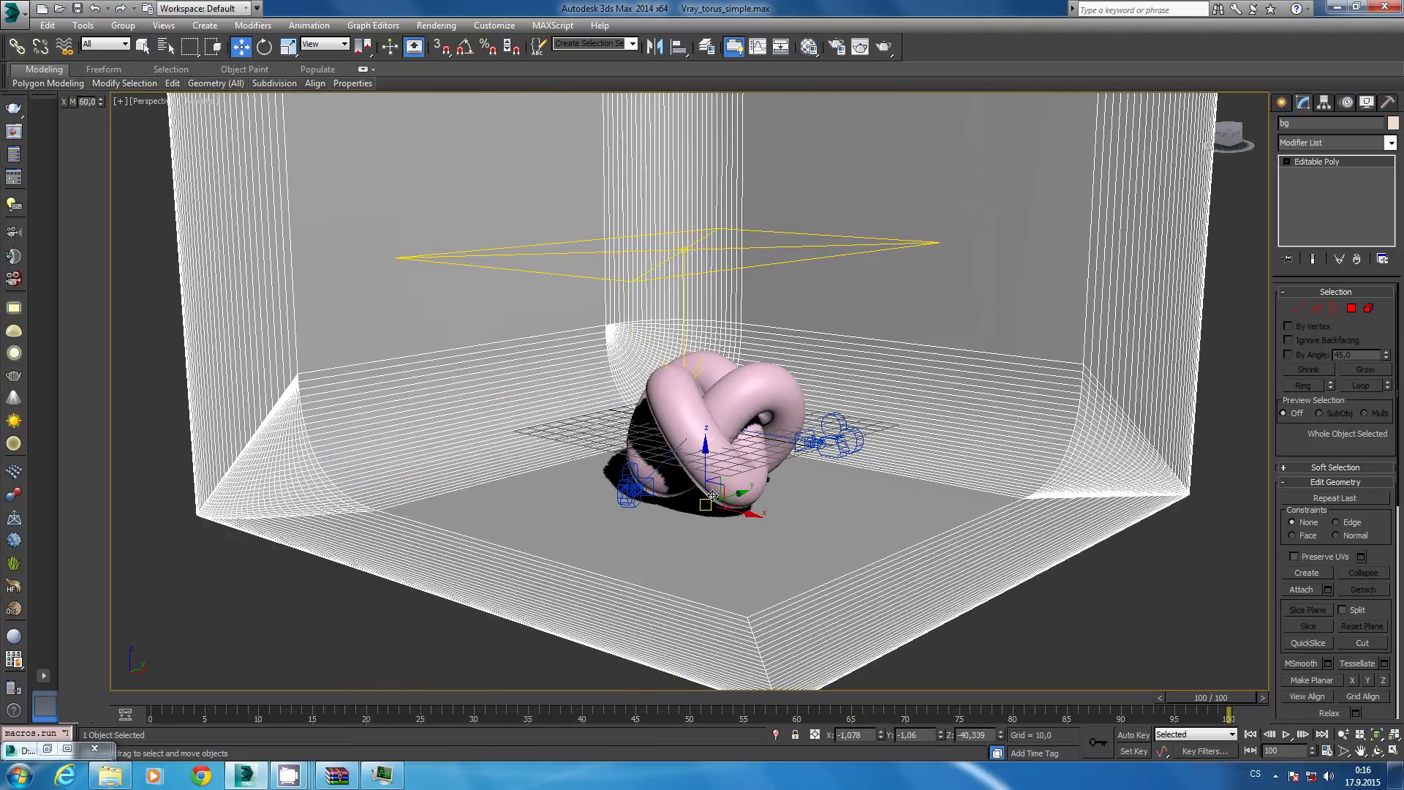
pyautogui.scroll(2, 712, 496)
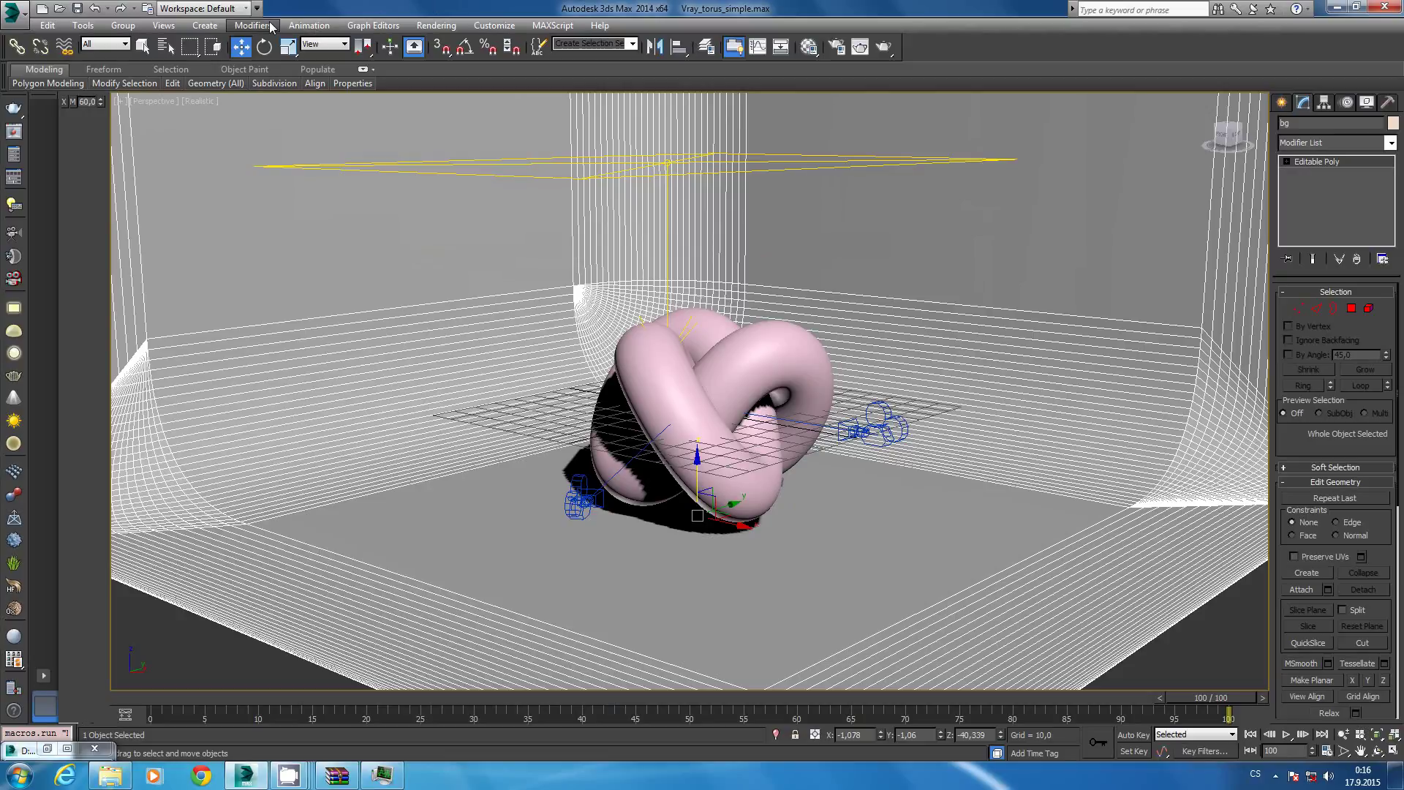
pyautogui.hotkey('ctrl', 'shift', 'Escape')
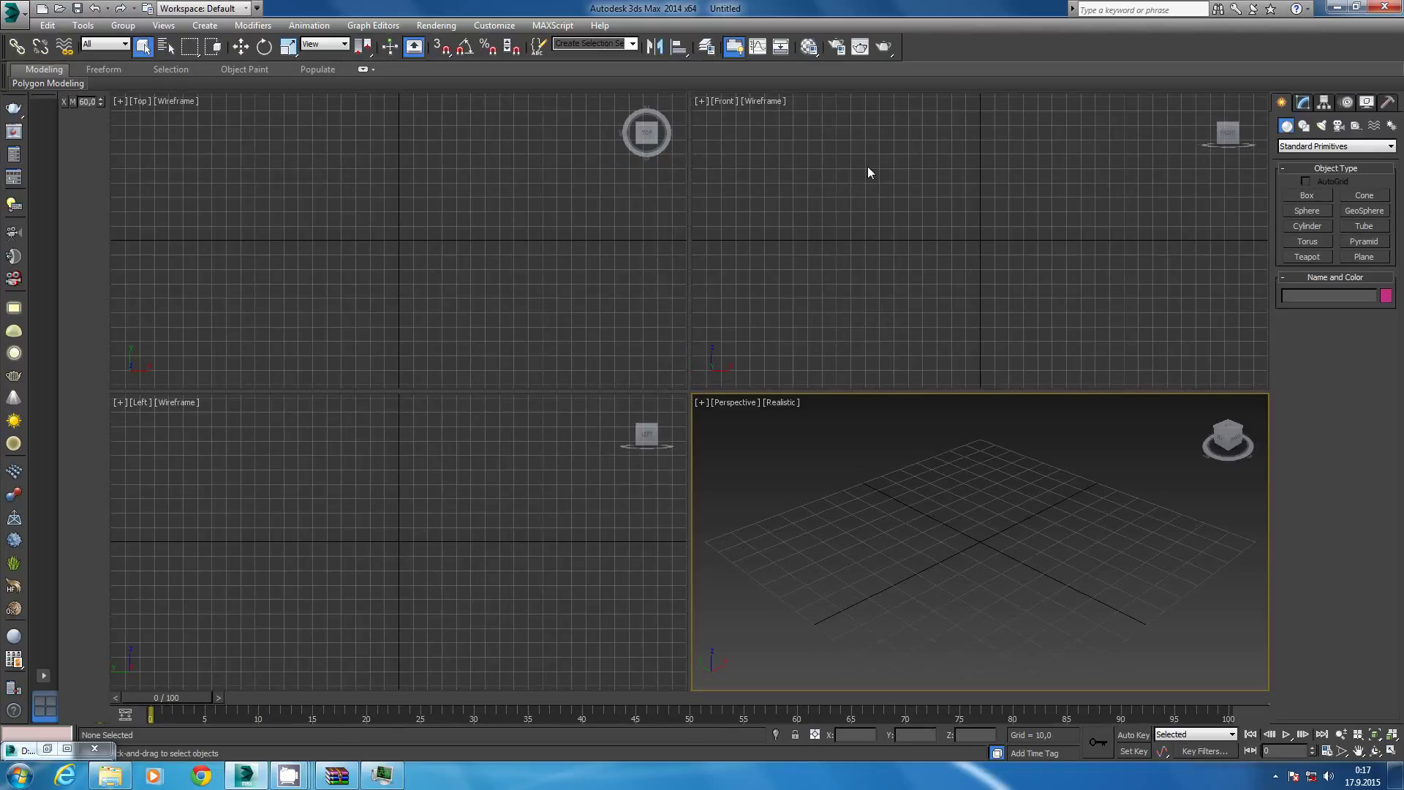
# Maximize the perspective view and open the Material Editor with MatMagic's Load Editor.
pyautogui.hotkey('alt', 'w')
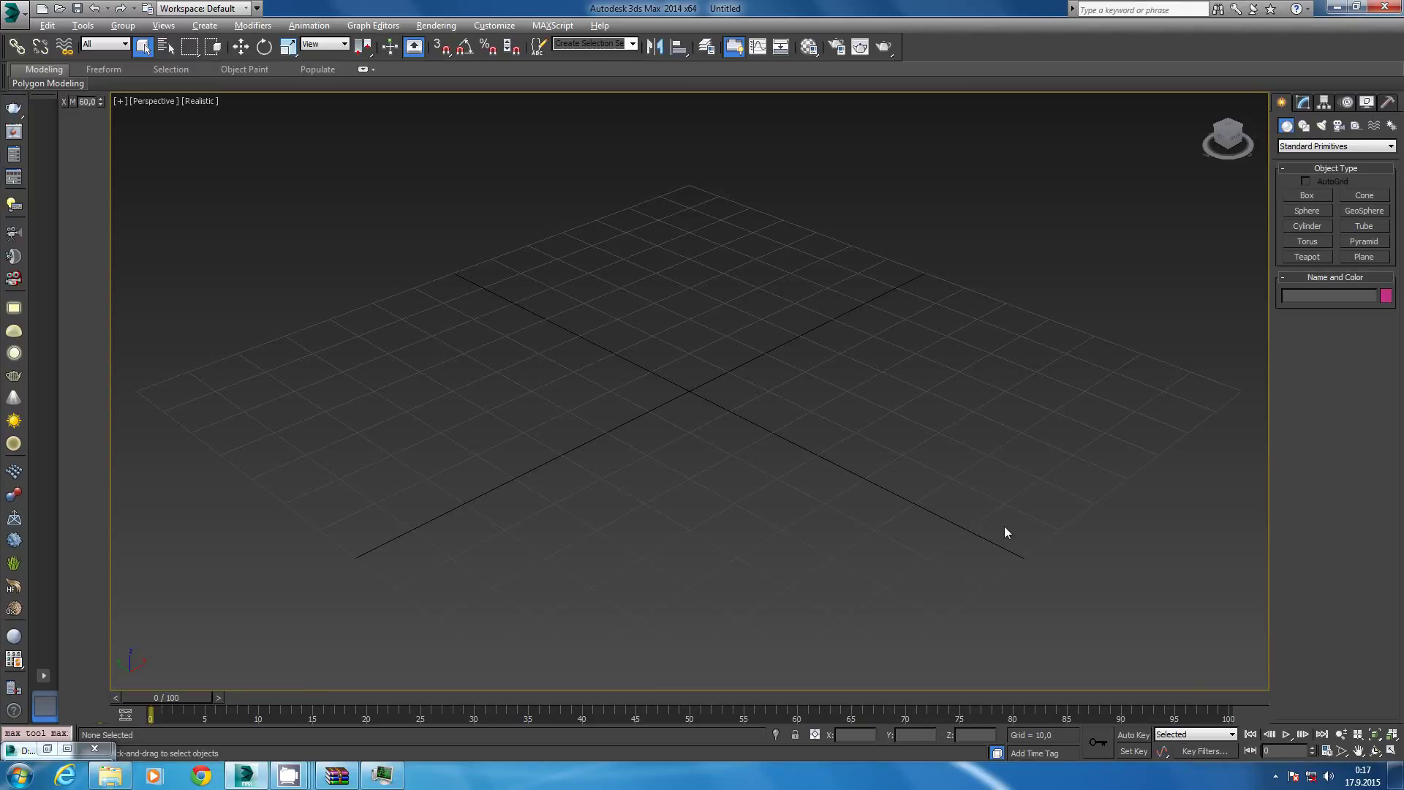
pyautogui.keyDown('alt'); pyautogui.moveTo(1022, 433); pyautogui.dragTo(992, 424, button='middle'); pyautogui.keyUp('alt')
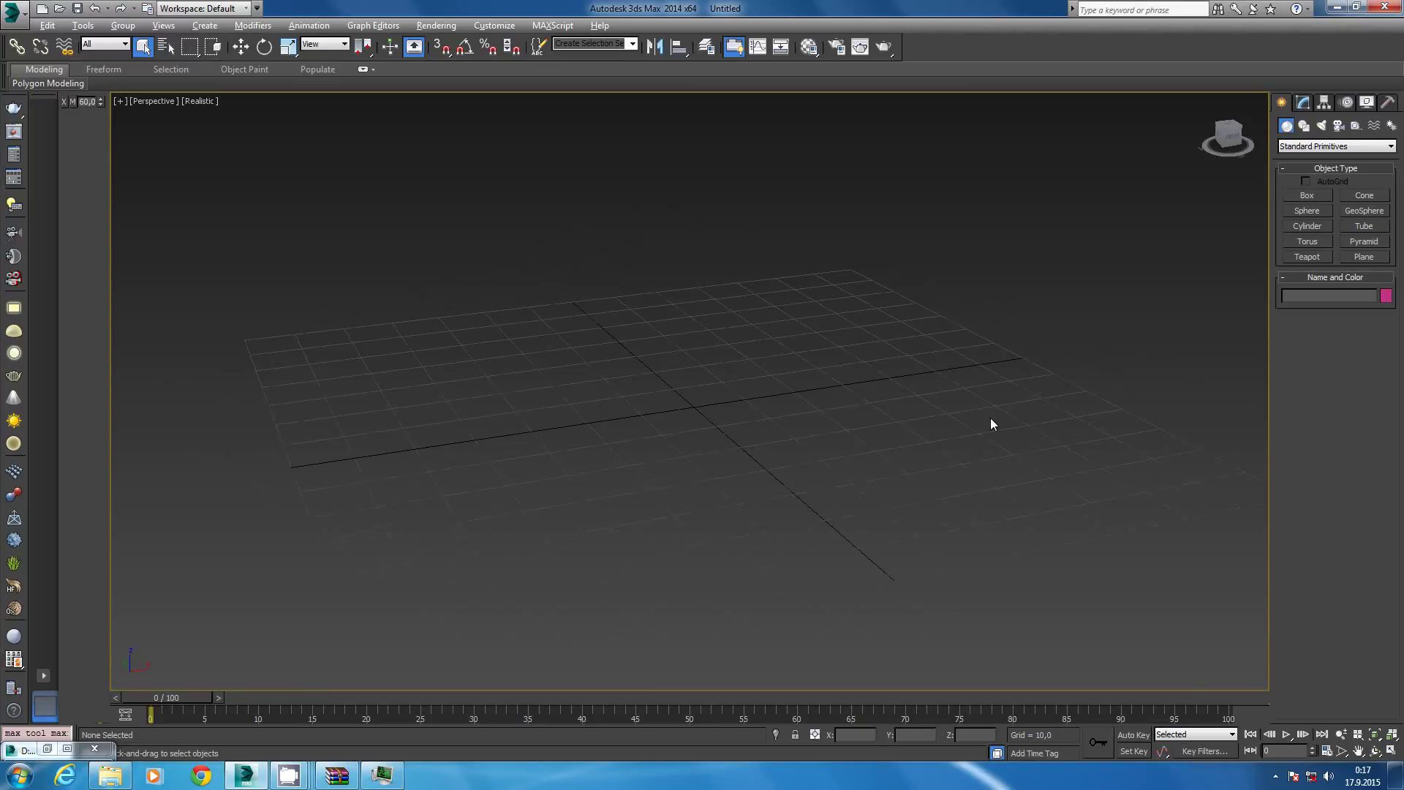
pyautogui.press('m')
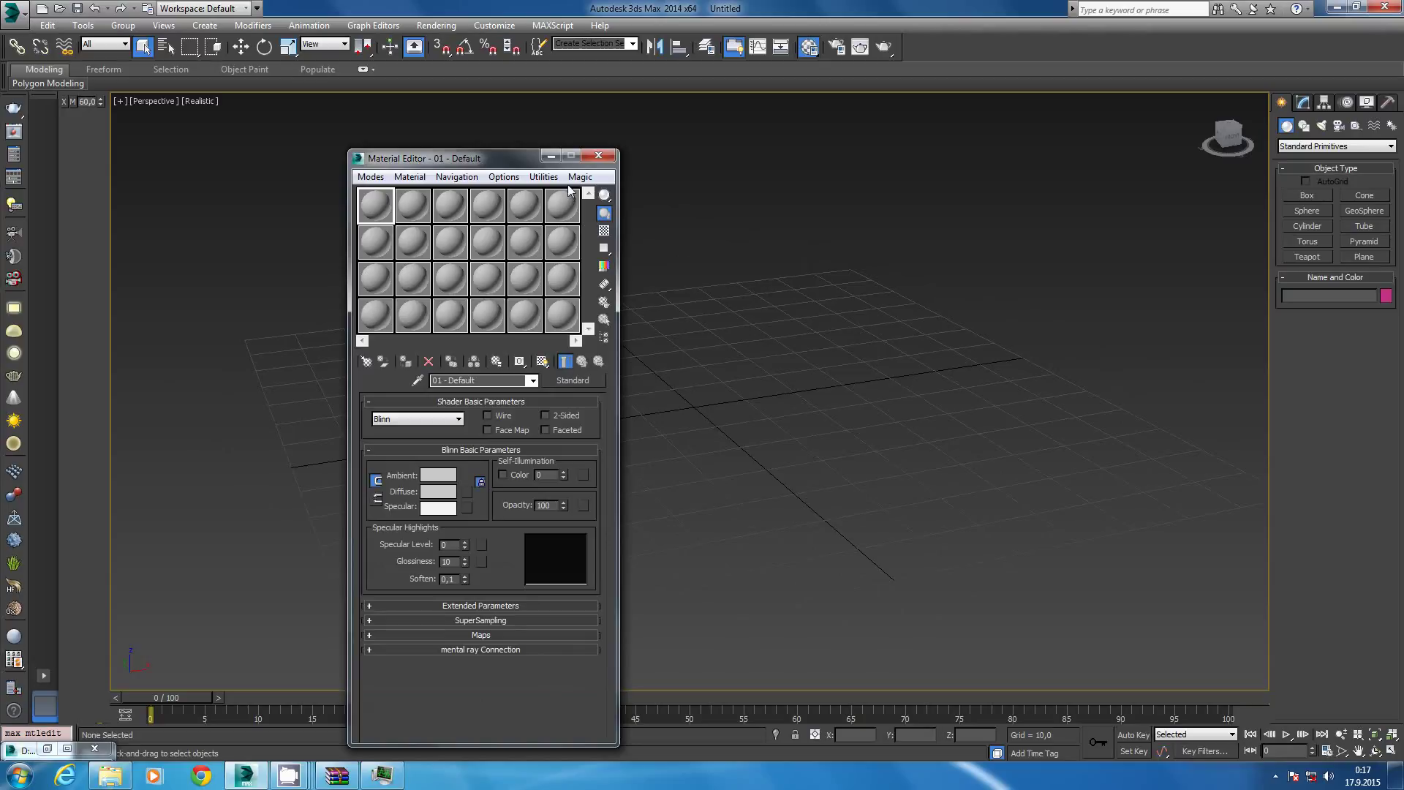
pyautogui.click(579, 177)
pyautogui.click(566, 195)
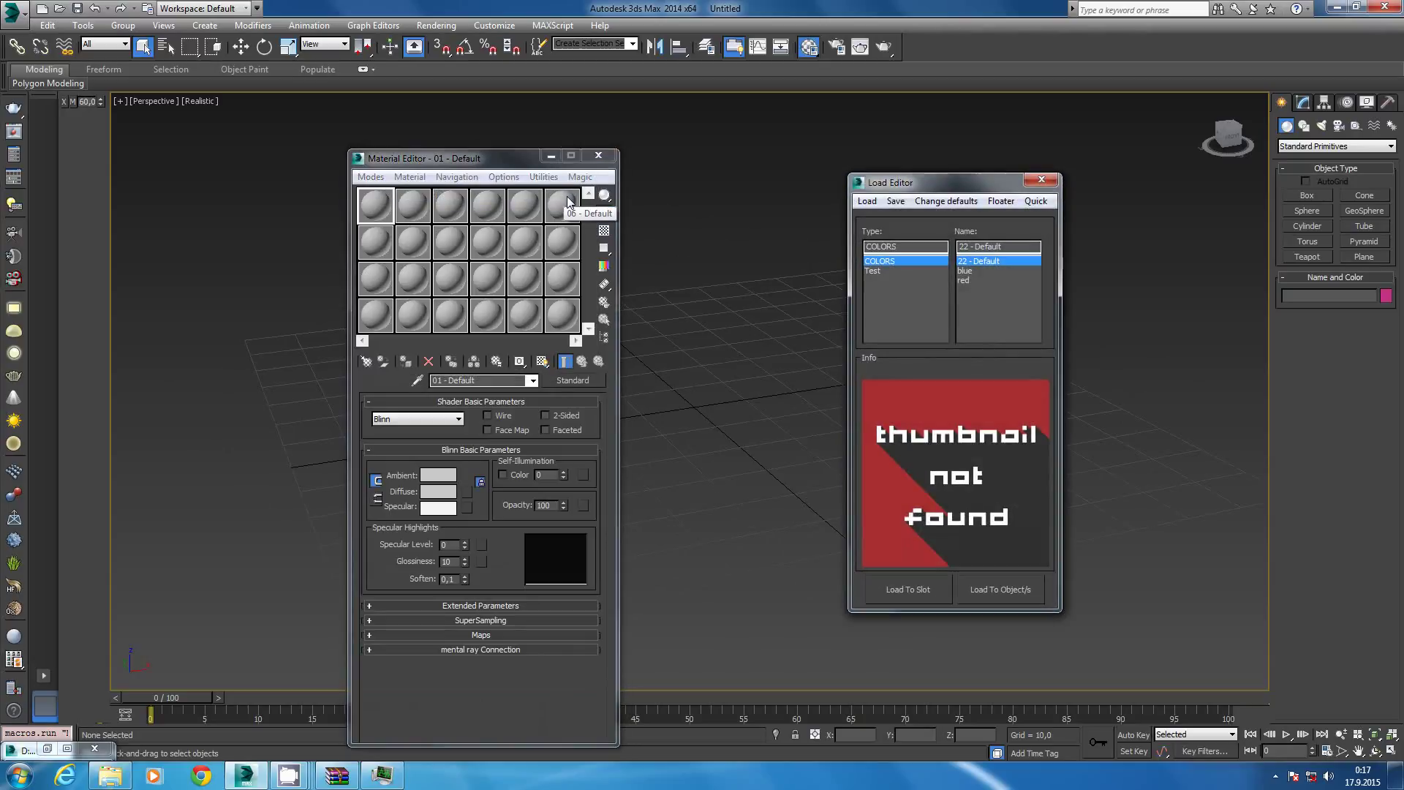
pyautogui.moveTo(914, 183); pyautogui.dragTo(947, 189)
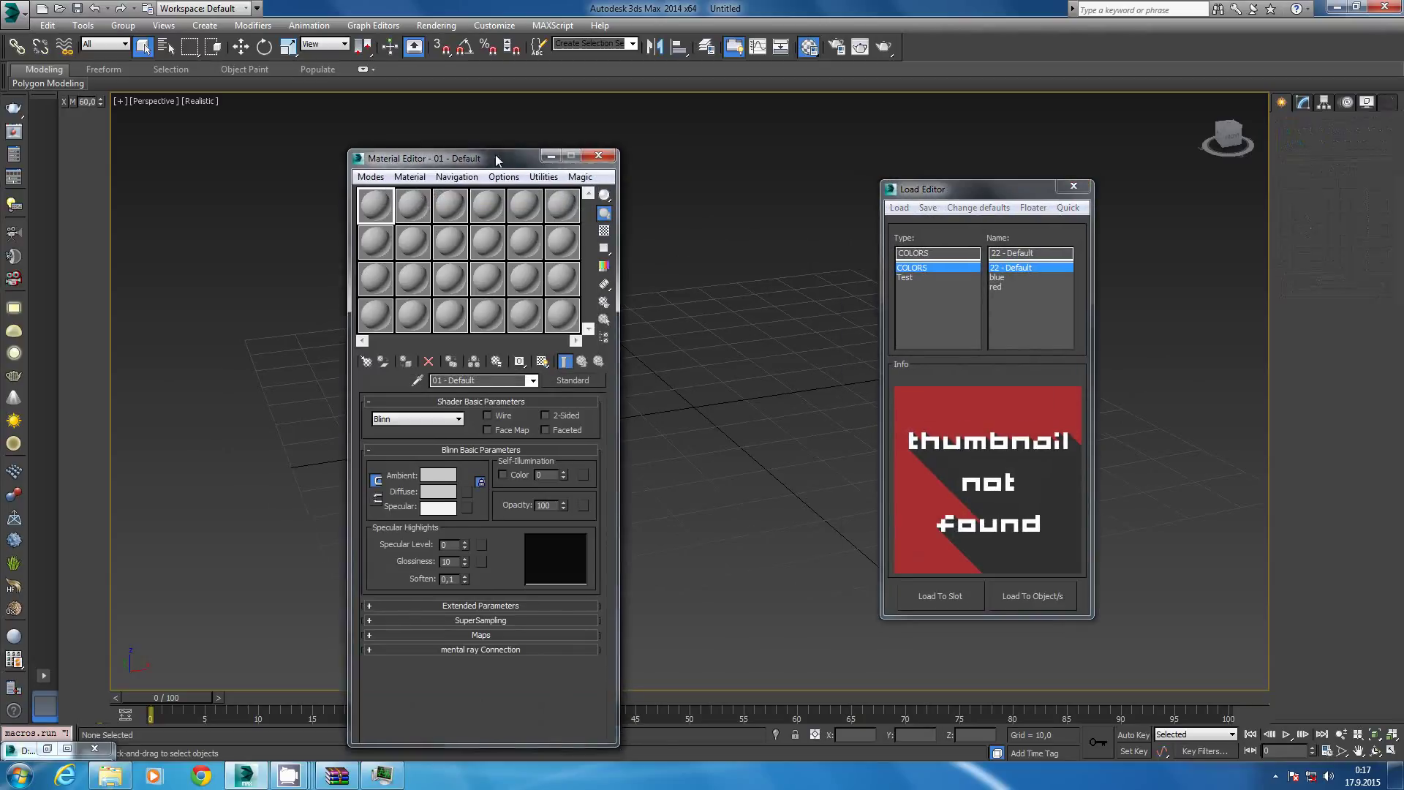
pyautogui.moveTo(494, 156); pyautogui.dragTo(553, 135)
pyautogui.click(647, 361)
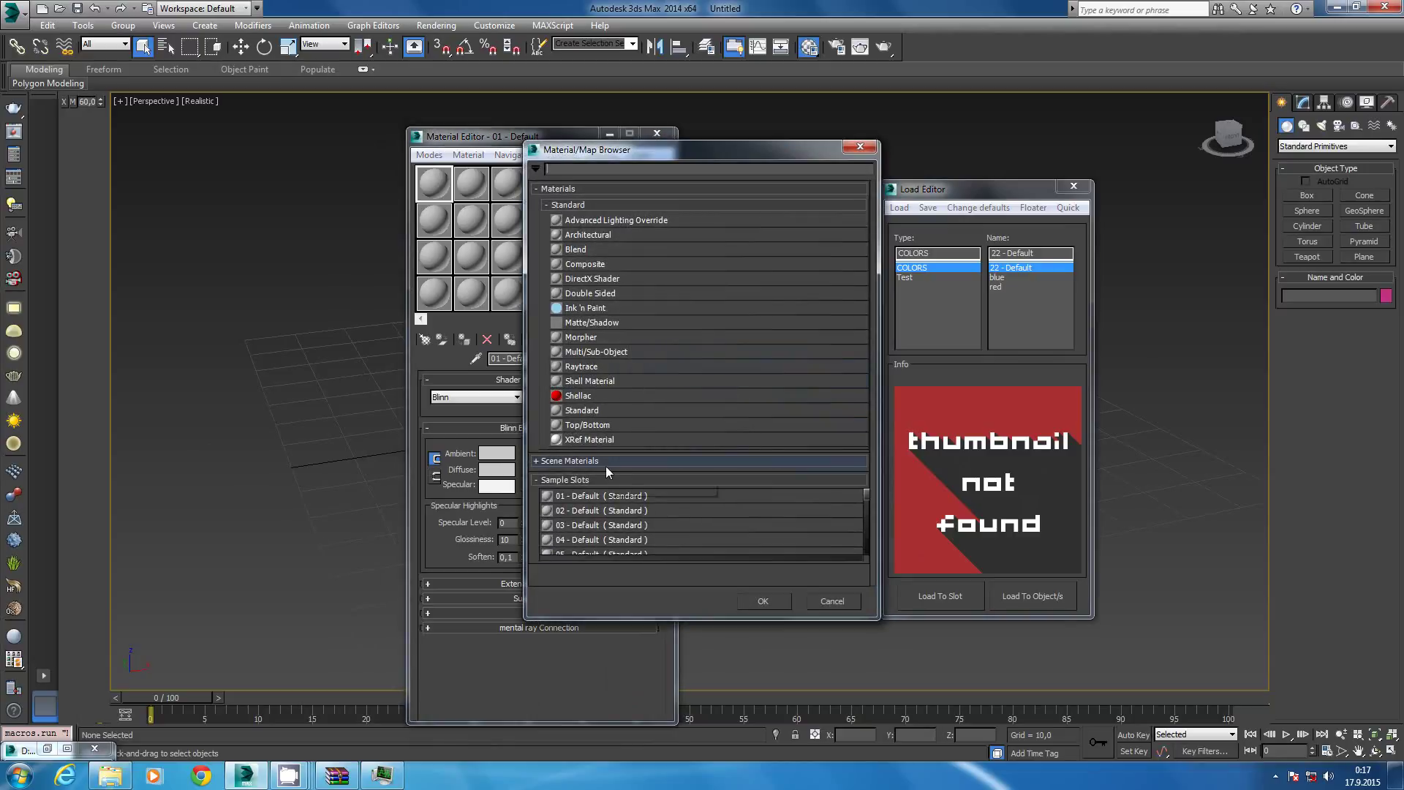
pyautogui.click(853, 604)
# Make V-Ray Adv 3.00.08 the production renderer in Render Setup.
pyautogui.click(836, 46)
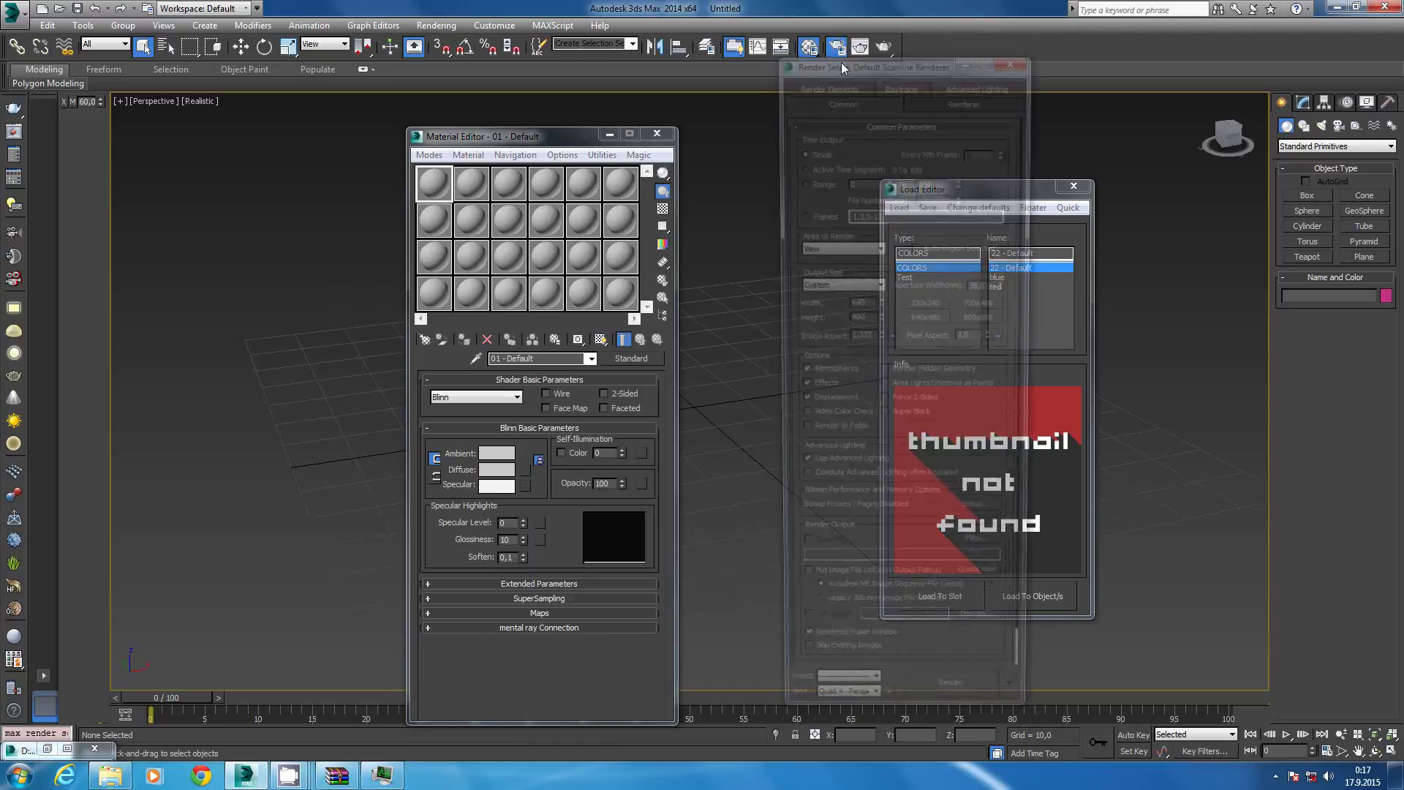
pyautogui.scroll(-2, 1000, 215)
pyautogui.click(941, 690)
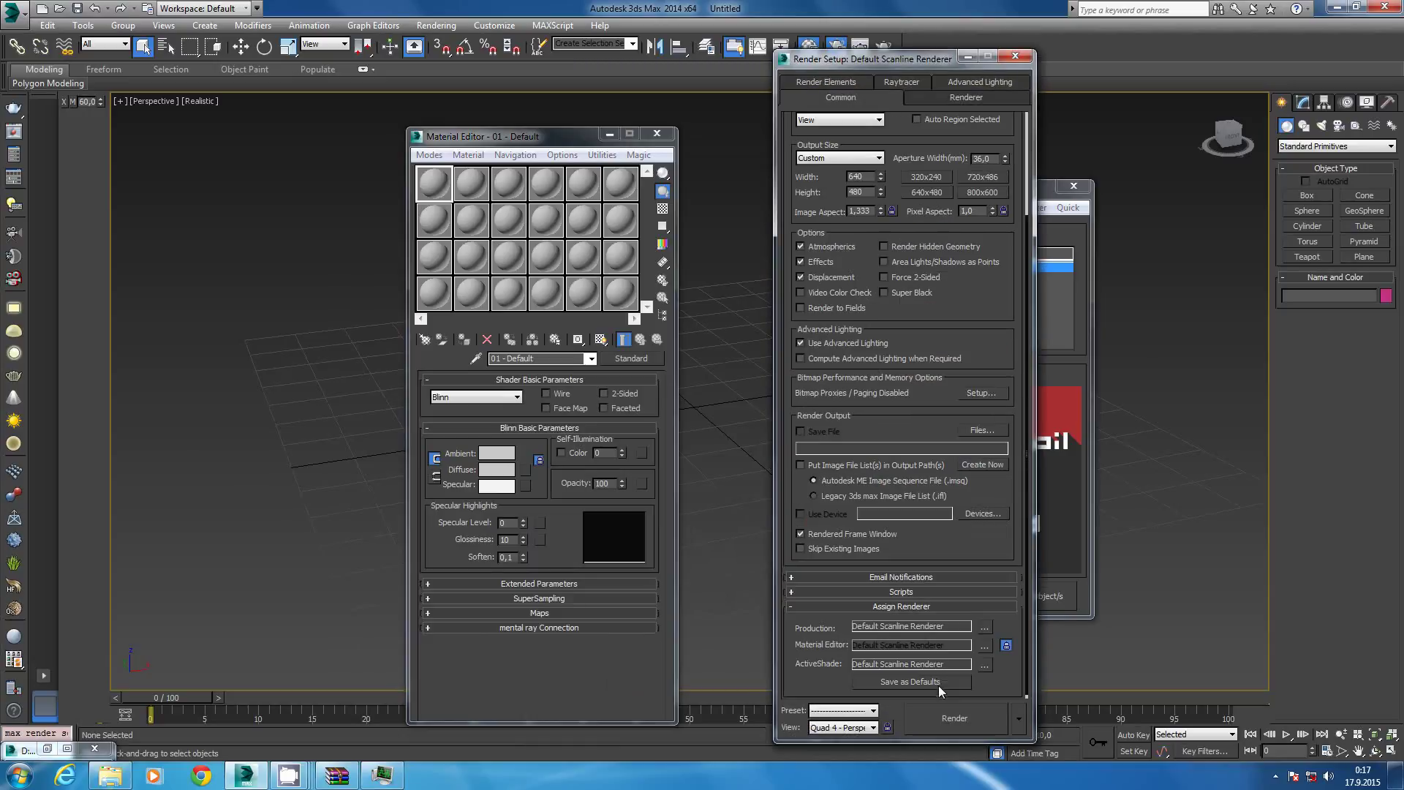
pyautogui.click(985, 627)
pyautogui.doubleClick(872, 336)
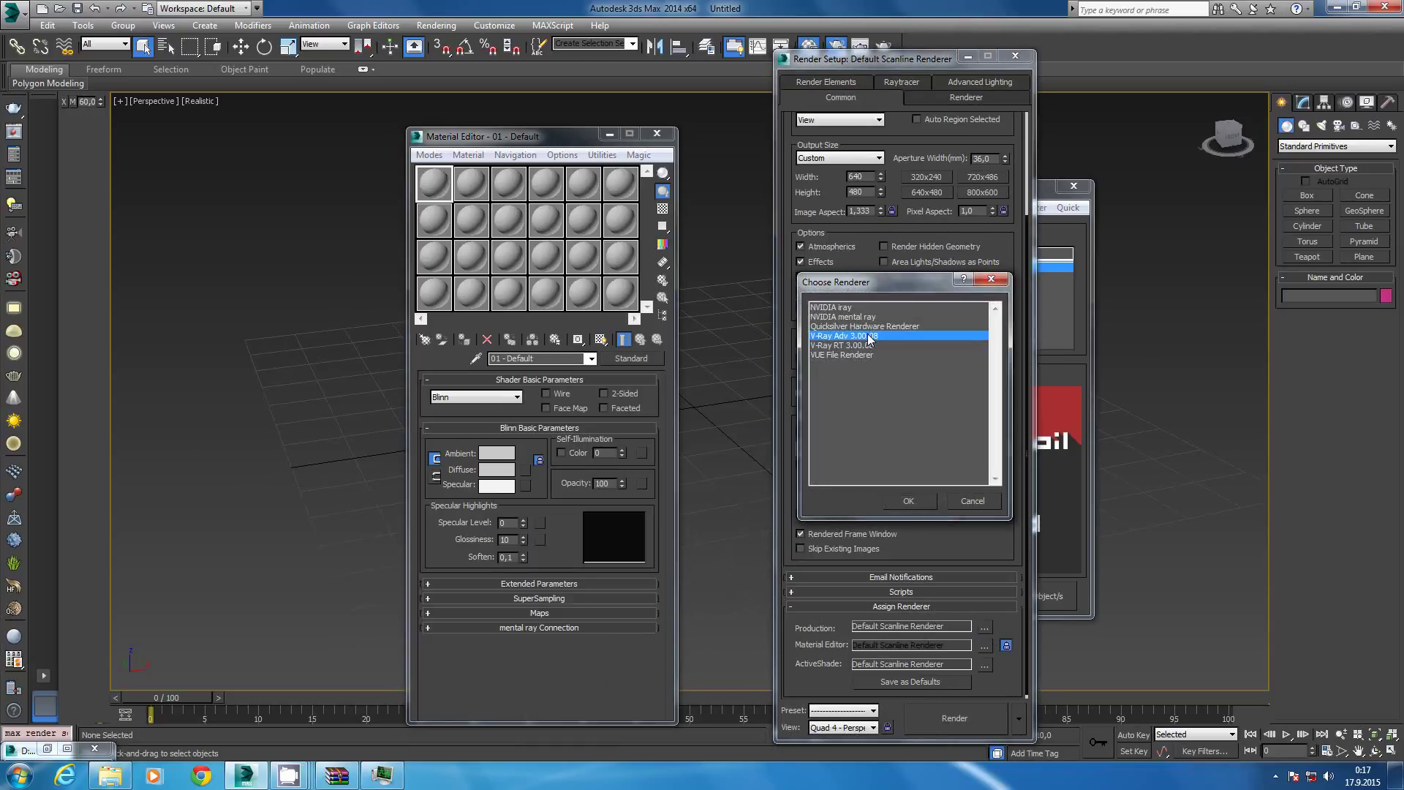
pyautogui.click(1016, 58)
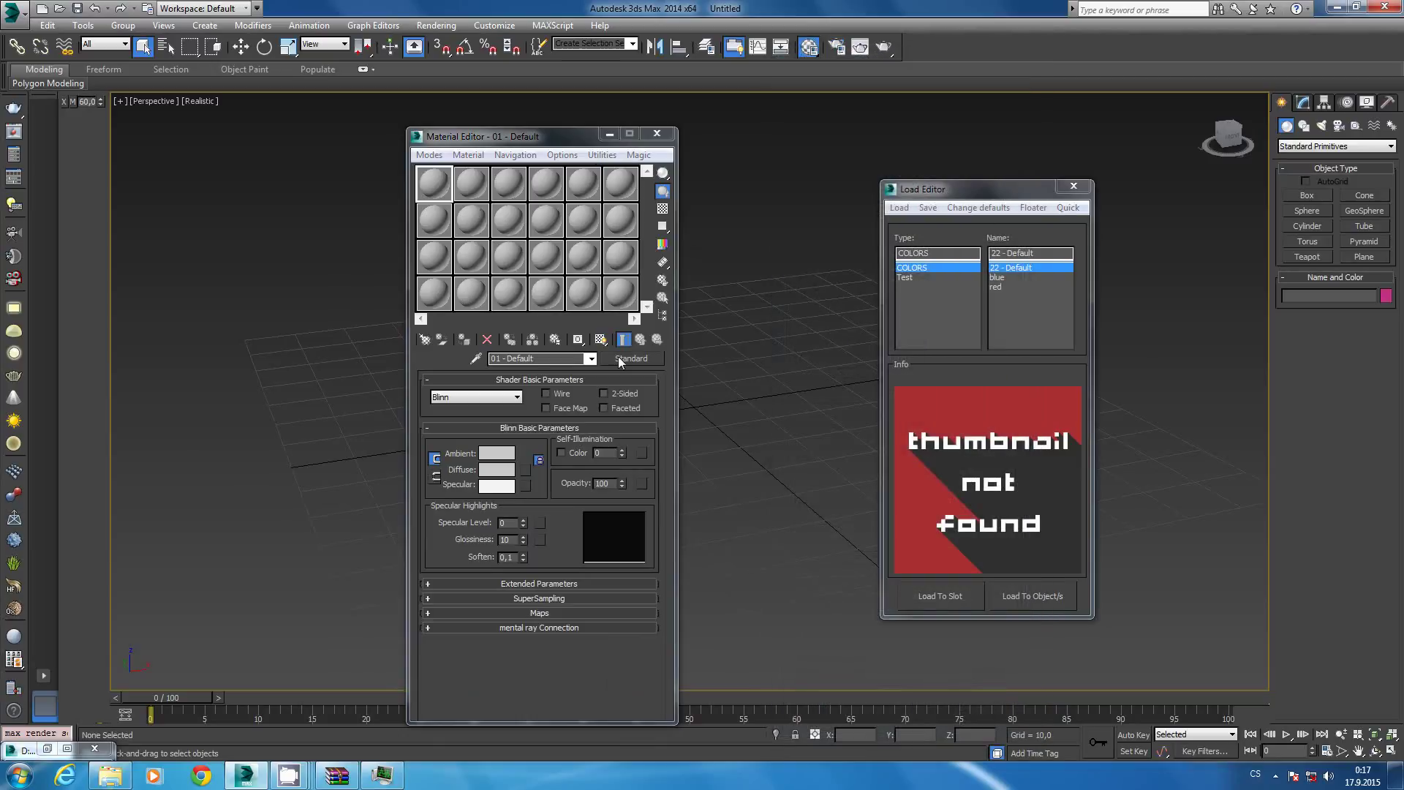
# Change the first material's type to VRayMtl from the V-Ray group.
pyautogui.click(620, 358)
pyautogui.click(617, 447)
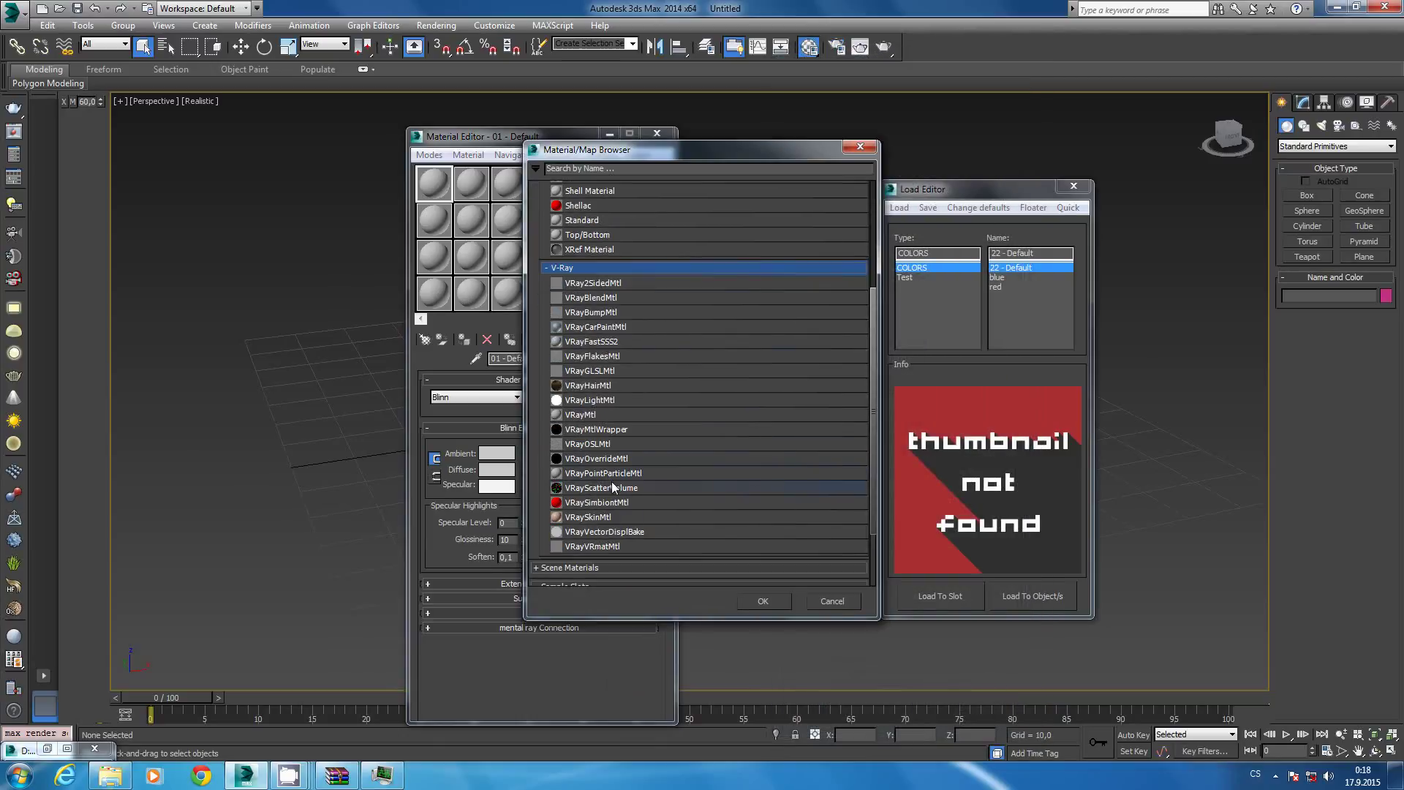
pyautogui.click(583, 415)
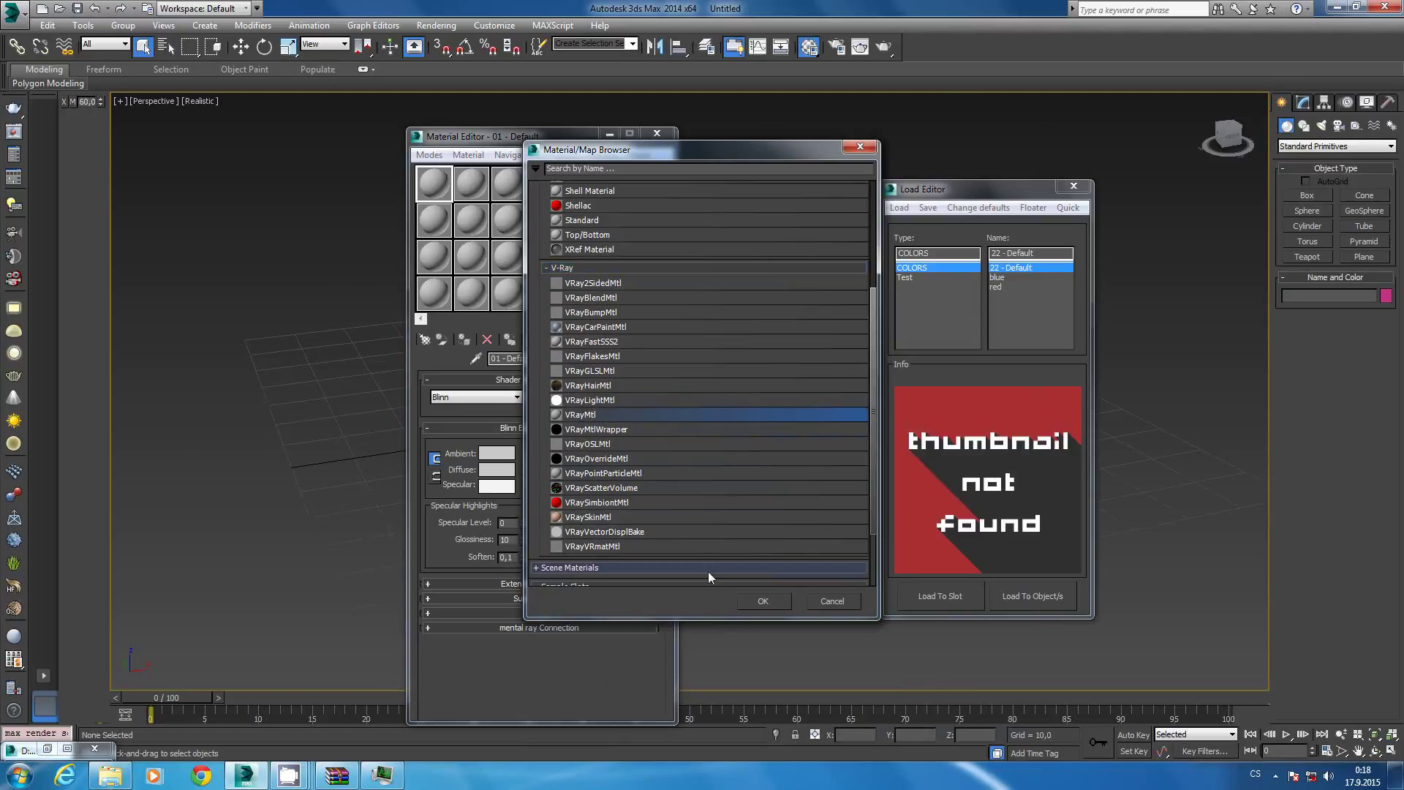
pyautogui.click(750, 599)
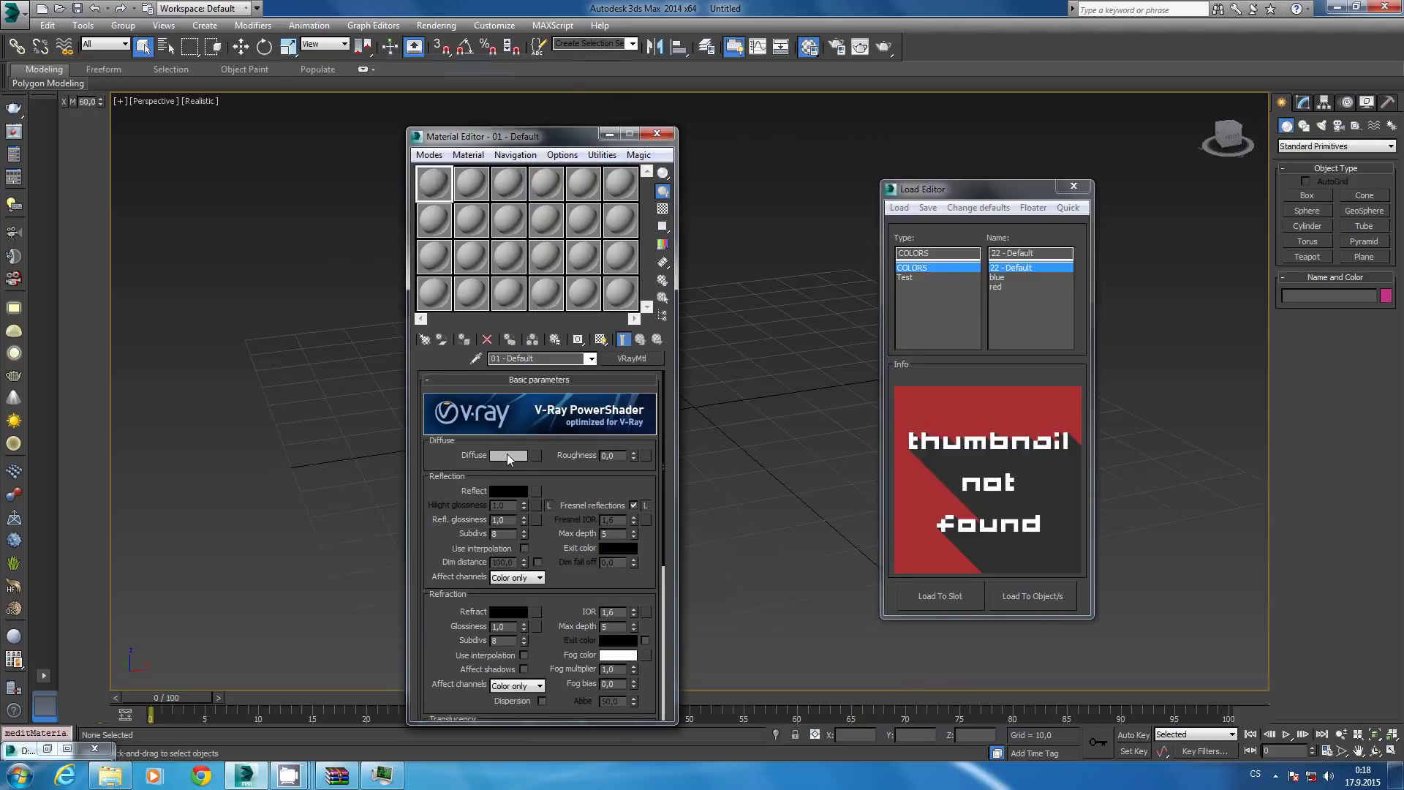
# Darken the diffuse, set reflection to grey, and unlock Fresnel IOR at 4,9.
pyautogui.click(508, 458)
pyautogui.moveTo(600, 193); pyautogui.dragTo(534, 193)
pyautogui.click(545, 242)
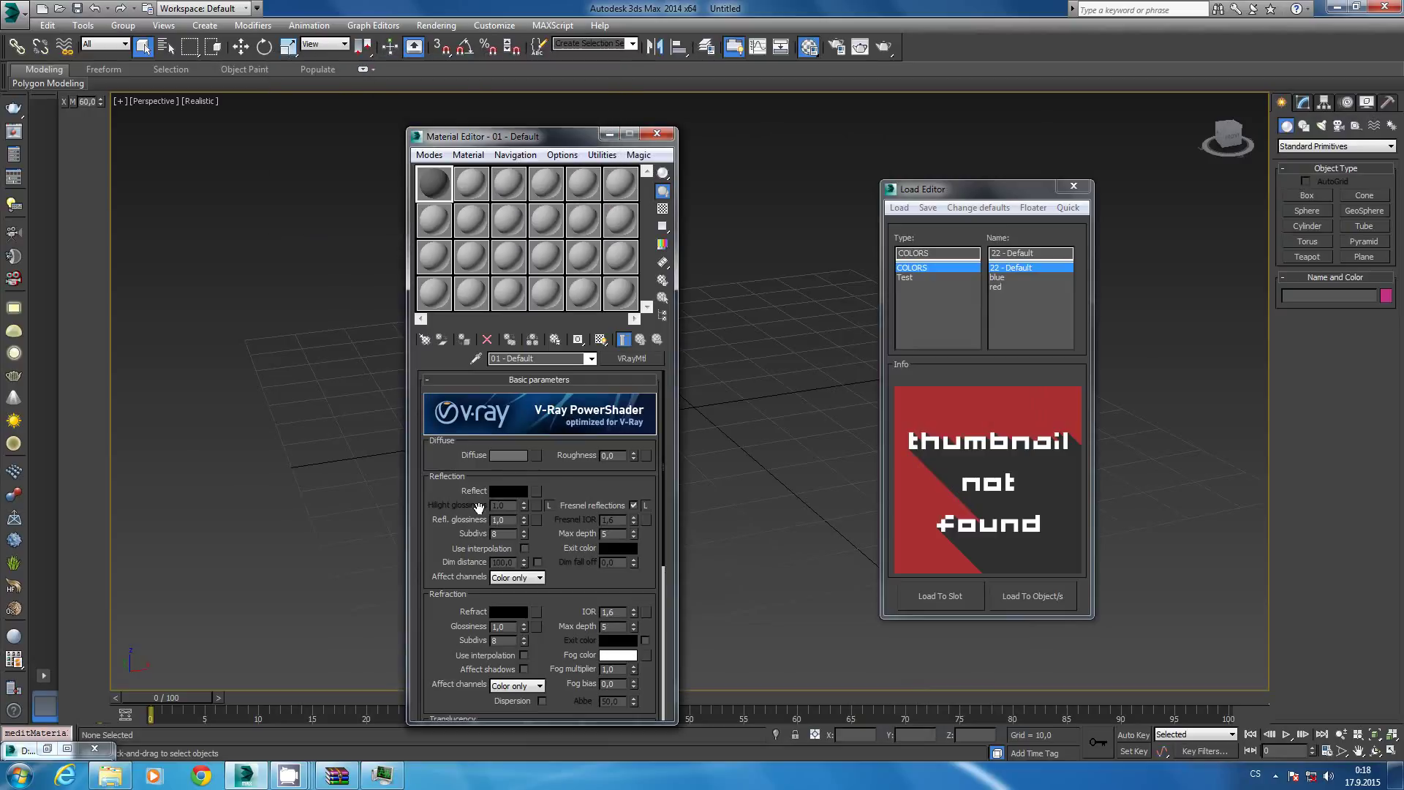
pyautogui.click(505, 490)
pyautogui.moveTo(463, 164); pyautogui.dragTo(480, 165)
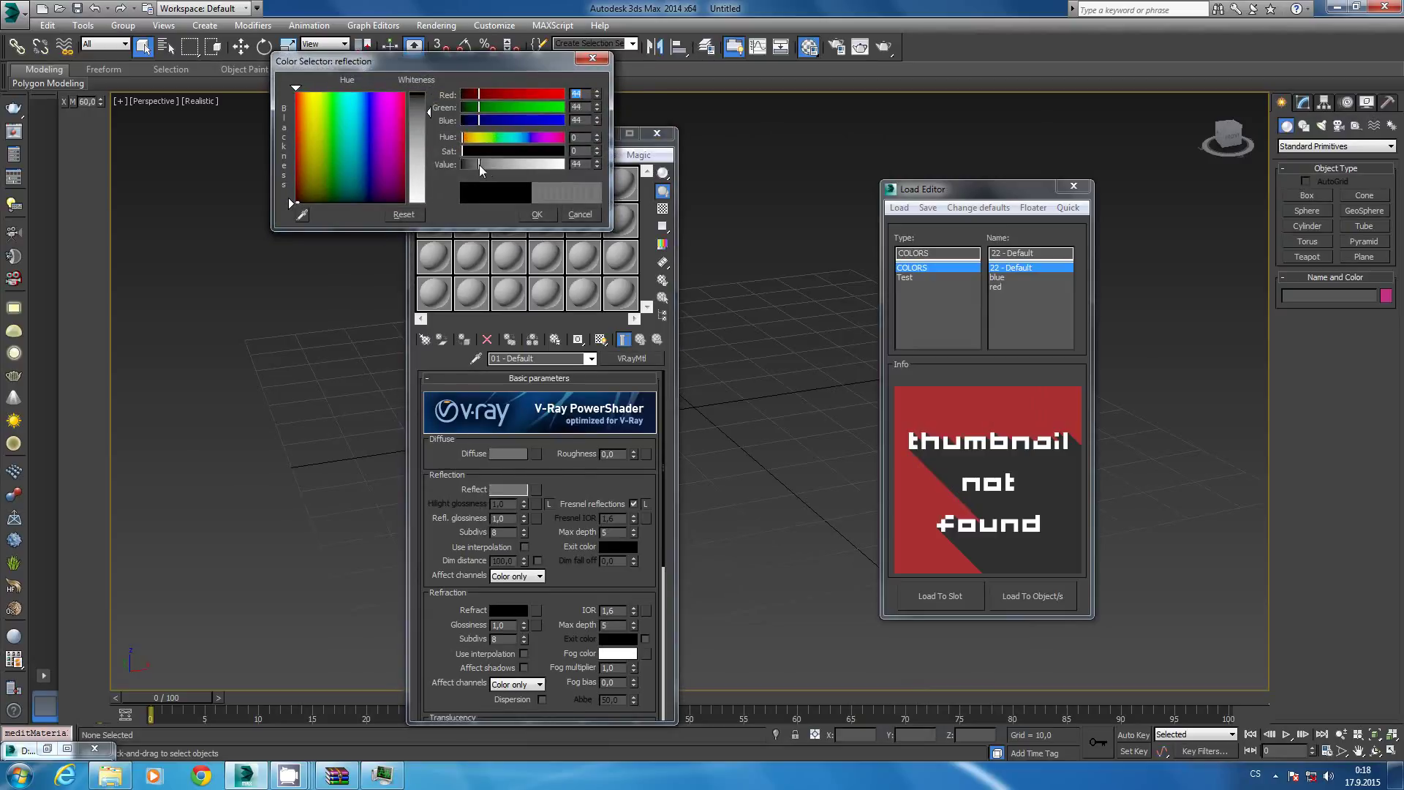
pyautogui.click(537, 214)
pyautogui.click(644, 505)
pyautogui.moveTo(633, 516); pyautogui.dragTo(625, 494)
# Give refraction a pink colour, Affect shadows, dispersion, glossiness 0,9 and 21 subdivs.
pyautogui.click(510, 612)
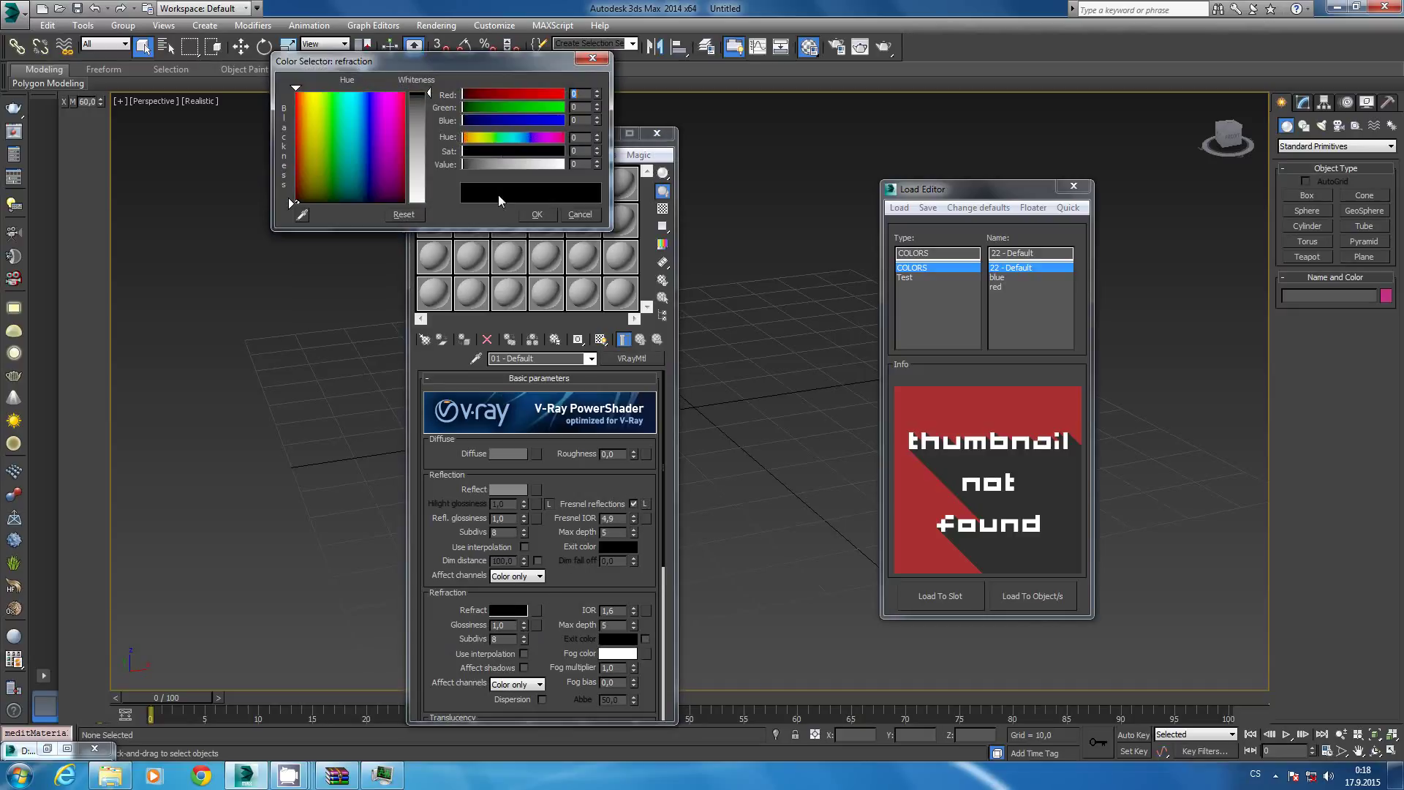
pyautogui.moveTo(504, 164); pyautogui.dragTo(524, 164)
pyautogui.click(545, 217)
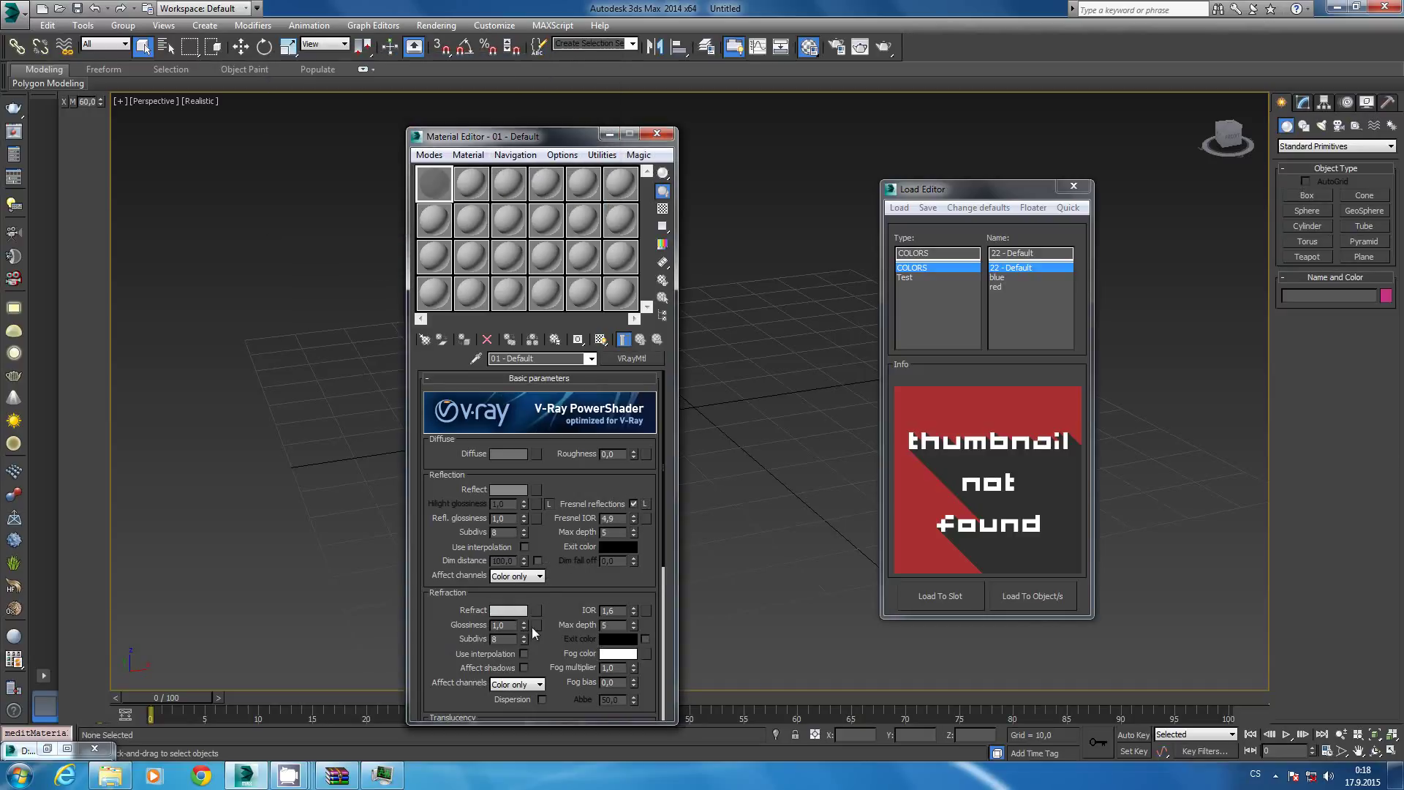
pyautogui.click(524, 668)
pyautogui.click(542, 699)
pyautogui.click(512, 612)
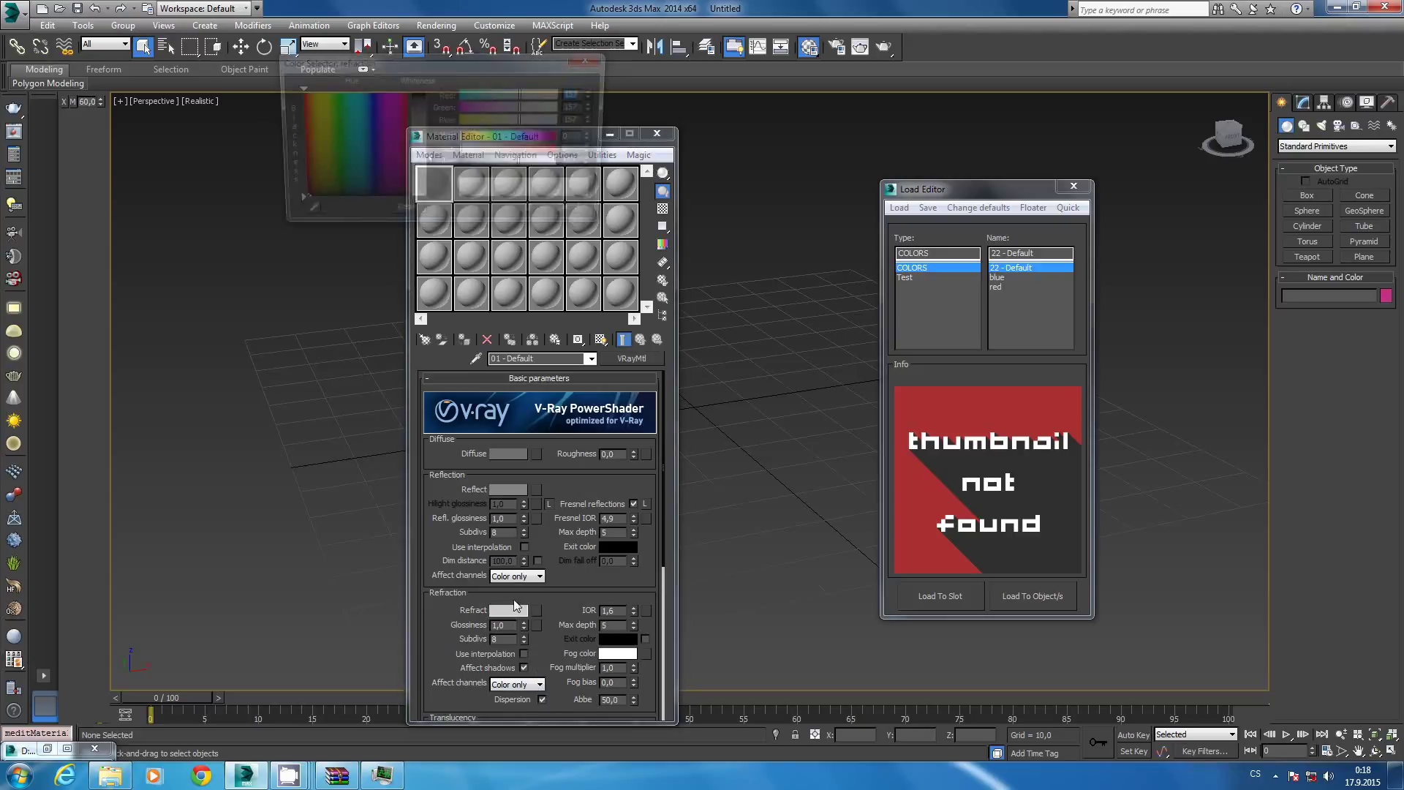
pyautogui.moveTo(533, 120); pyautogui.dragTo(494, 107)
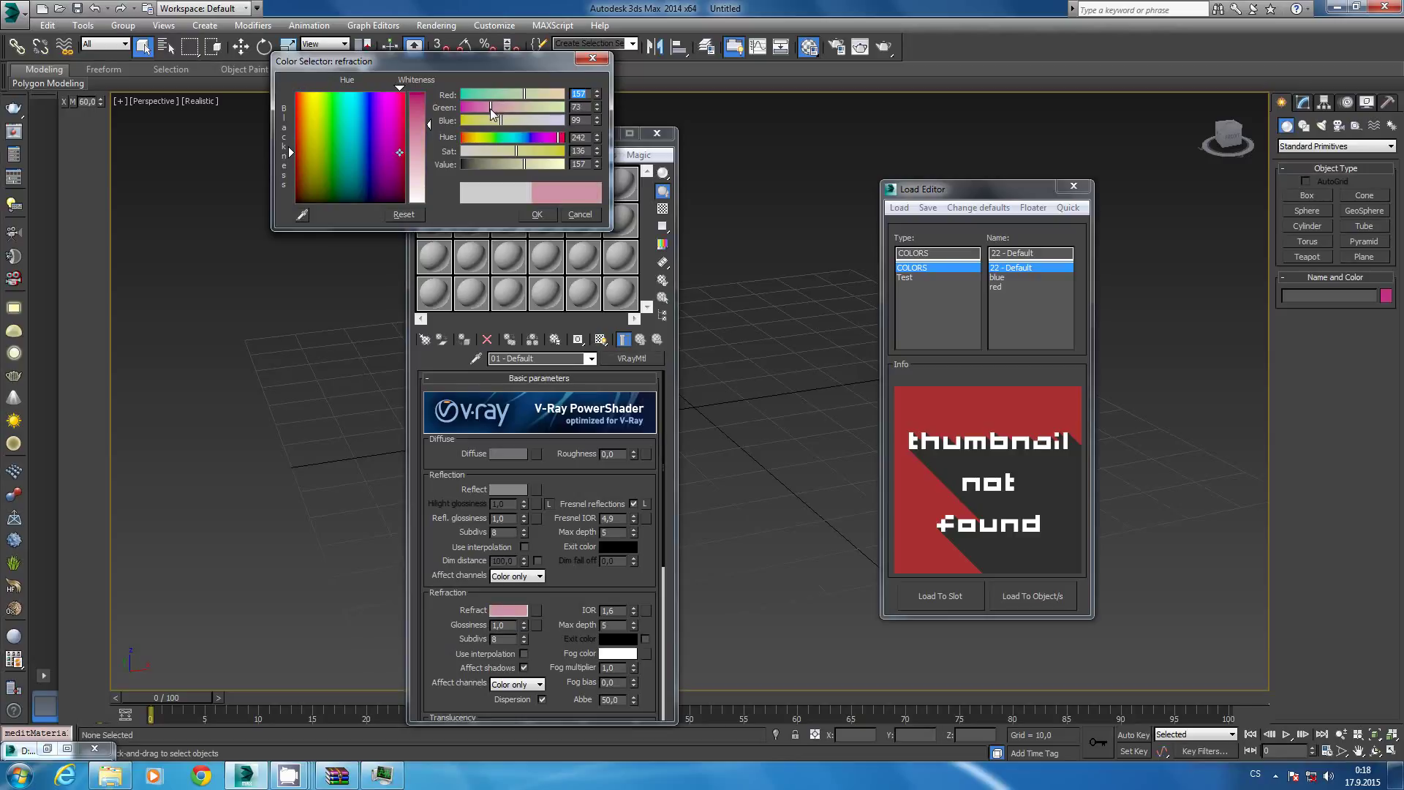
pyautogui.click(540, 215)
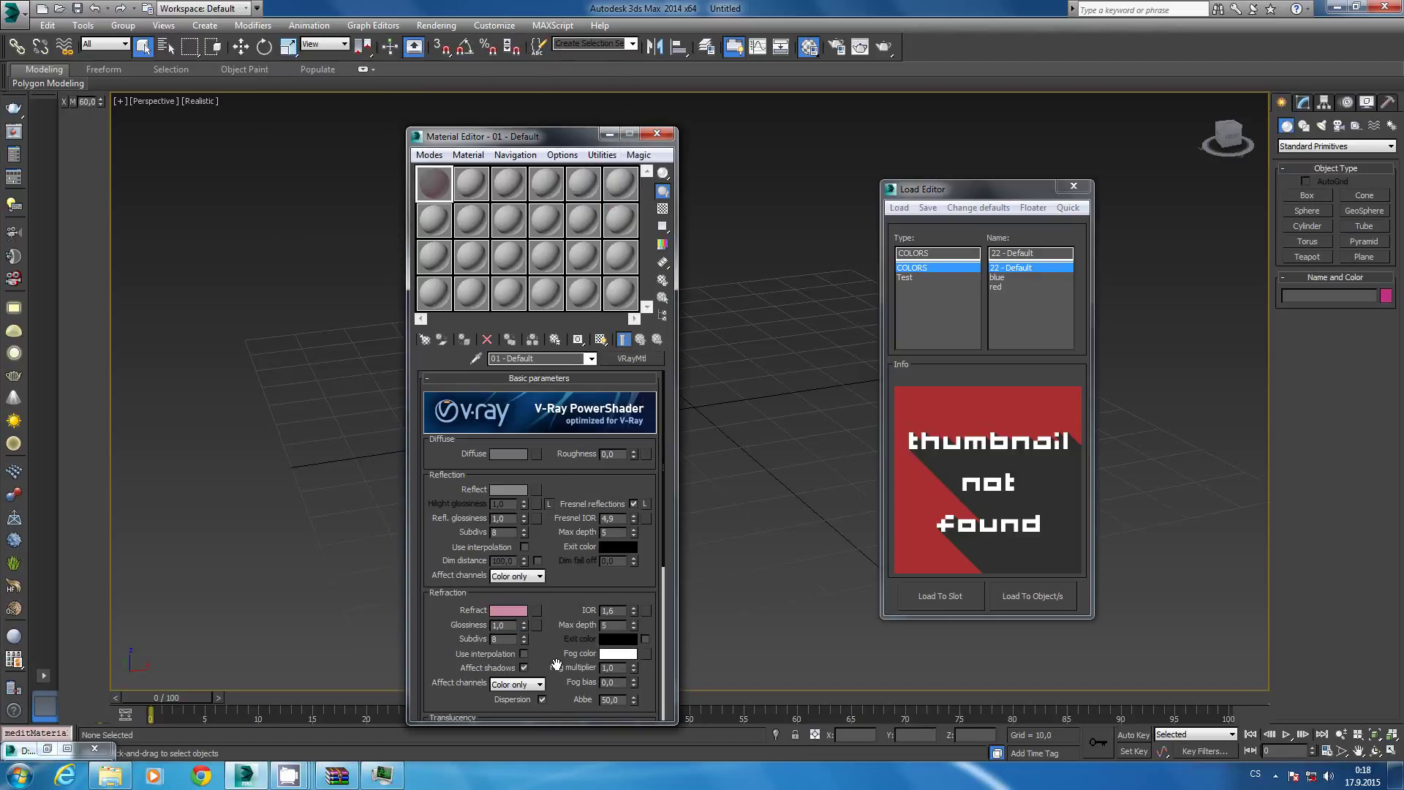
pyautogui.click(523, 629)
pyautogui.moveTo(524, 641)
pyautogui.mouseDown()
pyautogui.moveTo(571, 441)
pyautogui.moveTo(572, 329)
pyautogui.moveTo(549, 747)
pyautogui.mouseUp()
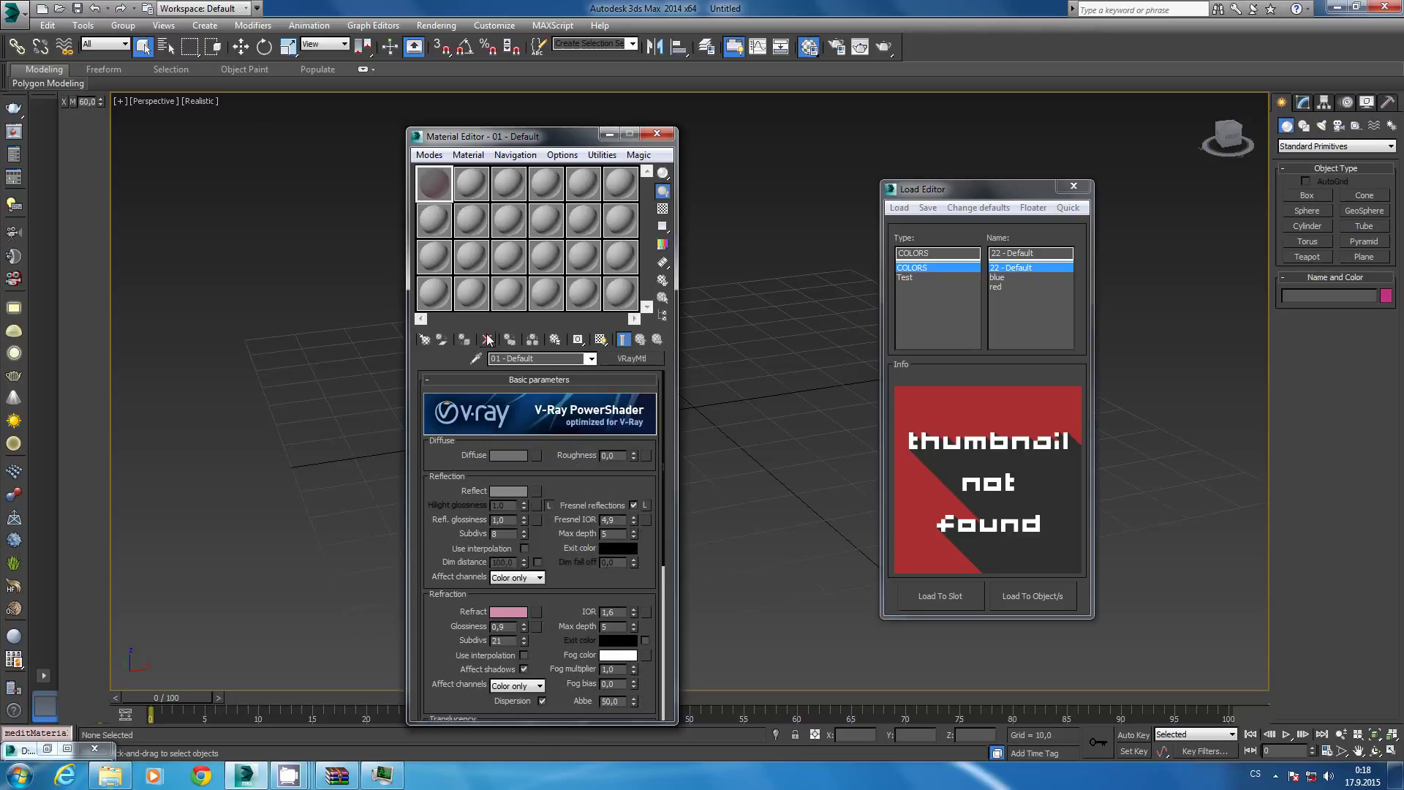
# Rename the material to refrakce_pink.
pyautogui.click(539, 357)
pyautogui.write('refrakce_')
pyautogui.write('pink')
pyautogui.moveTo(951, 189); pyautogui.dragTo(852, 189)
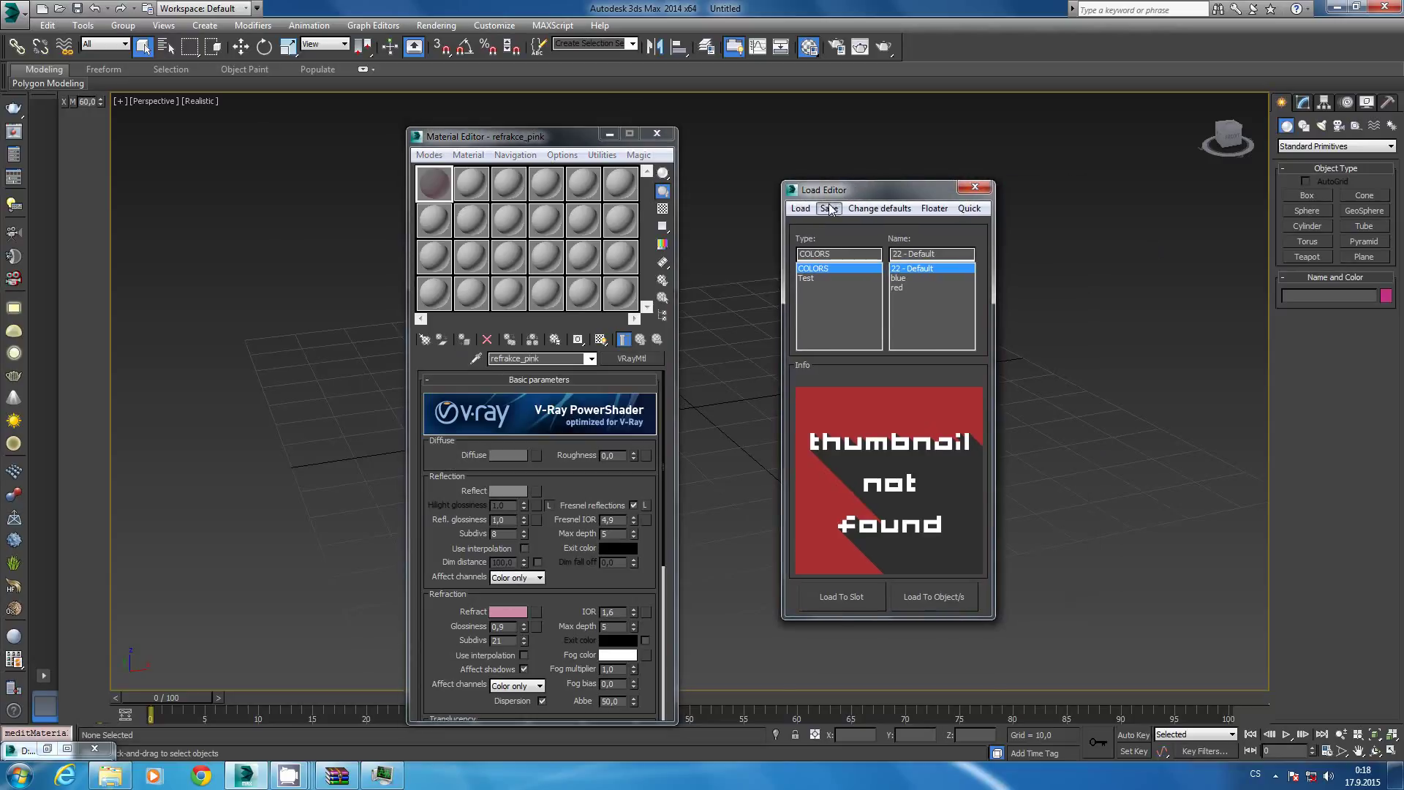
# Open MatMagic save settings with Vray_torus_simple as render environment and browse material types.
pyautogui.click(831, 210)
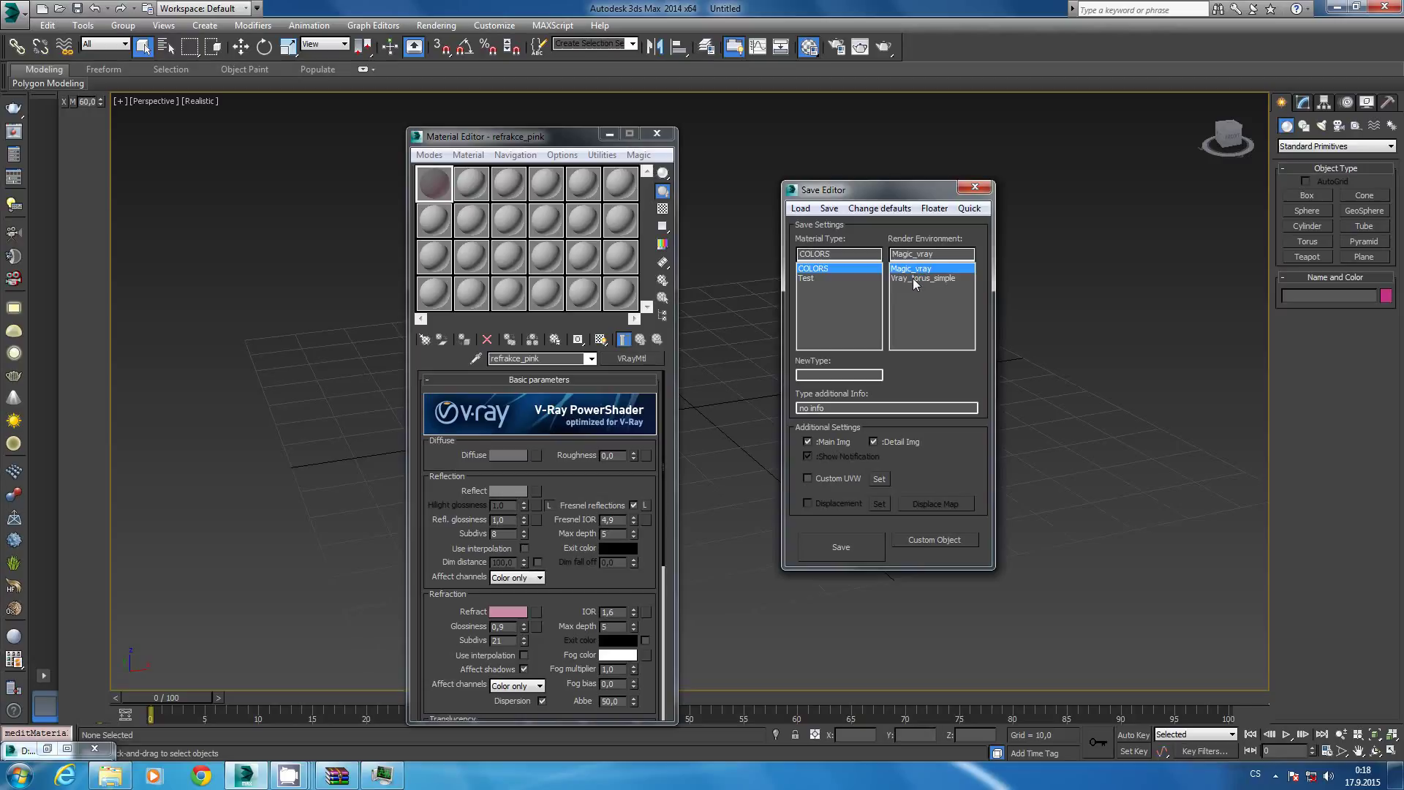
pyautogui.click(913, 281)
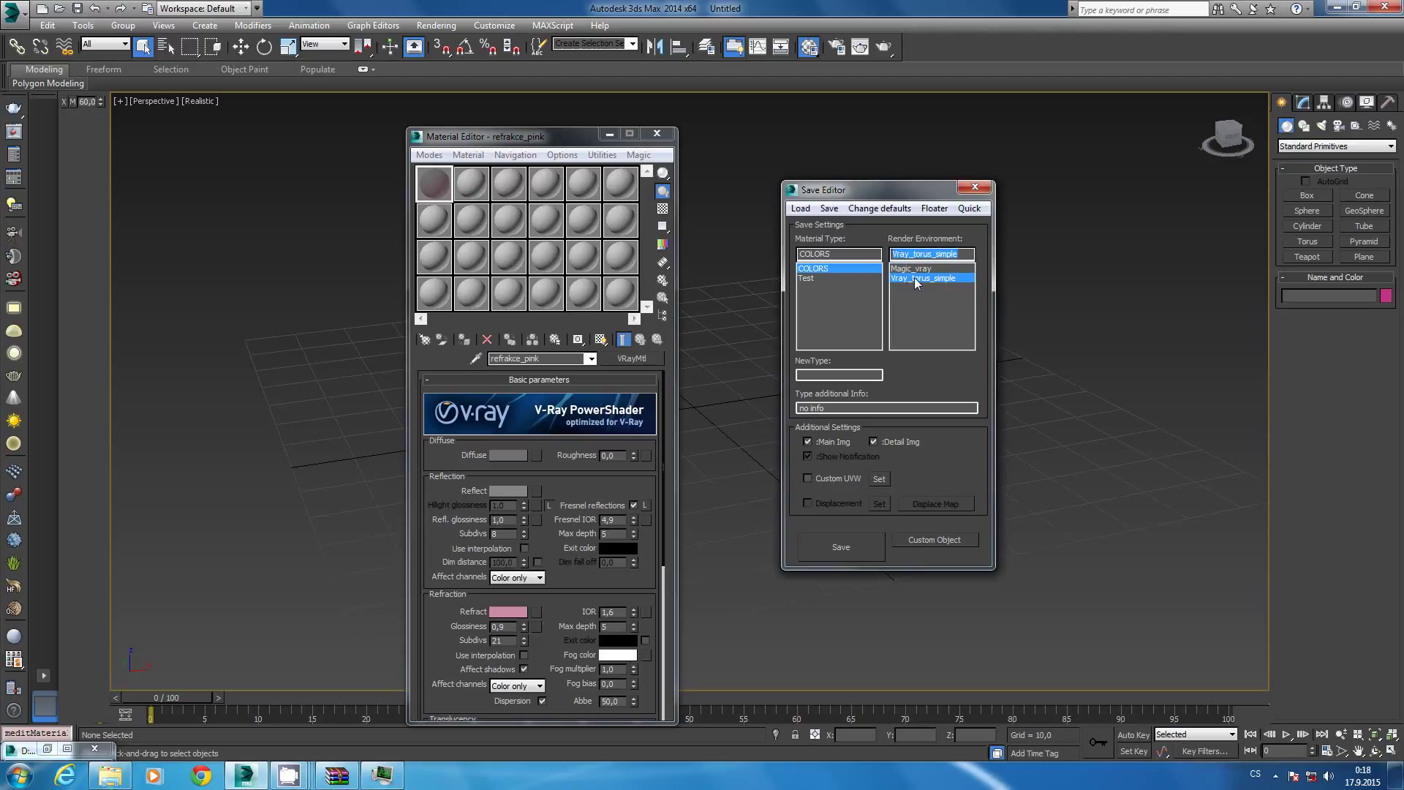
pyautogui.click(832, 288)
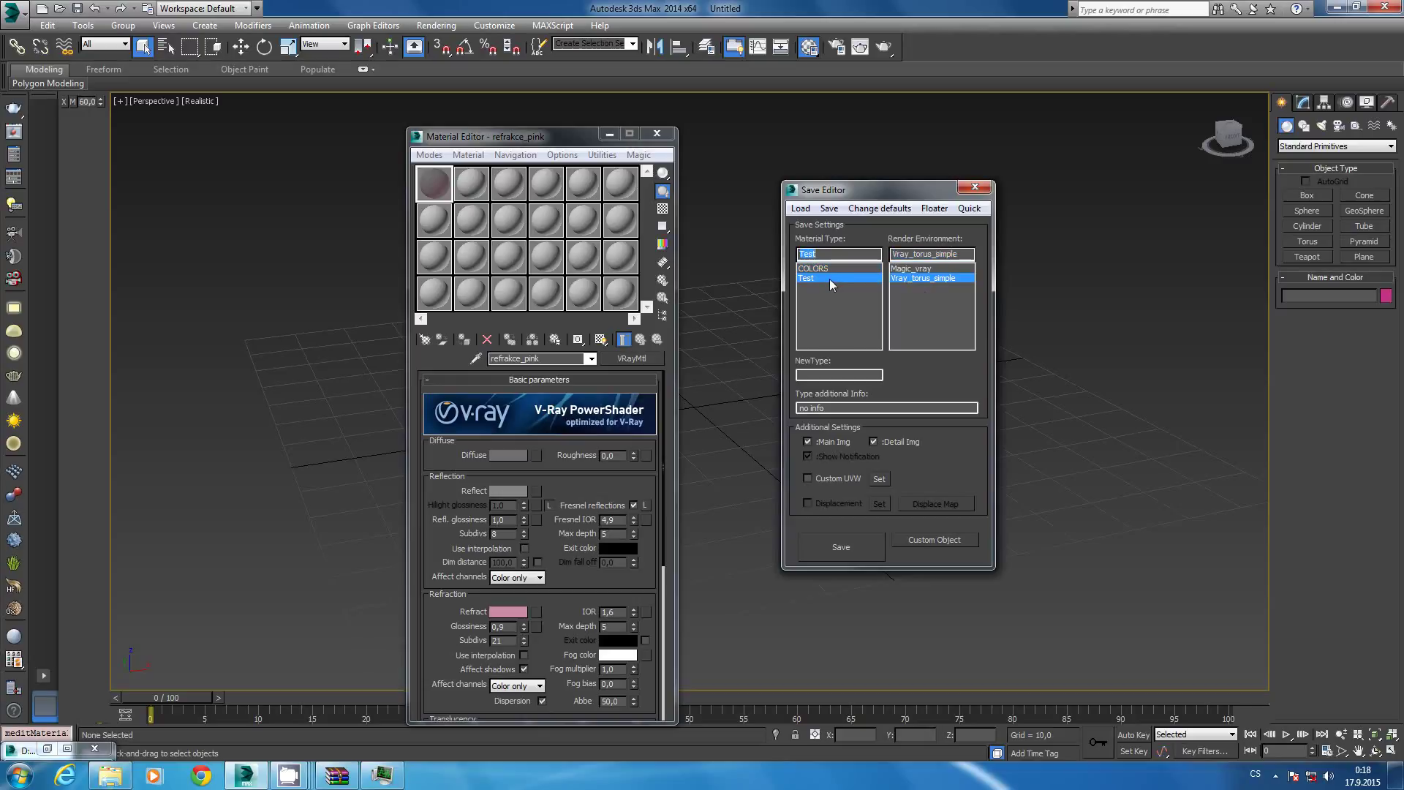
pyautogui.click(832, 270)
# Save refrakce_pink under a new 'transparent' type using the Vray_torus_simple environment.
pyautogui.click(832, 374)
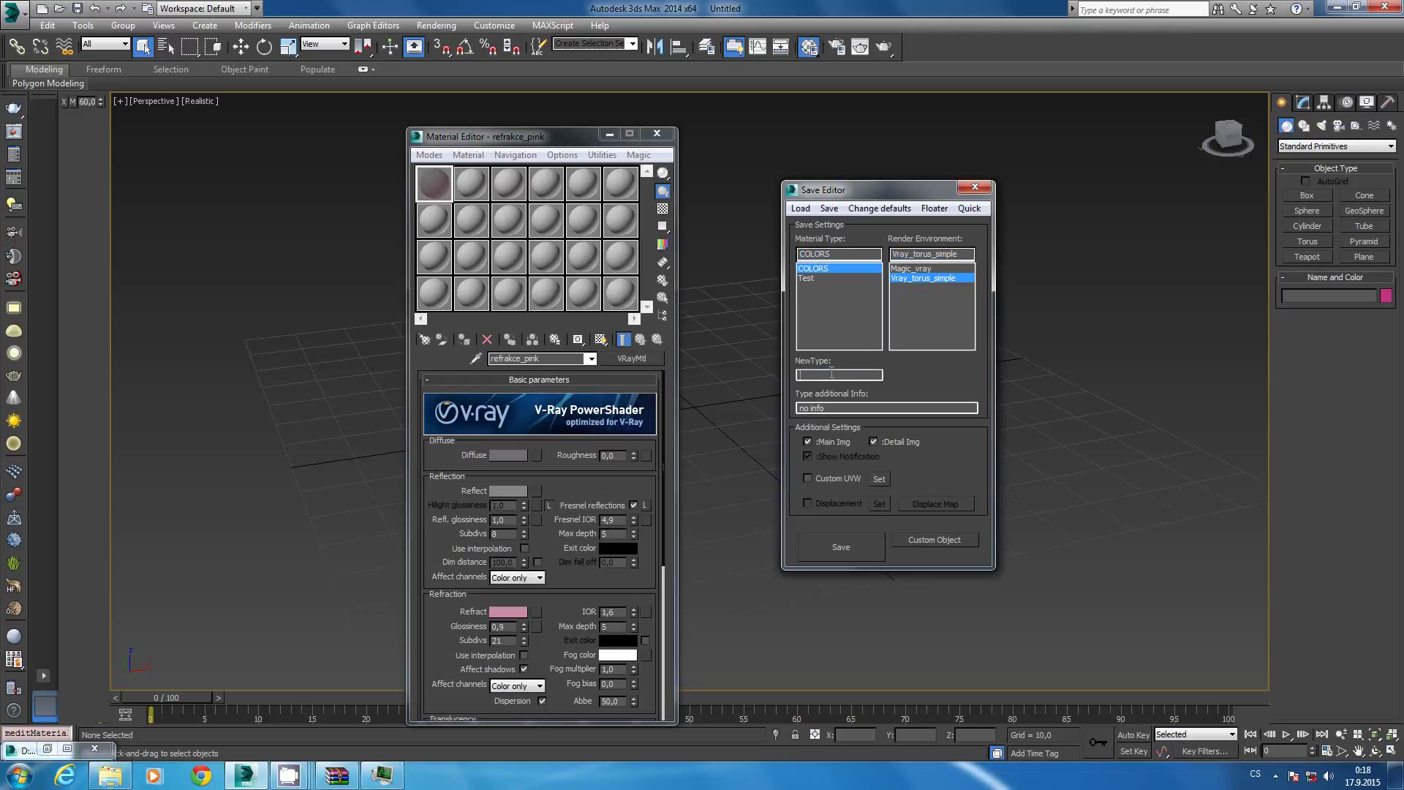
pyautogui.write('transparent')
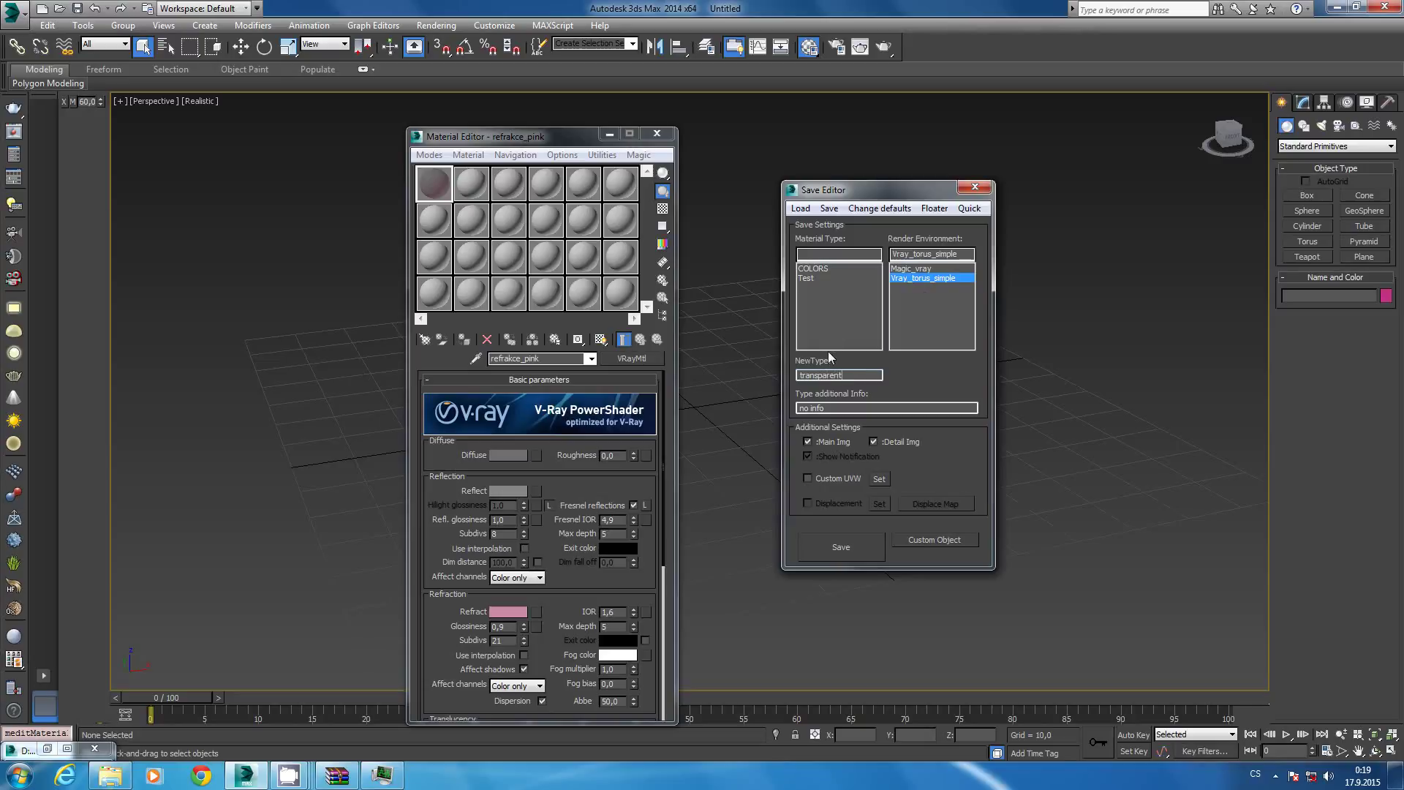
pyautogui.click(914, 279)
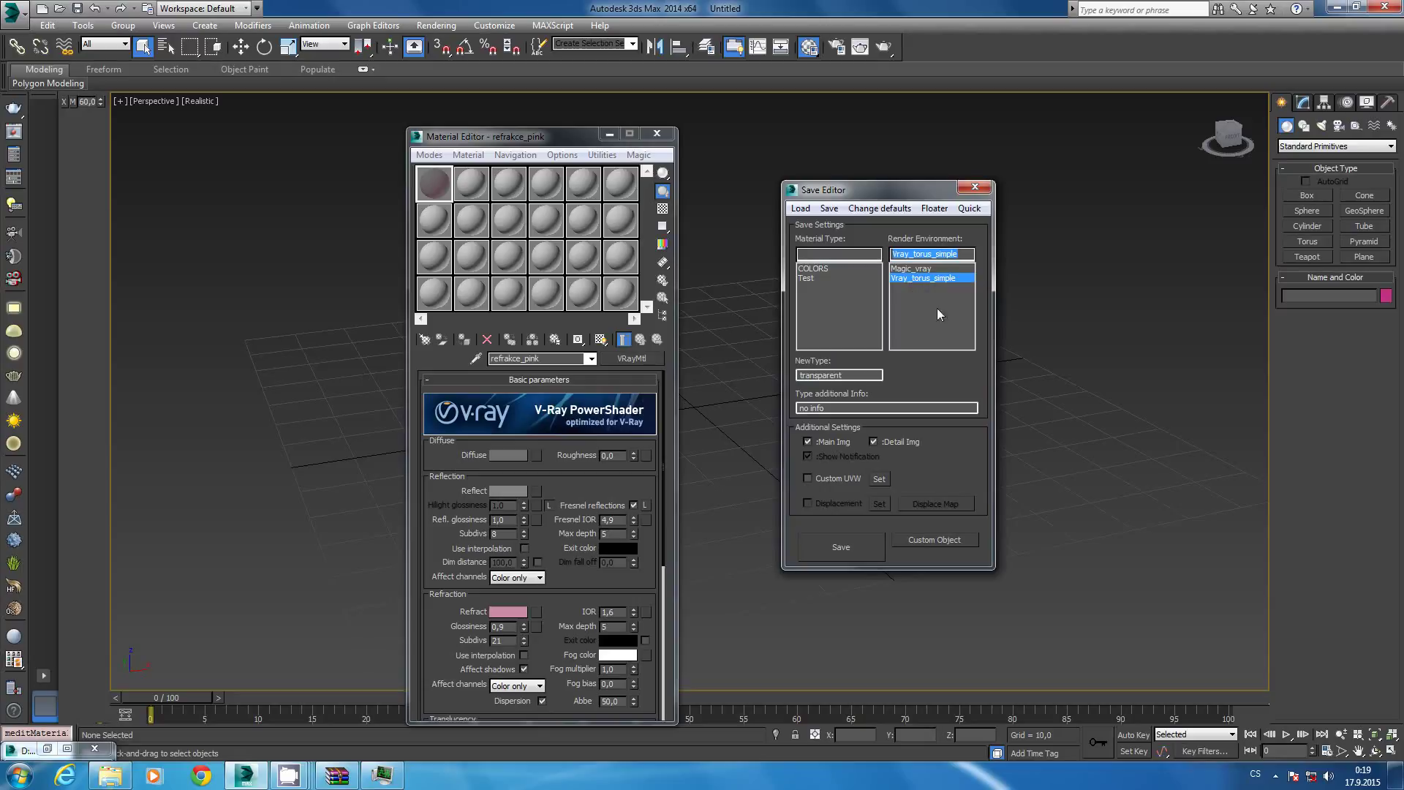
pyautogui.click(842, 550)
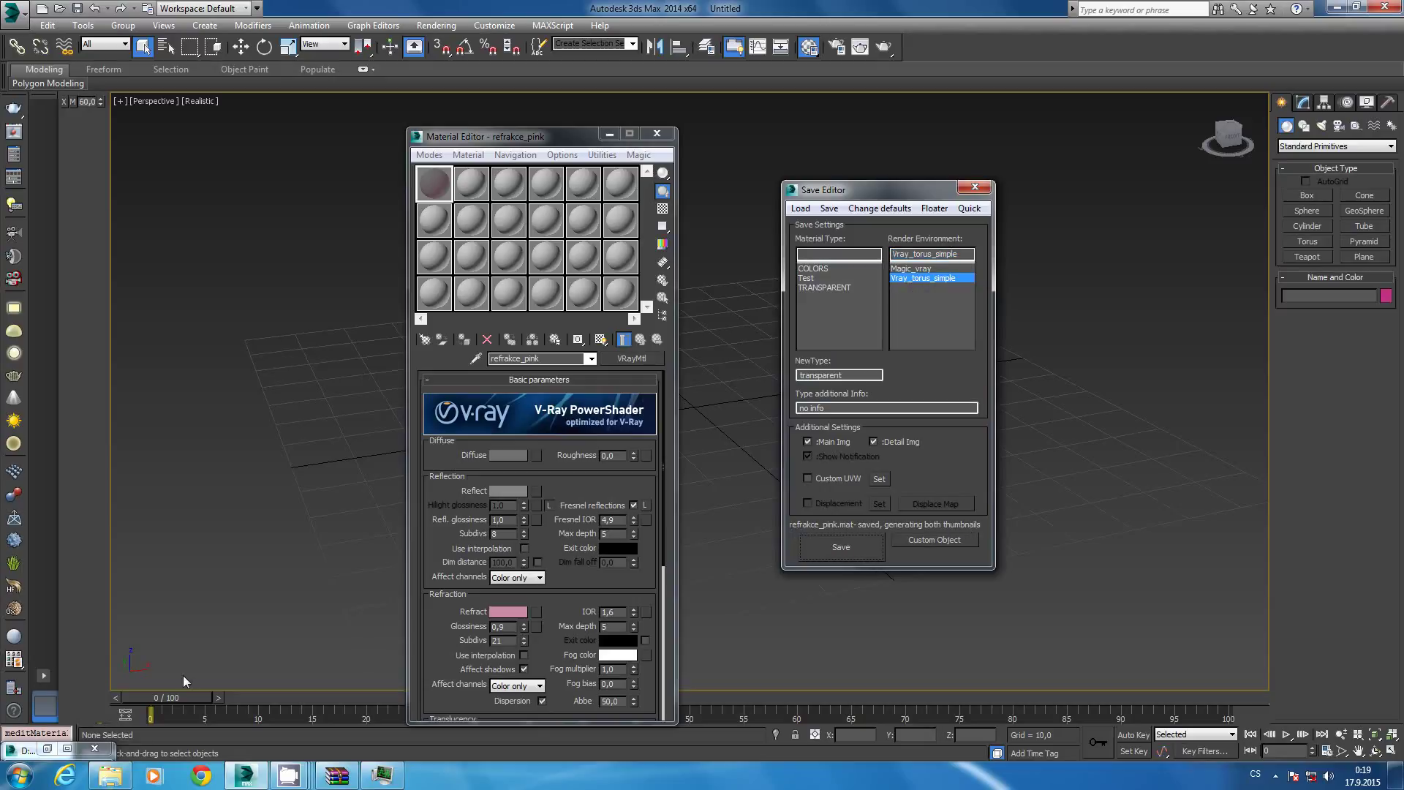
pyautogui.click(126, 779)
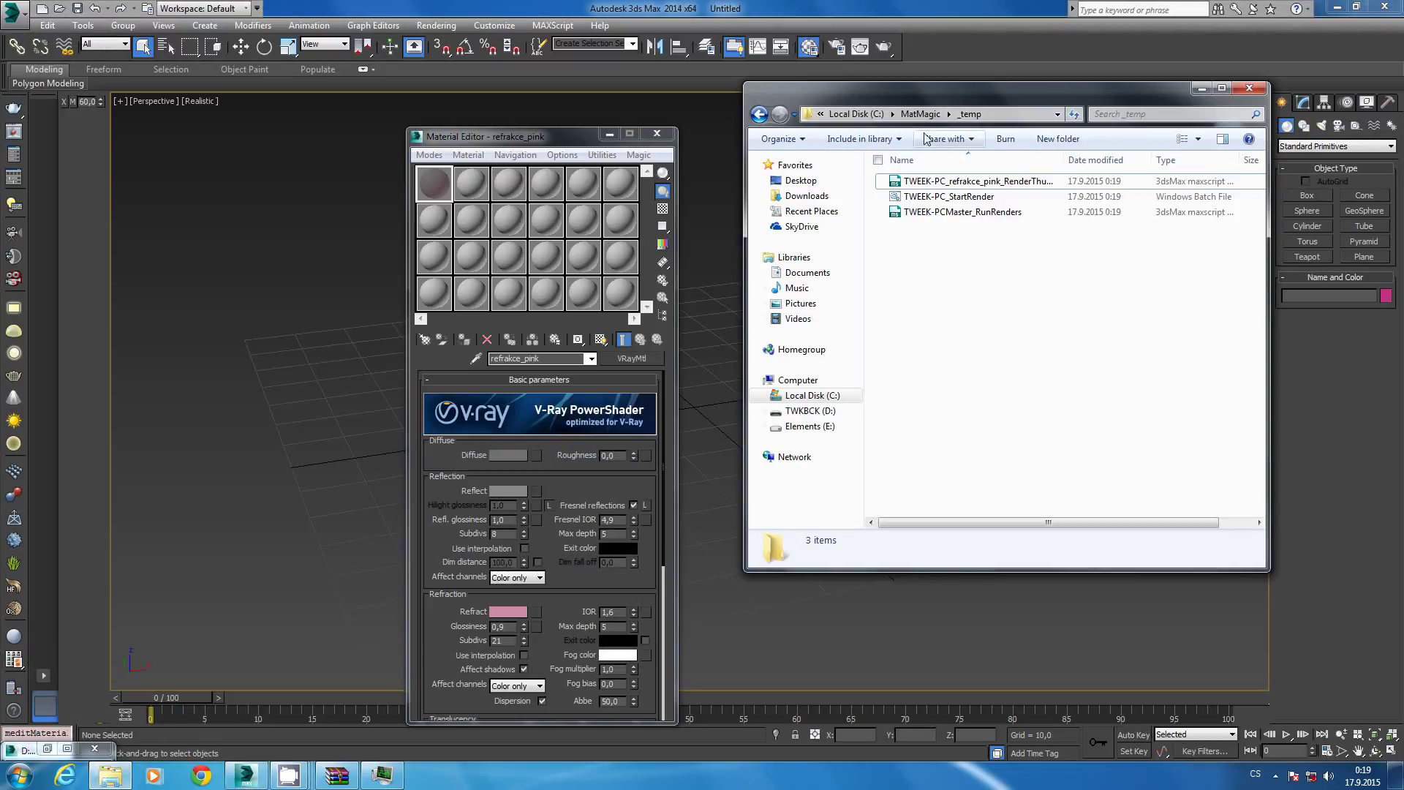
pyautogui.moveTo(933, 181)
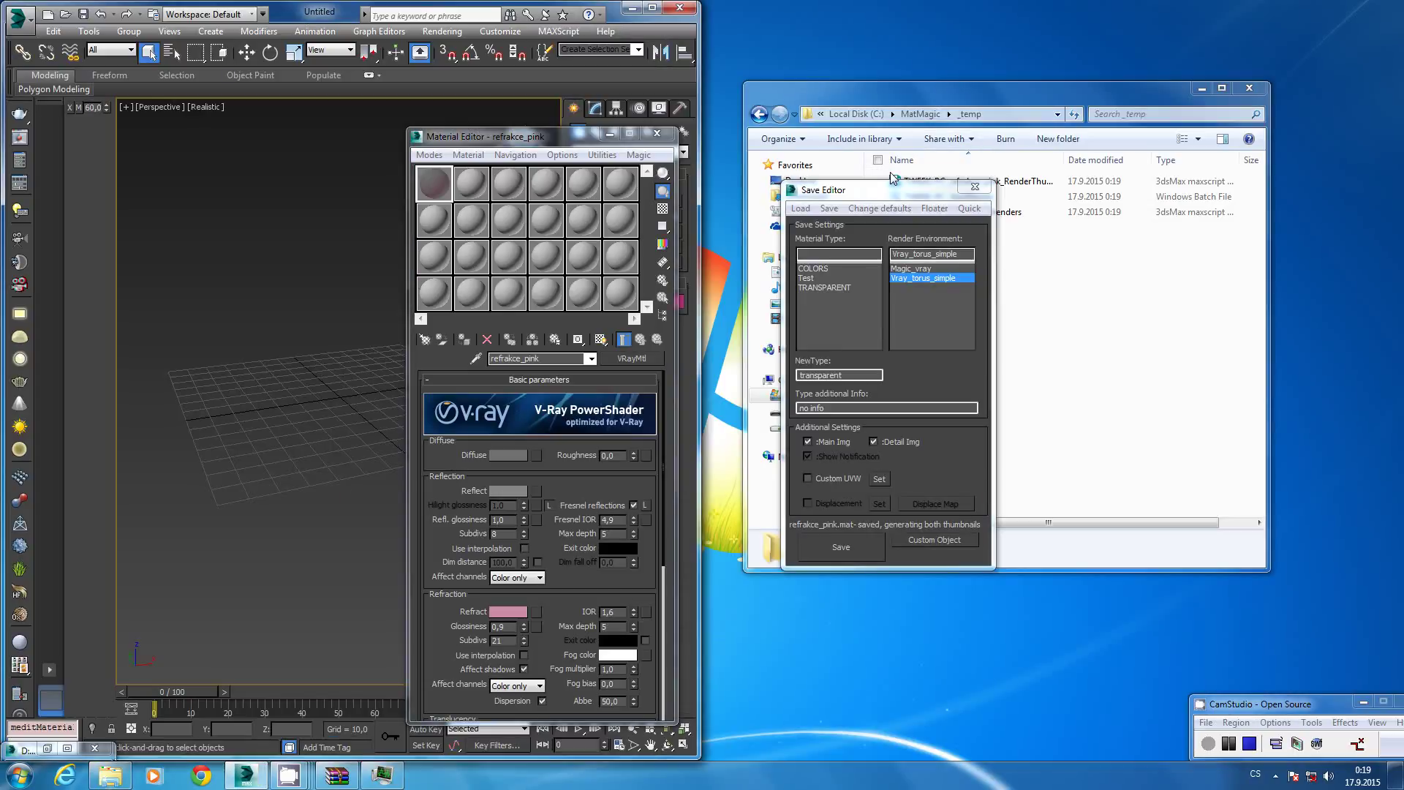
# Set the second material slot's diffuse colour to red.
pyautogui.moveTo(880, 198); pyautogui.dragTo(1068, 323)
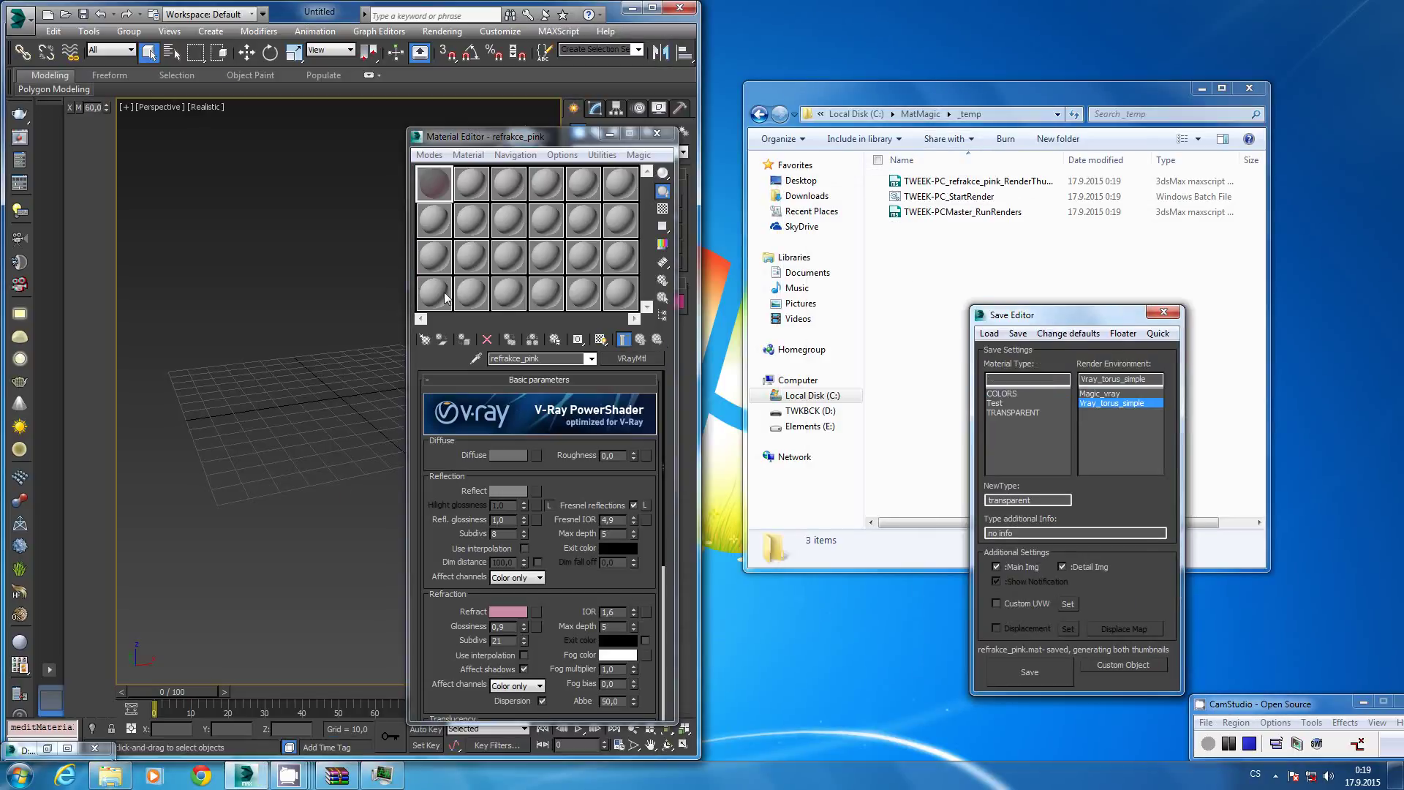
pyautogui.click(480, 186)
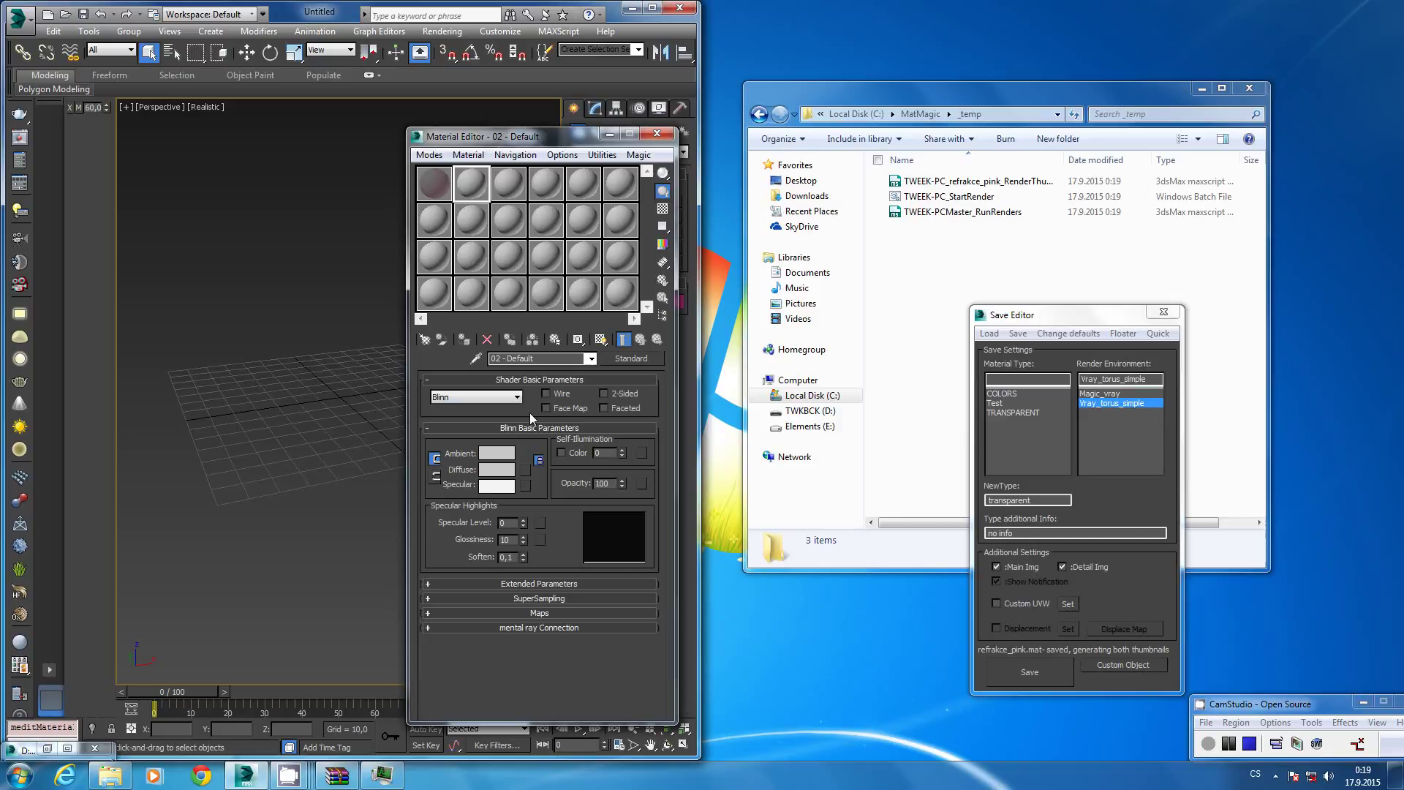
pyautogui.click(508, 469)
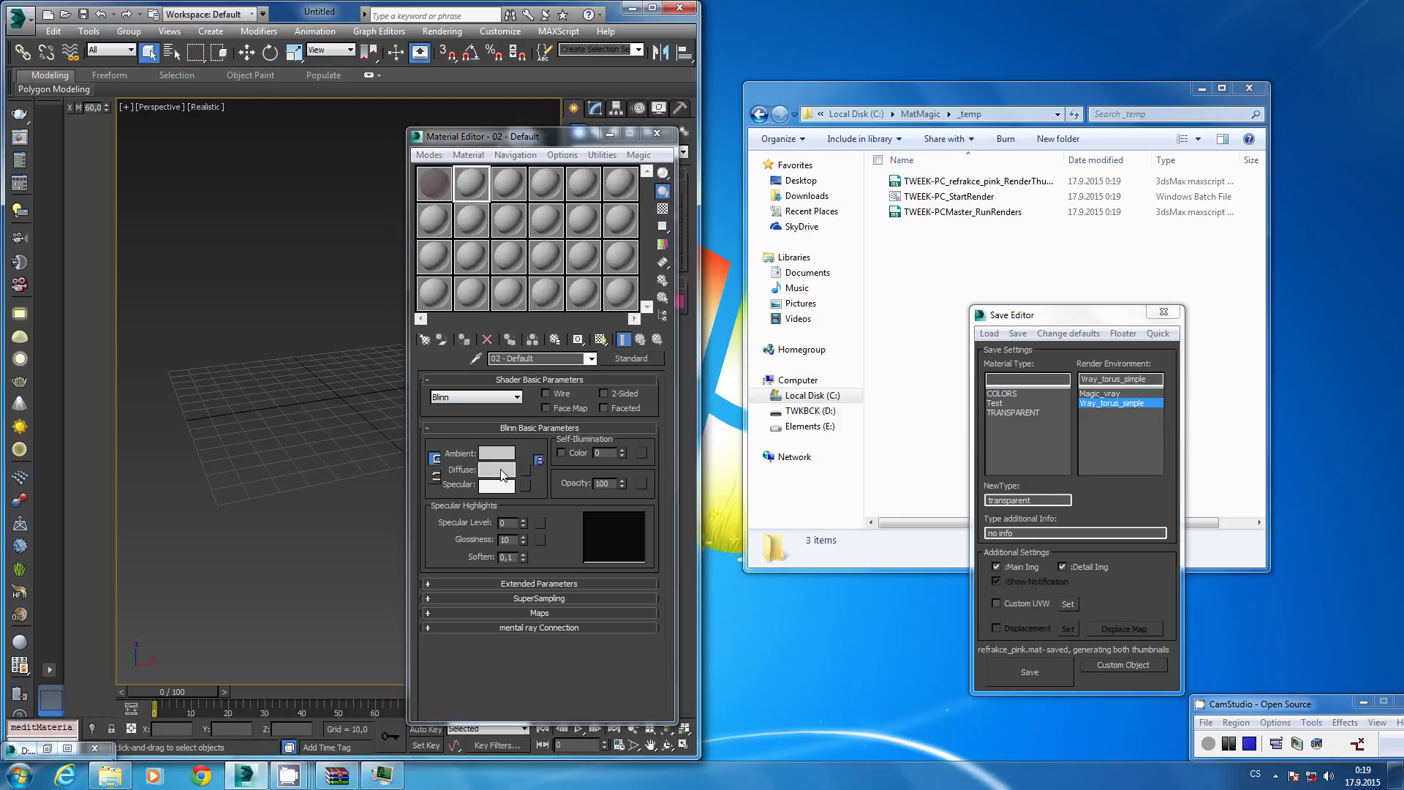
pyautogui.click(530, 150)
pyautogui.click(537, 215)
# Quick-save the red 02 - Default material into the TRANSPARENT library type.
pyautogui.moveTo(549, 143); pyautogui.dragTo(360, 148)
pyautogui.click(449, 160)
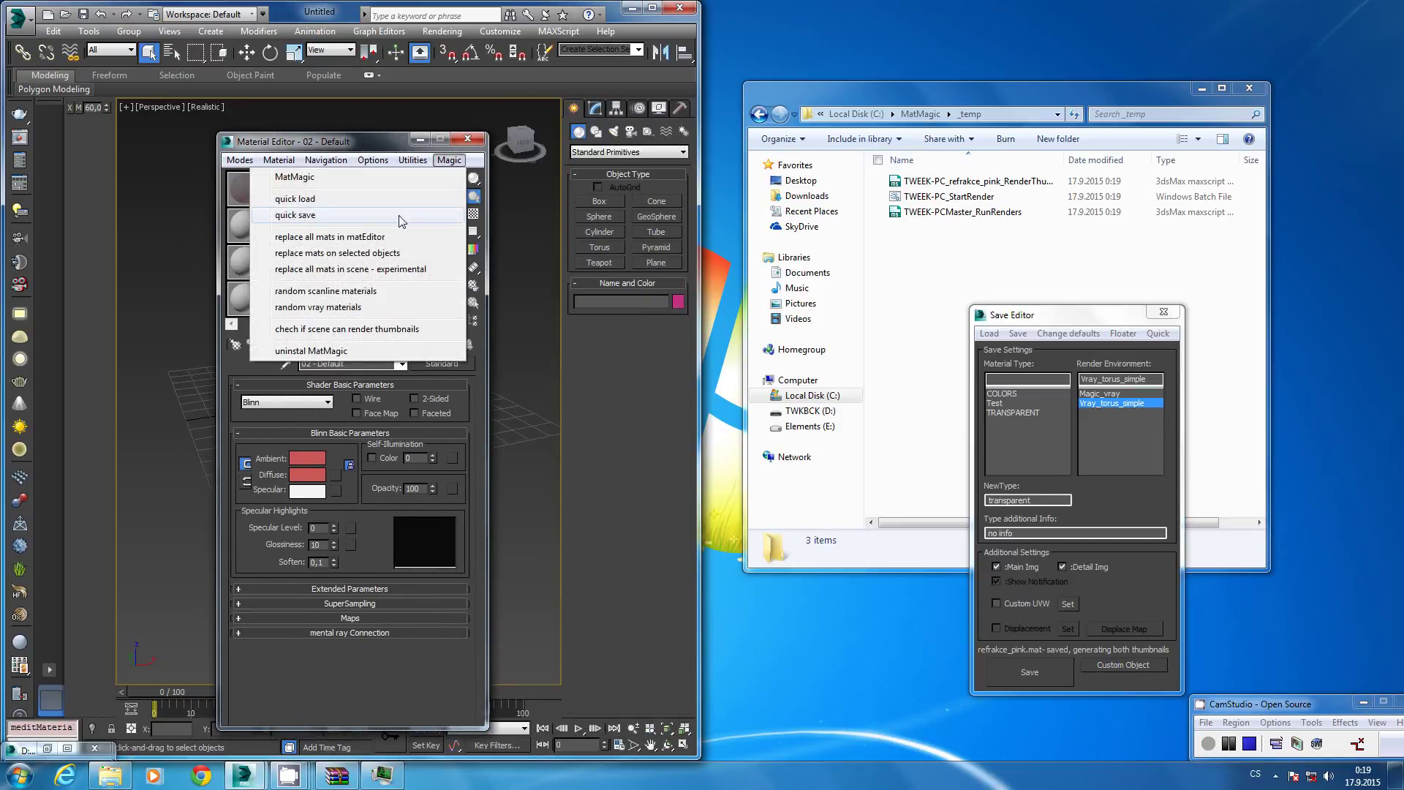
pyautogui.click(380, 218)
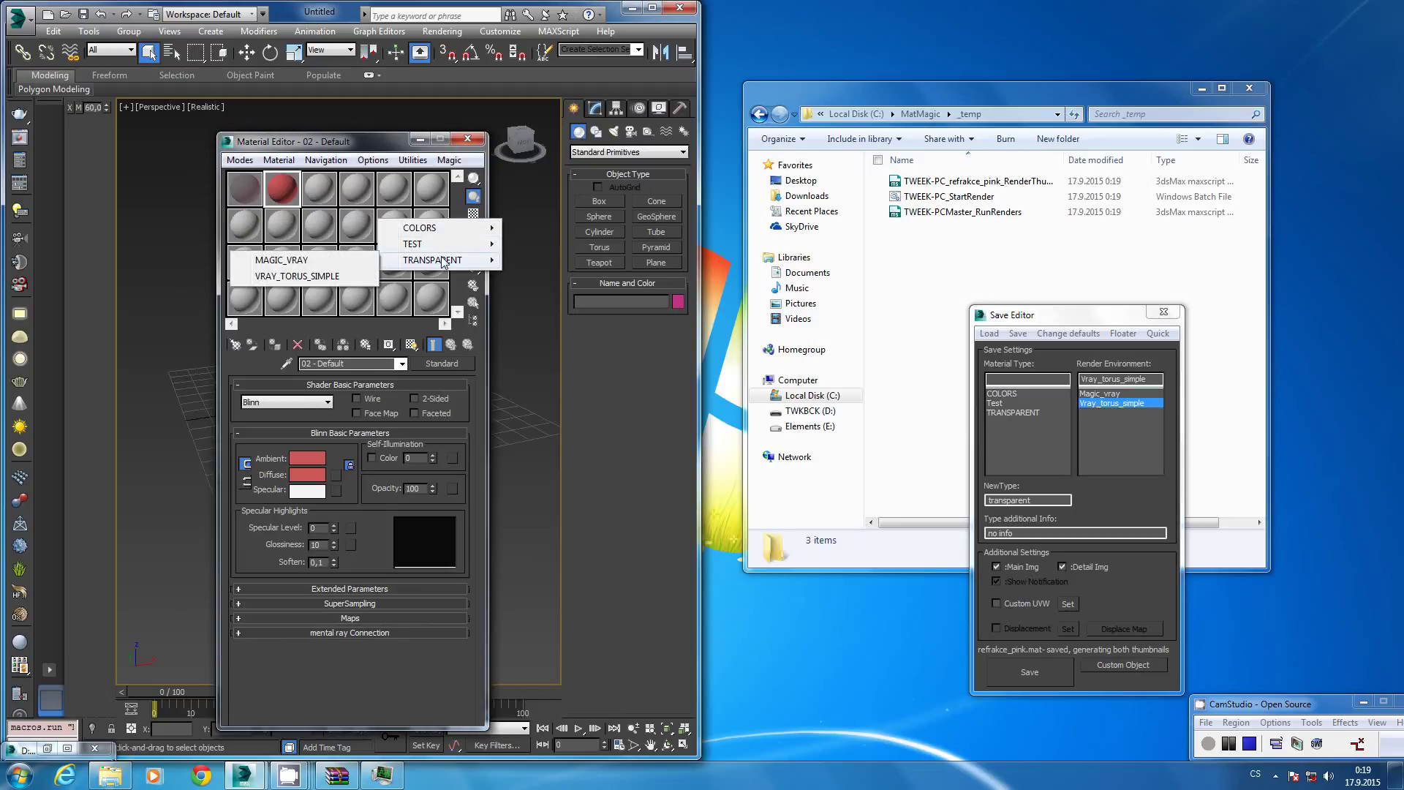
pyautogui.moveTo(428, 227)
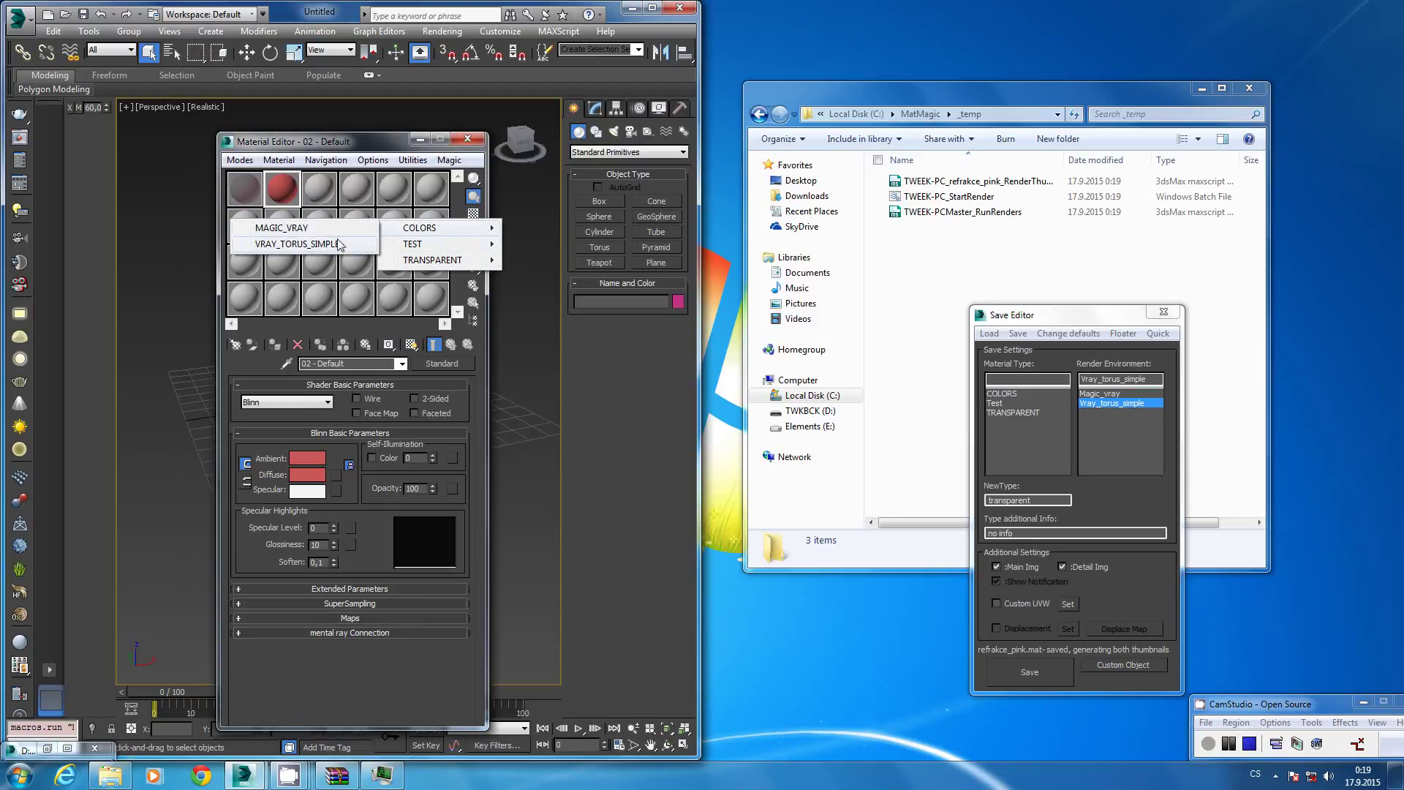
pyautogui.click(339, 245)
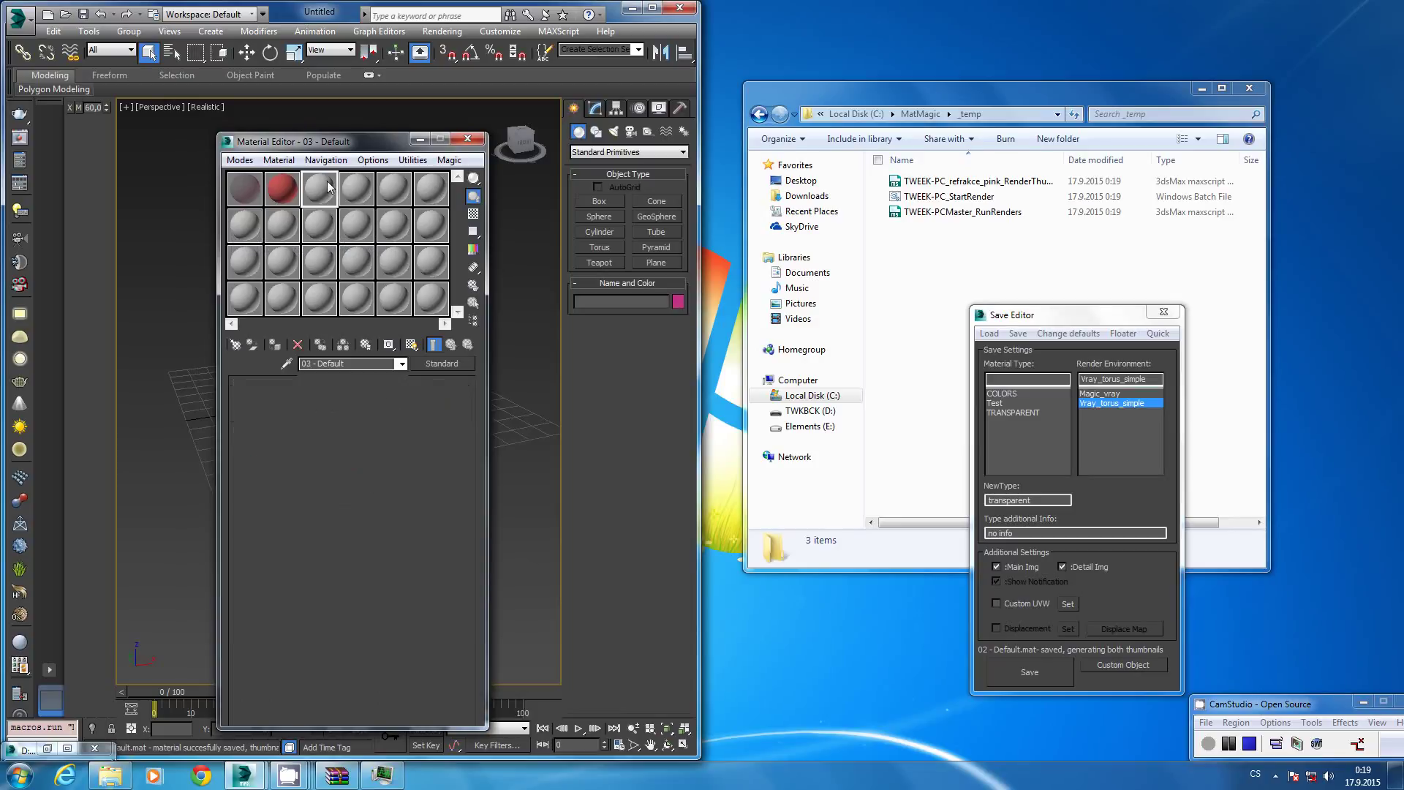
# Set the third material's diffuse colour to bright yellow.
pyautogui.click(307, 475)
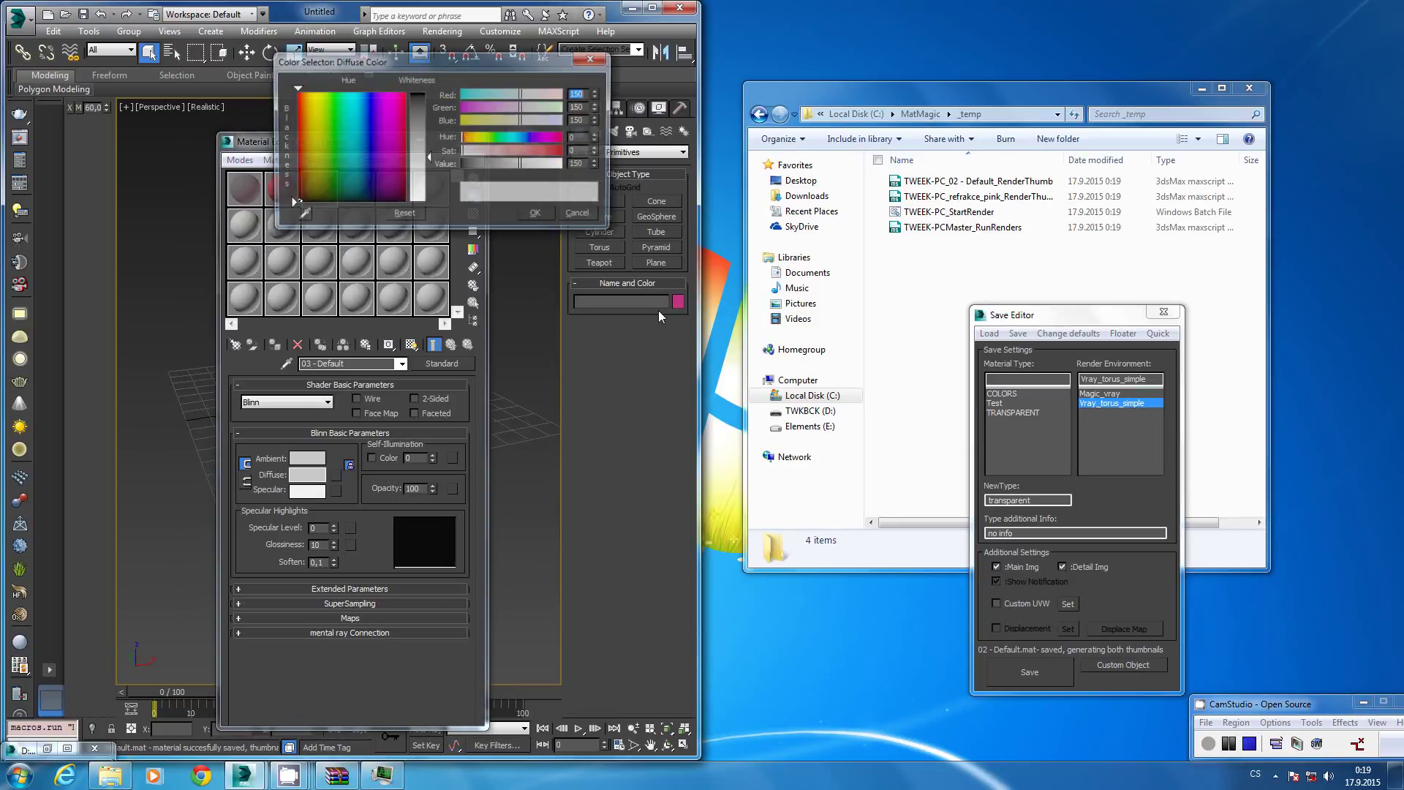
pyautogui.moveTo(332, 117); pyautogui.dragTo(316, 97)
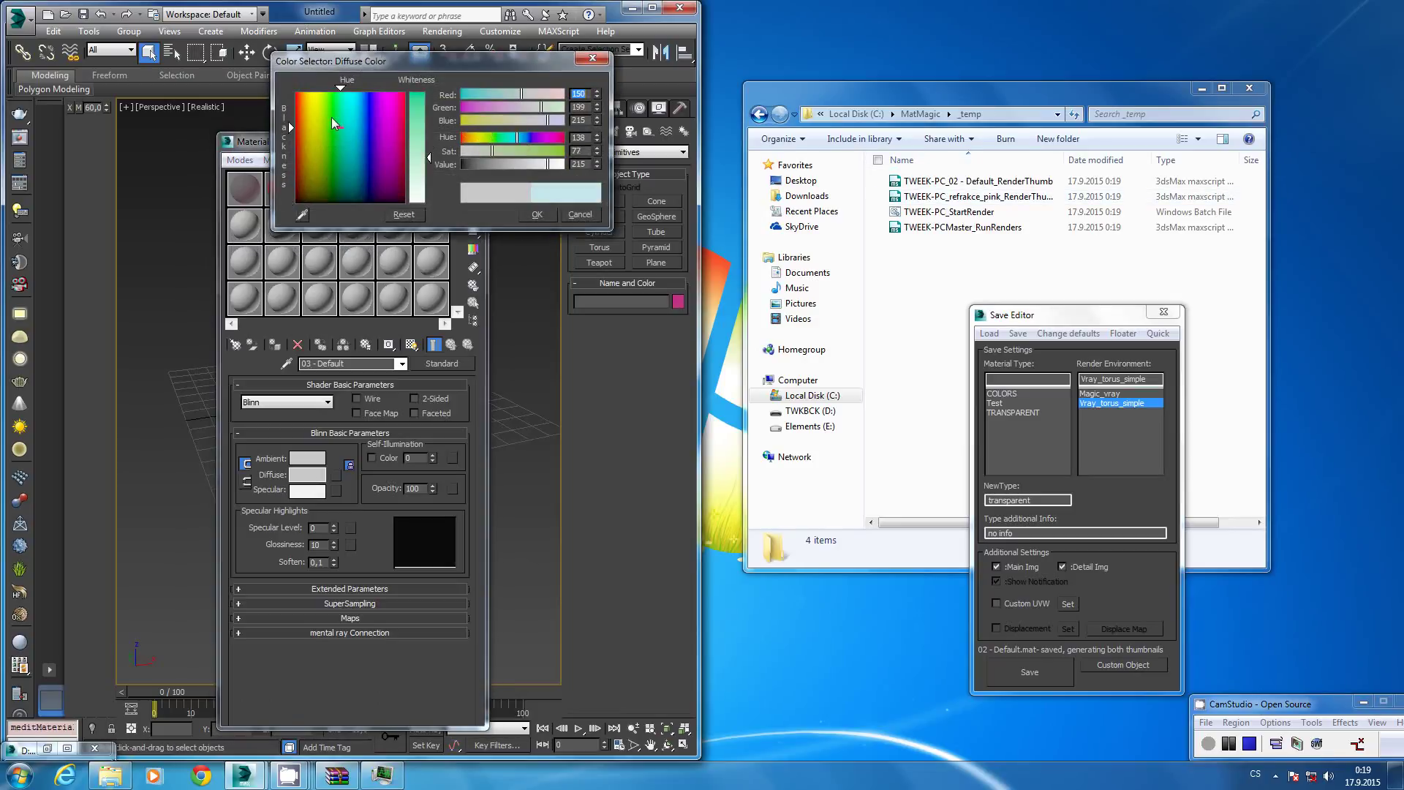
pyautogui.click(566, 149)
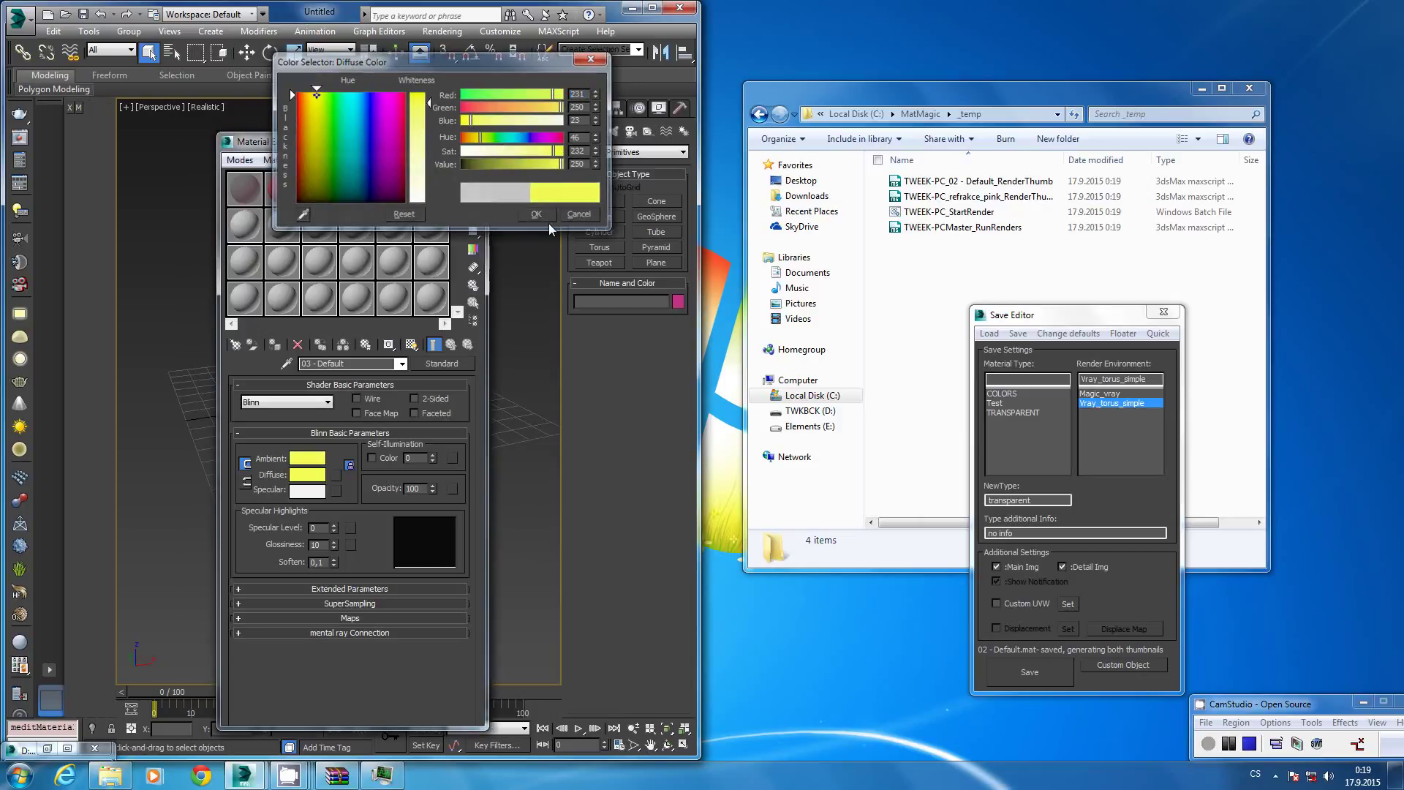
pyautogui.click(539, 214)
# Quick-save 03 - Default with the VRAY_TORUS_SIMPLE setup and select the fourth sample slot.
pyautogui.click(450, 160)
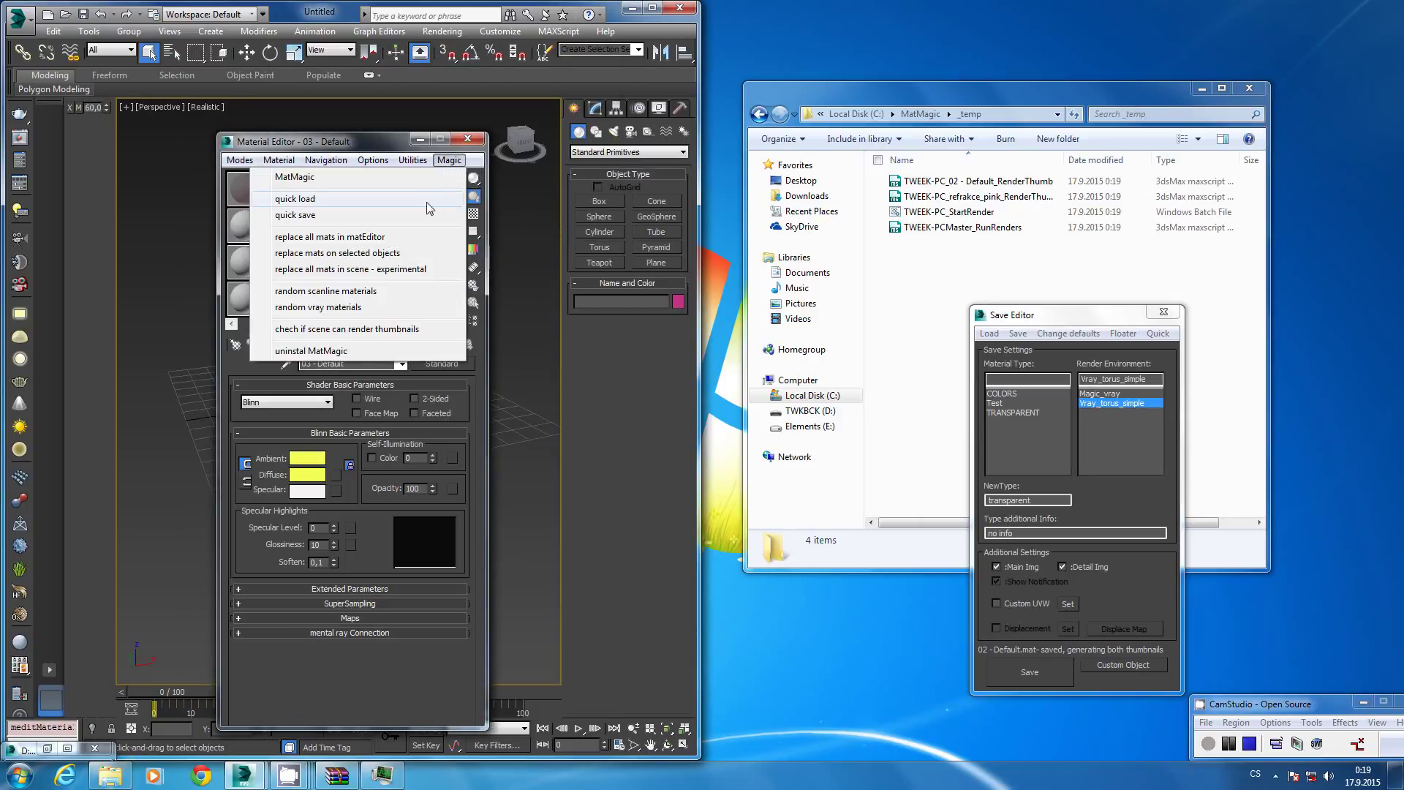
pyautogui.click(423, 217)
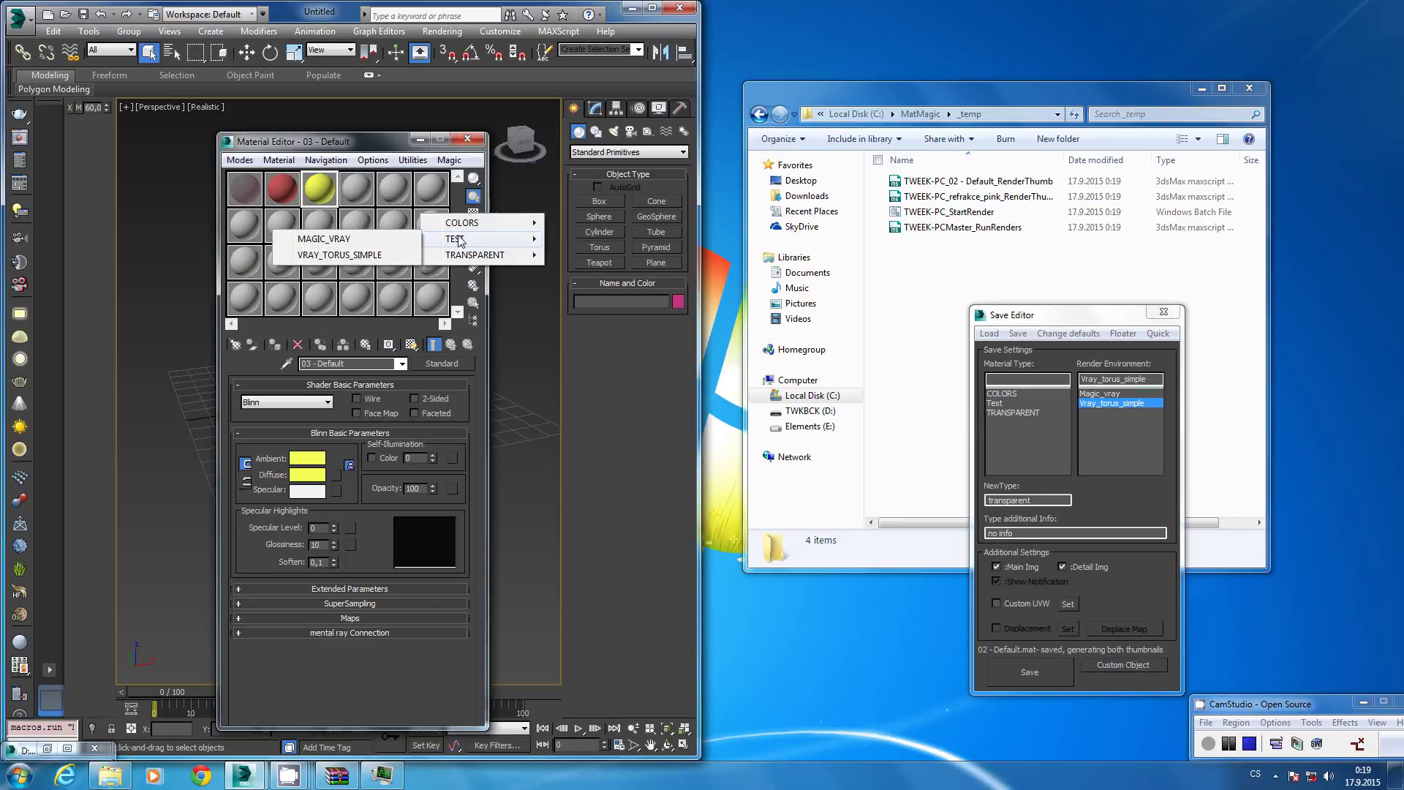
pyautogui.moveTo(455, 239)
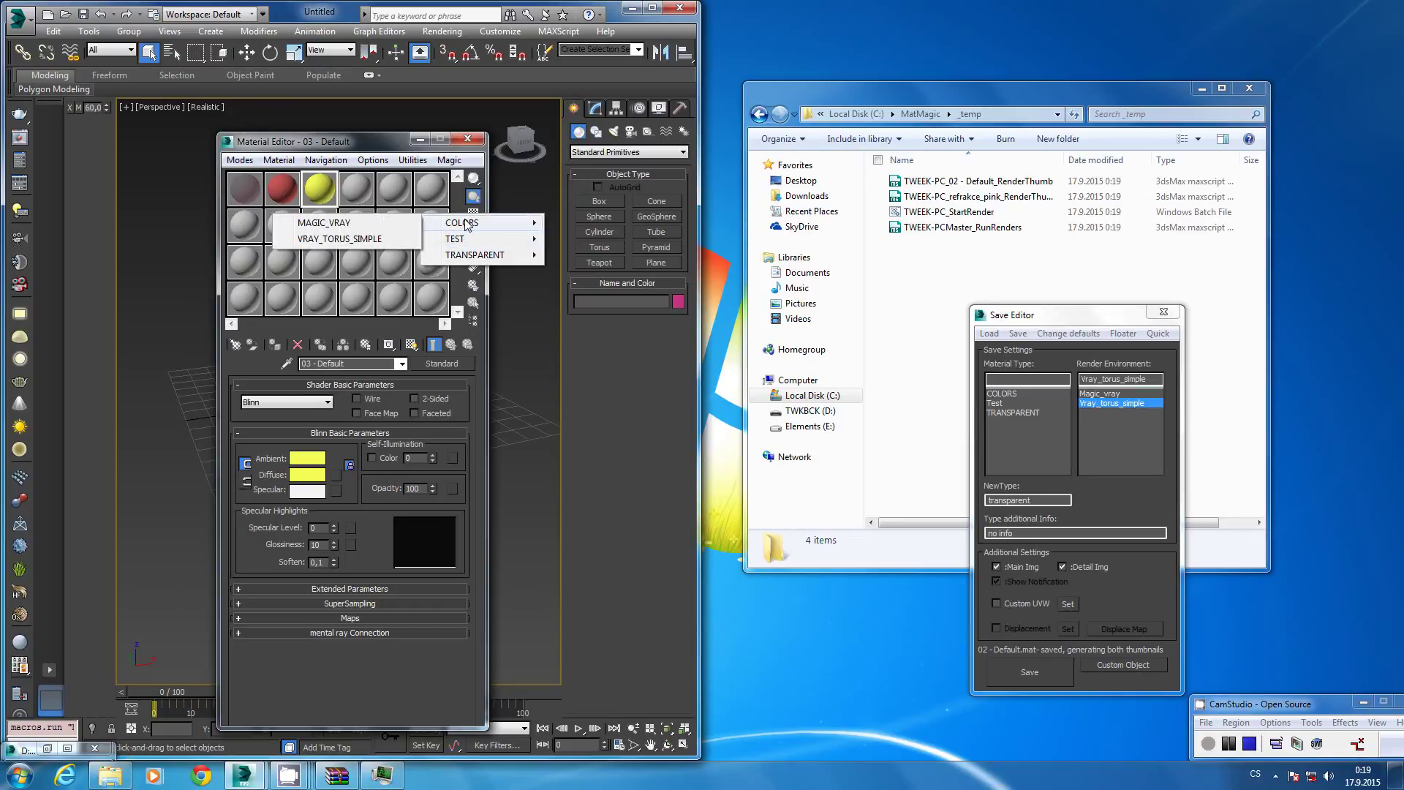
pyautogui.click(402, 240)
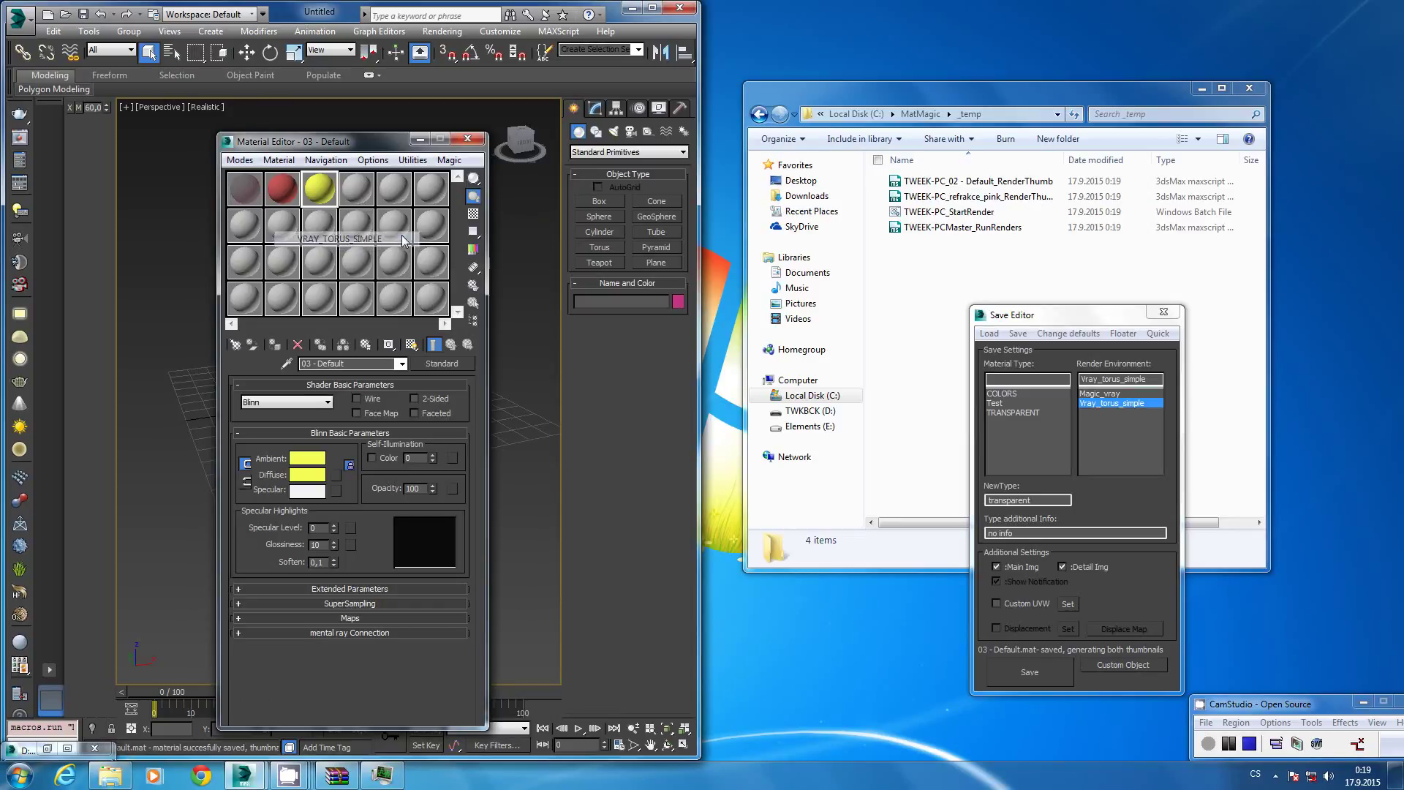
pyautogui.click(359, 197)
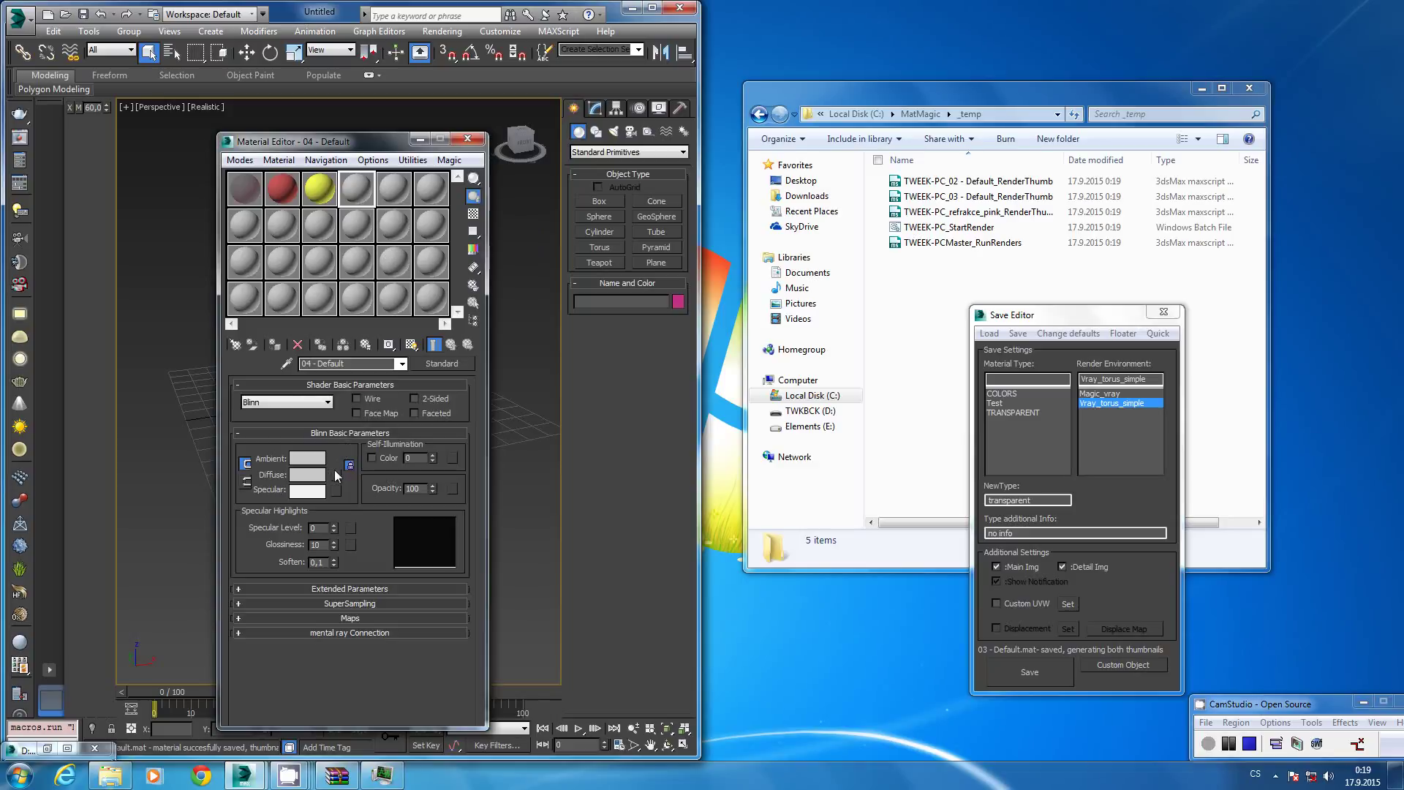
# Add a Checker diffuse map with U and V tiling of 20.
pyautogui.click(335, 474)
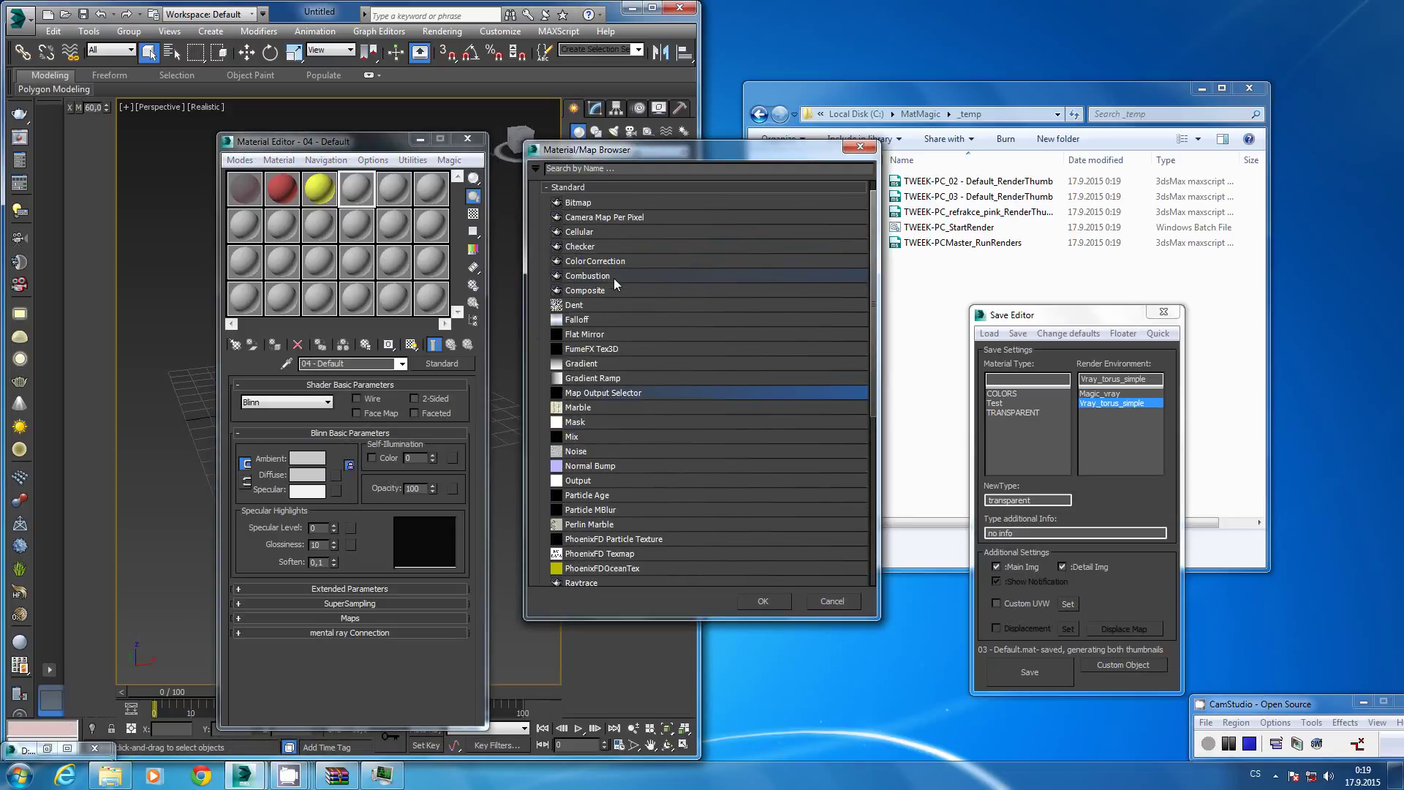
pyautogui.scroll(-2, 612, 335)
pyautogui.scroll(-2, 613, 335)
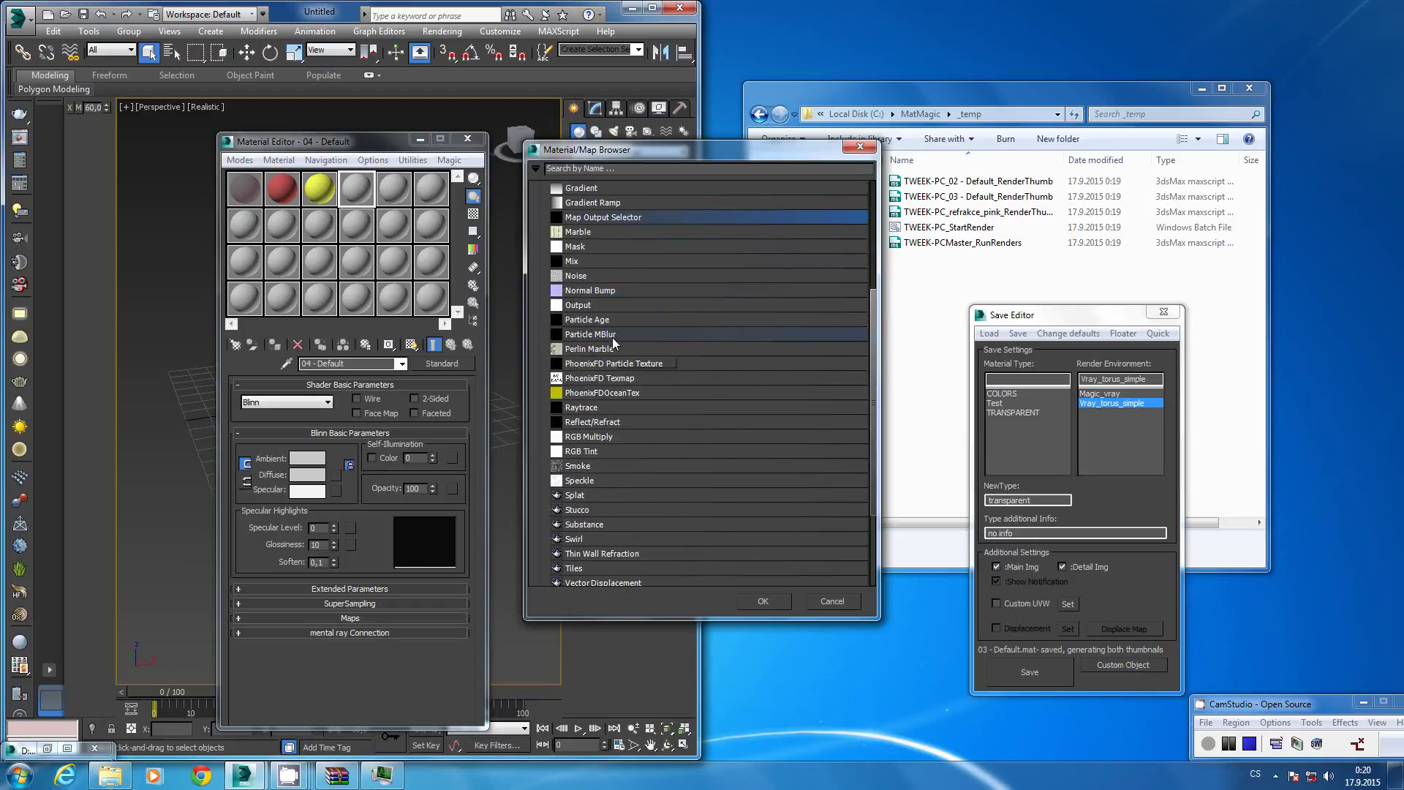
pyautogui.scroll(-2, 612, 337)
pyautogui.scroll(2, 612, 336)
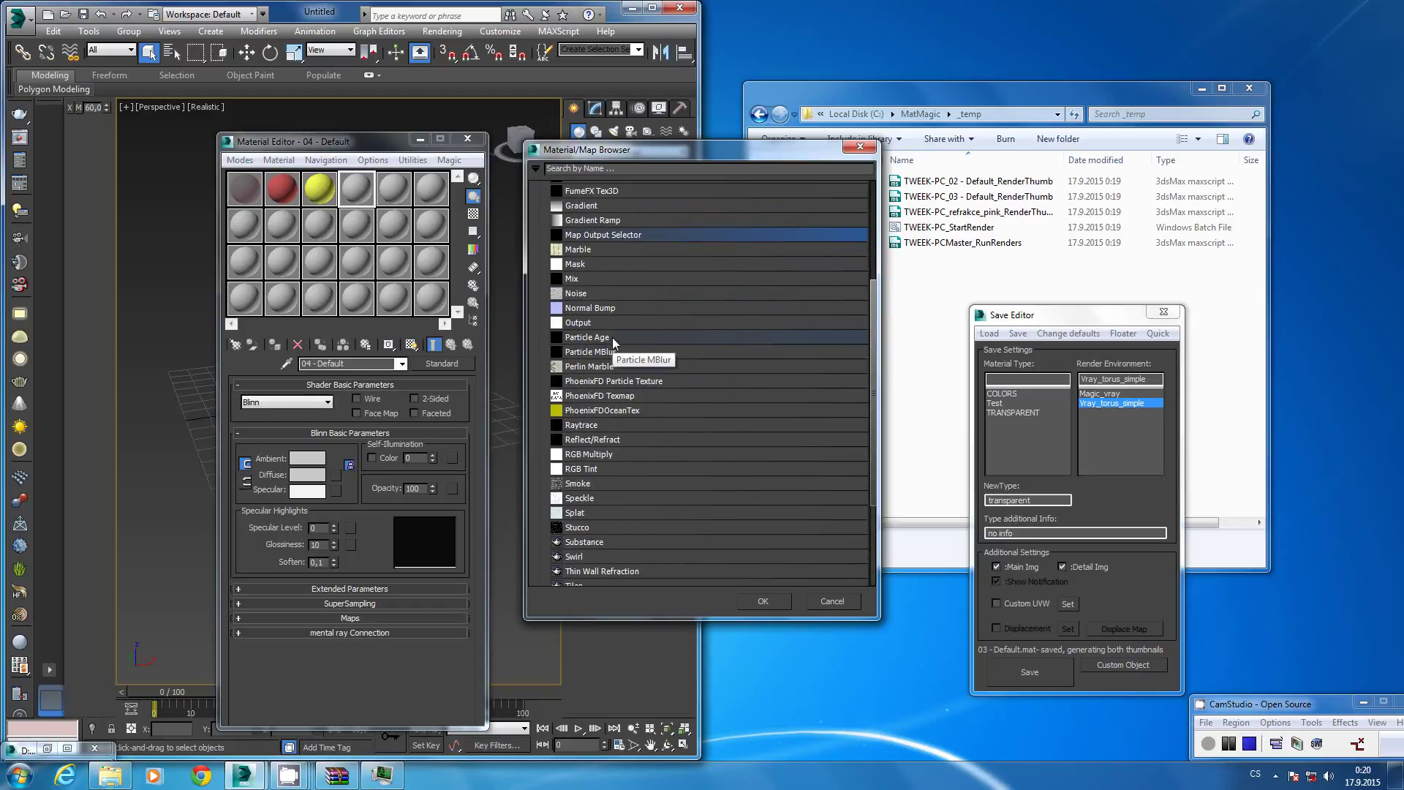
pyautogui.scroll(2, 612, 337)
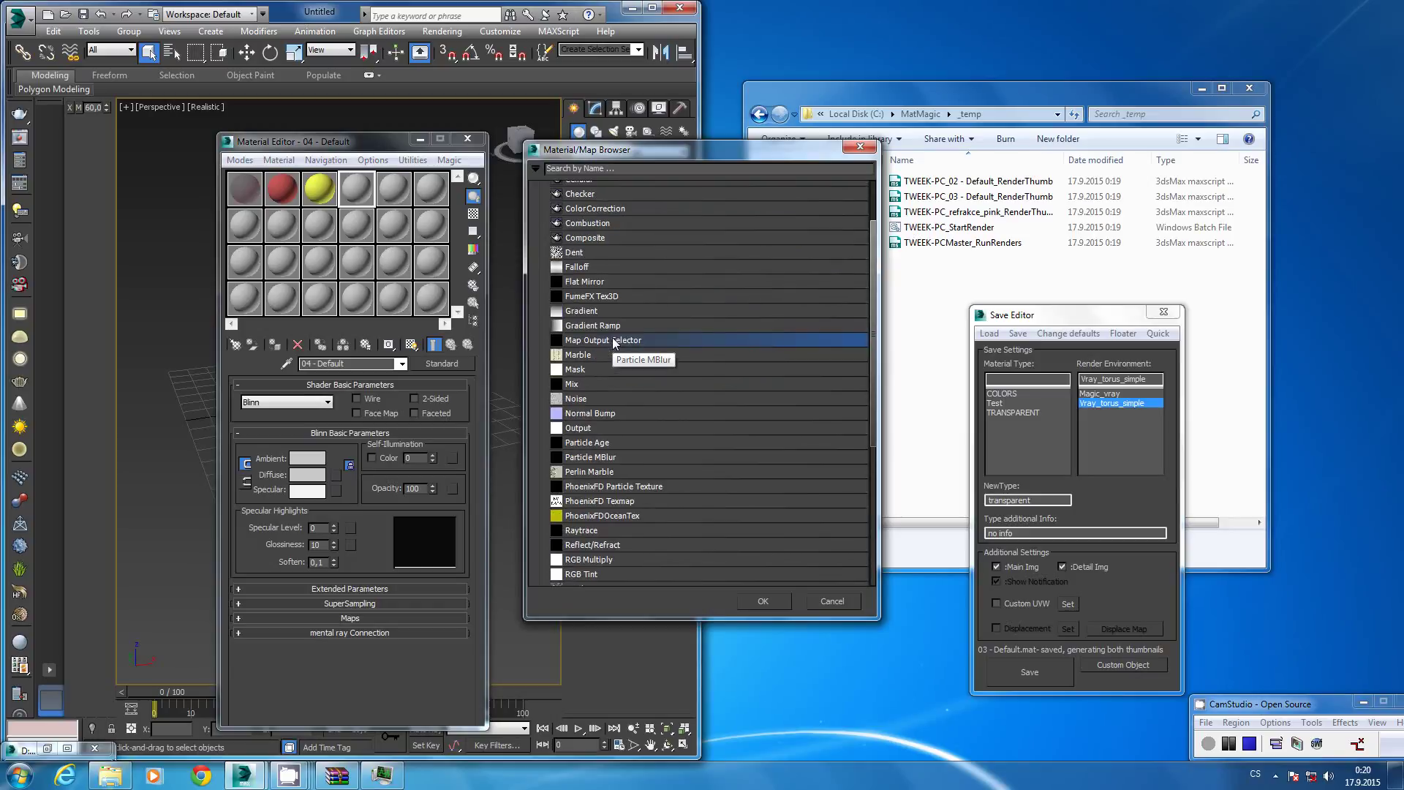
pyautogui.doubleClick(602, 194)
pyautogui.doubleClick(336, 456)
pyautogui.write('20')
pyautogui.press('Tab')
pyautogui.write('20')
pyautogui.press('Return')
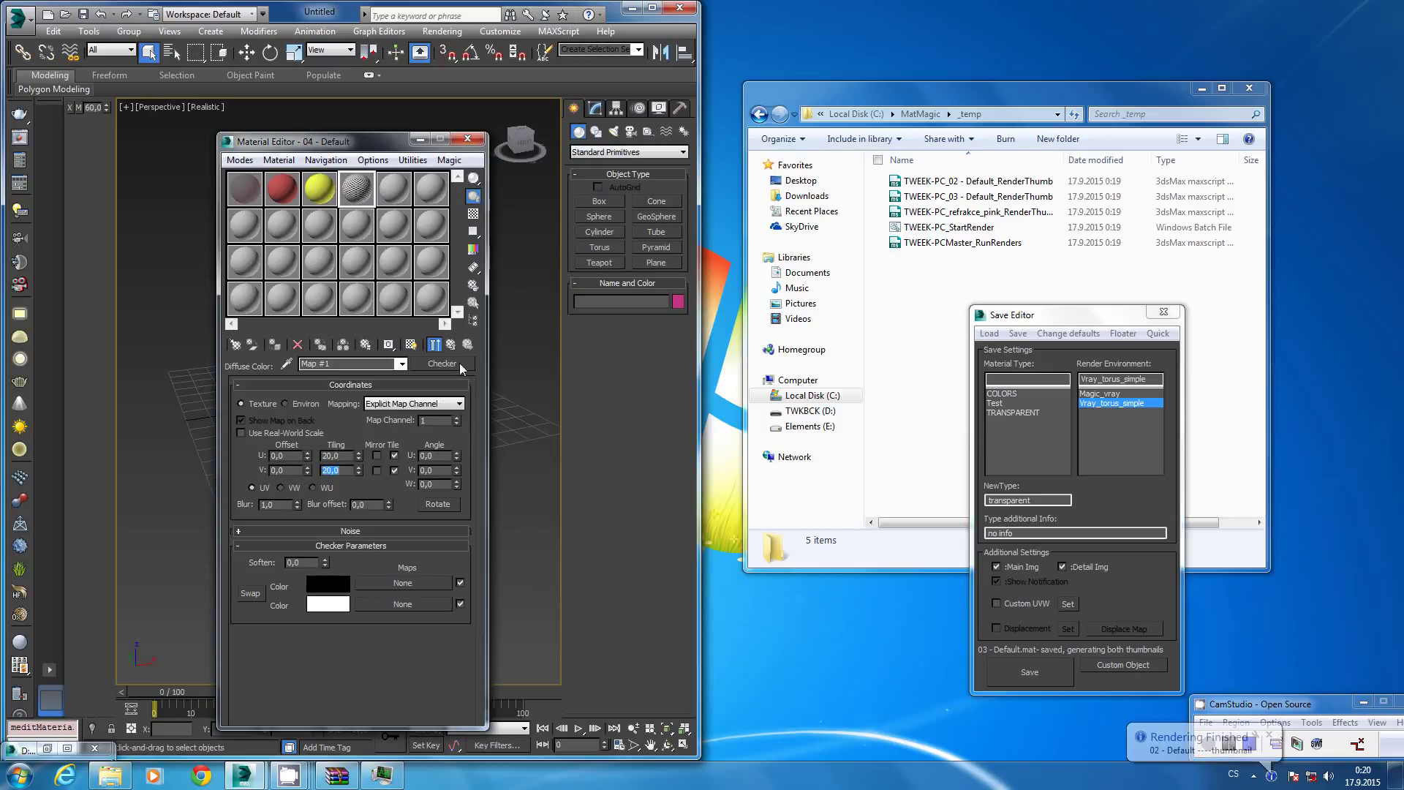
# Rename the material to ch and quick-save it into COLORS.
pyautogui.click(468, 344)
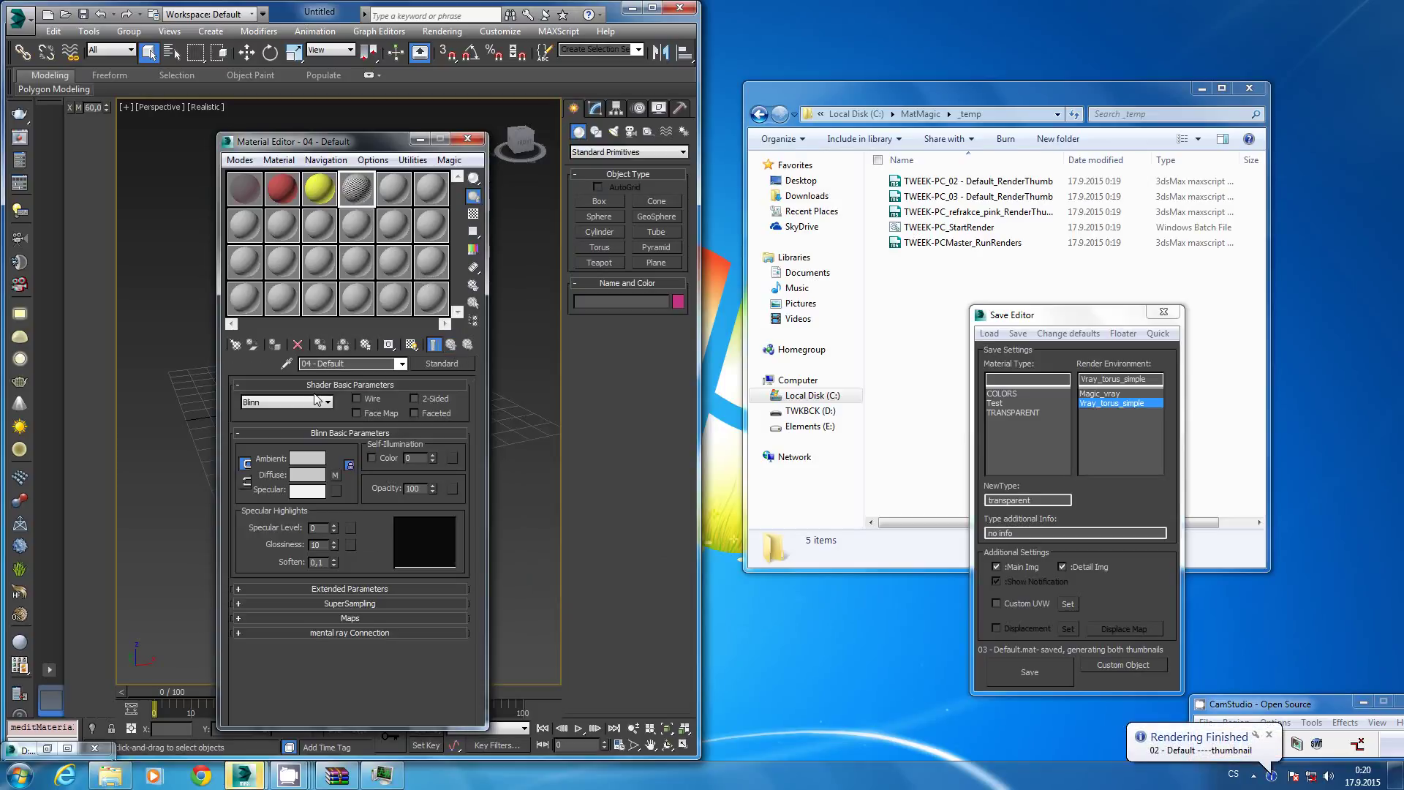
pyautogui.doubleClick(336, 364)
pyautogui.write('ch')
pyautogui.click(449, 159)
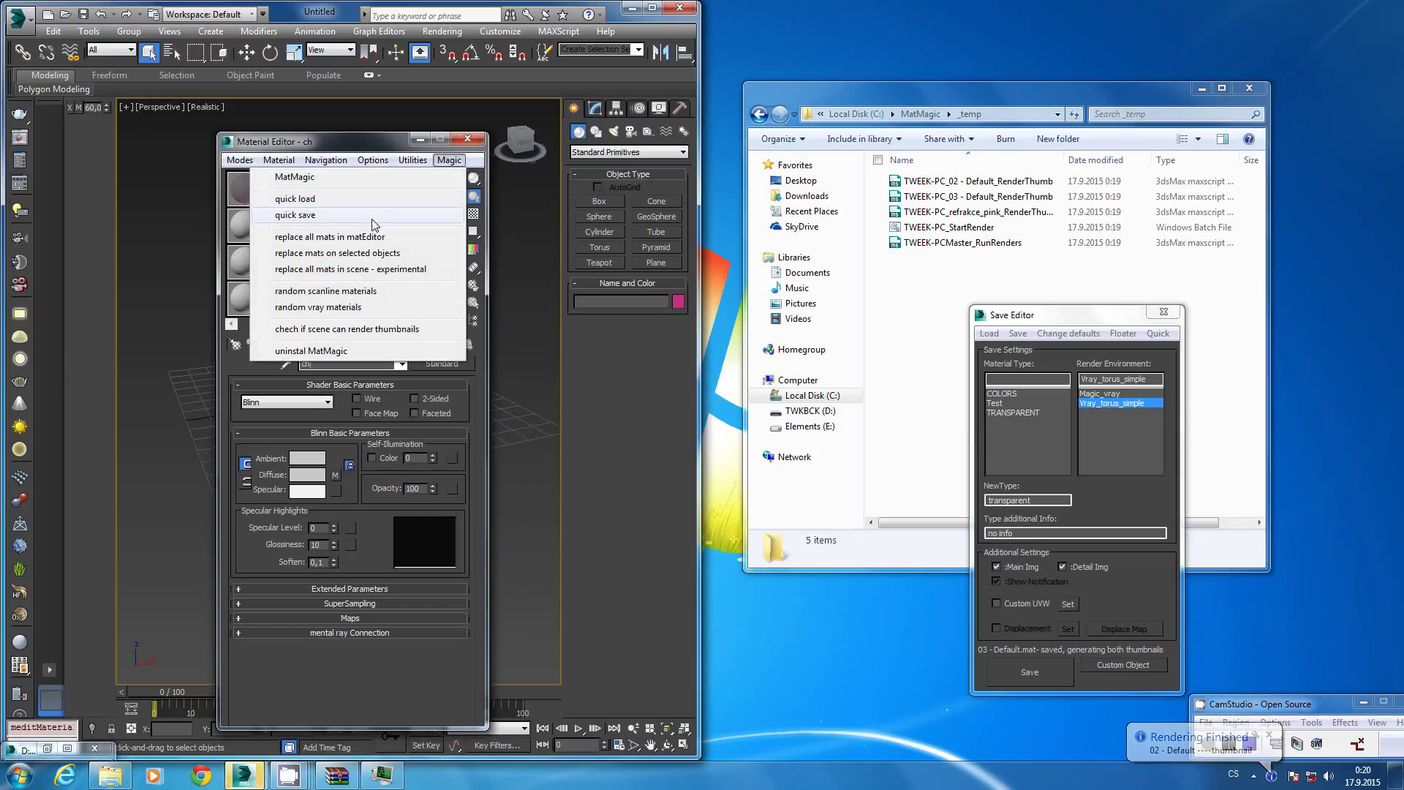
pyautogui.click(377, 215)
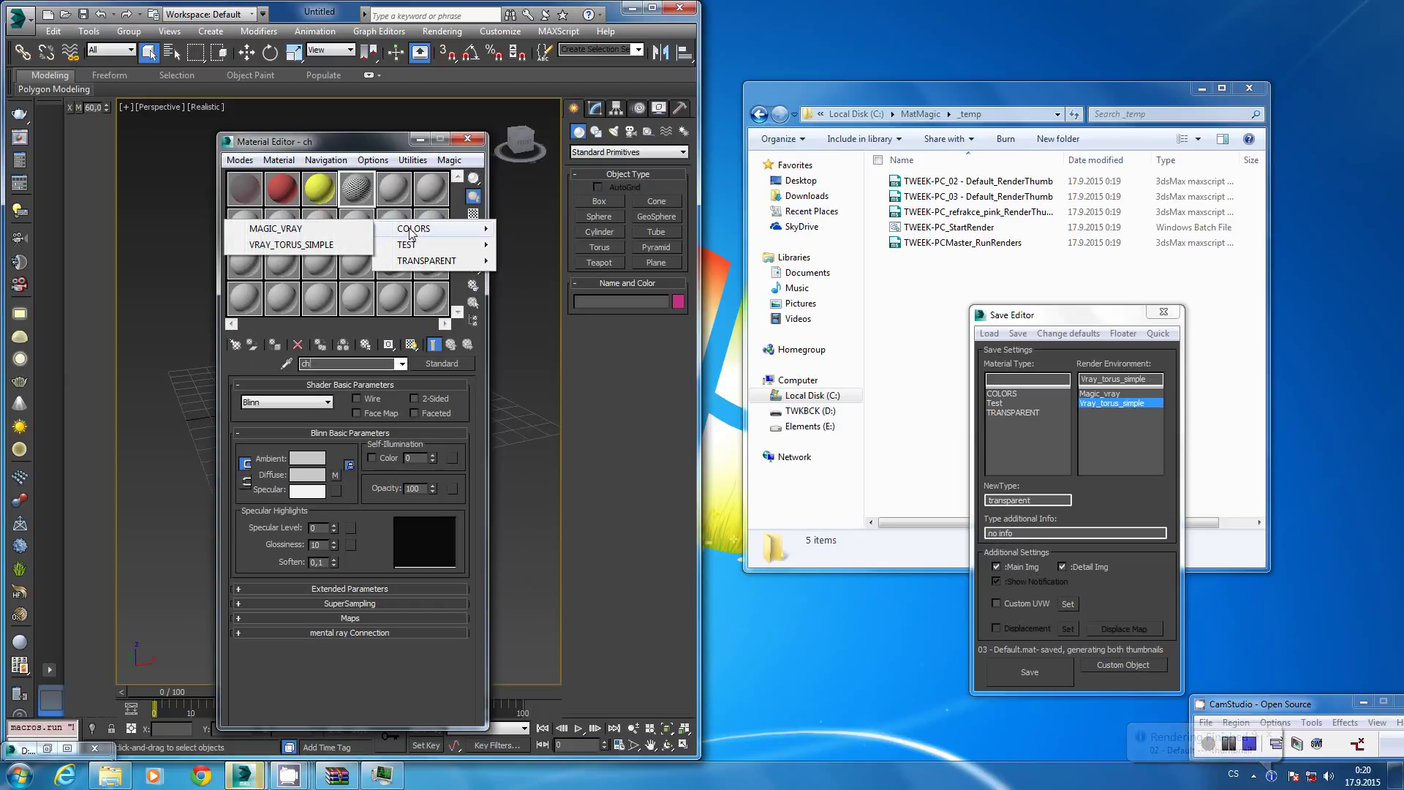
pyautogui.moveTo(415, 229)
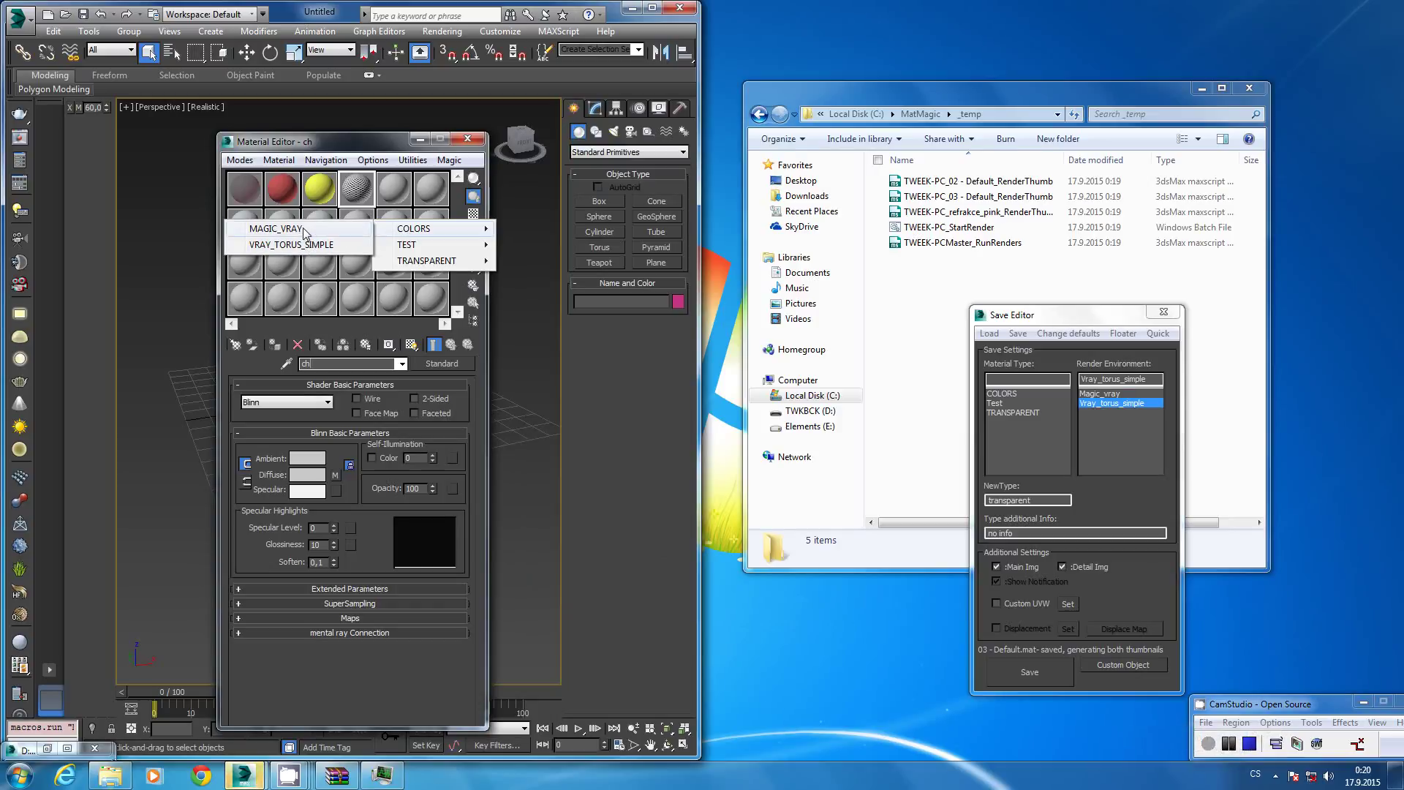
pyautogui.click(311, 246)
# Close the Material Editor so the empty viewport and Save Editor remain visible.
pyautogui.click(465, 144)
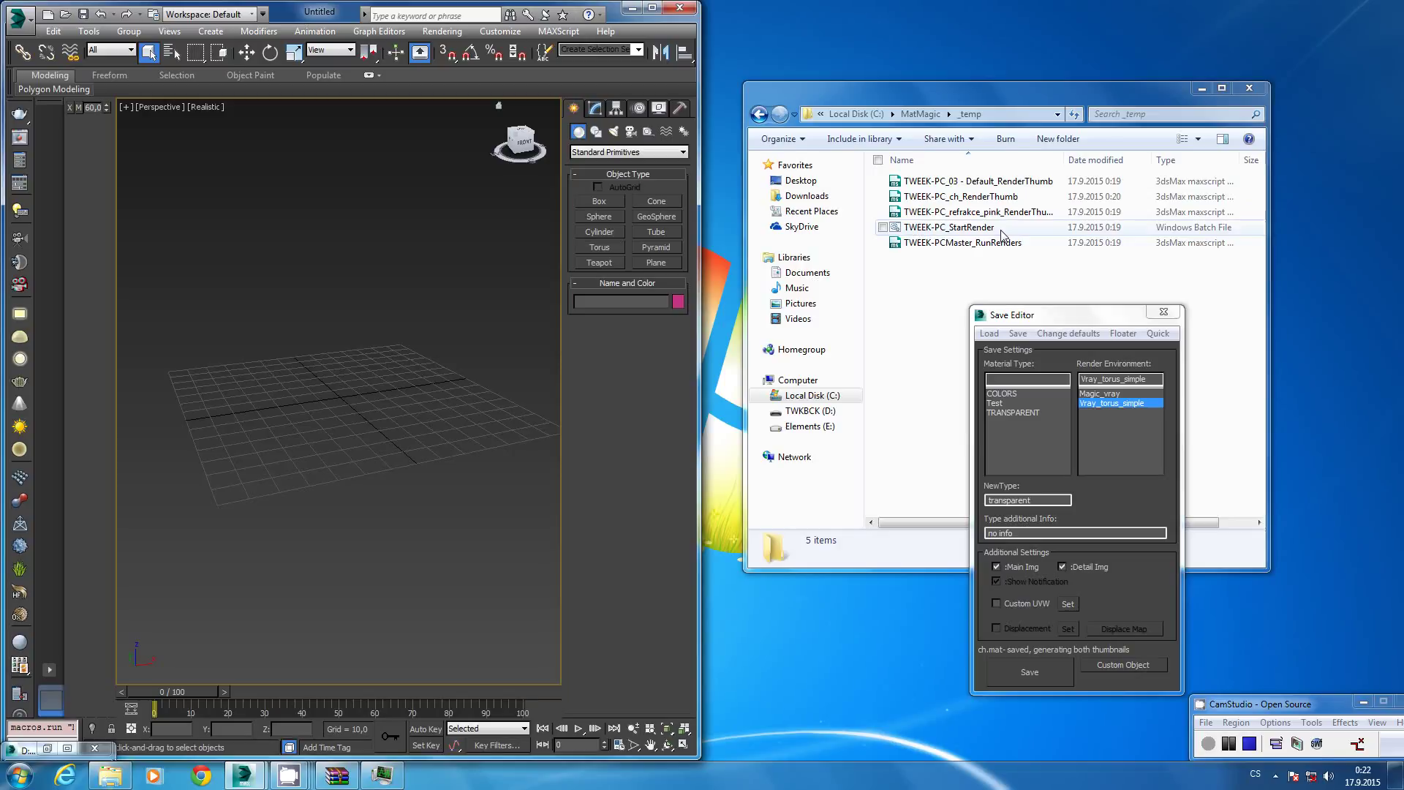
# Maximize 3ds Max and draw a pink plane, Plane001, across the viewport centre.
pyautogui.moveTo(1057, 315); pyautogui.dragTo(306, 277)
pyautogui.click(653, 8)
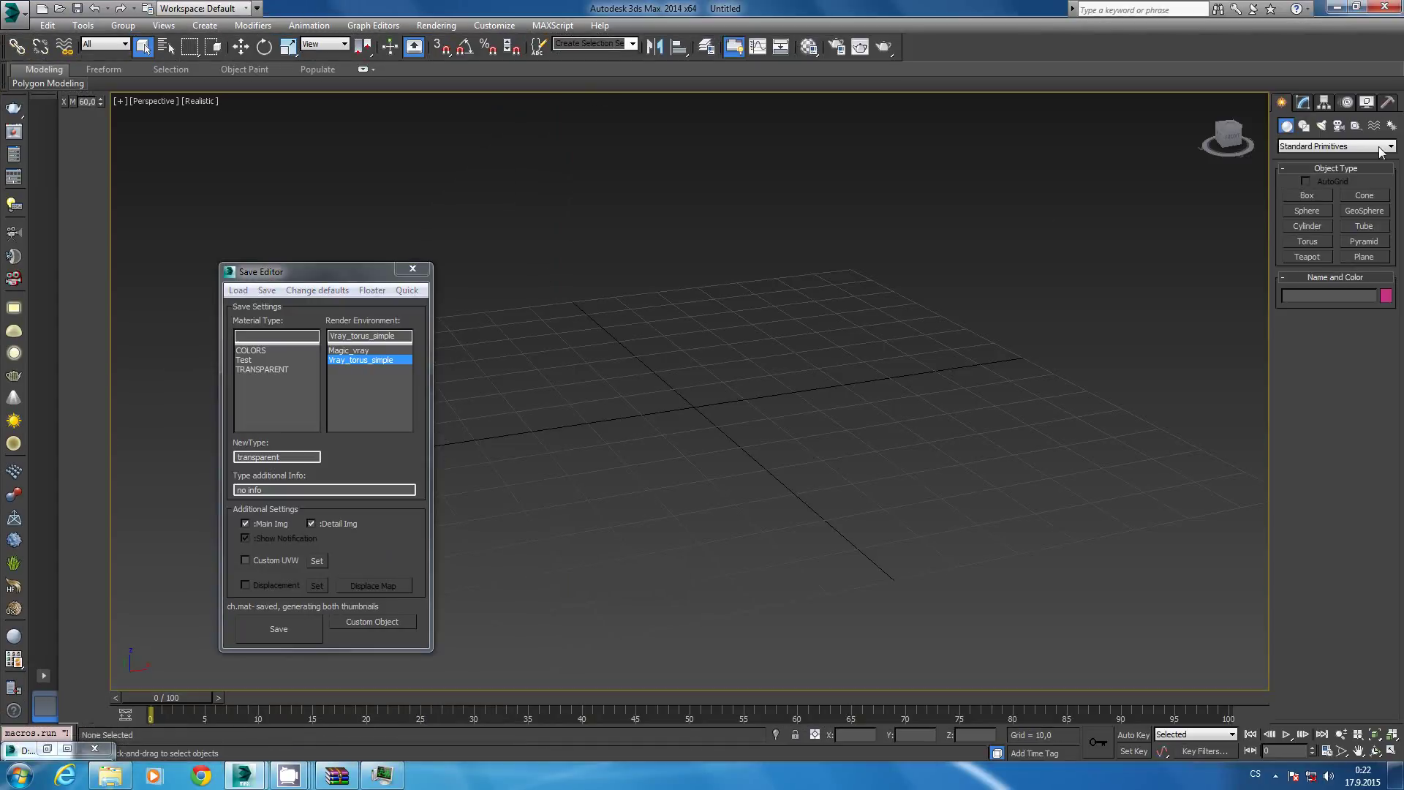
pyautogui.click(1365, 257)
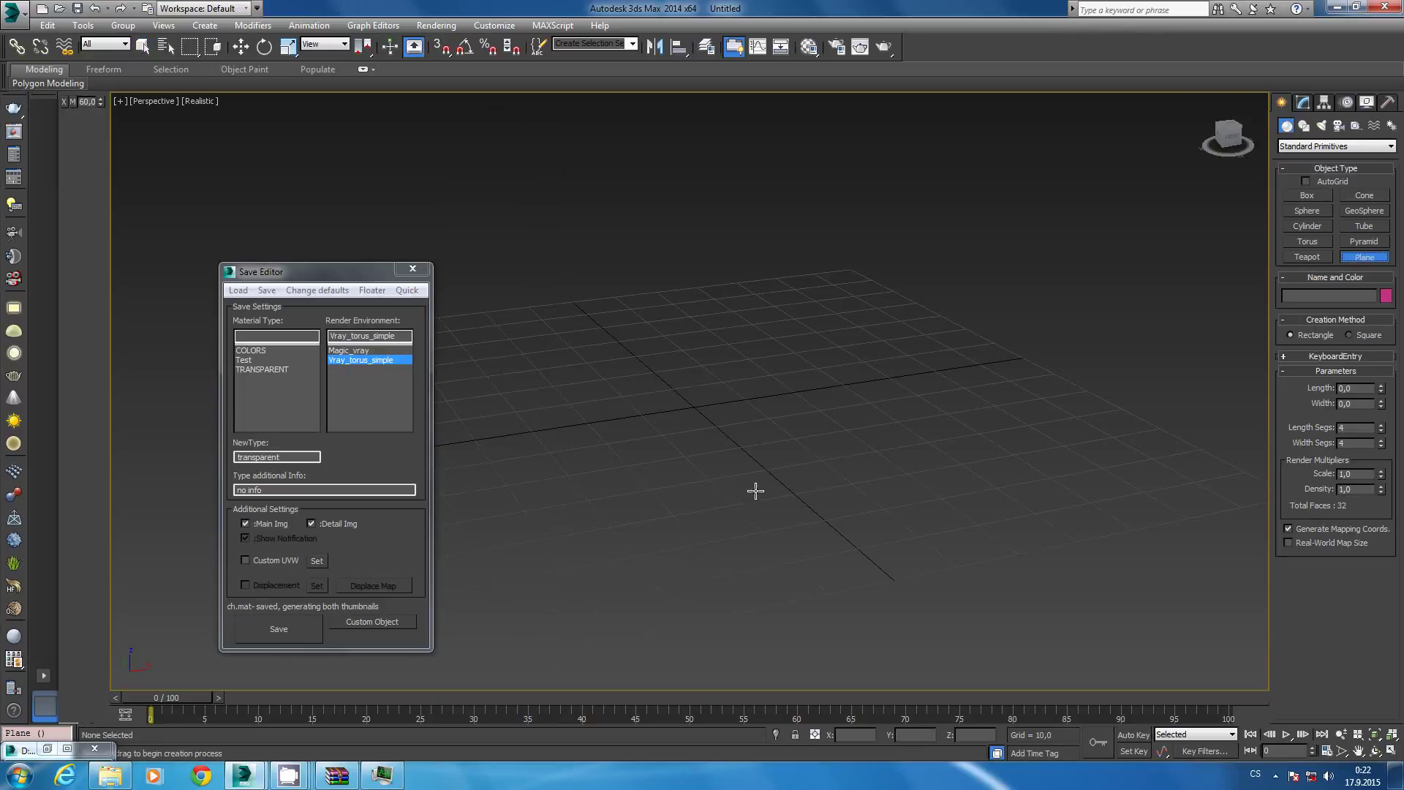
pyautogui.moveTo(509, 343); pyautogui.dragTo(970, 502)
pyautogui.rightClick(979, 459)
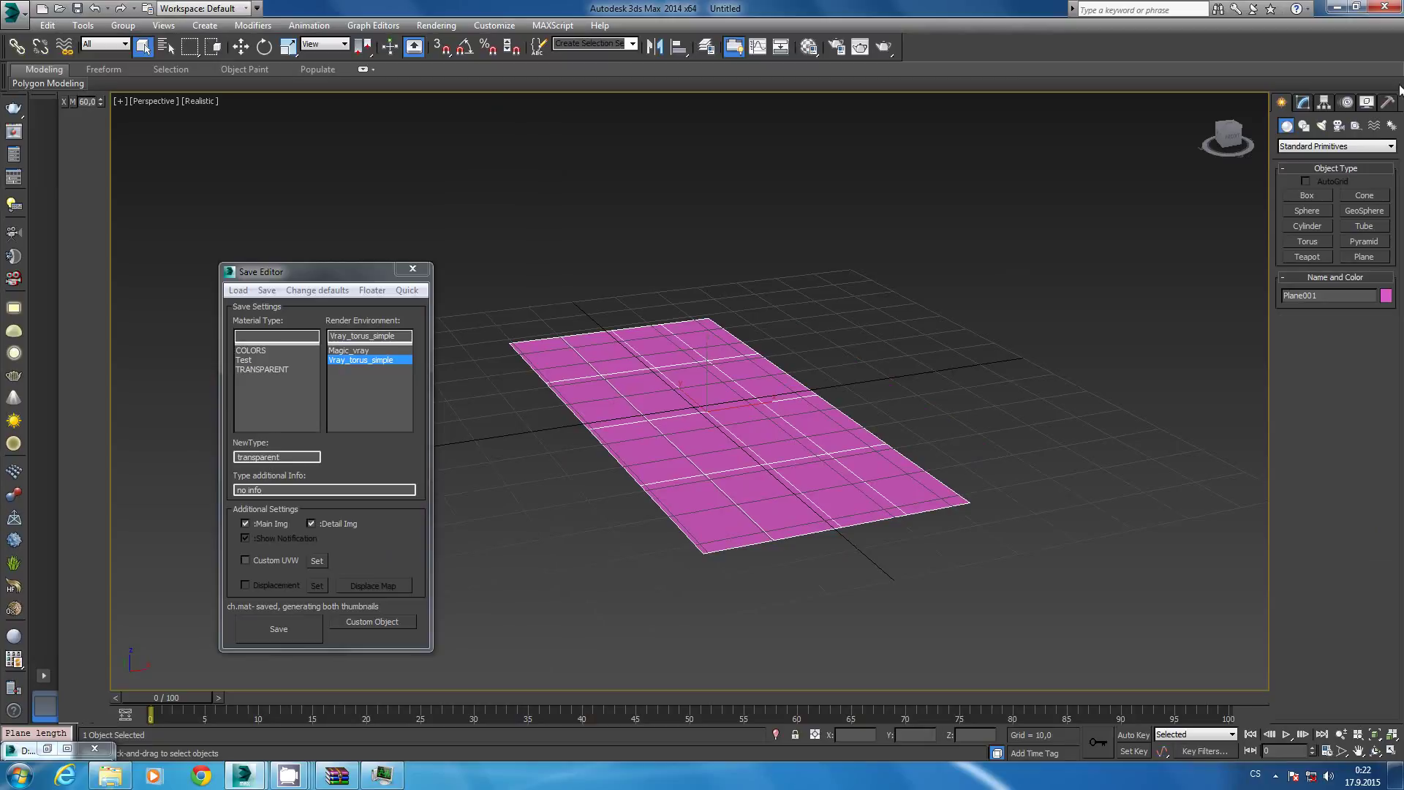
pyautogui.click(1304, 104)
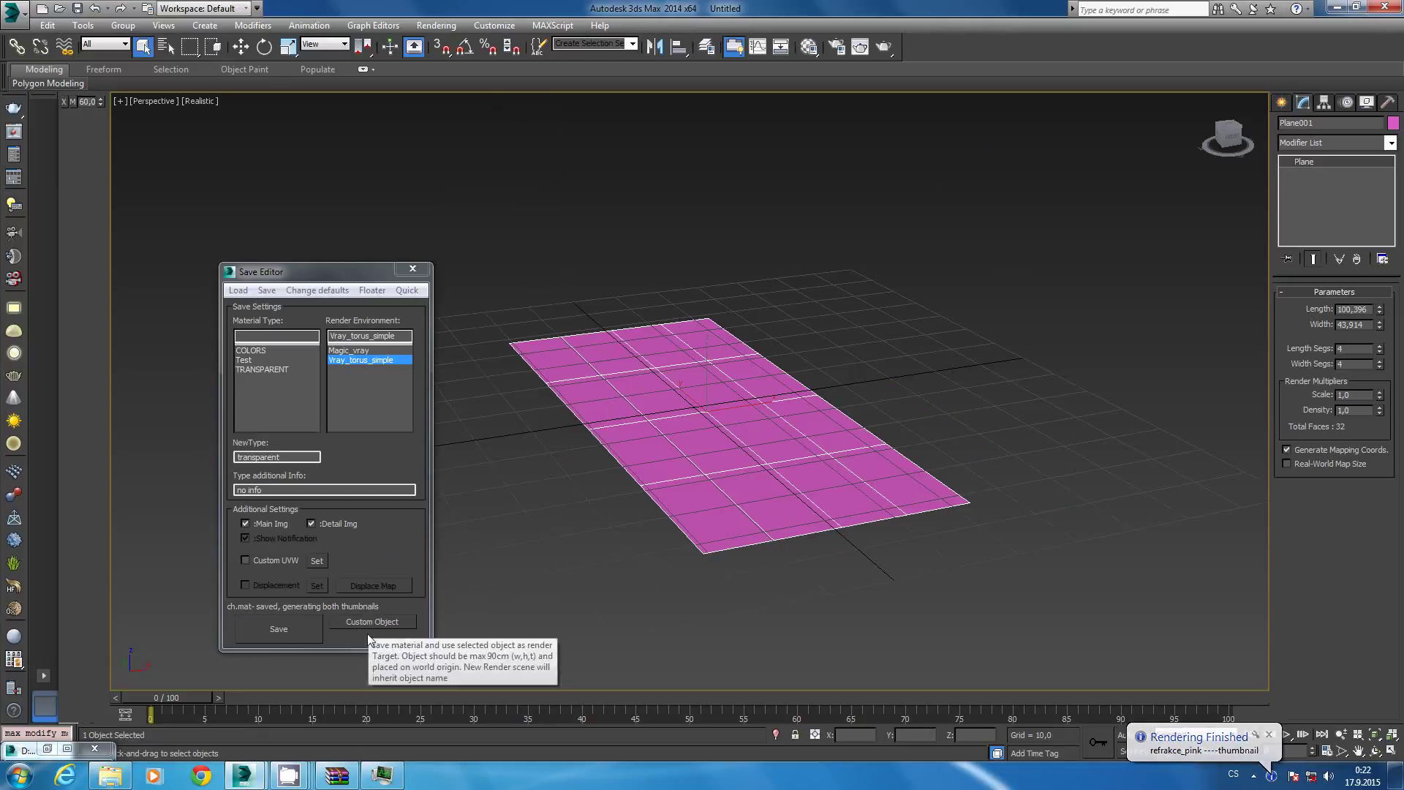
# Enable custom UVW with Sphere mapping, real-world size and map channel 2, then snap 3ds Max left.
pyautogui.click(387, 563)
pyautogui.click(251, 559)
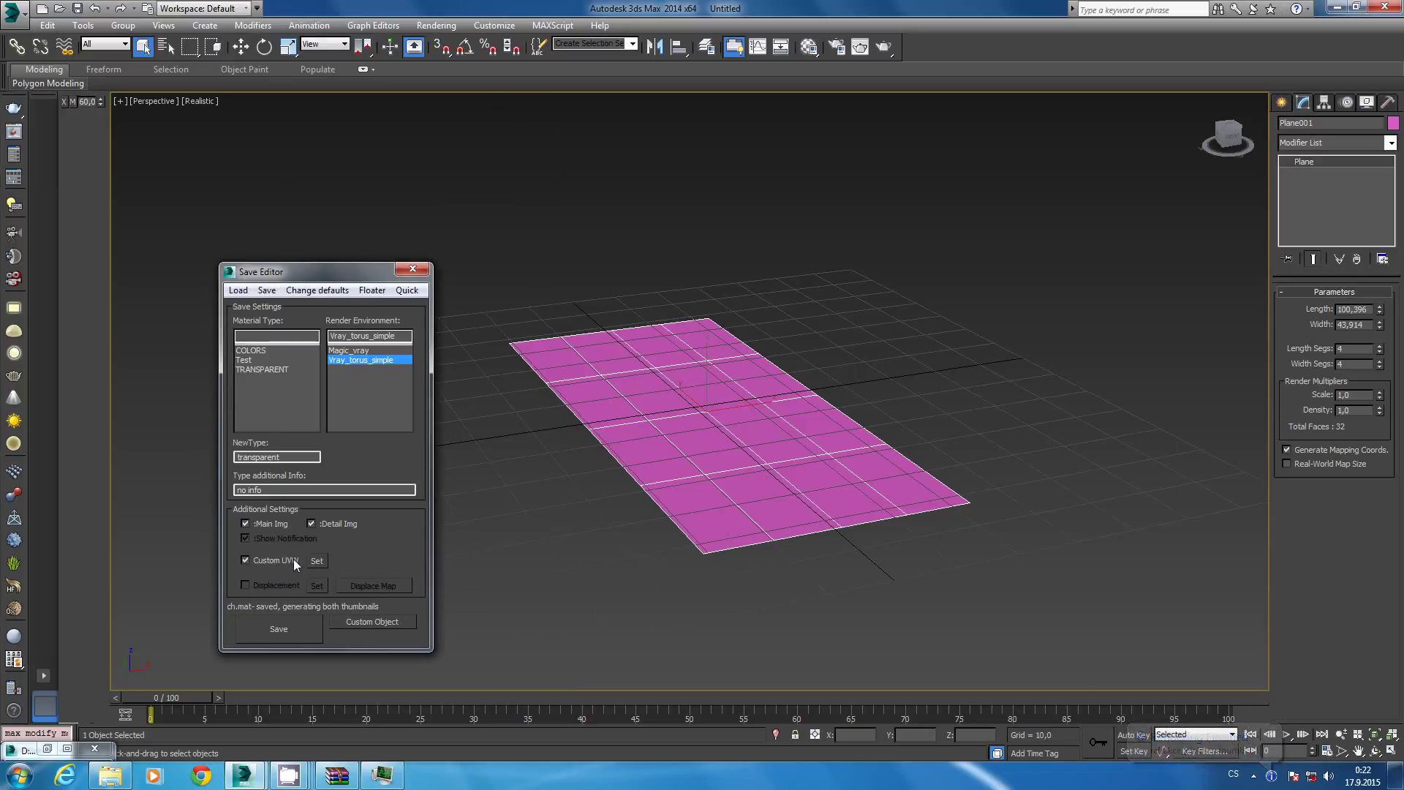
pyautogui.click(316, 561)
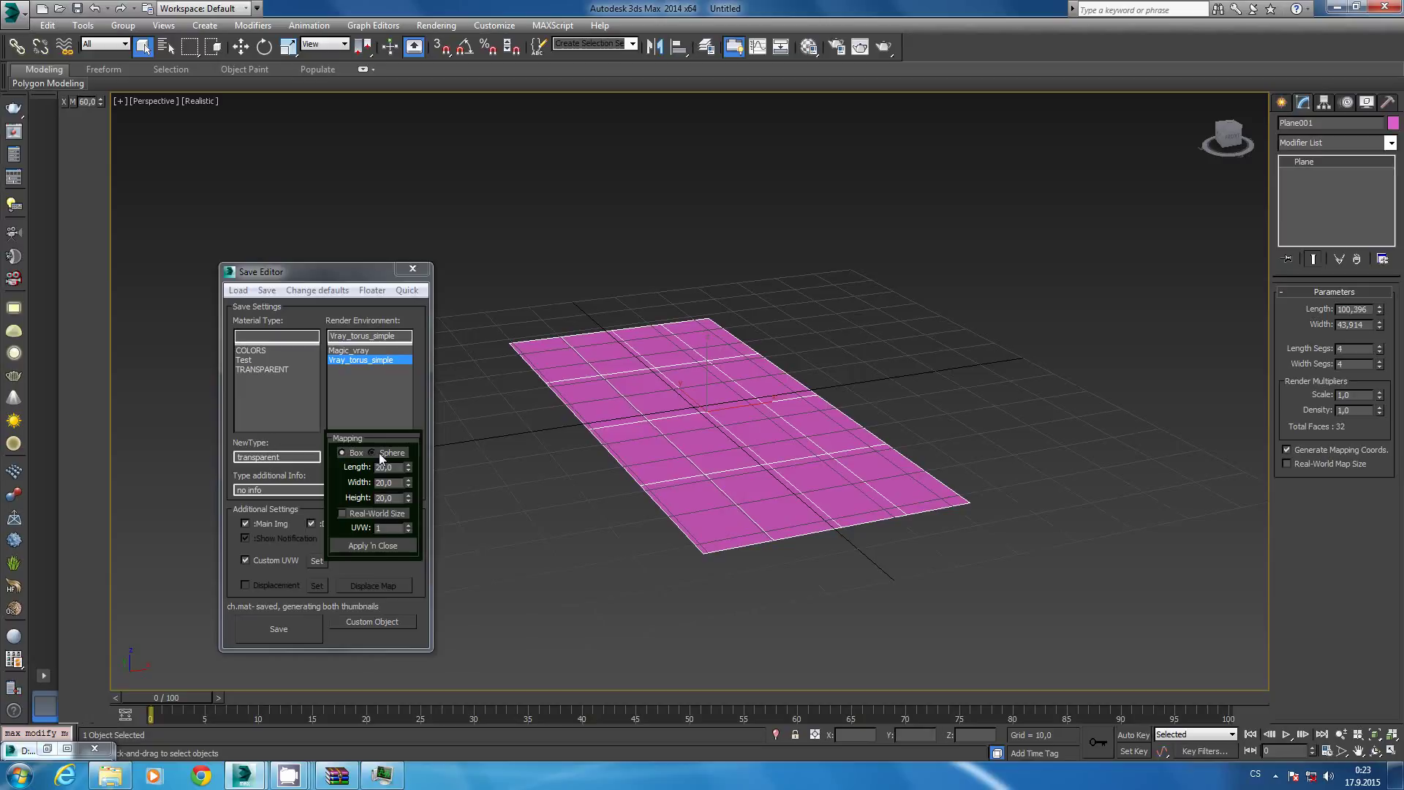
pyautogui.click(372, 452)
pyautogui.click(358, 515)
pyautogui.click(409, 524)
pyautogui.click(381, 547)
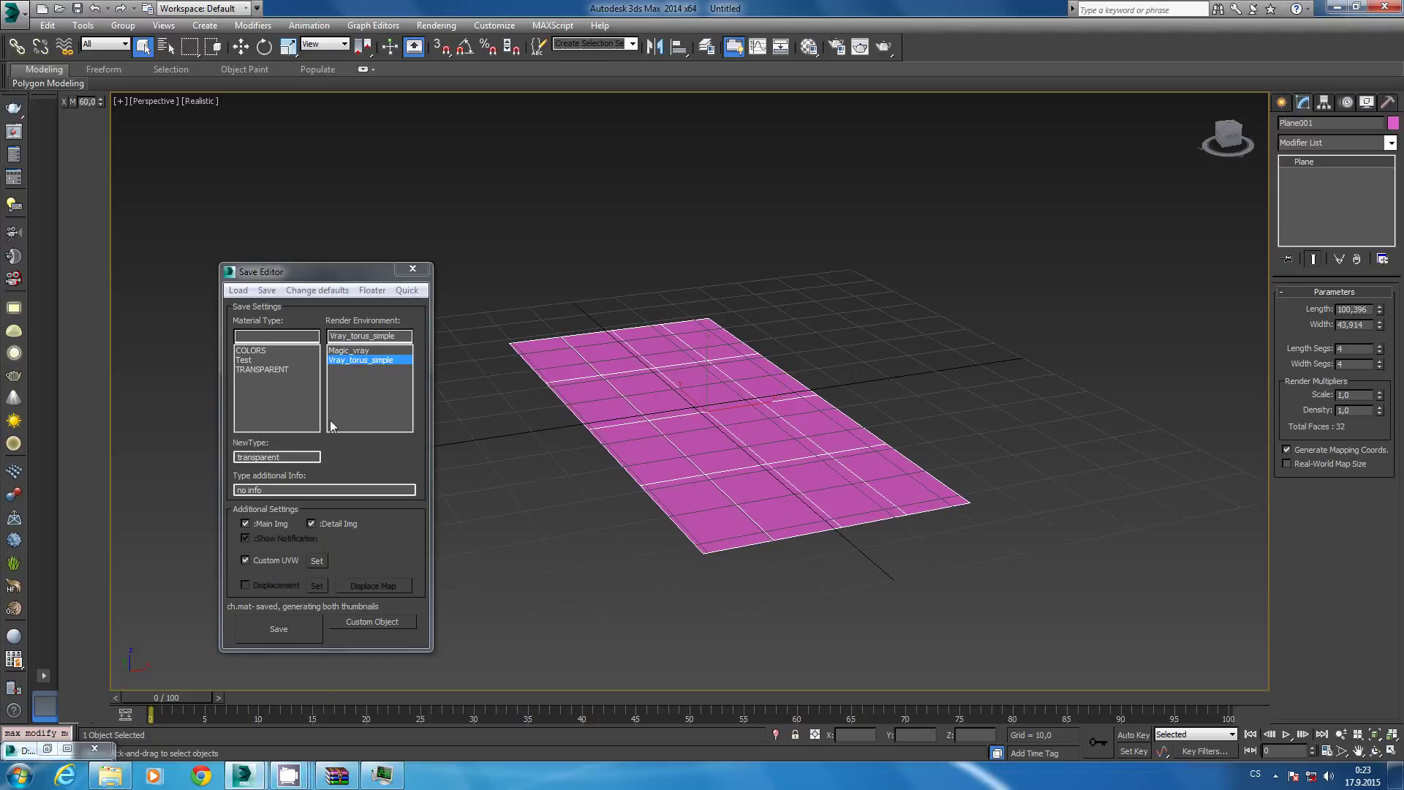
pyautogui.moveTo(852, 8); pyautogui.dragTo(2, 15)
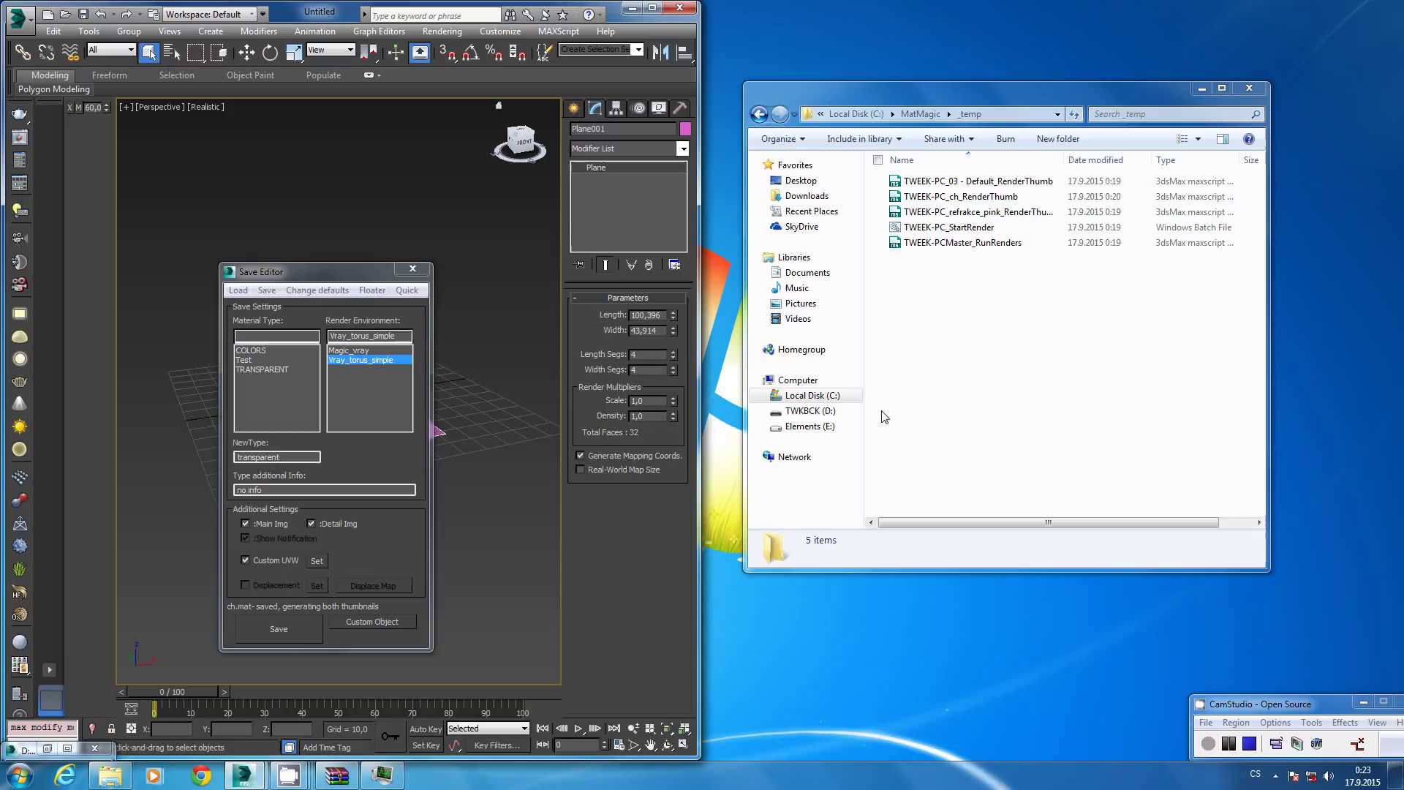
# Place Task Manager at the lower right and switch MatMagic to the Load Editor.
pyautogui.click(382, 775)
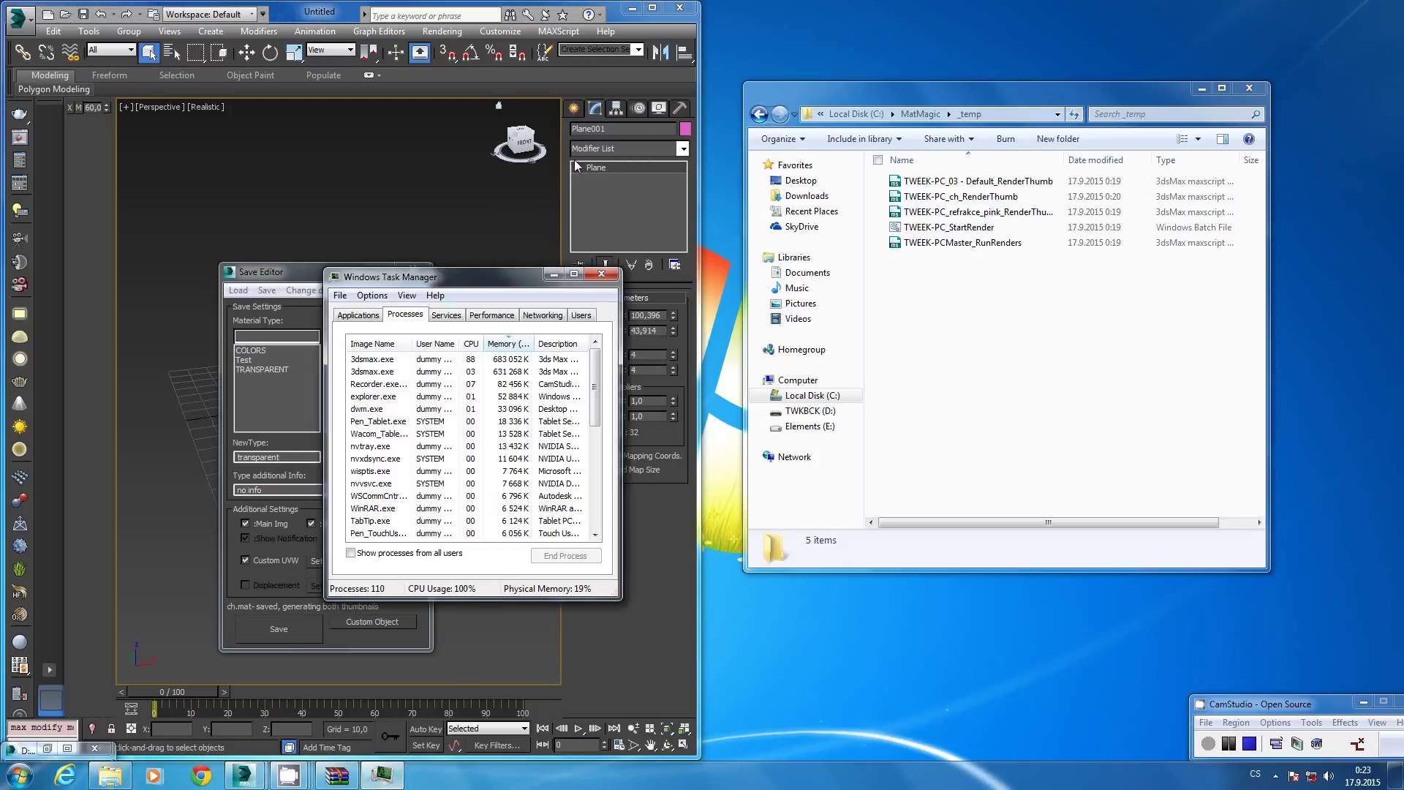
pyautogui.moveTo(498, 282); pyautogui.dragTo(1118, 357)
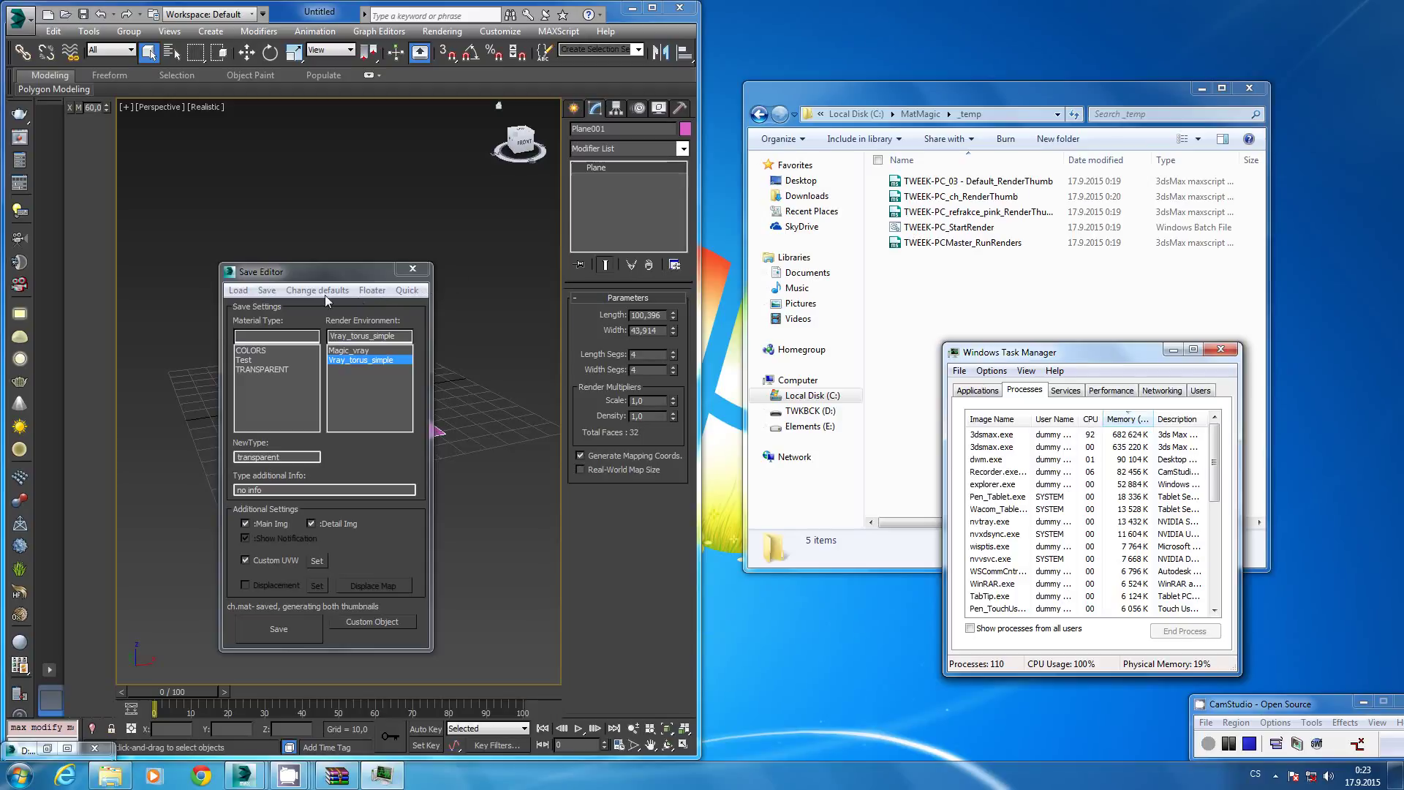
pyautogui.click(240, 290)
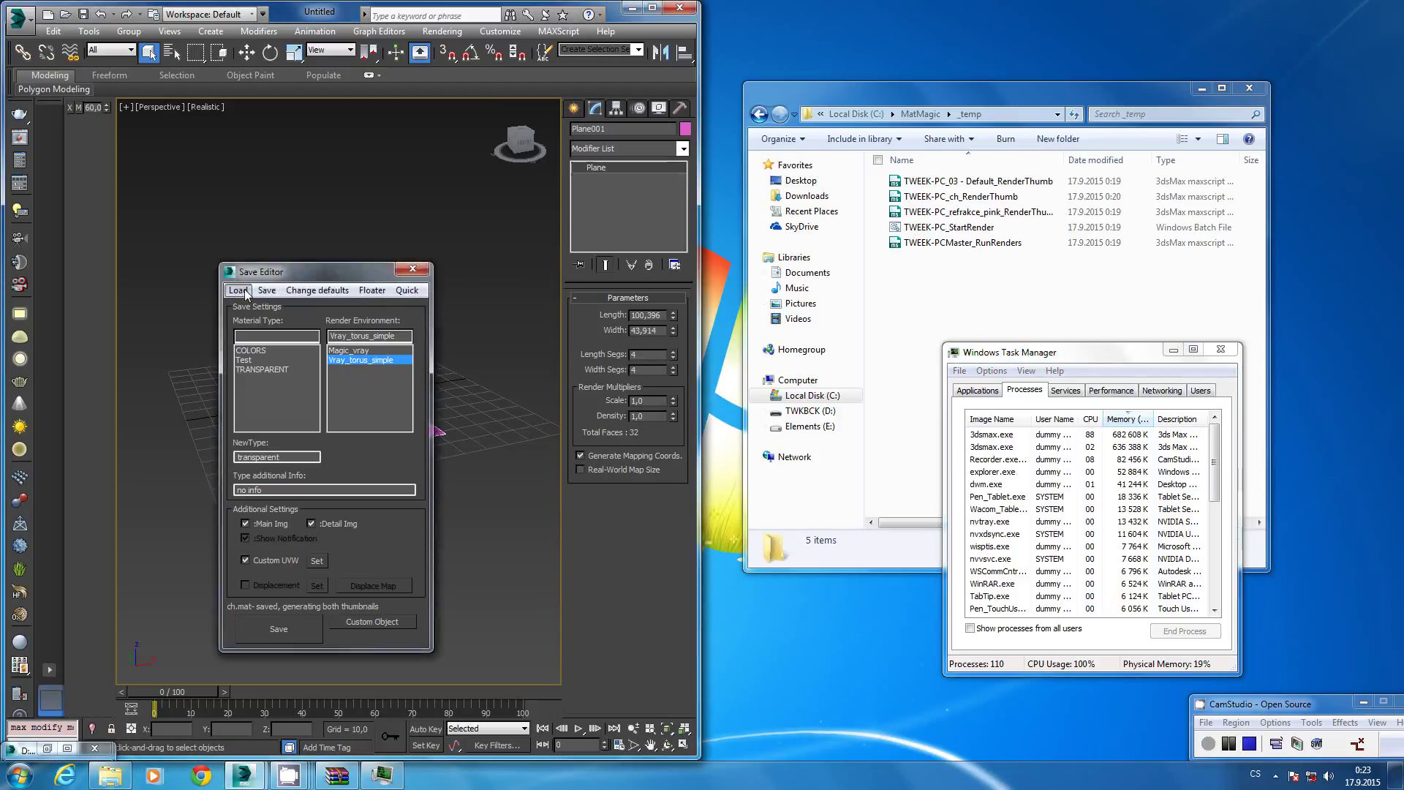
# Browse the COLORS materials 02 - Default, 22 - Default, ch and red with enlarged preview.
pyautogui.click(259, 349)
pyautogui.click(338, 350)
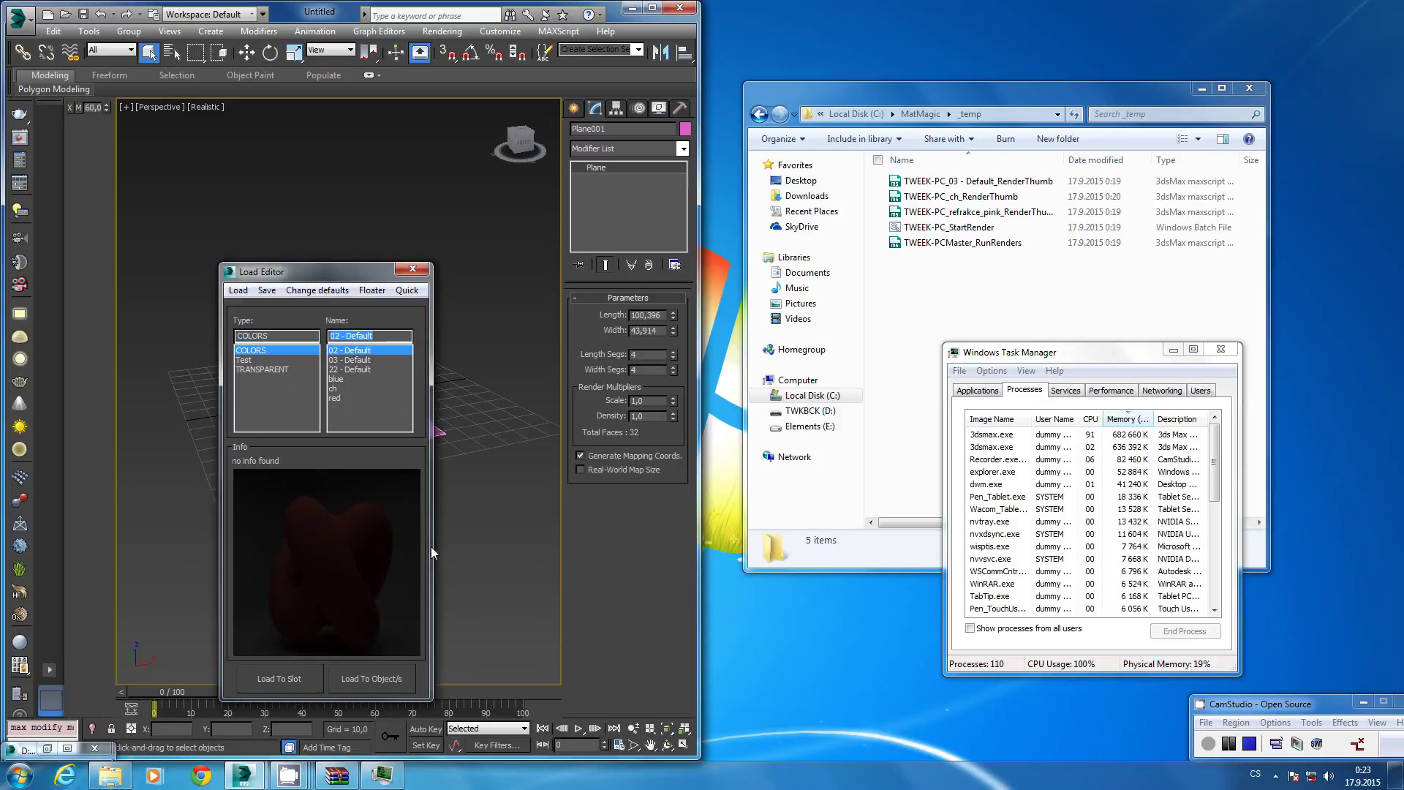
pyautogui.moveTo(331, 272); pyautogui.dragTo(306, 91)
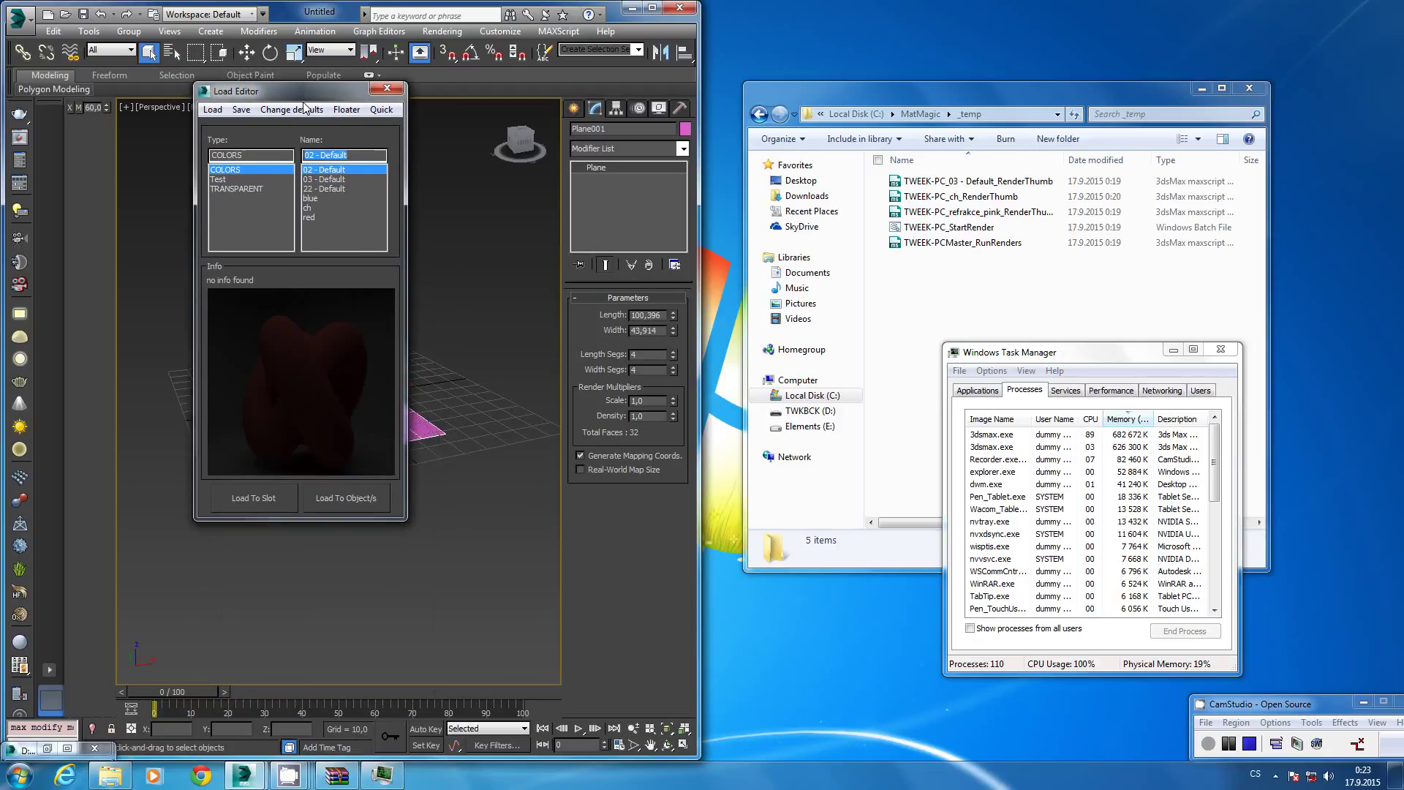
pyautogui.click(336, 389)
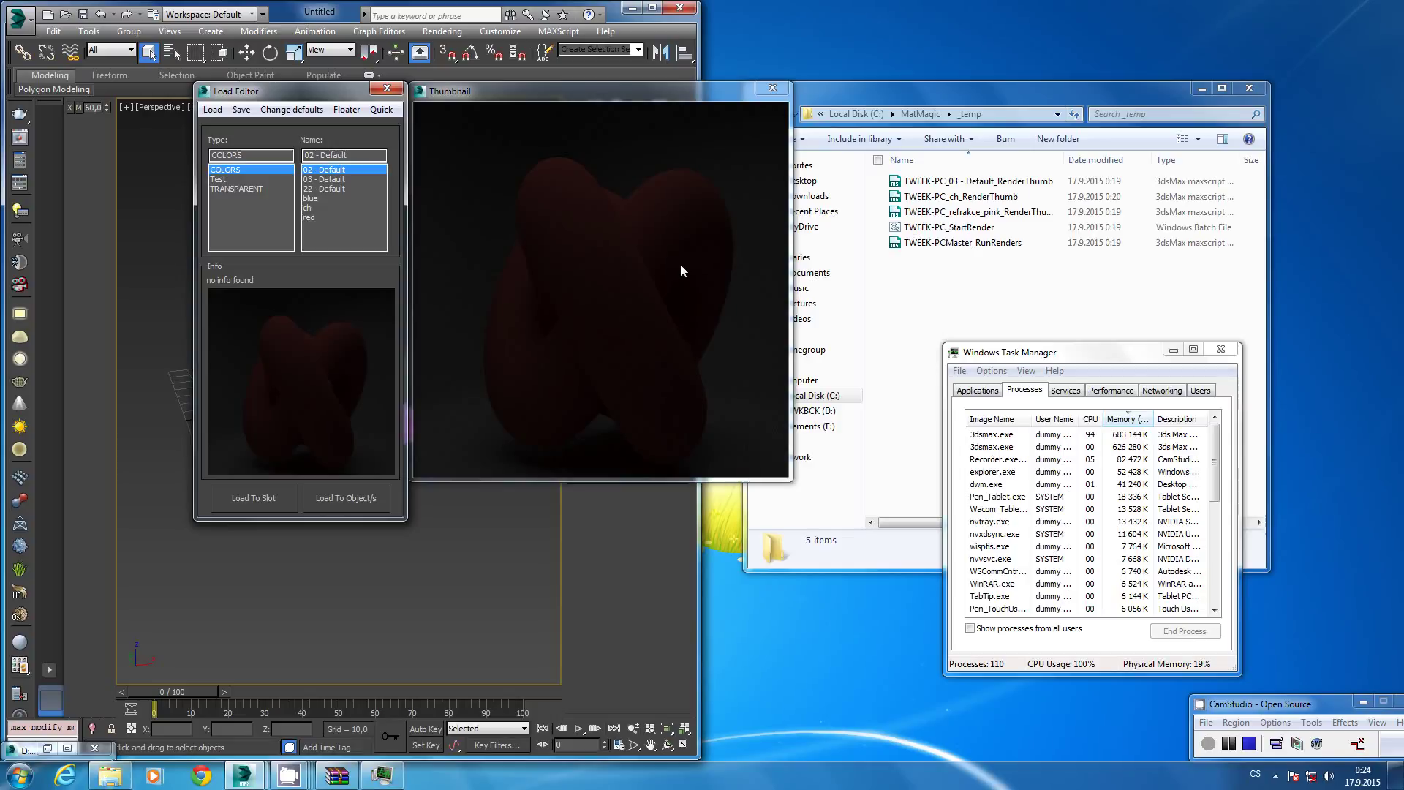
pyautogui.click(339, 188)
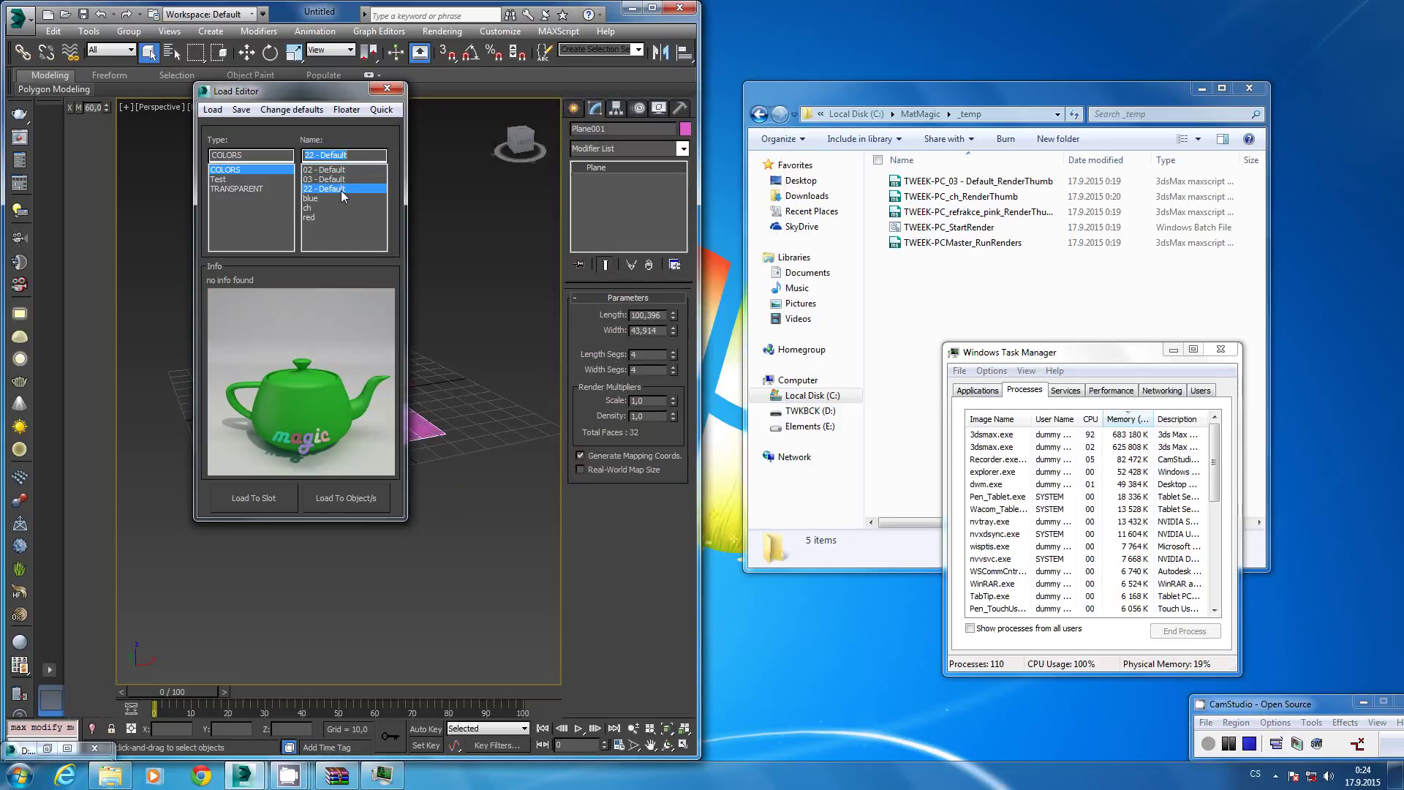
pyautogui.click(335, 199)
pyautogui.click(333, 209)
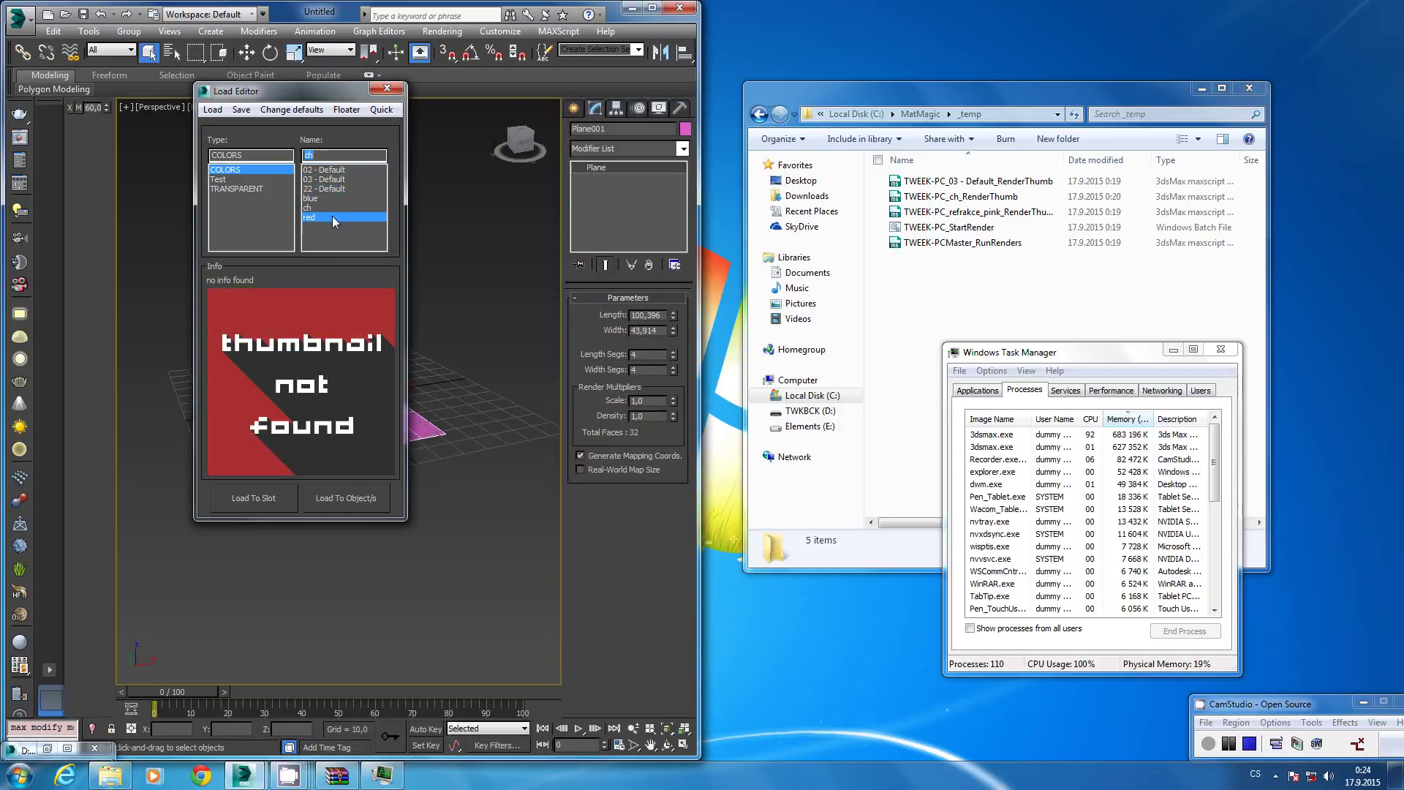
# Show TRANSPARENT's refrakce_pink material and enlarge its thumbnail preview.
pyautogui.click(264, 189)
pyautogui.click(331, 173)
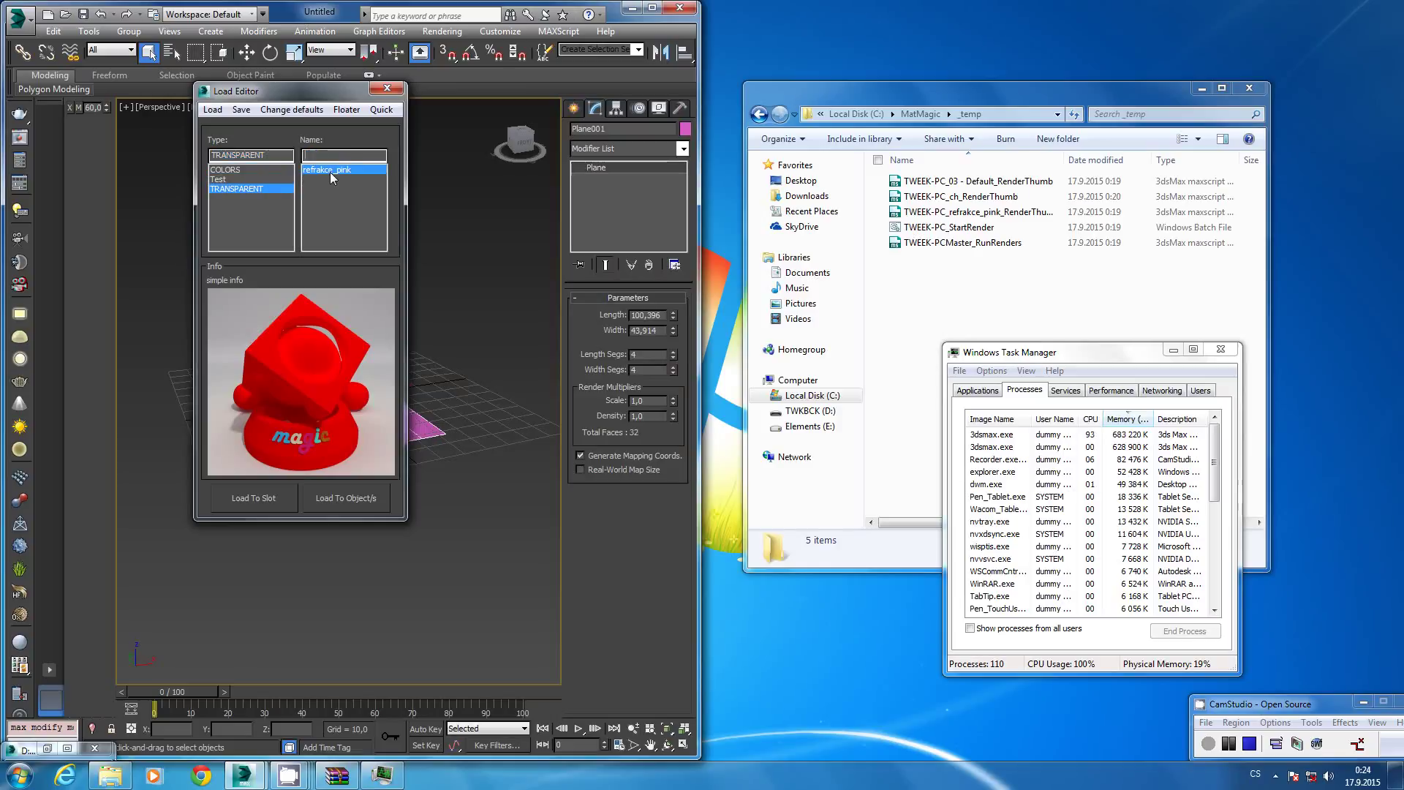
pyautogui.click(326, 316)
pyautogui.moveTo(301, 382)
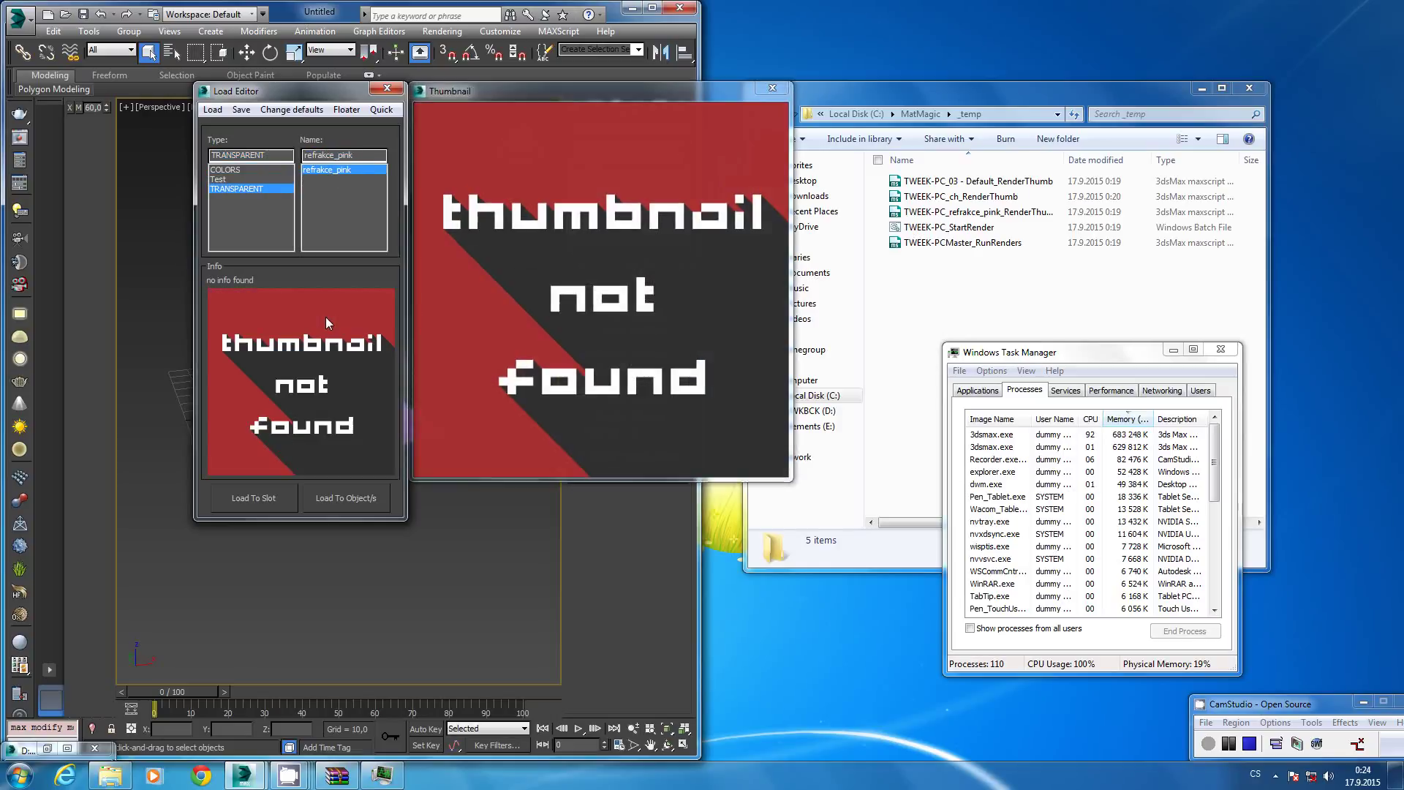